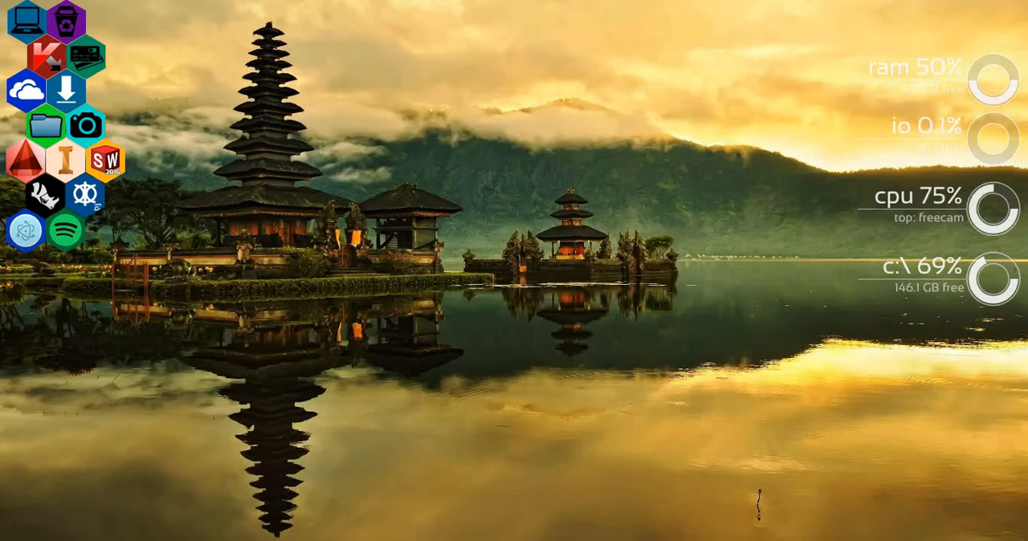
# Switch to the WhatsApp chat and read the request to model the sprocket in Inventor, including its photo.
pyautogui.hotkey('alt', 'Tab')
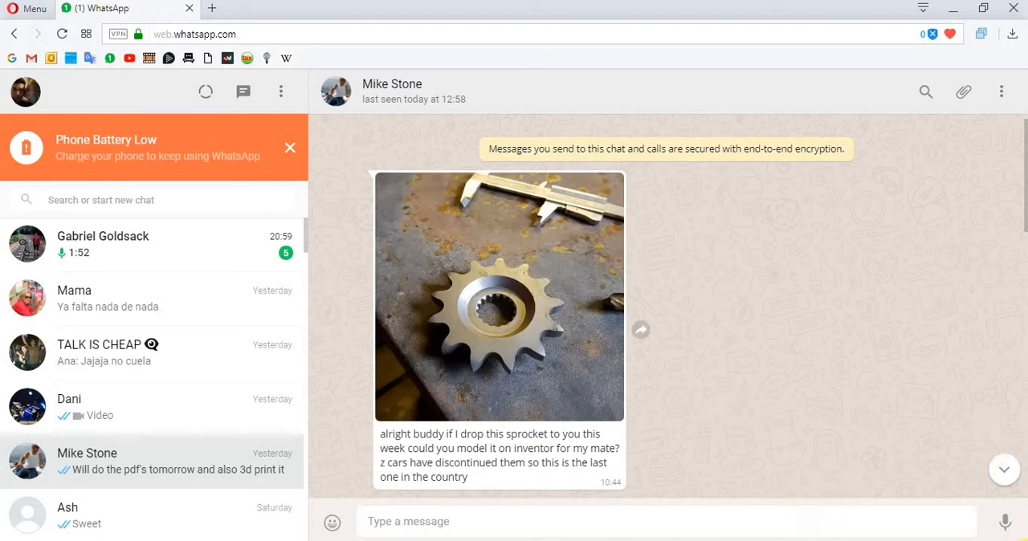
pyautogui.press('super+d')
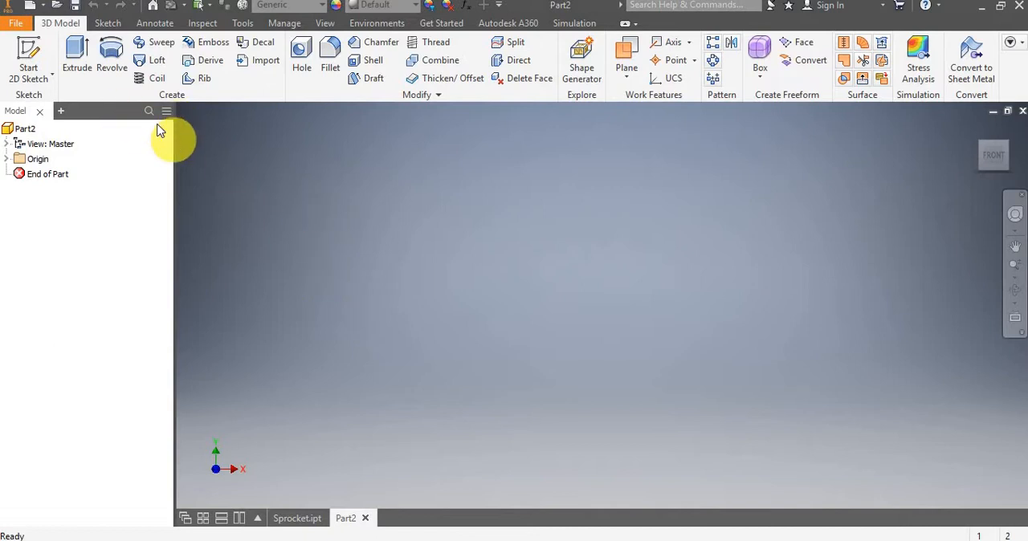
# Start a new 2D sketch on the front (XY) origin plane of the empty part.
pyautogui.click(30, 49)
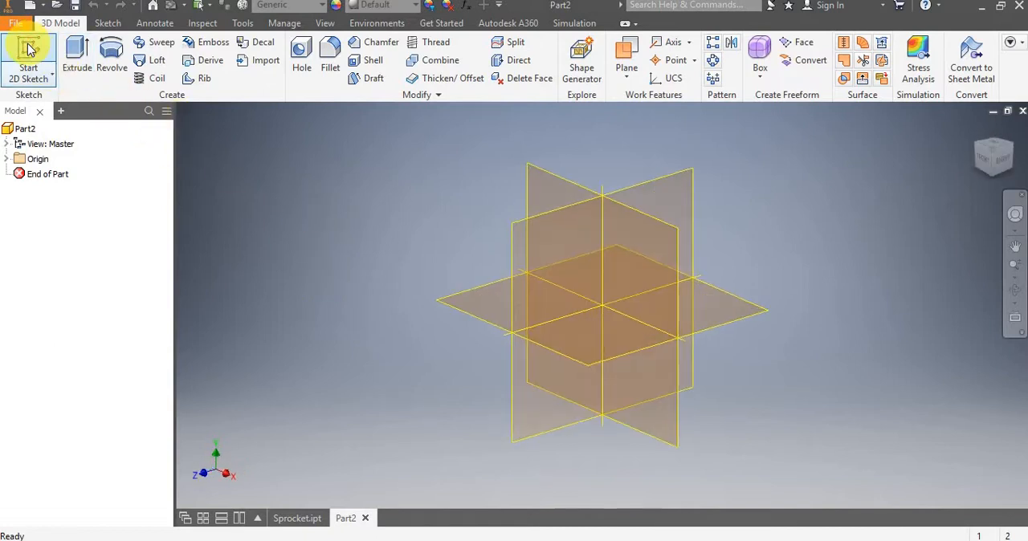
pyautogui.click(554, 190)
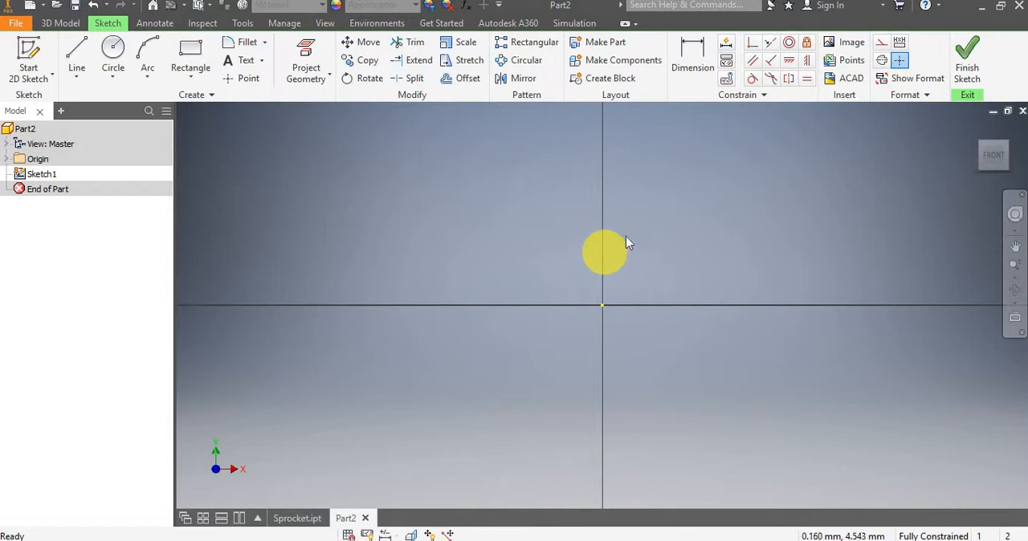
# Insert the Sprocket.jpeg image into the sketch and place a single copy just beside the origin on the positive X side.
pyautogui.click(846, 46)
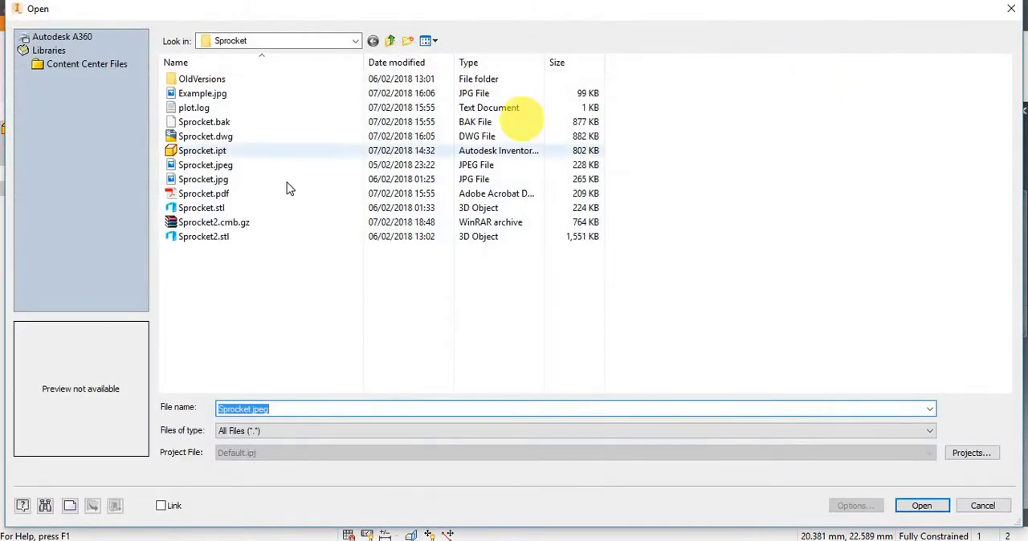
pyautogui.click(255, 166)
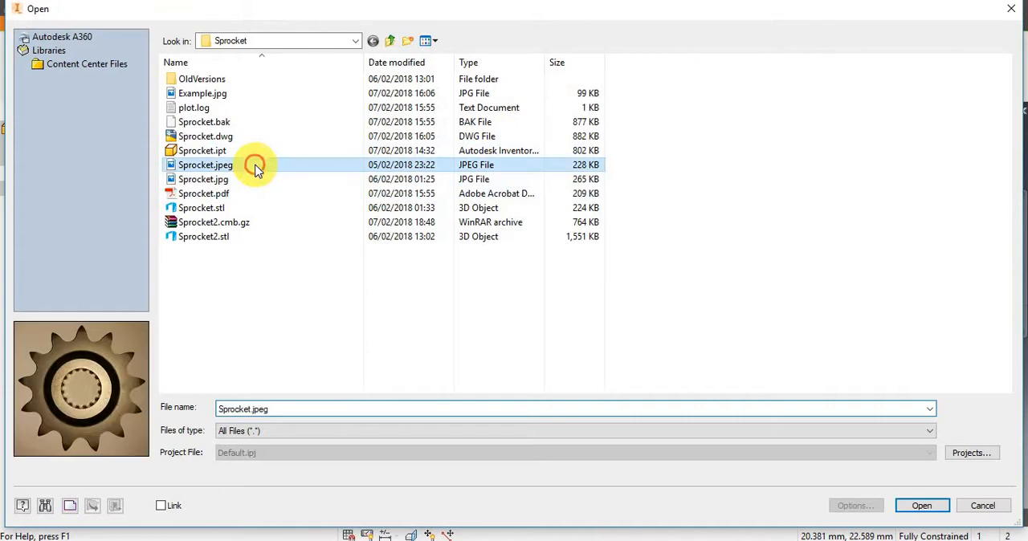
pyautogui.click(921, 506)
pyautogui.scroll(-2, 657, 213)
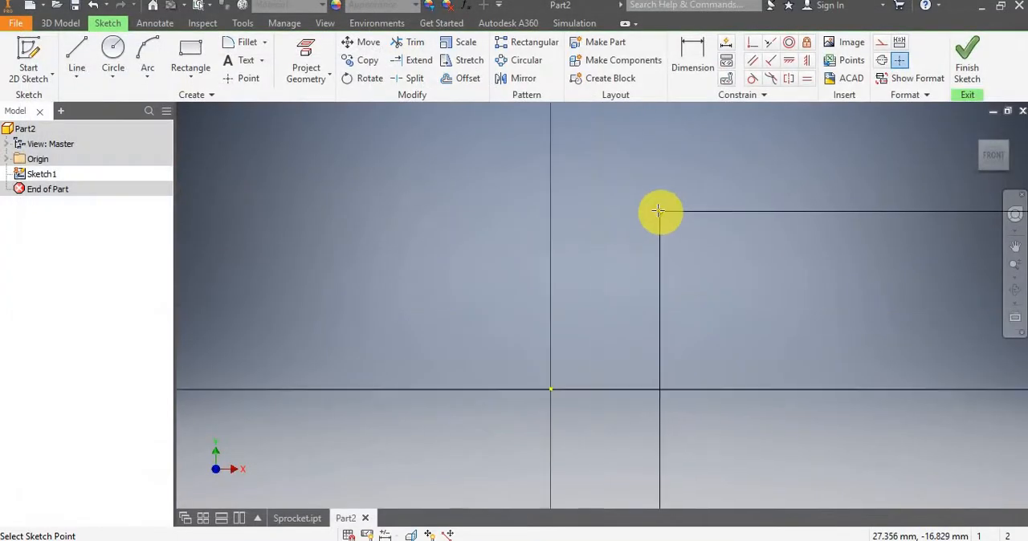
pyautogui.scroll(7, 657, 213)
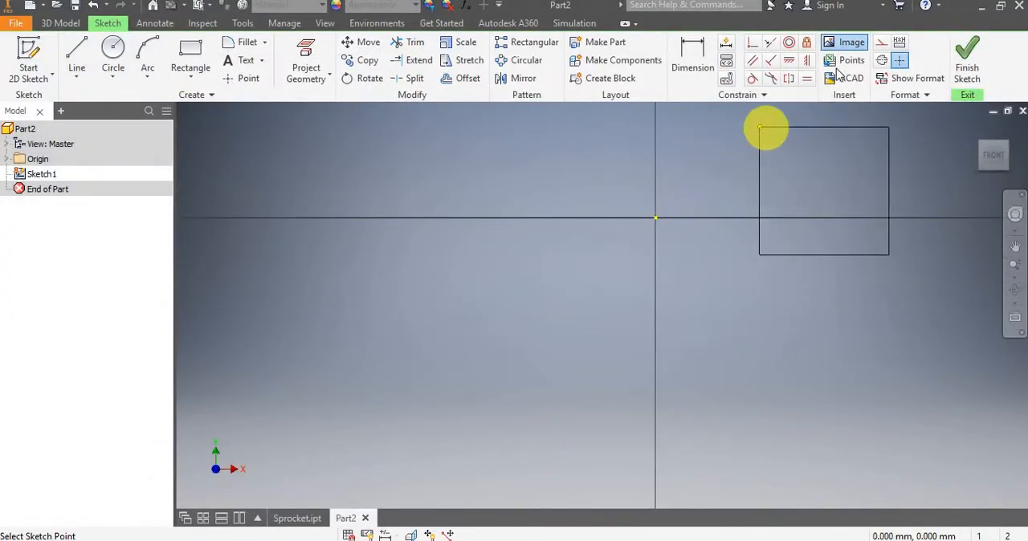
pyautogui.click(792, 105)
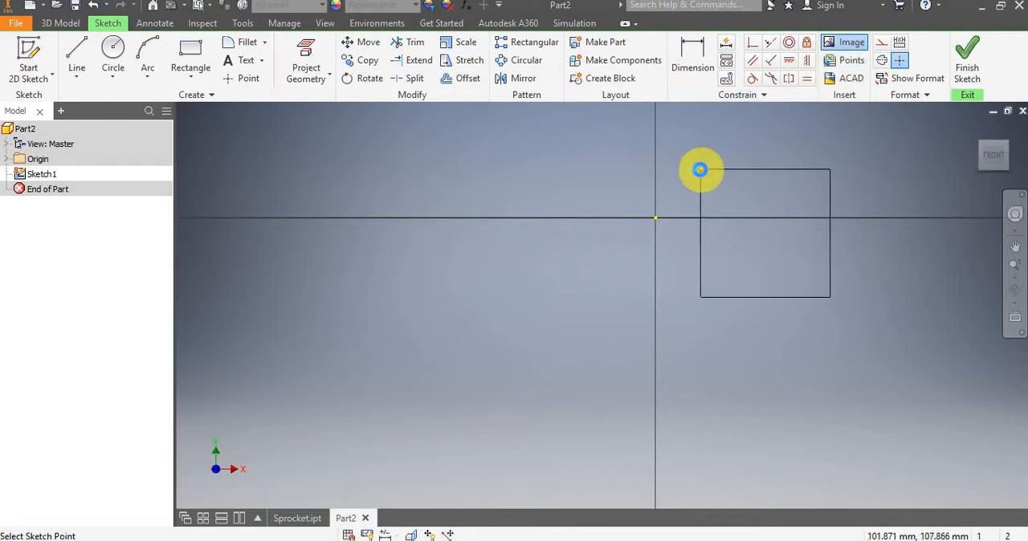
pyautogui.click(701, 168)
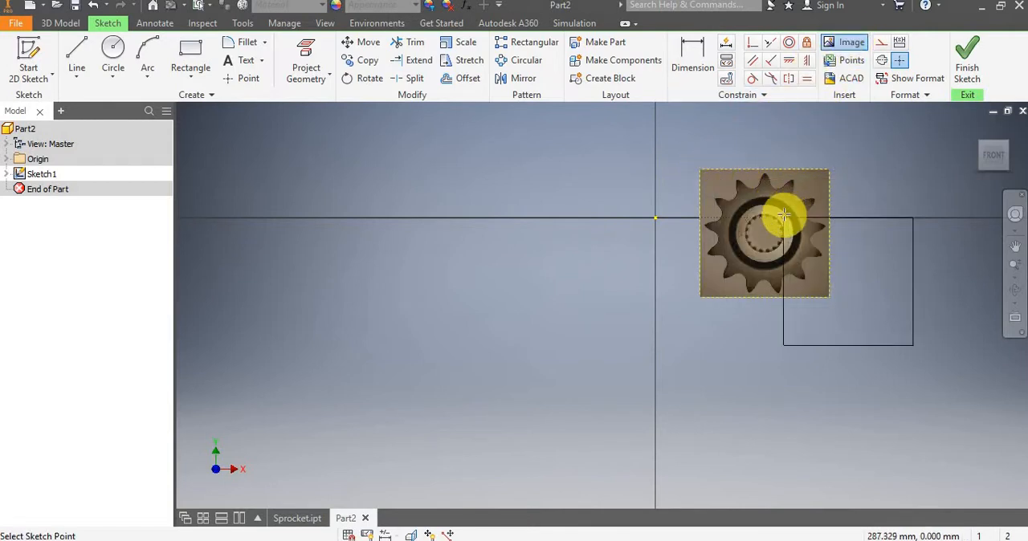
pyautogui.press('Escape')
# Sketch a circle about 90 mm in diameter centred on the sprocket image's bore, tracing the outer edge of the splines.
pyautogui.scroll(-2, 784, 215)
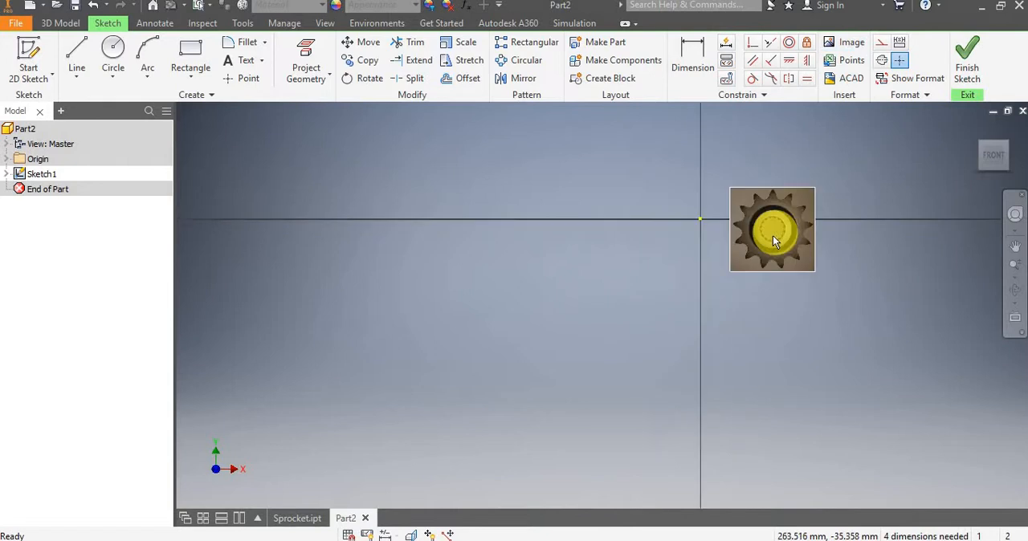
pyautogui.scroll(5, 795, 207)
pyautogui.moveTo(793, 198); pyautogui.dragTo(645, 289, button='middle')
pyautogui.scroll(5, 646, 289)
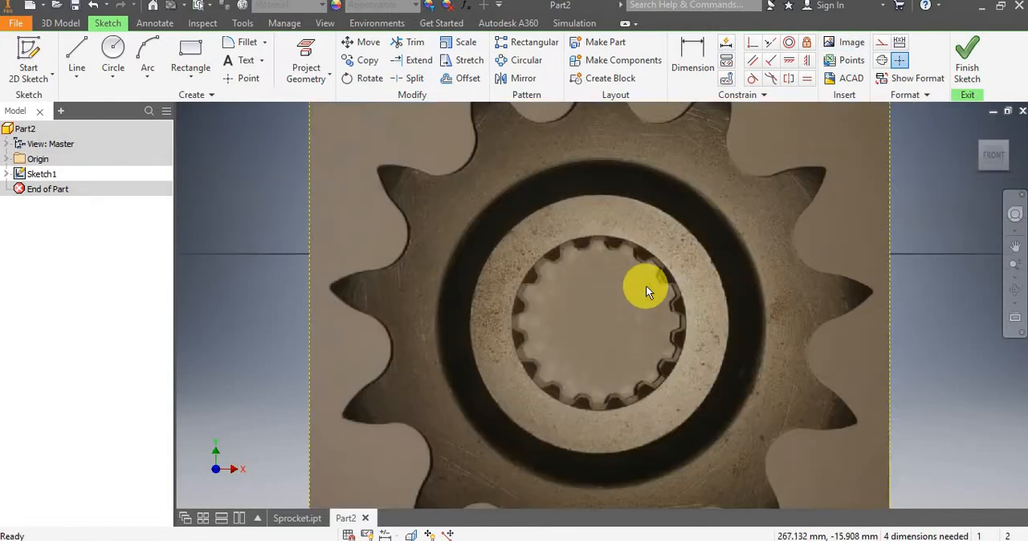
pyautogui.scroll(-4, 646, 289)
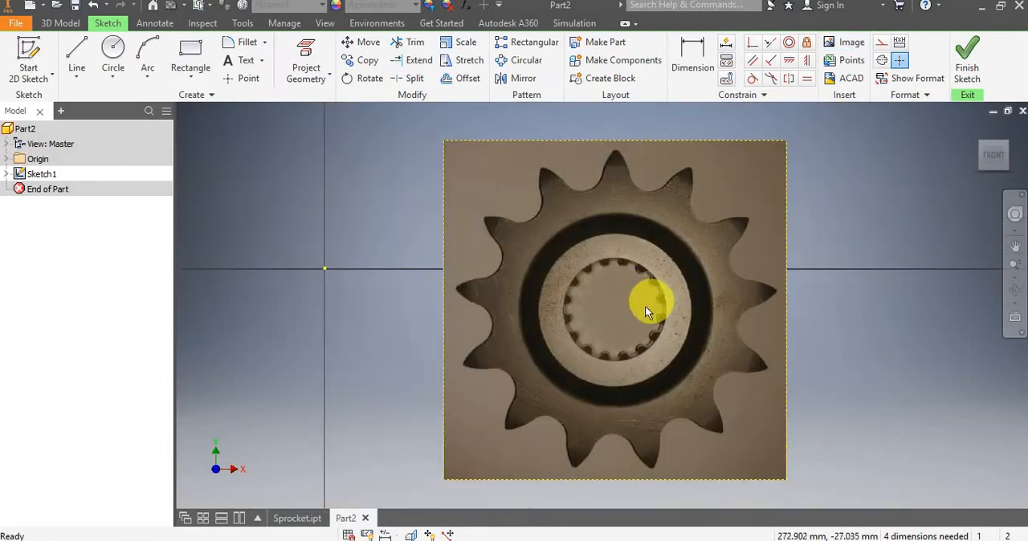
pyautogui.click(112, 50)
pyautogui.scroll(3, 615, 304)
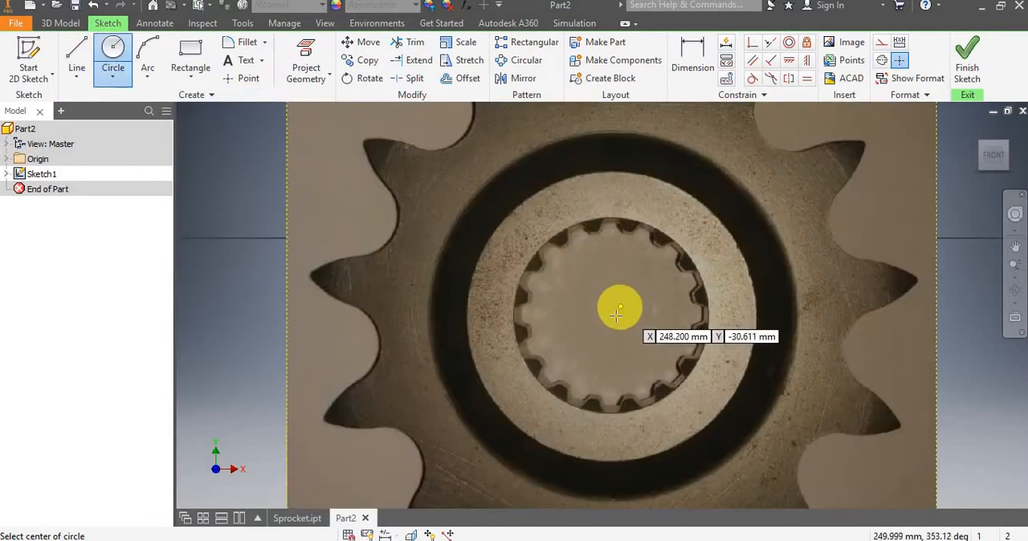
pyautogui.click(613, 315)
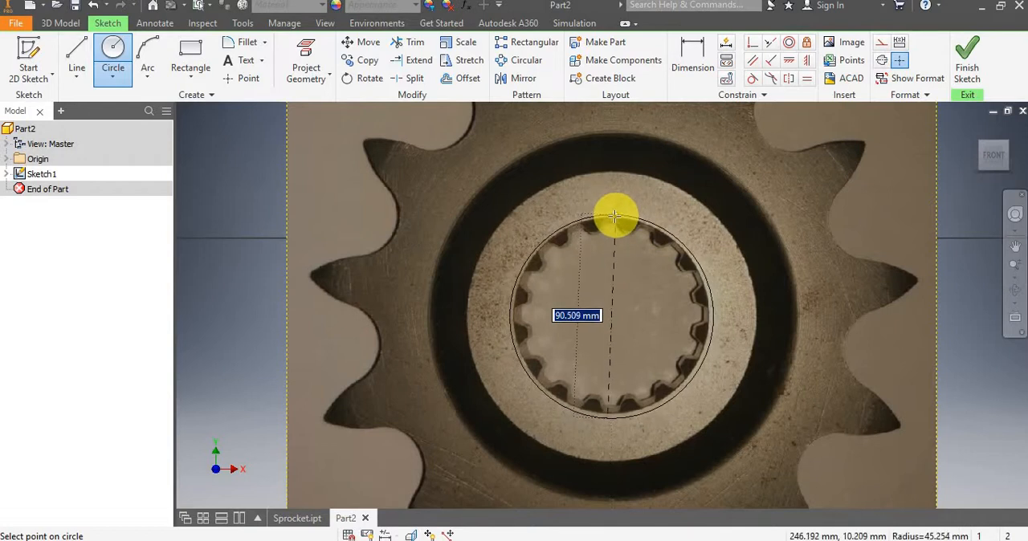
pyautogui.click(614, 216)
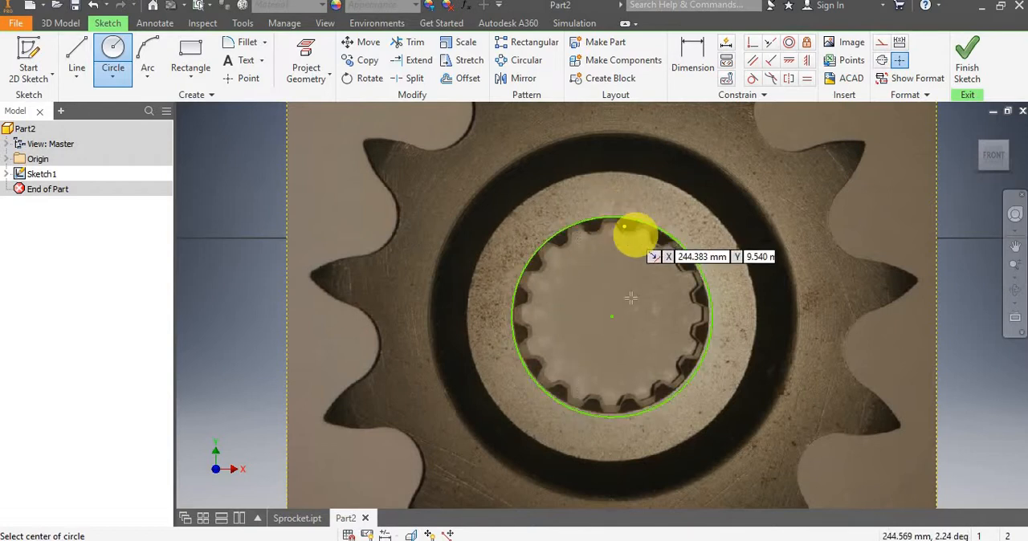
pyautogui.press('Escape')
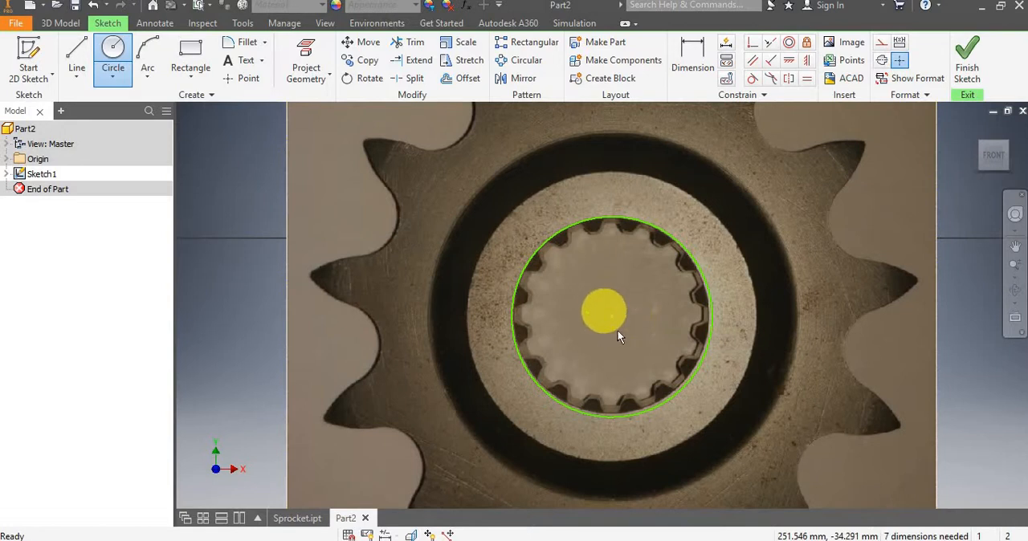
# Examine how closely the sketched circle matches the outer edge of the splined bore in the image.
pyautogui.scroll(4, 627, 330)
pyautogui.scroll(1, 627, 330)
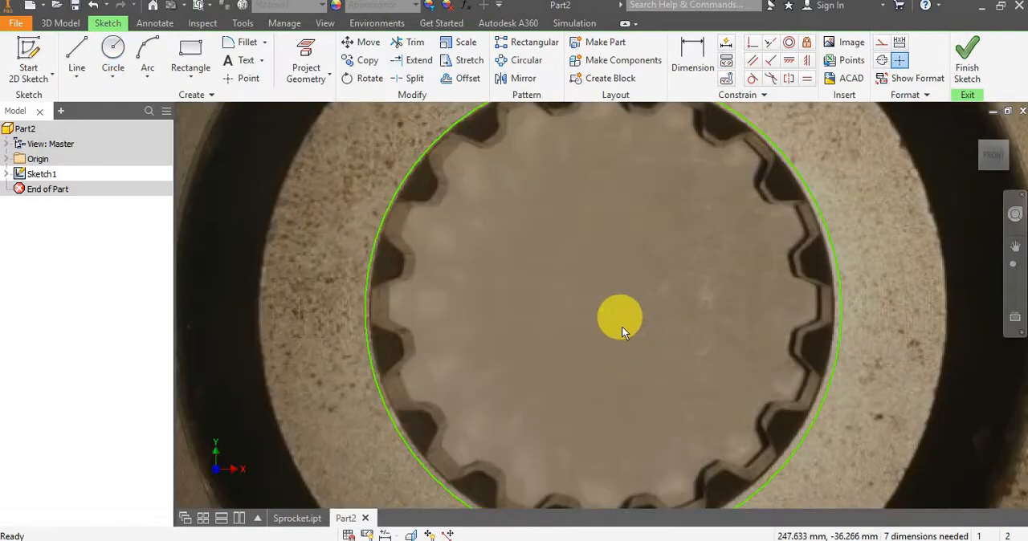
pyautogui.scroll(2, 622, 327)
pyautogui.scroll(-5, 621, 329)
pyautogui.scroll(3, 622, 330)
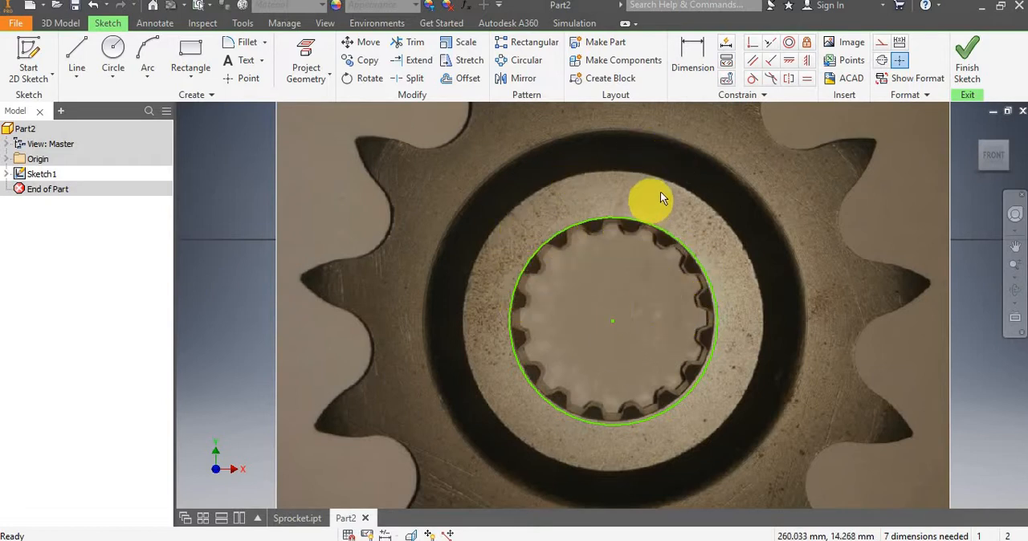
pyautogui.scroll(-2, 628, 231)
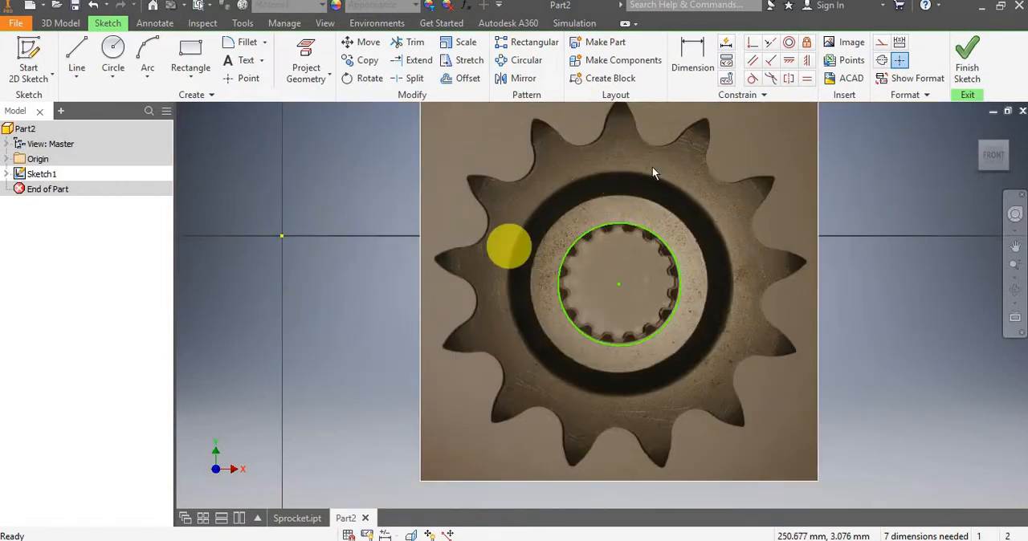
pyautogui.click(642, 229)
pyautogui.scroll(-2, 585, 229)
pyautogui.scroll(3, 598, 244)
pyautogui.scroll(2, 608, 250)
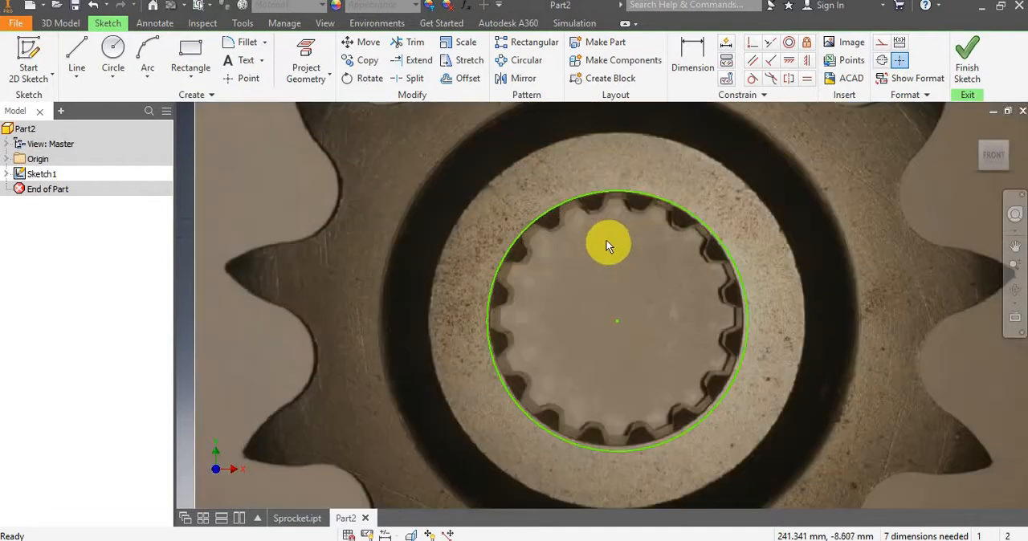
pyautogui.click(683, 57)
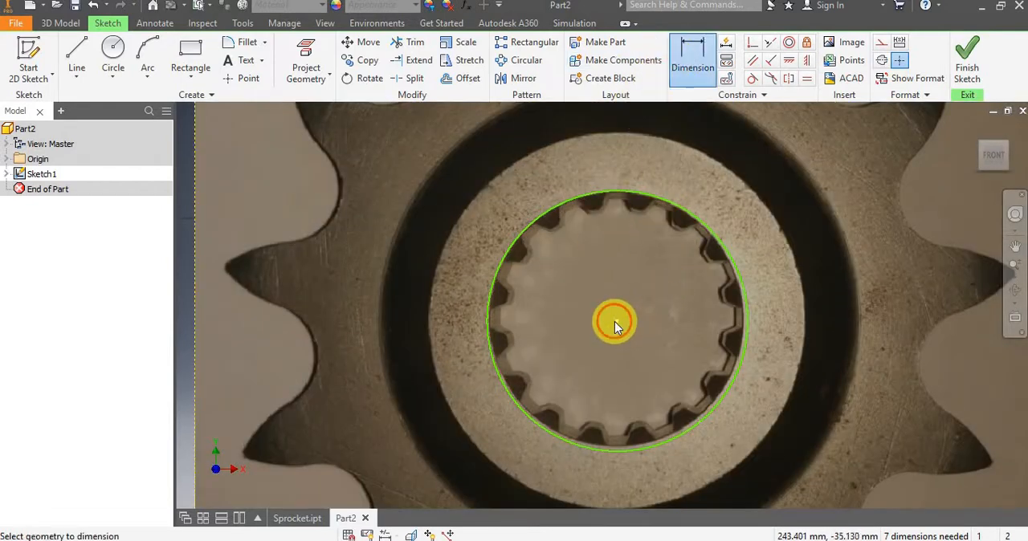
pyautogui.scroll(2, 551, 344)
pyautogui.scroll(-5, 393, 337)
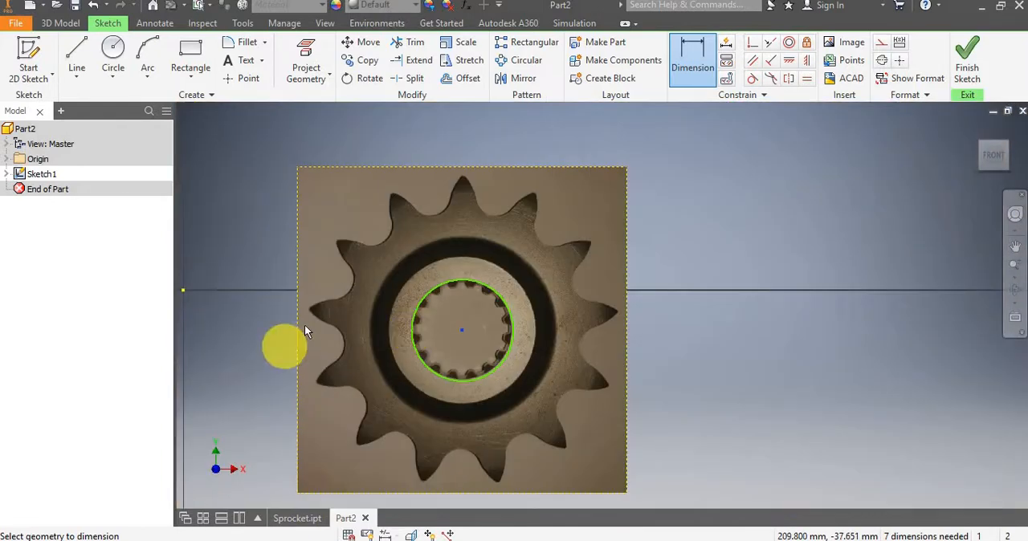
pyautogui.press('Escape')
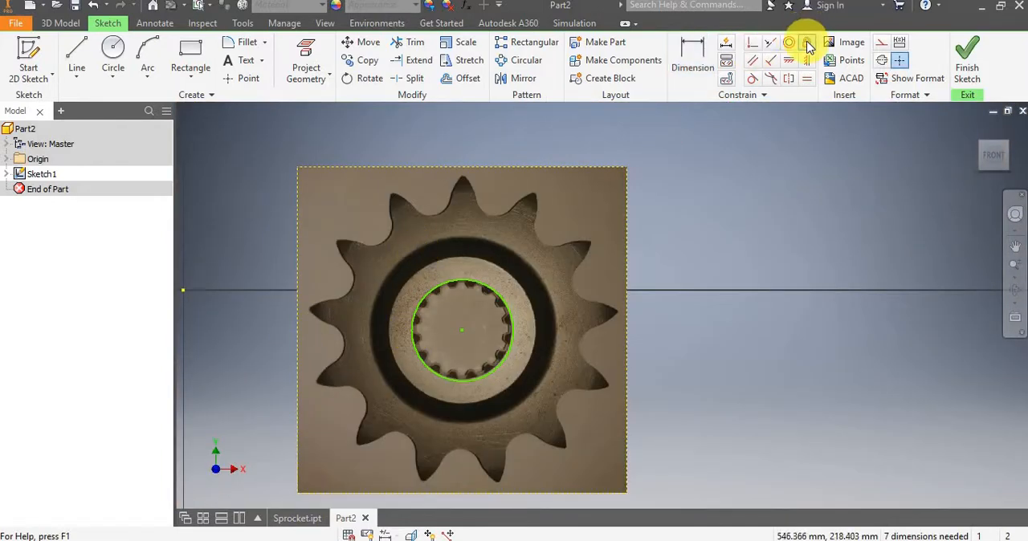
# Apply the Fix constraint to the midpoints of the sprocket image's left and top edges.
pyautogui.click(807, 44)
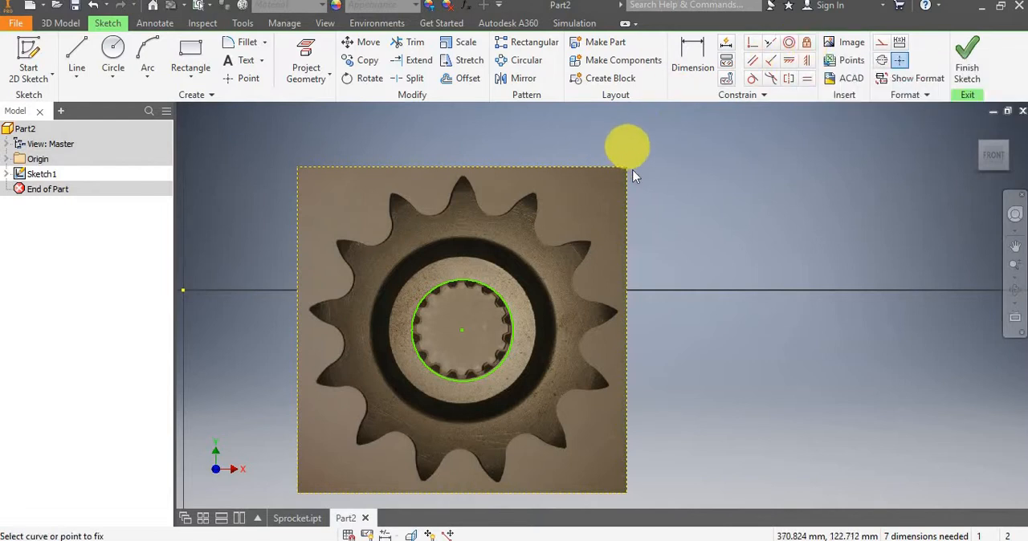
pyautogui.click(296, 329)
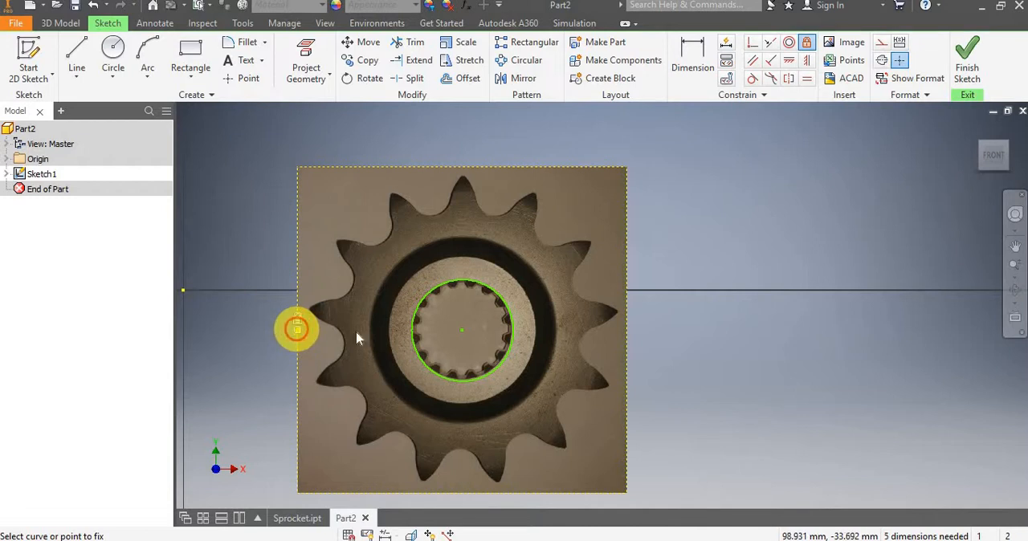
pyautogui.click(465, 167)
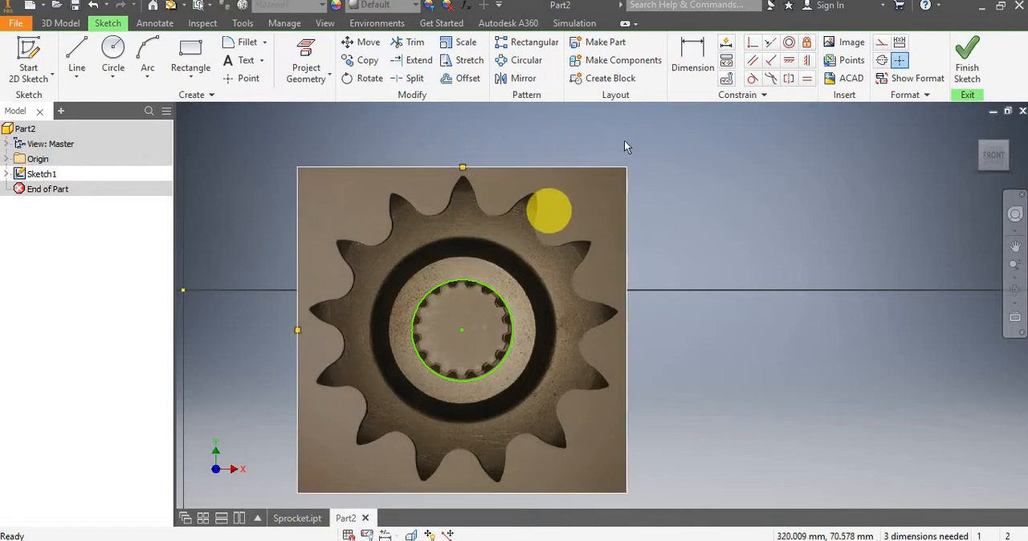
# Dimension the horizontal distance from the midpoint of the image's left edge to the circle's centre.
pyautogui.click(683, 62)
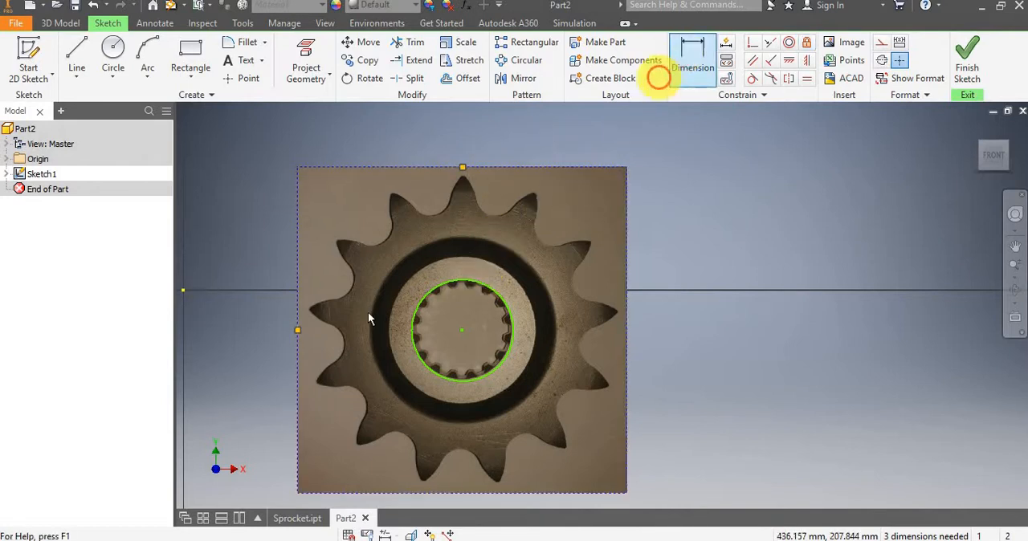
pyautogui.click(299, 330)
pyautogui.click(463, 334)
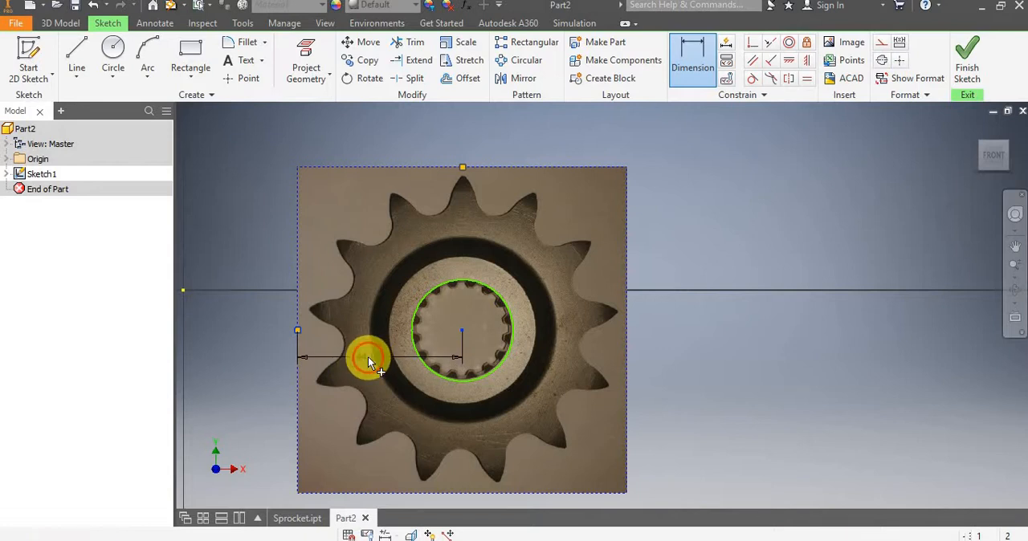
pyautogui.click(368, 357)
pyautogui.click(421, 415)
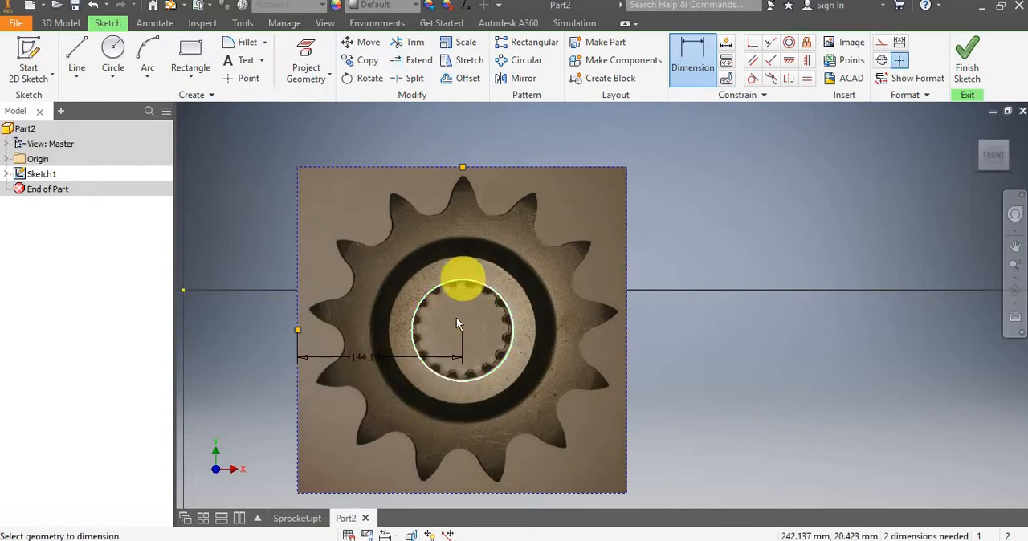
# Dimension the vertical distance from the circle's centre to the midpoint of the image's top edge.
pyautogui.click(463, 330)
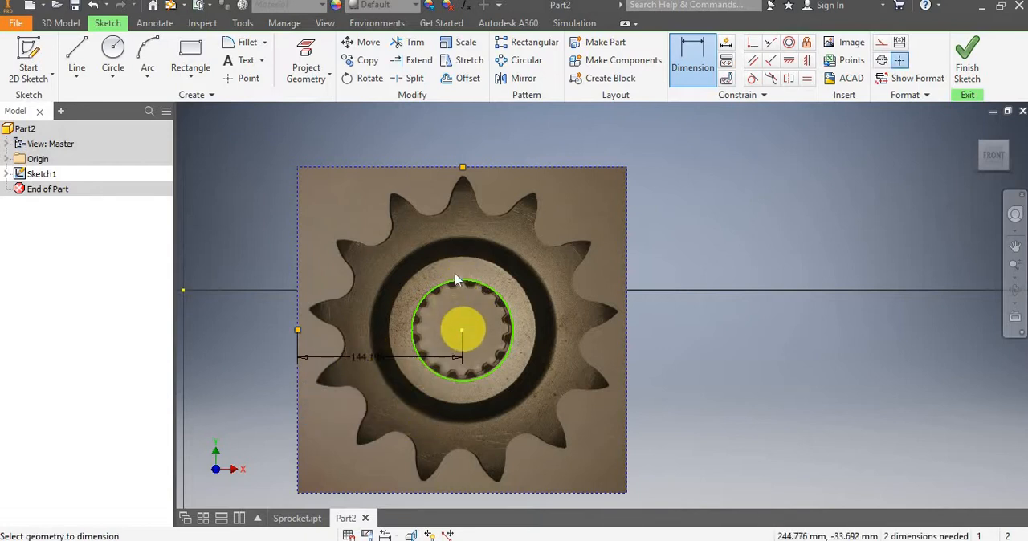
pyautogui.click(463, 168)
pyautogui.click(476, 232)
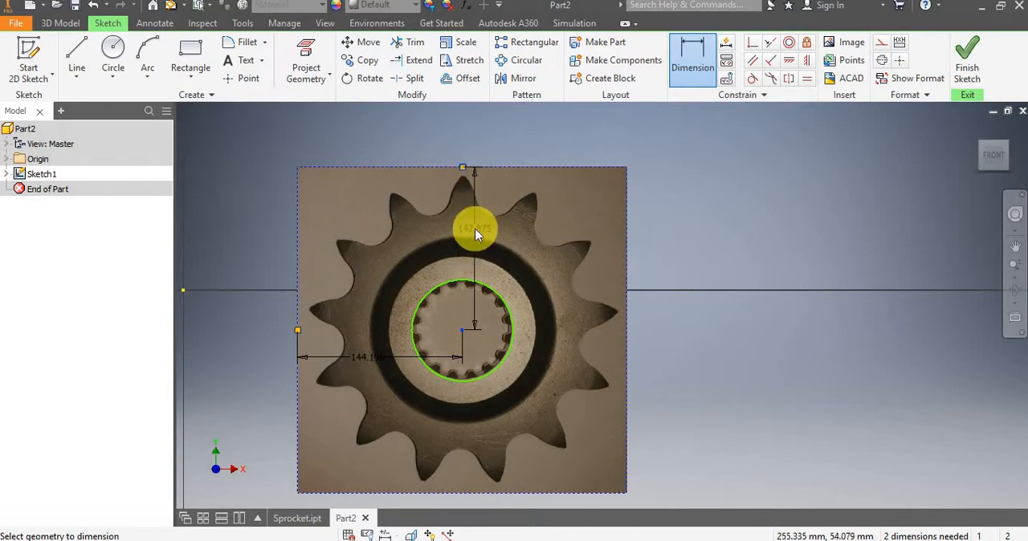
pyautogui.click(529, 285)
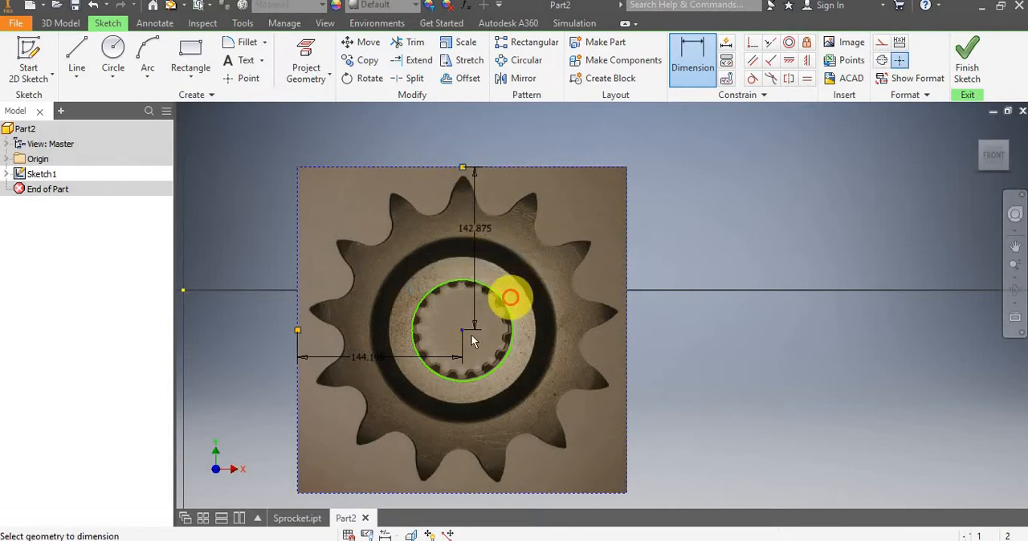
# Set the horizontal distance from the image's left-edge midpoint to the circle's centre to 143 mm.
pyautogui.scroll(3, 467, 337)
pyautogui.scroll(-4, 354, 377)
pyautogui.scroll(5, 354, 377)
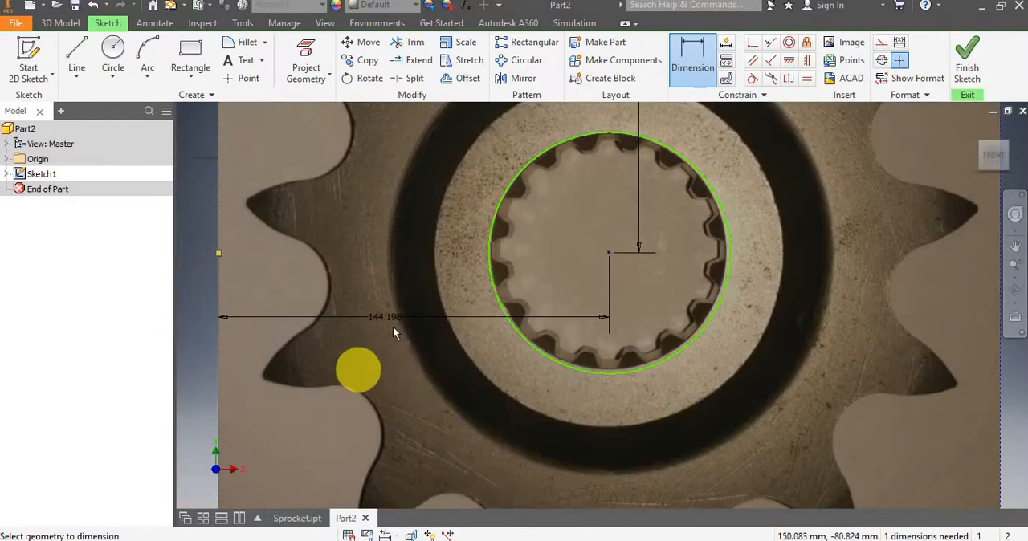
pyautogui.click(383, 320)
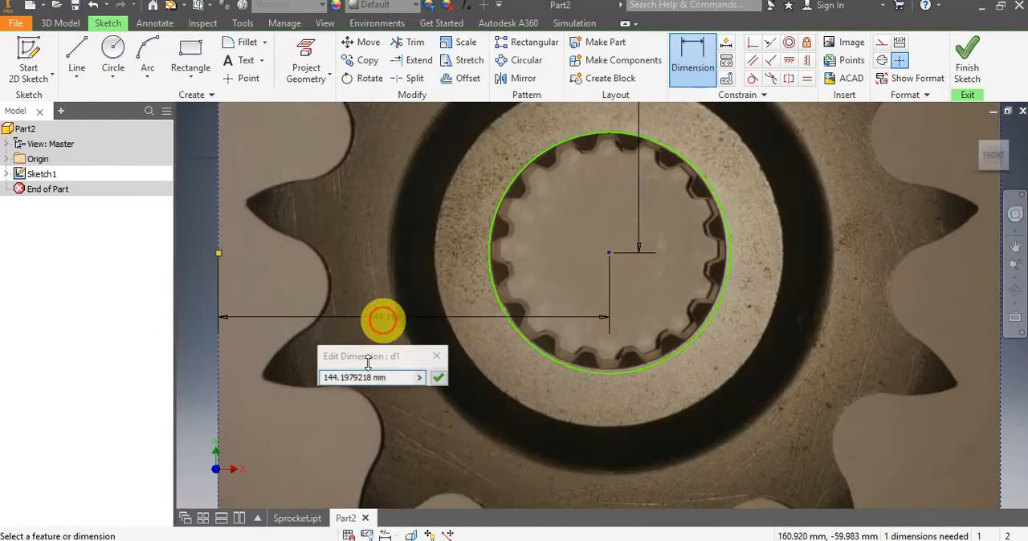
pyautogui.click(343, 378)
pyautogui.moveTo(374, 377); pyautogui.dragTo(318, 391)
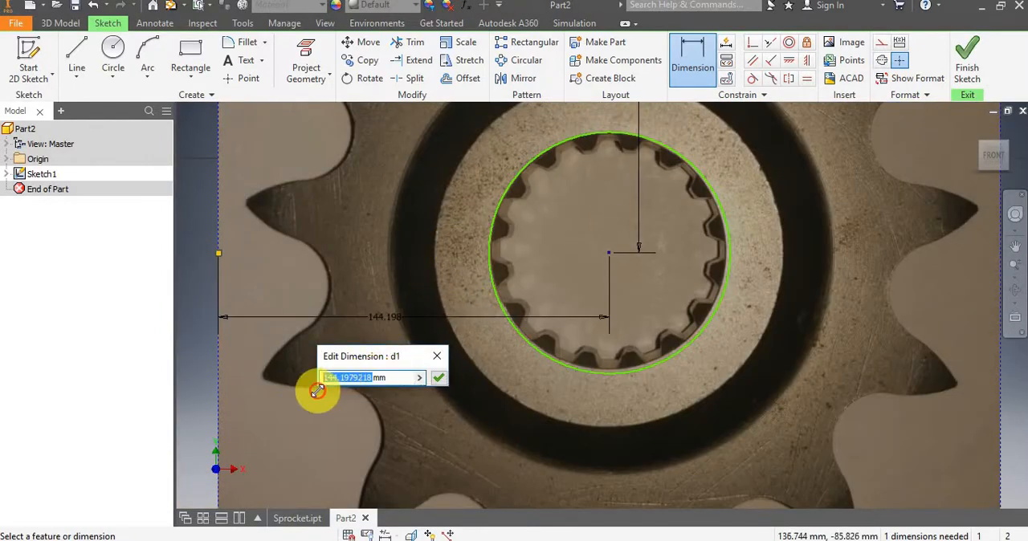
pyautogui.write('143')
pyautogui.press('Return')
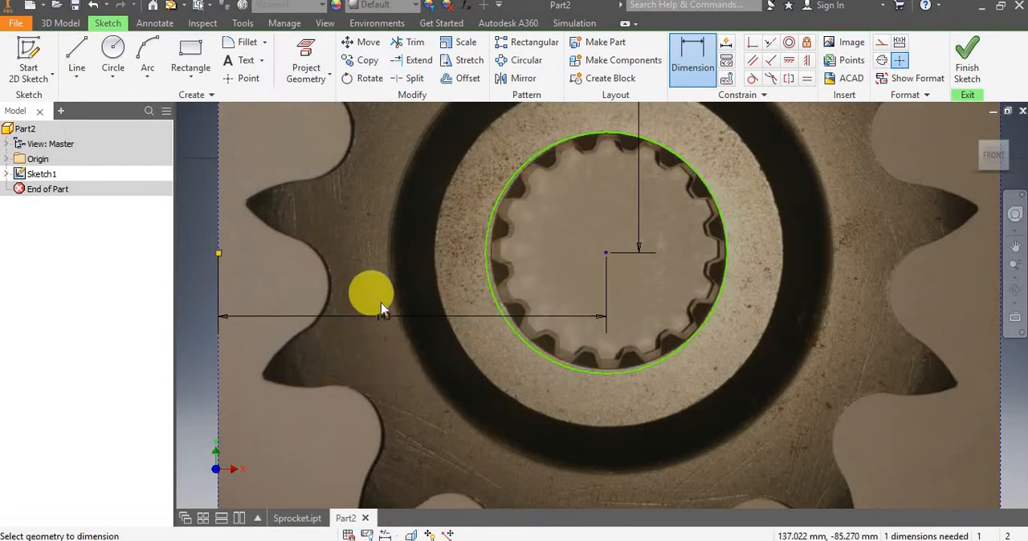
# Fine-tune the horizontal distance from the image's left edge to the circle's centre, trying 143.5 mm and settling on 143.75 mm.
pyautogui.doubleClick(383, 315)
pyautogui.click(335, 369)
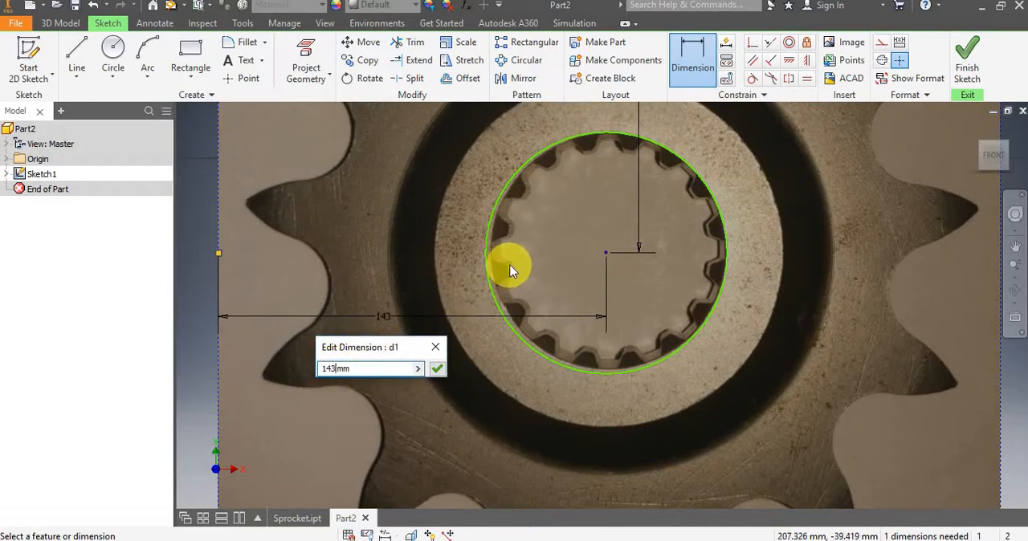
pyautogui.press('Return')
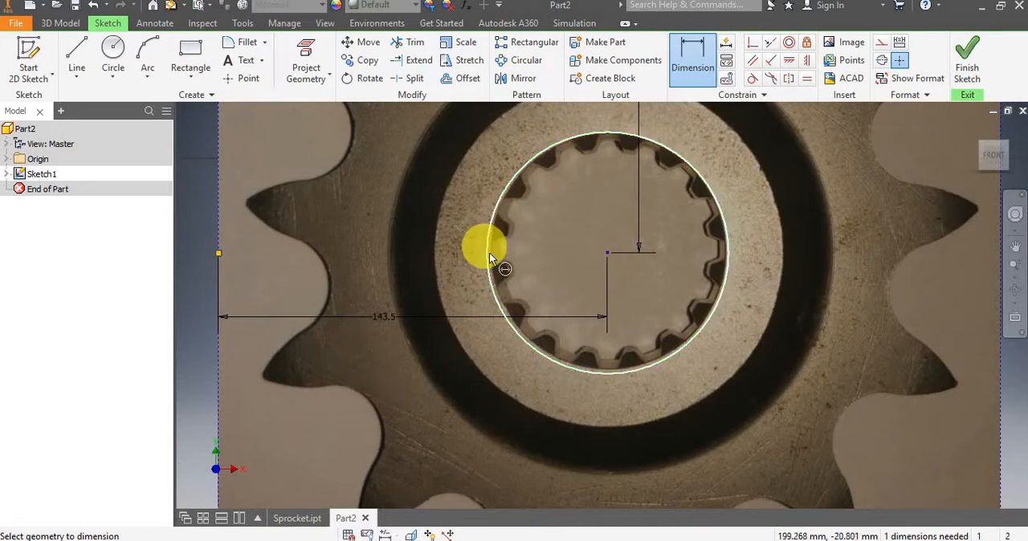
pyautogui.doubleClick(382, 315)
pyautogui.click(337, 371)
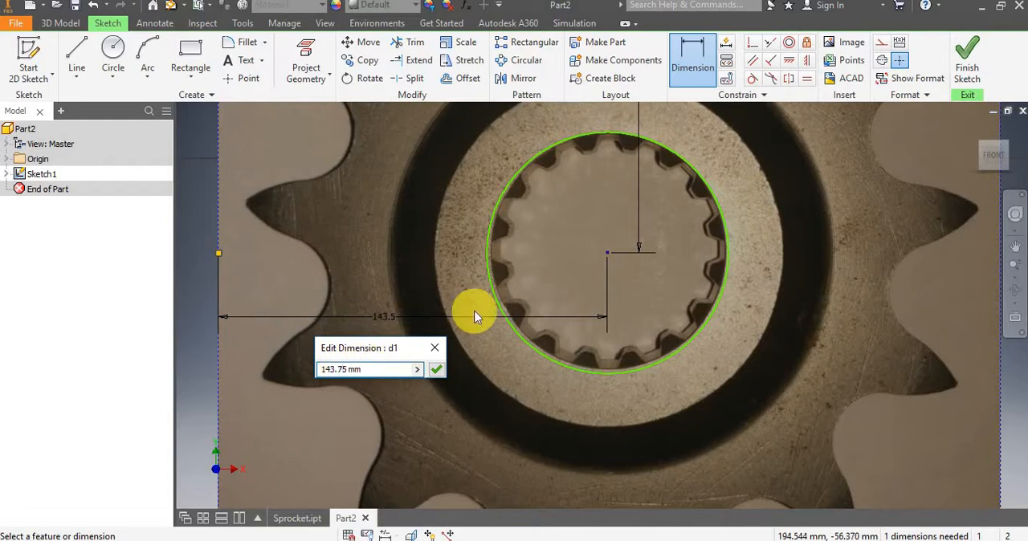
pyautogui.press('Return')
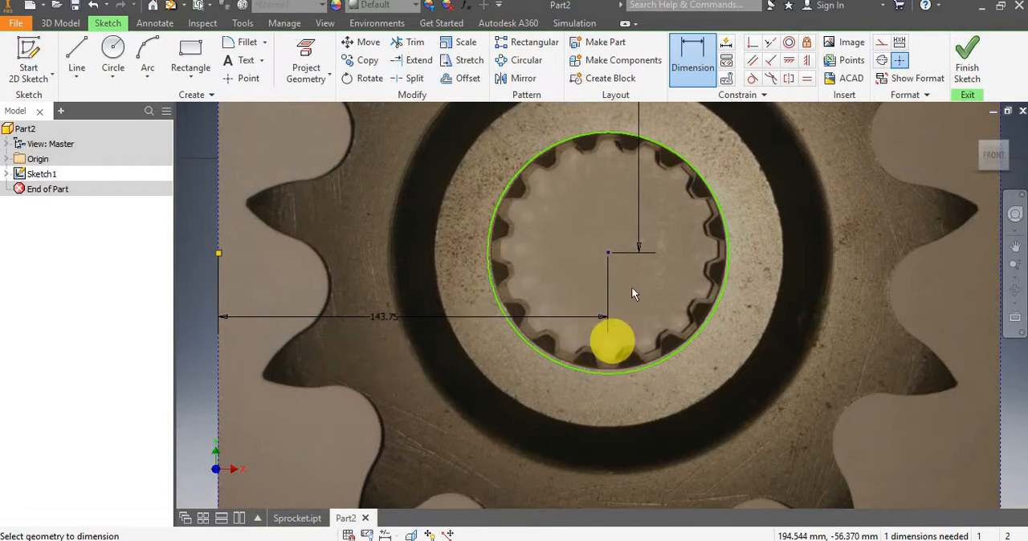
# Set the vertical distance from the image's top-edge midpoint to the circle's centre to 142 mm.
pyautogui.scroll(-5, 636, 303)
pyautogui.scroll(4, 638, 197)
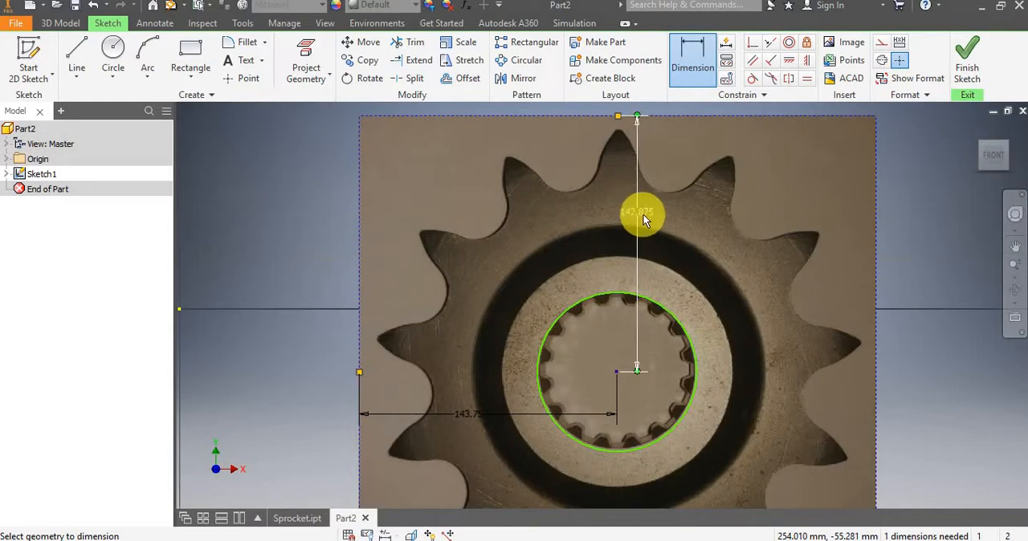
pyautogui.click(643, 213)
pyautogui.click(603, 270)
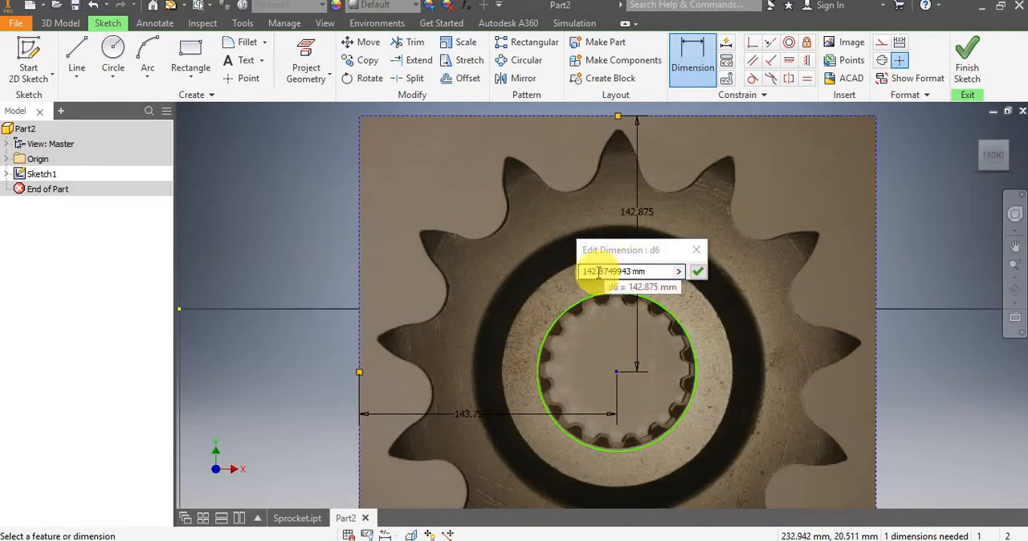
pyautogui.moveTo(598, 272); pyautogui.dragTo(650, 263)
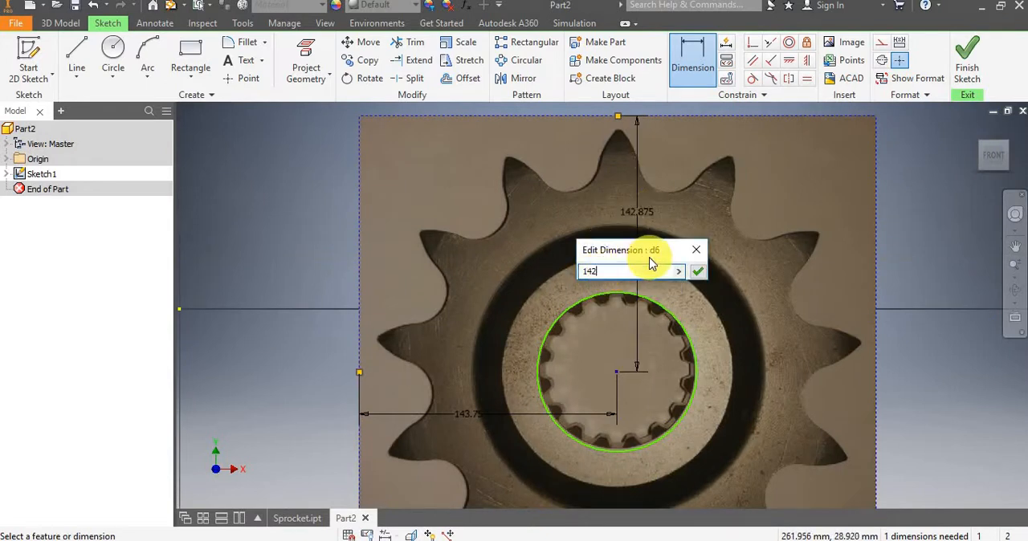
pyautogui.press('Return')
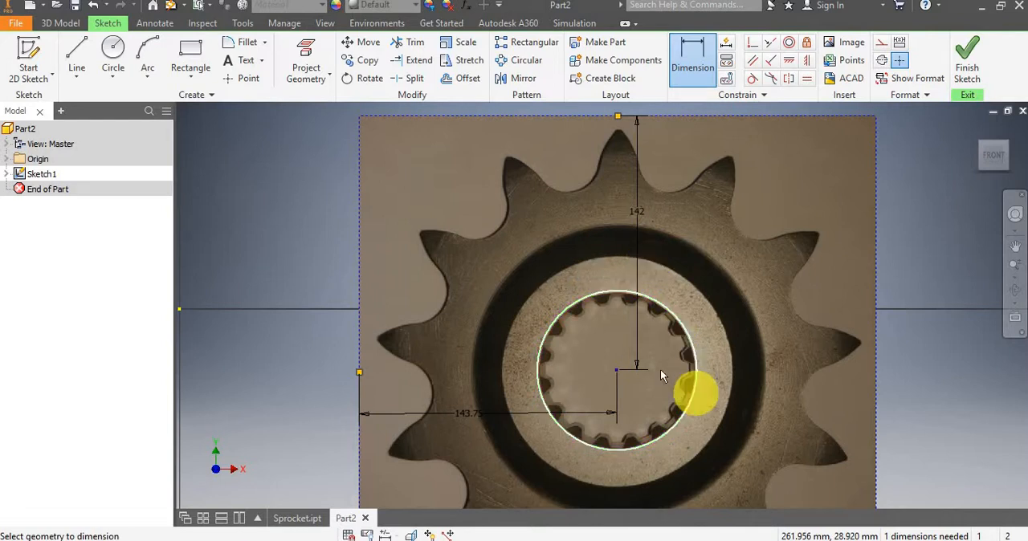
# Check the circle's fit on the splined bore and set its centre's vertical distance from the image's top edge to 142.25 mm.
pyautogui.scroll(3, 659, 365)
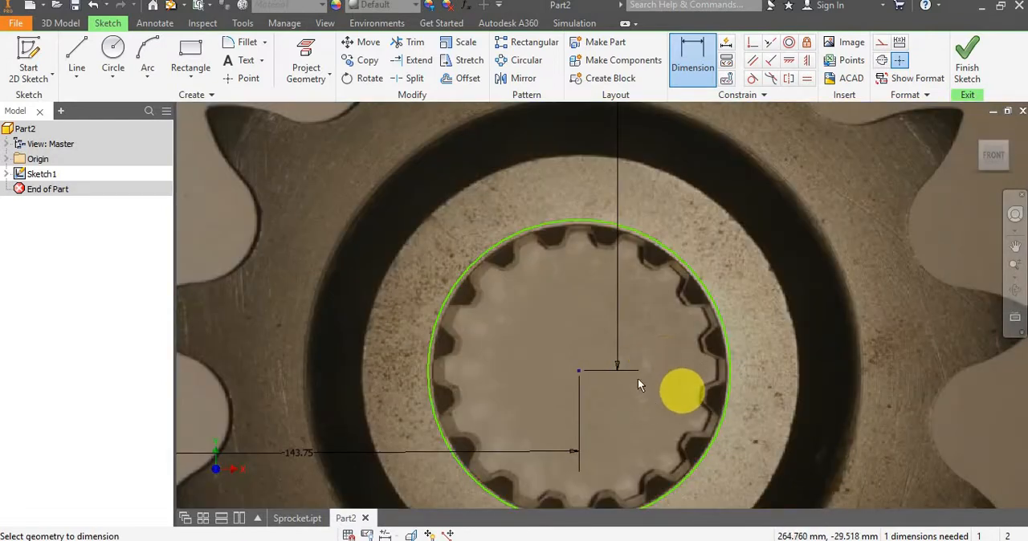
pyautogui.moveTo(639, 378); pyautogui.dragTo(663, 283, button='middle')
pyautogui.moveTo(638, 365)
pyautogui.mouseDown()
pyautogui.moveTo(666, 268)
pyautogui.moveTo(685, 283)
pyautogui.mouseUp()
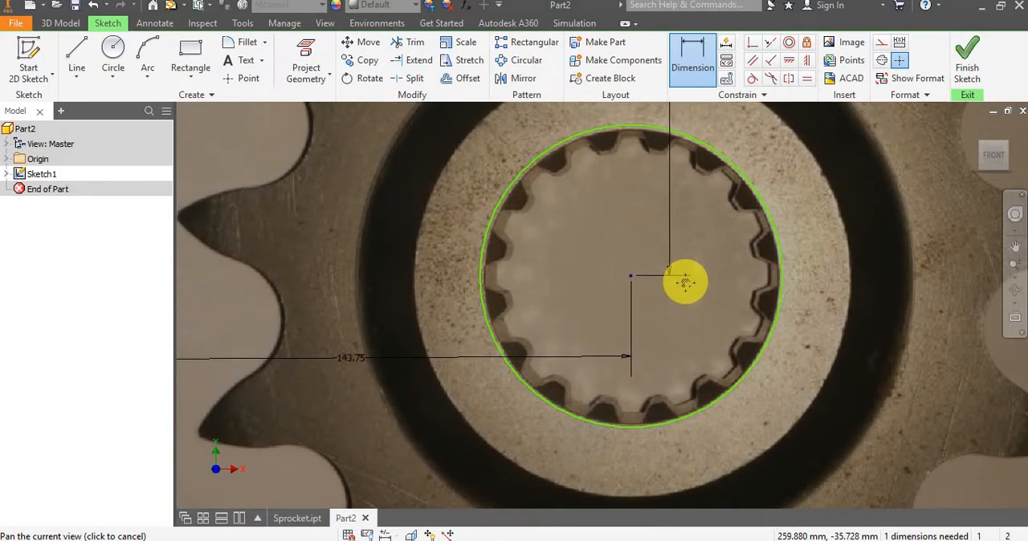
pyautogui.scroll(-4, 686, 277)
pyautogui.scroll(3, 688, 179)
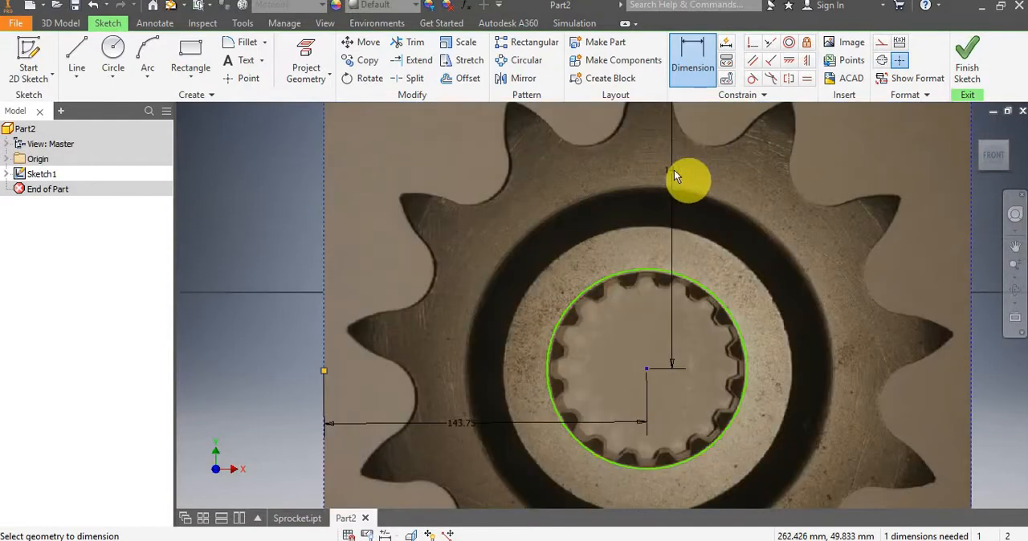
pyautogui.click(671, 171)
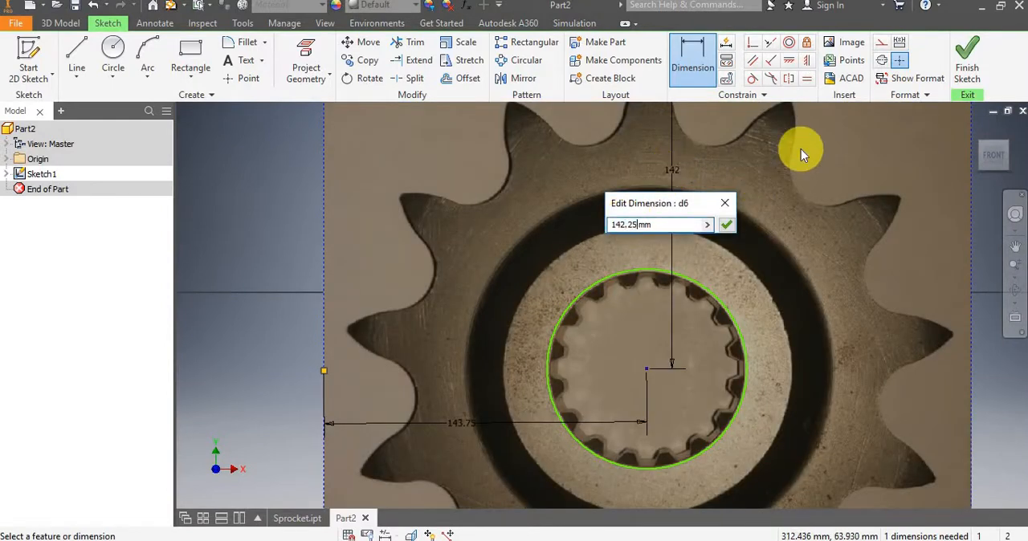
pyautogui.write('.25')
pyautogui.press('Return')
pyautogui.scroll(3, 646, 435)
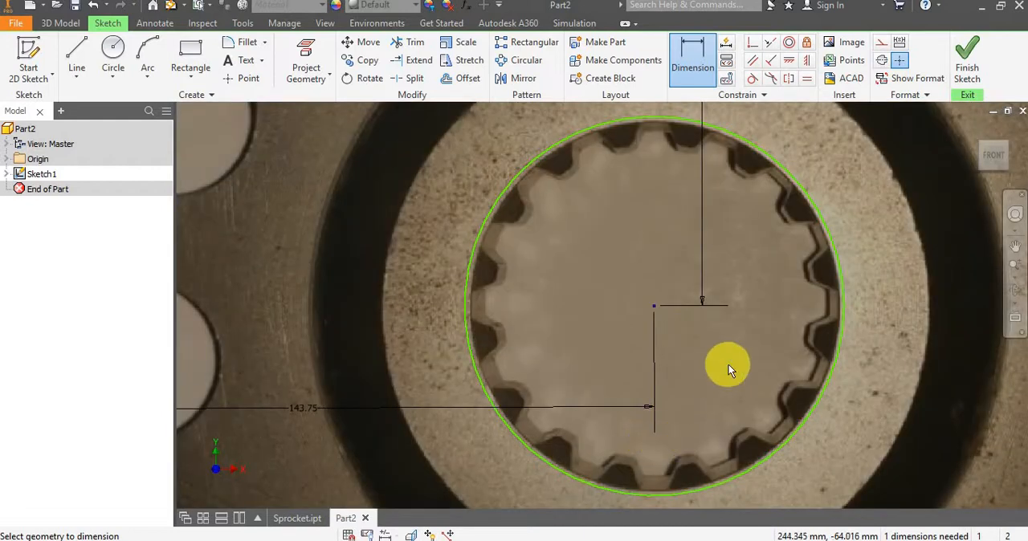
pyautogui.scroll(-3, 728, 365)
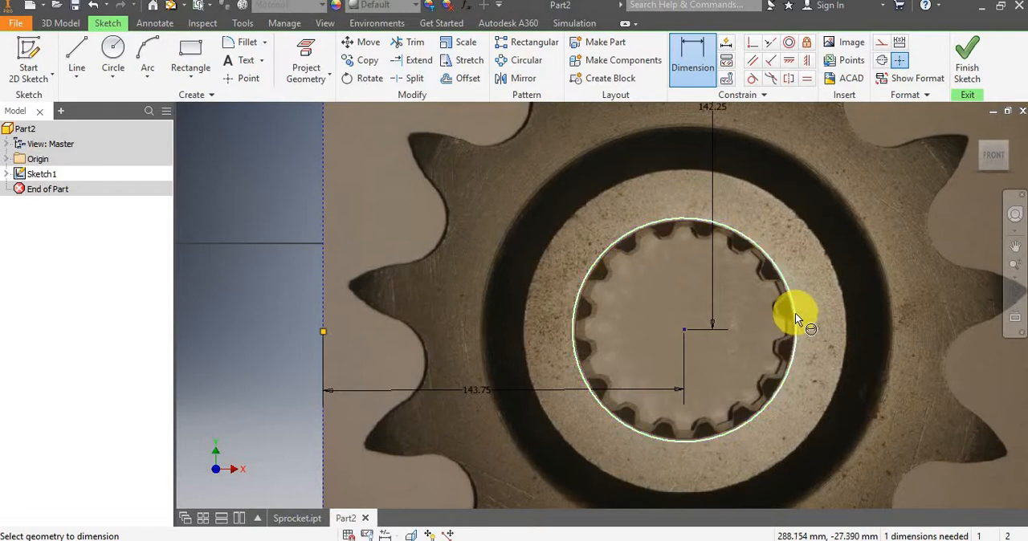
# Exit dimensioning and shrink the sketched circle slightly so it follows the outer edge of the splined bore in the image.
pyautogui.press('Escape')
pyautogui.scroll(3, 721, 238)
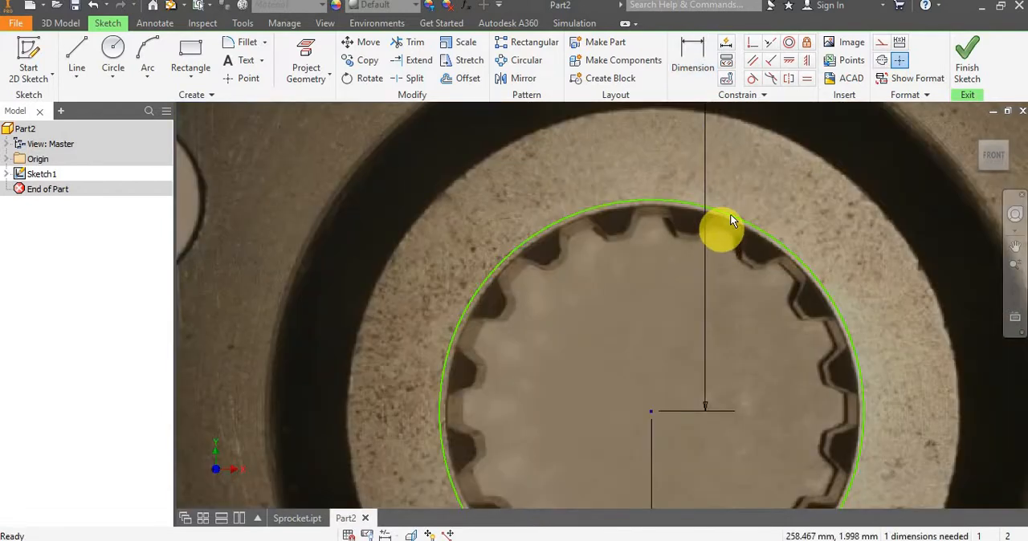
pyautogui.moveTo(730, 216); pyautogui.dragTo(730, 219)
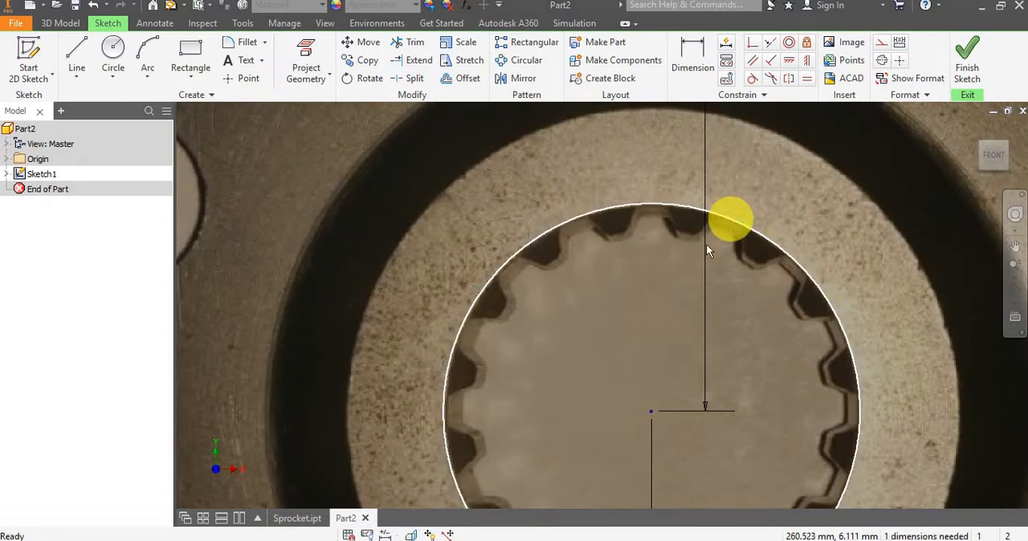
pyautogui.scroll(-3, 607, 327)
pyautogui.scroll(3, 605, 368)
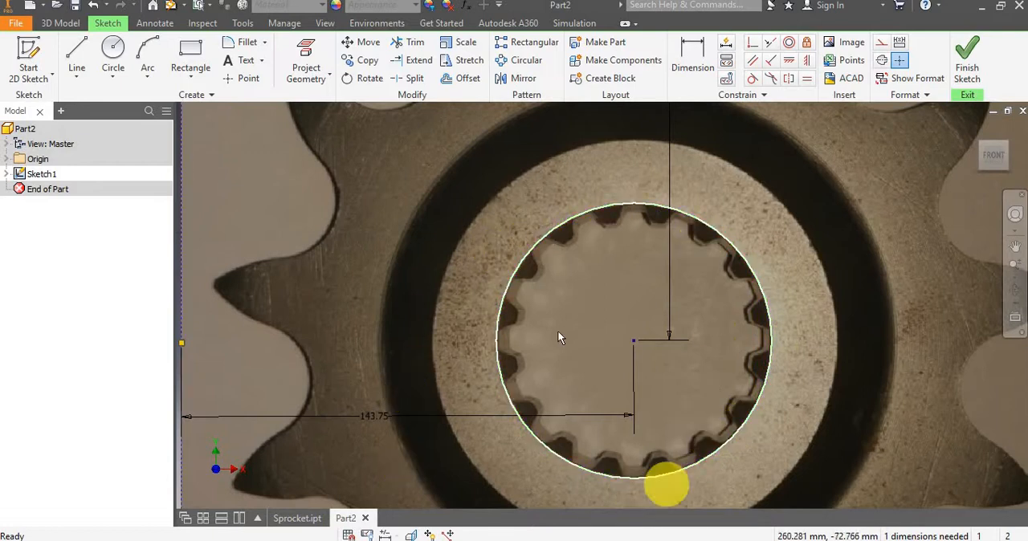
pyautogui.scroll(-2, 623, 309)
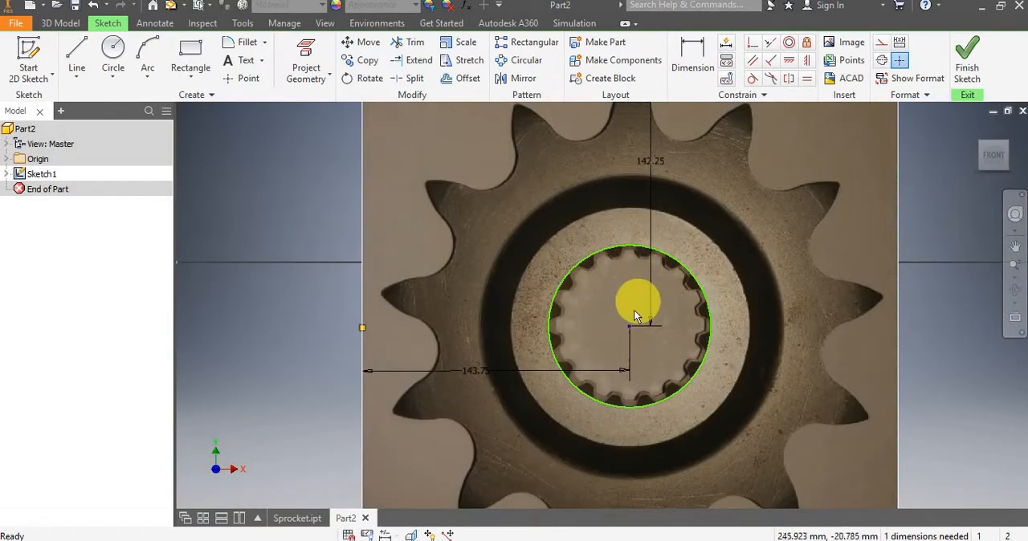
pyautogui.scroll(-2, 632, 324)
pyautogui.scroll(3, 631, 321)
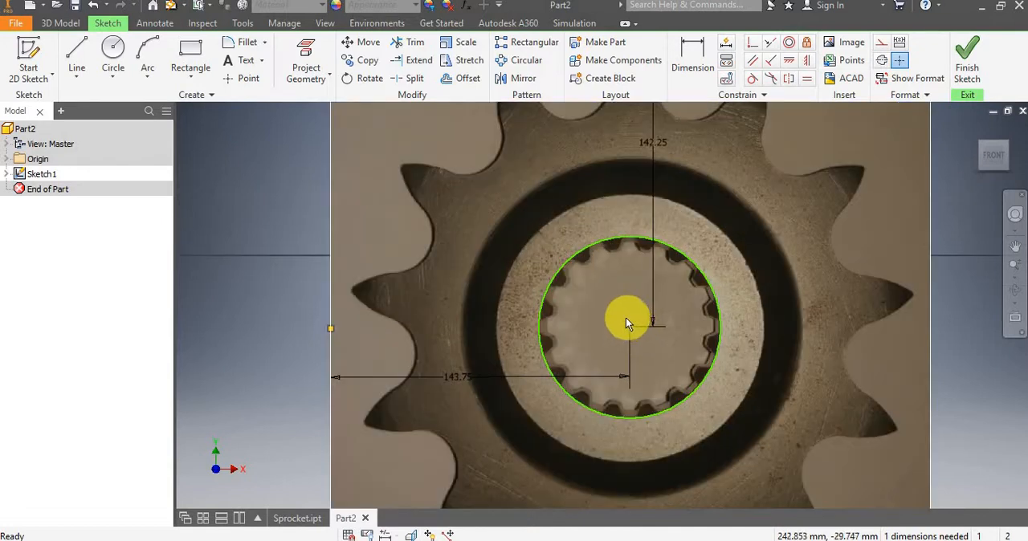
pyautogui.scroll(-2, 625, 317)
pyautogui.scroll(-2, 625, 317)
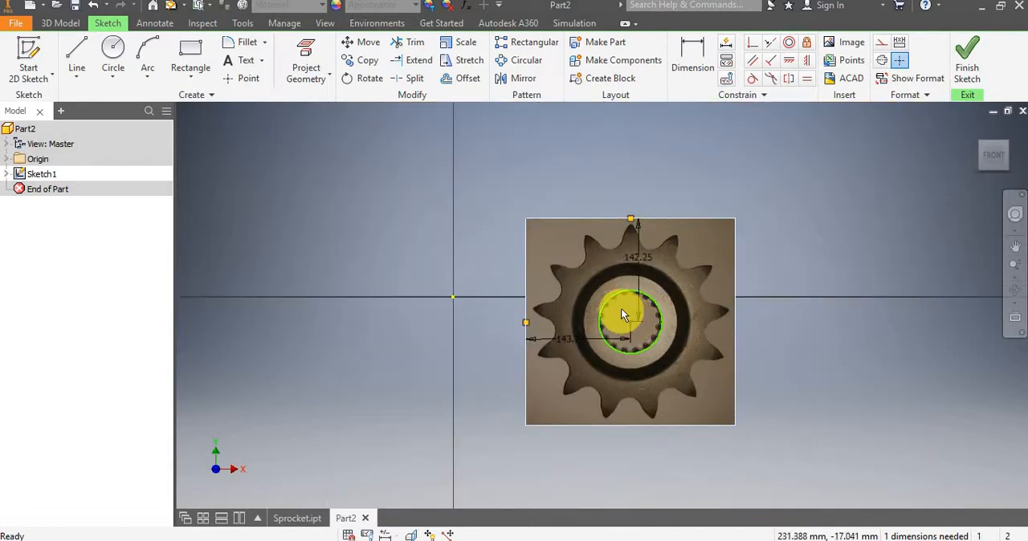
pyautogui.scroll(3, 622, 313)
pyautogui.scroll(-2, 624, 312)
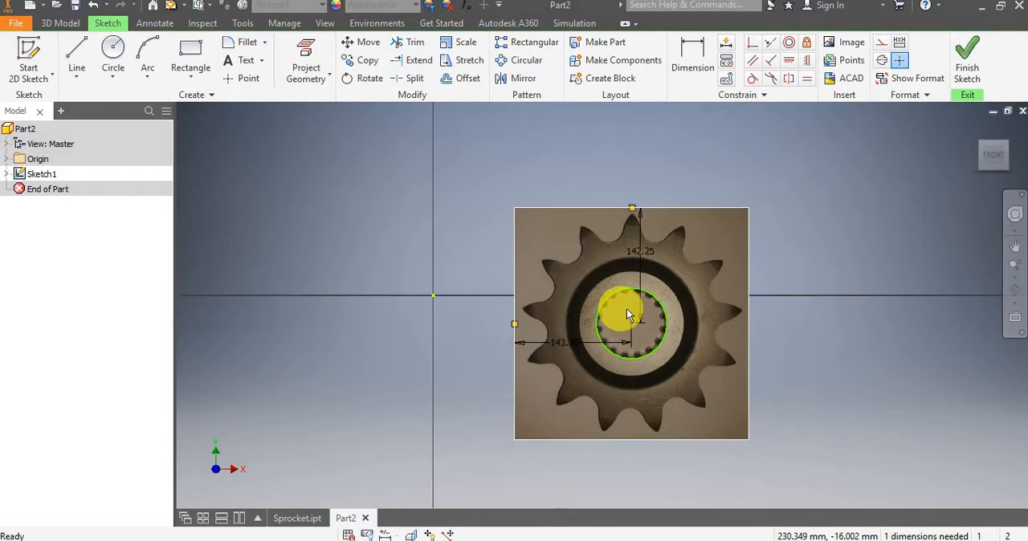
pyautogui.scroll(3, 624, 310)
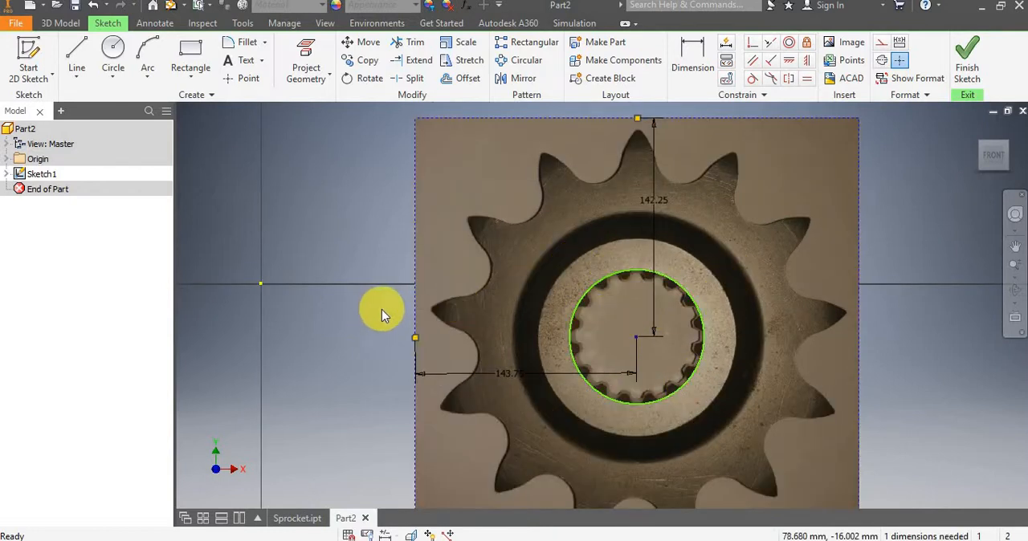
# Delete the Fix constraint from the midpoint of the image's left edge.
pyautogui.moveTo(383, 310); pyautogui.dragTo(444, 358)
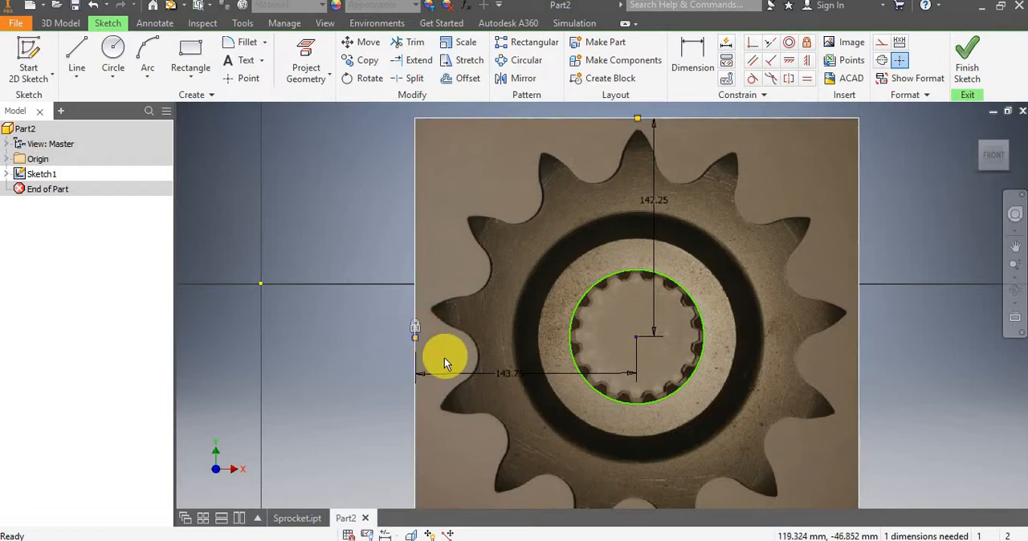
pyautogui.rightClick(415, 328)
pyautogui.click(418, 278)
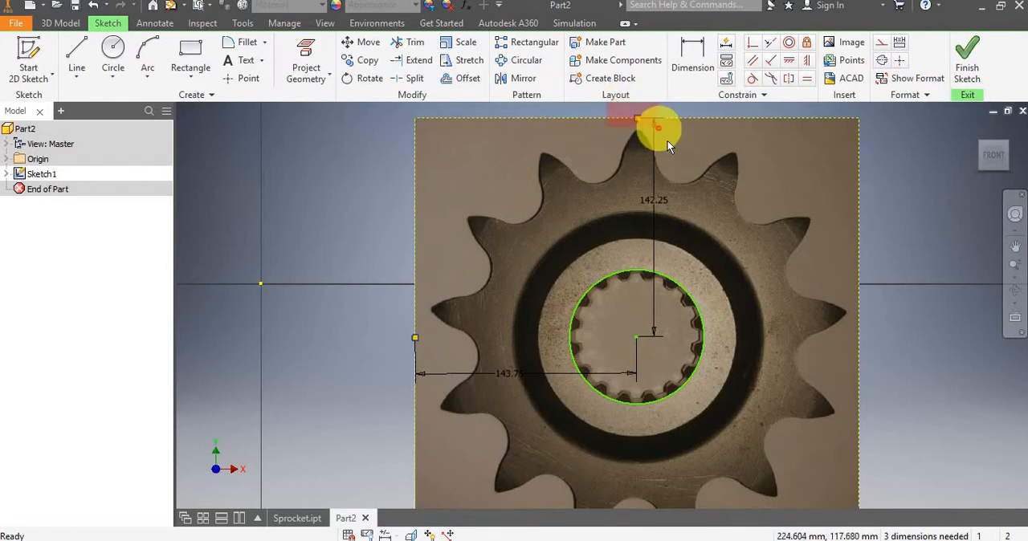
# Delete the selected midpoint on the image's top edge, and undo the deletion.
pyautogui.rightClick(640, 109)
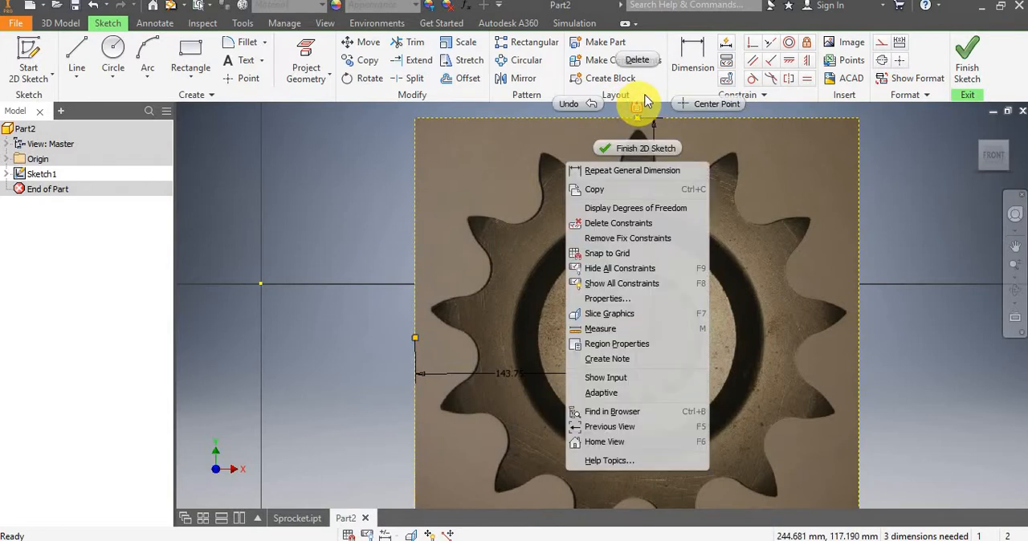
pyautogui.click(655, 65)
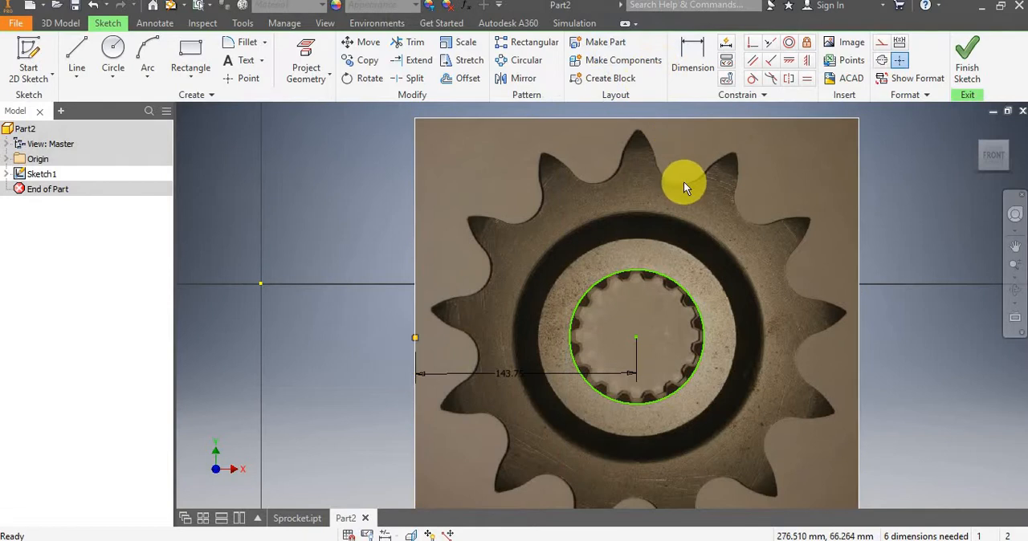
pyautogui.hotkey('ctrl', 'z')
# Delete only the Fix constraint at the midpoint of the image's top edge.
pyautogui.scroll(4, 679, 172)
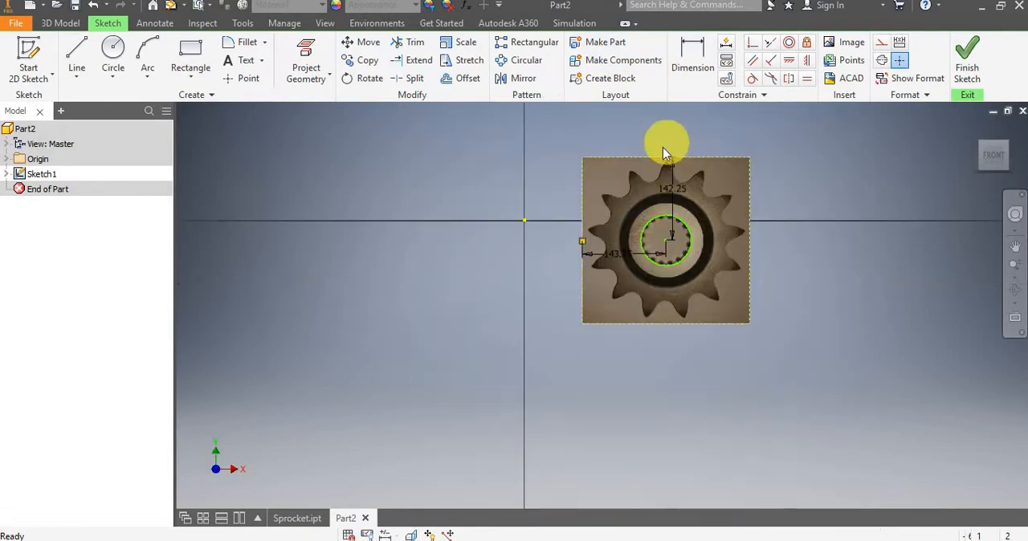
pyautogui.scroll(-5, 662, 147)
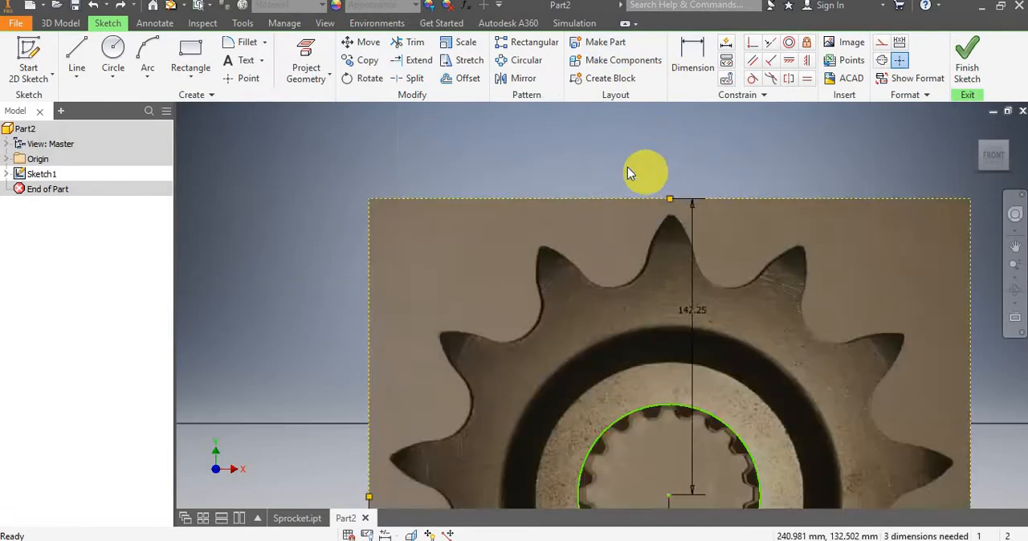
pyautogui.click(672, 184)
pyautogui.rightClick(672, 183)
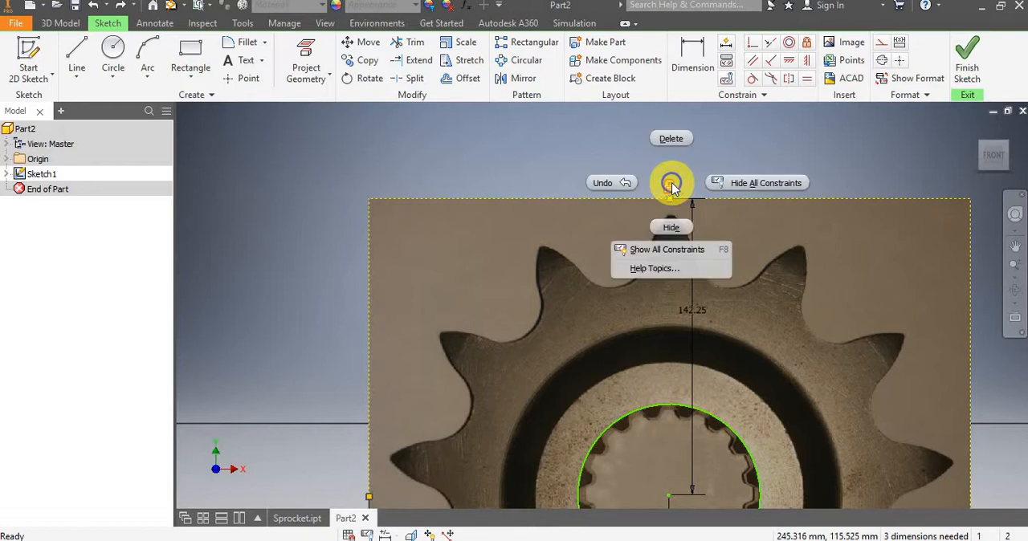
pyautogui.click(674, 141)
# Add a diameter dimension to the bore circle and accept its current value.
pyautogui.scroll(5, 688, 213)
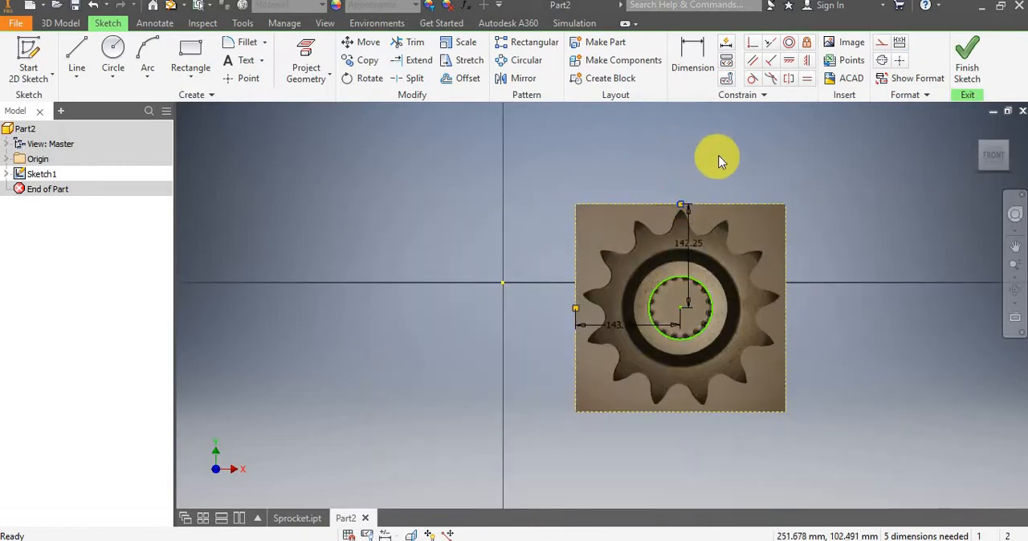
pyautogui.click(691, 58)
pyautogui.scroll(-3, 731, 321)
pyautogui.click(687, 262)
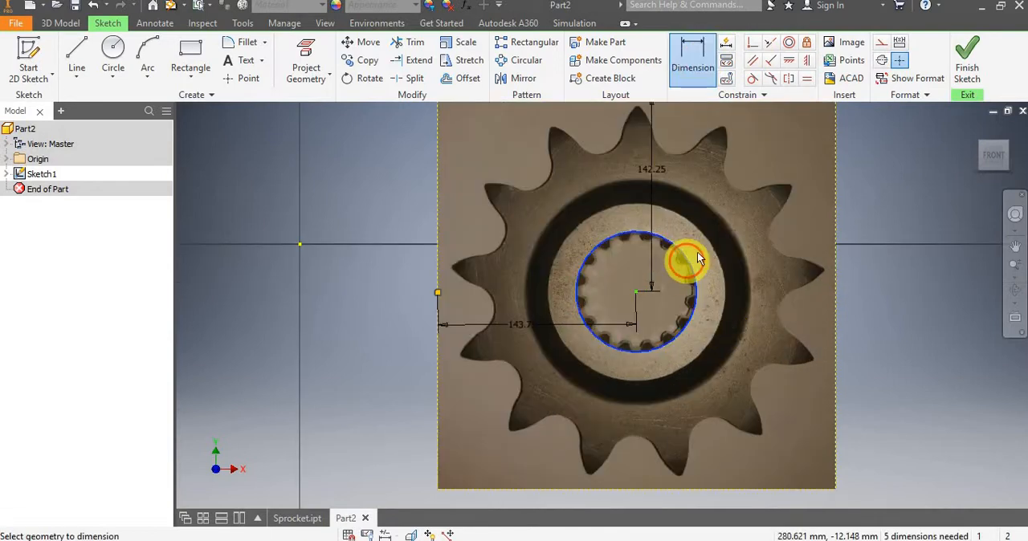
pyautogui.click(725, 229)
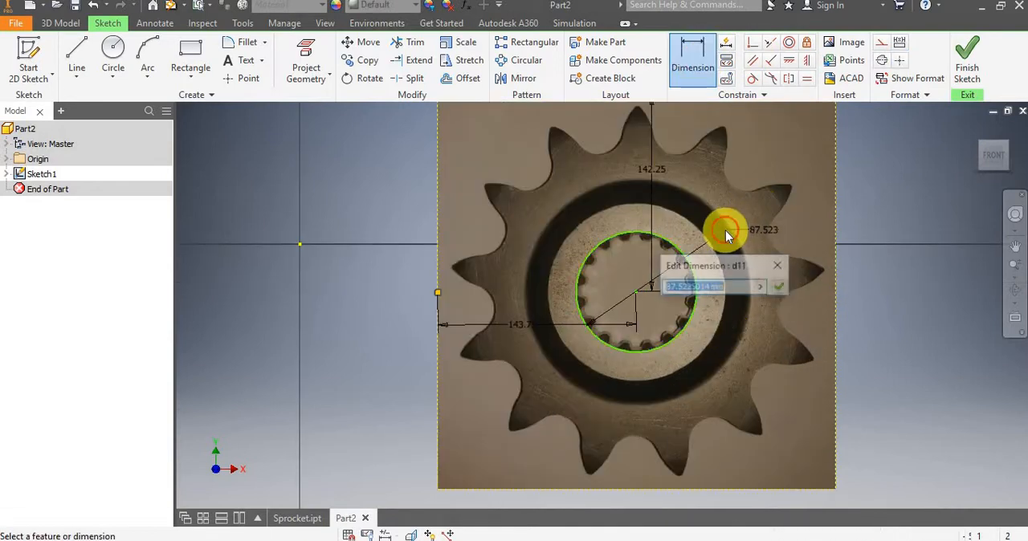
pyautogui.click(782, 288)
# Constrain the bore circle's center coincident with the sketch origin, and leave the constraint command.
pyautogui.scroll(3, 718, 255)
pyautogui.scroll(-4, 698, 188)
pyautogui.scroll(3, 752, 201)
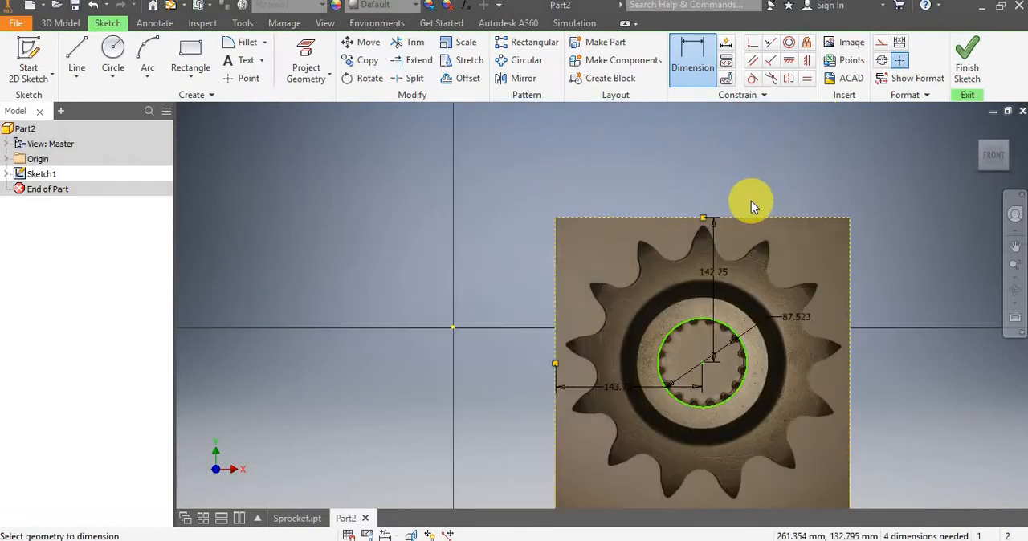
pyautogui.click(756, 44)
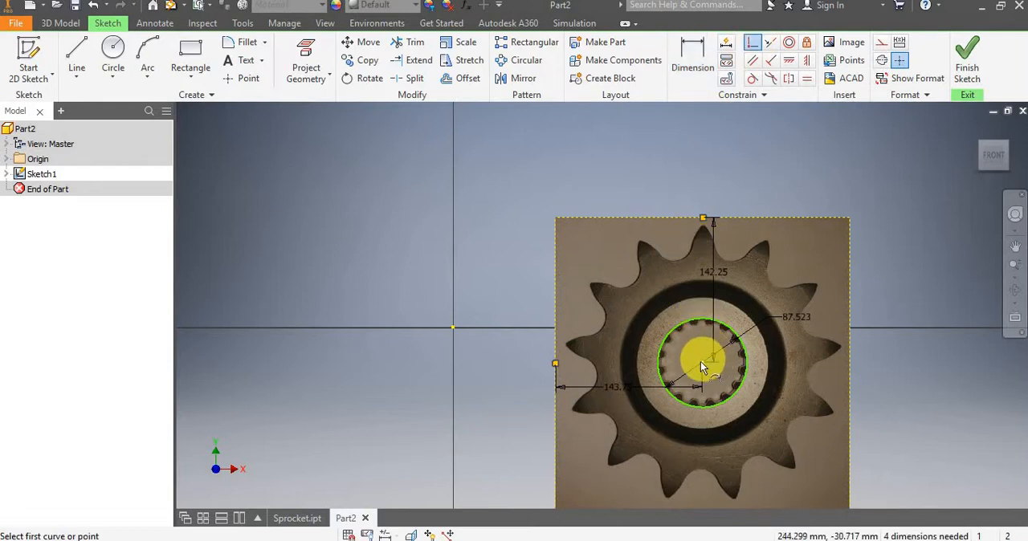
pyautogui.click(702, 363)
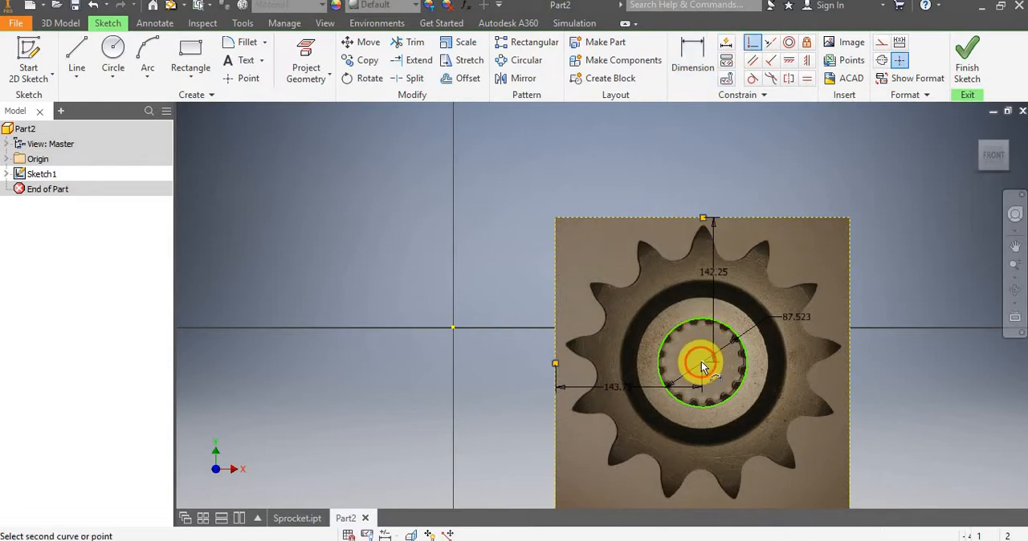
pyautogui.click(453, 329)
pyautogui.scroll(3, 476, 357)
pyautogui.scroll(-3, 475, 360)
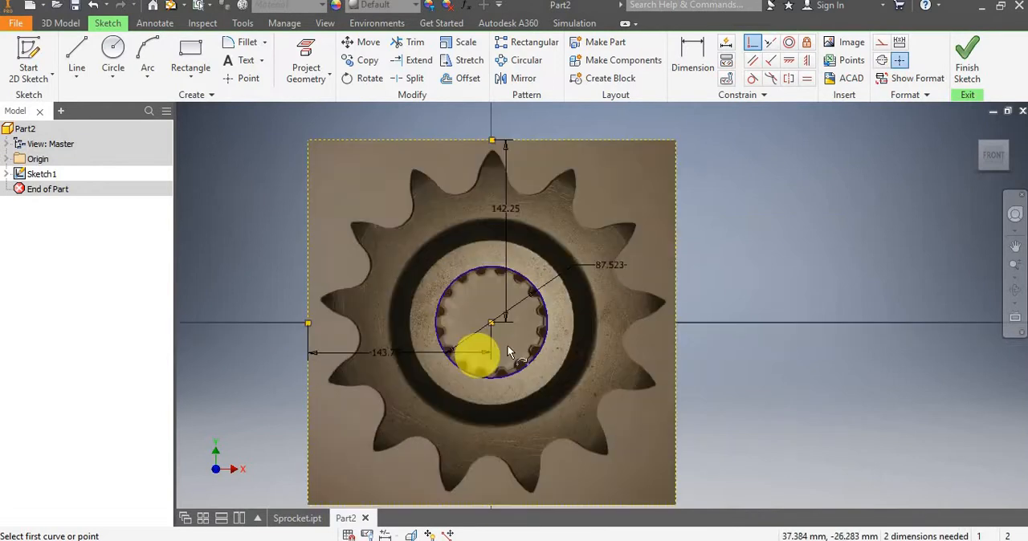
pyautogui.press('Escape')
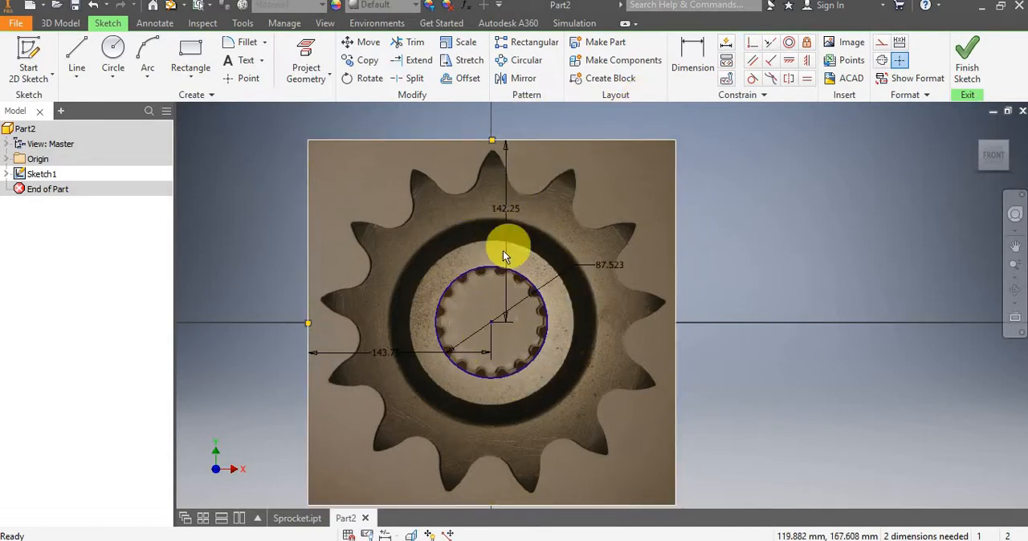
# Examine how the sprocket's uppermost tooth in the image lines up with the vertical axis.
pyautogui.scroll(3, 504, 240)
pyautogui.scroll(-6, 498, 221)
pyautogui.scroll(6, 498, 230)
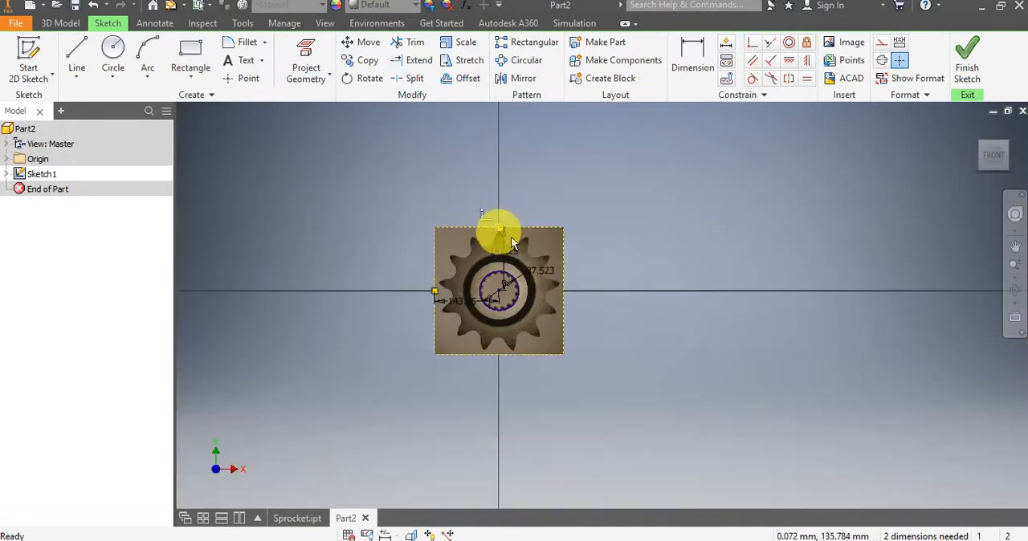
pyautogui.scroll(-2, 504, 232)
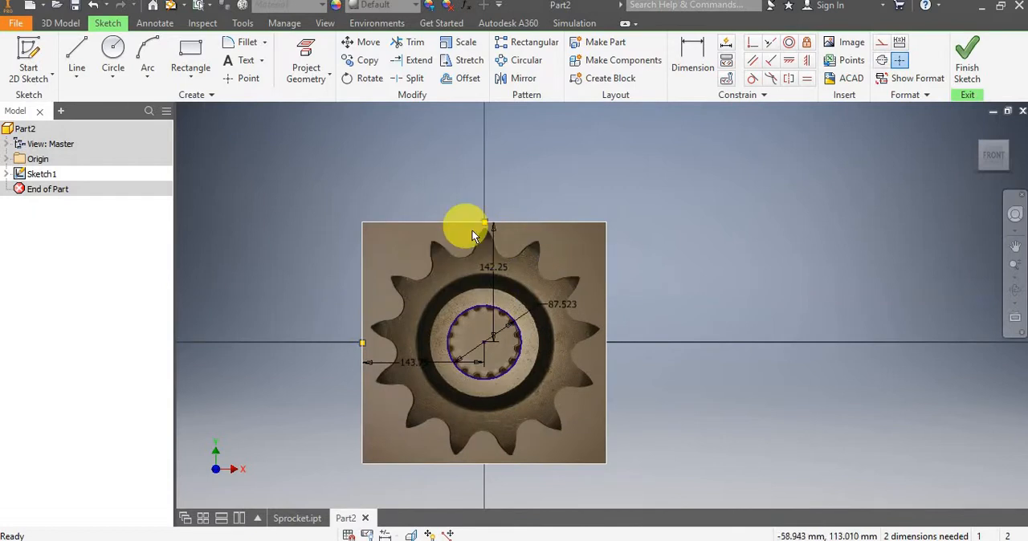
pyautogui.scroll(-3, 486, 238)
pyautogui.scroll(2, 489, 241)
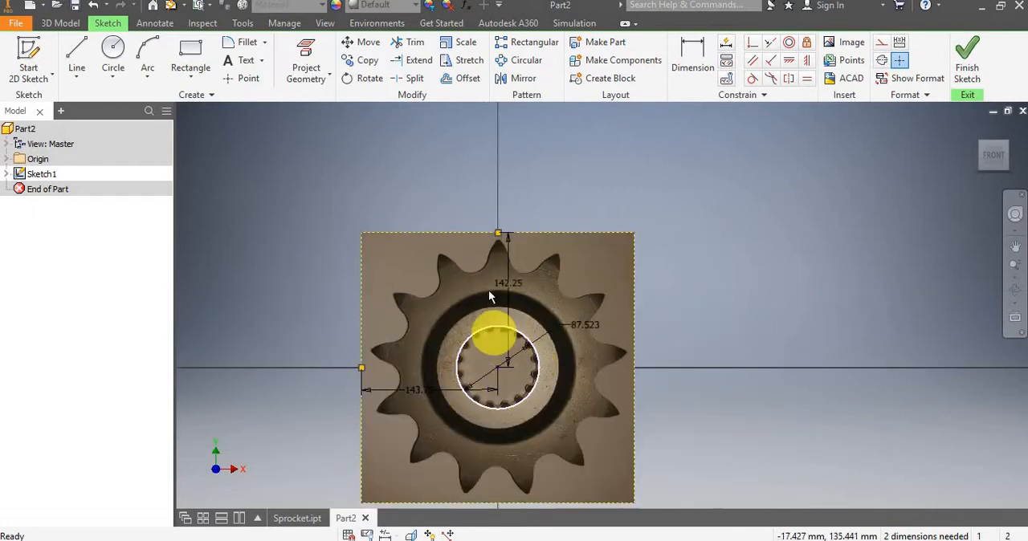
pyautogui.scroll(-5, 497, 242)
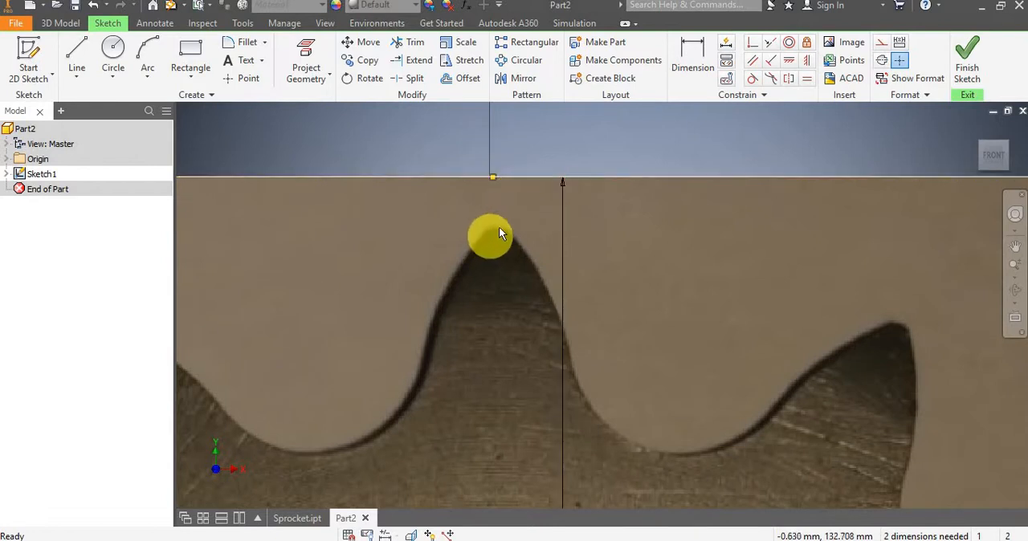
pyautogui.scroll(-5, 490, 137)
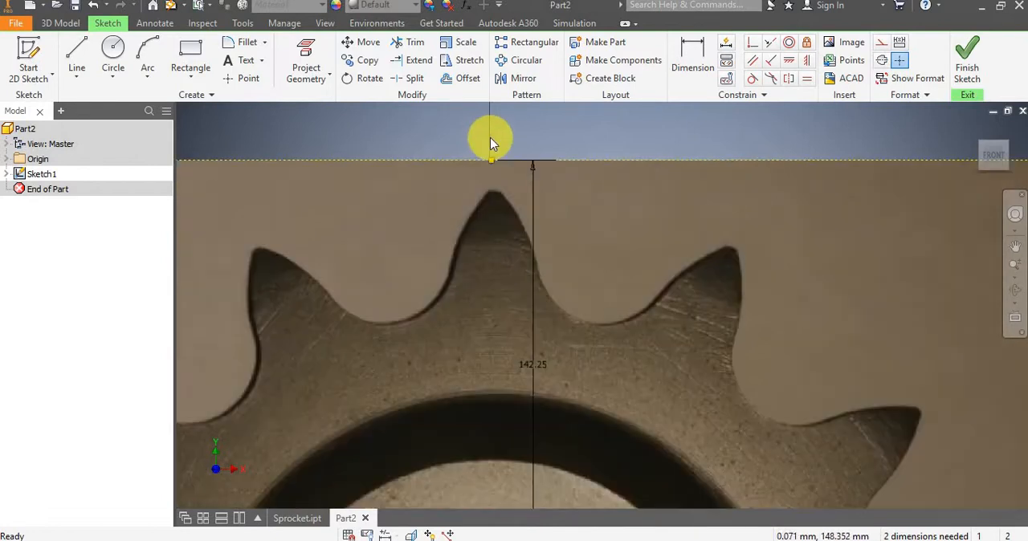
pyautogui.scroll(4, 486, 133)
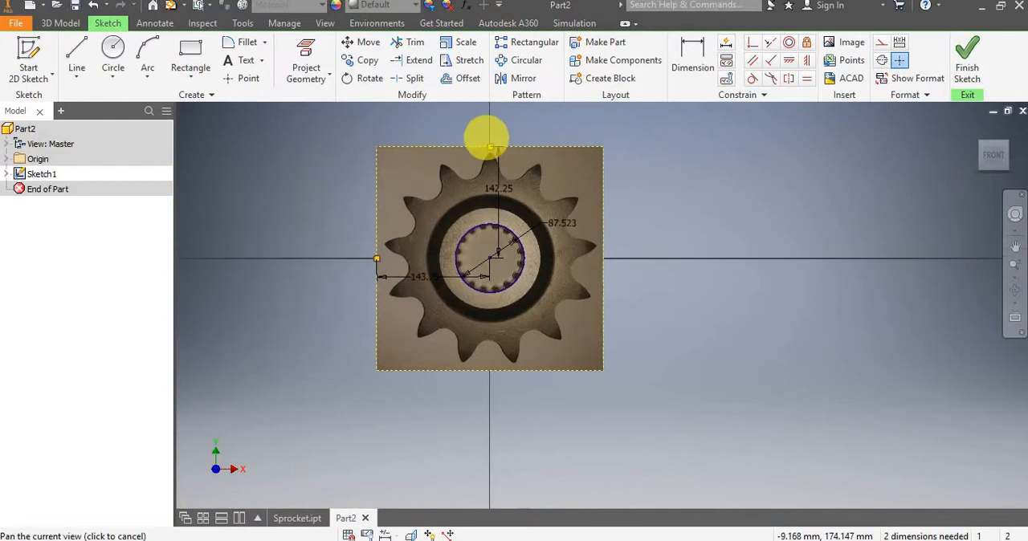
pyautogui.scroll(-2, 503, 190)
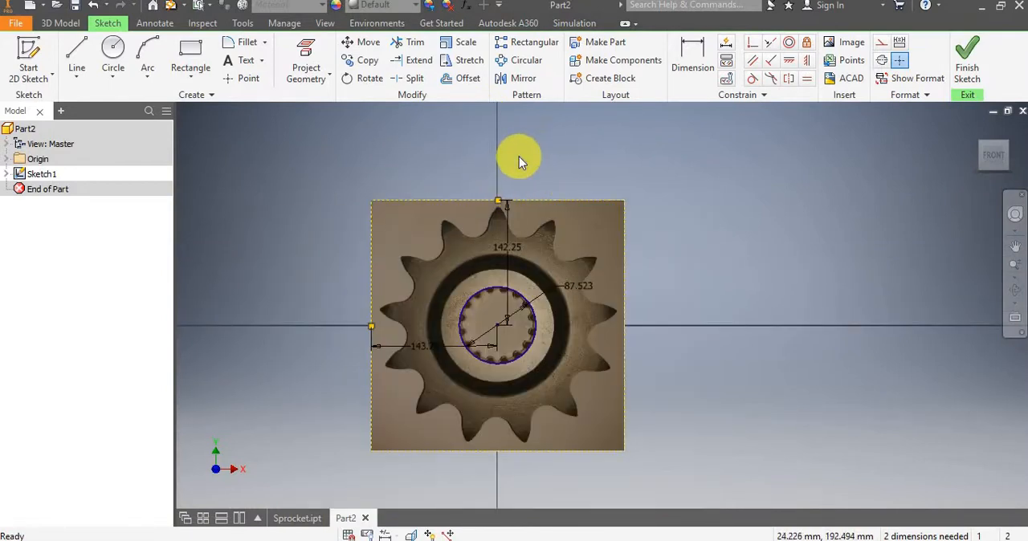
# Rotate the sprocket image 0.6 degrees about the bore circle's center, agreeing to remove its constraints, and close Rotate.
pyautogui.click(409, 42)
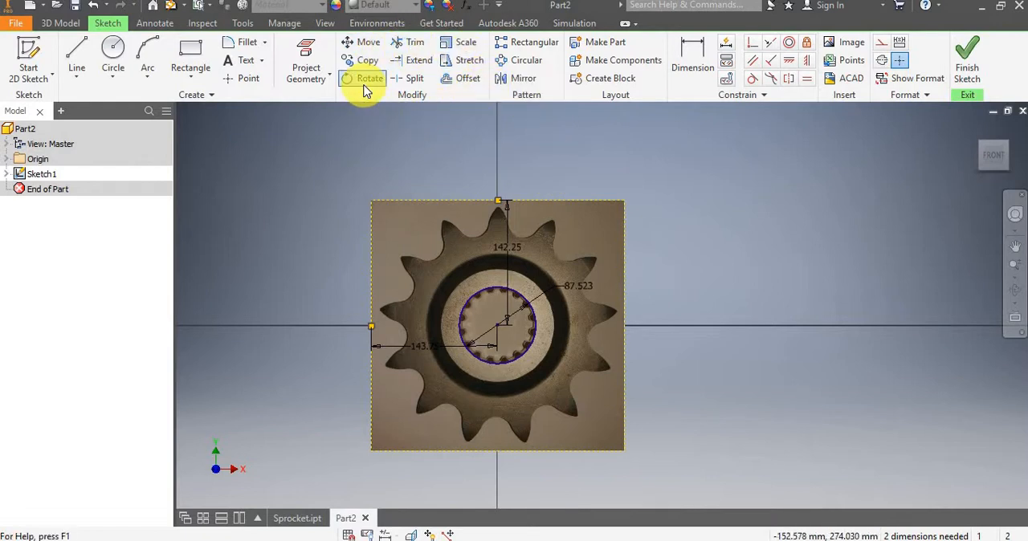
pyautogui.click(366, 80)
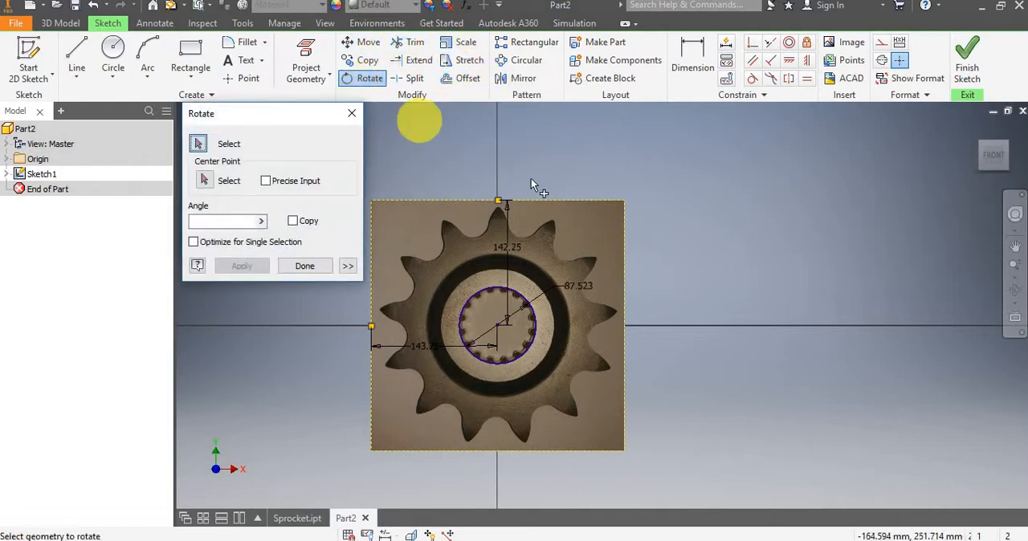
pyautogui.click(552, 210)
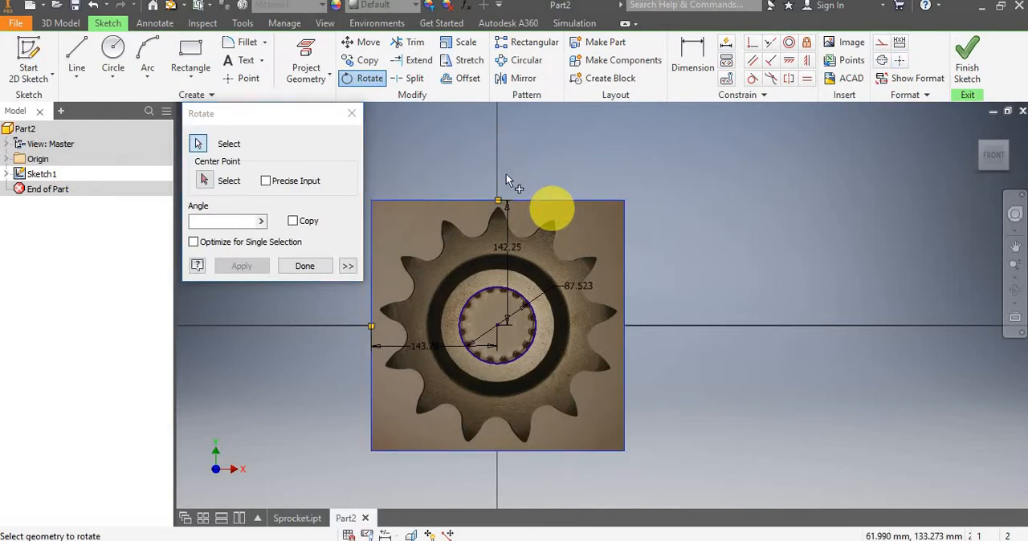
pyautogui.click(205, 183)
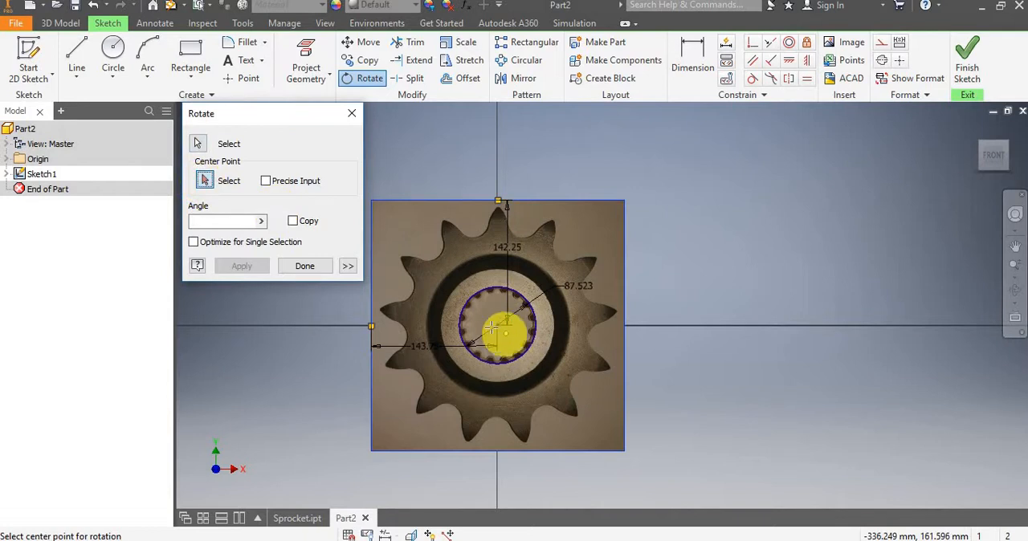
pyautogui.click(497, 325)
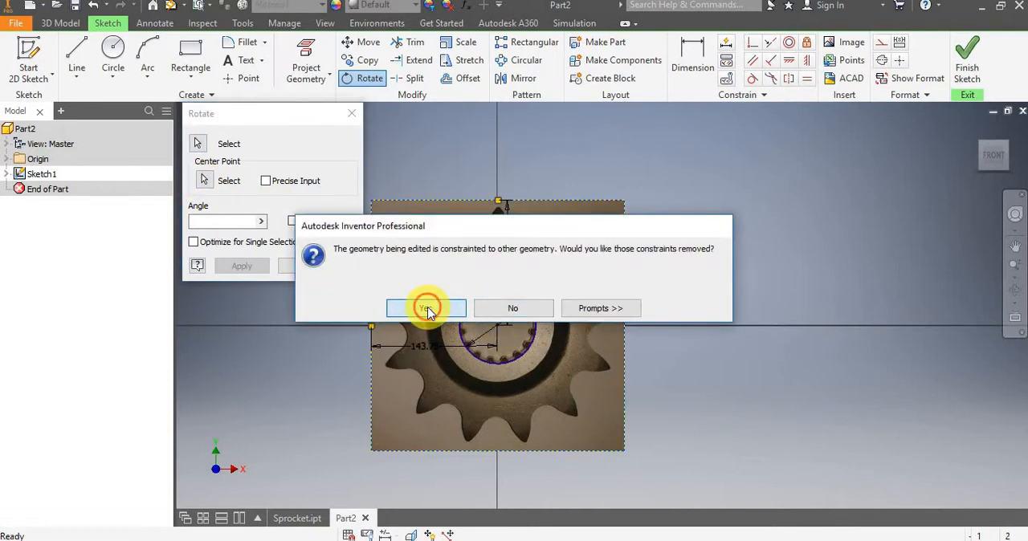
pyautogui.click(427, 310)
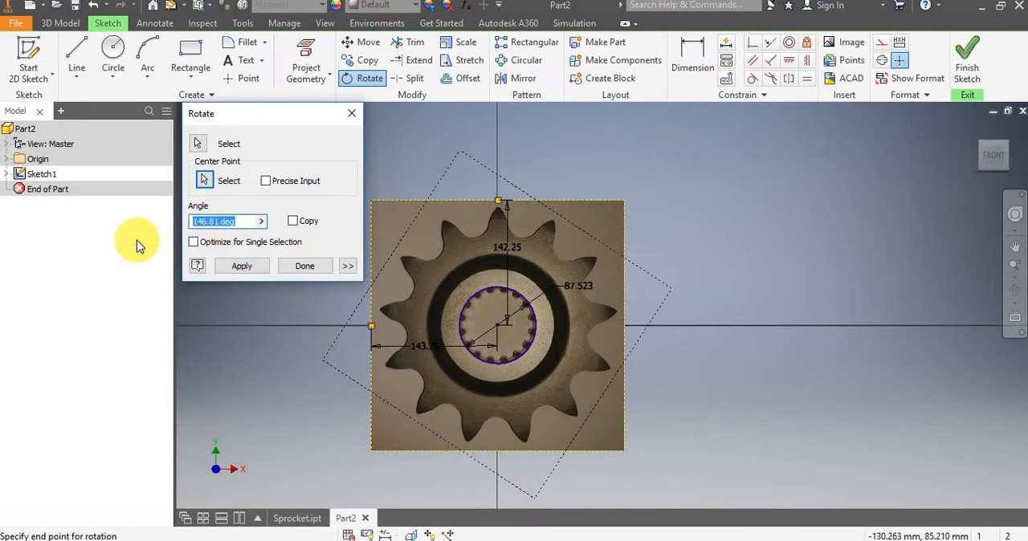
pyautogui.write('.')
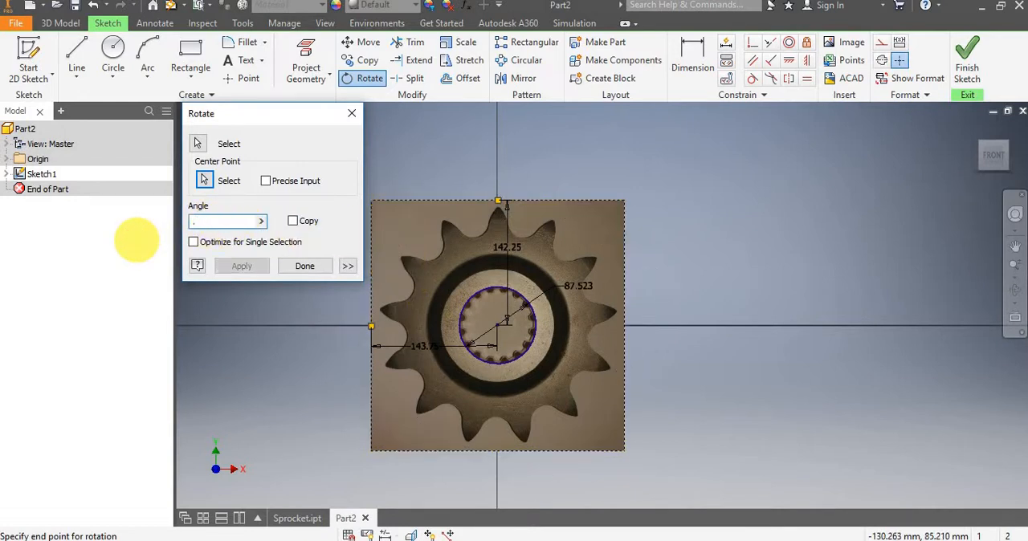
pyautogui.write('6')
pyautogui.click(241, 267)
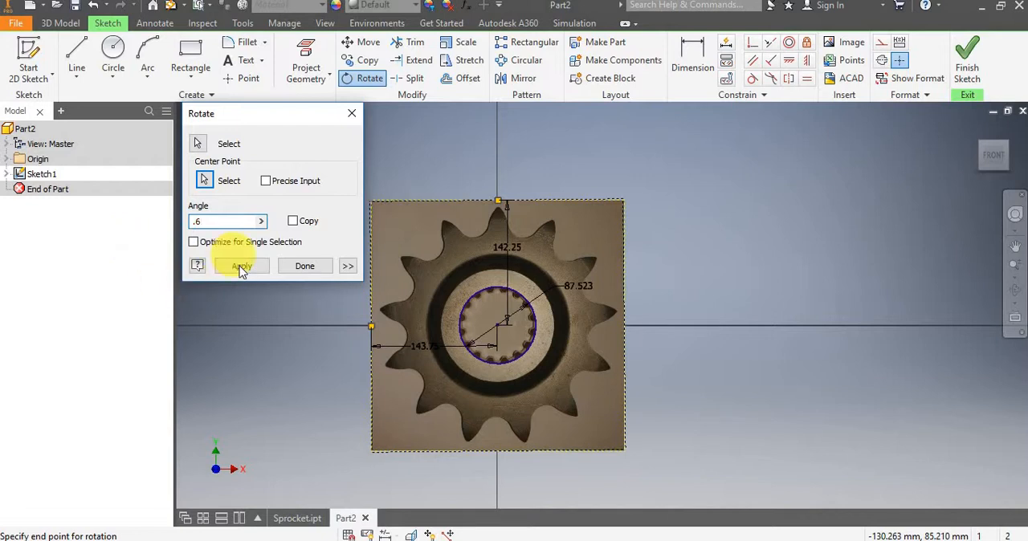
pyautogui.scroll(-3, 500, 193)
pyautogui.scroll(4, 491, 191)
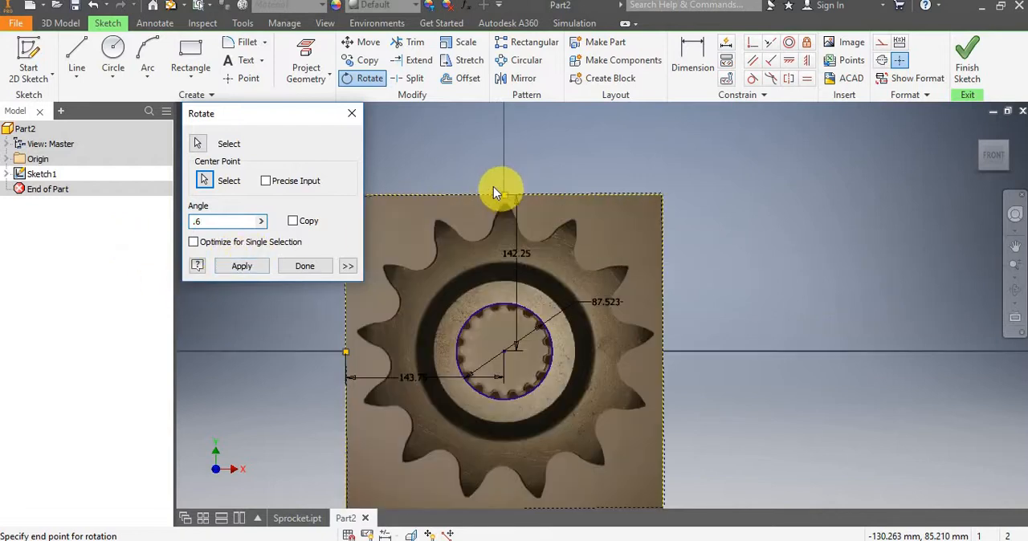
pyautogui.click(236, 266)
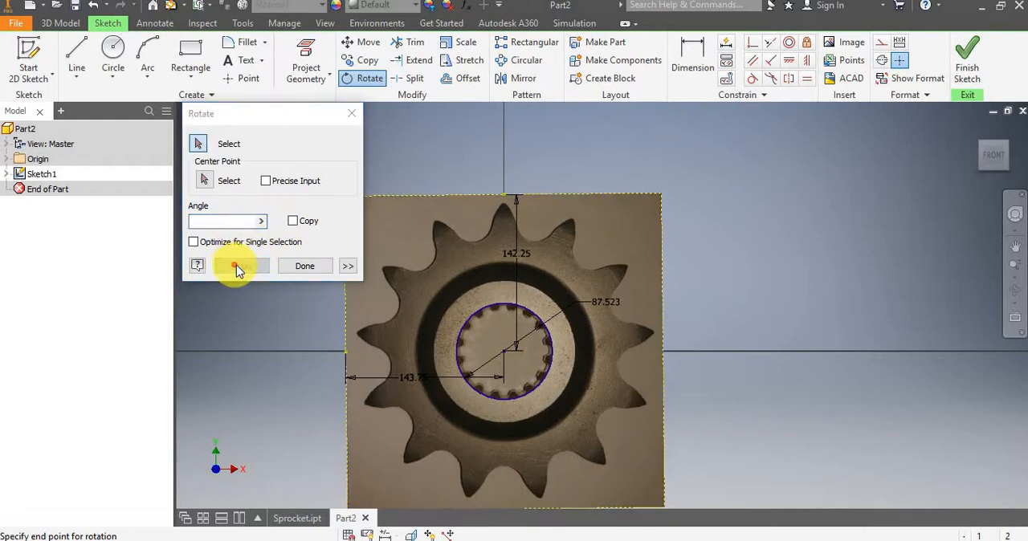
pyautogui.scroll(3, 512, 205)
pyautogui.scroll(3, 530, 229)
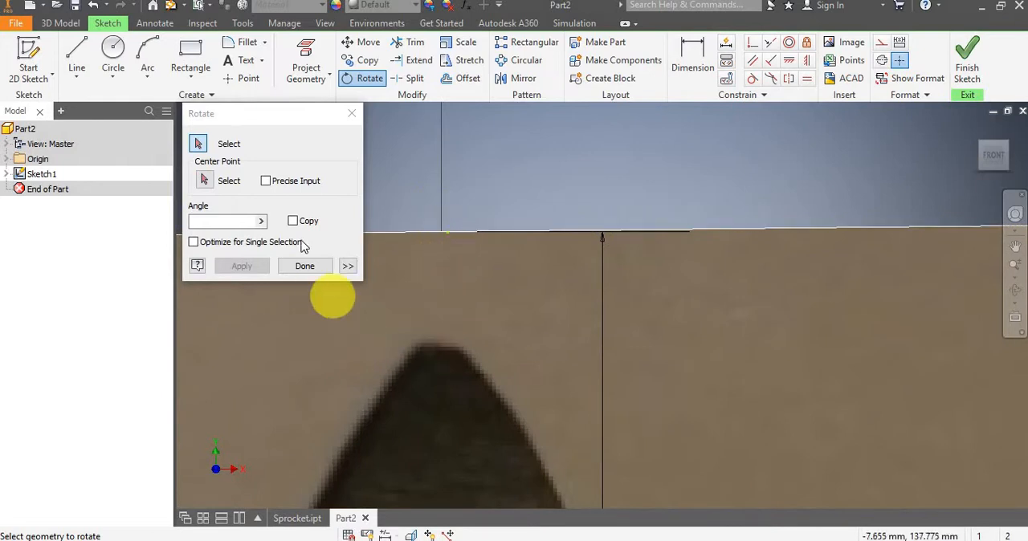
pyautogui.click(351, 114)
# Reposition the bore circle's diameter dimension so its line runs nearly horizontally out over the sprocket teeth.
pyautogui.scroll(-6, 431, 177)
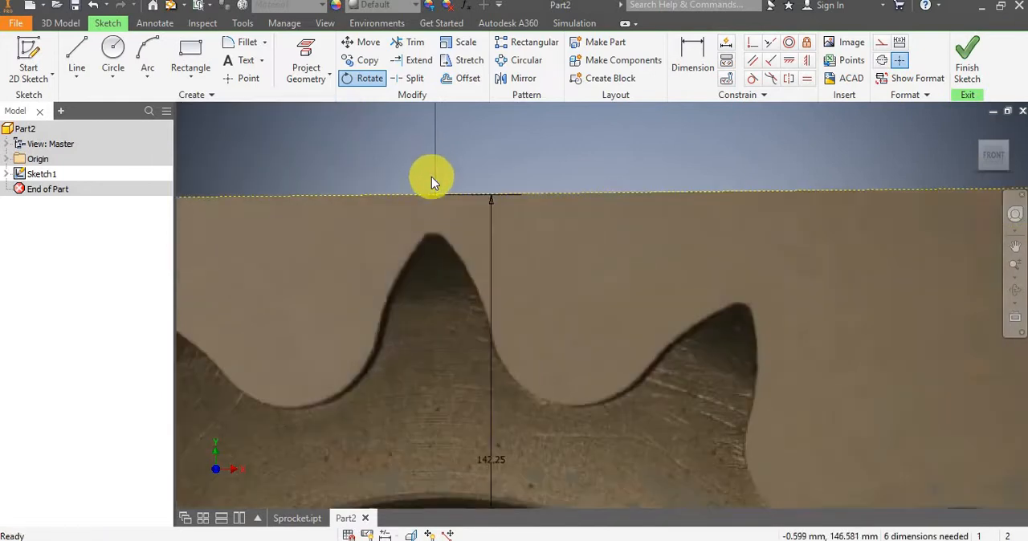
pyautogui.scroll(-5, 378, 183)
pyautogui.scroll(7, 370, 186)
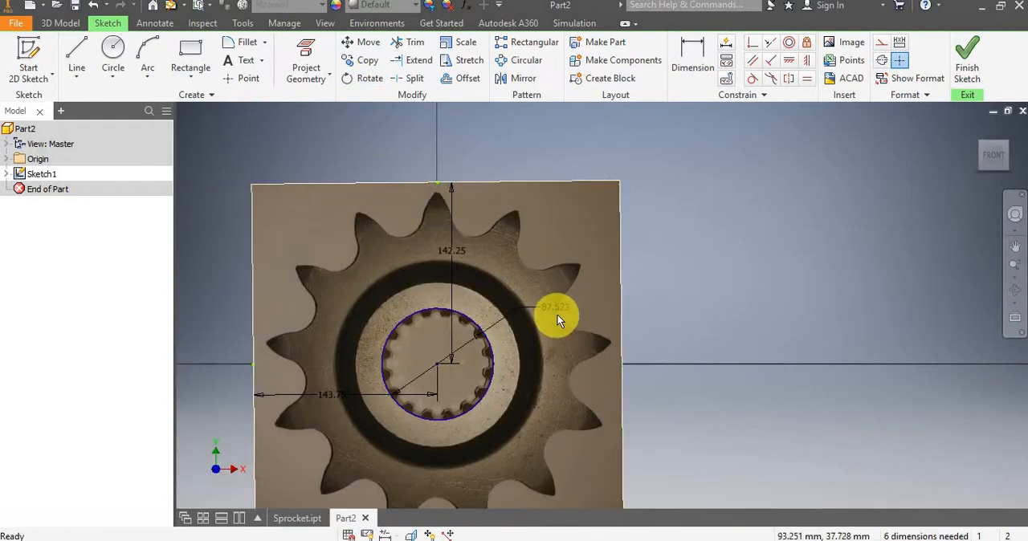
pyautogui.moveTo(556, 309); pyautogui.dragTo(550, 358)
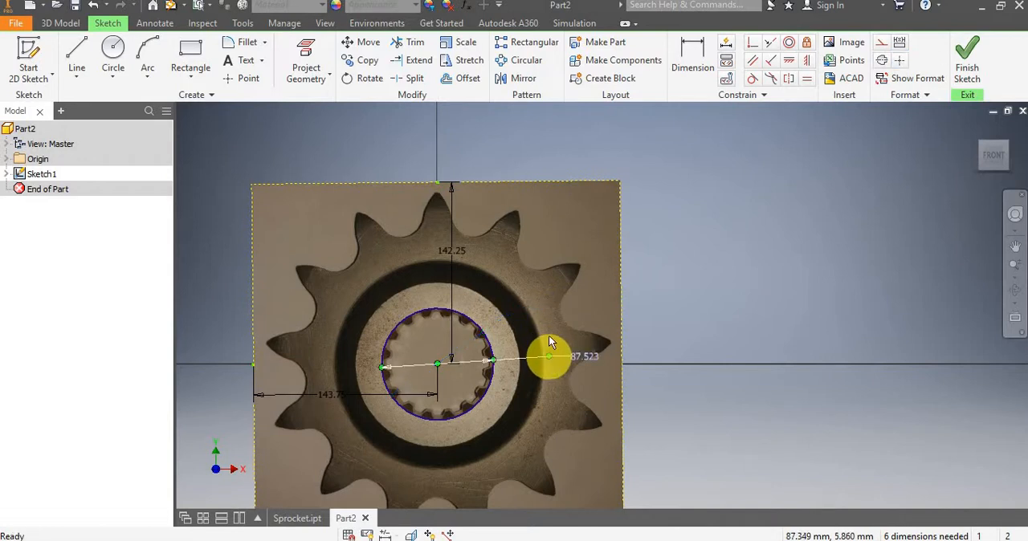
# Open the bore circle's diameter dimension for editing, select its full-precision number, and cancel the edit.
pyautogui.scroll(5, 473, 337)
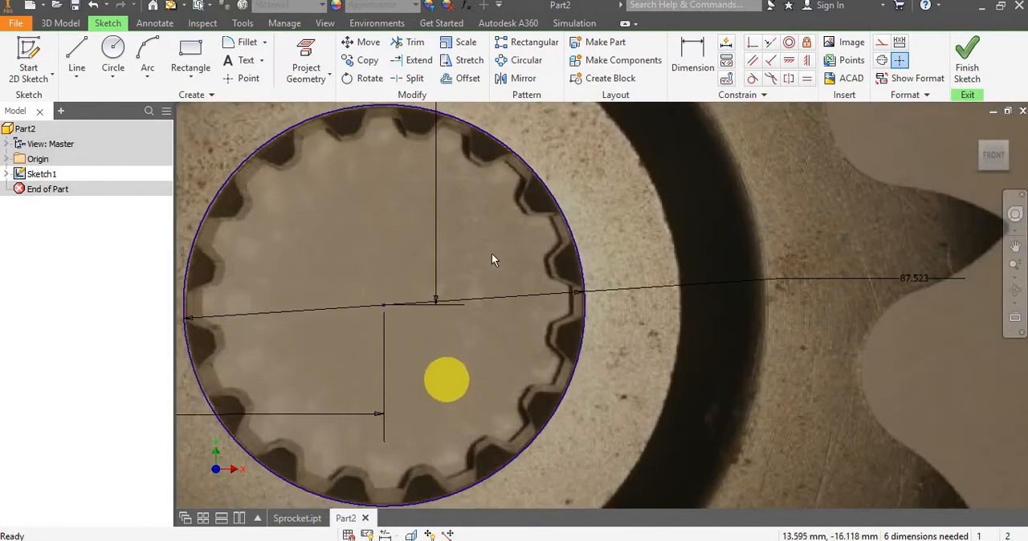
pyautogui.scroll(-3, 494, 249)
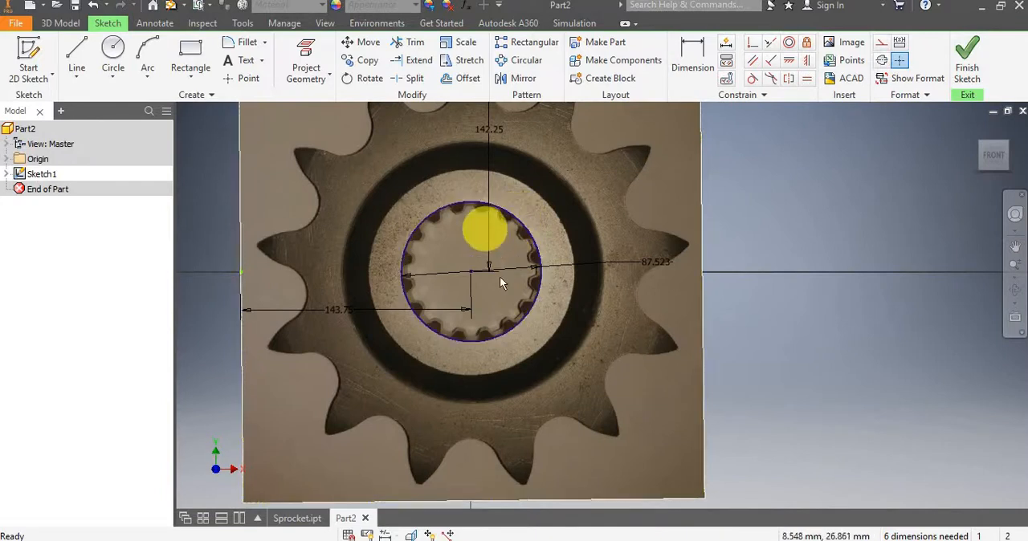
pyautogui.scroll(1, 486, 261)
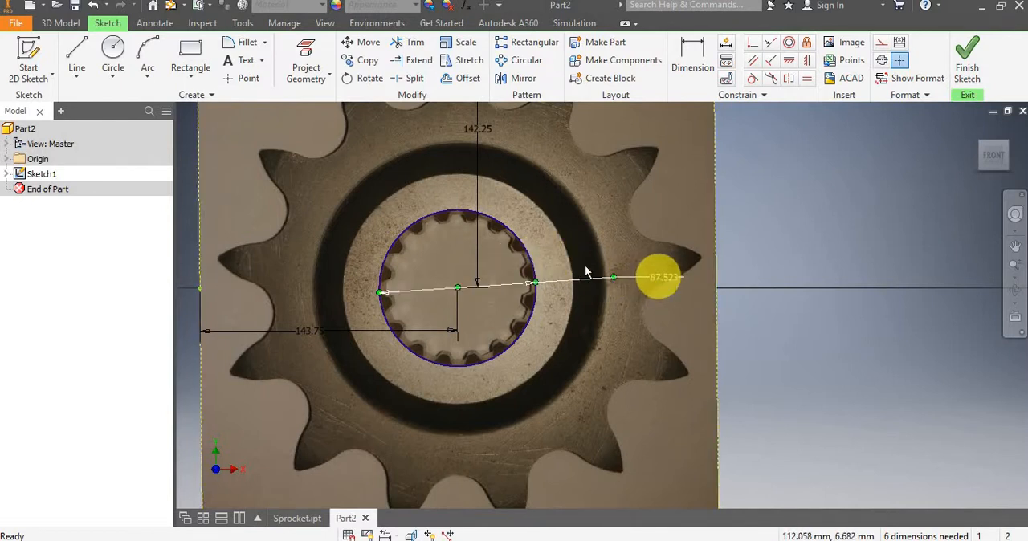
pyautogui.click(656, 284)
pyautogui.click(656, 283)
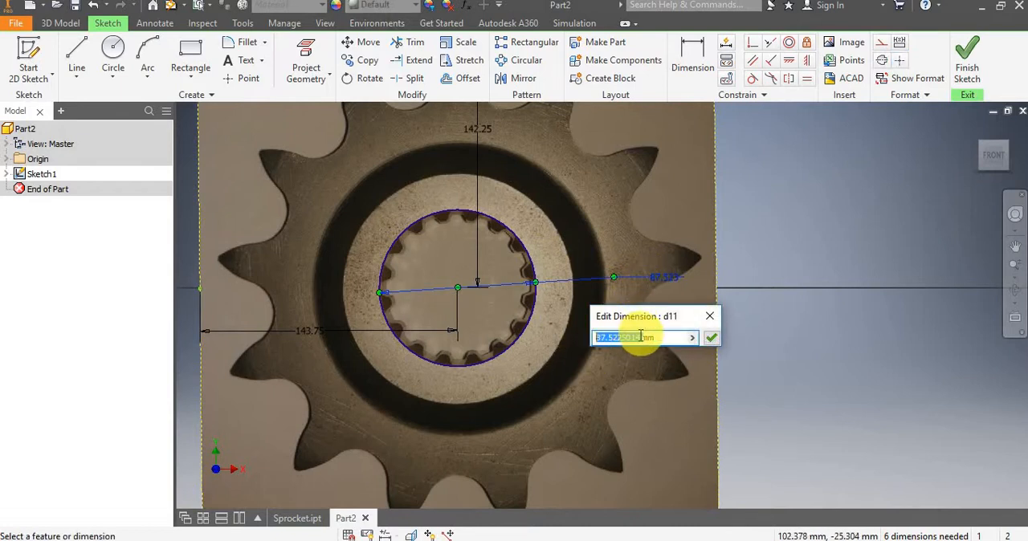
pyautogui.click(638, 338)
pyautogui.moveTo(638, 338); pyautogui.dragTo(578, 363)
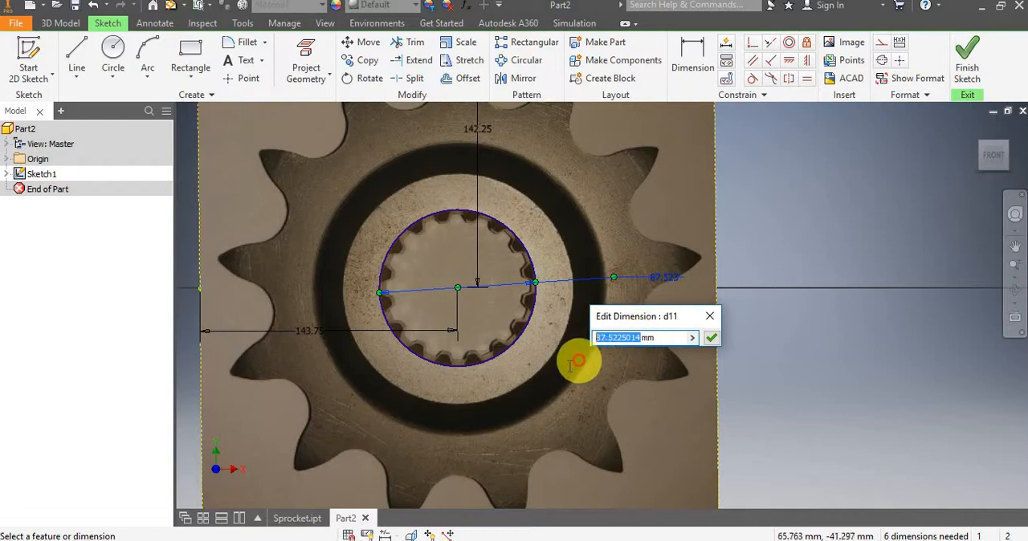
pyautogui.click(707, 318)
pyautogui.scroll(-3, 554, 332)
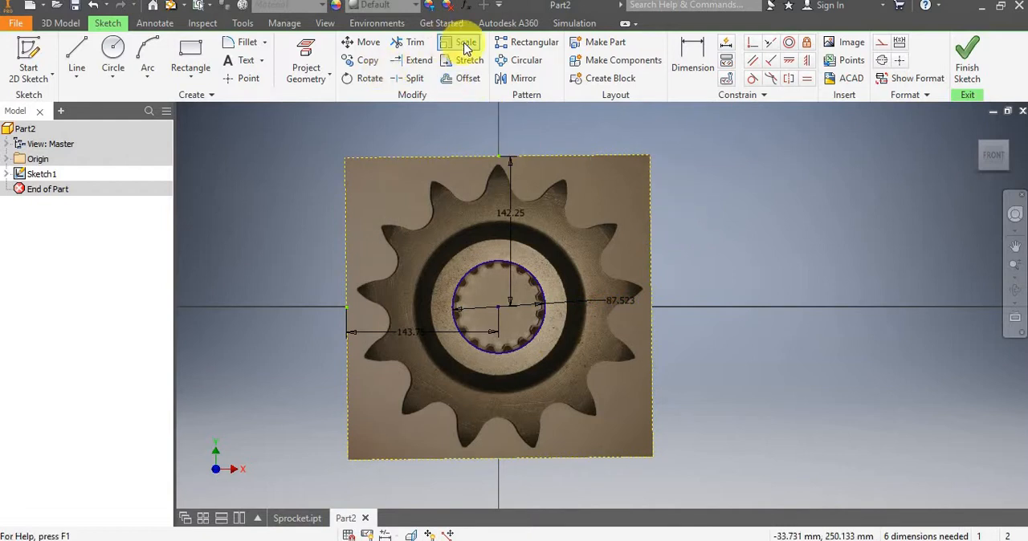
# Scale the sprocket image and bore circle about the circle's center by 27 divided by the copied full-precision diameter, relaxing dimensions, and close Scale.
pyautogui.click(462, 42)
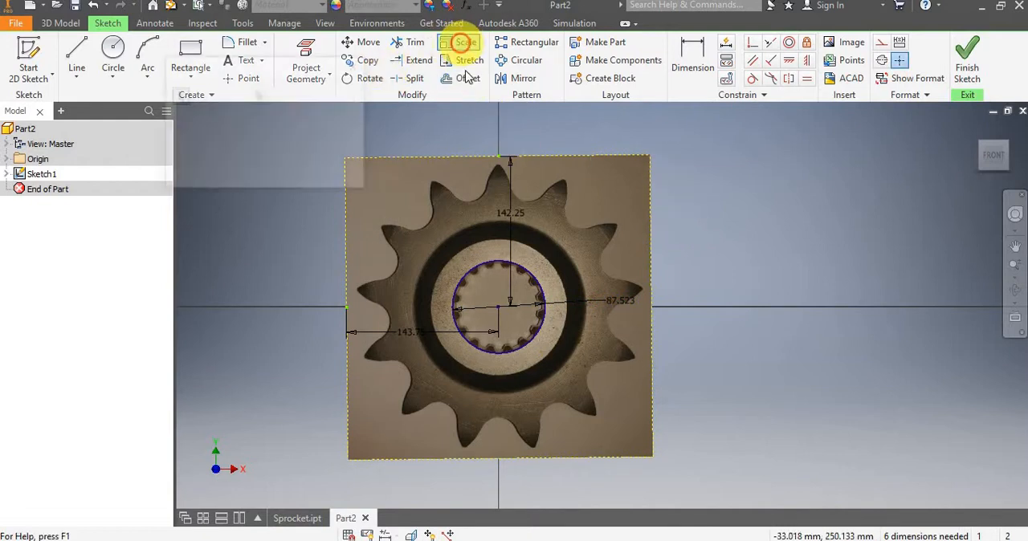
pyautogui.click(600, 168)
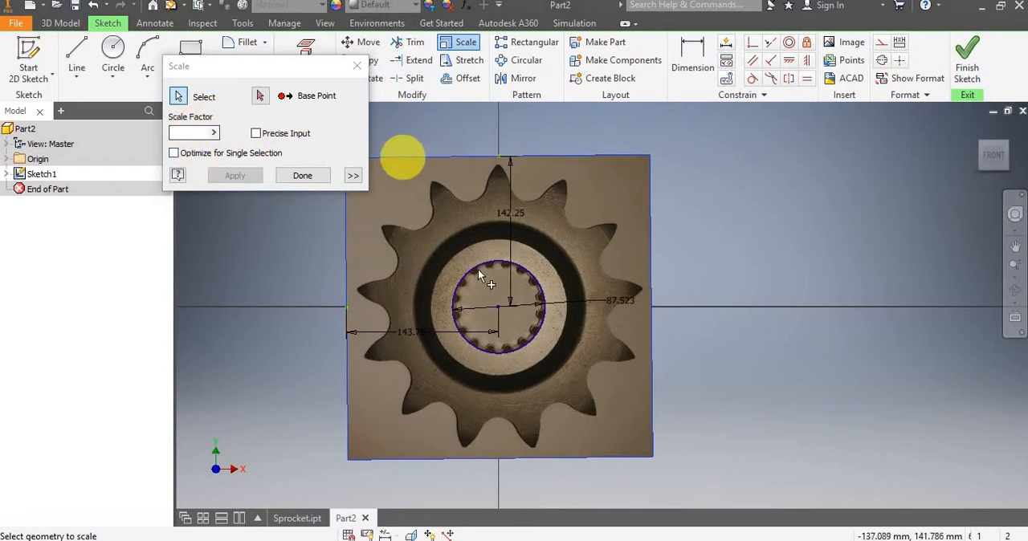
pyautogui.click(524, 270)
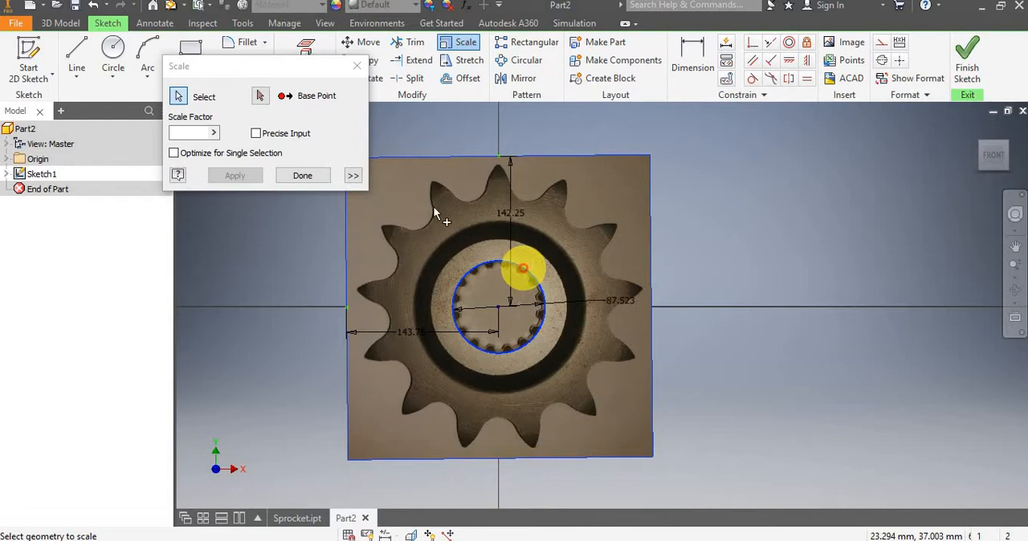
pyautogui.click(259, 98)
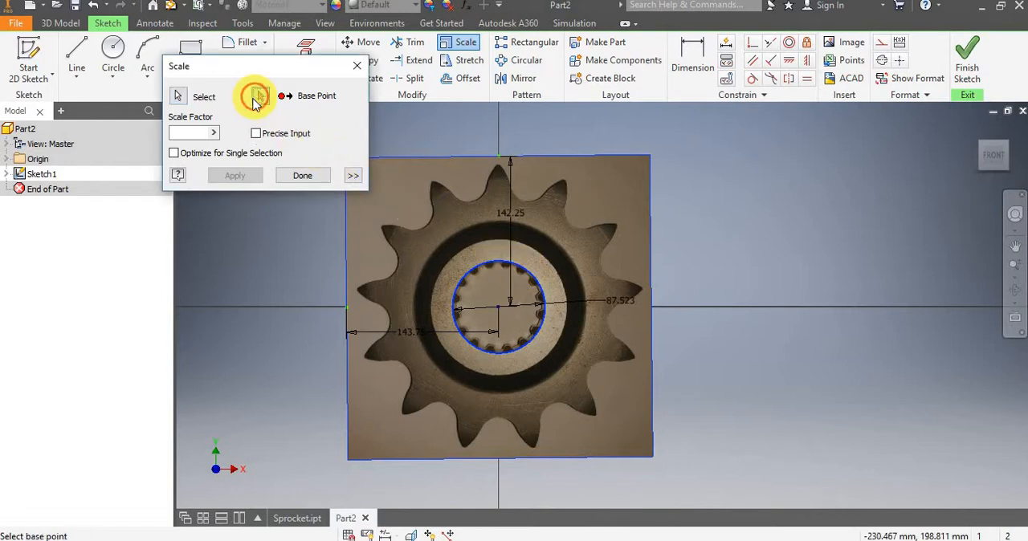
pyautogui.click(496, 306)
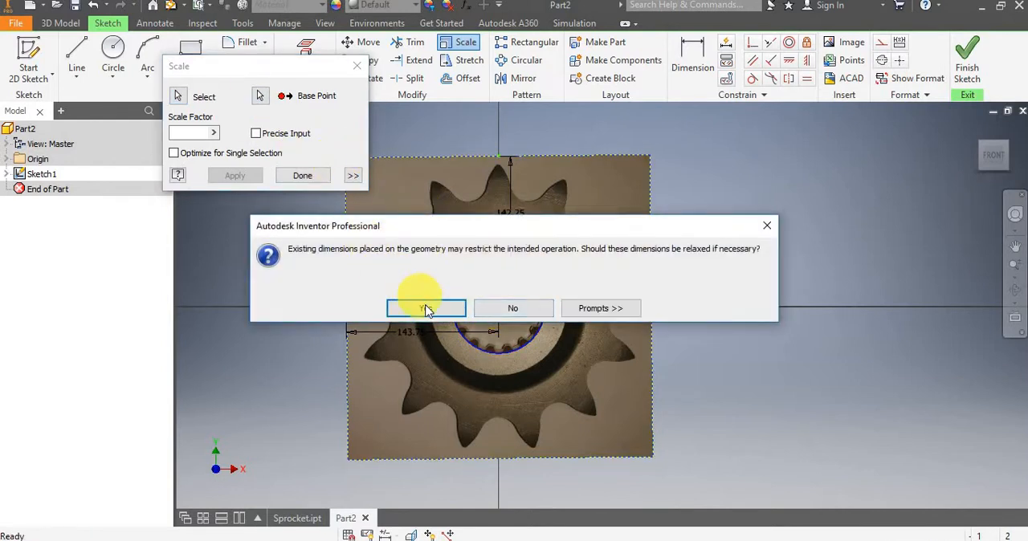
pyautogui.click(429, 310)
pyautogui.click(438, 309)
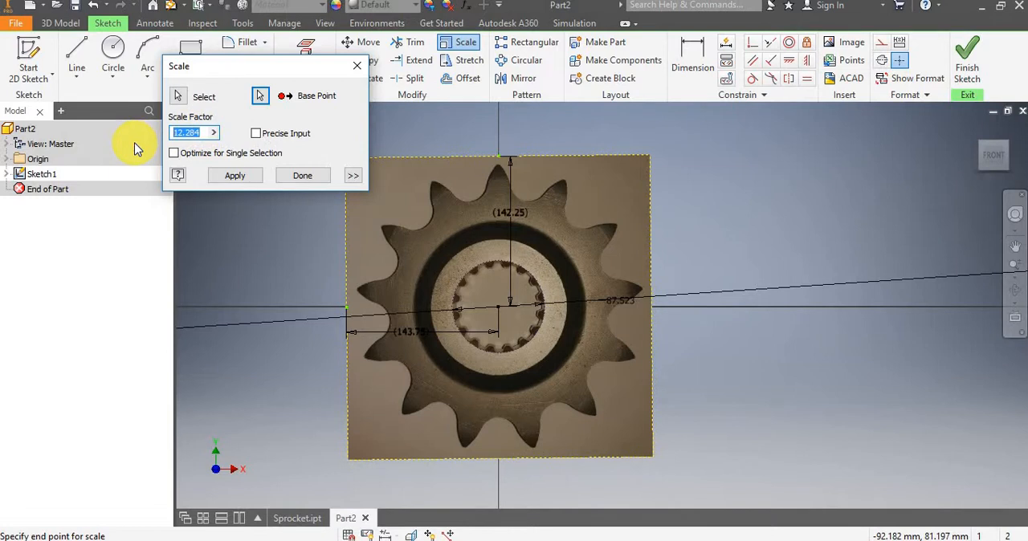
pyautogui.write('27')
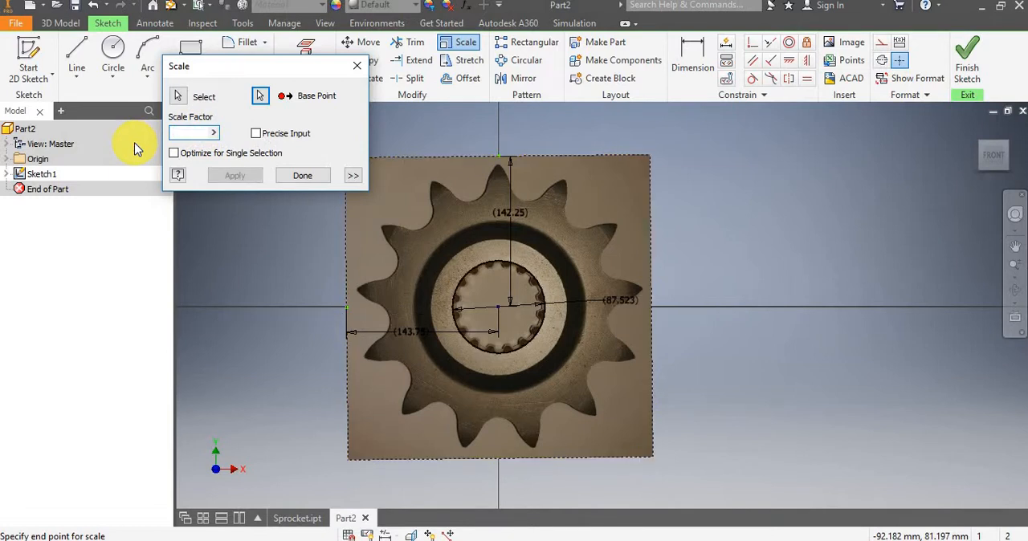
pyautogui.write('/')
pyautogui.hotkey('ctrl', 'v')
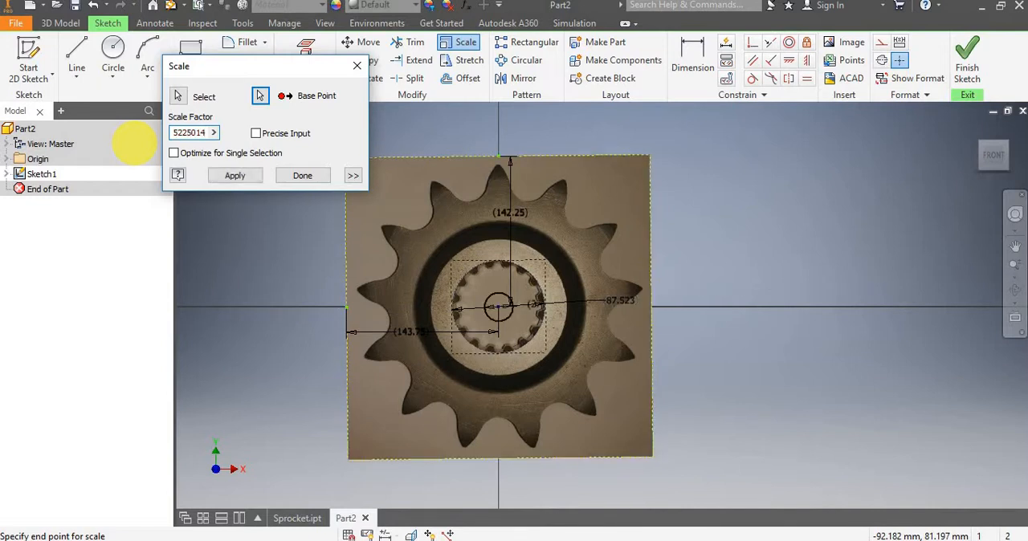
pyautogui.click(231, 175)
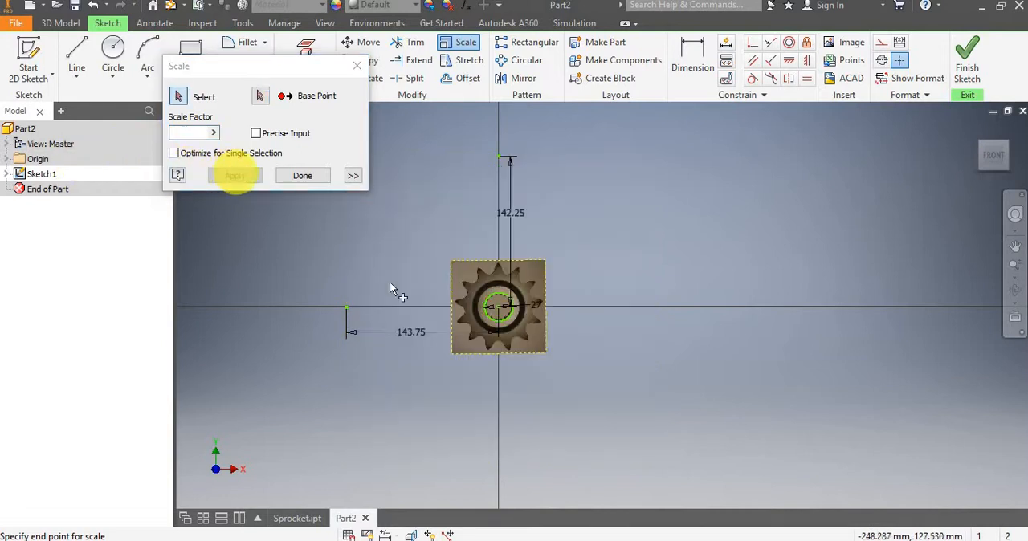
pyautogui.scroll(-3, 498, 309)
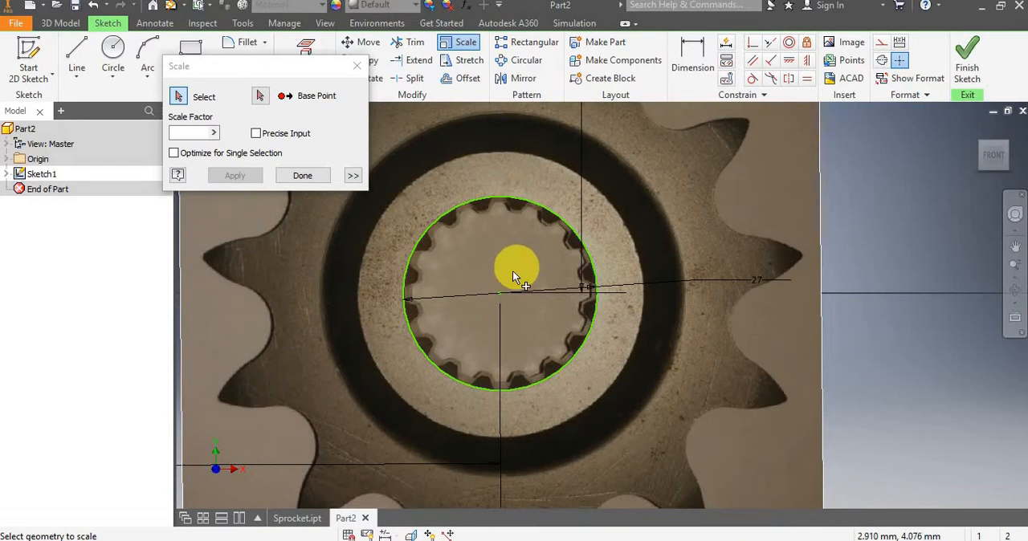
pyautogui.scroll(5, 514, 272)
pyautogui.scroll(-5, 654, 226)
pyautogui.scroll(3, 651, 249)
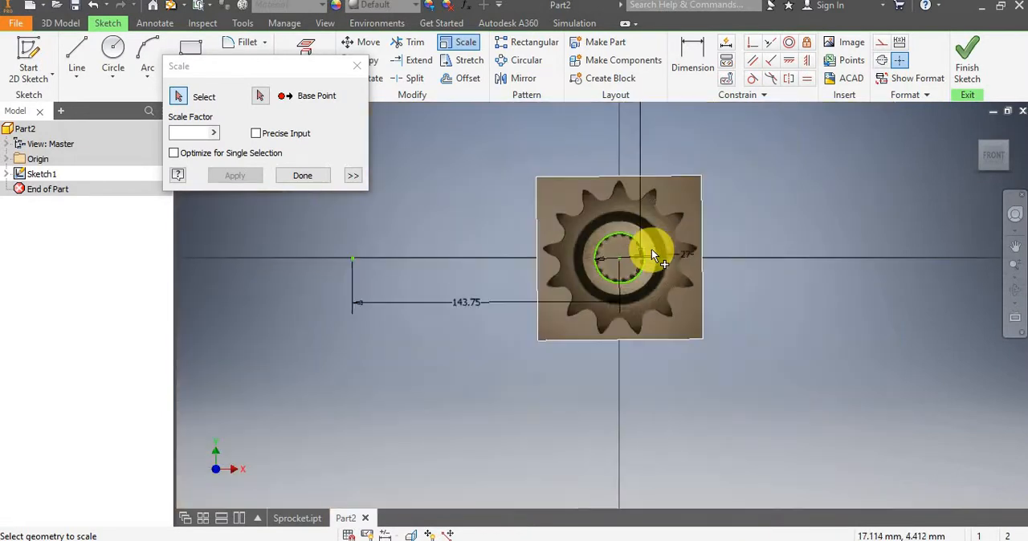
pyautogui.scroll(-3, 651, 255)
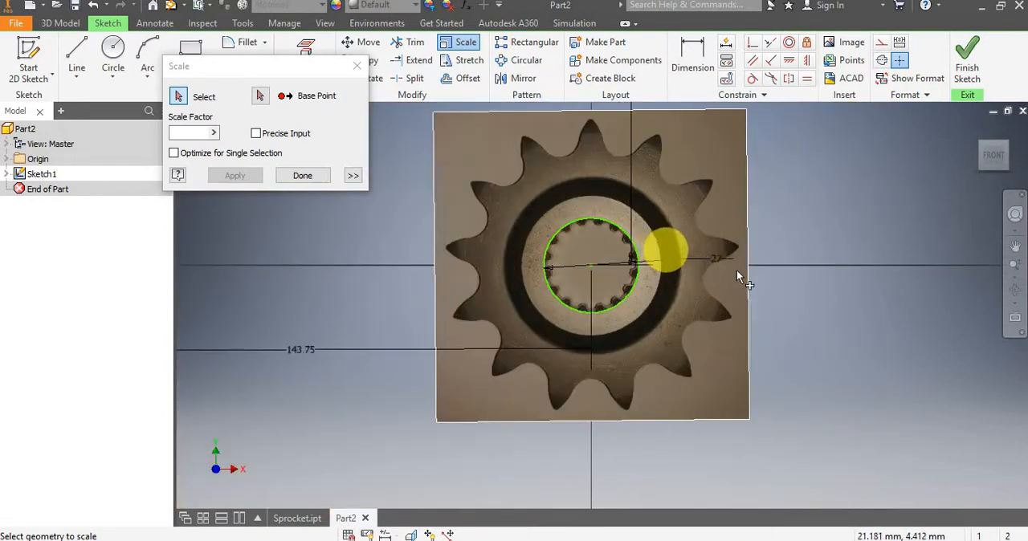
pyautogui.click(498, 144)
pyautogui.click(359, 68)
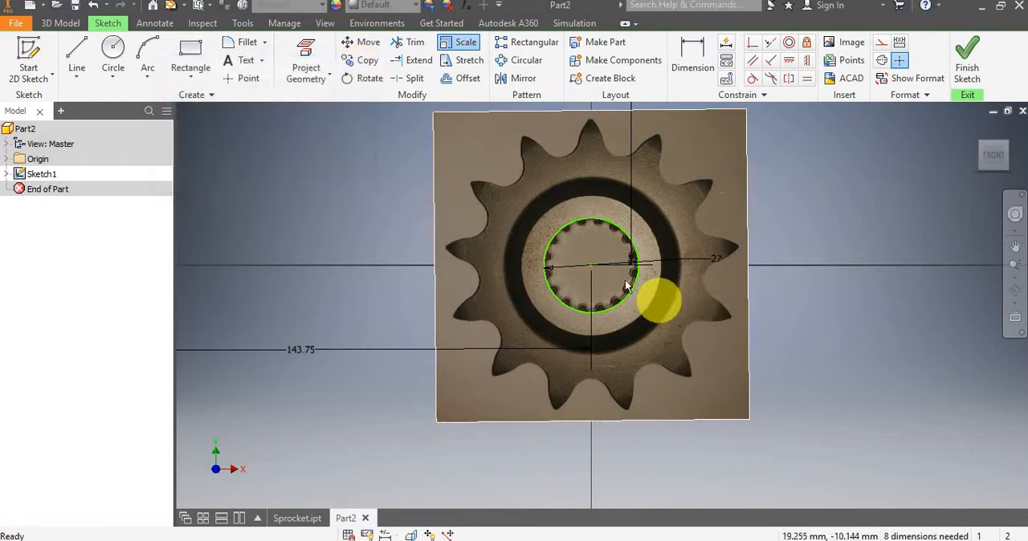
# Examine the scaled sprocket image and bore circle together with the old positioning dimensions around them.
pyautogui.scroll(-3, 615, 265)
pyautogui.scroll(4, 613, 267)
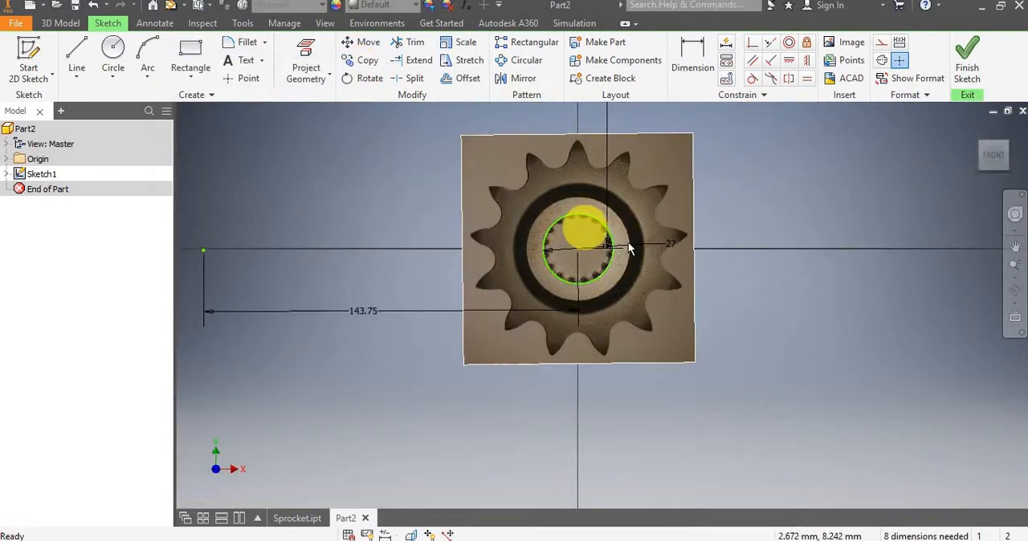
pyautogui.scroll(-6, 627, 242)
pyautogui.scroll(3, 537, 249)
pyautogui.scroll(2, 536, 247)
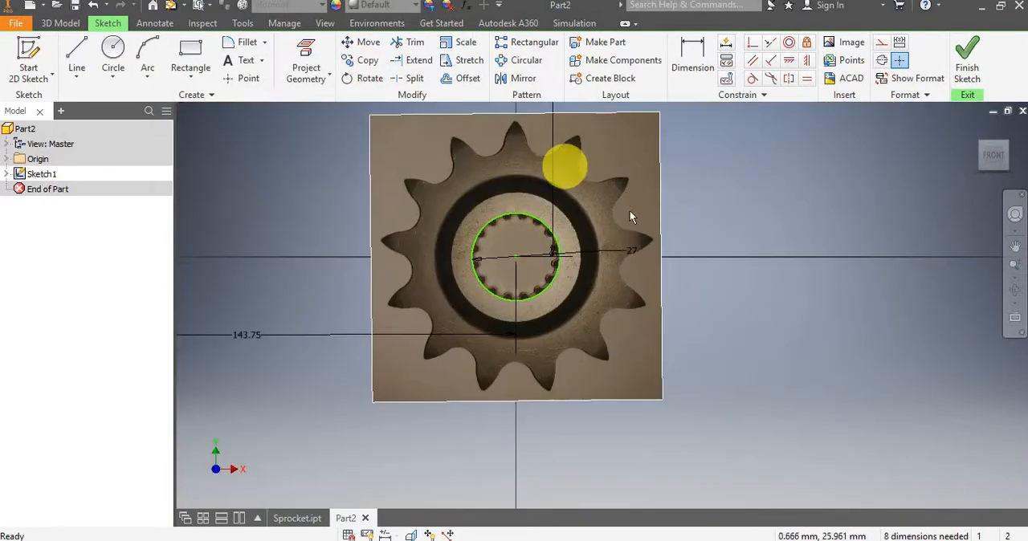
pyautogui.scroll(2, 575, 220)
pyautogui.scroll(-2, 511, 242)
pyautogui.scroll(2, 511, 243)
# Delete the old 143.75 and 142.25 positioning dimensions together with their stray points outside the sprocket image.
pyautogui.click(305, 246)
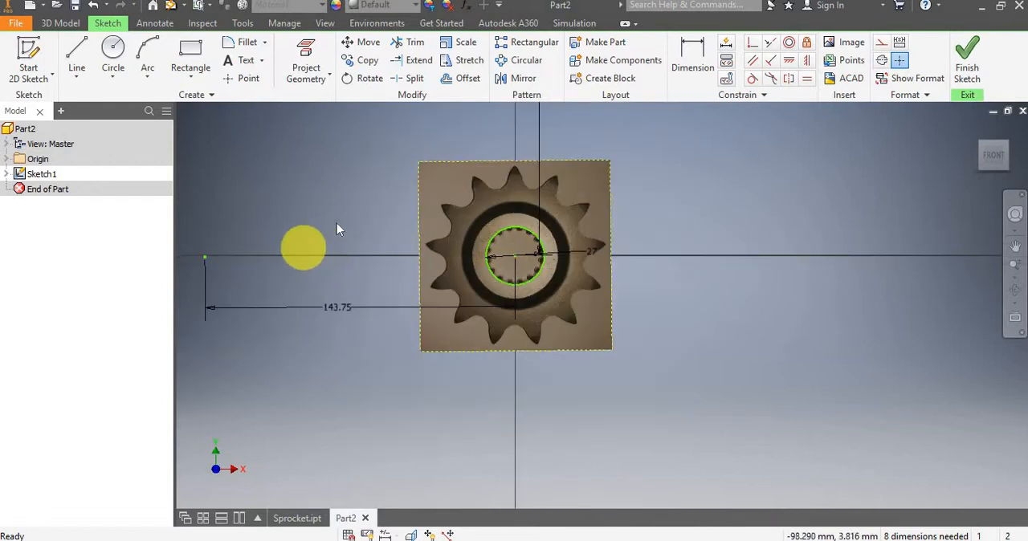
pyautogui.moveTo(360, 204); pyautogui.dragTo(269, 355)
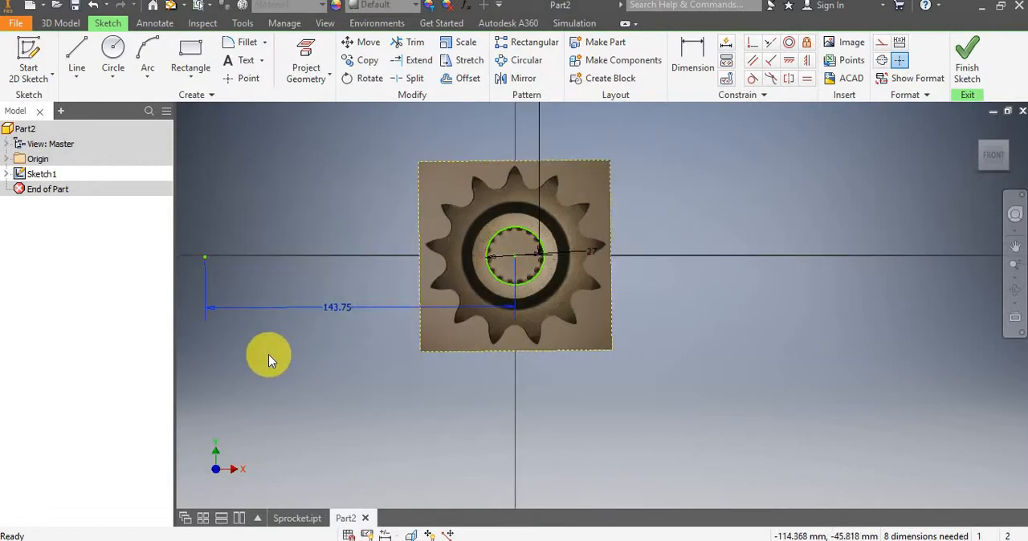
pyautogui.press('Delete')
pyautogui.scroll(2, 482, 180)
pyautogui.moveTo(352, 186); pyautogui.dragTo(285, 257)
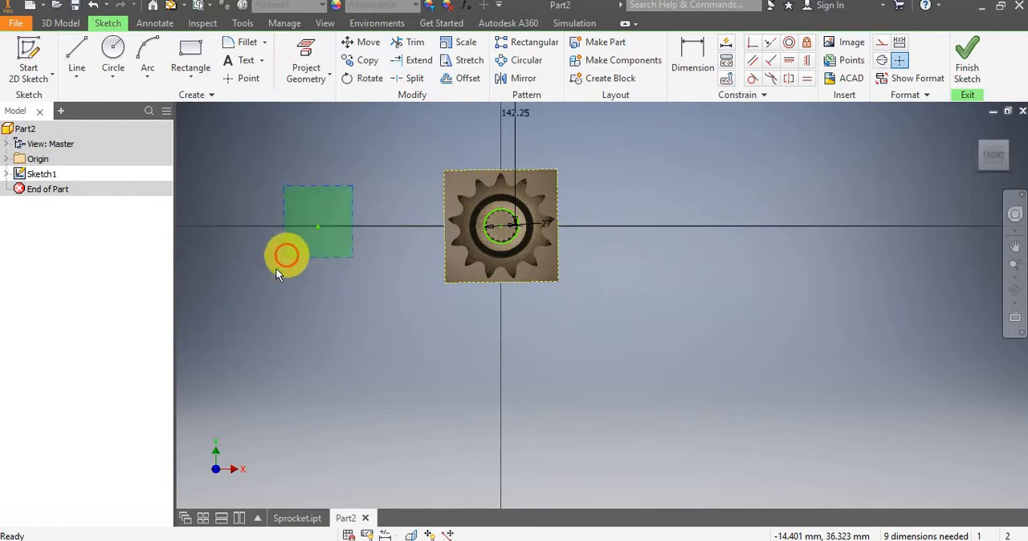
pyautogui.press('Delete')
pyautogui.scroll(3, 415, 266)
pyautogui.scroll(-2, 438, 178)
pyautogui.moveTo(507, 173); pyautogui.dragTo(398, 278)
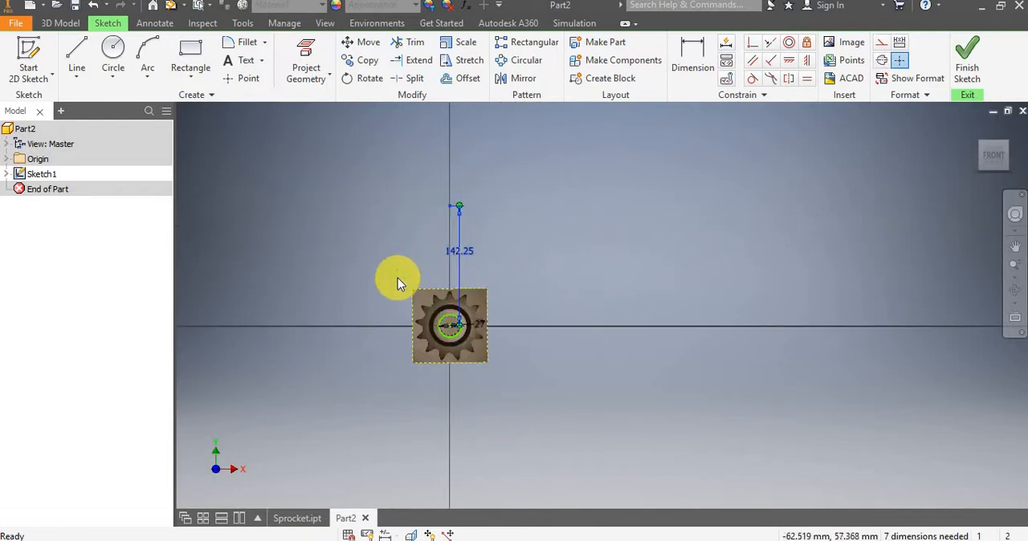
pyautogui.press('Delete')
pyautogui.scroll(-5, 454, 333)
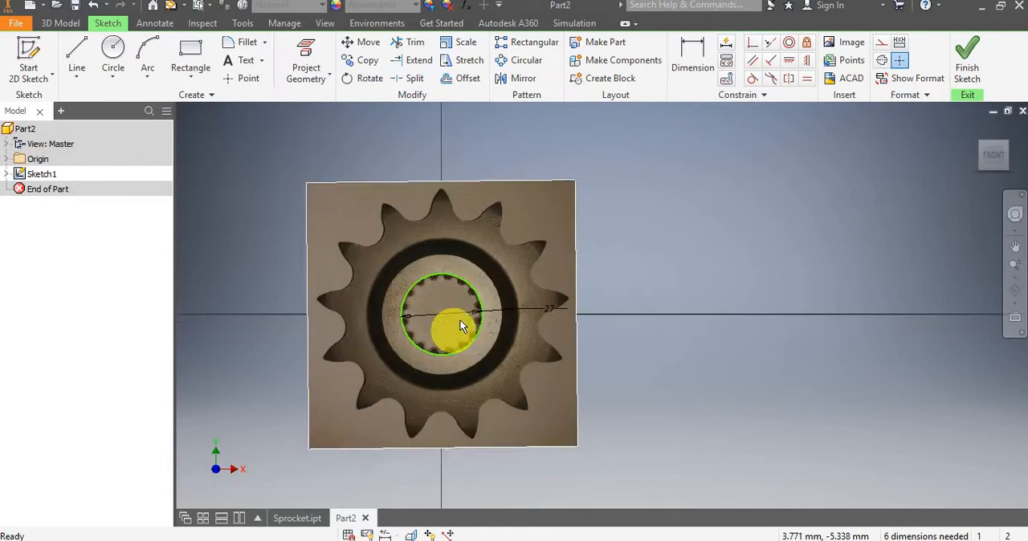
# Apply Fix constraints to the image's two upper corners and lower-right corner, and try to fix its lower-left corner too.
pyautogui.click(808, 42)
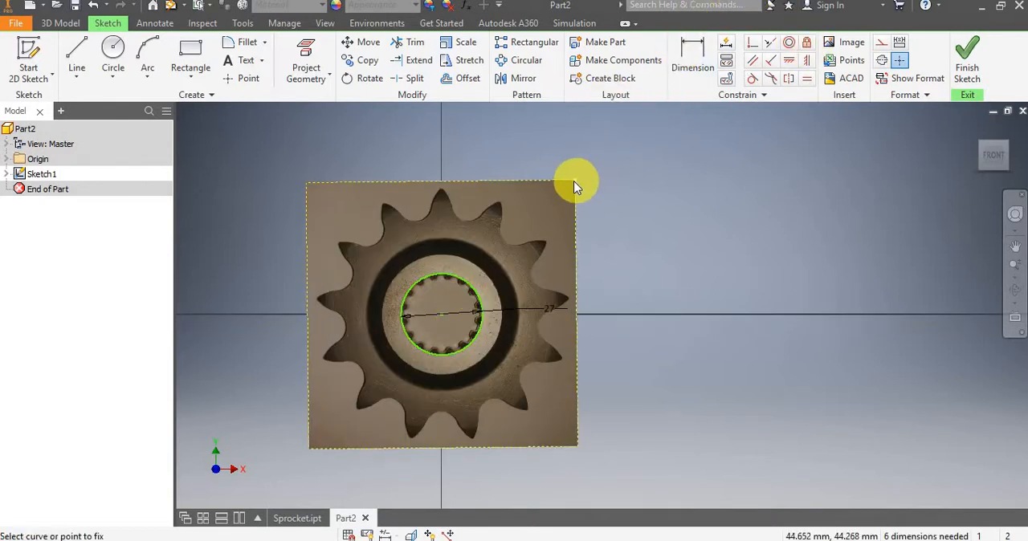
pyautogui.click(574, 184)
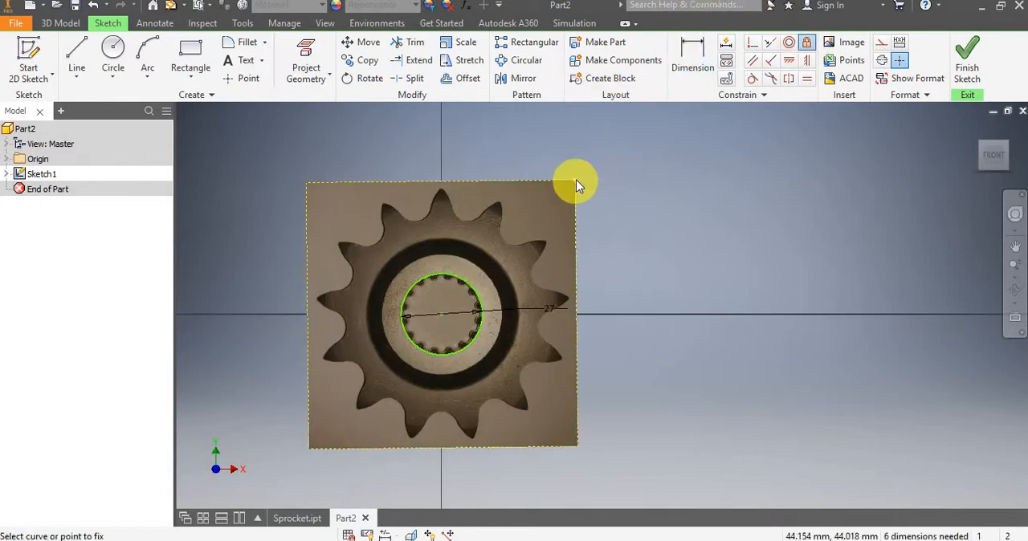
pyautogui.click(307, 183)
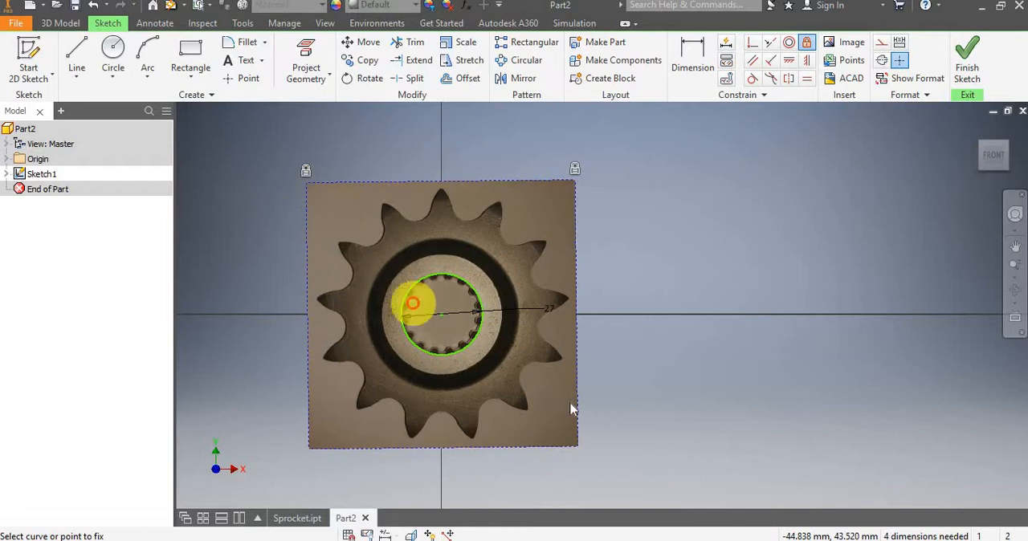
pyautogui.click(574, 448)
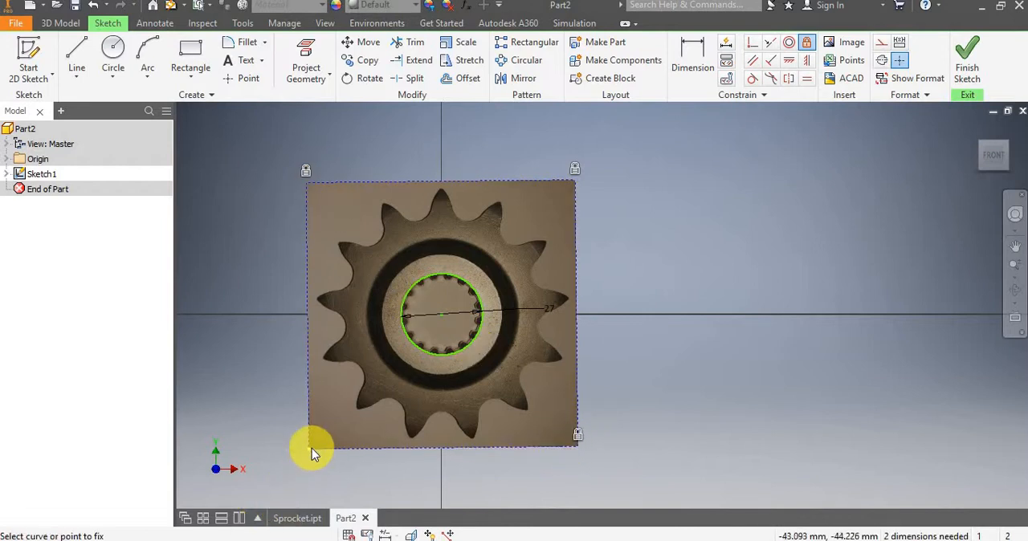
pyautogui.click(312, 449)
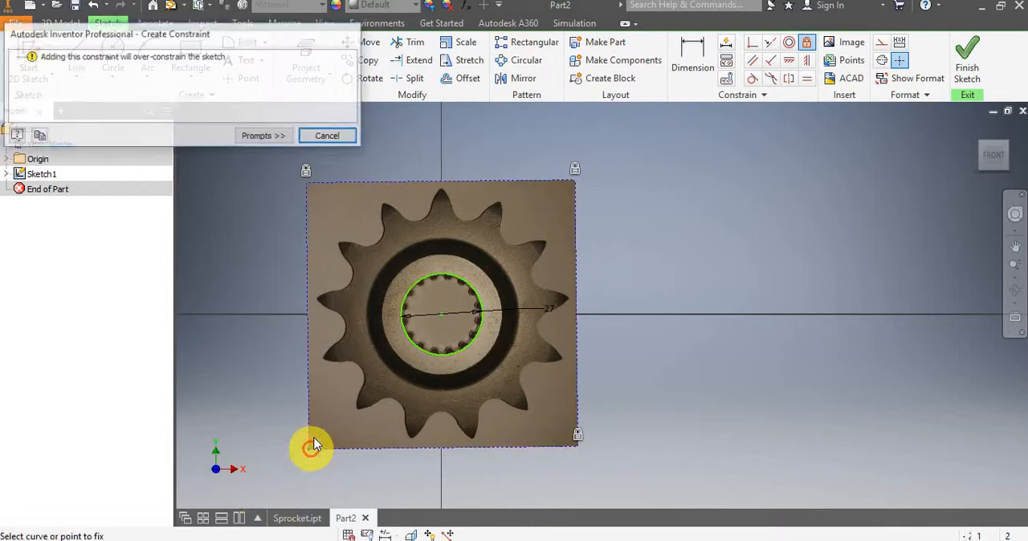
pyautogui.click(327, 136)
pyautogui.press('Escape')
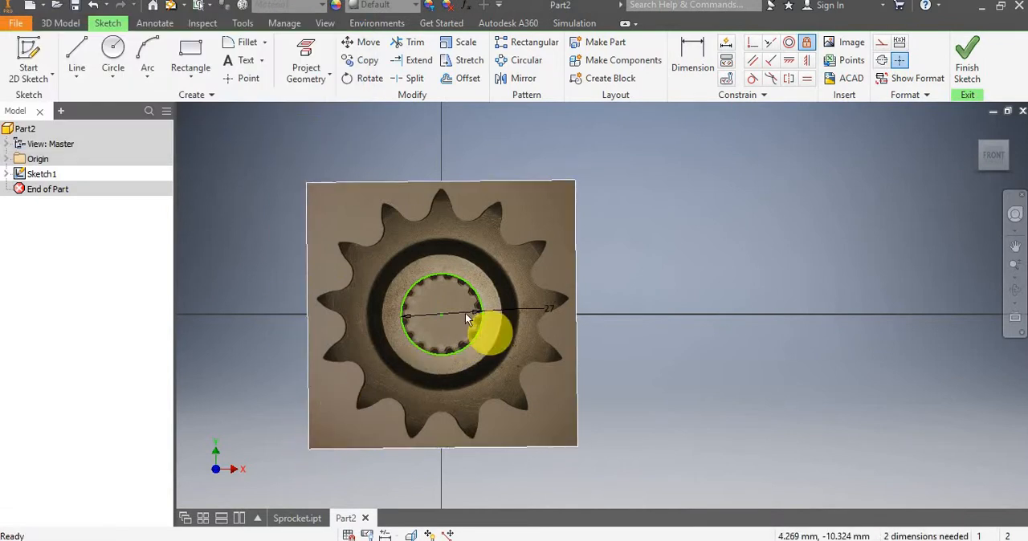
# Try to fix the bore circle and its center point in place.
pyautogui.click(806, 42)
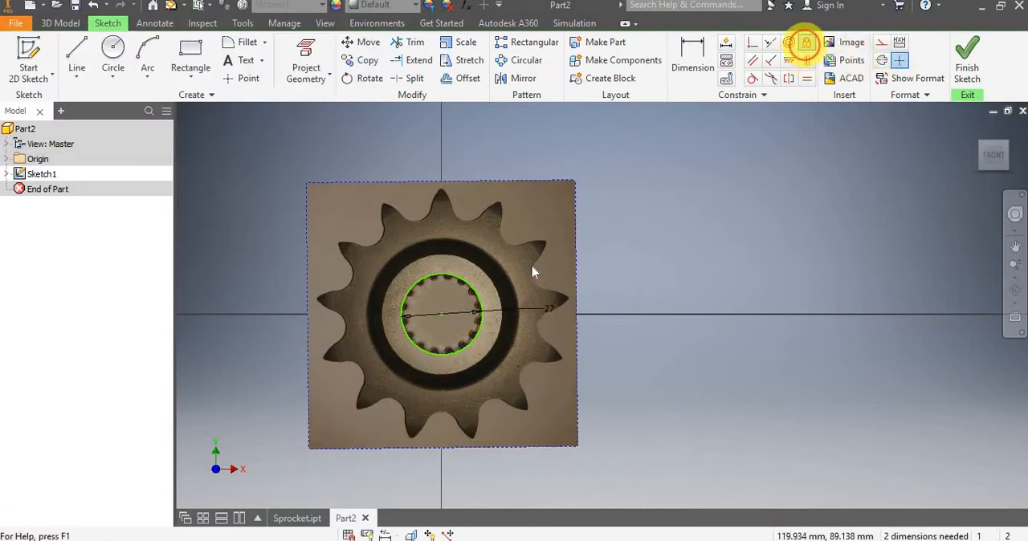
pyautogui.click(473, 296)
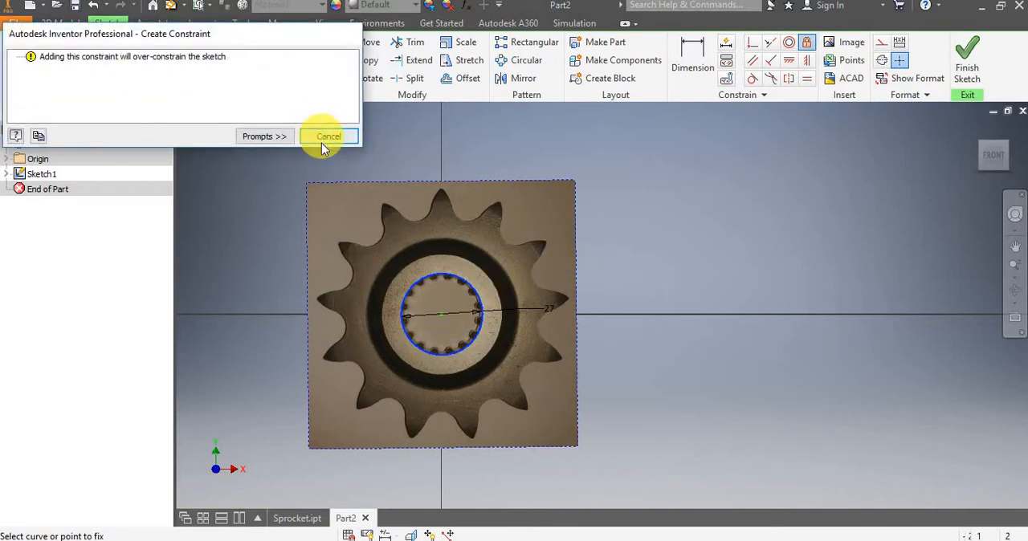
pyautogui.click(324, 138)
pyautogui.click(441, 316)
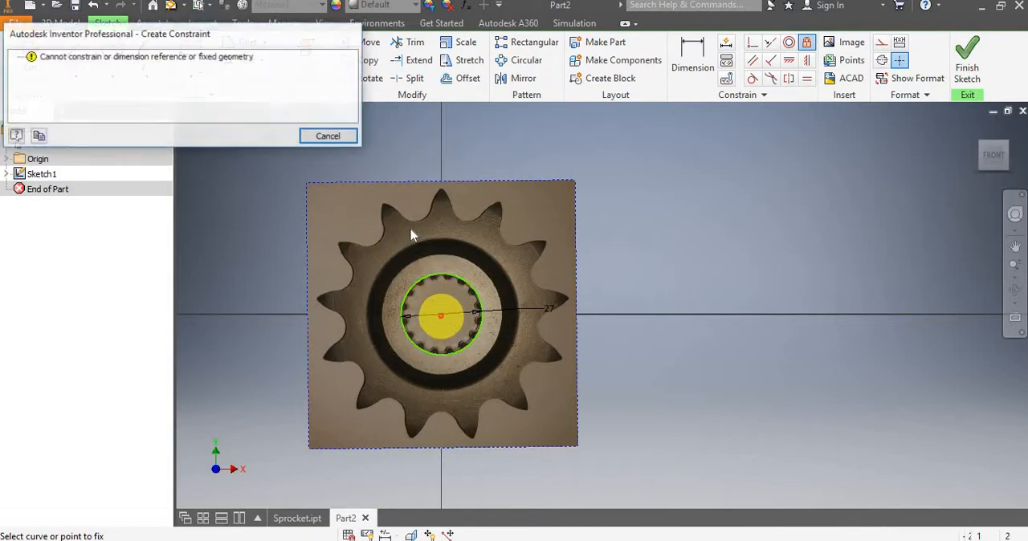
pyautogui.click(328, 135)
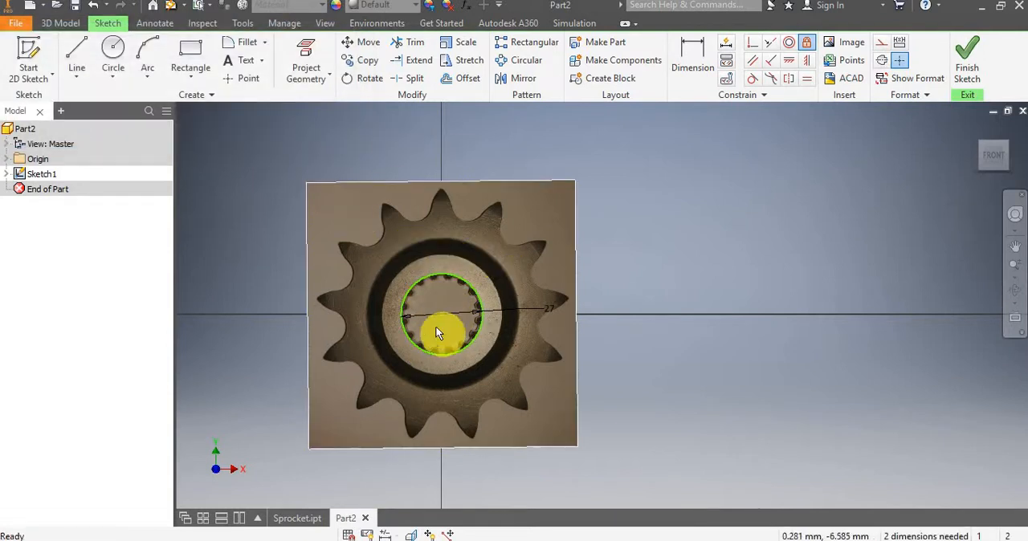
# Check whether the bore circle and its center are locked by trying to move them, and inspect the image's alignment with the axes.
pyautogui.scroll(3, 436, 326)
pyautogui.scroll(-3, 435, 326)
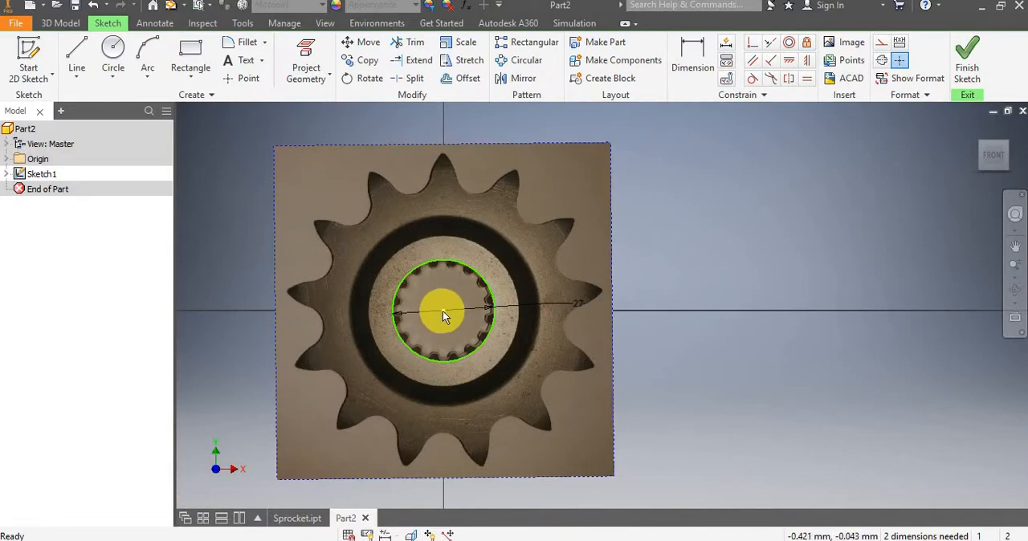
pyautogui.moveTo(443, 308)
pyautogui.mouseDown()
pyautogui.moveTo(457, 300)
pyautogui.moveTo(458, 310)
pyautogui.mouseUp()
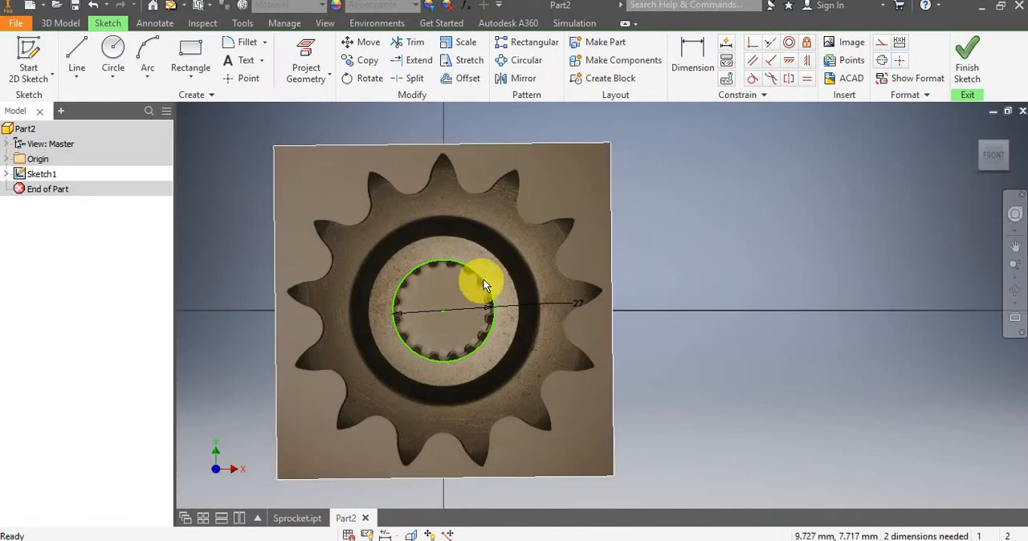
pyautogui.click(484, 278)
pyautogui.moveTo(490, 278)
pyautogui.mouseDown()
pyautogui.moveTo(487, 269)
pyautogui.moveTo(477, 280)
pyautogui.mouseUp()
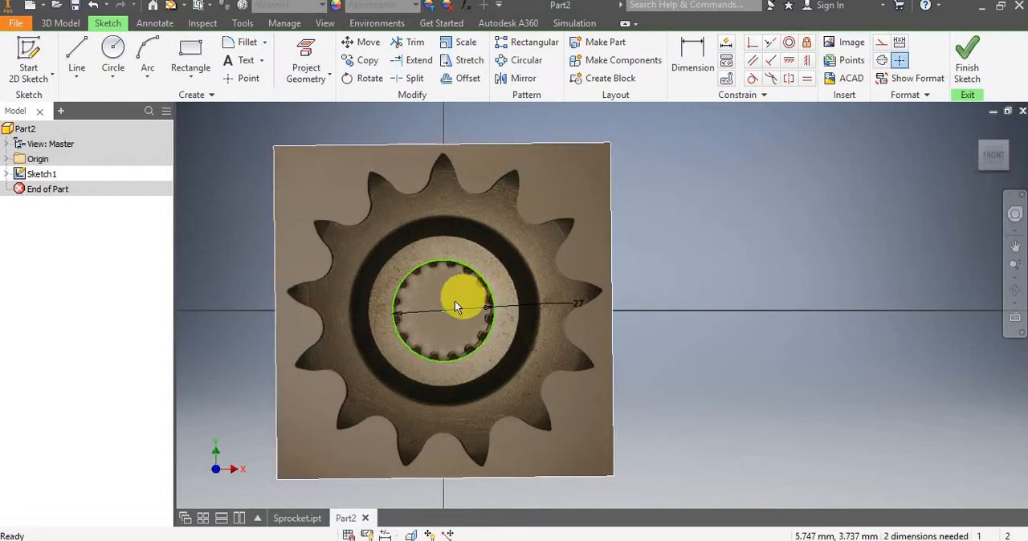
pyautogui.scroll(2, 450, 298)
pyautogui.scroll(-3, 509, 317)
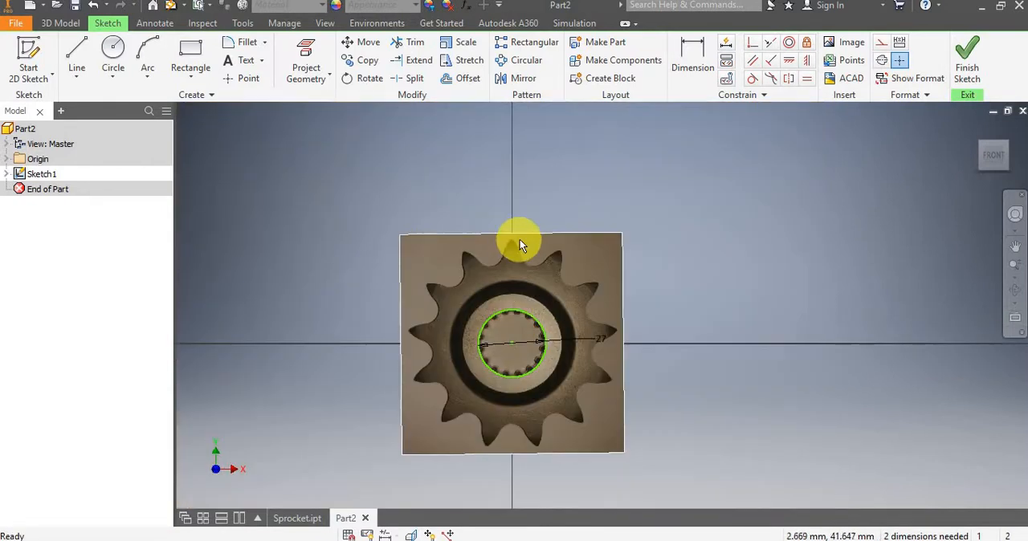
pyautogui.scroll(2, 530, 260)
pyautogui.moveTo(530, 311); pyautogui.dragTo(546, 212, button='middle')
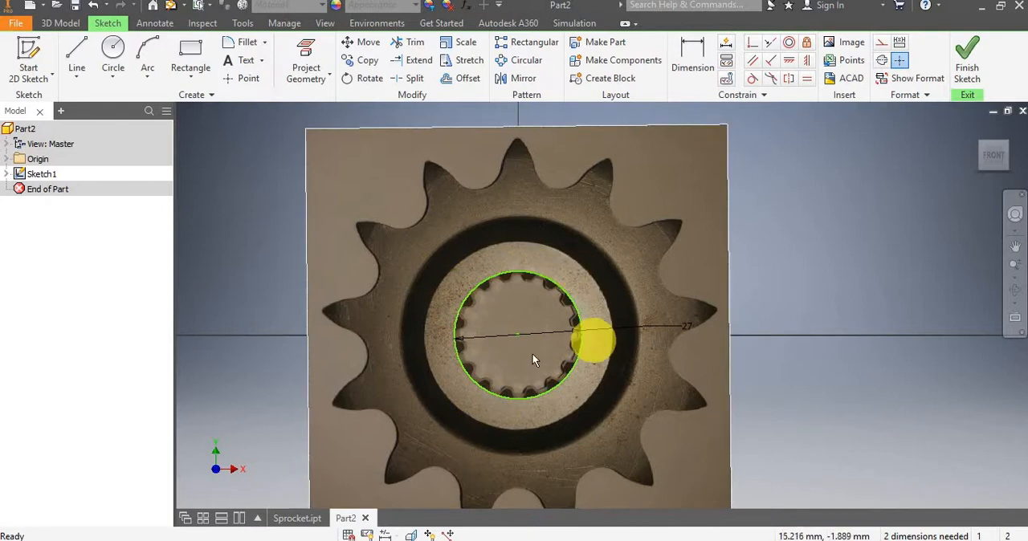
# Draw a 40 mm diameter circle centered on the bore's center, around the inner hub ring.
pyautogui.scroll(5, 511, 326)
pyautogui.scroll(-5, 511, 325)
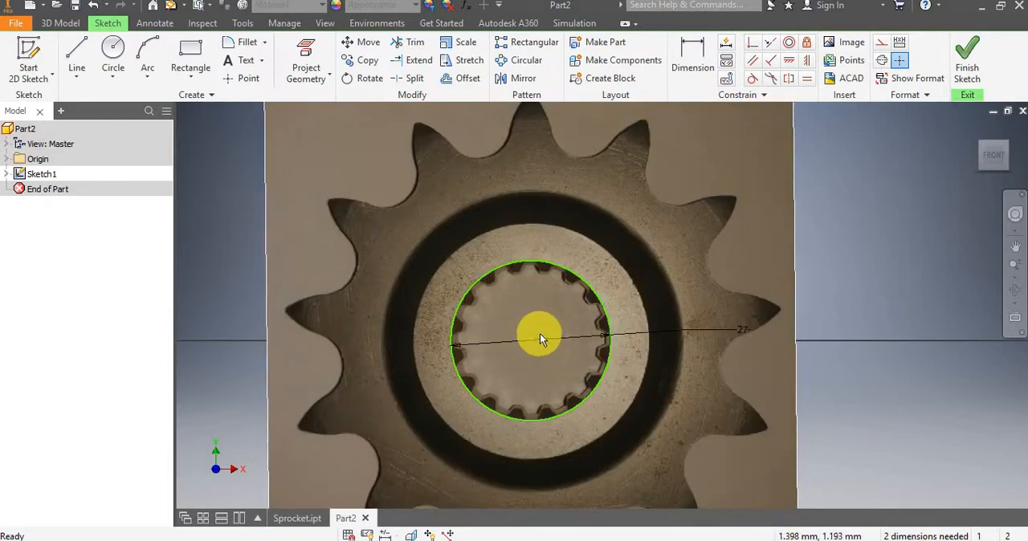
pyautogui.scroll(3, 540, 334)
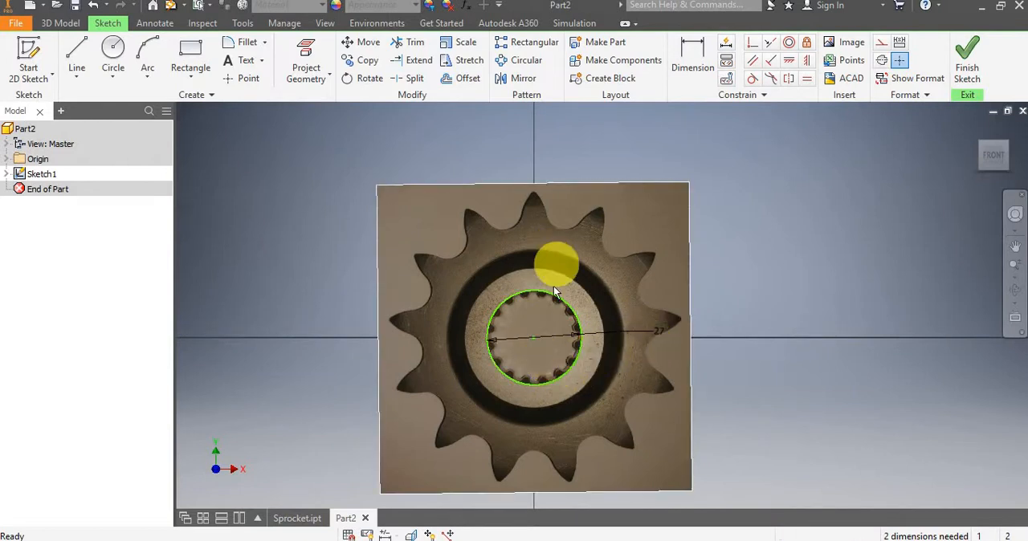
pyautogui.scroll(-3, 554, 285)
pyautogui.scroll(3, 553, 285)
pyautogui.scroll(-1, 530, 268)
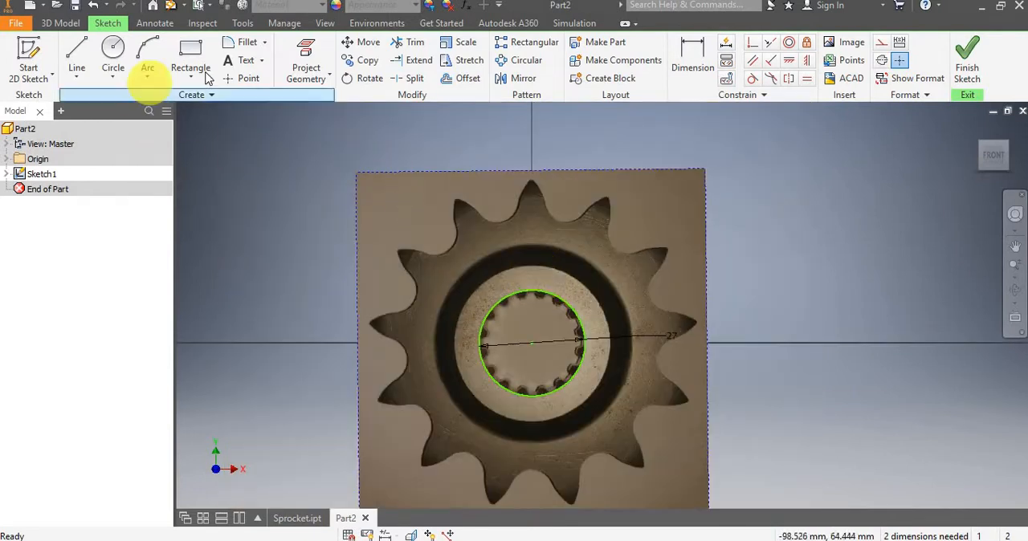
pyautogui.click(113, 53)
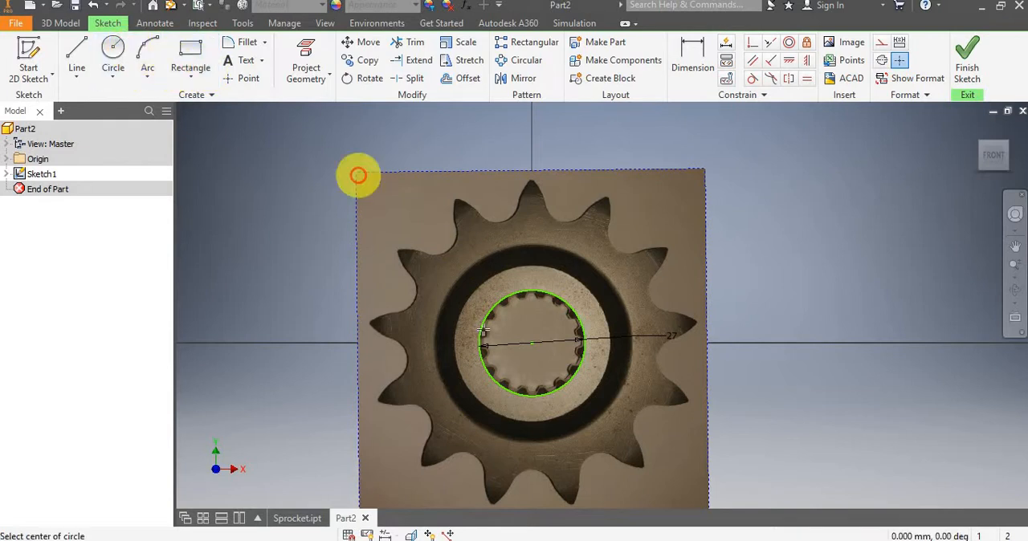
pyautogui.click(530, 344)
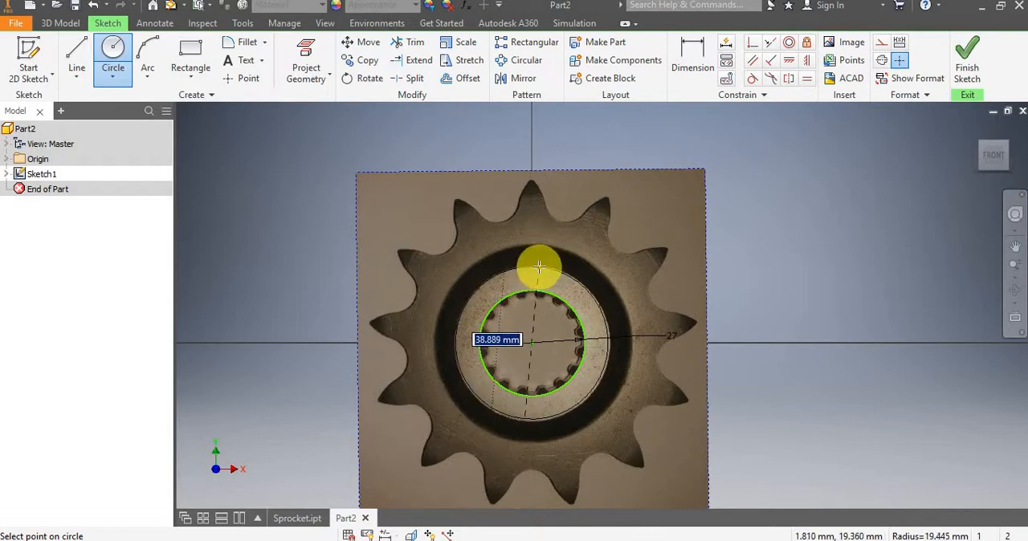
pyautogui.write('40')
pyautogui.press('Return')
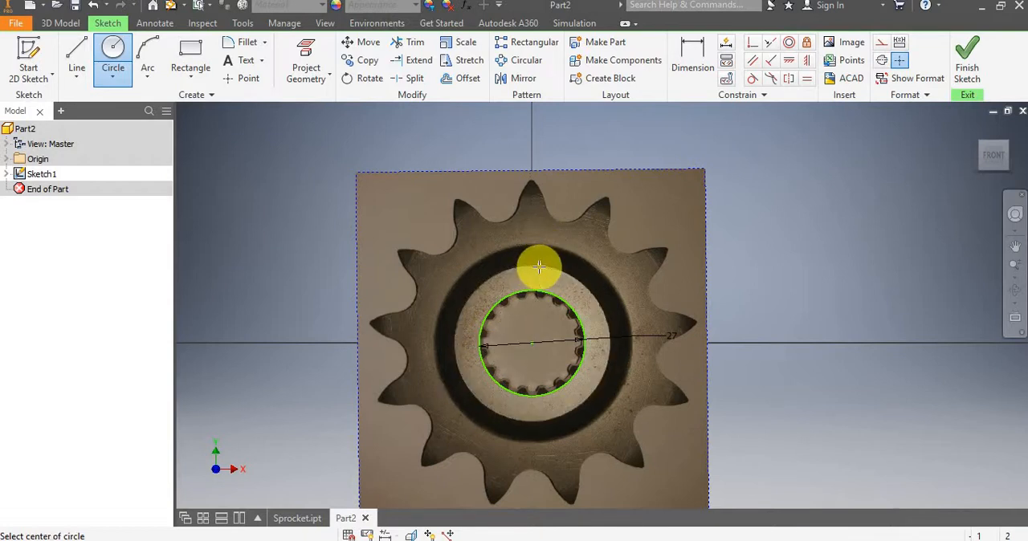
pyautogui.scroll(3, 548, 320)
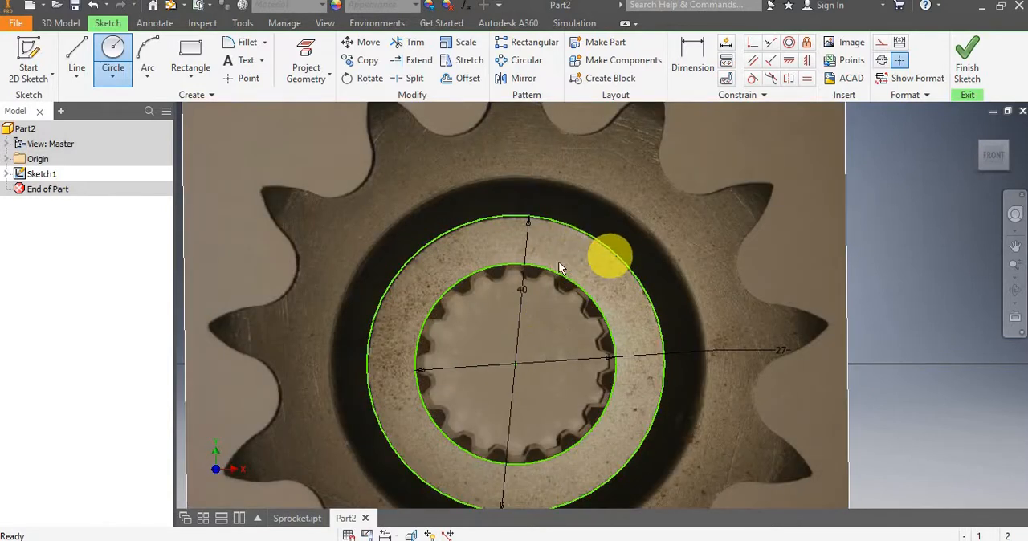
pyautogui.press('Escape')
pyautogui.scroll(-3, 558, 263)
pyautogui.moveTo(515, 225); pyautogui.dragTo(521, 254, button='middle')
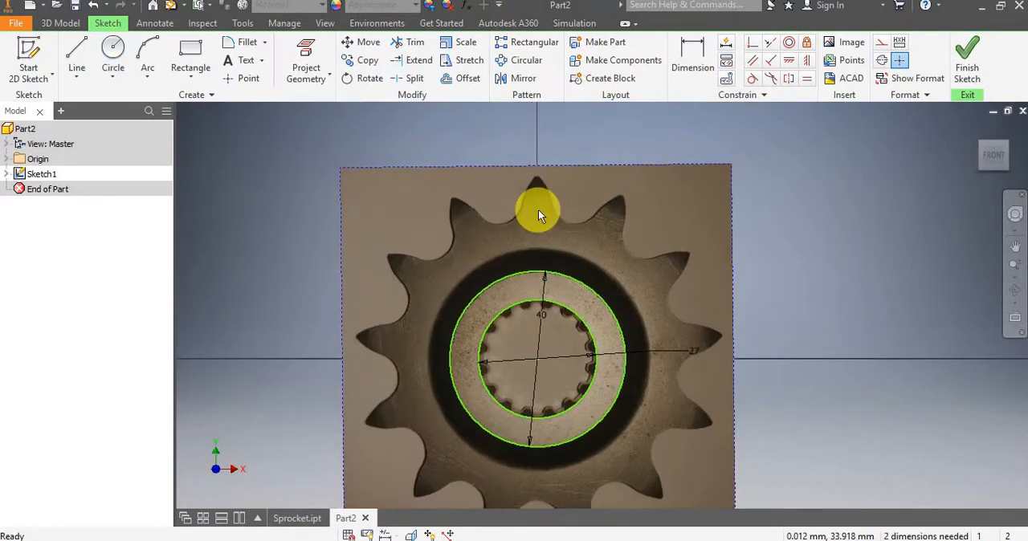
# Draw a 0.5 mm horizontal line at the tip of the sprocket's top tooth.
pyautogui.scroll(3, 549, 182)
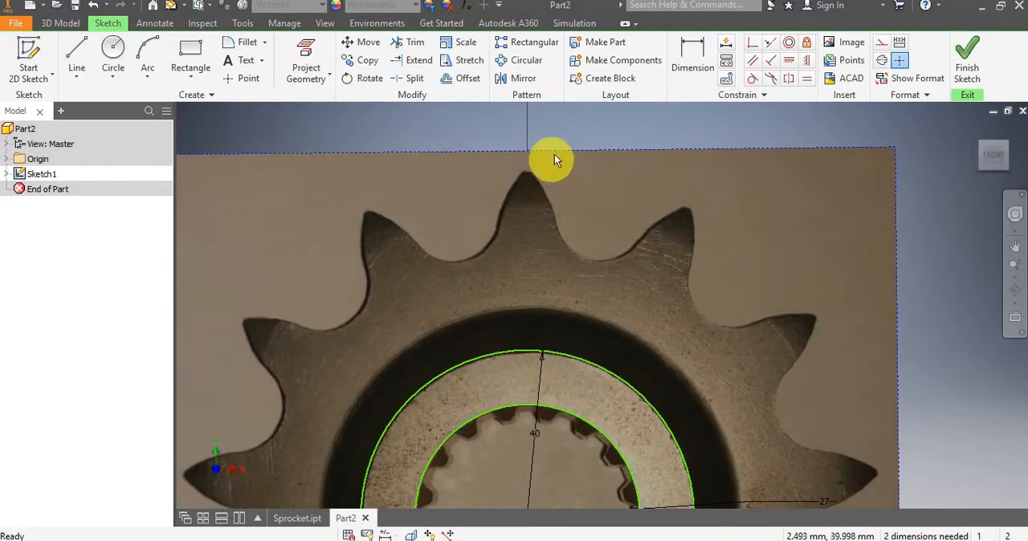
pyautogui.scroll(4, 564, 173)
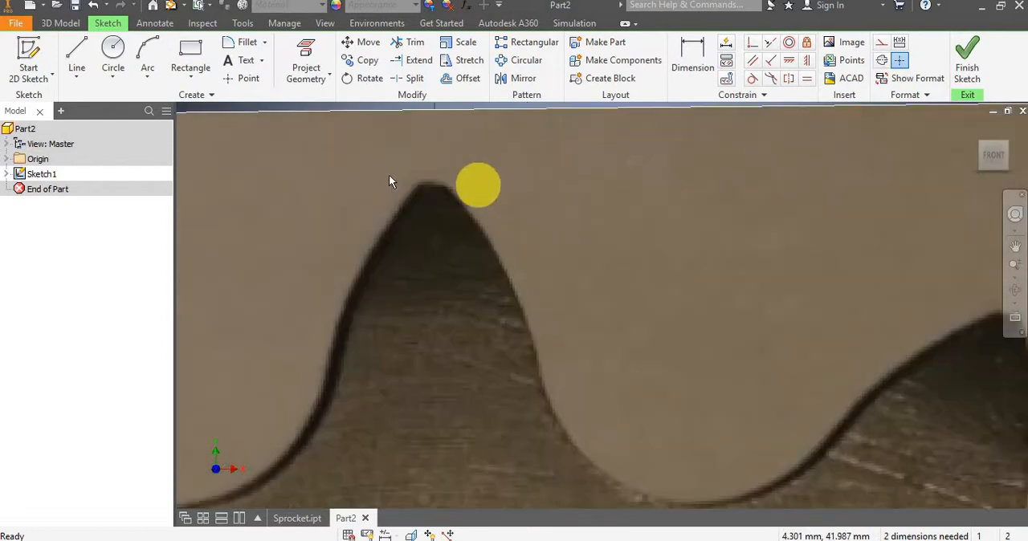
pyautogui.scroll(-5, 470, 191)
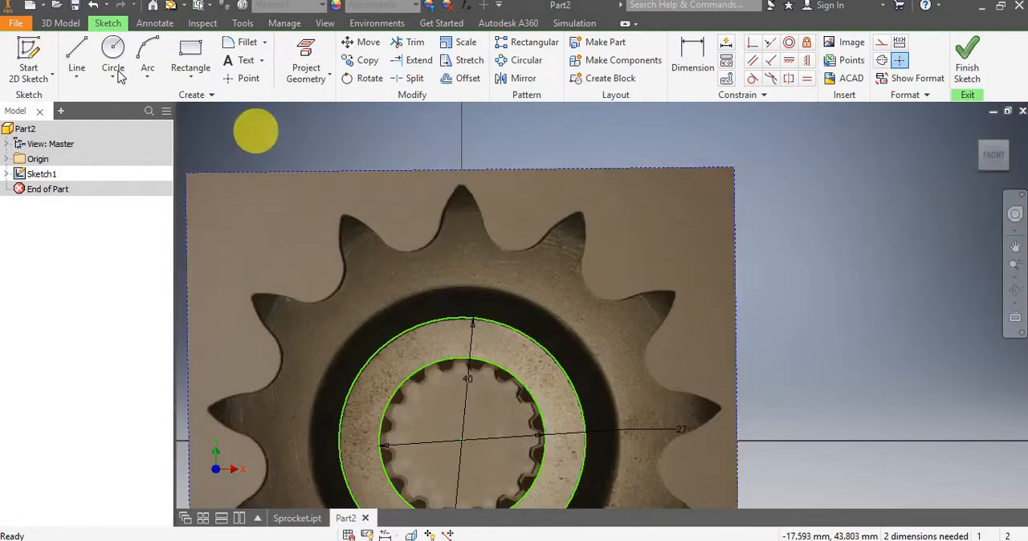
pyautogui.click(84, 45)
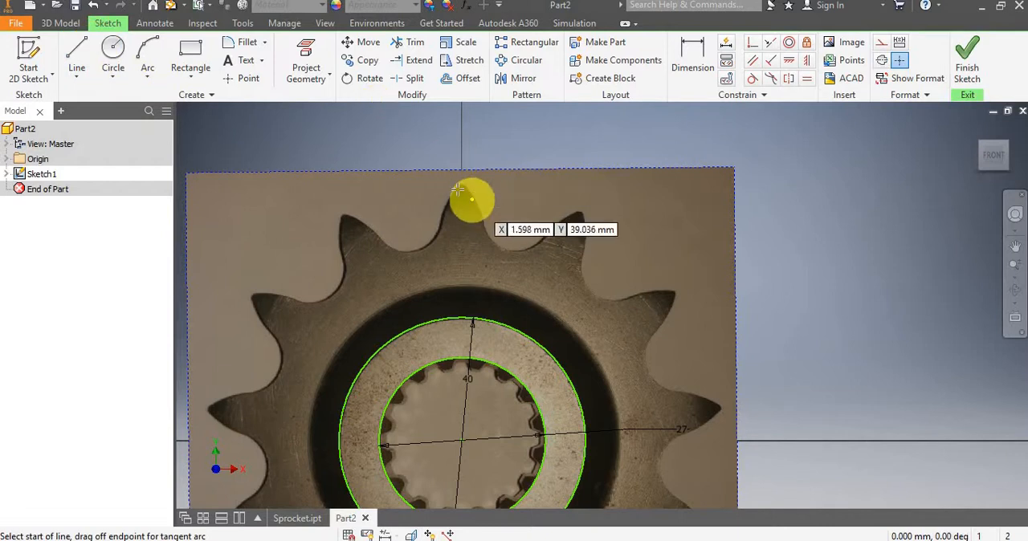
pyautogui.scroll(4, 459, 186)
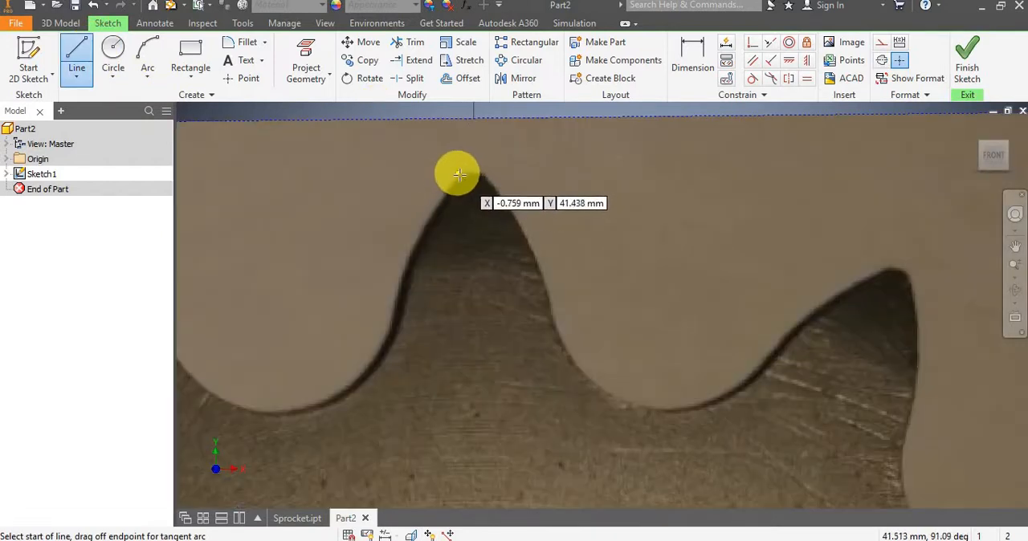
pyautogui.click(496, 169)
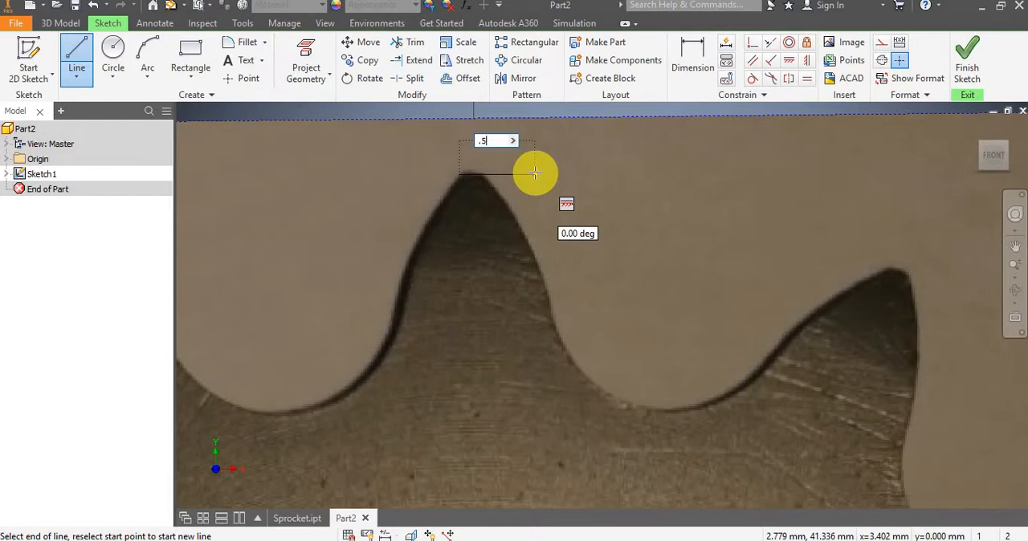
pyautogui.press('Return')
pyautogui.press('Escape')
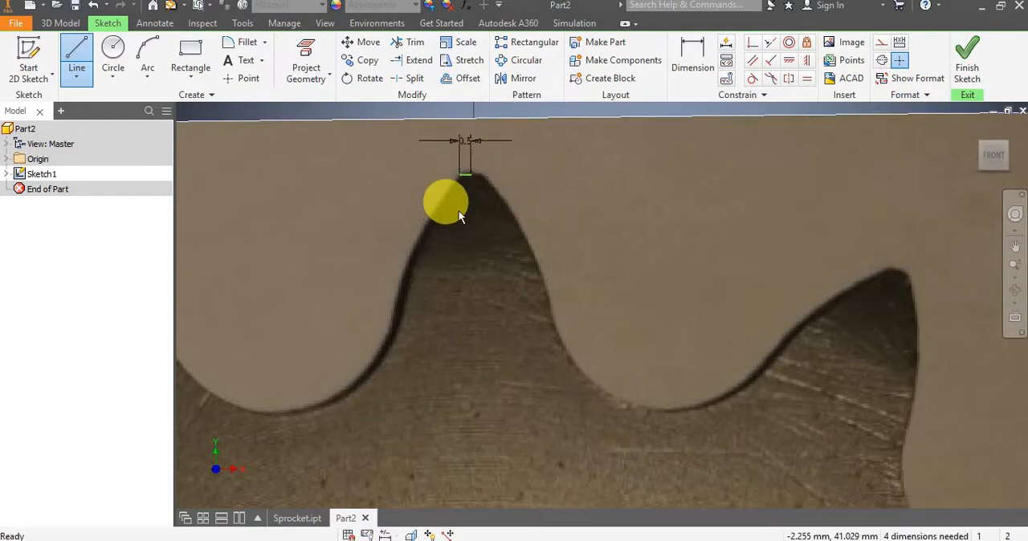
# Apply a Vertical constraint between the tip line's left endpoint and the bore circle's center point.
pyautogui.scroll(-5, 459, 210)
pyautogui.scroll(4, 459, 209)
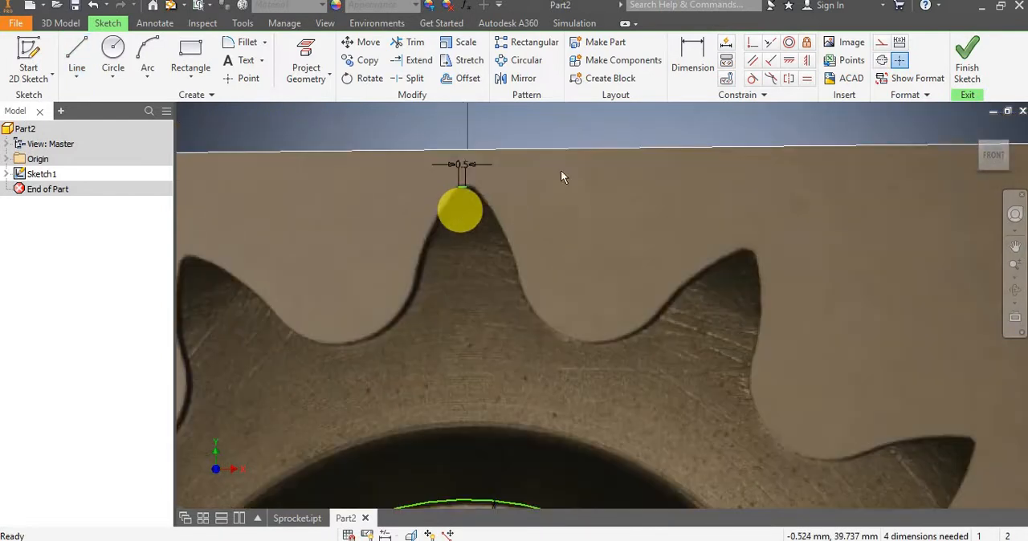
pyautogui.click(807, 63)
pyautogui.scroll(4, 571, 153)
pyautogui.scroll(-3, 631, 131)
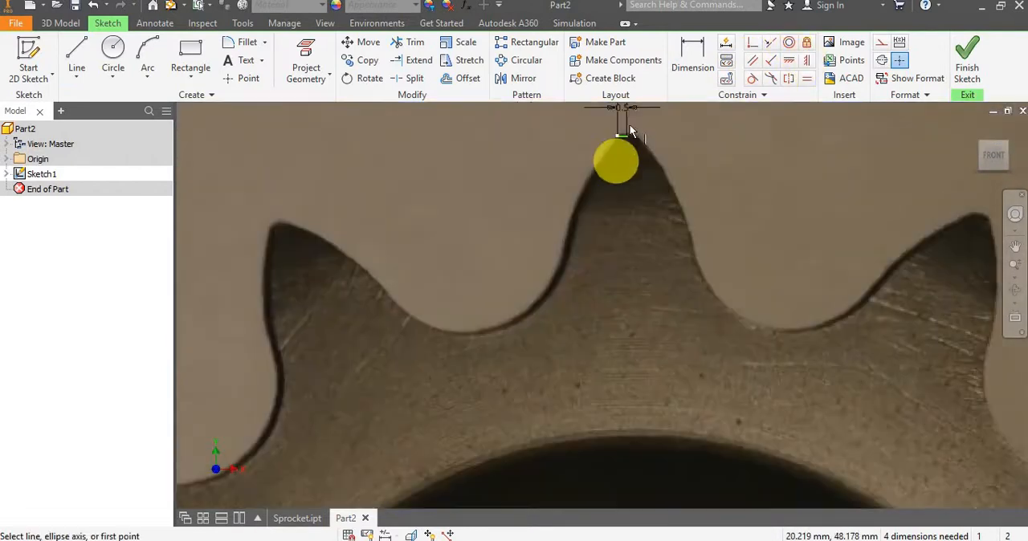
pyautogui.scroll(4, 597, 177)
pyautogui.click(595, 171)
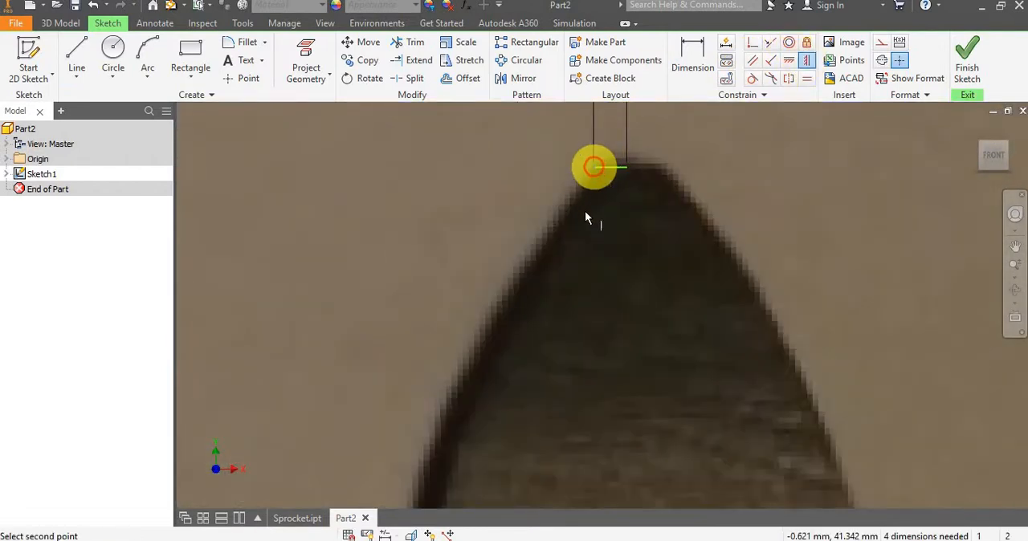
pyautogui.scroll(-4, 585, 211)
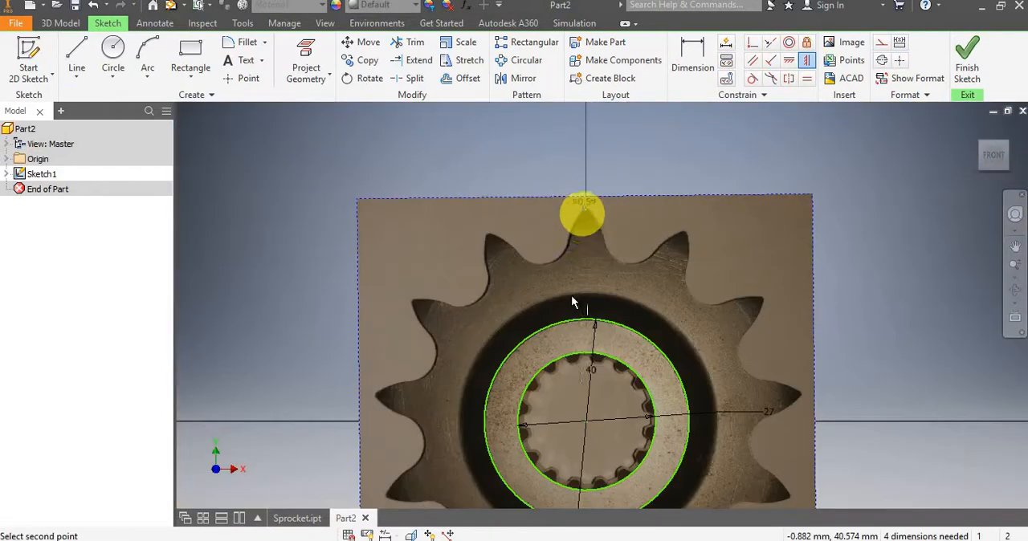
pyautogui.click(584, 419)
pyautogui.scroll(4, 586, 205)
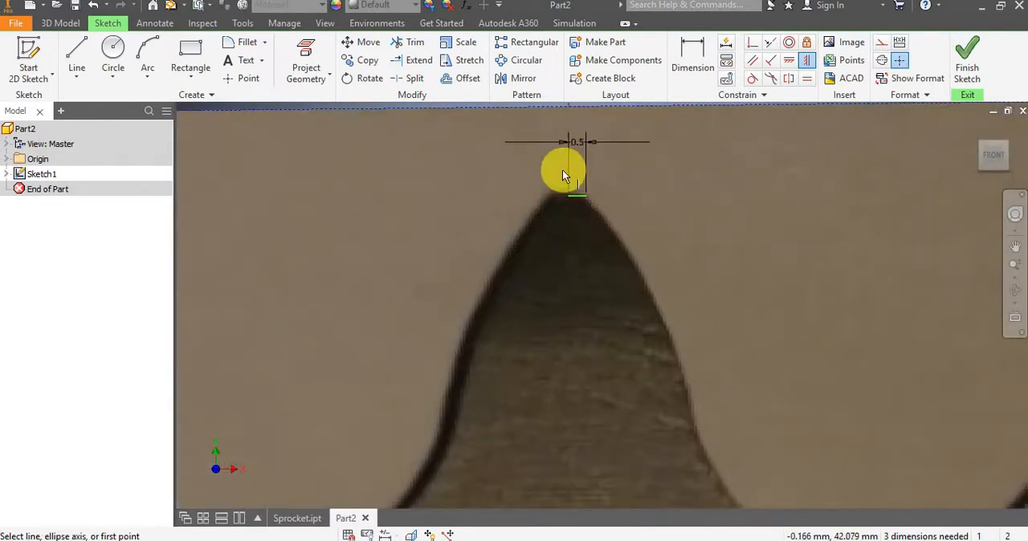
# Move the short tip line slightly upward to match the top edge of the tooth in the image.
pyautogui.scroll(2, 562, 175)
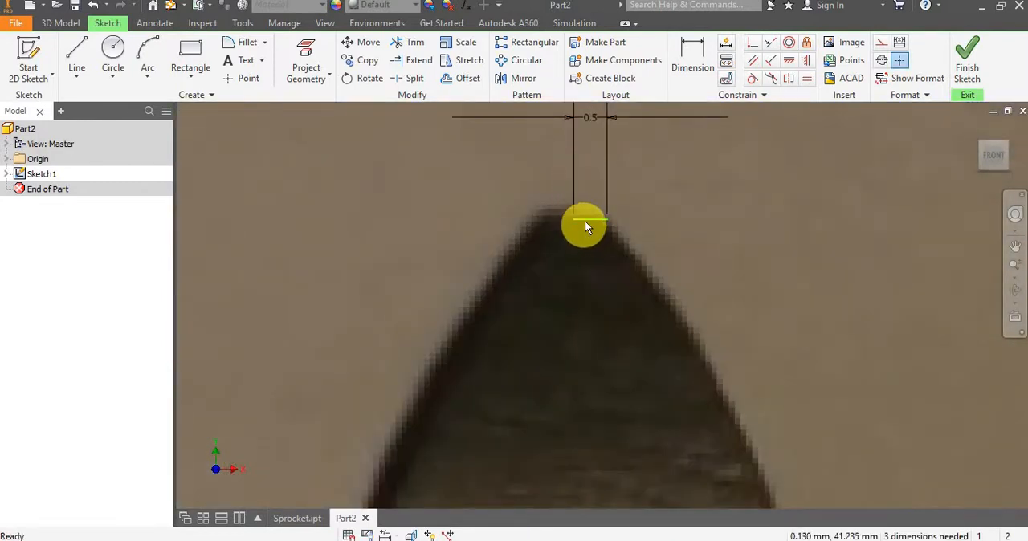
pyautogui.moveTo(585, 222); pyautogui.dragTo(583, 216)
pyautogui.scroll(2, 653, 206)
pyautogui.scroll(-5, 652, 208)
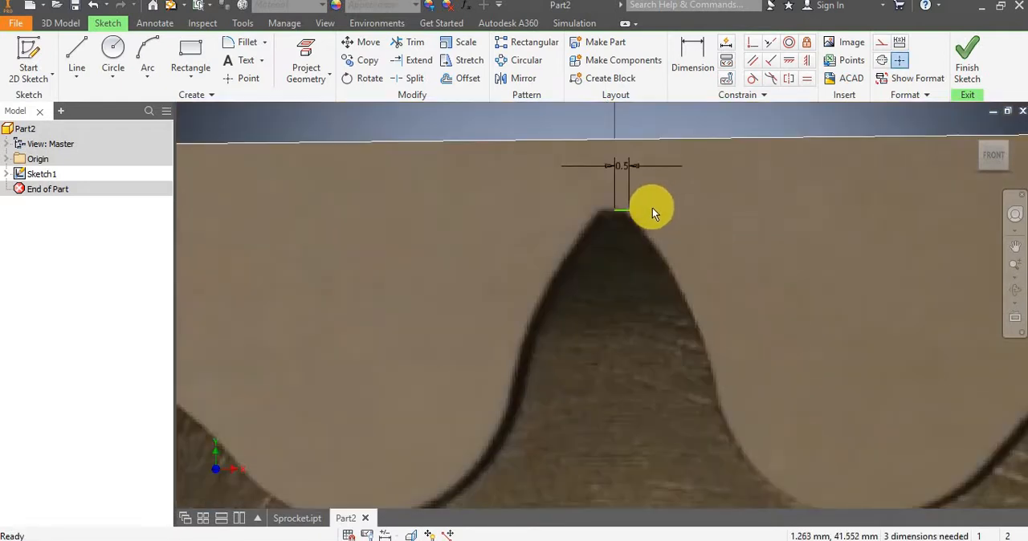
pyautogui.scroll(-3, 675, 273)
pyautogui.scroll(5, 666, 273)
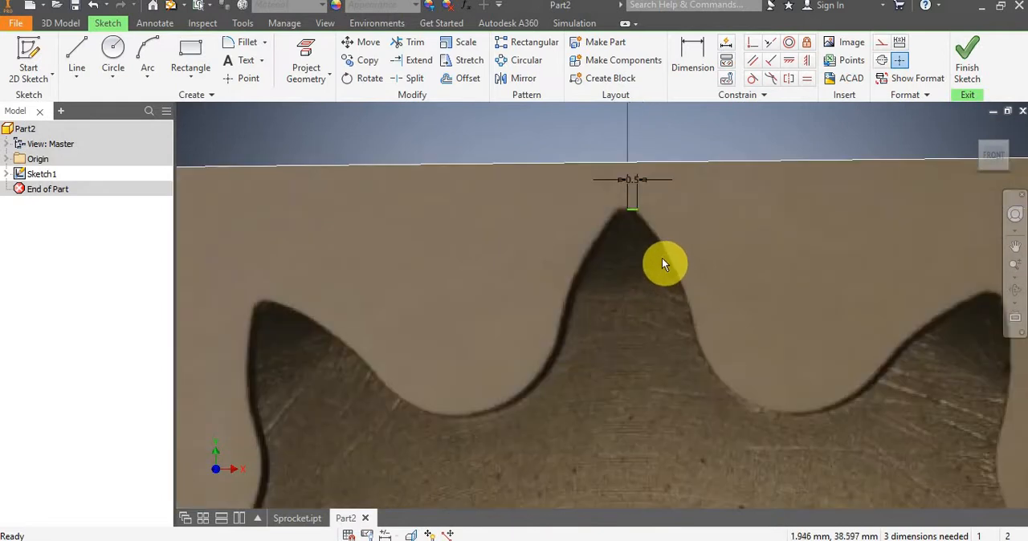
pyautogui.scroll(-3, 655, 255)
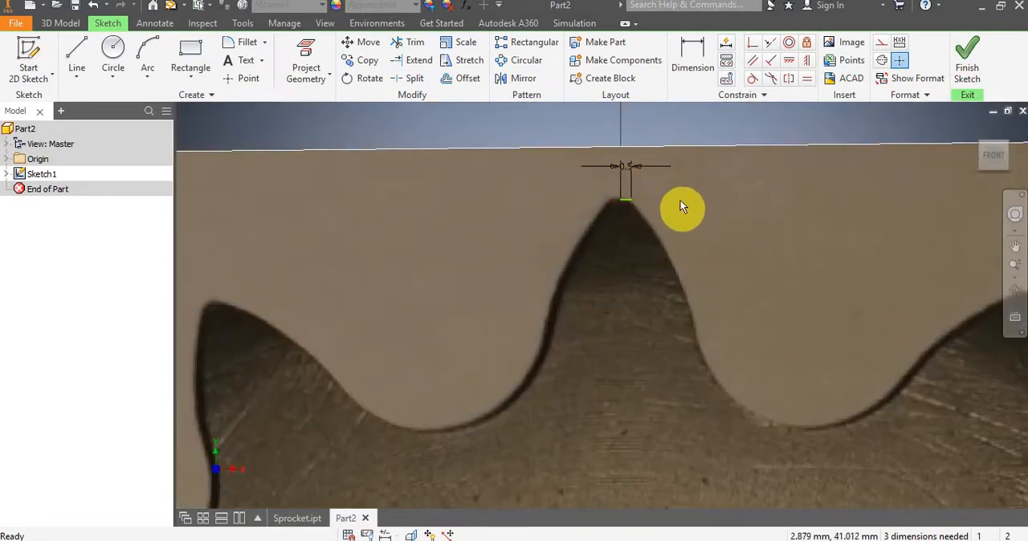
pyautogui.click(631, 200)
pyautogui.scroll(-2, 651, 200)
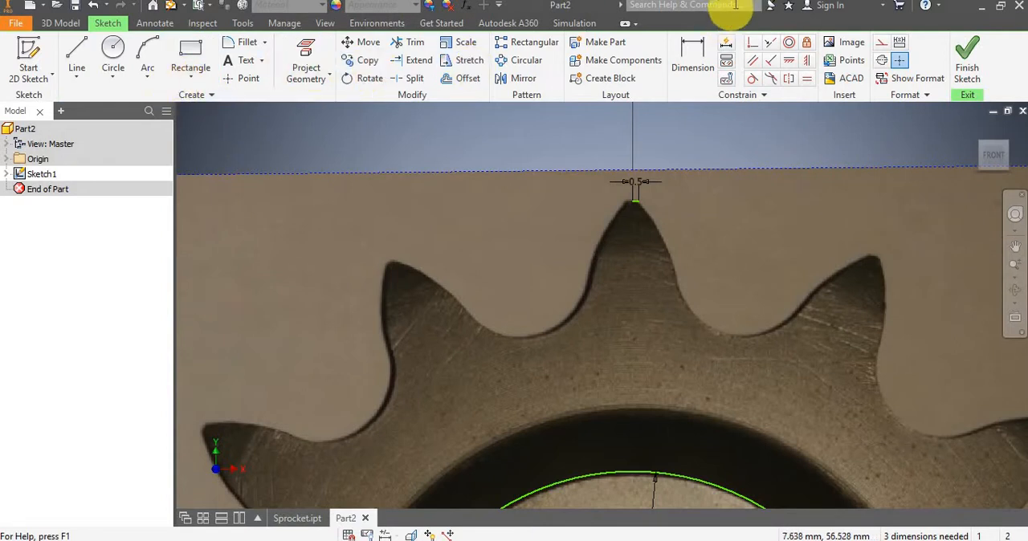
# Place two sketch points along the right flank of the top tooth.
pyautogui.click(245, 78)
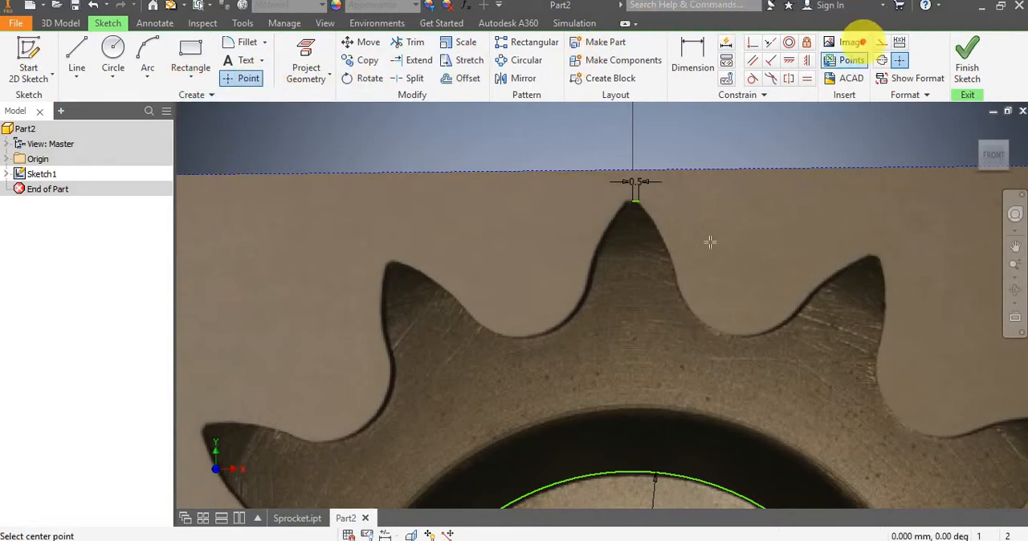
pyautogui.click(657, 231)
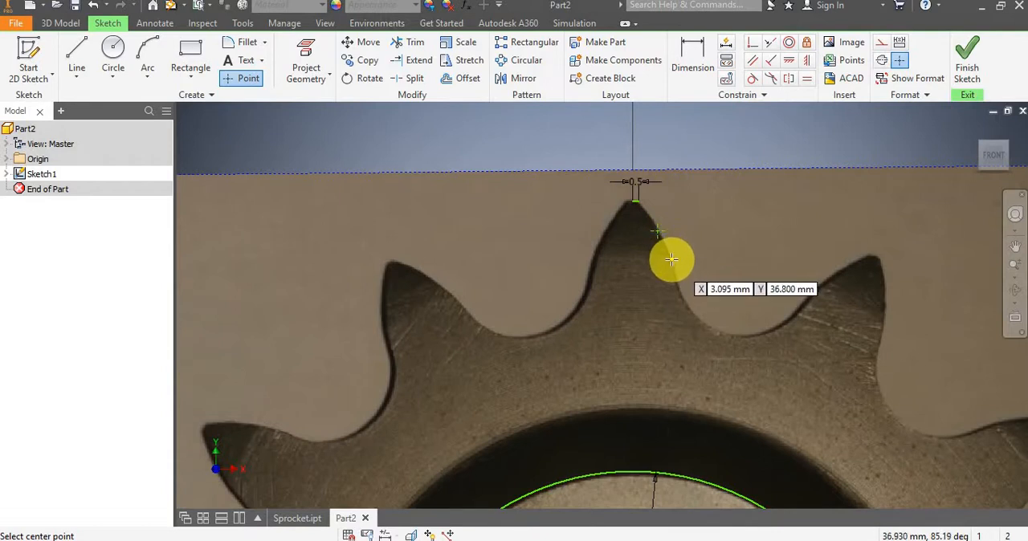
pyautogui.click(672, 258)
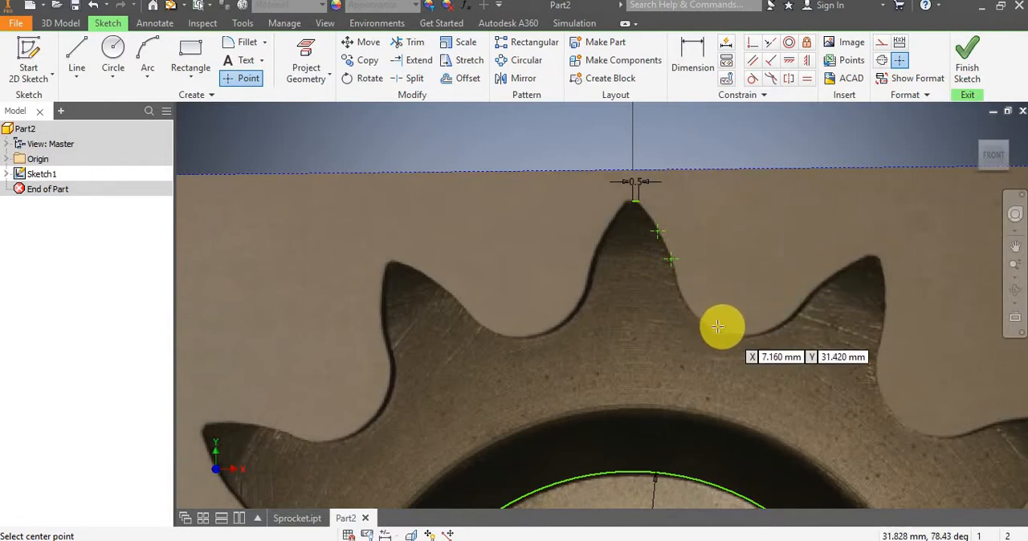
pyautogui.press('Escape')
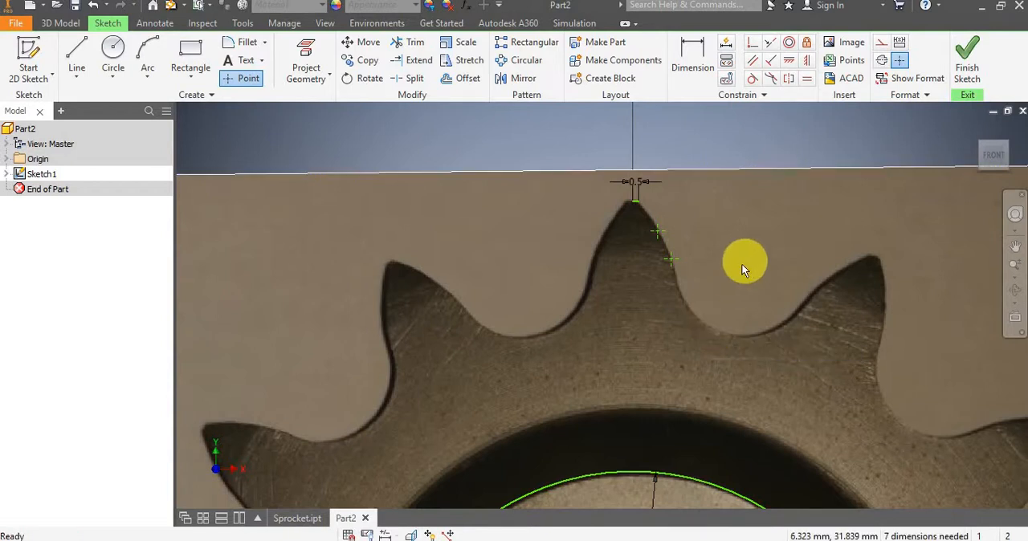
# Draw a vertical line from the tip line's left endpoint down to the bore circle's center.
pyautogui.scroll(-5, 741, 263)
pyautogui.scroll(4, 719, 233)
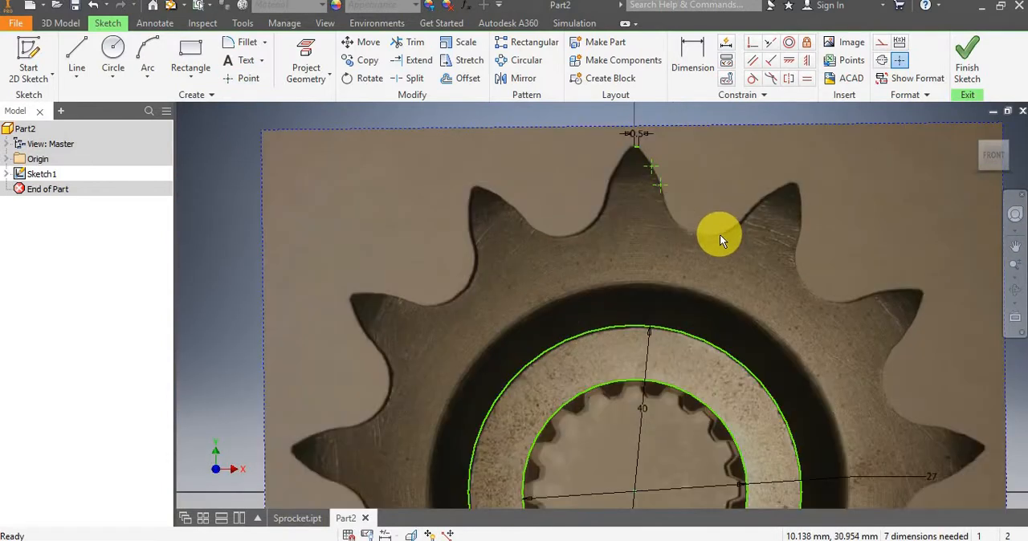
pyautogui.scroll(-3, 719, 234)
pyautogui.scroll(1, 728, 224)
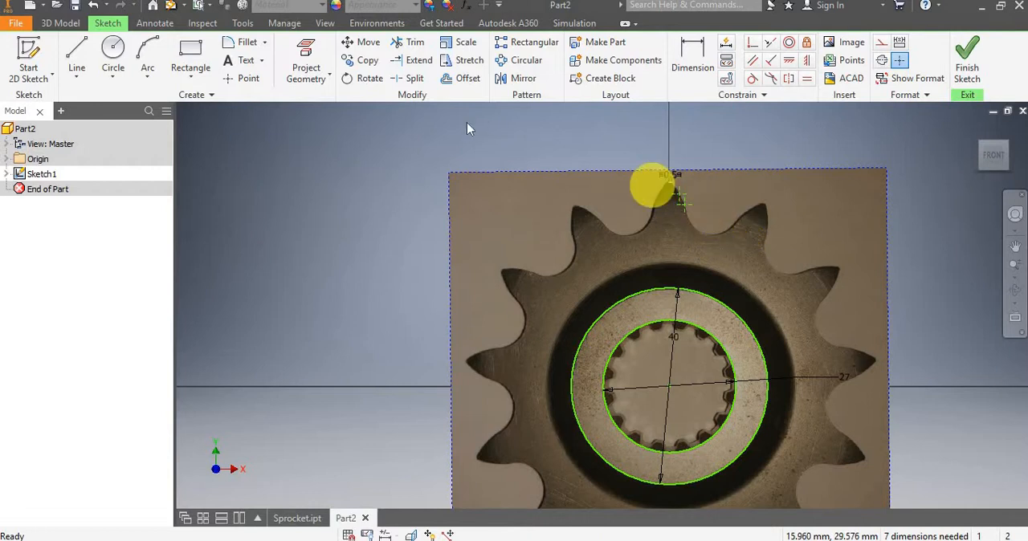
pyautogui.click(75, 50)
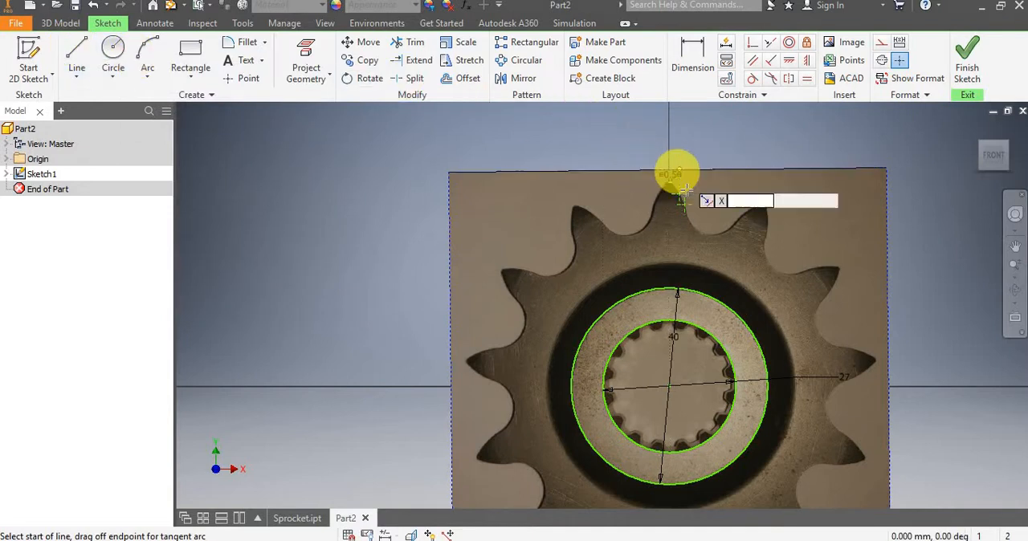
pyautogui.scroll(-3, 680, 170)
pyautogui.scroll(5, 677, 193)
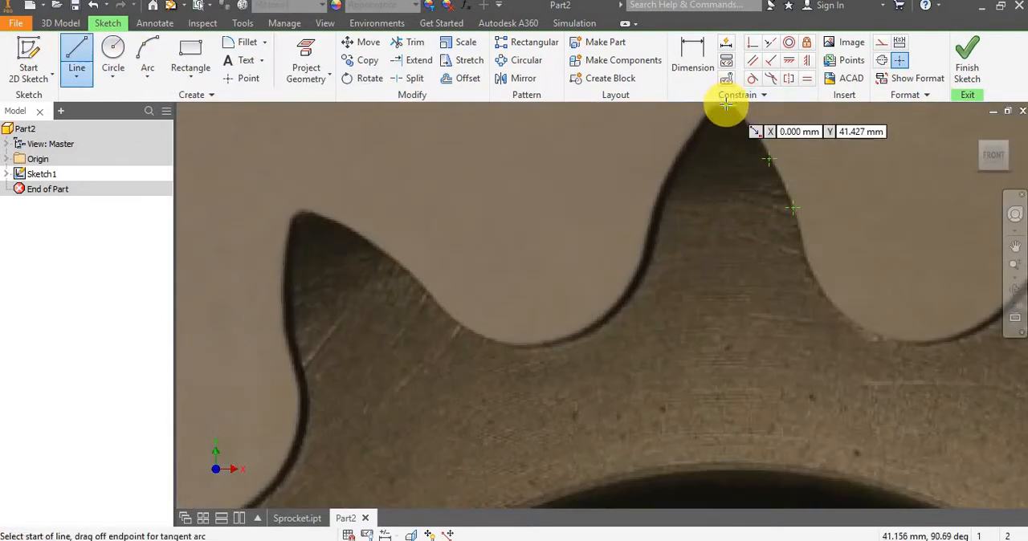
pyautogui.click(726, 107)
pyautogui.scroll(-5, 725, 105)
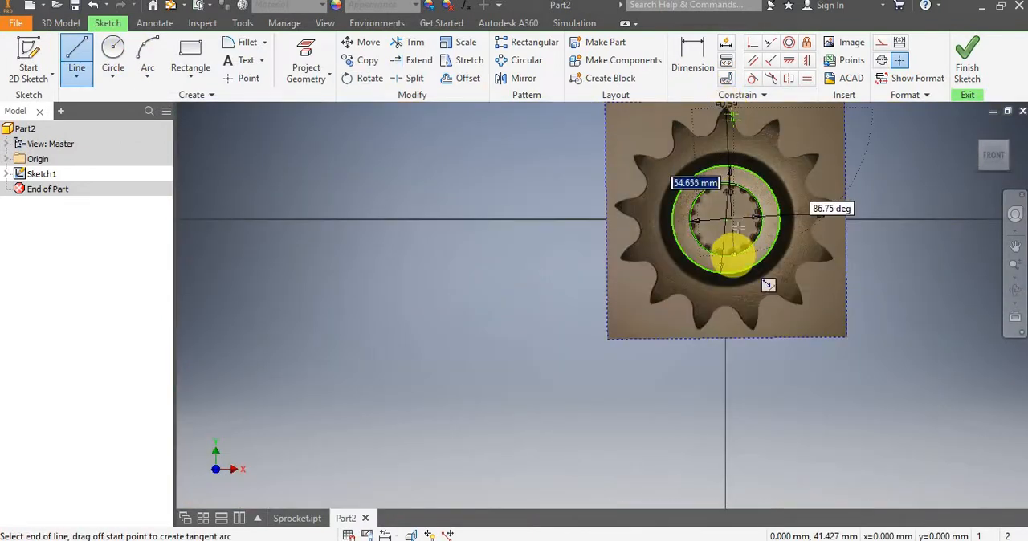
pyautogui.click(726, 218)
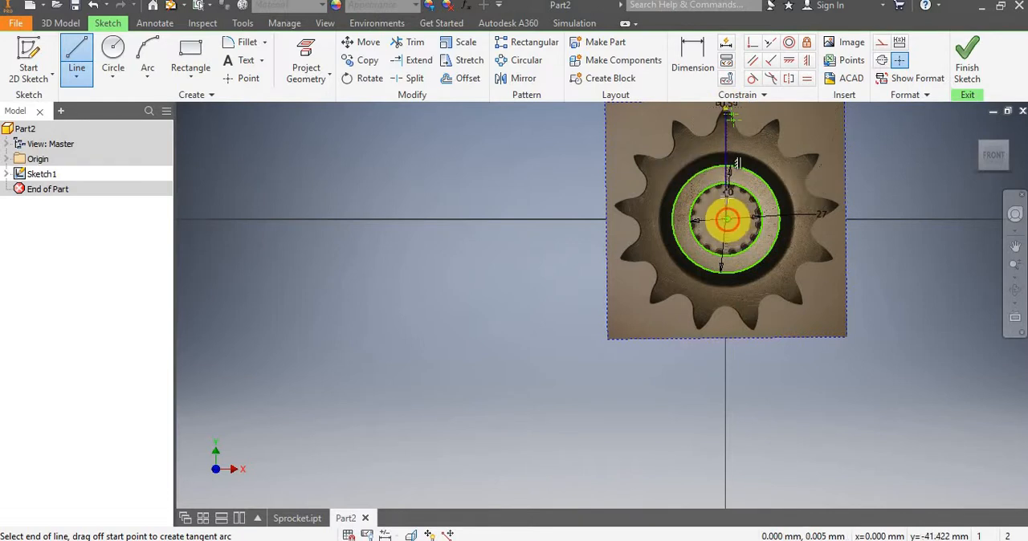
# Convert the vertical line between the tooth tip and the bore center into construction geometry.
pyautogui.press('Escape')
pyautogui.scroll(5, 731, 143)
pyautogui.click(695, 165)
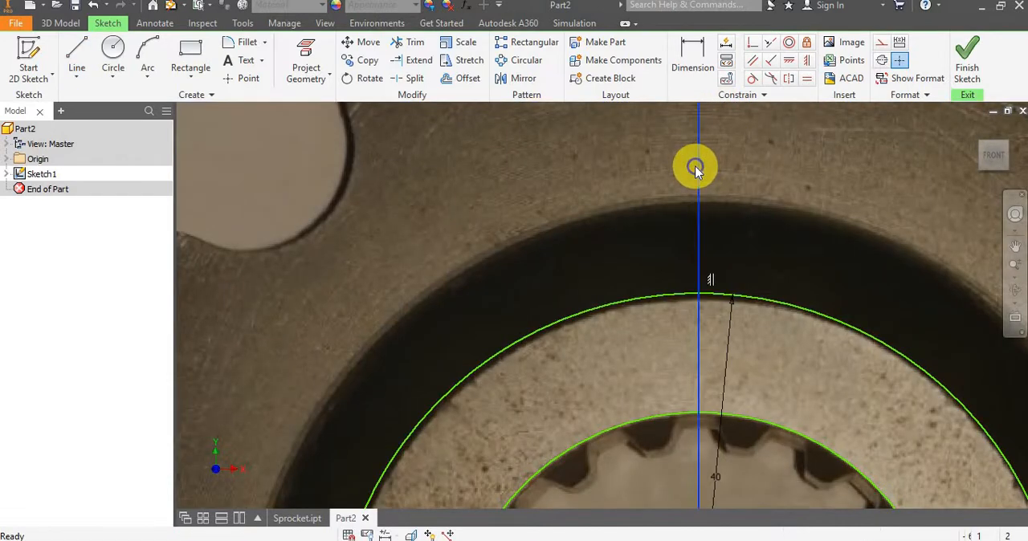
pyautogui.rightClick(695, 164)
pyautogui.click(745, 97)
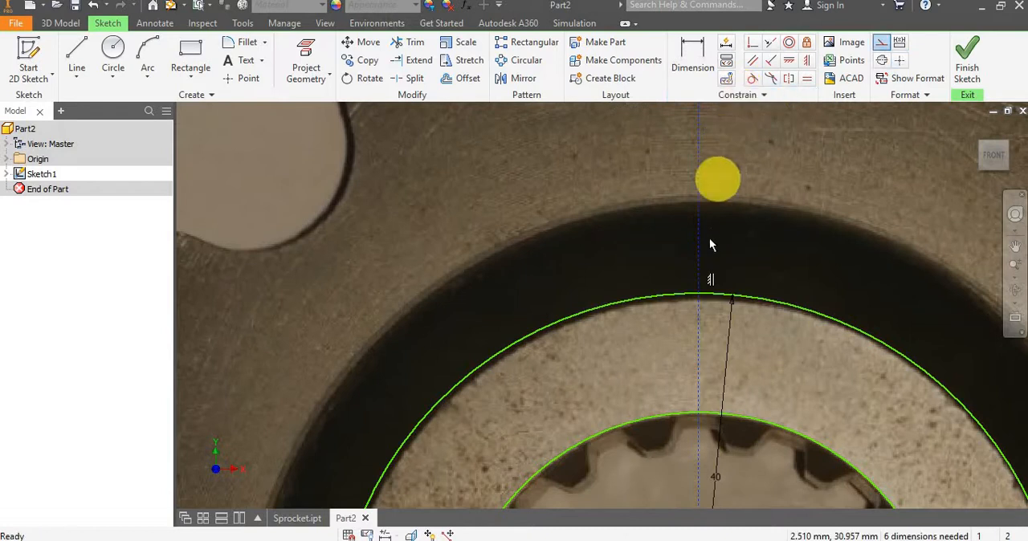
# Draw a line about 51 mm long from the bore center, slanting up to the right of the top tooth and past the image edge.
pyautogui.scroll(-5, 709, 238)
pyautogui.moveTo(754, 185); pyautogui.dragTo(673, 207, button='middle')
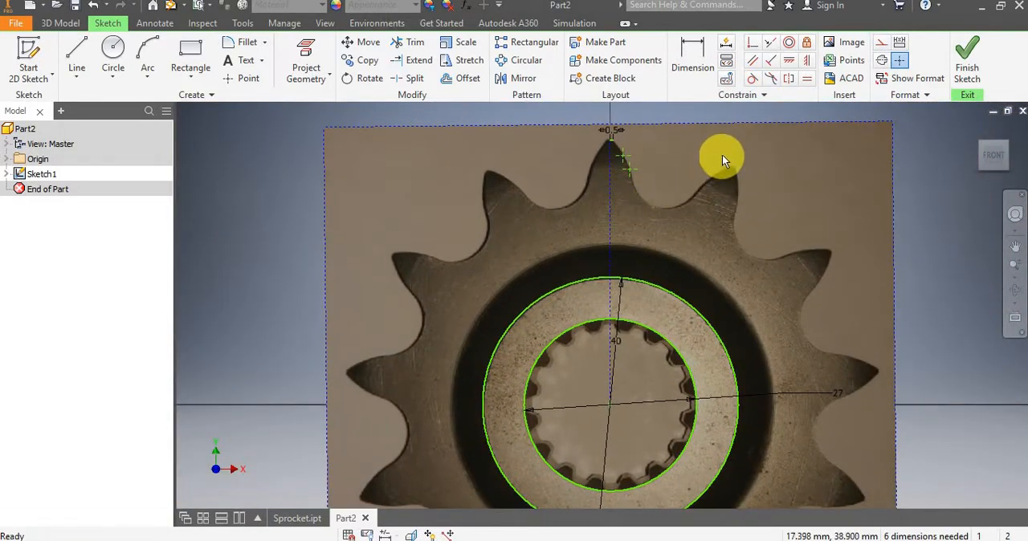
pyautogui.click(610, 402)
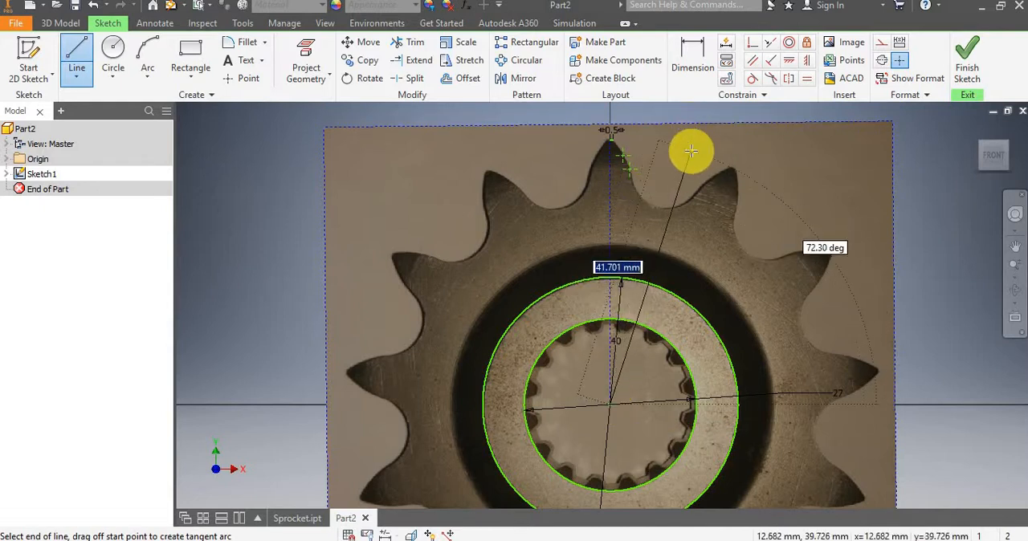
pyautogui.scroll(2, 719, 120)
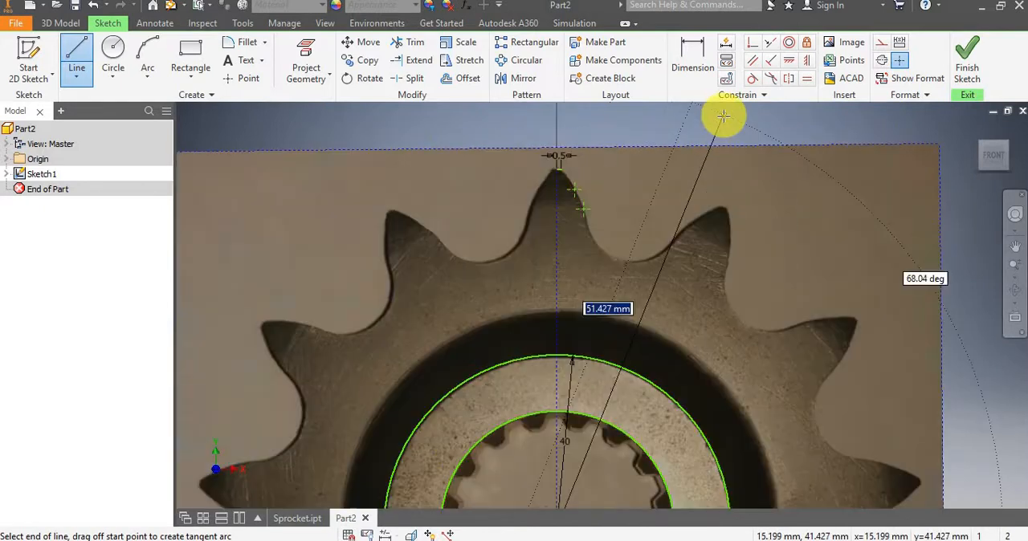
pyautogui.doubleClick(727, 117)
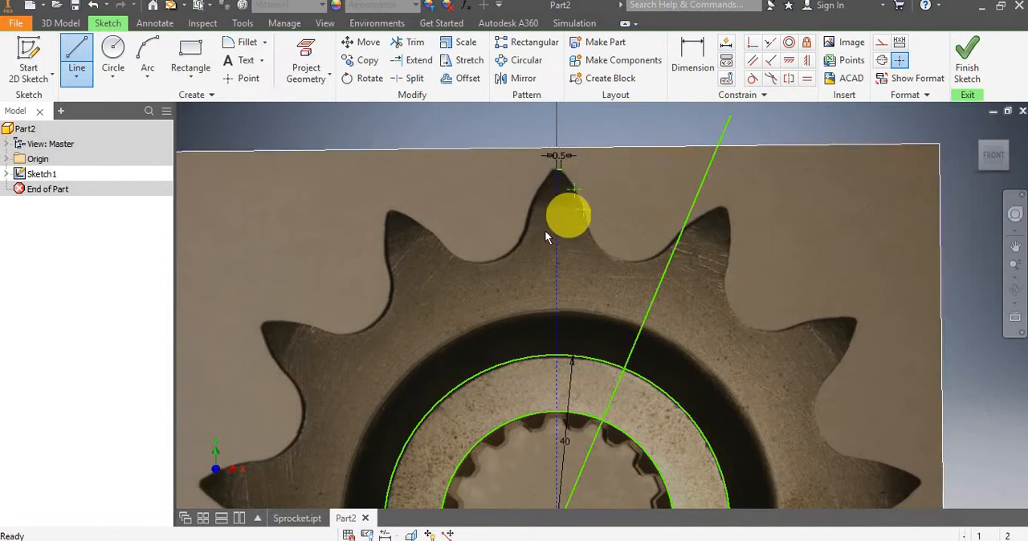
pyautogui.scroll(-4, 545, 230)
pyautogui.press('Escape')
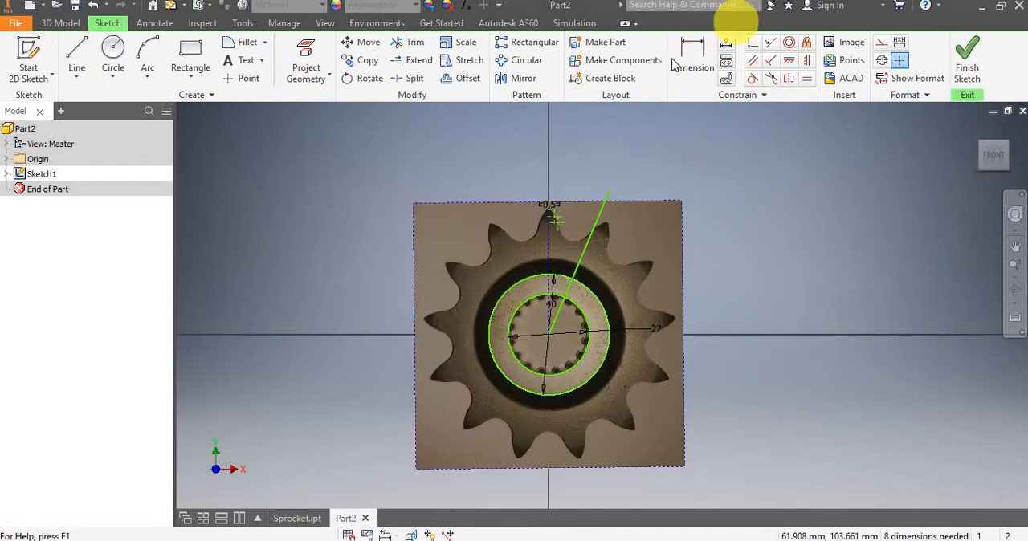
# Draw a line about 49 mm long from the bore center, slanting up to the left of the top tooth and past the image edge.
pyautogui.press('l')
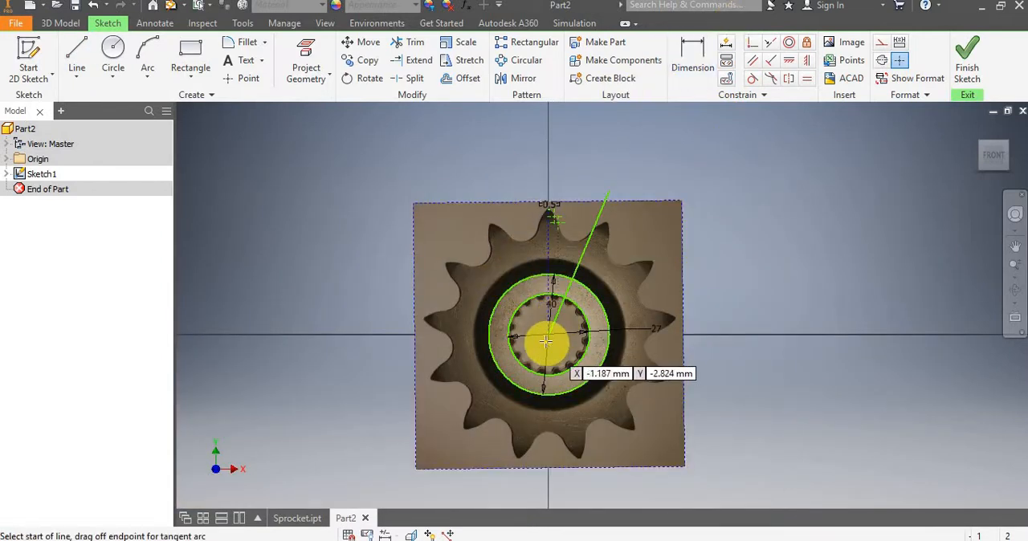
pyautogui.scroll(4, 546, 341)
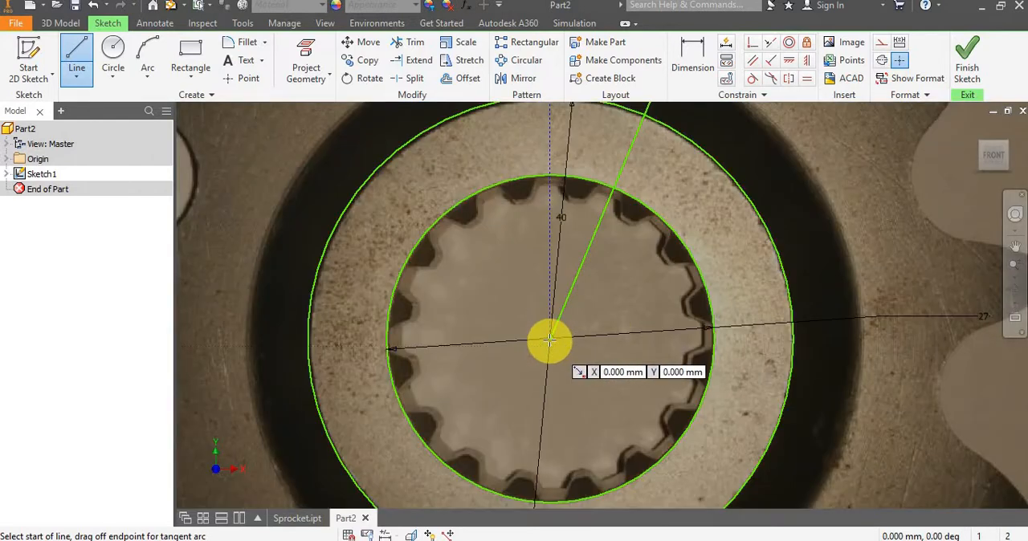
pyautogui.click(549, 341)
pyautogui.scroll(-4, 523, 300)
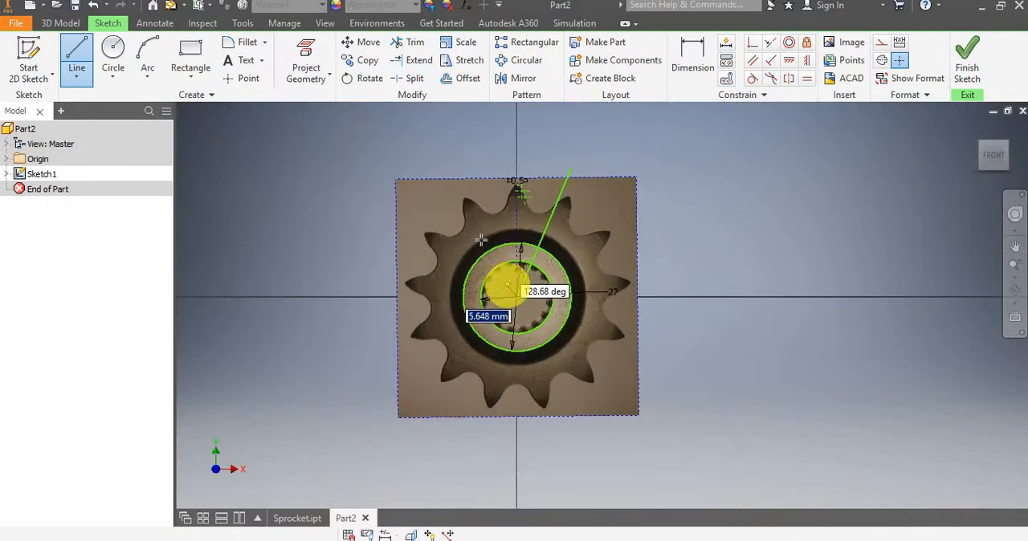
pyautogui.click(480, 167)
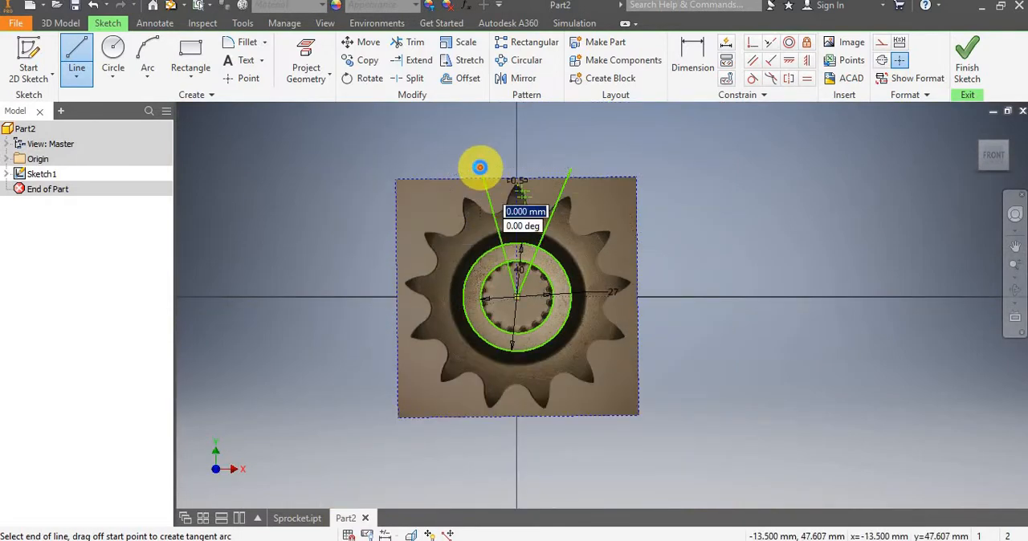
pyautogui.press('Escape')
# Convert both slanted lines beside the top tooth into construction geometry.
pyautogui.scroll(3, 527, 218)
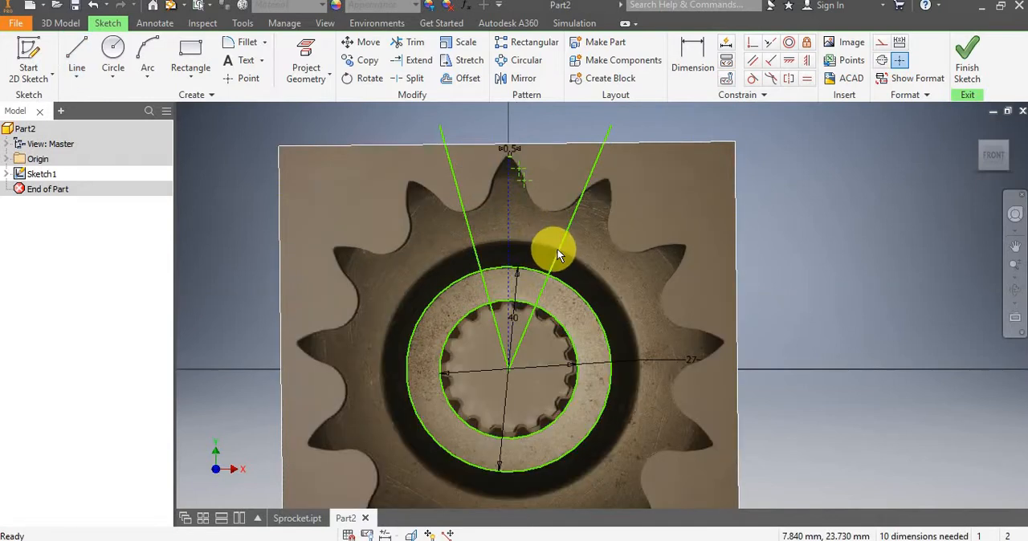
pyautogui.click(556, 252)
pyautogui.rightClick(469, 231)
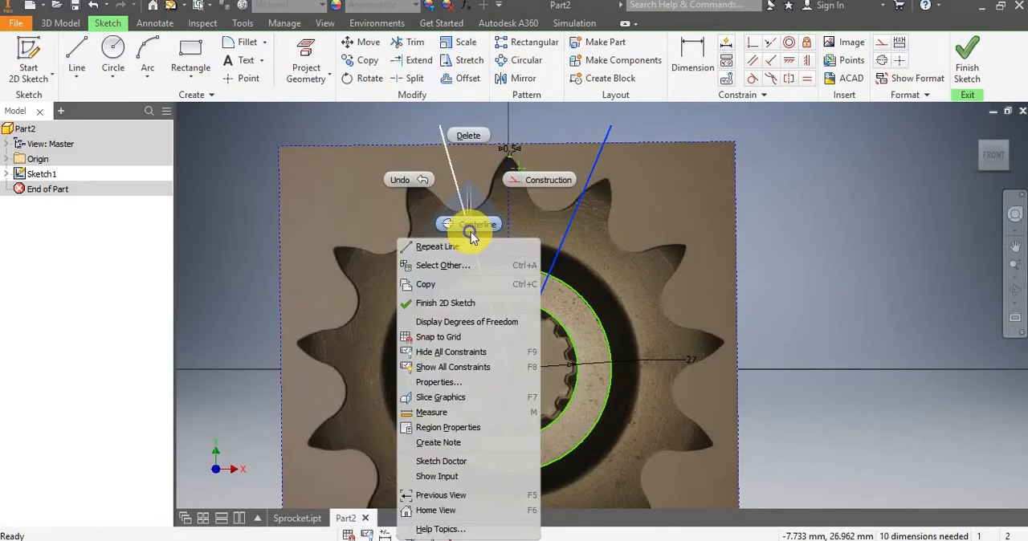
pyautogui.click(528, 181)
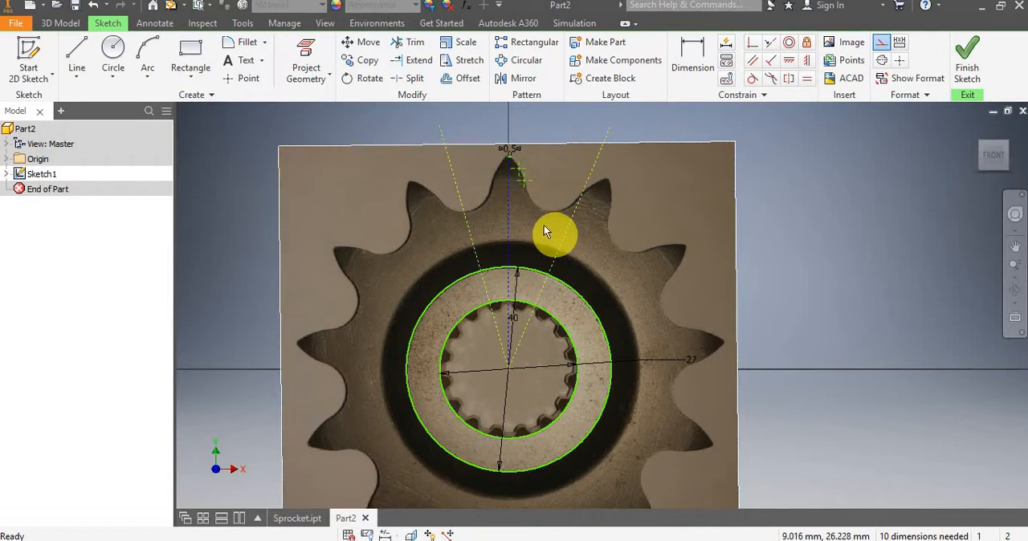
# Dimension the angle between the two slanted construction lines, placing it above the top tooth.
pyautogui.scroll(3, 538, 223)
pyautogui.scroll(-3, 537, 222)
pyautogui.moveTo(534, 214)
pyautogui.mouseDown(button='middle')
pyautogui.moveTo(628, 234)
pyautogui.moveTo(627, 252)
pyautogui.mouseUp(button='middle')
pyautogui.click(694, 73)
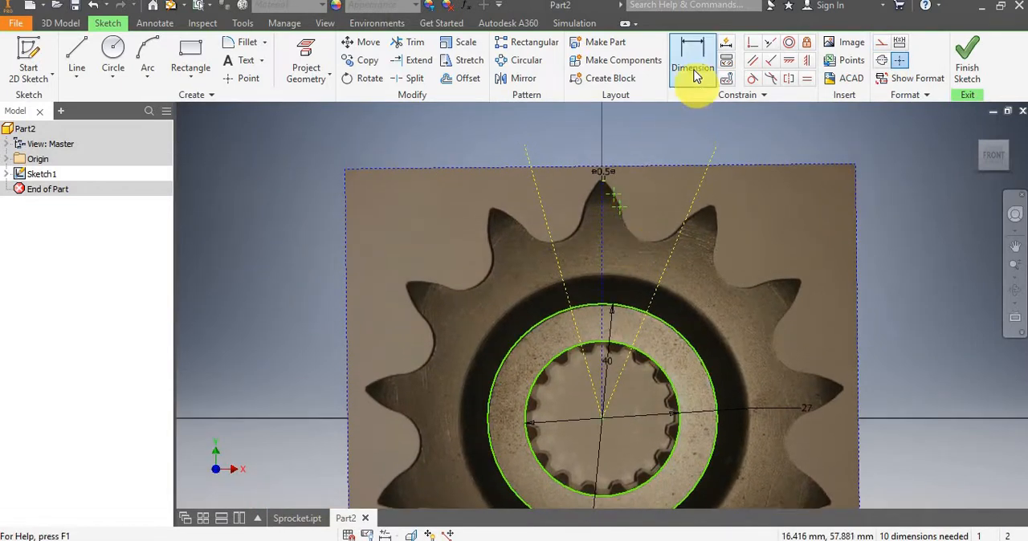
pyautogui.click(559, 272)
pyautogui.click(668, 257)
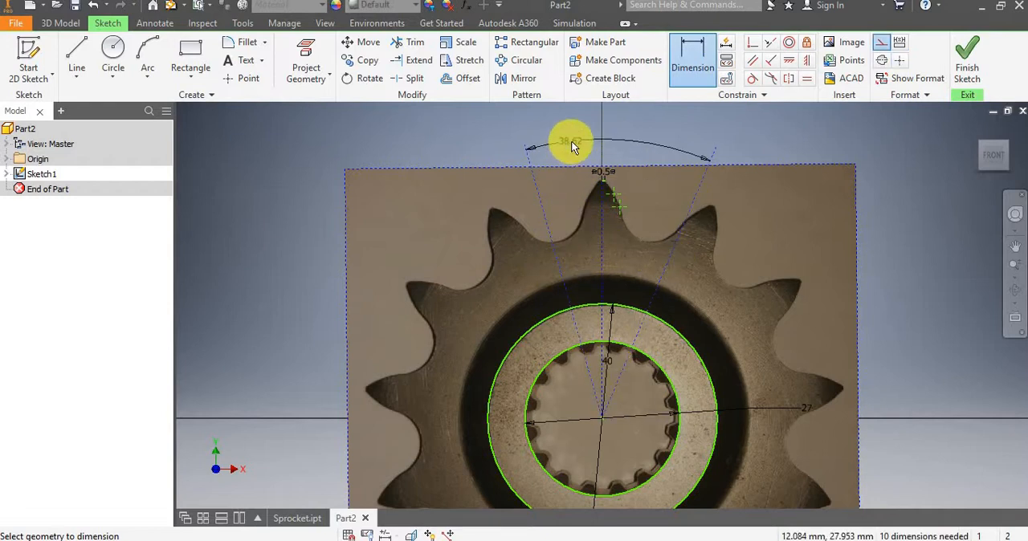
pyautogui.click(571, 141)
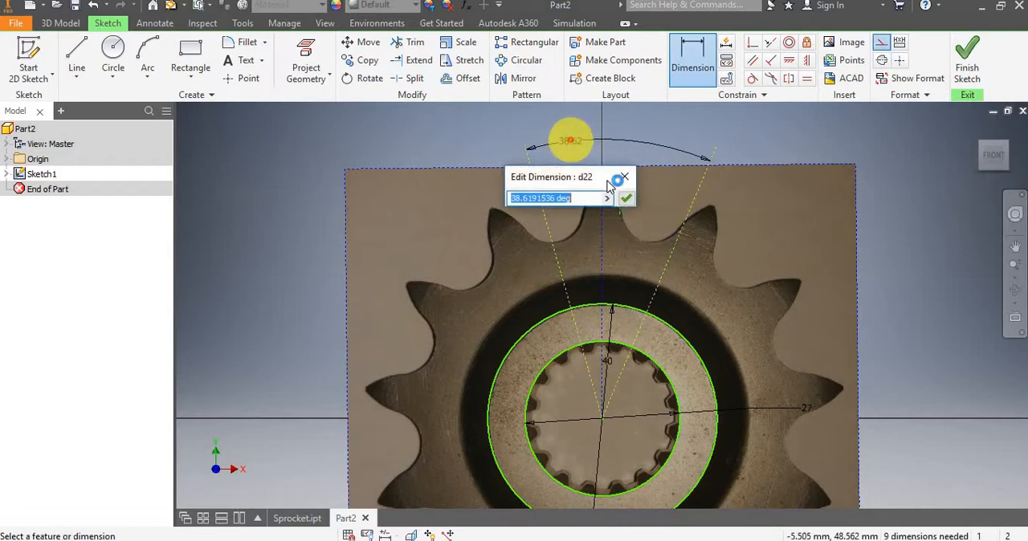
pyautogui.click(627, 198)
# Set the angle between the two slanted construction lines to 360/13, dividing the full circle by the sprocket's tooth count.
pyautogui.scroll(-2, 626, 196)
pyautogui.scroll(3, 626, 198)
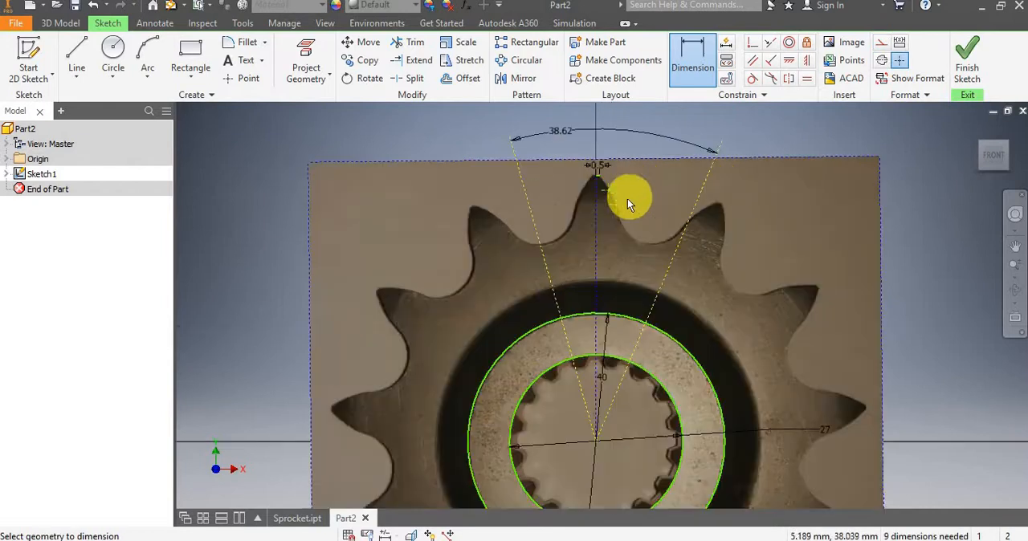
pyautogui.click(588, 202)
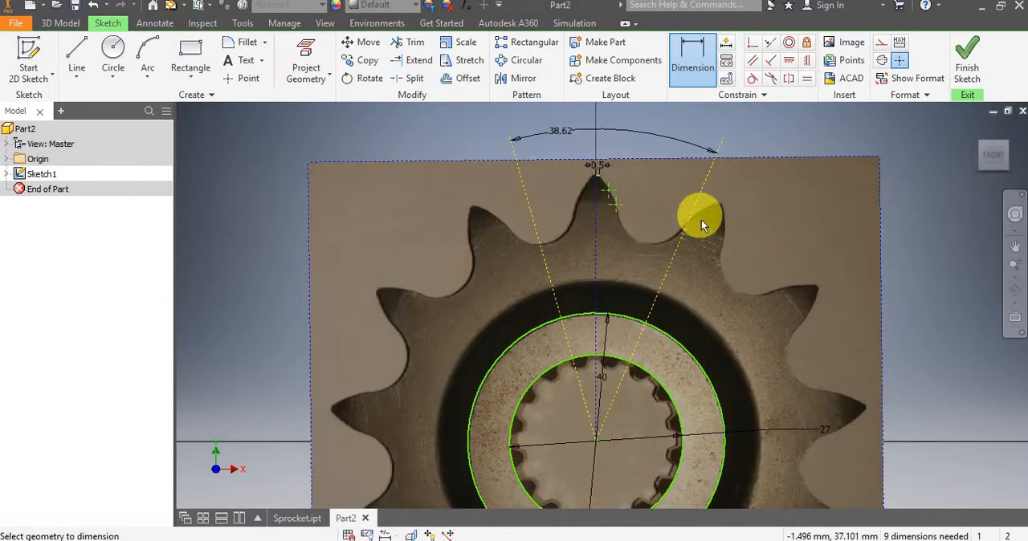
pyautogui.moveTo(815, 438); pyautogui.dragTo(769, 353, button='middle')
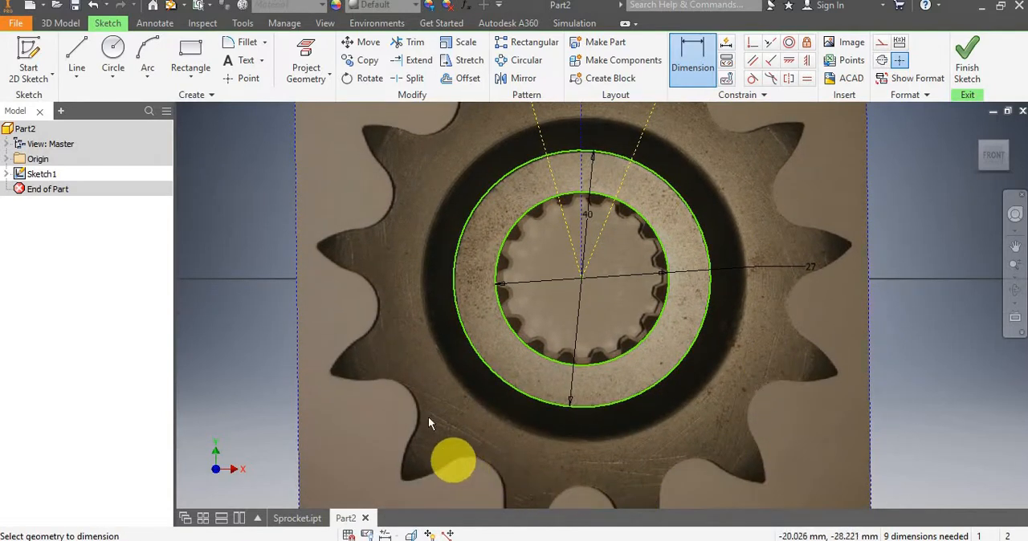
pyautogui.moveTo(399, 163); pyautogui.dragTo(364, 317, button='middle')
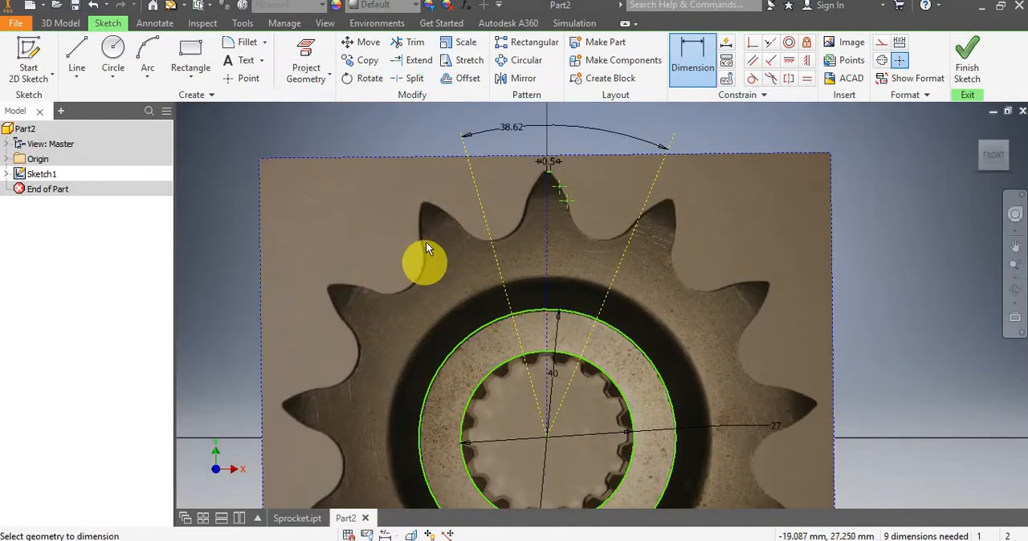
pyautogui.moveTo(498, 152)
pyautogui.mouseDown(button='middle')
pyautogui.moveTo(477, 230)
pyautogui.moveTo(485, 217)
pyautogui.mouseUp(button='middle')
pyautogui.click(490, 213)
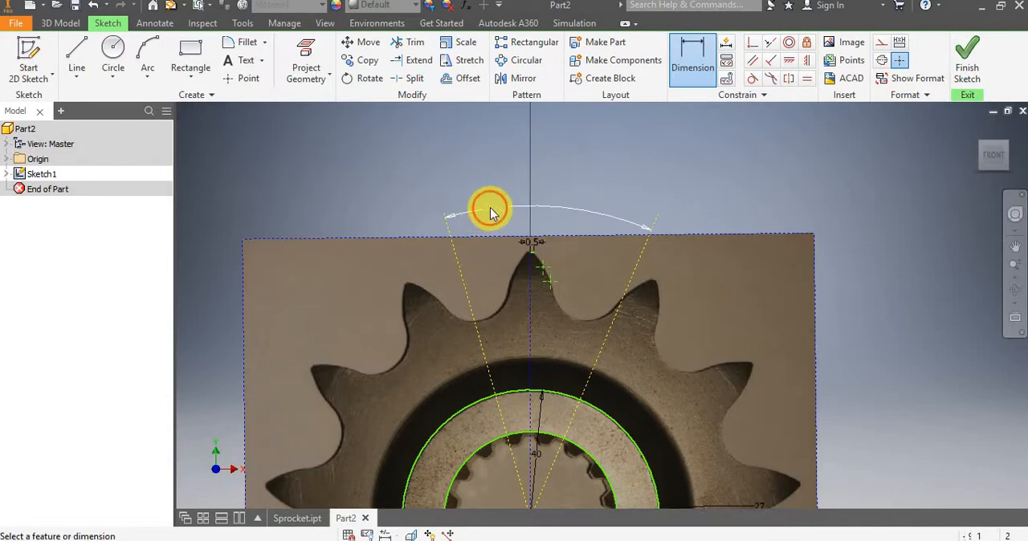
pyautogui.moveTo(508, 266); pyautogui.dragTo(335, 296)
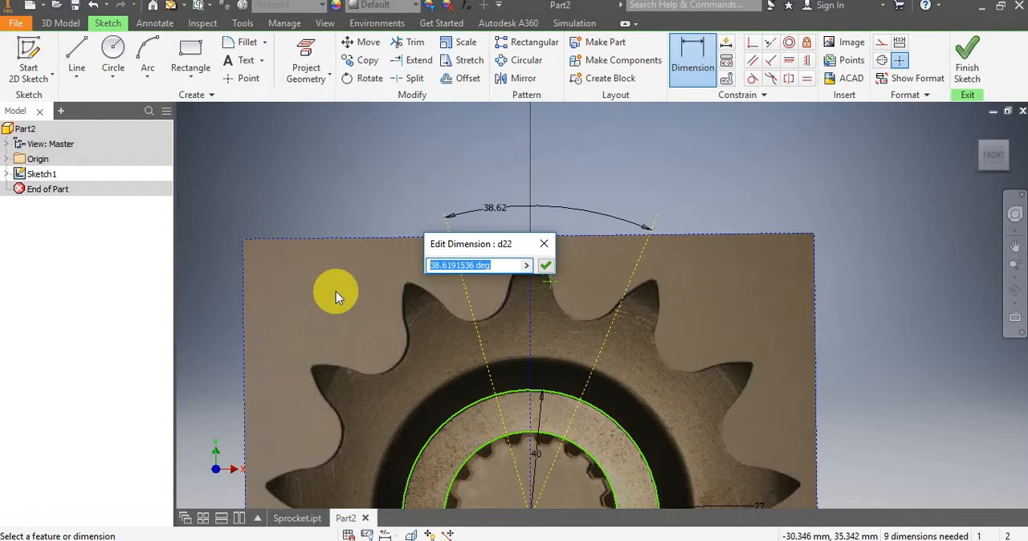
pyautogui.write('360')
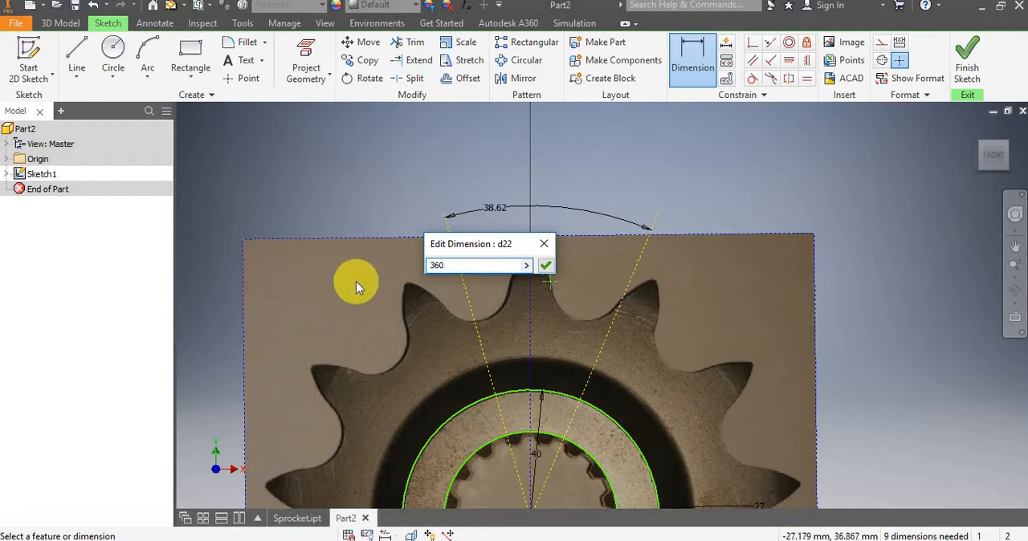
pyautogui.write('/13')
pyautogui.press('Return')
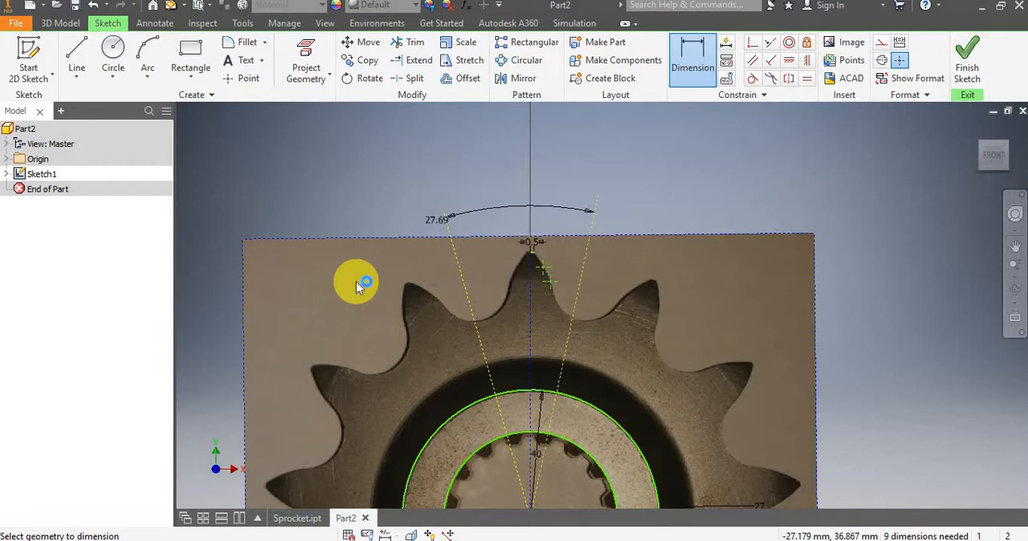
# Dimension the angle between the vertical construction line and the left slanted line as d22/2, half of the full tooth angle.
pyautogui.click(503, 311)
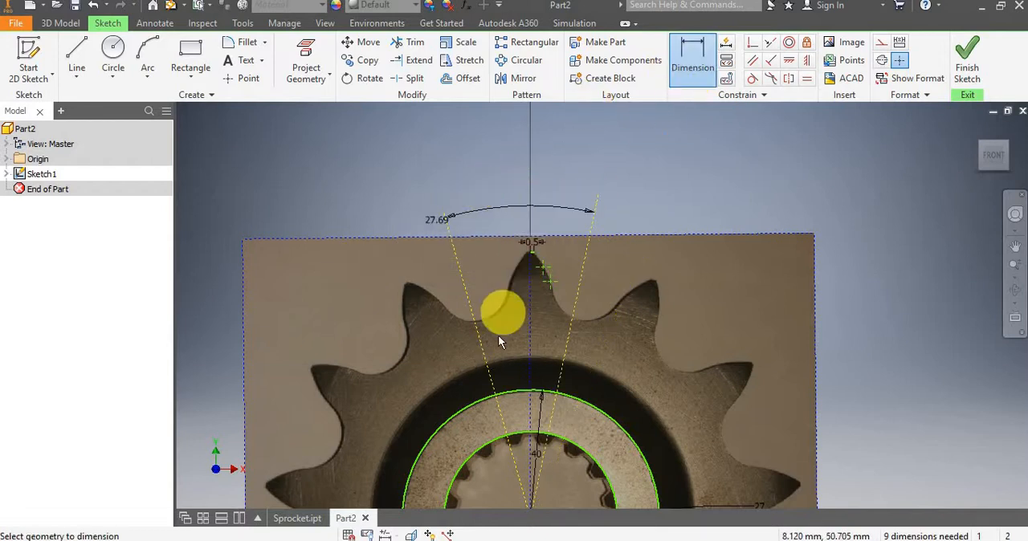
pyautogui.click(530, 299)
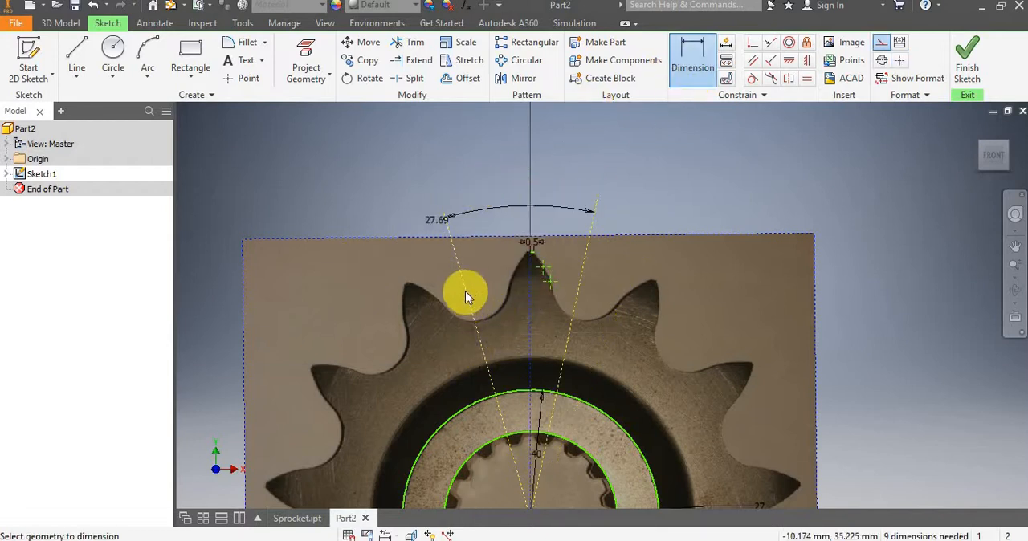
pyautogui.click(466, 291)
pyautogui.click(490, 223)
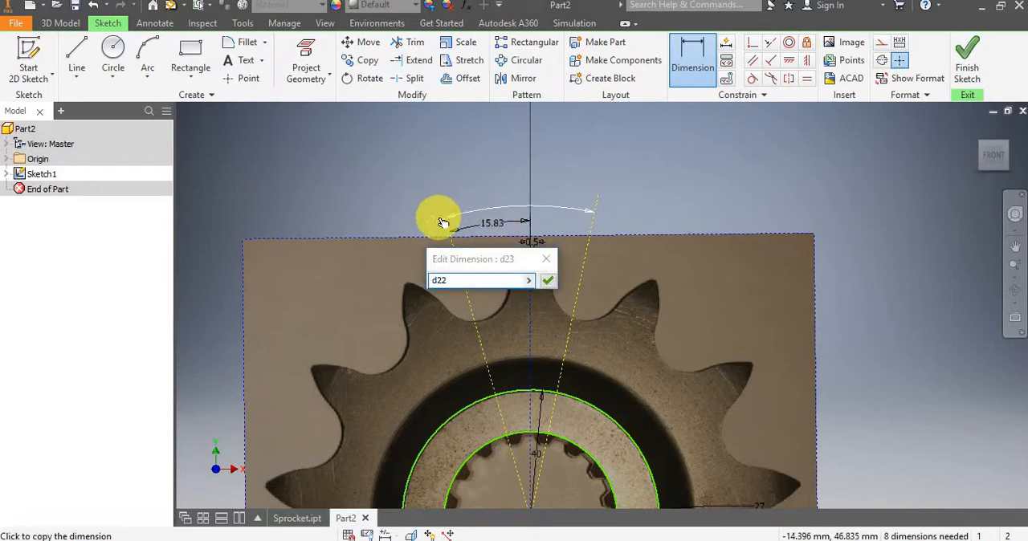
pyautogui.write('d22/2')
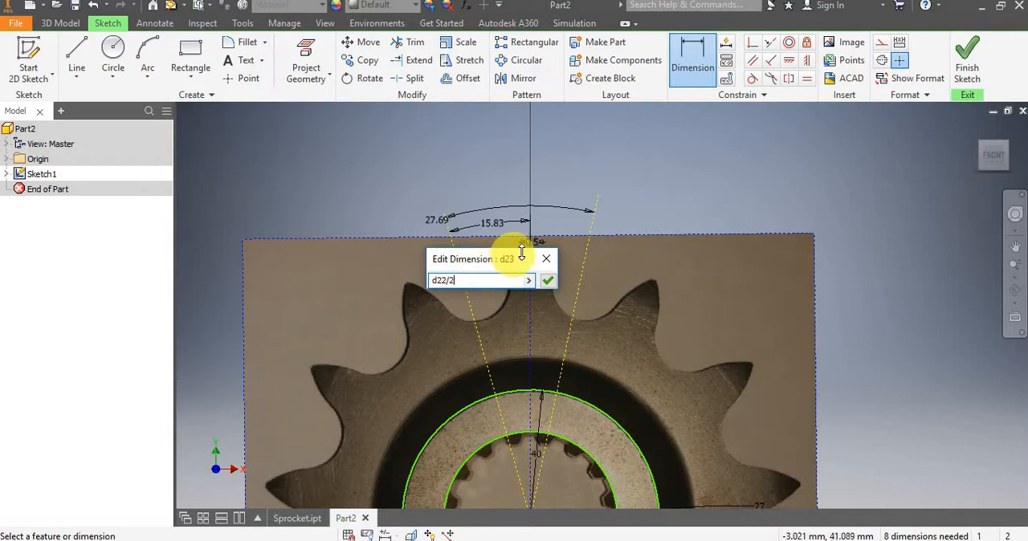
pyautogui.press('Return')
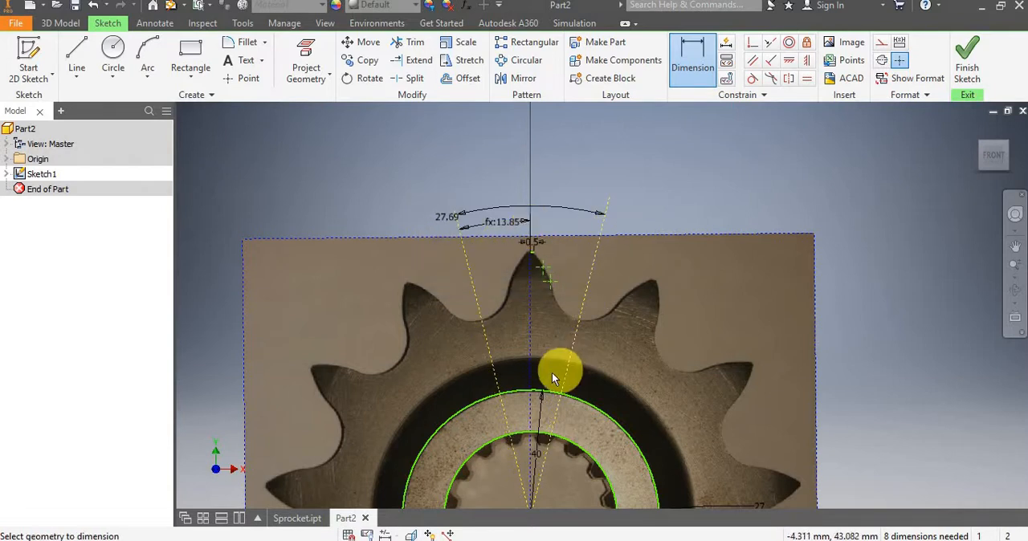
# Place a sketch point on the right slanted construction line where it crosses the root edge of the tooth gap.
pyautogui.scroll(3, 552, 372)
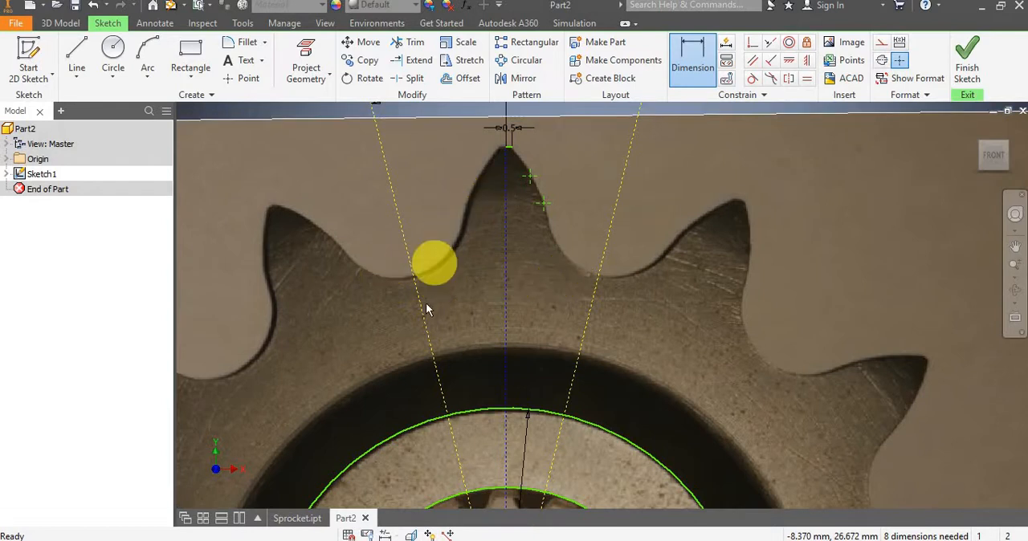
pyautogui.press('Escape')
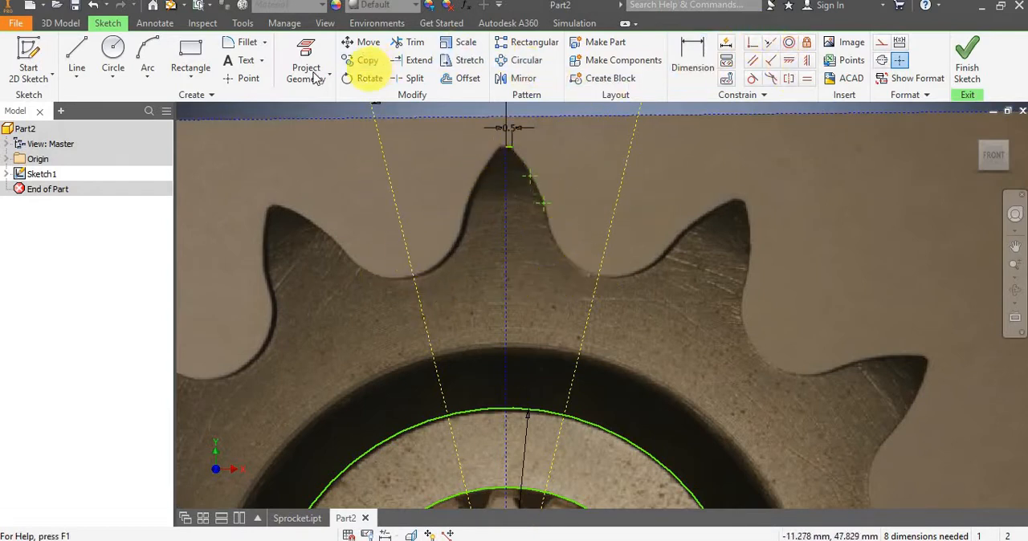
pyautogui.click(250, 78)
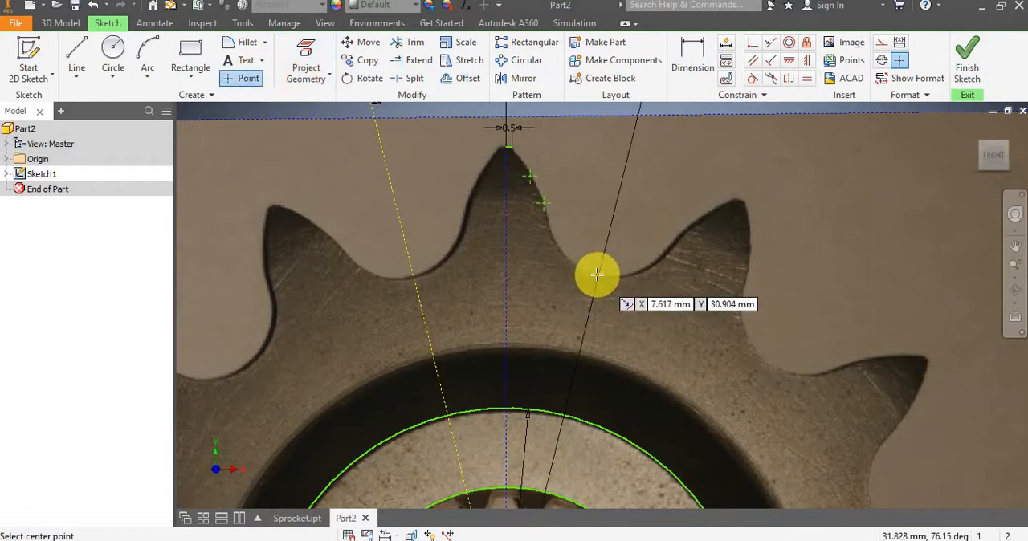
pyautogui.click(599, 275)
pyautogui.press('Escape')
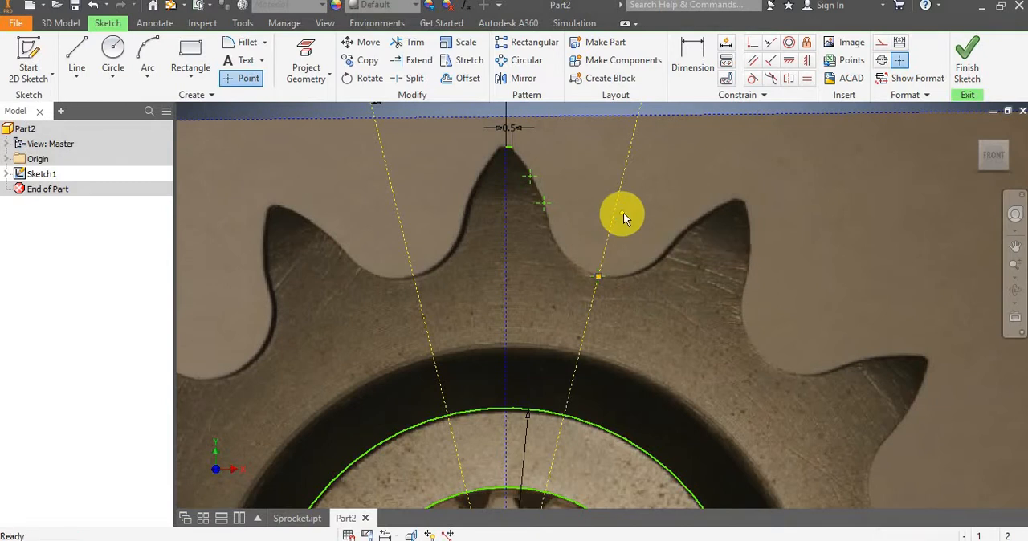
pyautogui.scroll(-3, 586, 221)
pyautogui.scroll(4, 575, 173)
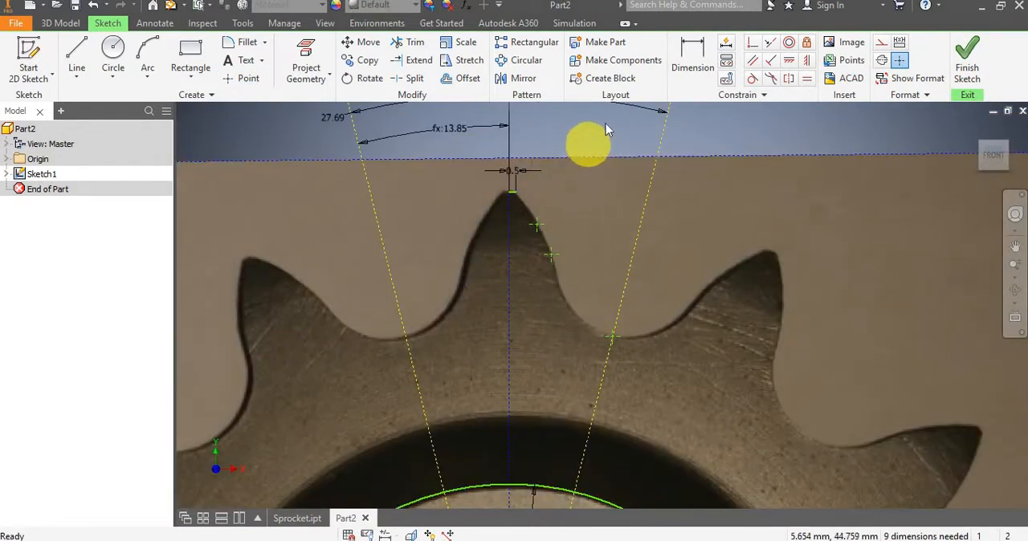
# Draw a three-point arc of about 6.6 mm radius from the tip line's outer end to the upper flank point along the tooth edge.
pyautogui.click(148, 58)
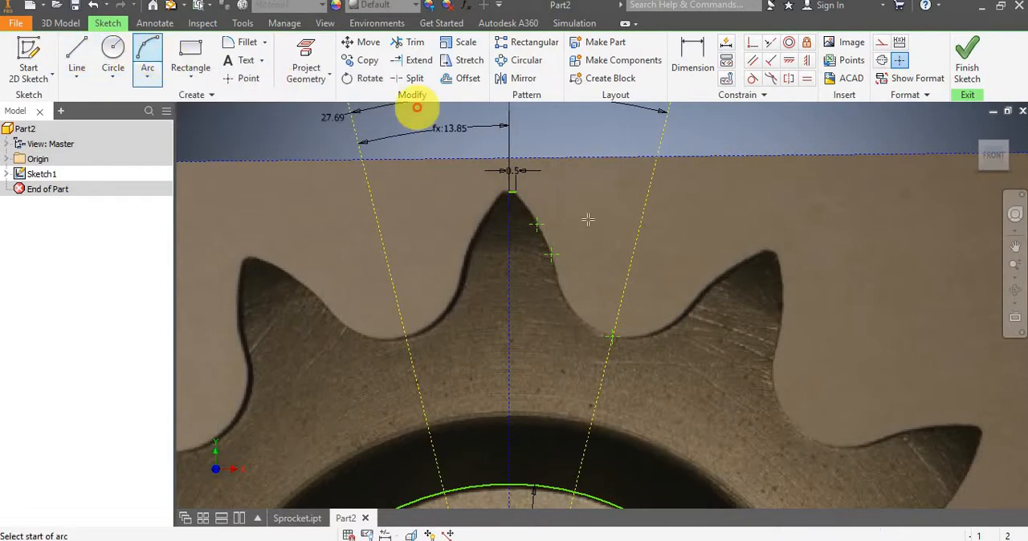
pyautogui.scroll(4, 530, 193)
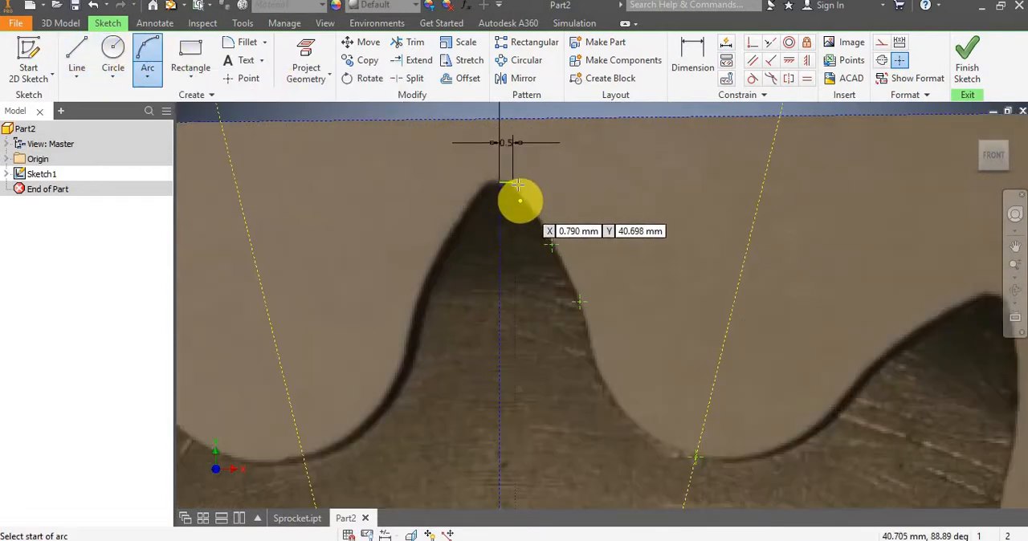
pyautogui.click(506, 180)
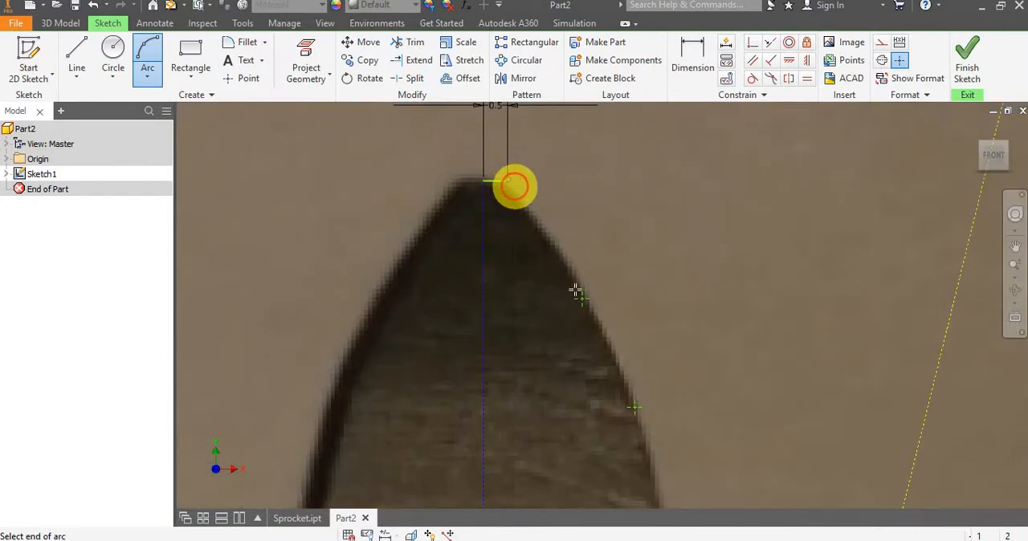
pyautogui.click(581, 298)
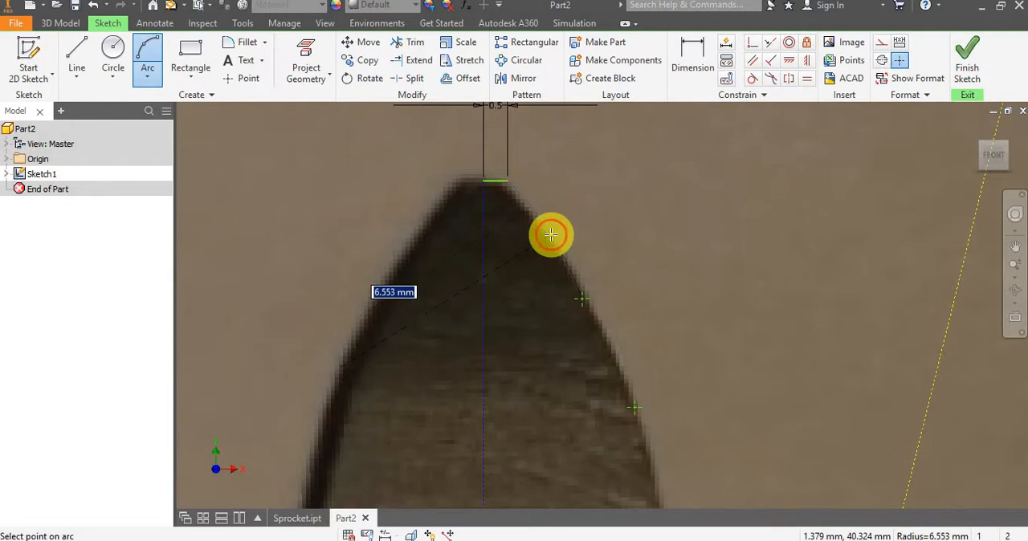
pyautogui.click(551, 235)
pyautogui.press('Escape')
pyautogui.scroll(-2, 615, 265)
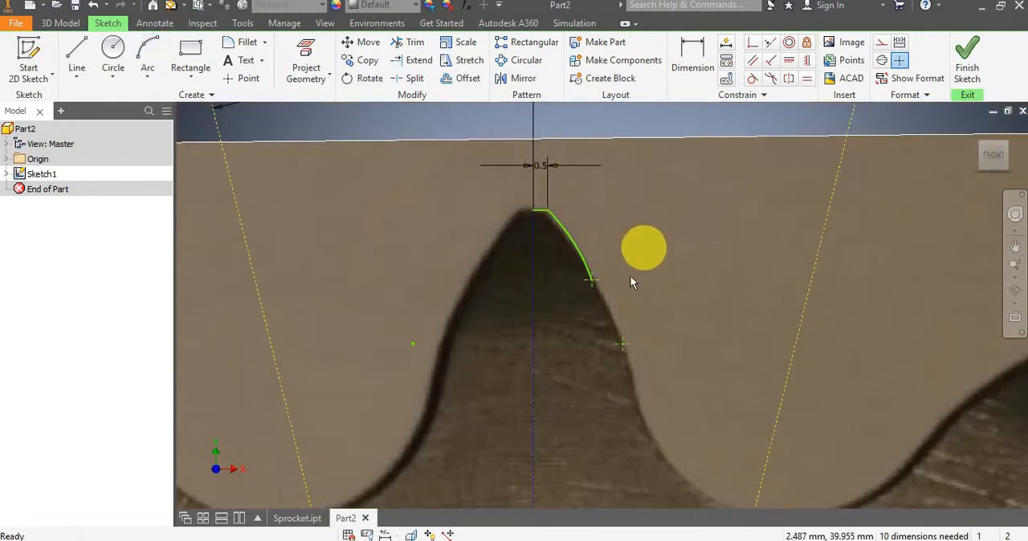
pyautogui.scroll(-4, 626, 280)
pyautogui.scroll(5, 620, 277)
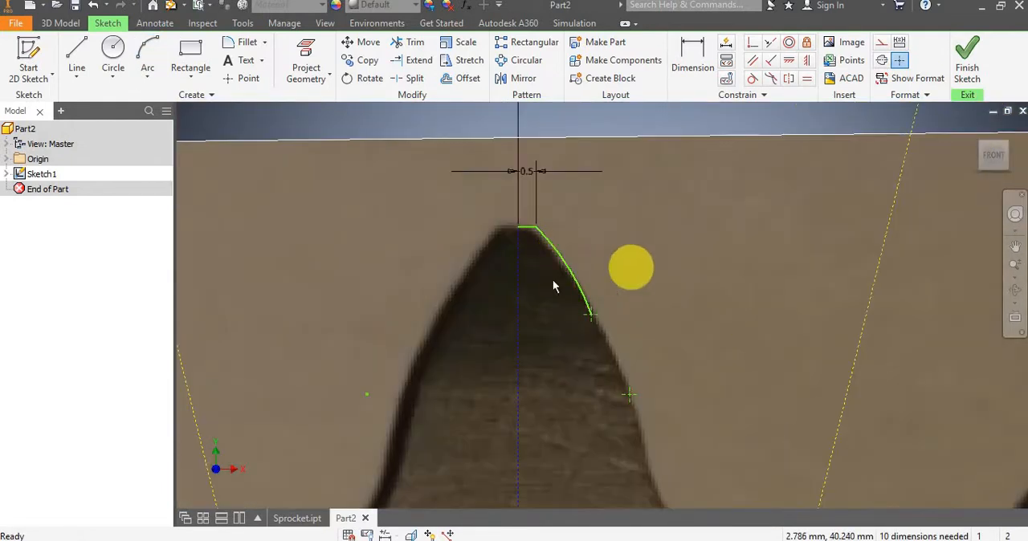
pyautogui.scroll(-2, 598, 317)
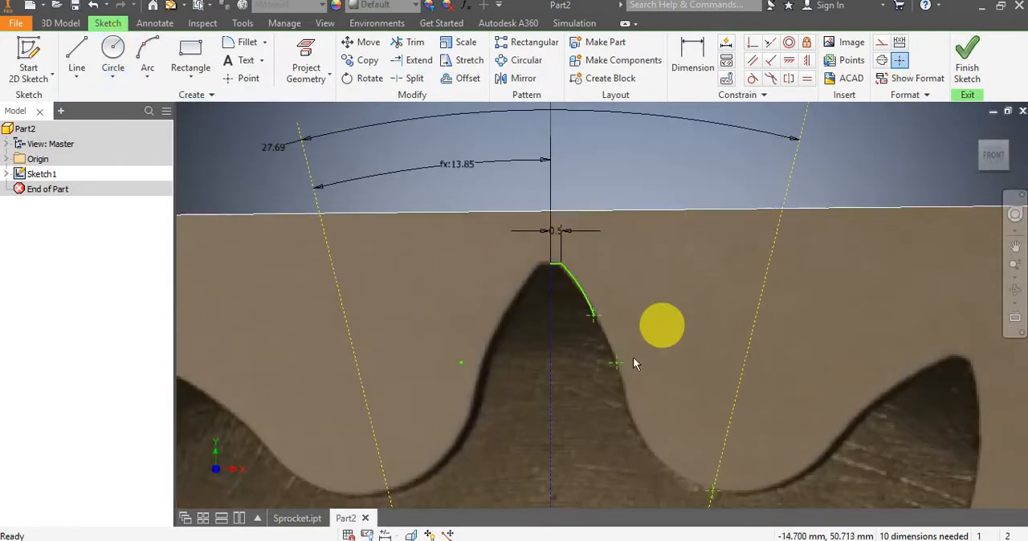
pyautogui.scroll(2, 622, 318)
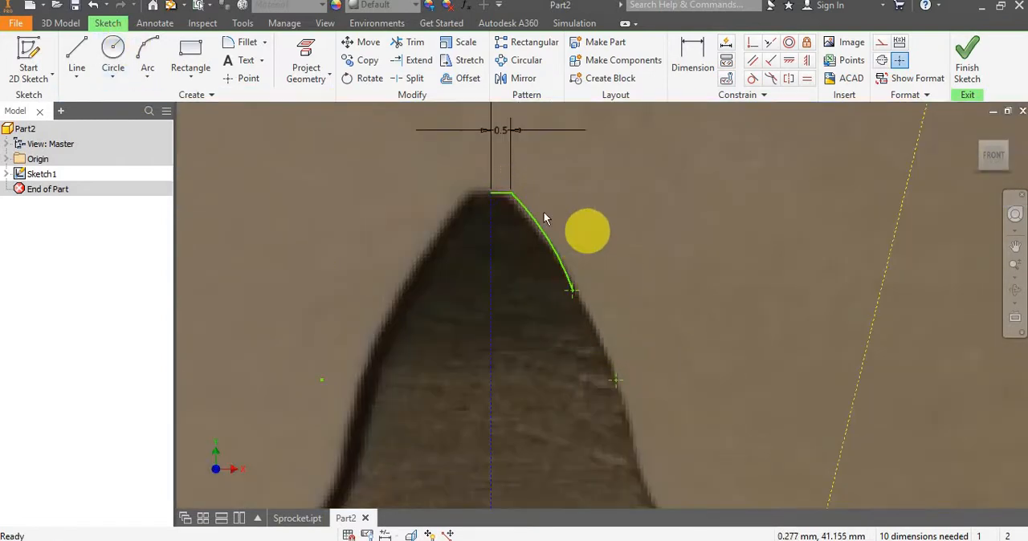
pyautogui.scroll(-4, 456, 195)
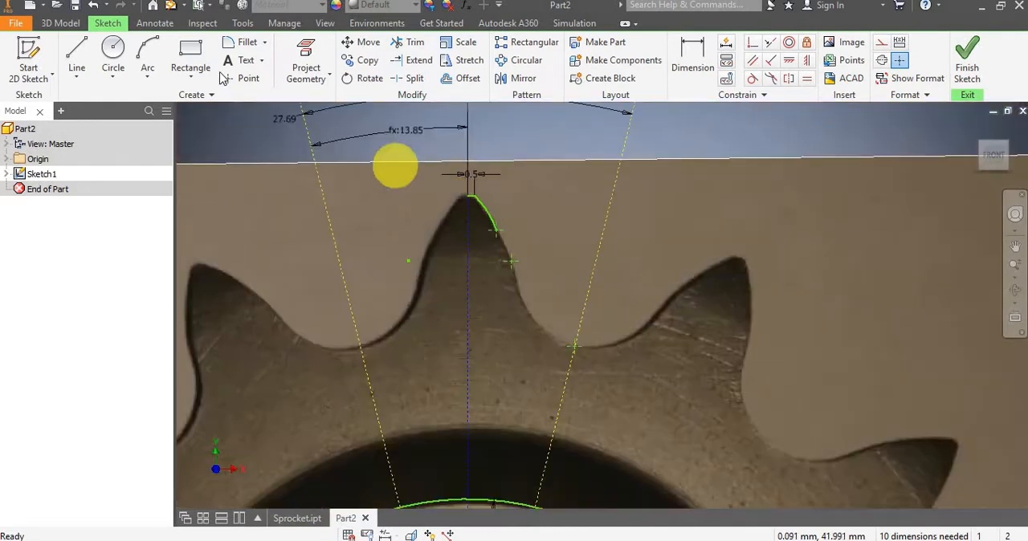
# Draw a second three-point arc between the upper and lower flank points, following the tooth's edge in the photo.
pyautogui.click(146, 55)
pyautogui.scroll(5, 485, 255)
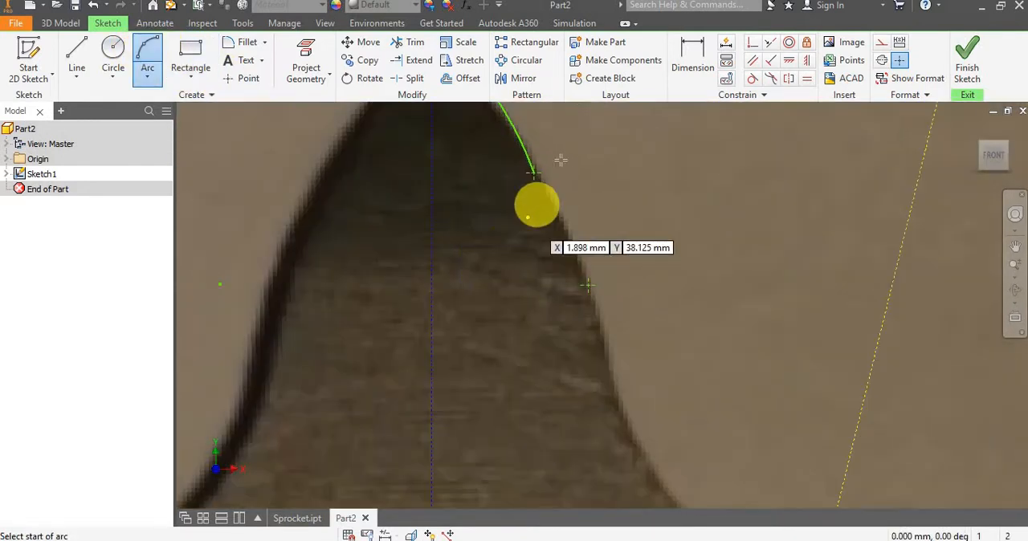
pyautogui.click(531, 172)
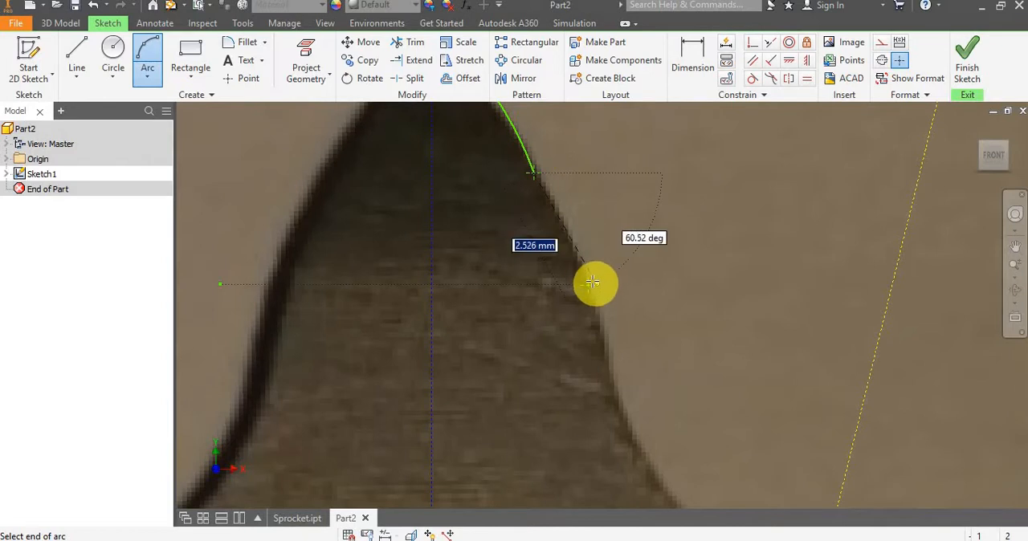
pyautogui.click(589, 284)
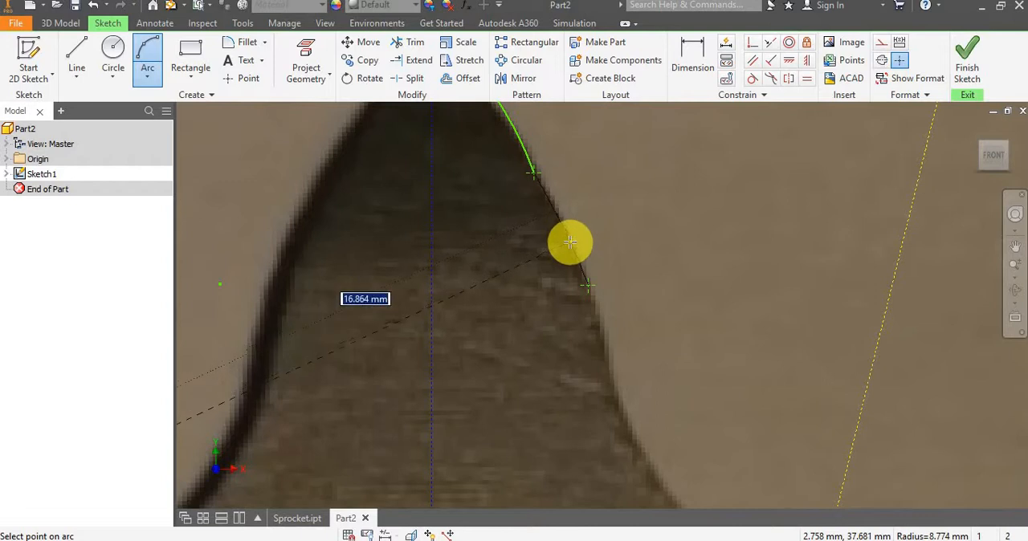
pyautogui.click(570, 242)
pyautogui.press('Escape')
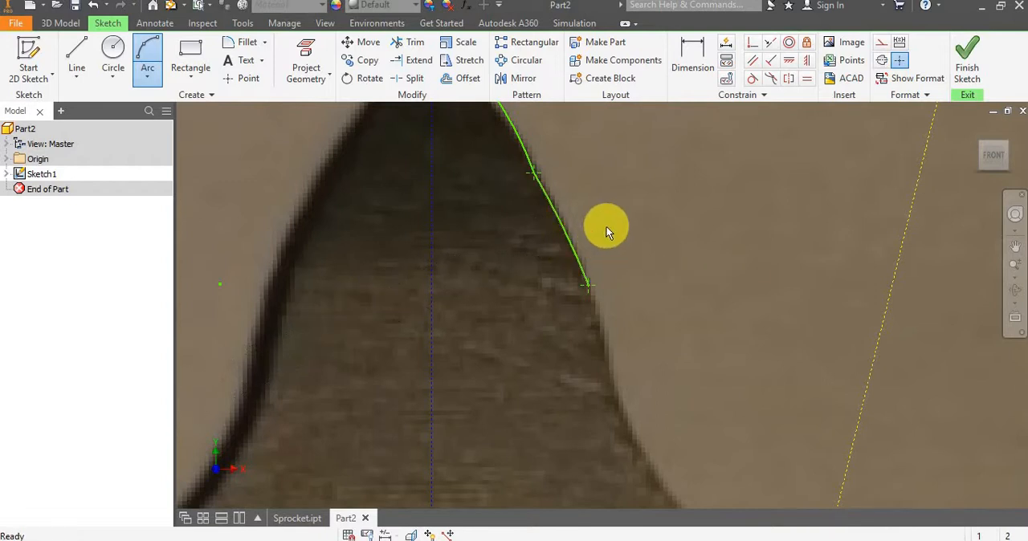
pyautogui.scroll(-5, 605, 226)
pyautogui.scroll(5, 611, 221)
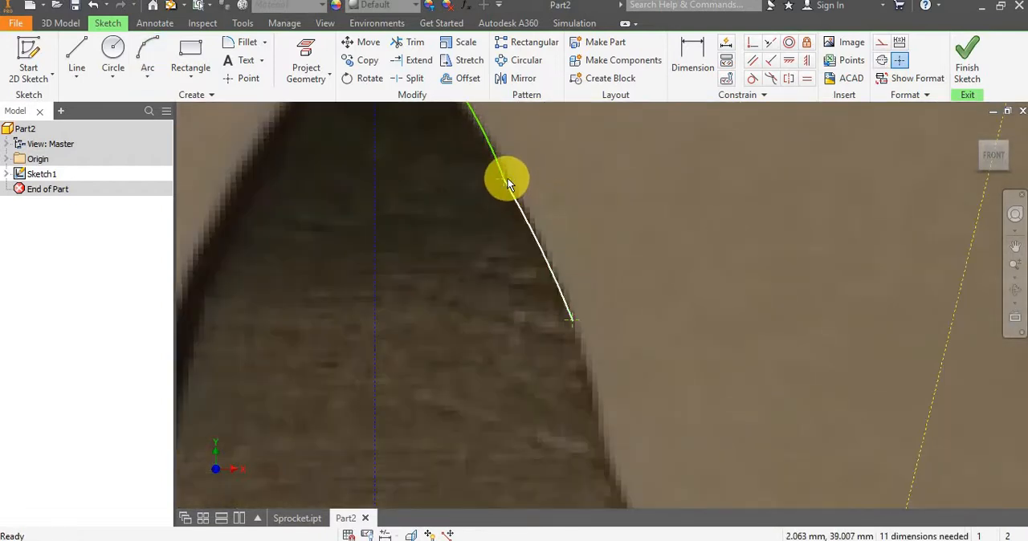
# Move the joint of the two flank arcs outward onto the tooth edge, and extend the second arc's lower end further down the flank.
pyautogui.moveTo(504, 178); pyautogui.dragTo(511, 176)
pyautogui.scroll(-4, 594, 224)
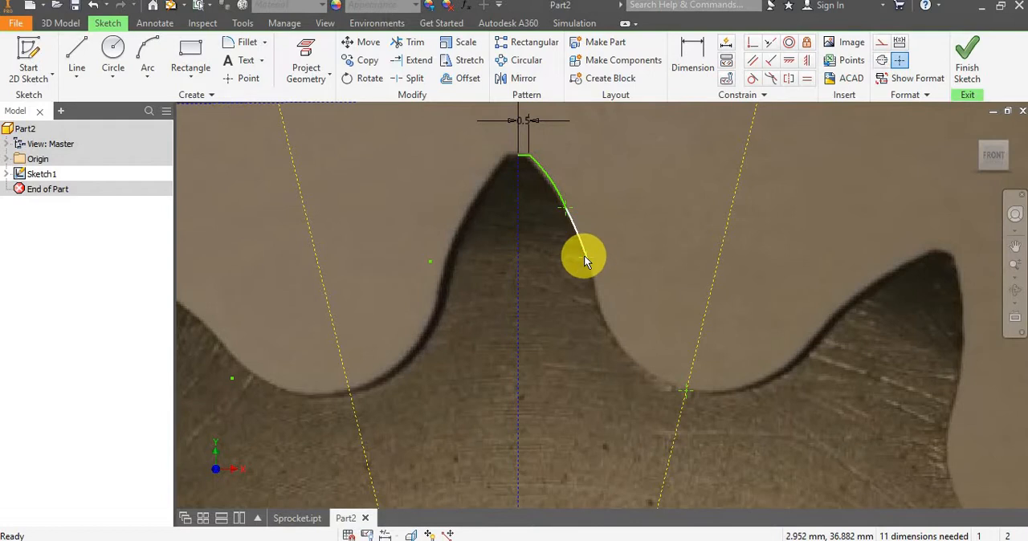
pyautogui.moveTo(587, 256); pyautogui.dragTo(594, 281)
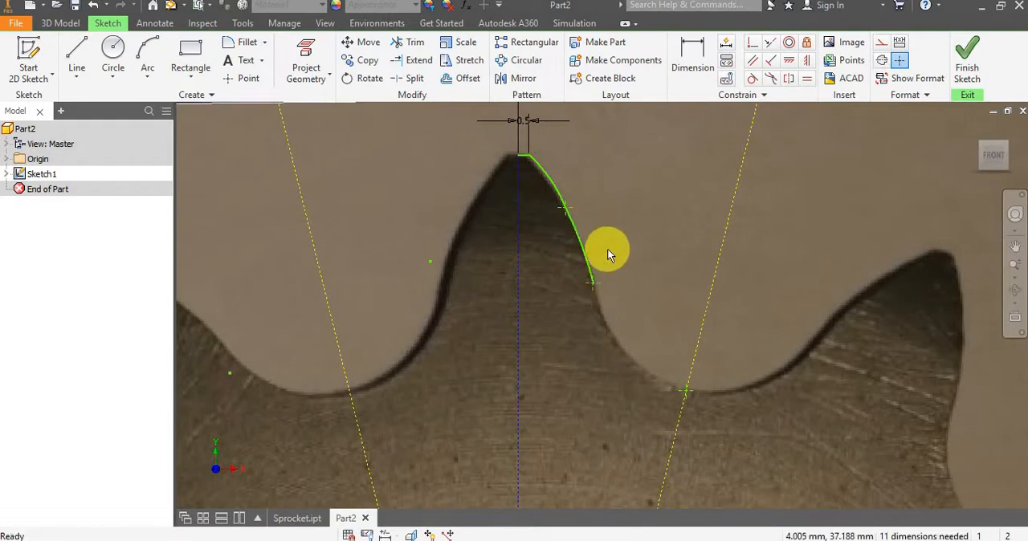
pyautogui.scroll(3, 606, 248)
pyautogui.scroll(-2, 606, 248)
pyautogui.scroll(3, 560, 189)
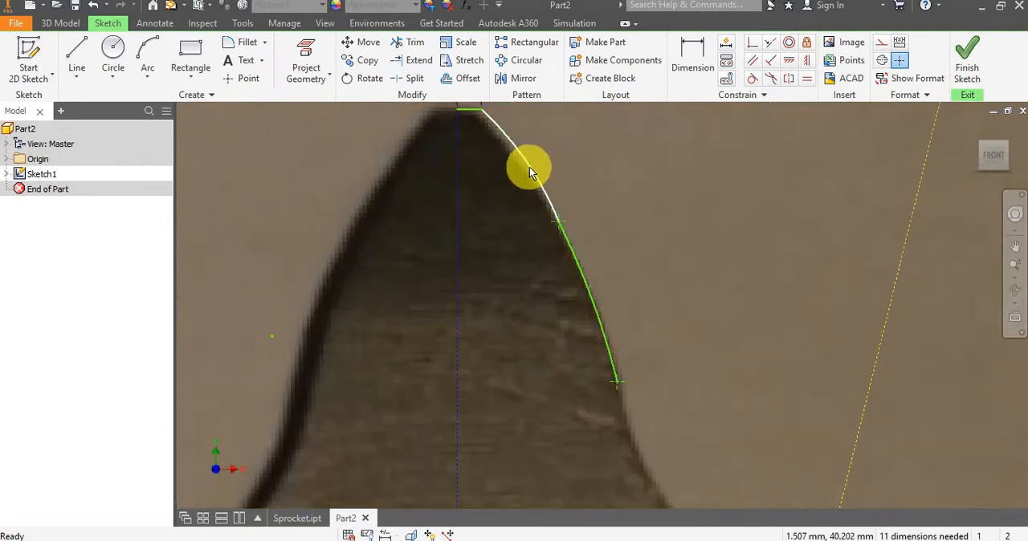
# Adjust the upper flank arc's bulge so its curve matches the photographed edge near the tooth tip.
pyautogui.moveTo(521, 170); pyautogui.dragTo(530, 169)
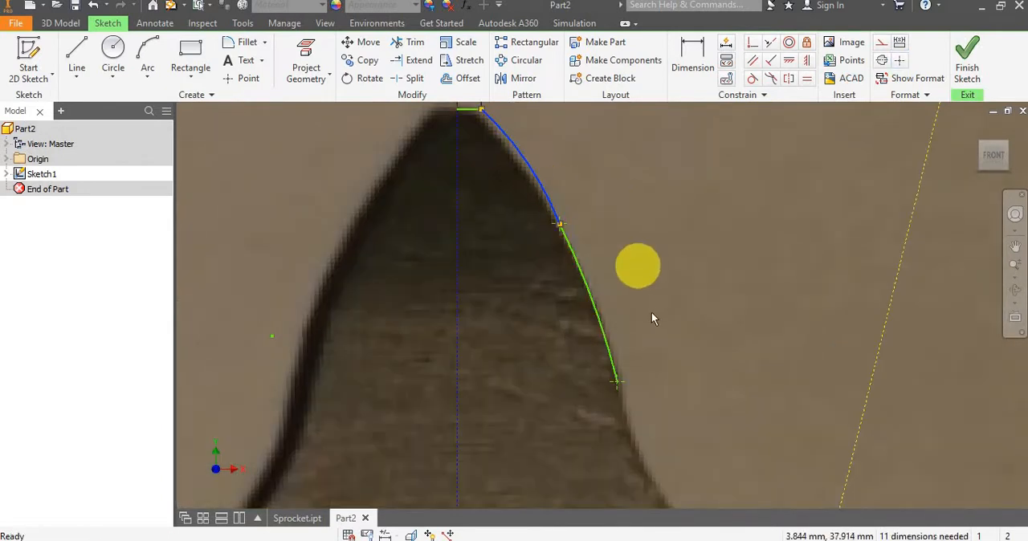
pyautogui.scroll(-3, 607, 252)
pyautogui.scroll(3, 570, 196)
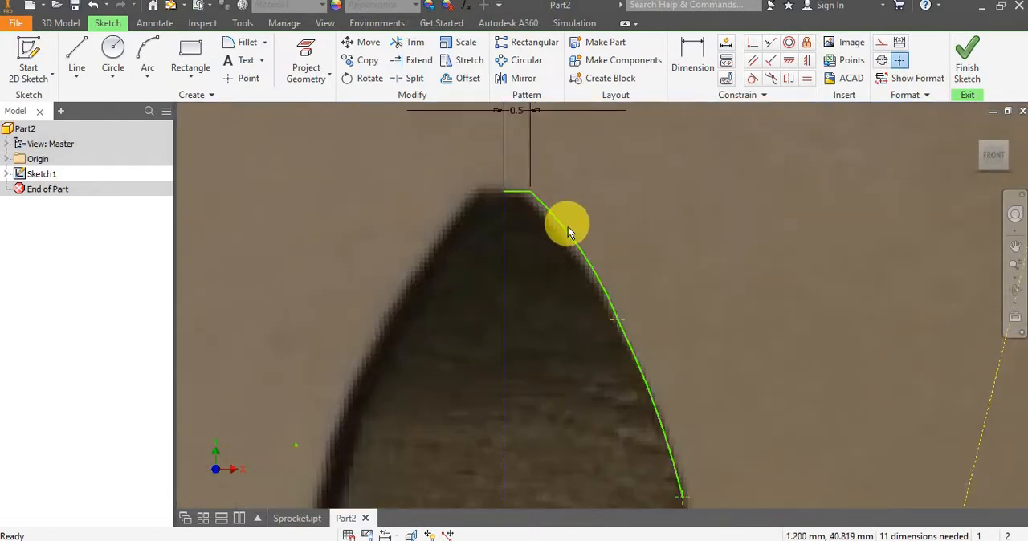
pyautogui.moveTo(562, 227); pyautogui.dragTo(547, 228)
pyautogui.scroll(-3, 594, 223)
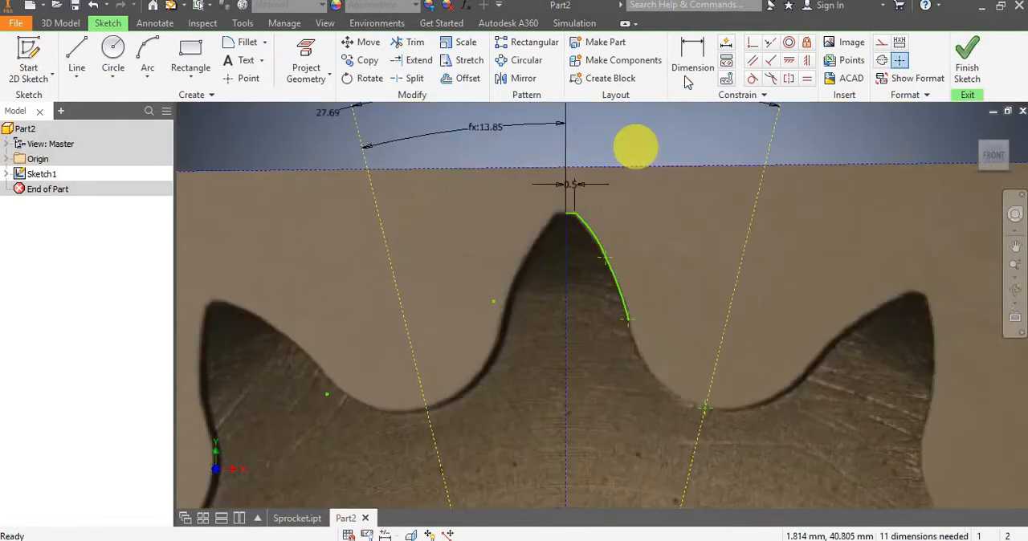
# Dimension the vertical distance from the sprocket's centre to the top tooth's tip, accepting the proposed value.
pyautogui.click(690, 63)
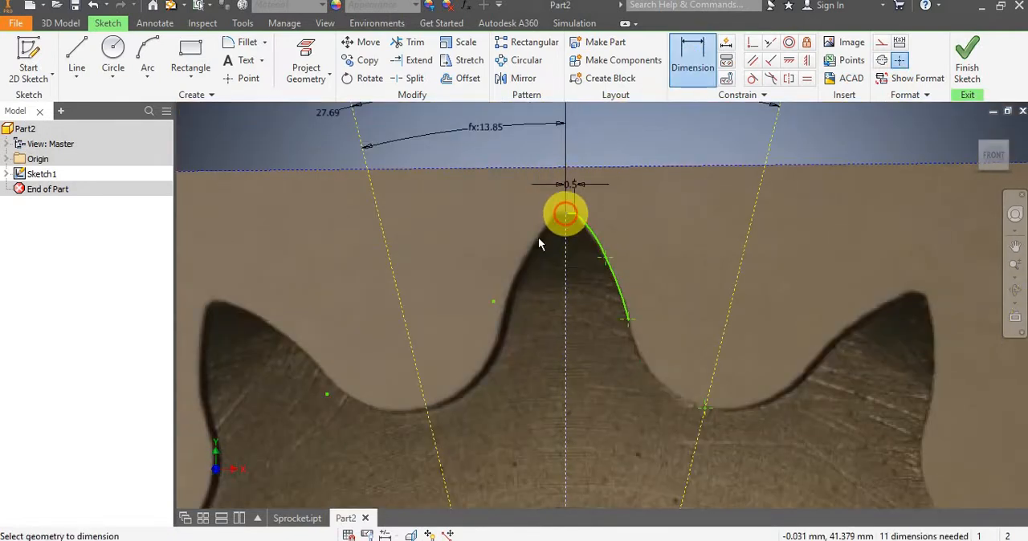
pyautogui.scroll(-5, 538, 238)
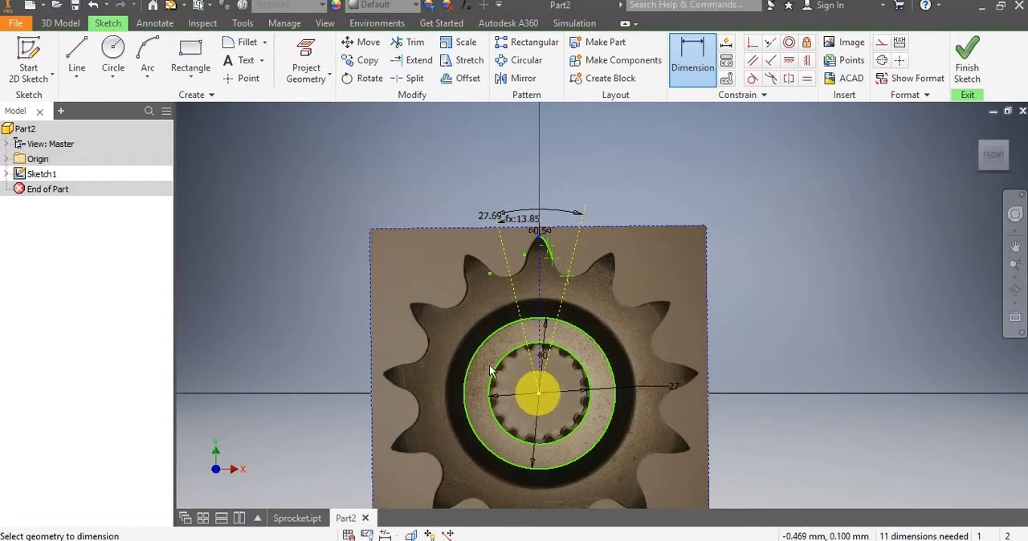
pyautogui.click(479, 338)
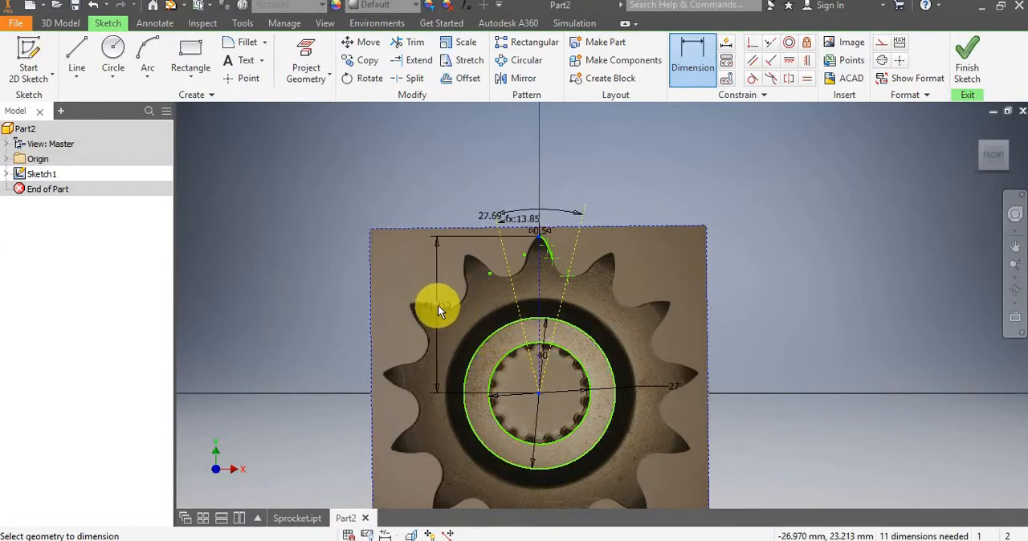
pyautogui.click(438, 305)
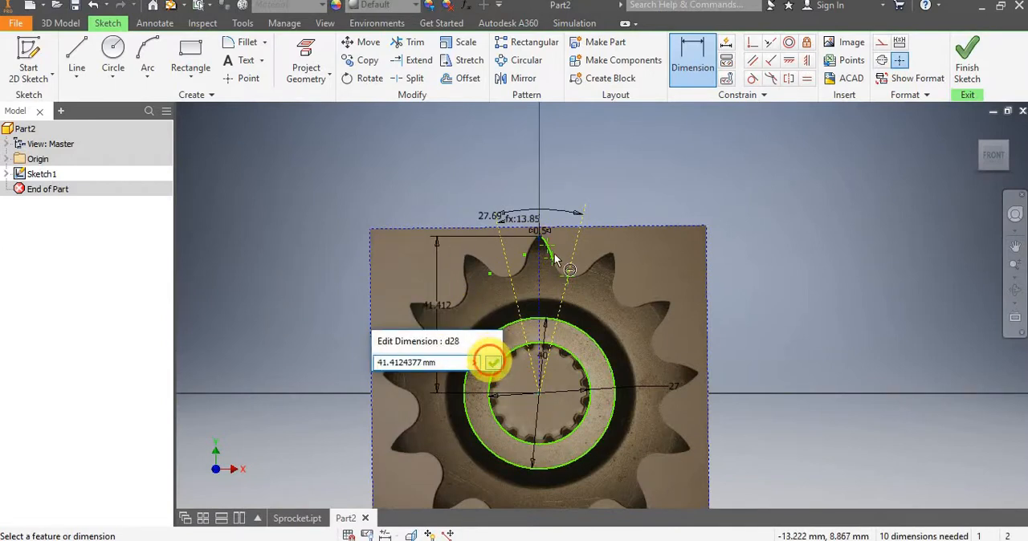
pyautogui.scroll(8, 541, 245)
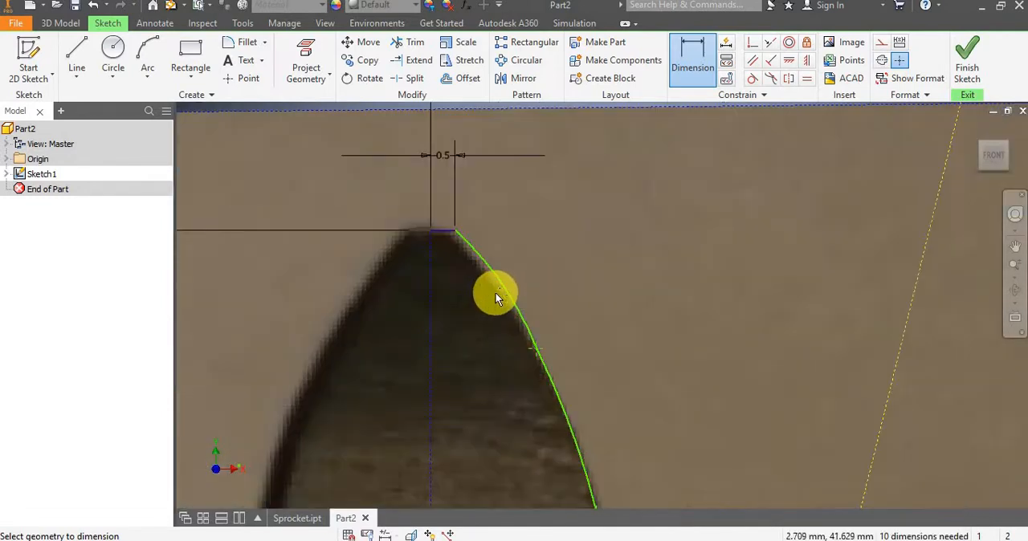
pyautogui.press('Escape')
# Draw a three-point arc of about 6.4 mm radius from the flank's lower end to the root point on the right slanted construction line.
pyautogui.scroll(-3, 527, 280)
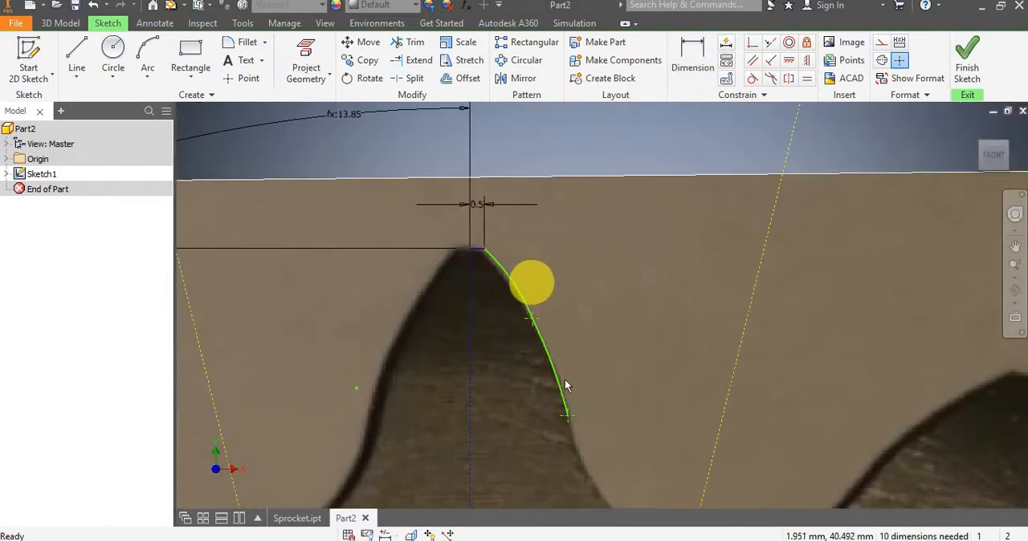
pyautogui.moveTo(572, 395); pyautogui.dragTo(468, 252, button='middle')
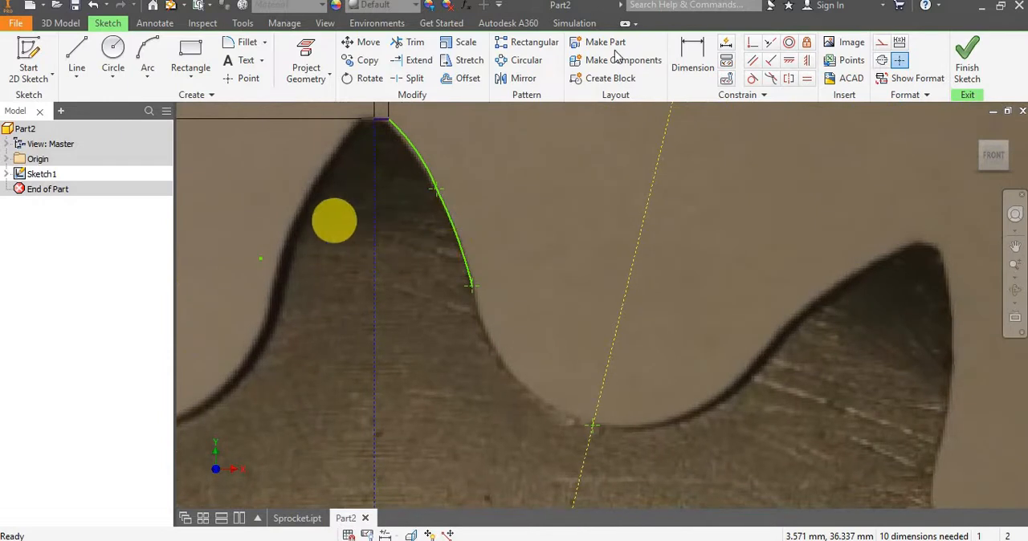
pyautogui.click(147, 50)
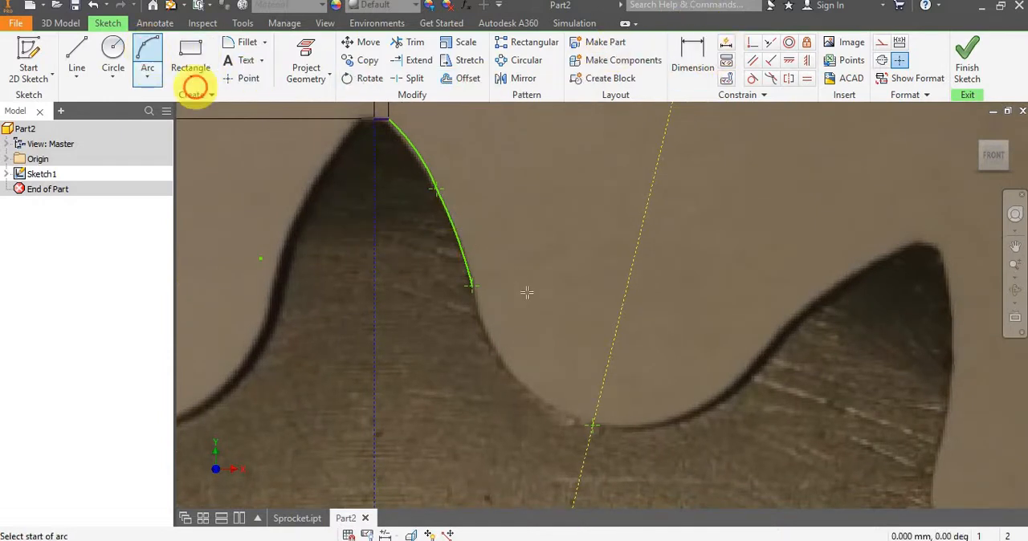
pyautogui.click(472, 287)
pyautogui.click(592, 425)
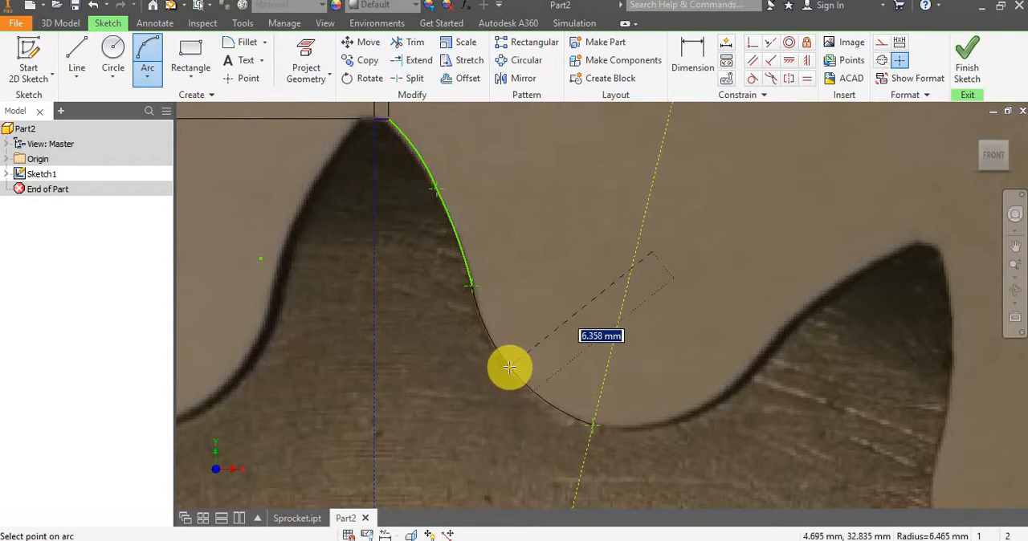
pyautogui.click(509, 367)
pyautogui.press('Escape')
pyautogui.scroll(-5, 471, 287)
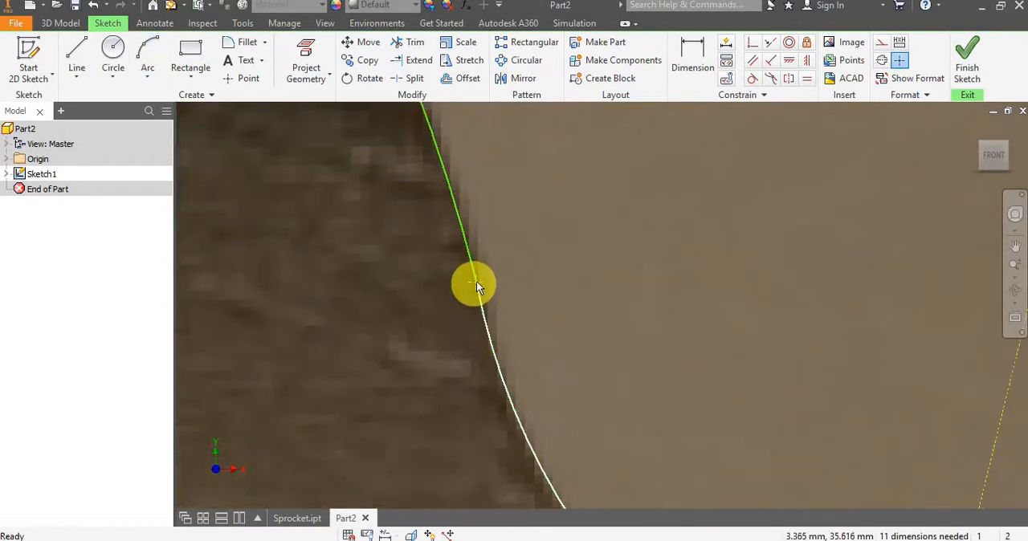
# Move the joint of the flank and root arcs onto the tooth edge, and reshape the root arc to follow the photo.
pyautogui.moveTo(483, 279); pyautogui.dragTo(490, 276)
pyautogui.scroll(4, 539, 270)
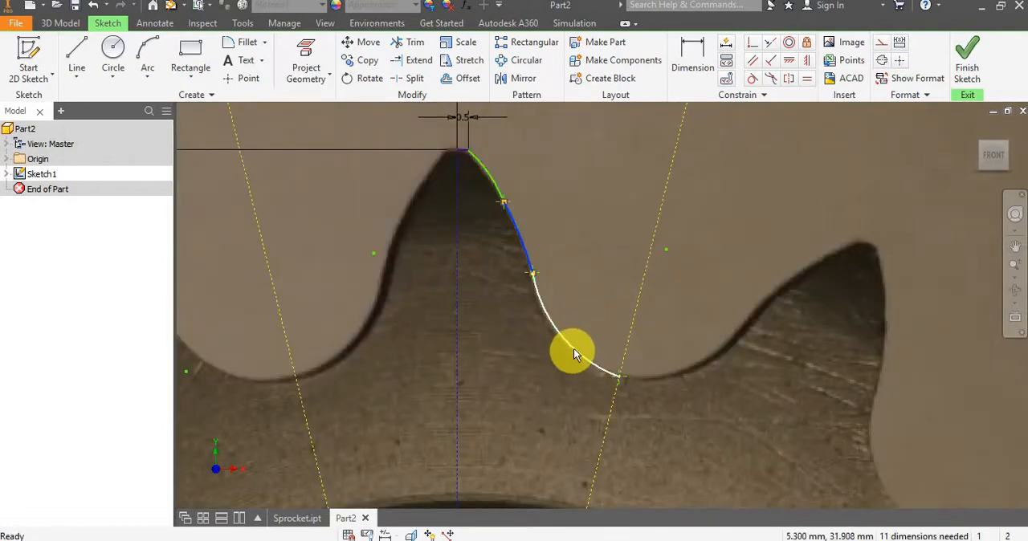
pyautogui.scroll(-4, 572, 351)
pyautogui.click(560, 353)
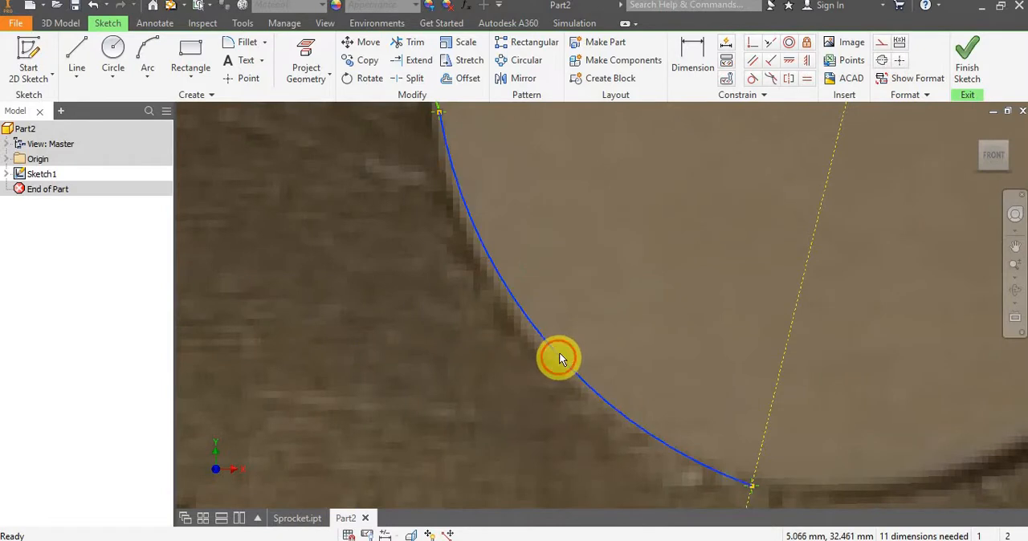
pyautogui.moveTo(549, 357); pyautogui.dragTo(554, 354)
pyautogui.scroll(5, 683, 280)
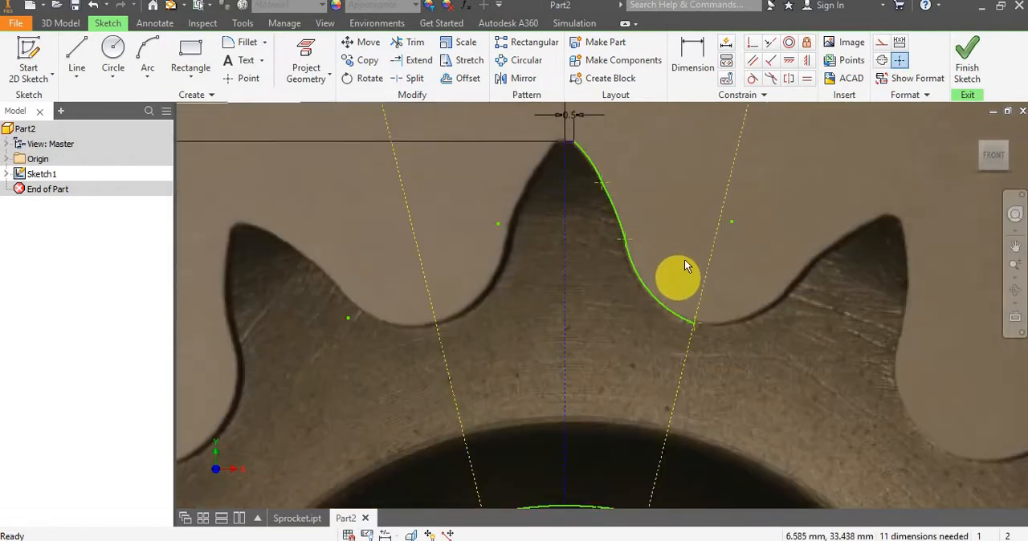
pyautogui.scroll(2, 691, 217)
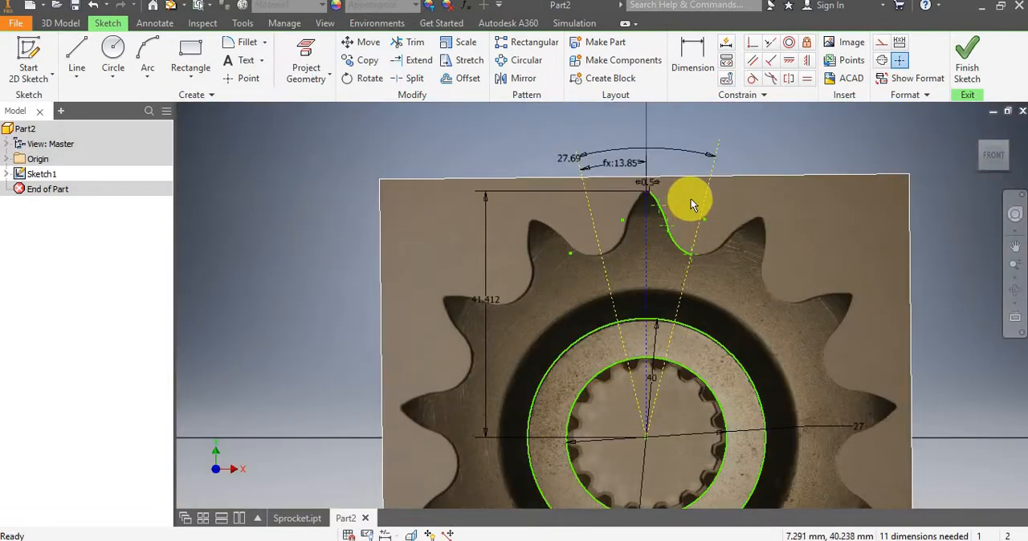
pyautogui.scroll(-3, 691, 205)
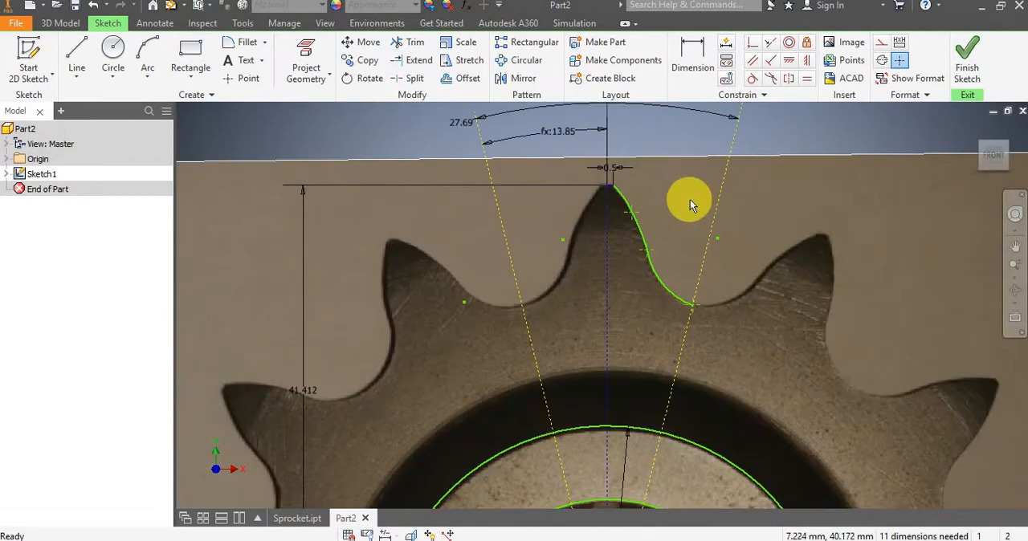
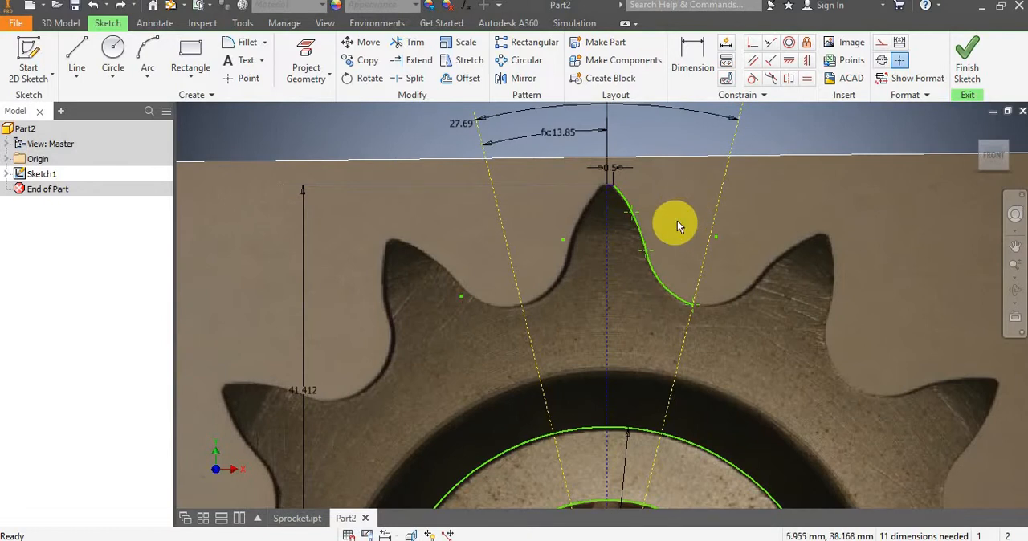
# Undo the root arc between the flank arc's lower end and the right slanted construction line.
pyautogui.hotkey('ctrl', 'z')
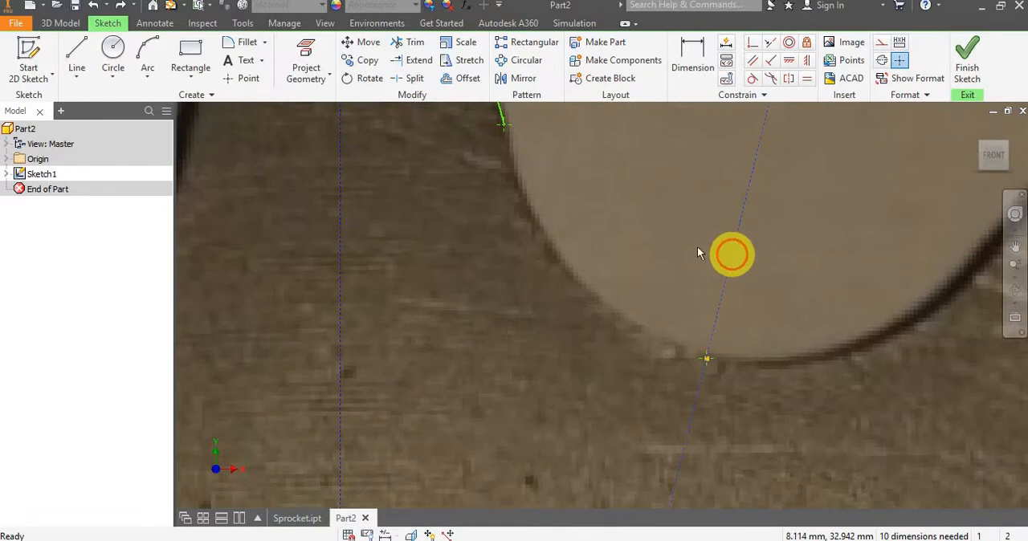
pyautogui.click(732, 255)
pyautogui.scroll(-6, 670, 253)
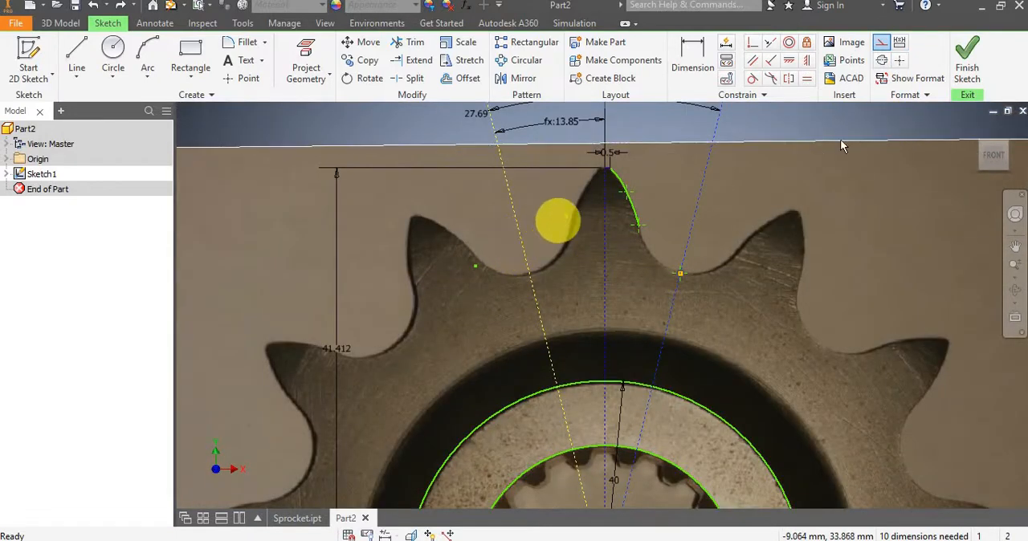
pyautogui.click(899, 60)
pyautogui.scroll(-3, 638, 241)
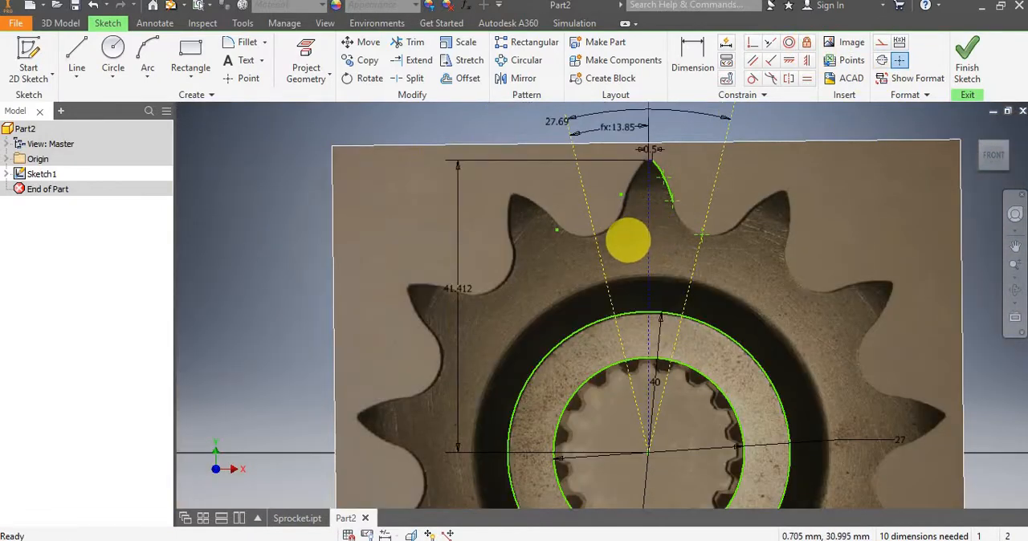
# Constrain the lower end of the slanted construction lines coincident with the sprocket's centre.
pyautogui.click(596, 254)
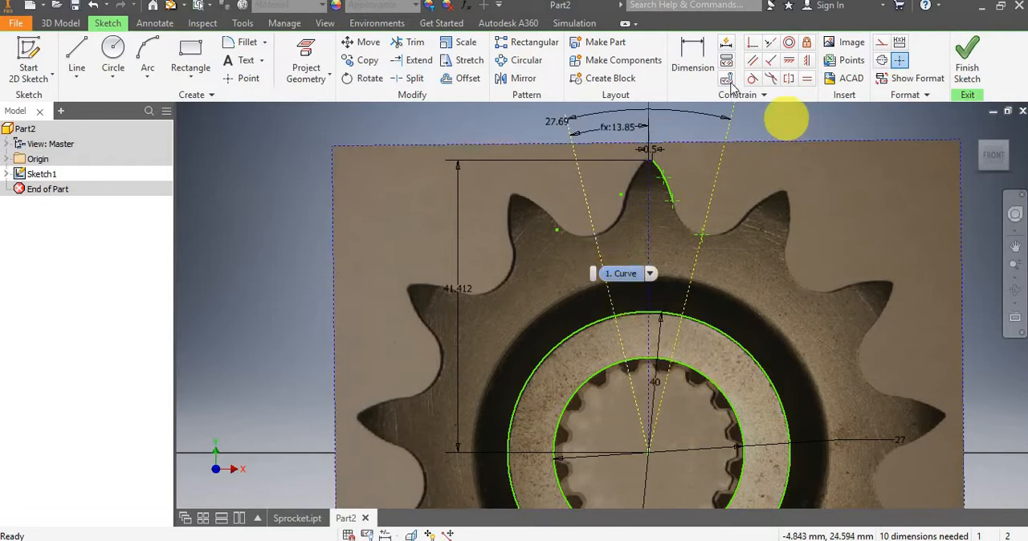
pyautogui.click(649, 456)
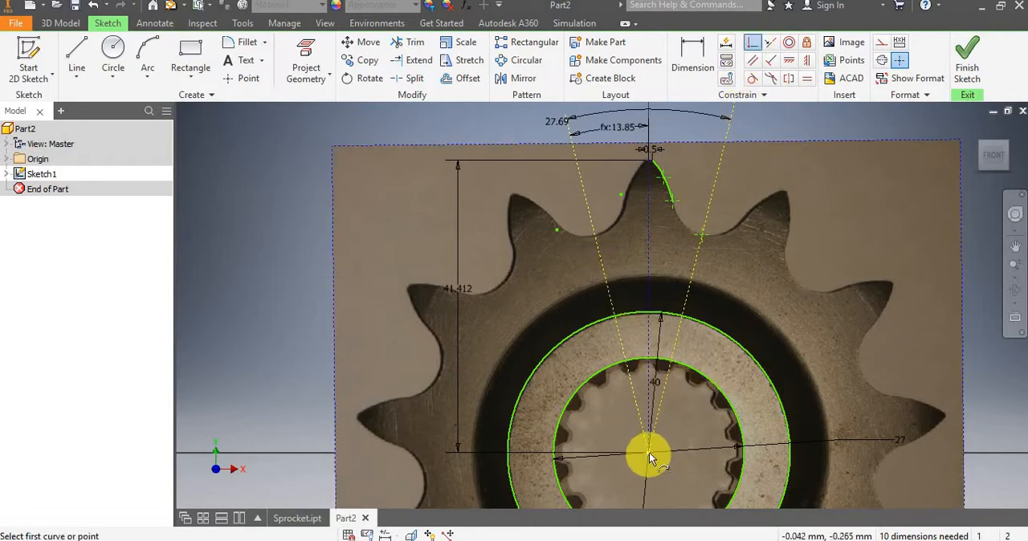
pyautogui.scroll(5, 648, 453)
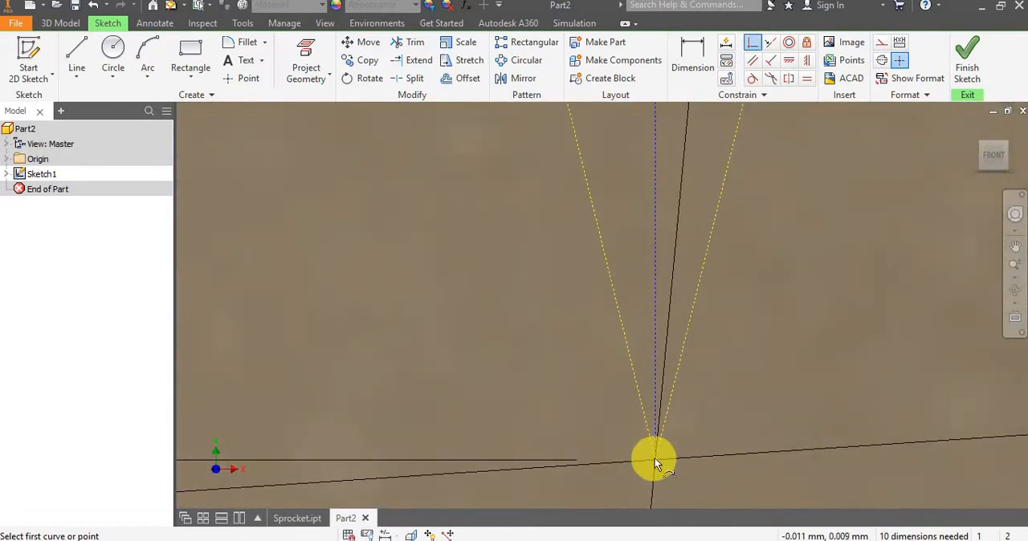
pyautogui.click(724, 419)
pyautogui.scroll(-5, 748, 382)
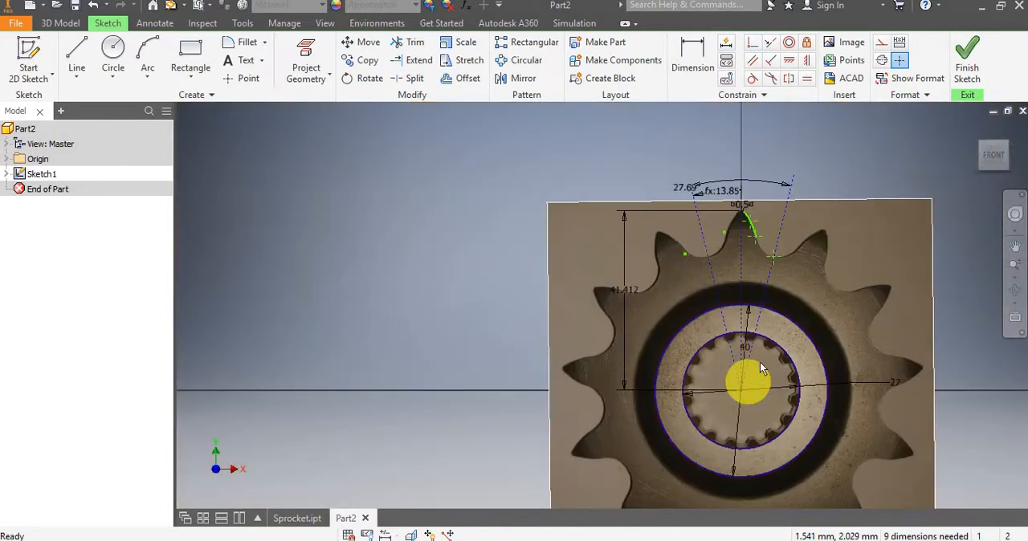
# Draw a three-point root arc of about 5.9 mm radius from the flank's lower end to the root point on the right slanted construction line.
pyautogui.scroll(3, 783, 286)
pyautogui.scroll(1, 656, 416)
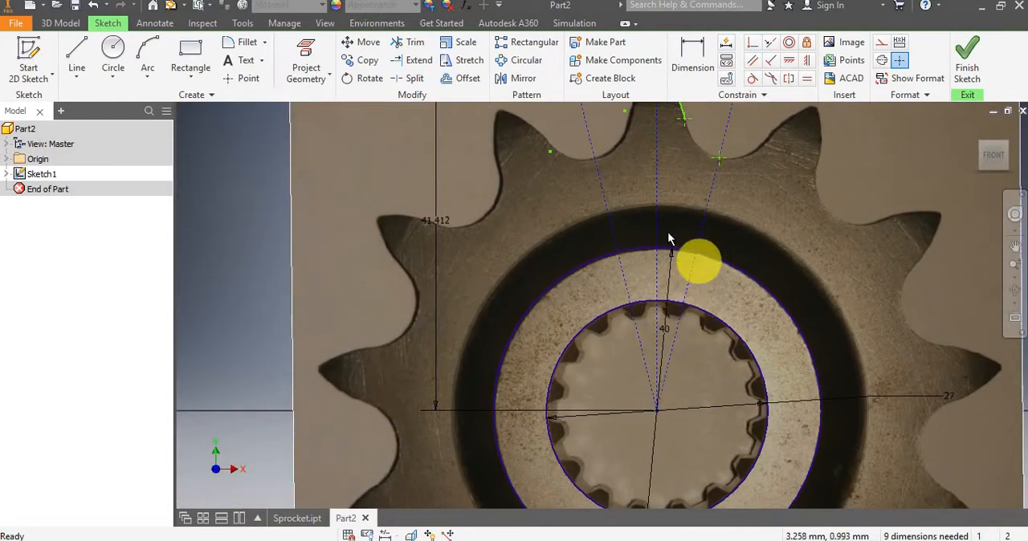
pyautogui.scroll(-2, 652, 412)
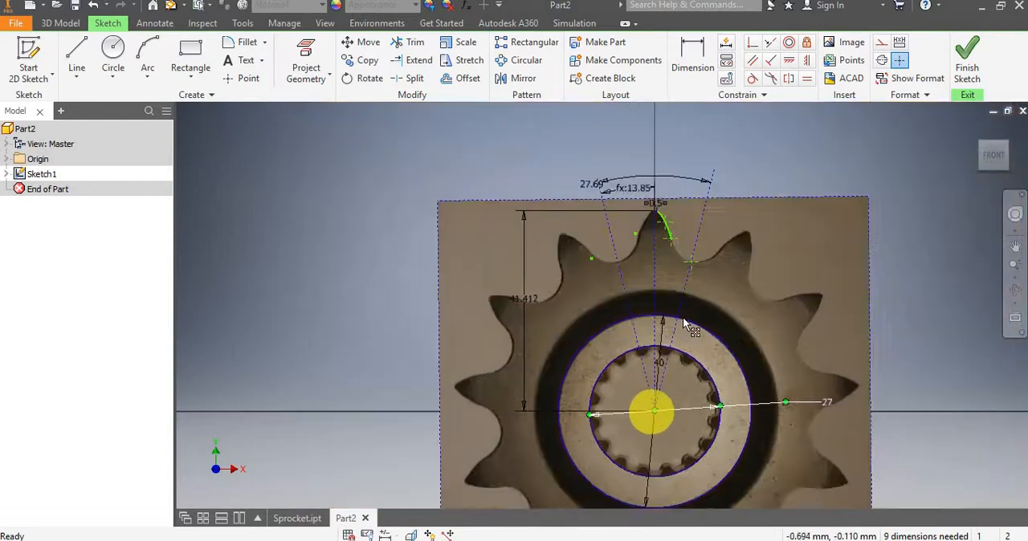
pyautogui.scroll(4, 693, 259)
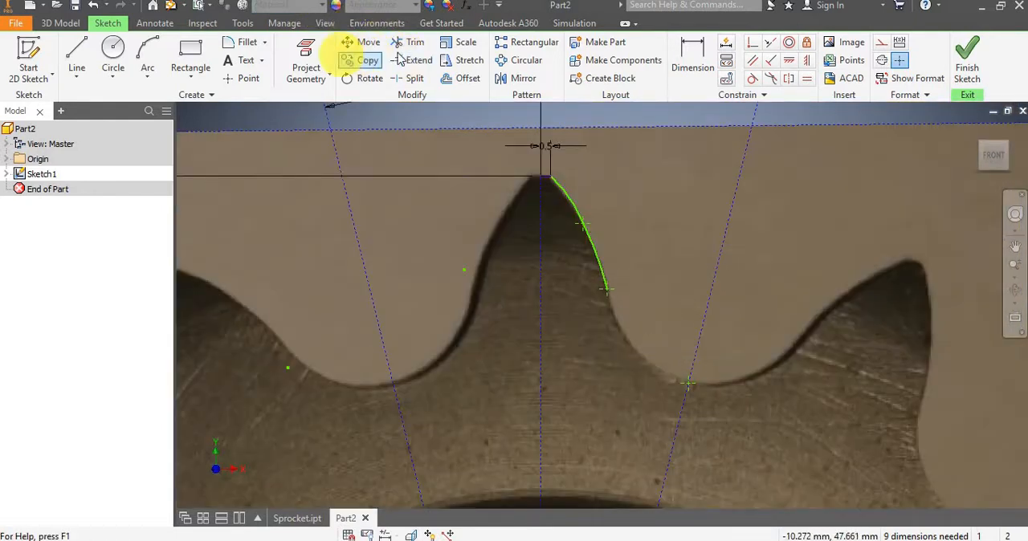
pyautogui.click(148, 50)
pyautogui.click(607, 289)
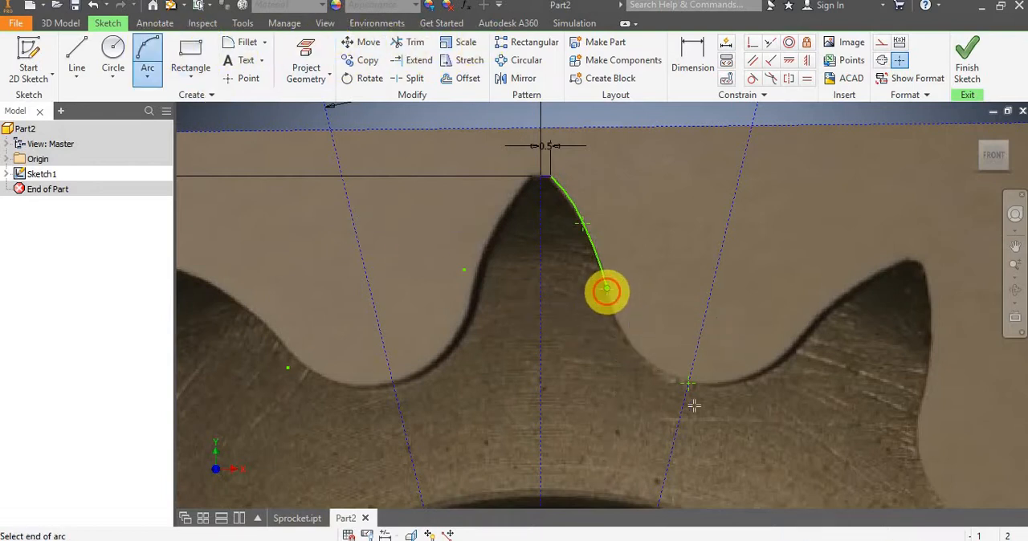
pyautogui.click(688, 384)
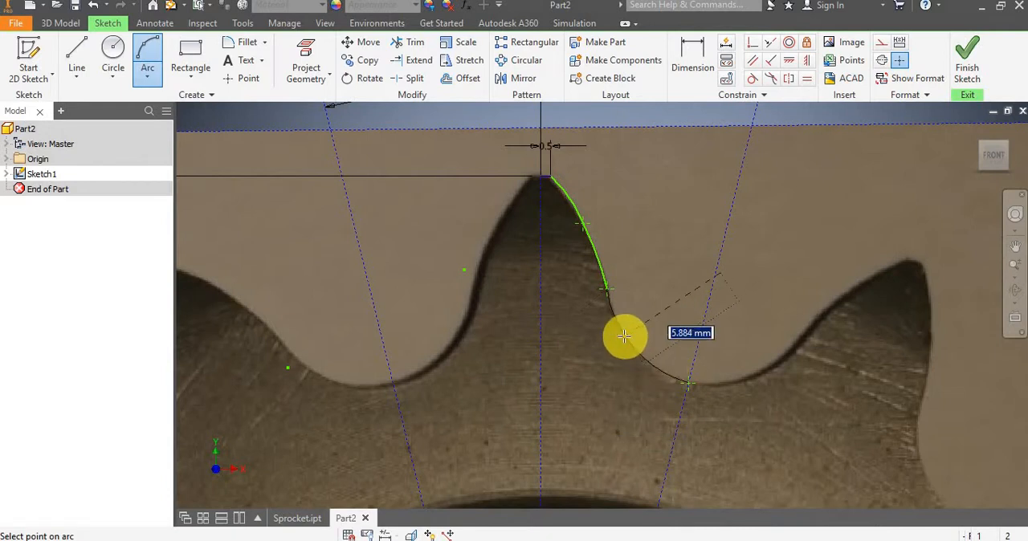
pyautogui.click(631, 344)
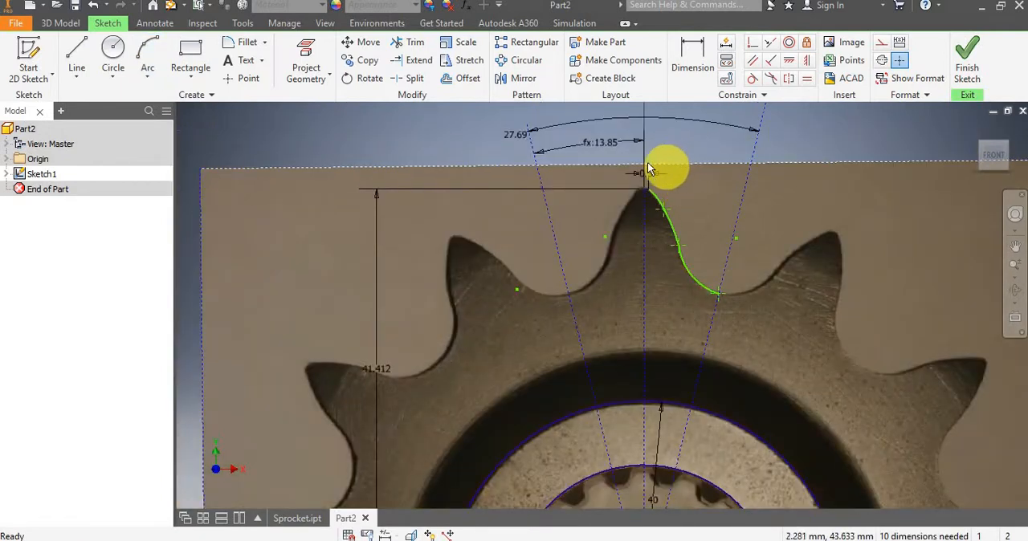
# Dimension the root arc's radius, accepting the proposed value.
pyautogui.scroll(-3, 650, 170)
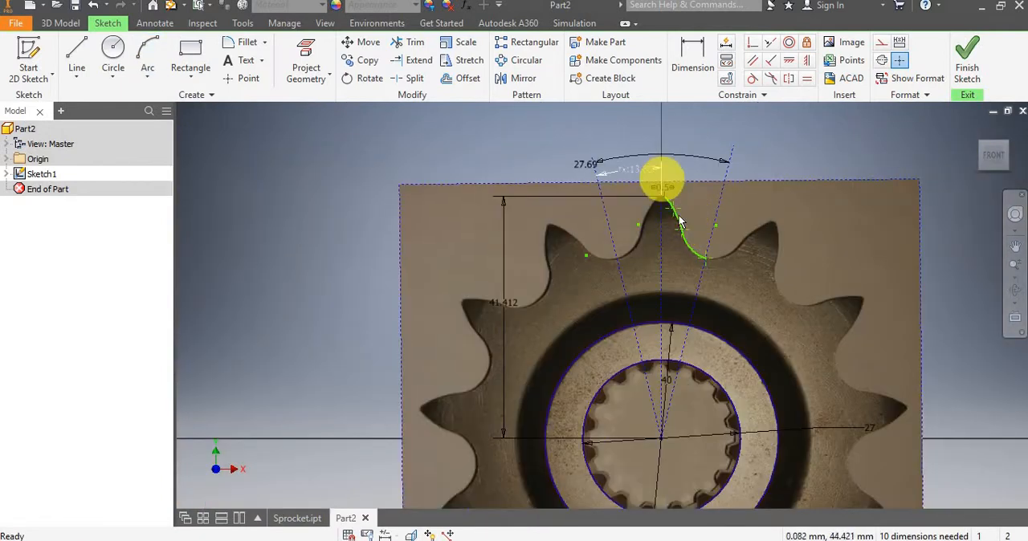
pyautogui.scroll(2, 678, 221)
pyautogui.scroll(-1, 682, 213)
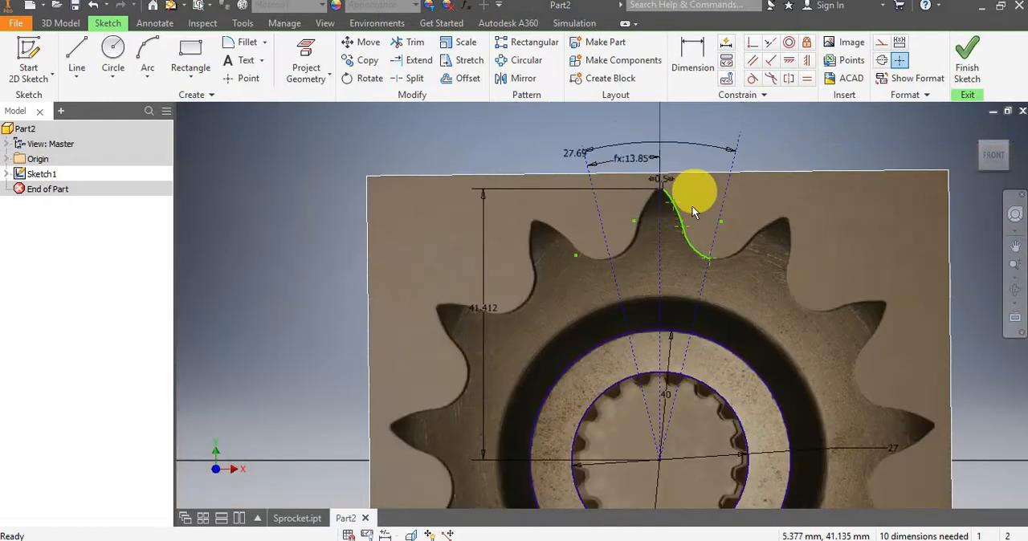
pyautogui.moveTo(692, 207); pyautogui.dragTo(612, 212, button='middle')
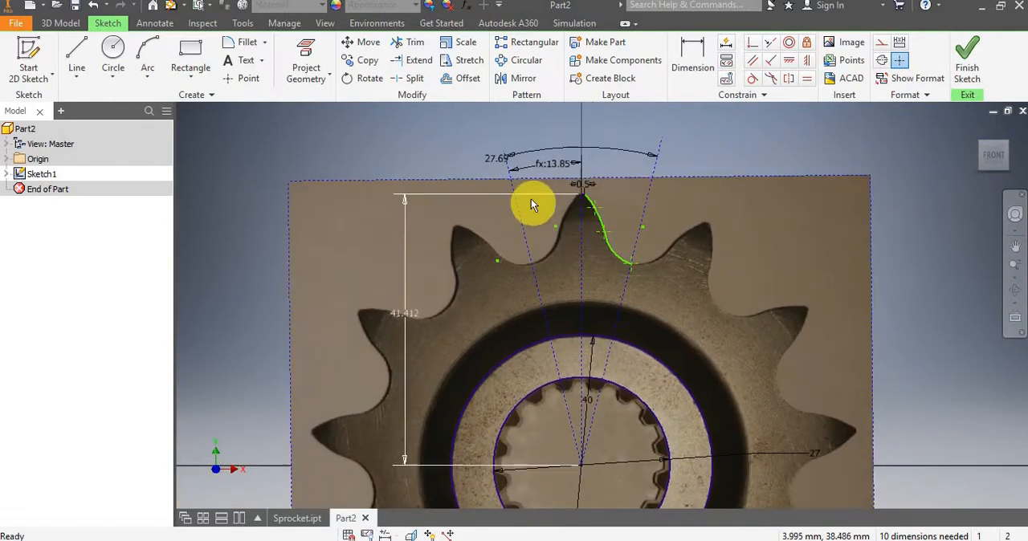
pyautogui.scroll(2, 619, 229)
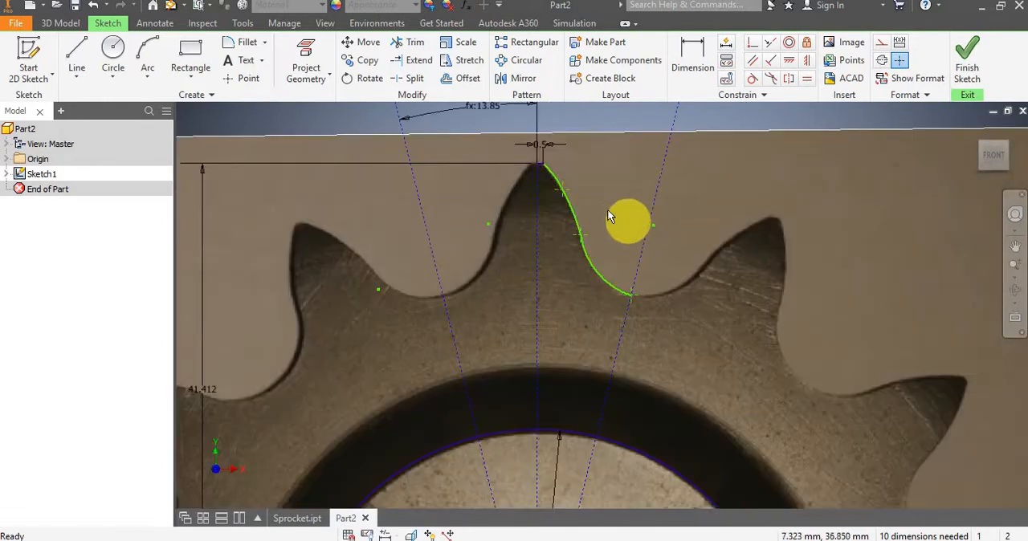
pyautogui.moveTo(607, 213); pyautogui.dragTo(658, 236, button='middle')
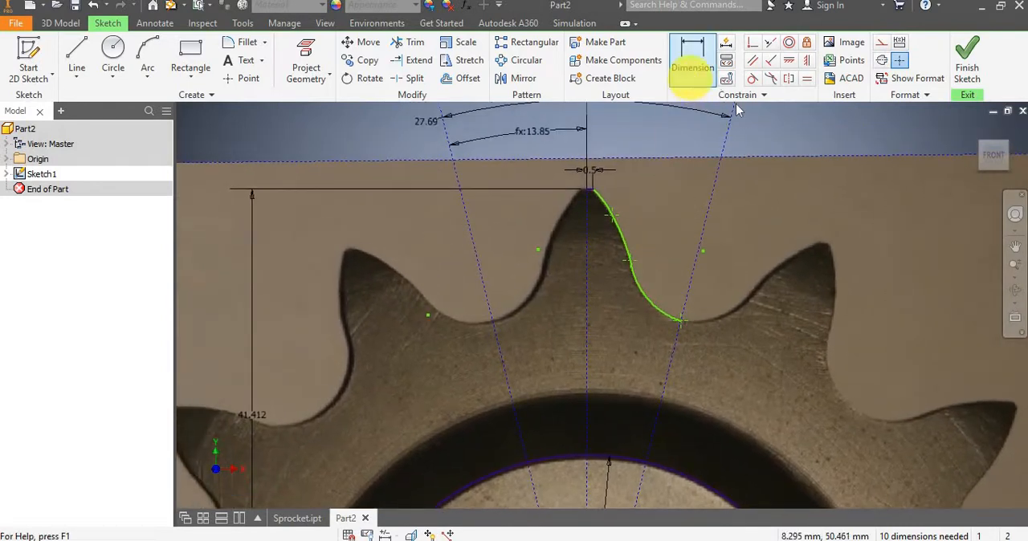
pyautogui.click(694, 65)
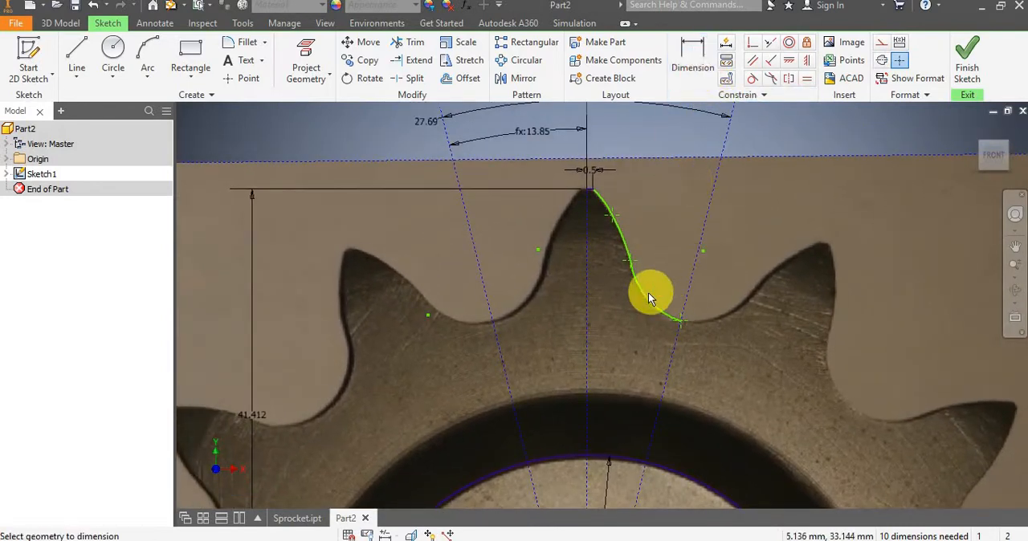
pyautogui.click(655, 256)
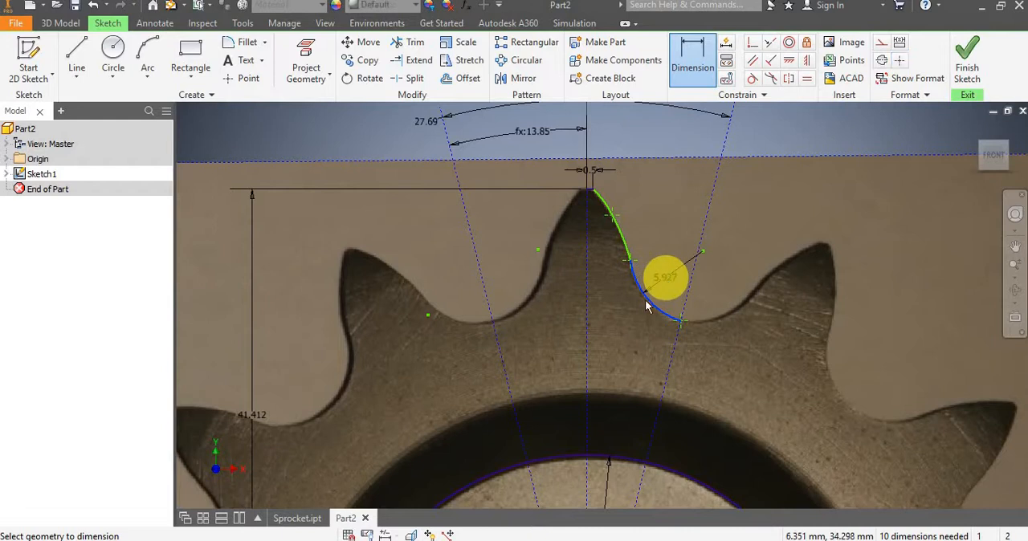
pyautogui.click(663, 341)
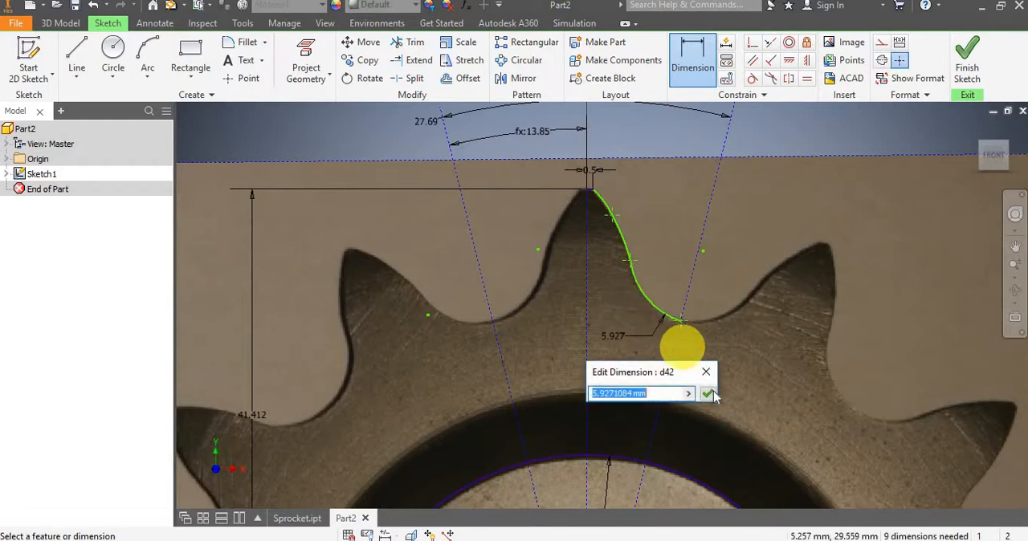
pyautogui.click(714, 393)
# Dimension the radii of the lower flank arc and the upper tip arc, accepting the proposed values.
pyautogui.click(621, 238)
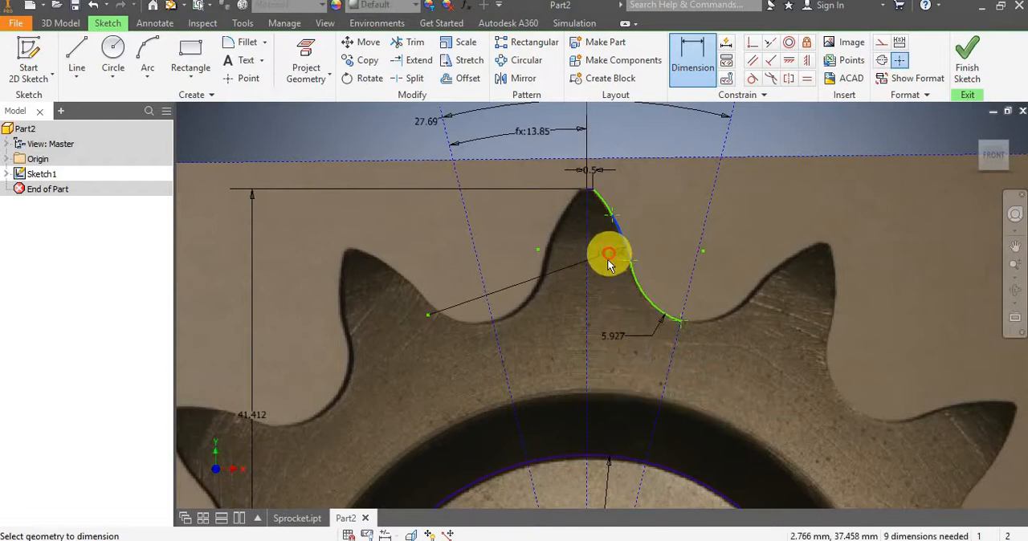
pyautogui.click(635, 238)
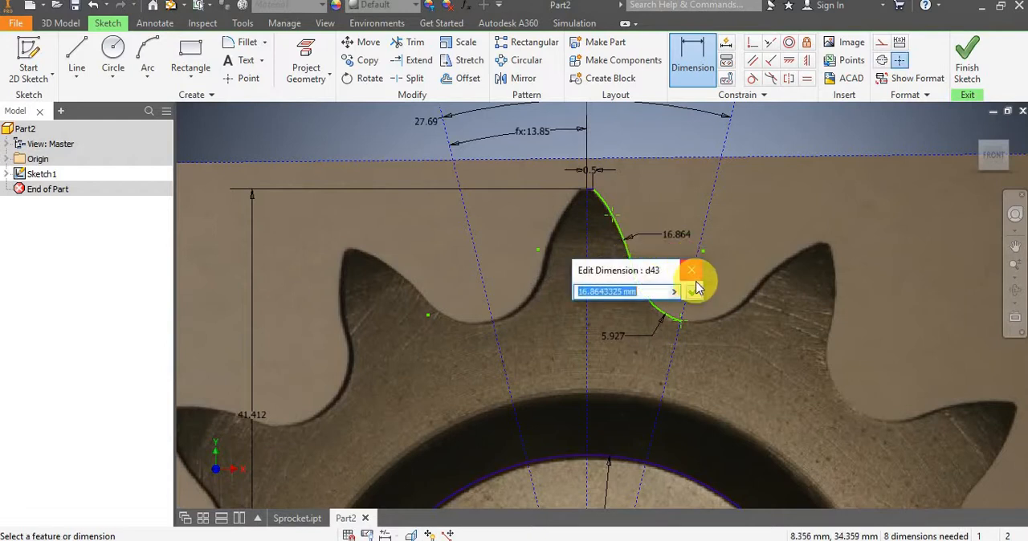
pyautogui.click(693, 285)
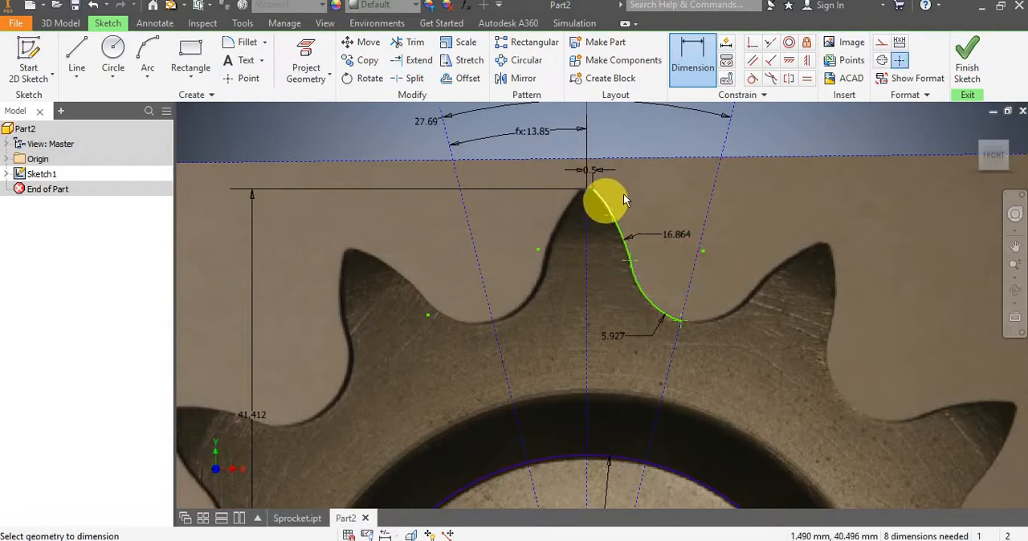
pyautogui.click(654, 186)
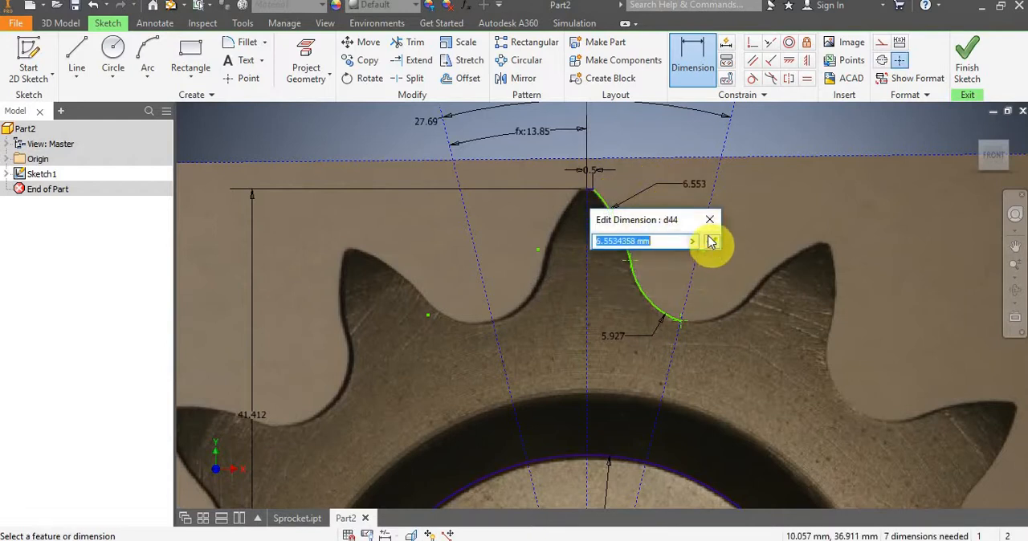
pyautogui.click(709, 238)
# Dimension the horizontal distances from the vertical centreline to the centres of the lower flank, upper tip and root arcs, accepting the proposed values.
pyautogui.click(704, 68)
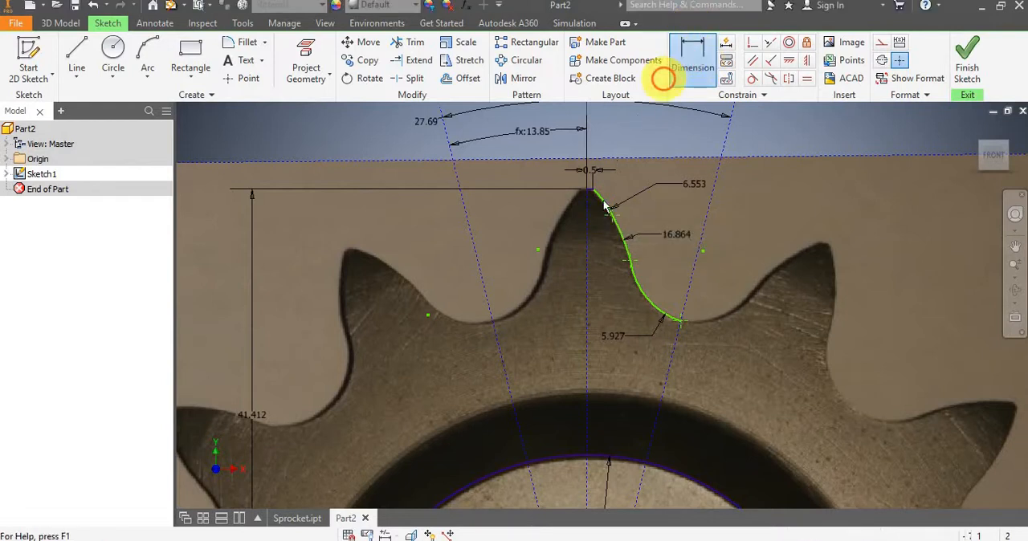
pyautogui.click(594, 245)
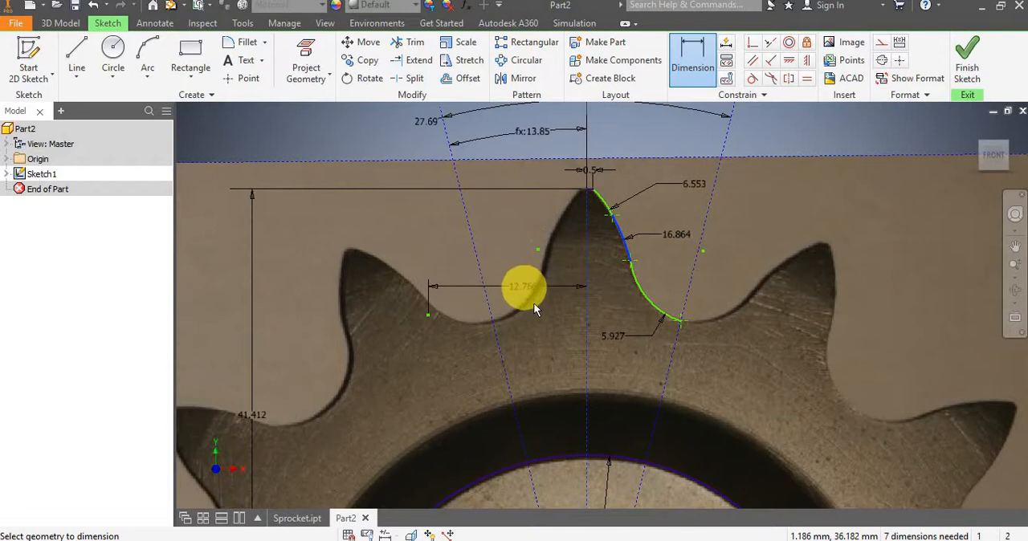
pyautogui.click(538, 313)
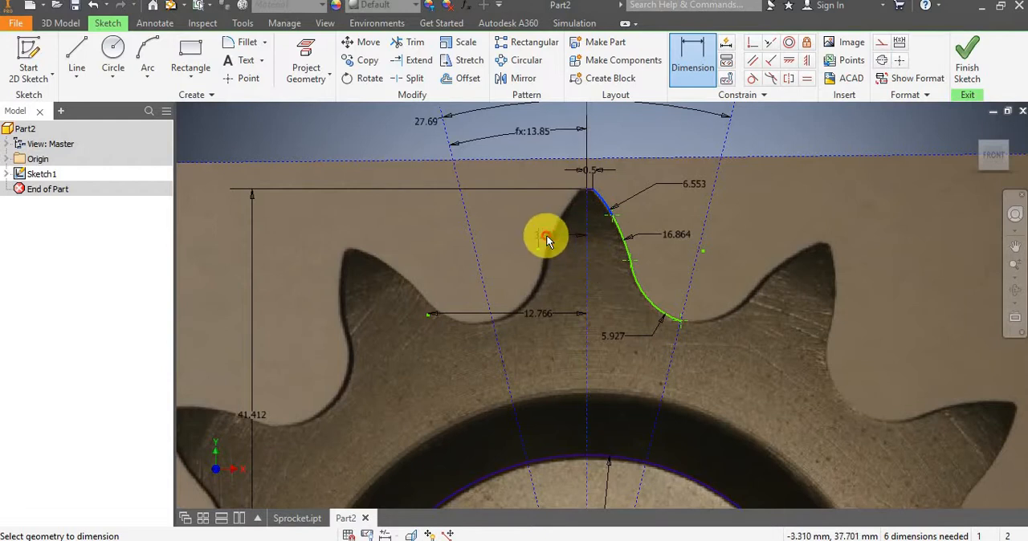
pyautogui.click(567, 269)
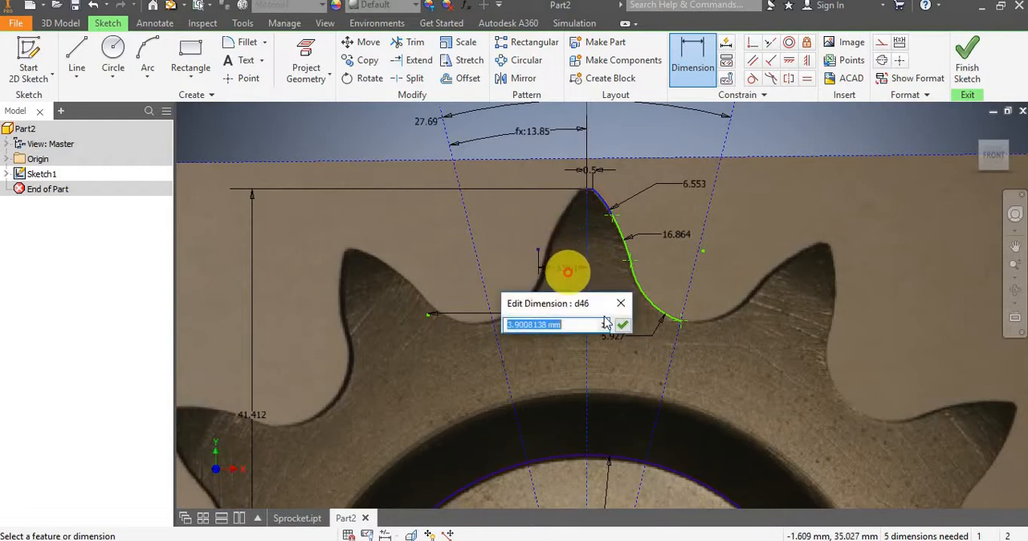
pyautogui.click(622, 321)
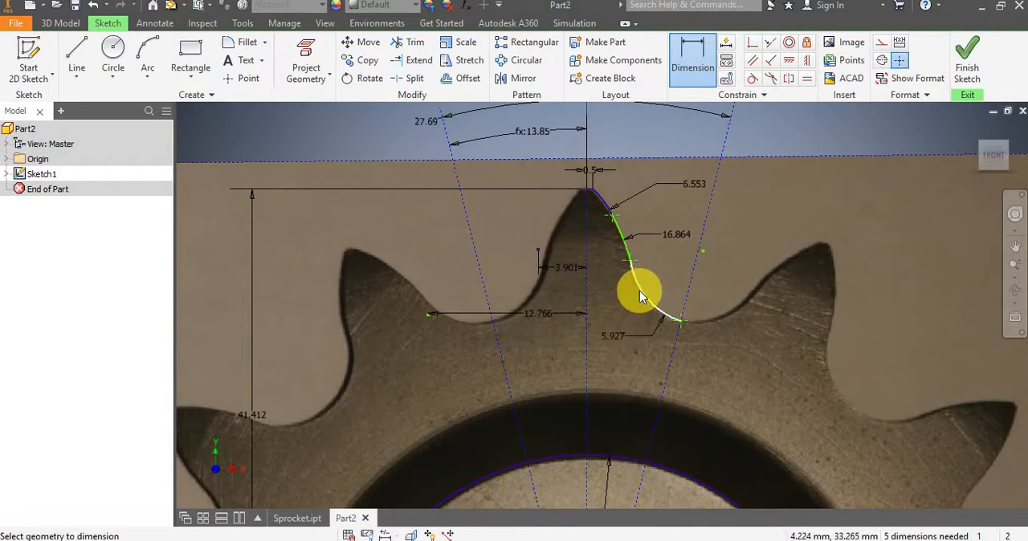
pyautogui.click(639, 292)
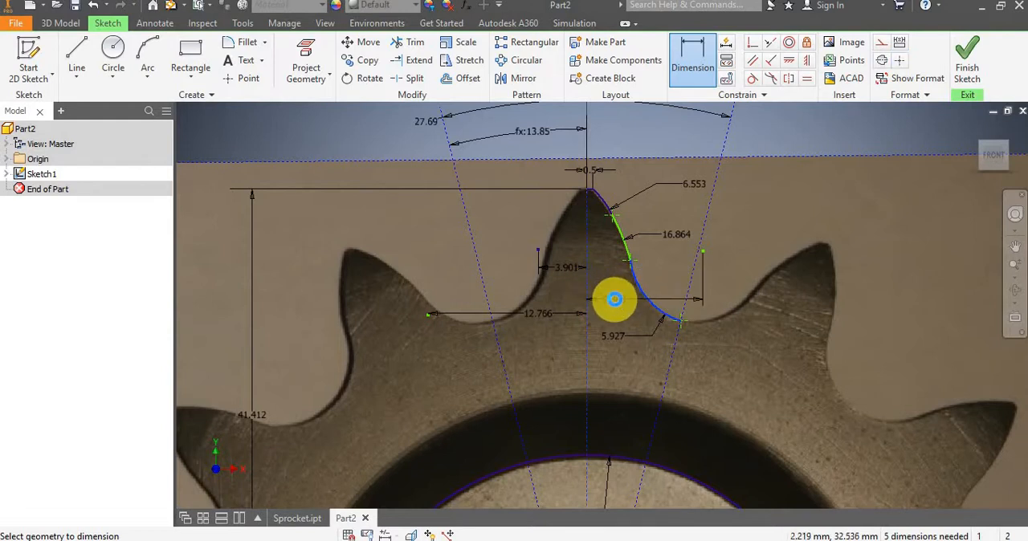
pyautogui.click(615, 298)
pyautogui.click(671, 357)
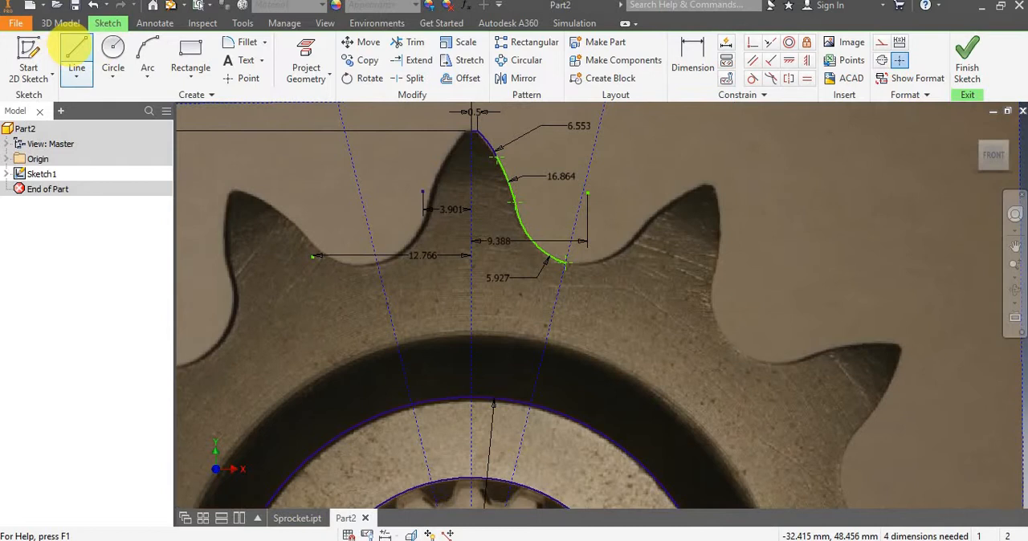
# Draw a line about 18.2 mm long from the root arc's end along the right slanted construction line to the 27 mm circle.
pyautogui.click(76, 50)
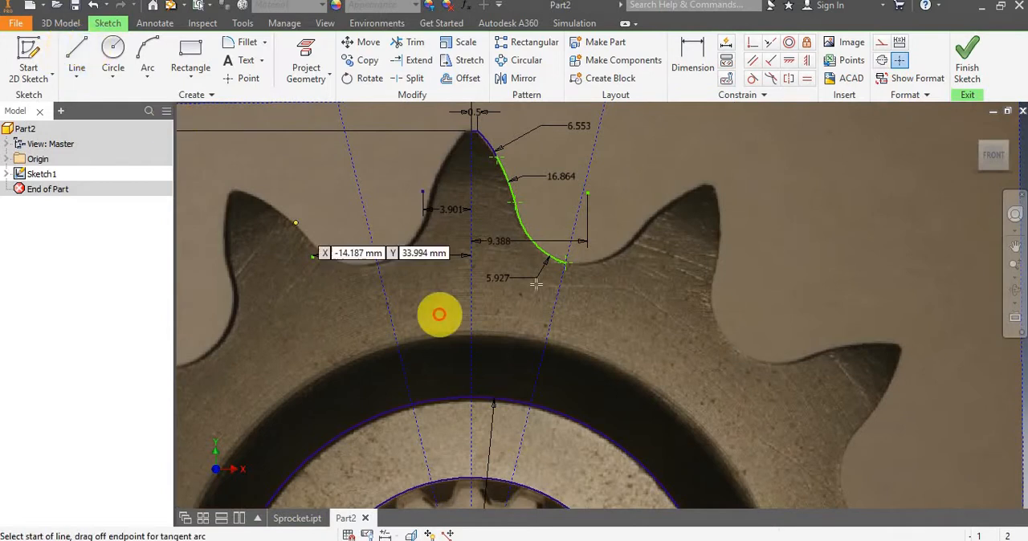
pyautogui.click(563, 263)
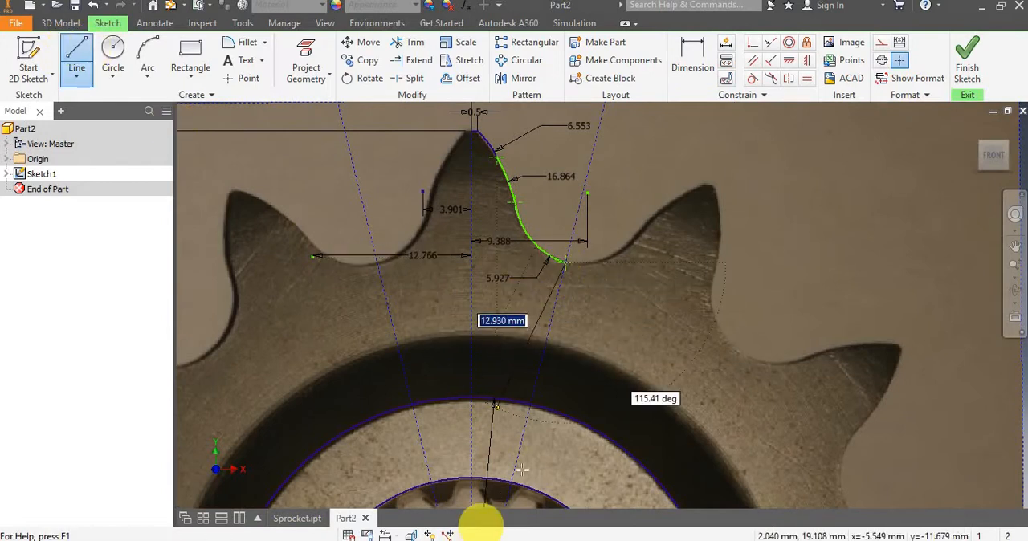
pyautogui.moveTo(544, 407)
pyautogui.mouseDown(button='middle')
pyautogui.moveTo(615, 292)
pyautogui.moveTo(613, 325)
pyautogui.moveTo(621, 306)
pyautogui.mouseUp(button='middle')
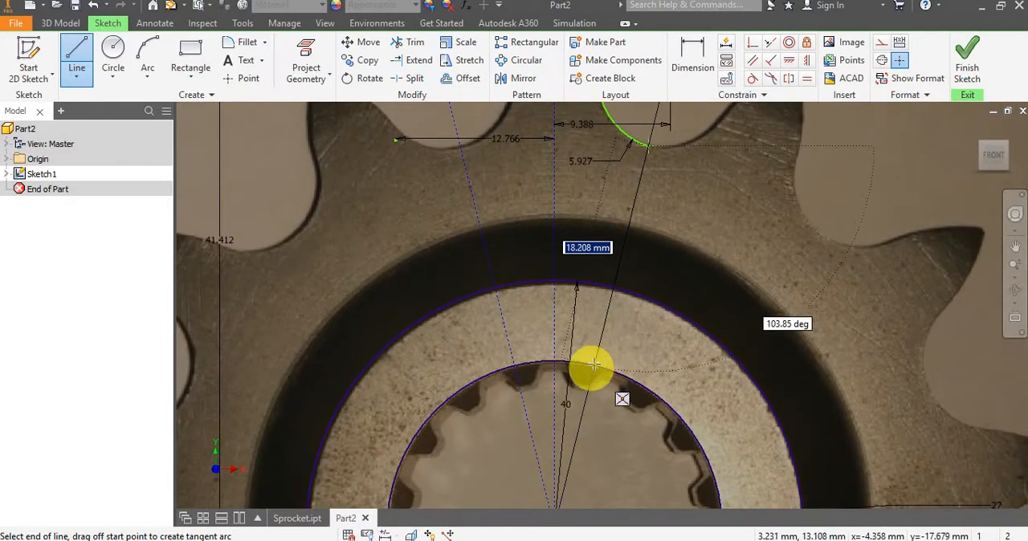
pyautogui.click(594, 365)
pyautogui.press('Escape')
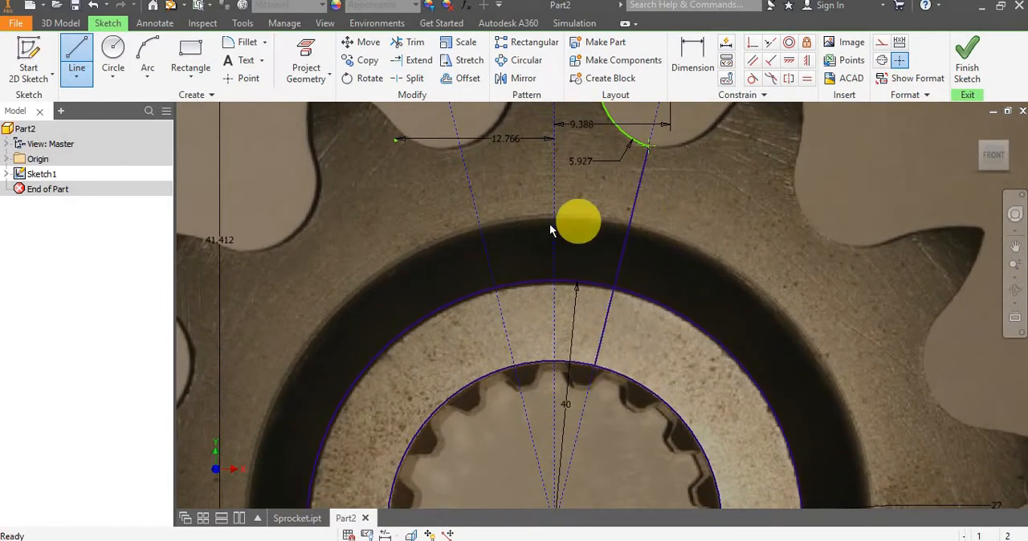
# Dimension the vertical distance from the sprocket centre to the lower flank arc's centre, accepting the proposed value.
pyautogui.moveTo(573, 223); pyautogui.dragTo(546, 237, button='middle')
pyautogui.scroll(2, 546, 237)
pyautogui.scroll(2, 590, 196)
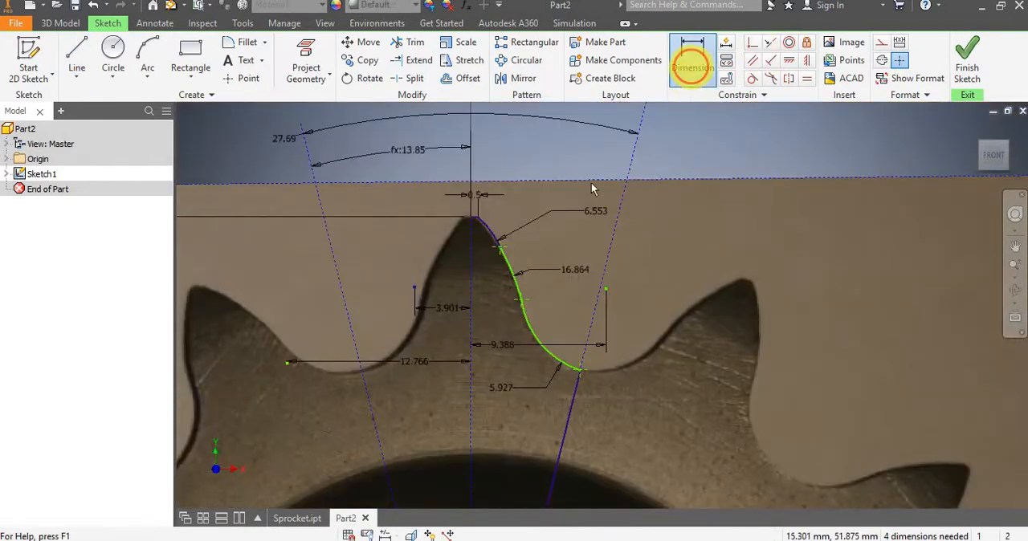
pyautogui.click(692, 56)
pyautogui.scroll(-3, 518, 283)
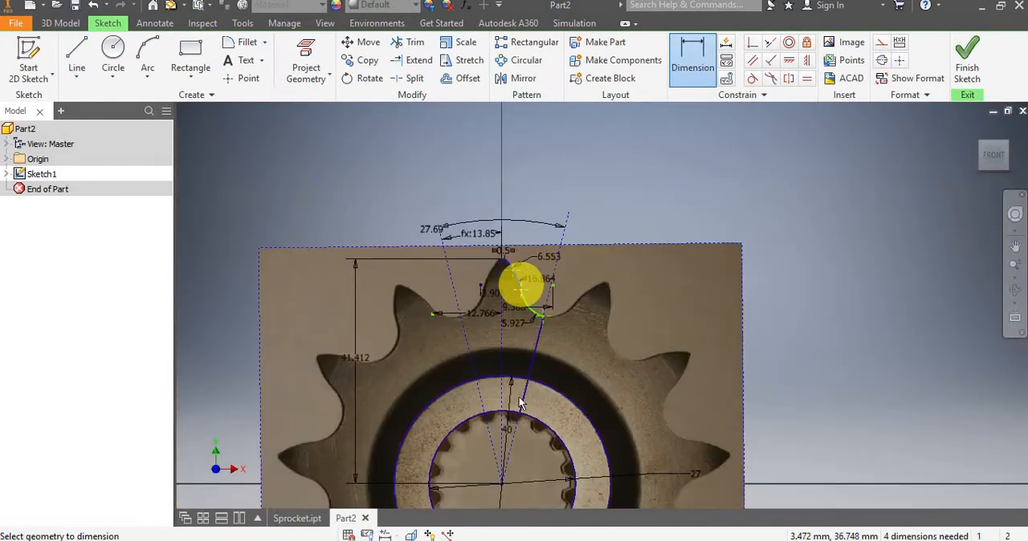
pyautogui.click(503, 480)
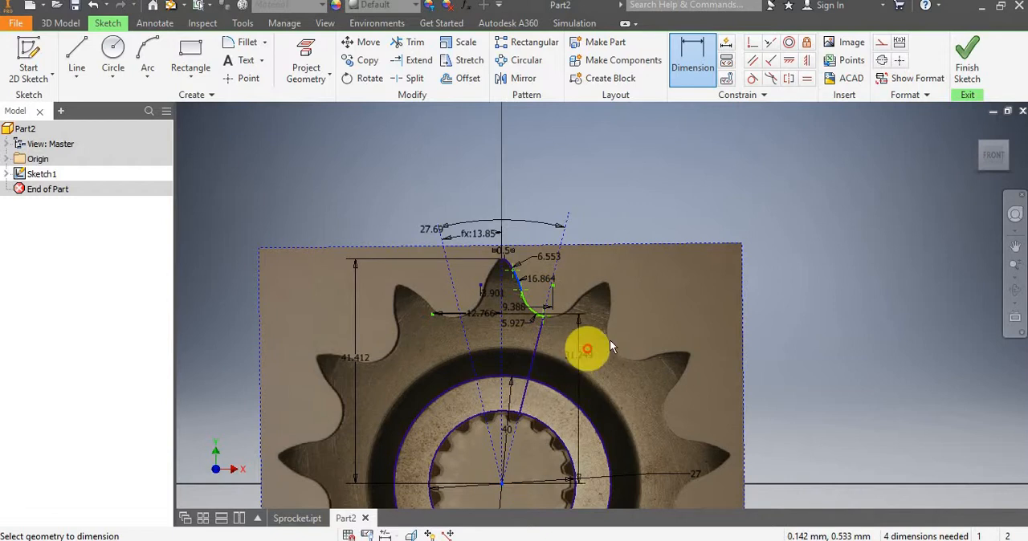
pyautogui.click(422, 359)
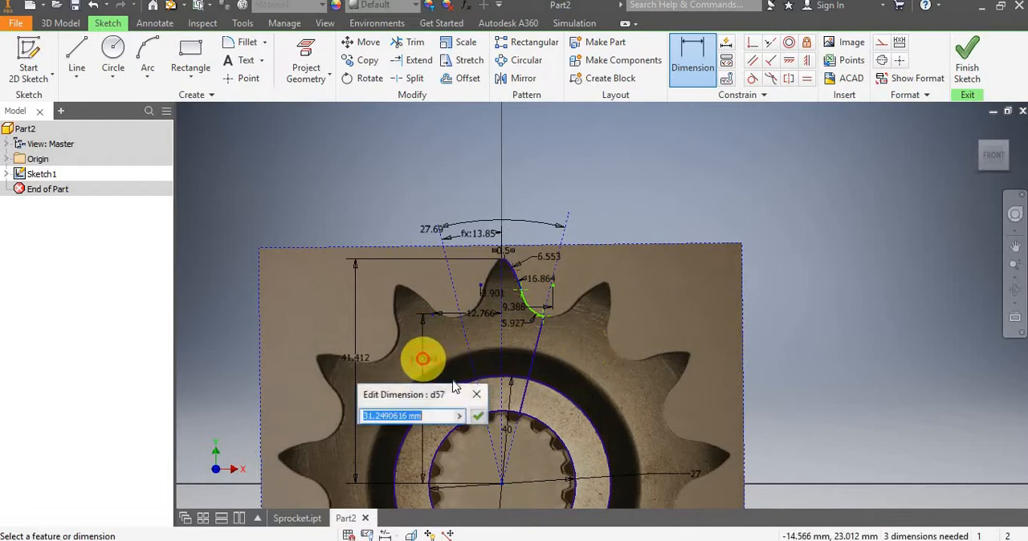
pyautogui.click(479, 416)
# Dimension the vertical distance from the sprocket centre to the root arc's centre, accepting the proposed value.
pyautogui.scroll(5, 537, 309)
pyautogui.click(515, 311)
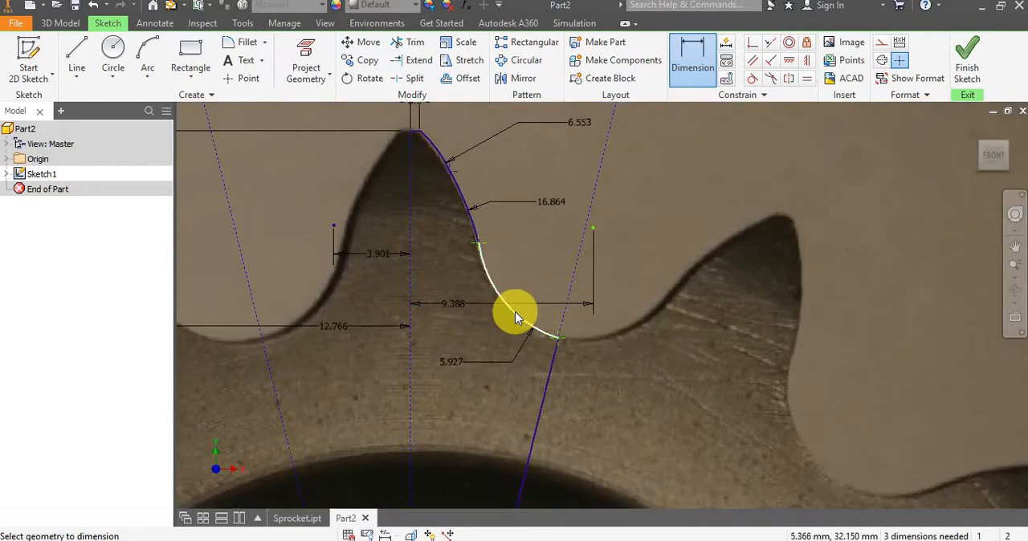
pyautogui.scroll(-5, 515, 312)
pyautogui.scroll(4, 491, 423)
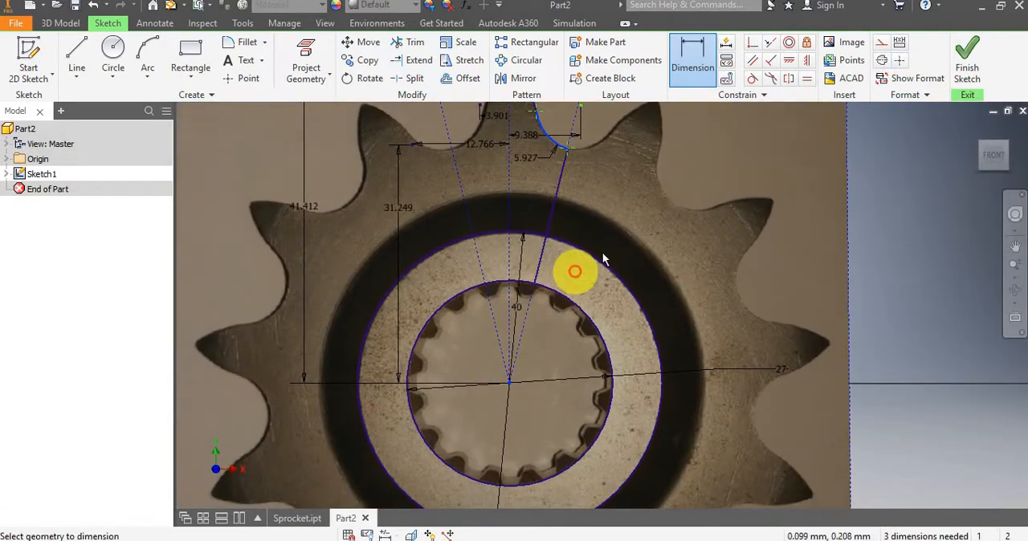
pyautogui.click(631, 240)
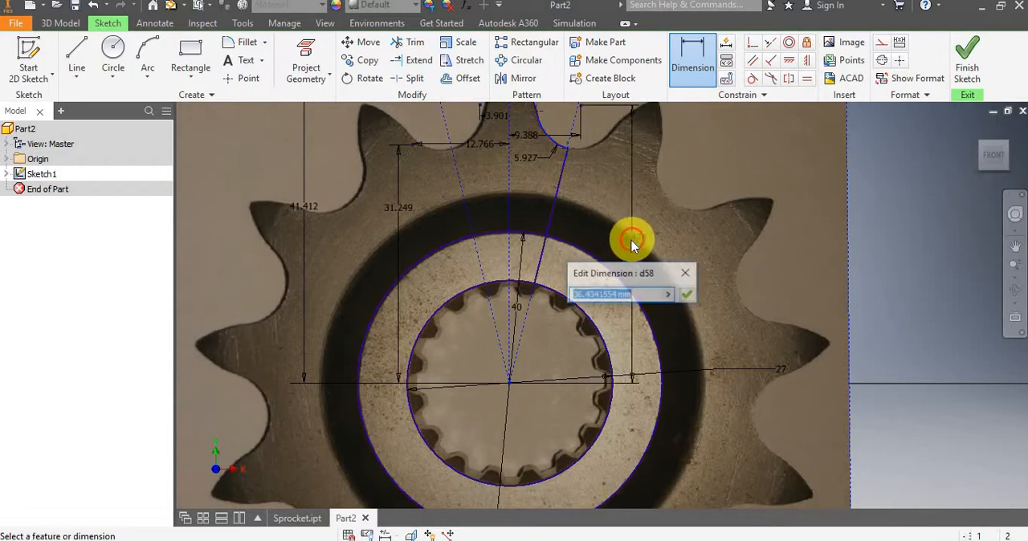
pyautogui.click(687, 295)
# Mirror the half-tooth profile, including the tip line, three arcs and slanted side line, about the vertical centreline.
pyautogui.moveTo(596, 271); pyautogui.dragTo(641, 394, button='middle')
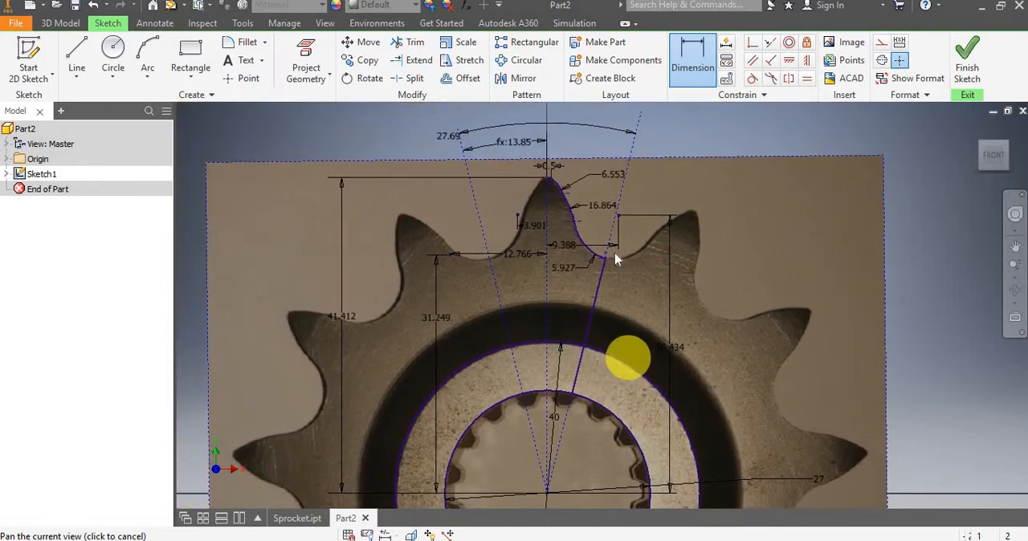
pyautogui.scroll(5, 605, 232)
pyautogui.scroll(-2, 624, 243)
pyautogui.moveTo(622, 195); pyautogui.dragTo(652, 296, button='middle')
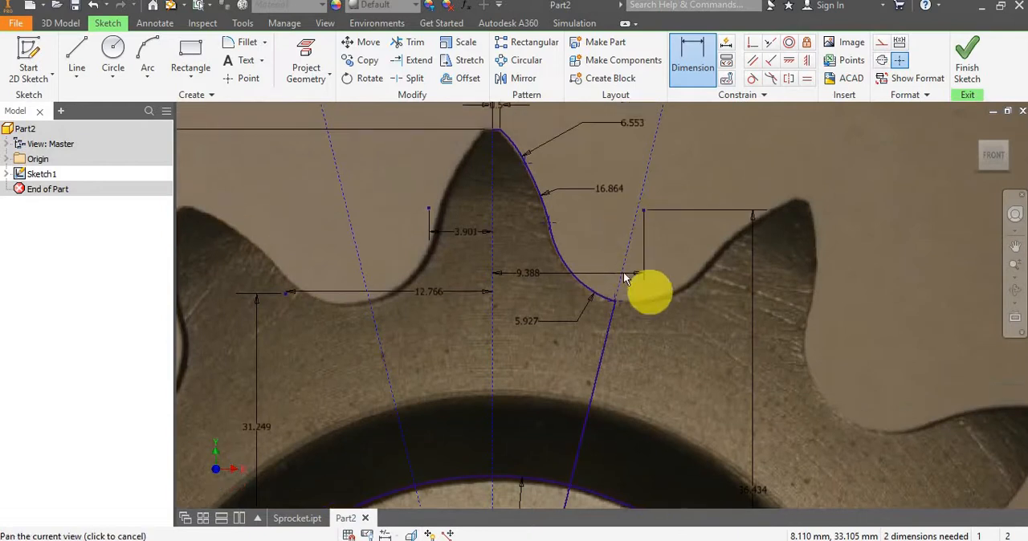
pyautogui.scroll(-3, 646, 364)
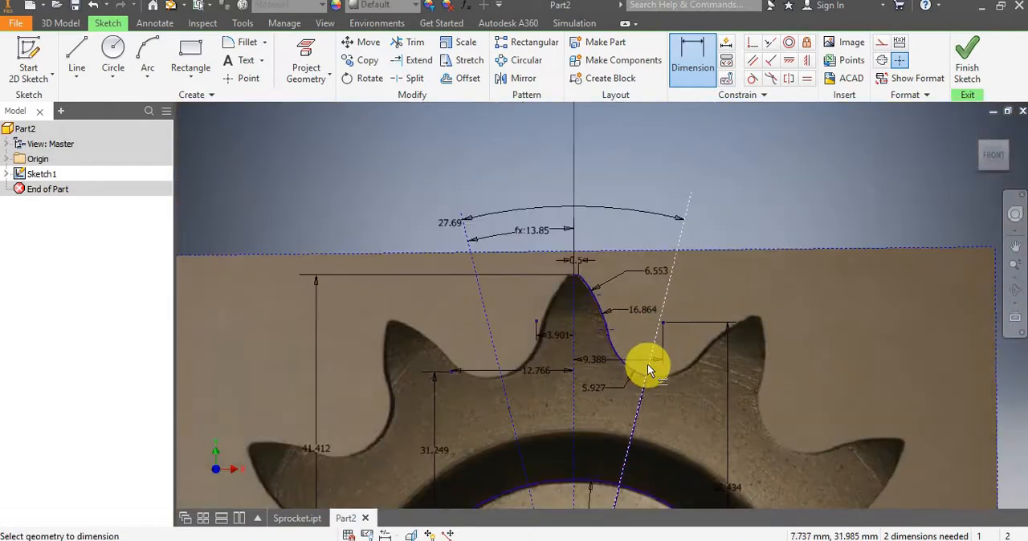
pyautogui.moveTo(634, 385); pyautogui.dragTo(625, 289, button='middle')
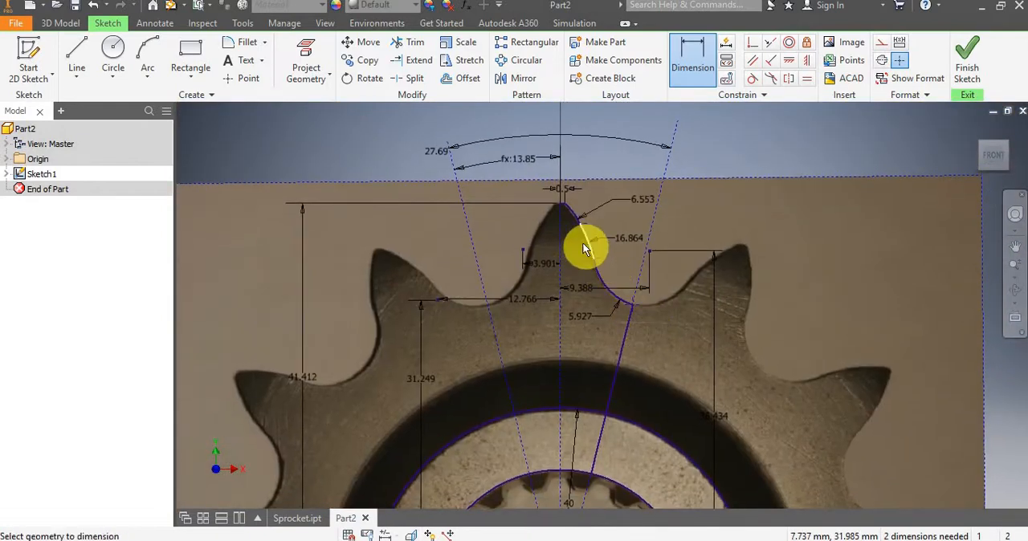
pyautogui.click(518, 78)
pyautogui.scroll(4, 565, 231)
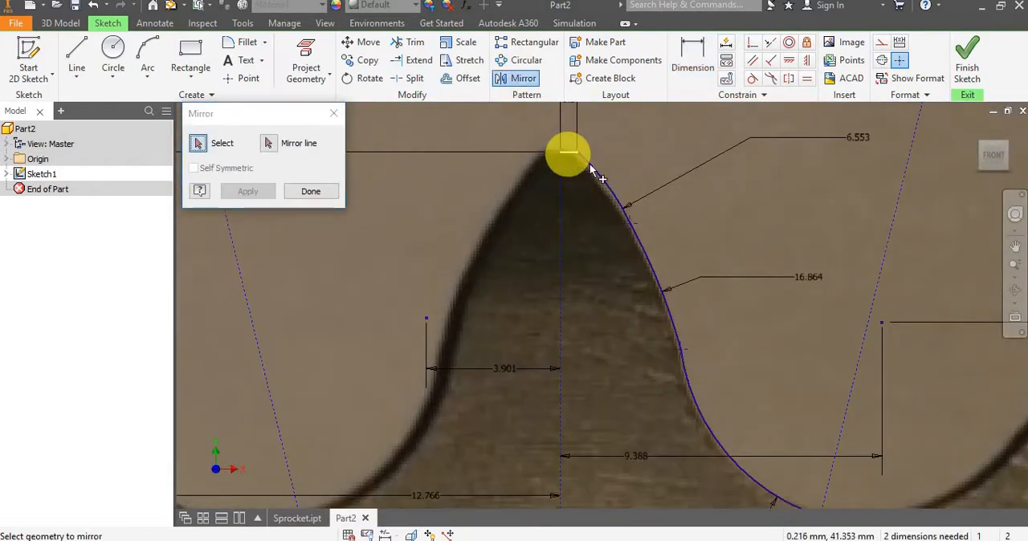
pyautogui.click(592, 169)
pyautogui.click(648, 252)
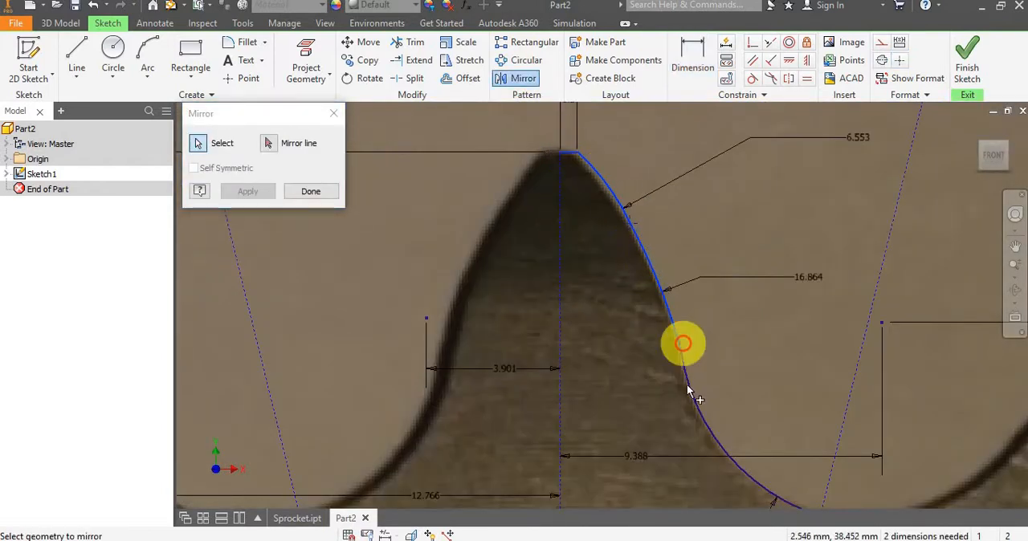
pyautogui.click(688, 374)
pyautogui.scroll(-4, 668, 348)
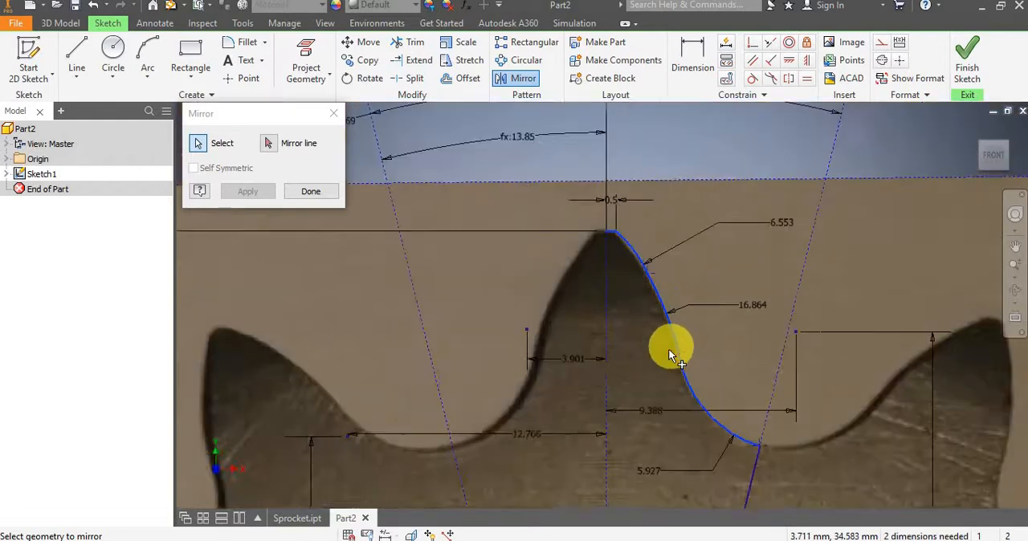
pyautogui.click(708, 443)
pyautogui.moveTo(649, 374)
pyautogui.mouseDown(button='middle')
pyautogui.moveTo(574, 201)
pyautogui.moveTo(576, 165)
pyautogui.moveTo(575, 213)
pyautogui.mouseUp(button='middle')
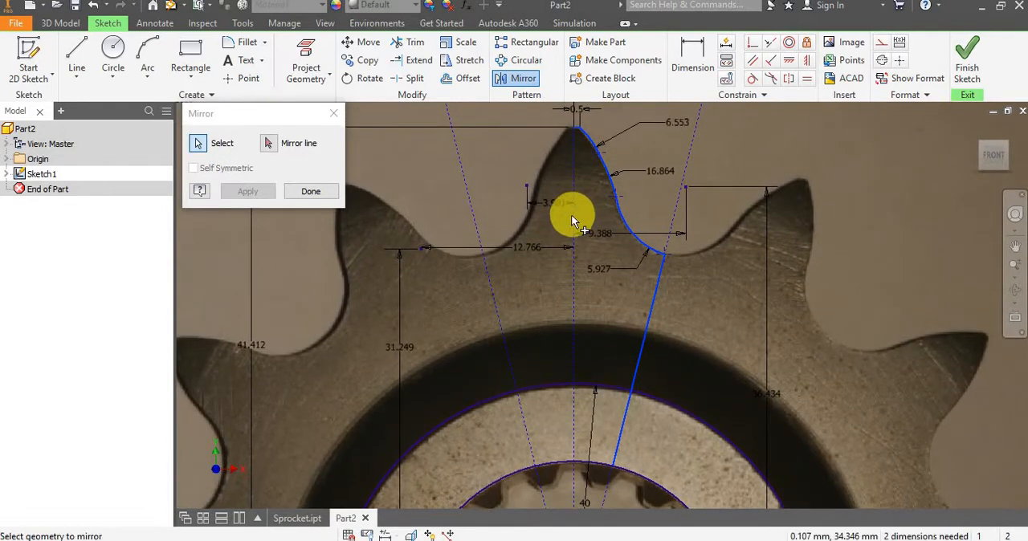
pyautogui.scroll(-2, 569, 215)
pyautogui.click(597, 199)
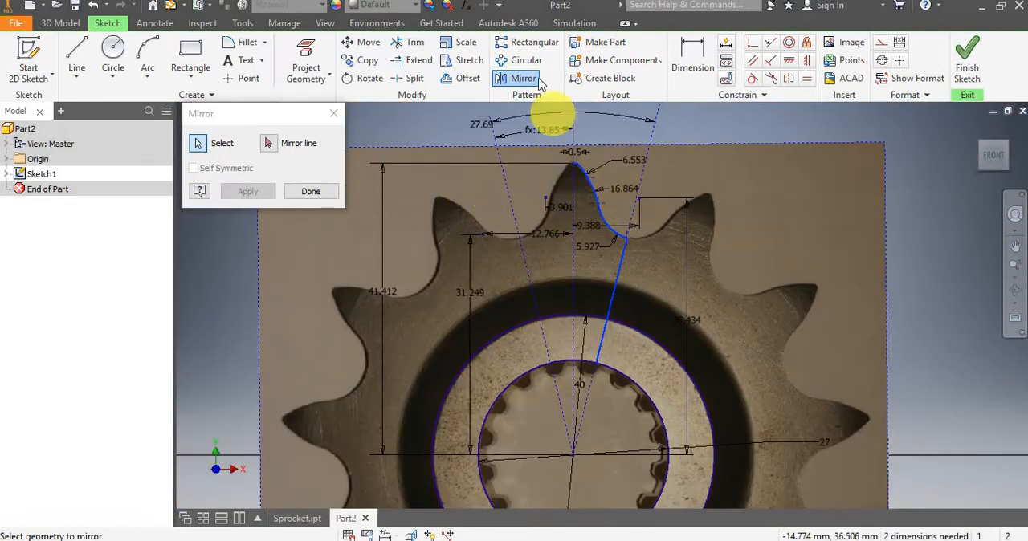
pyautogui.click(271, 144)
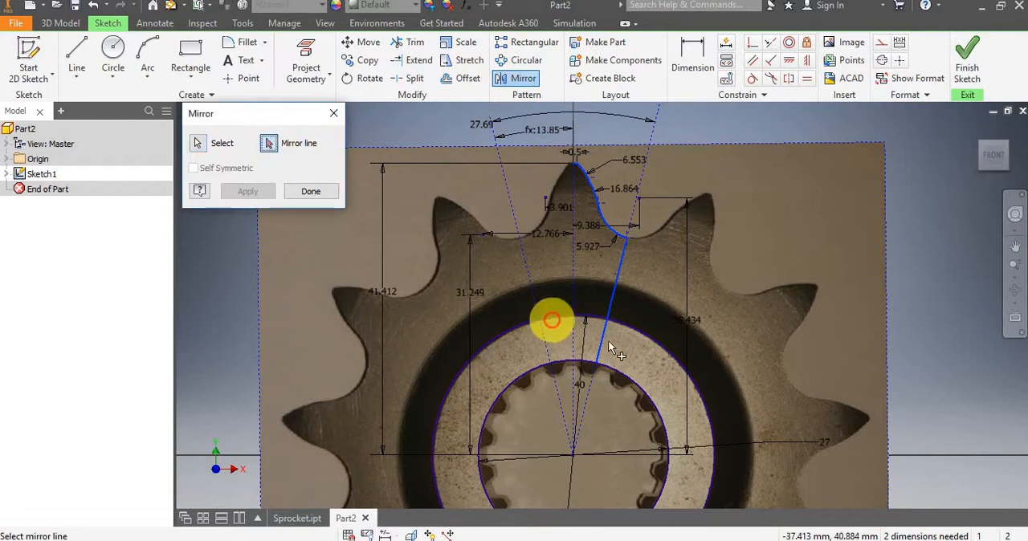
pyautogui.click(572, 294)
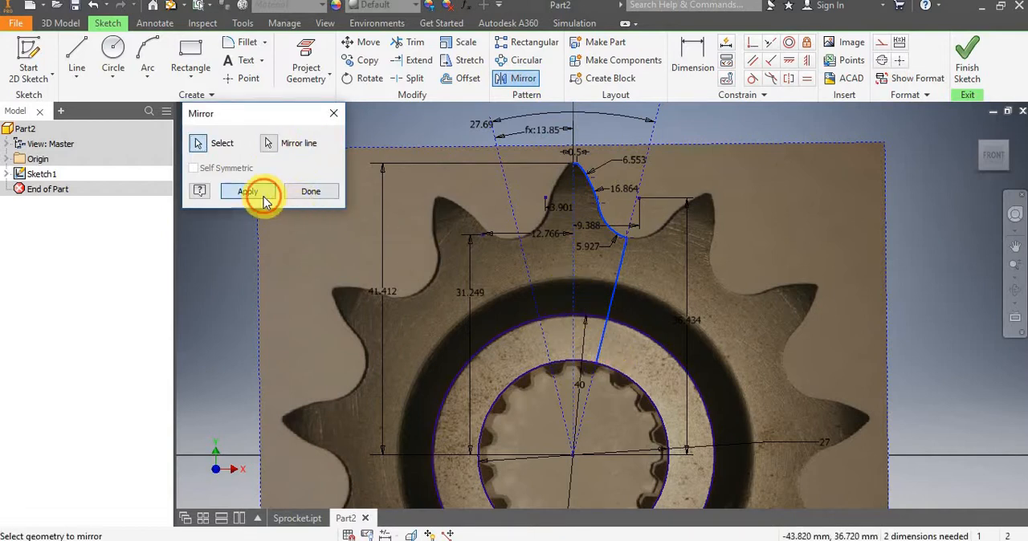
pyautogui.click(258, 193)
pyautogui.press('Escape')
# Trim away the part of the 40 mm circle outside the two slanted side lines.
pyautogui.scroll(4, 532, 337)
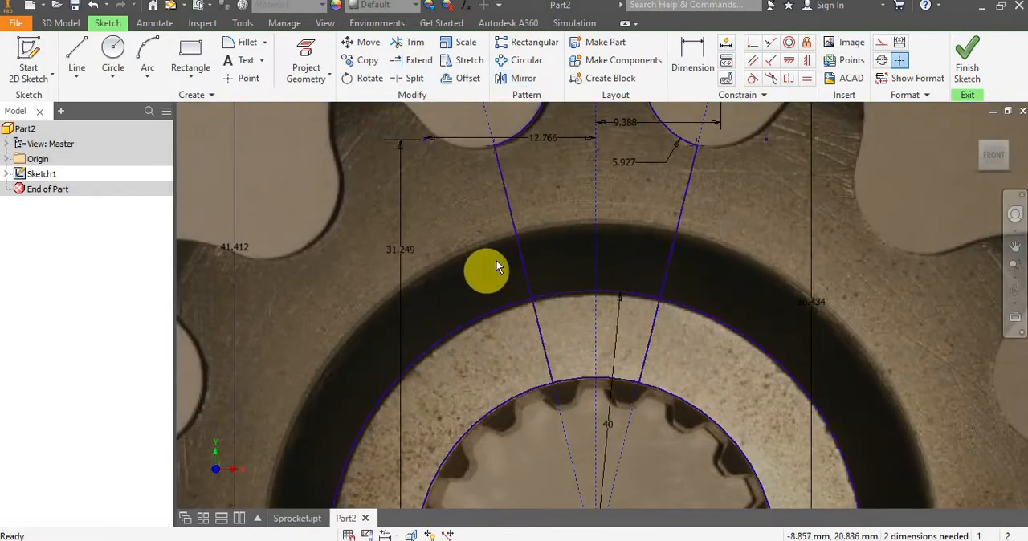
pyautogui.press('x')
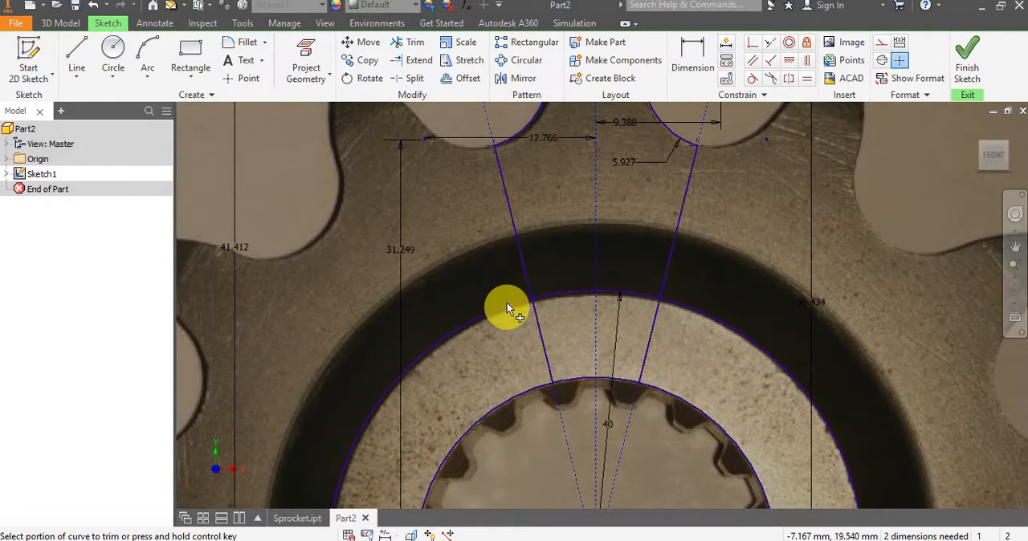
pyautogui.click(507, 305)
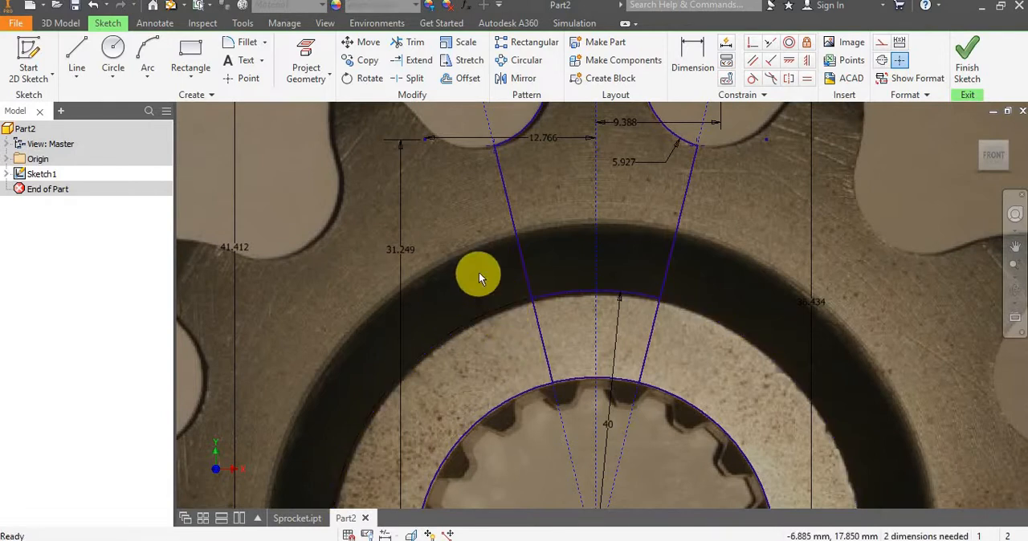
# Trim both slanted side lines between the remaining 40 mm arc and the 27 mm circle.
pyautogui.press('x')
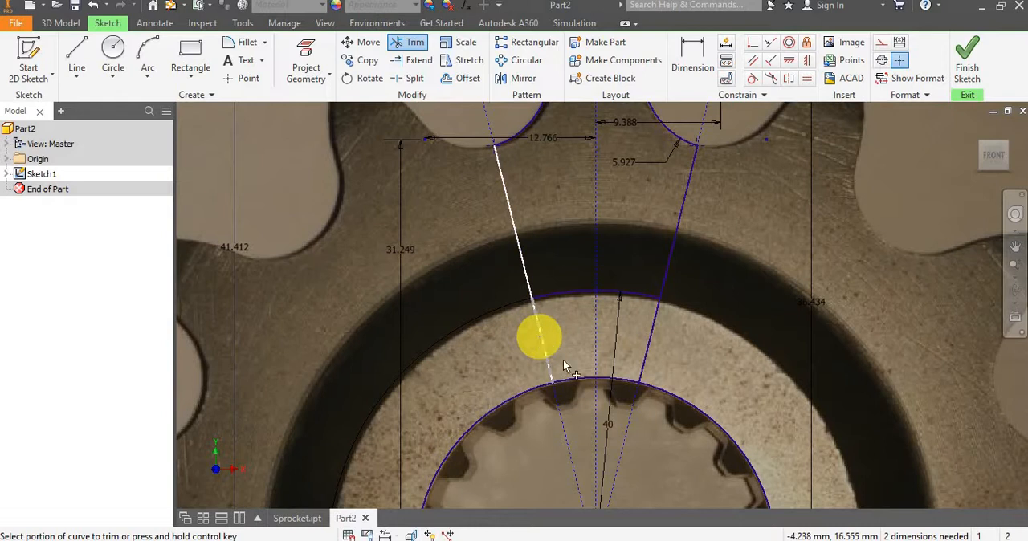
pyautogui.click(540, 329)
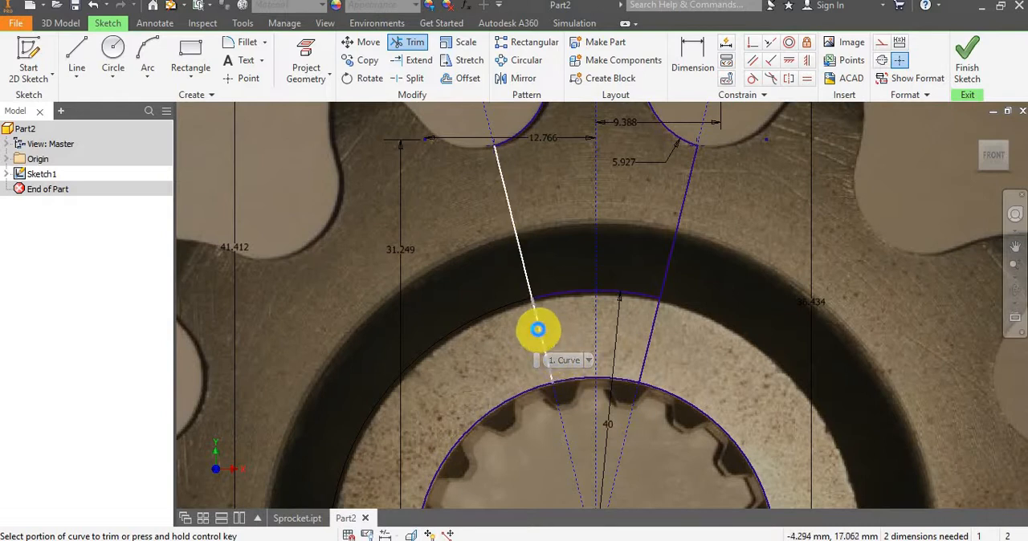
pyautogui.click(650, 329)
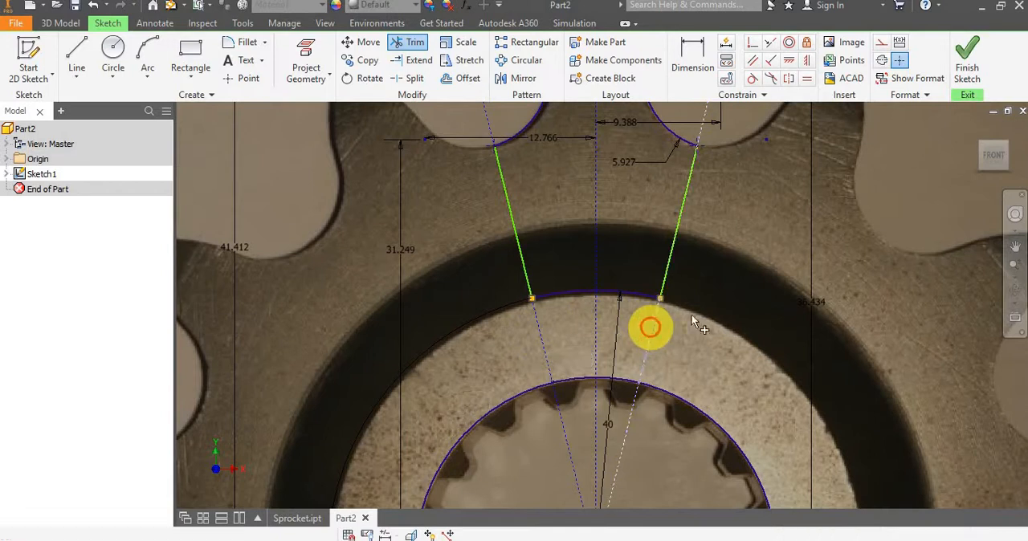
# Dimension the vertical extent of the right slanted side line, accepting the proposed value.
pyautogui.scroll(-2, 713, 321)
pyautogui.scroll(2, 693, 257)
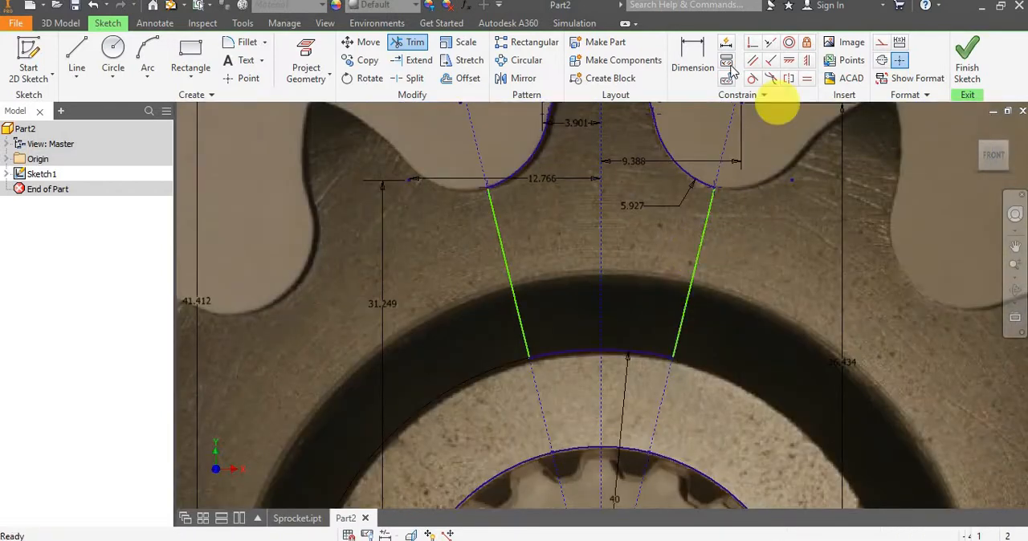
pyautogui.click(692, 61)
pyautogui.click(692, 263)
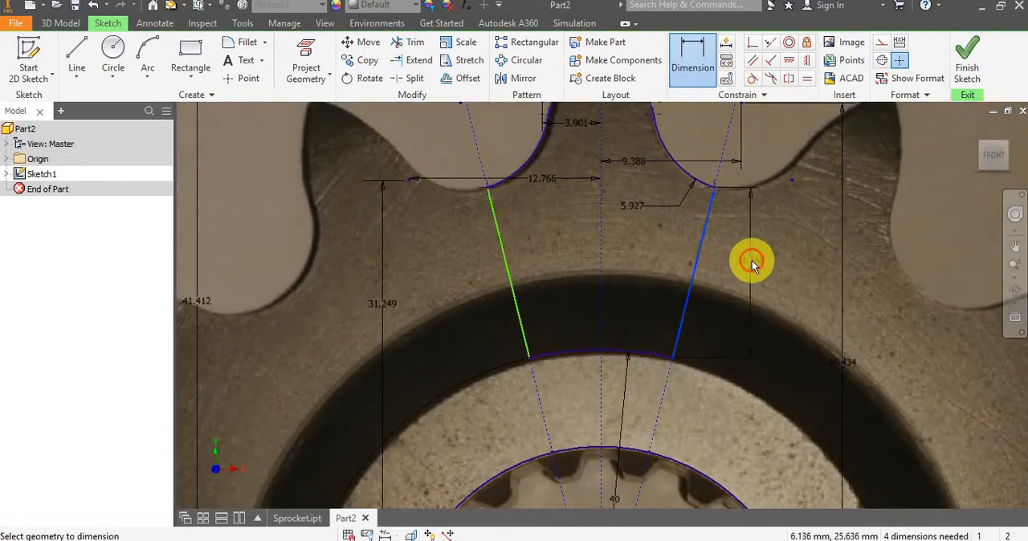
pyautogui.click(751, 260)
pyautogui.click(806, 317)
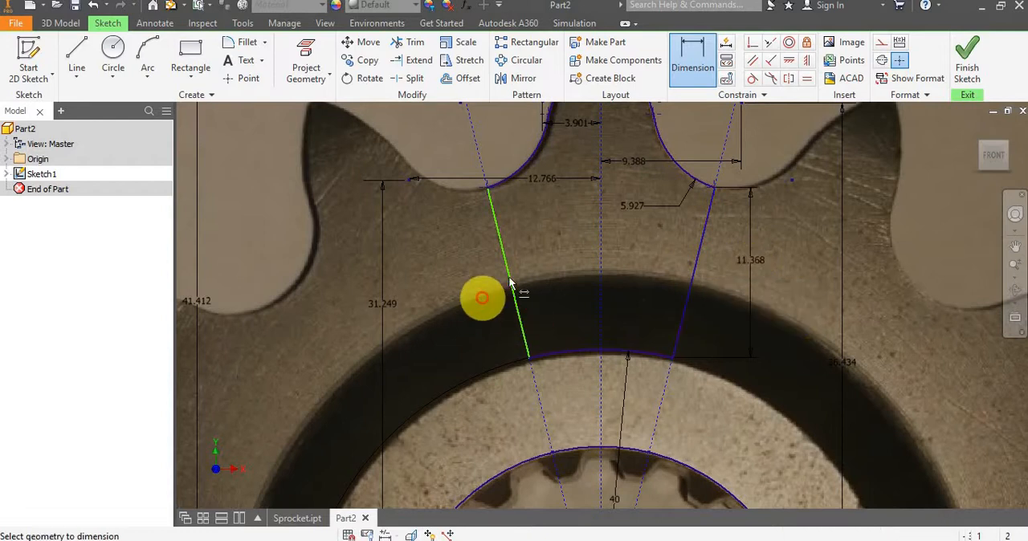
pyautogui.press('Escape')
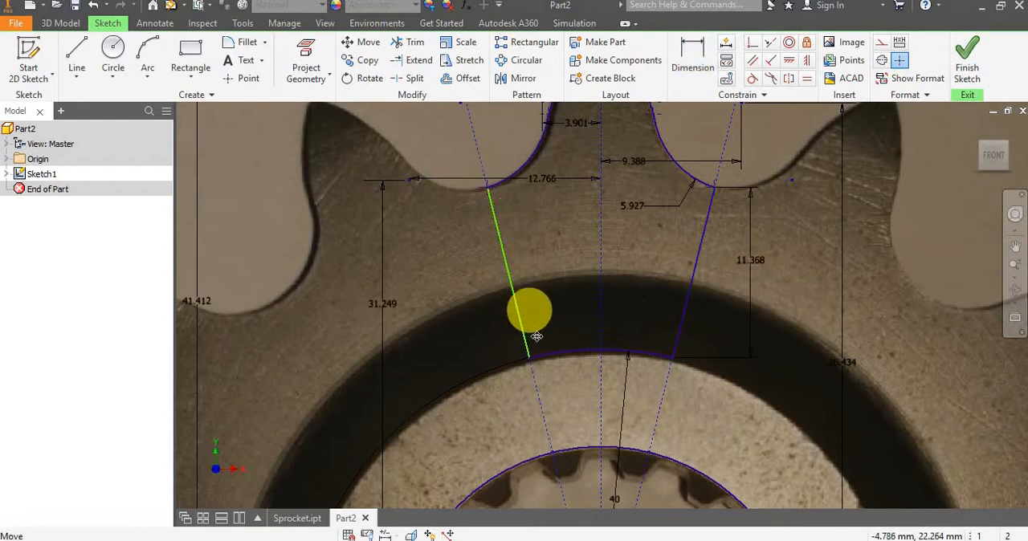
# Dimension the vertical extent of the left slanted side line, accepting the proposed value.
pyautogui.click(688, 54)
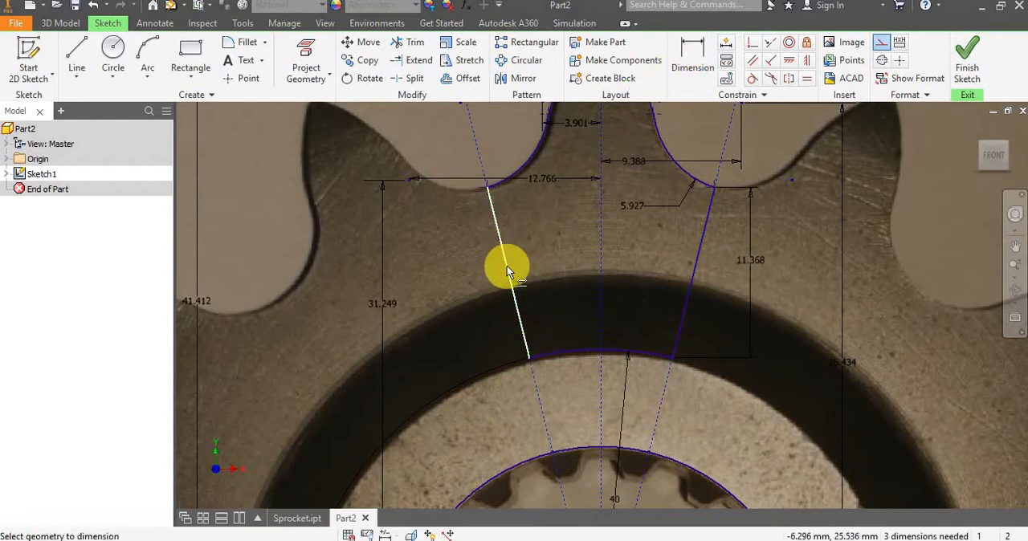
pyautogui.click(507, 266)
pyautogui.click(454, 275)
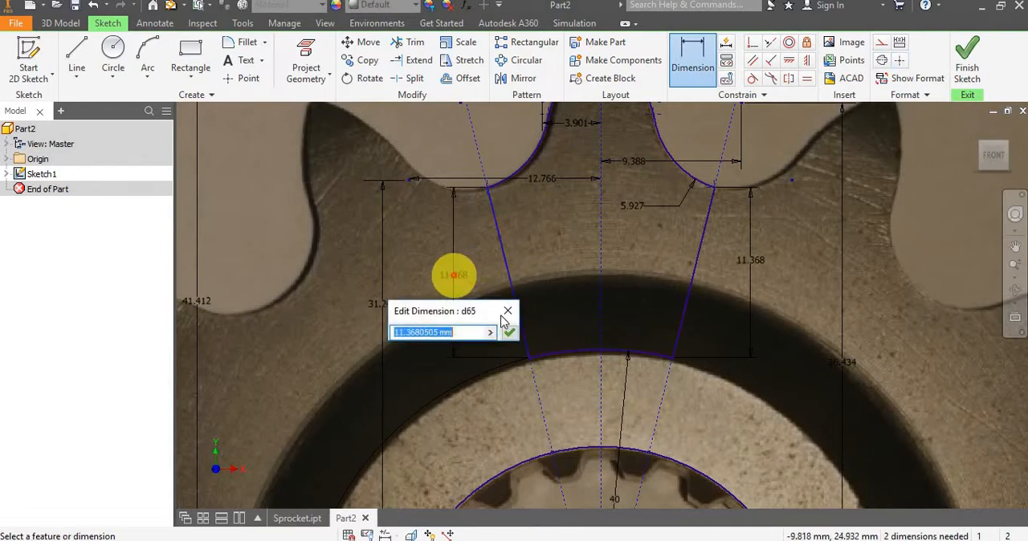
pyautogui.click(509, 335)
pyautogui.scroll(-5, 568, 321)
pyautogui.press('Escape')
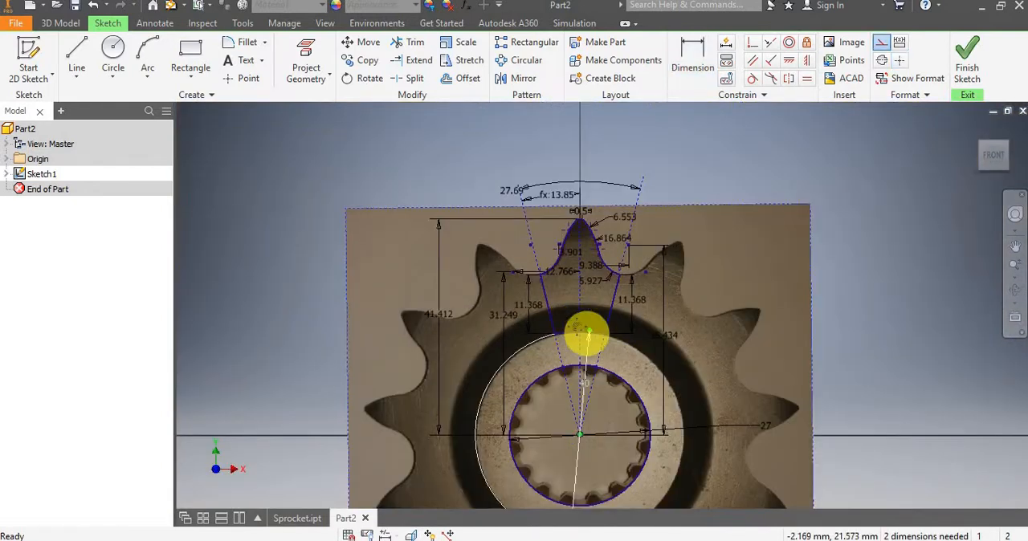
# Finish the tooth profile sketch.
pyautogui.moveTo(586, 336); pyautogui.dragTo(558, 282, button='middle')
pyautogui.scroll(3, 558, 281)
pyautogui.moveTo(534, 233); pyautogui.dragTo(562, 351, button='middle')
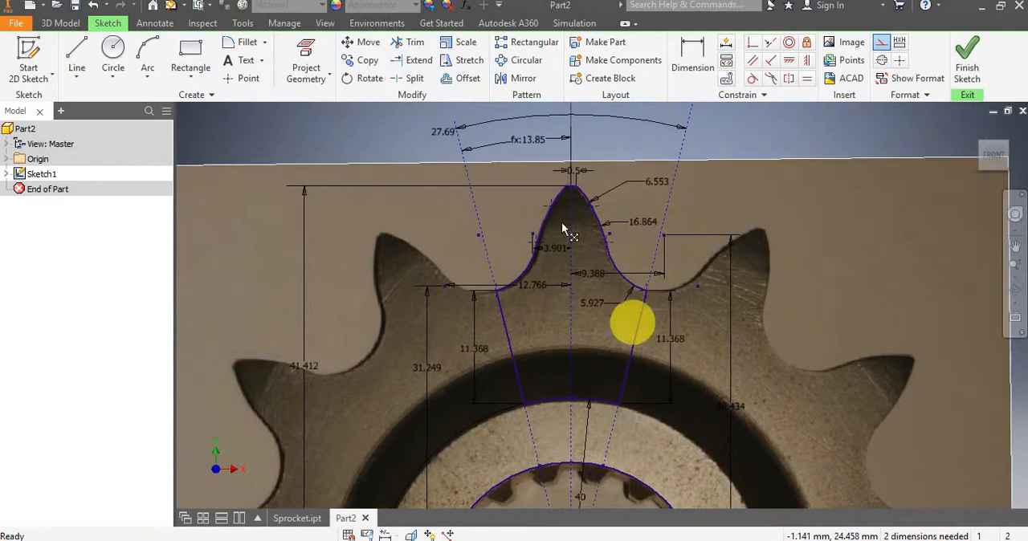
pyautogui.click(955, 54)
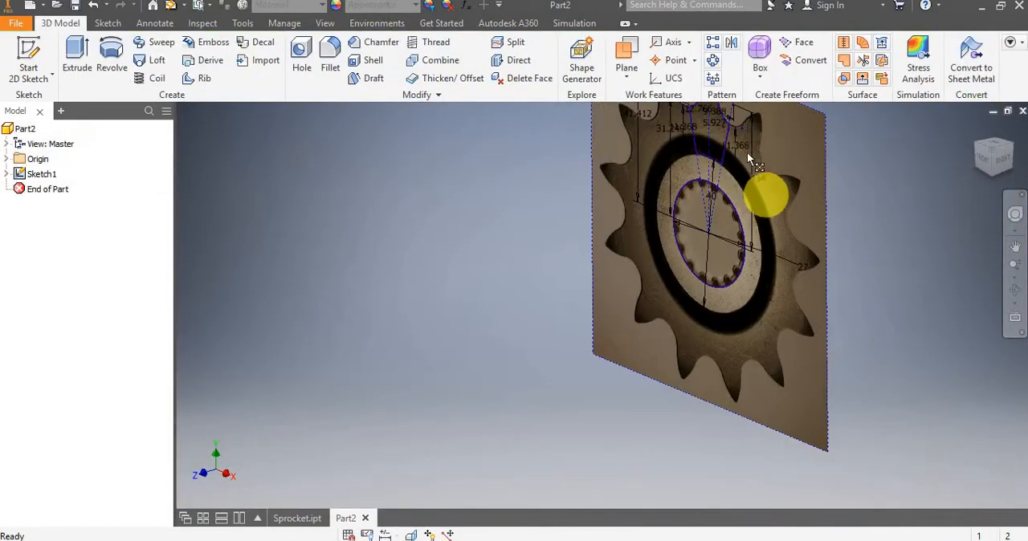
# Extrude the closed tooth profile 8.5 mm as a solid in the flipped direction, behind the sketch plane.
pyautogui.scroll(-2, 765, 195)
pyautogui.moveTo(751, 143); pyautogui.dragTo(758, 201, button='middle')
pyautogui.scroll(5, 753, 201)
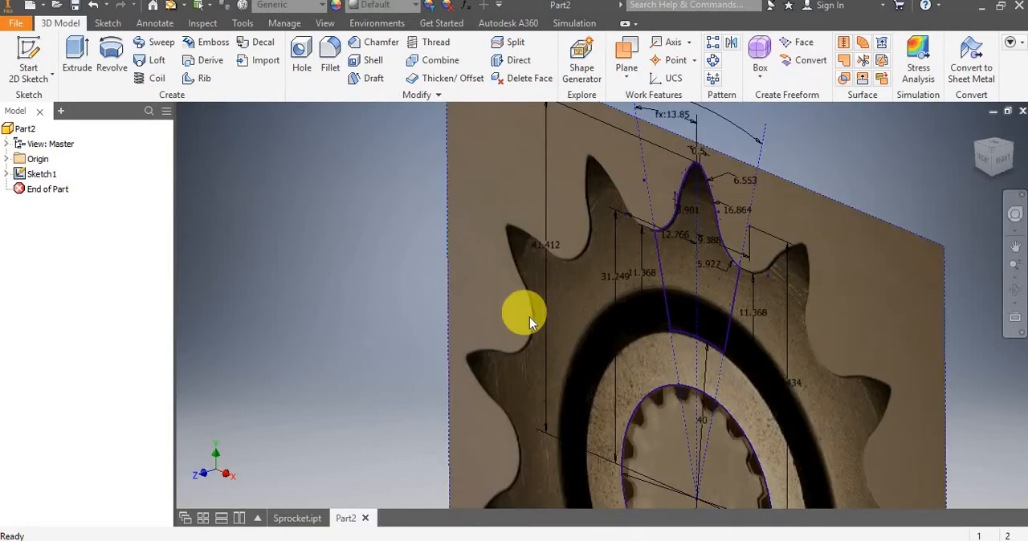
pyautogui.click(77, 55)
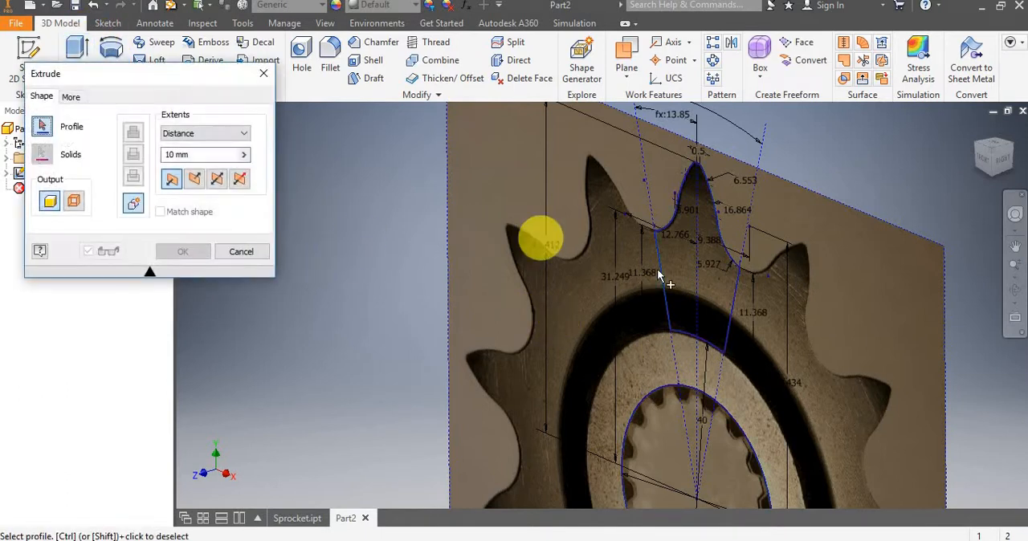
pyautogui.click(691, 275)
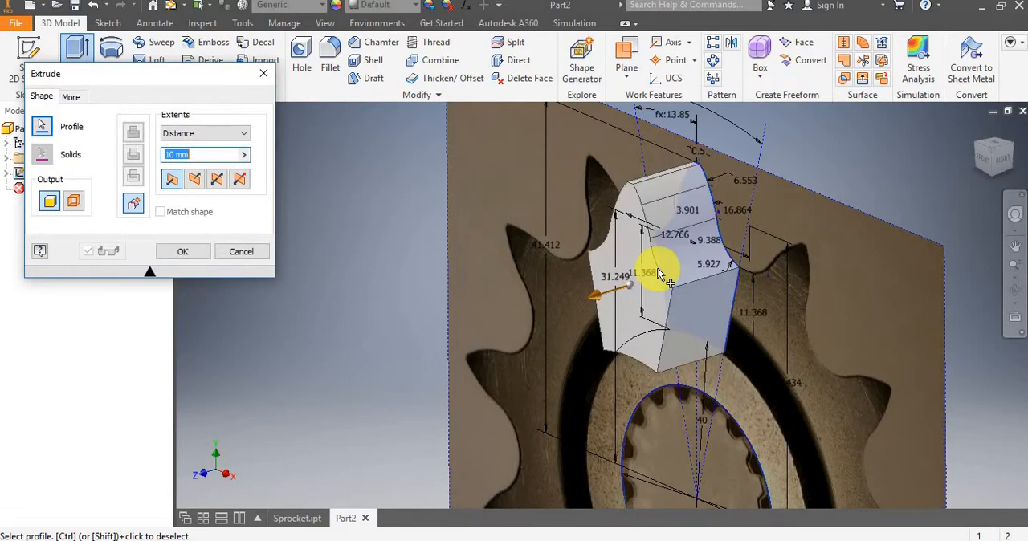
pyautogui.click(739, 265)
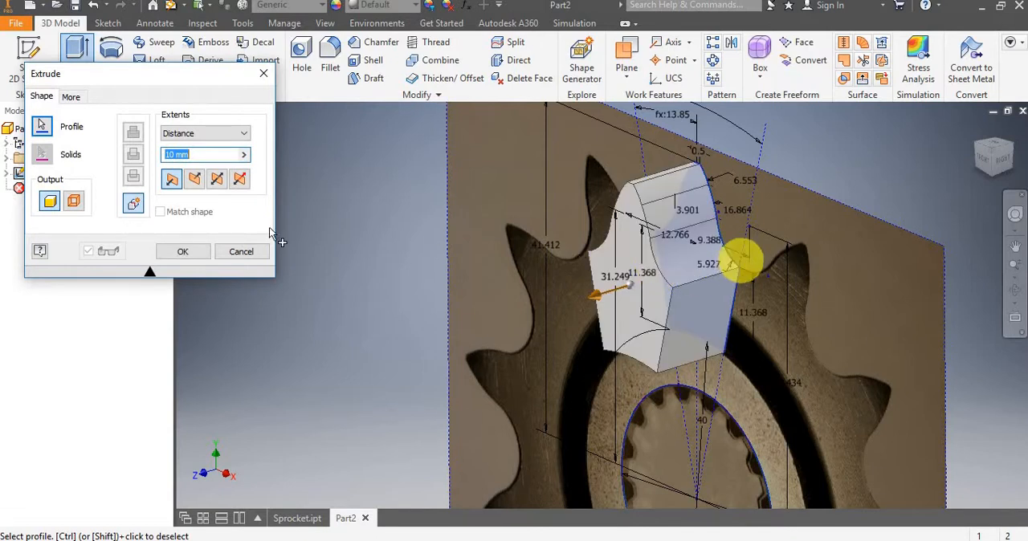
pyautogui.click(161, 155)
pyautogui.press('BackSpace')
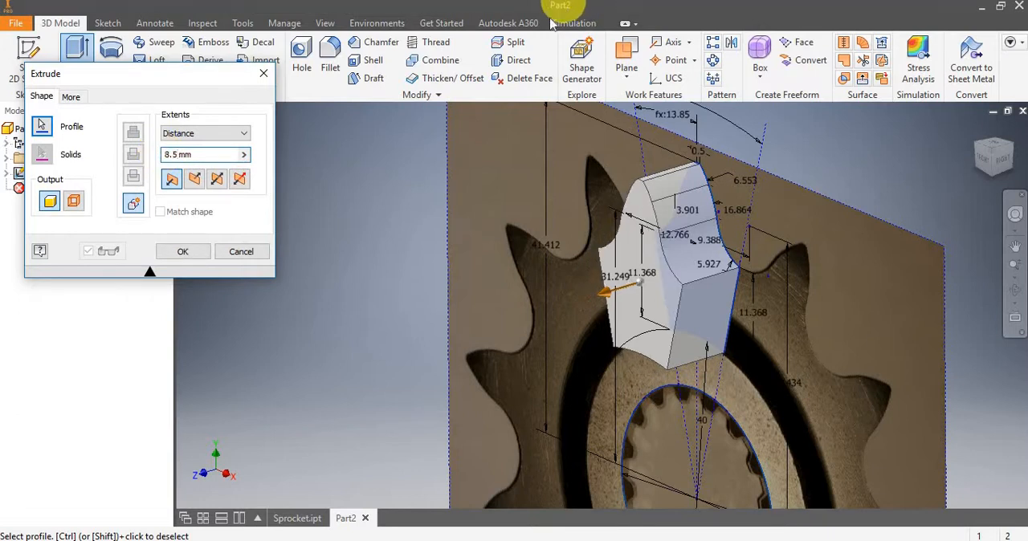
pyautogui.click(198, 182)
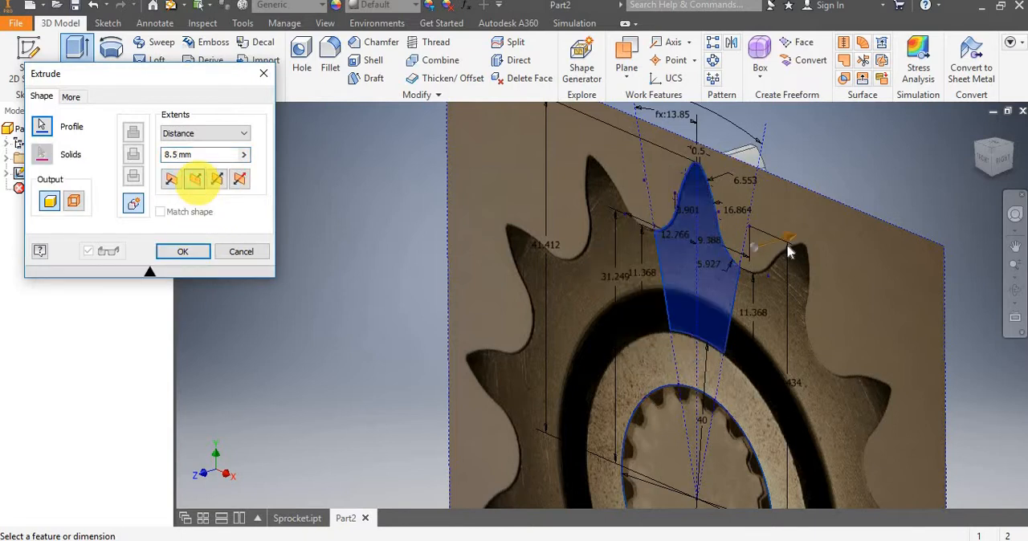
pyautogui.scroll(3, 746, 269)
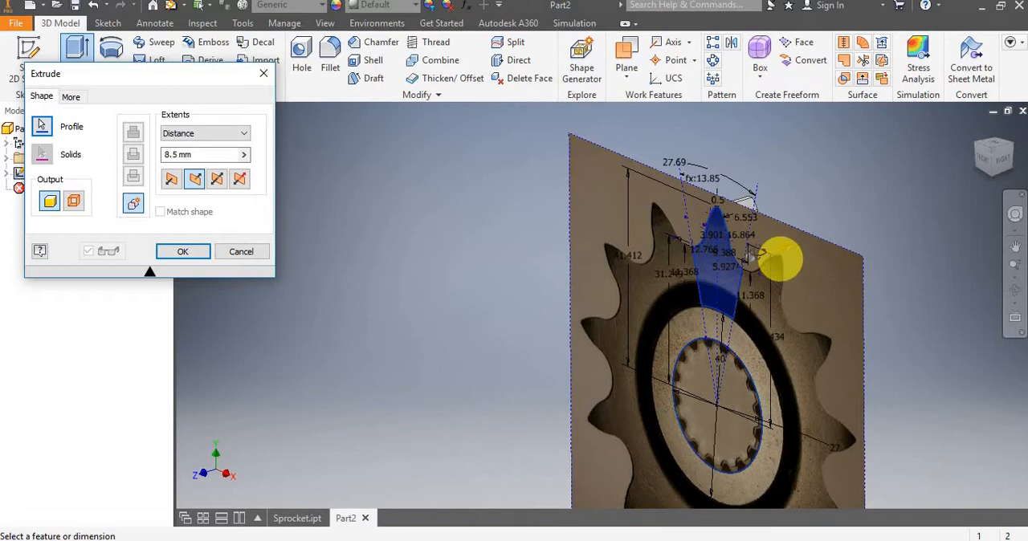
pyautogui.moveTo(772, 258)
pyautogui.keyDown('shift'); pyautogui.mouseDown(button='middle')
pyautogui.moveTo(734, 237)
pyautogui.moveTo(700, 235)
pyautogui.moveTo(723, 235)
pyautogui.moveTo(768, 265)
pyautogui.moveTo(741, 252)
pyautogui.moveTo(757, 264)
pyautogui.mouseUp(button='middle'); pyautogui.keyUp('shift')
pyautogui.click(183, 252)
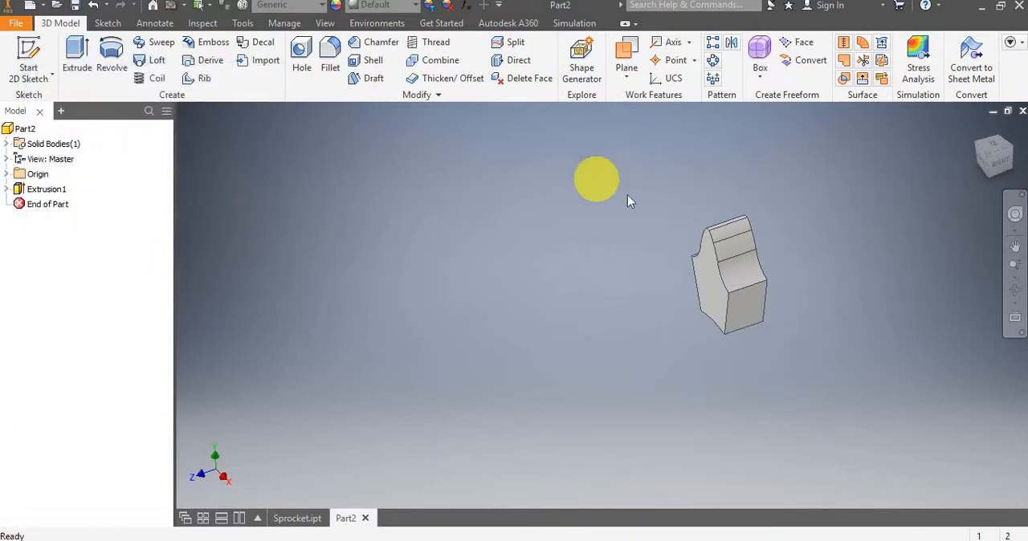
# Create a circular pattern of the extruded tooth around the Z axis with 13 occurrences over 360 degrees.
pyautogui.scroll(4, 627, 194)
pyautogui.moveTo(670, 204); pyautogui.dragTo(625, 172, button='middle')
pyautogui.scroll(-3, 625, 171)
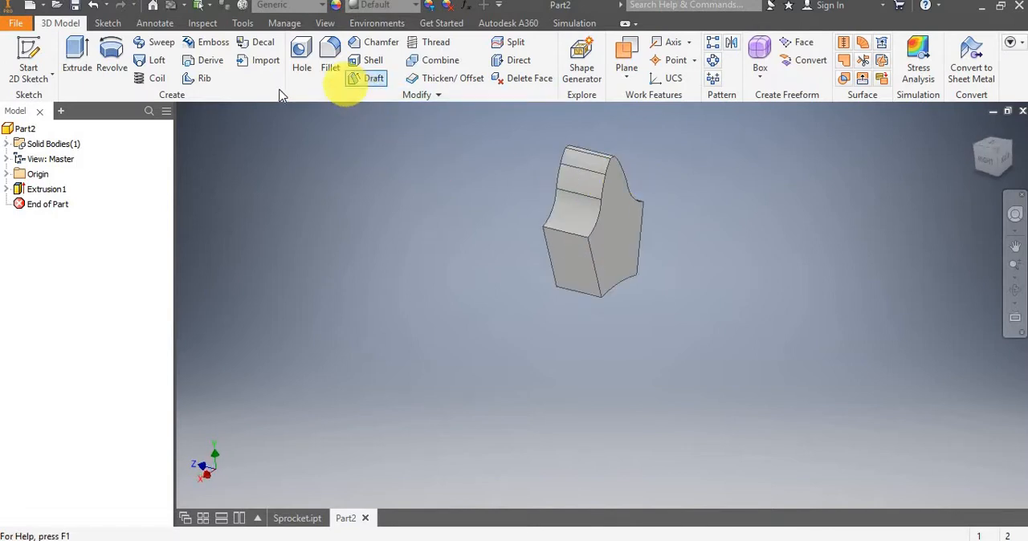
pyautogui.click(708, 63)
pyautogui.click(608, 236)
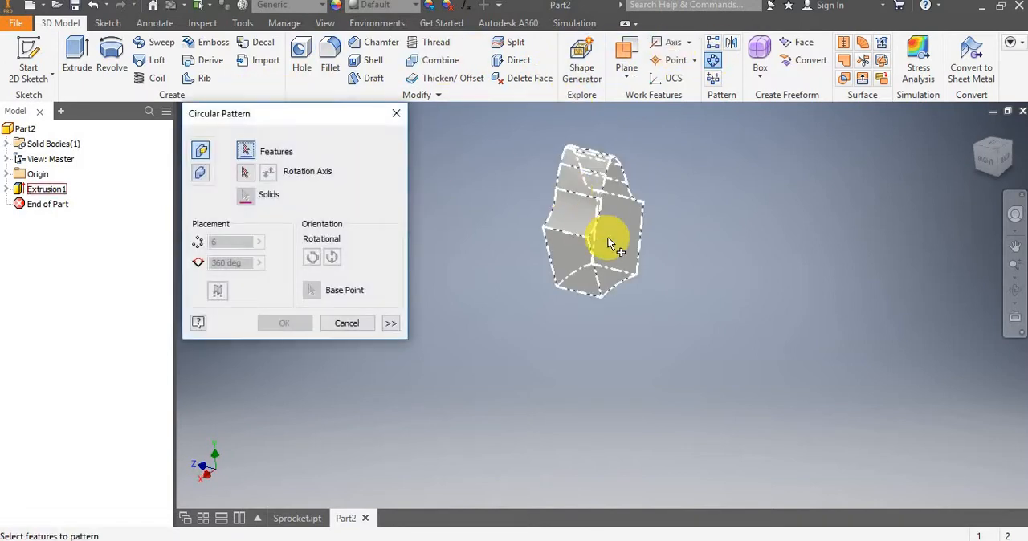
pyautogui.click(253, 172)
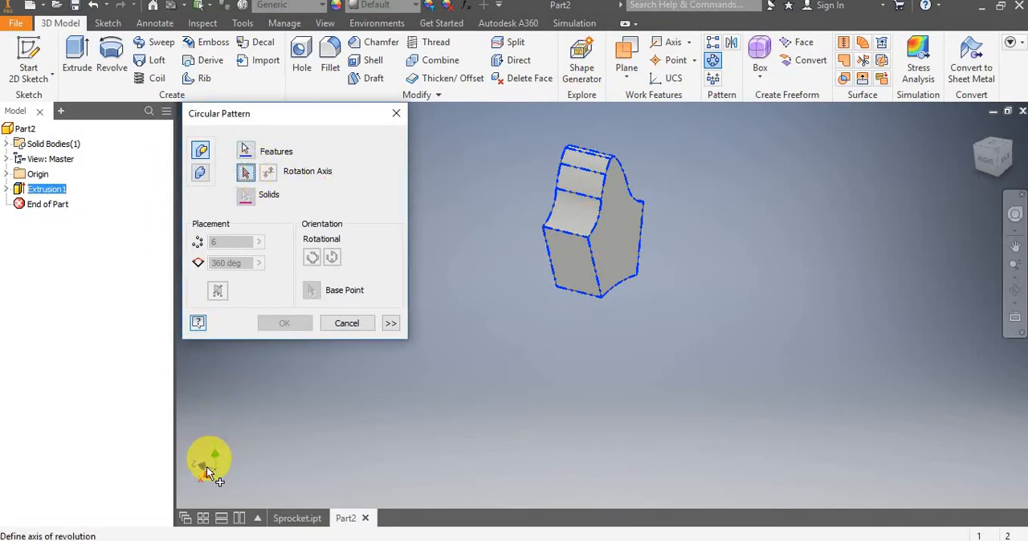
pyautogui.click(8, 175)
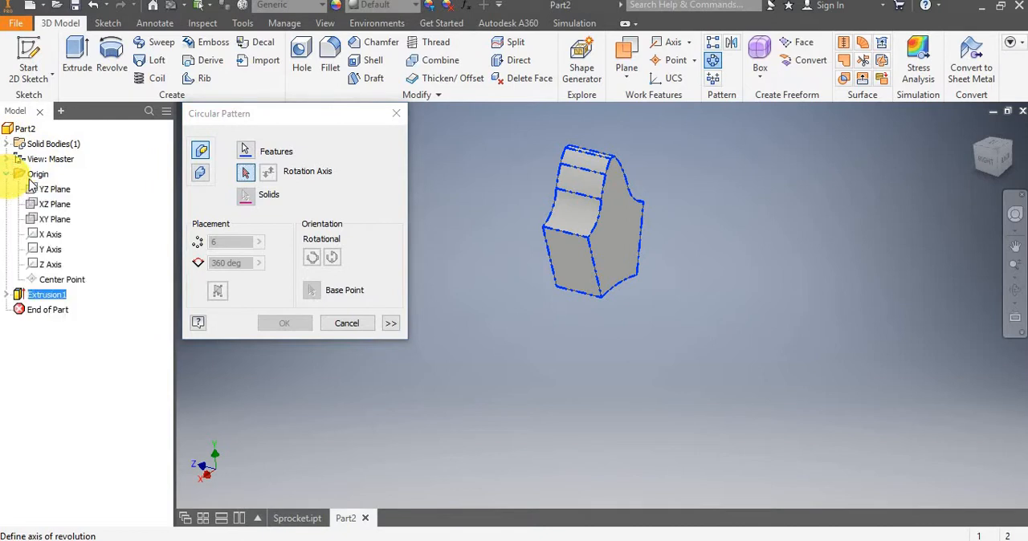
pyautogui.click(51, 265)
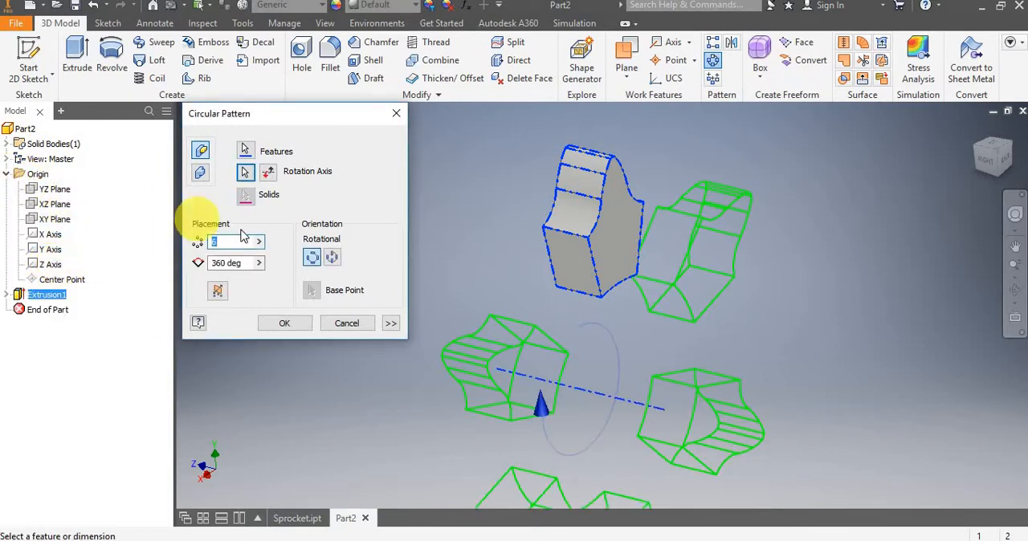
pyautogui.write('13')
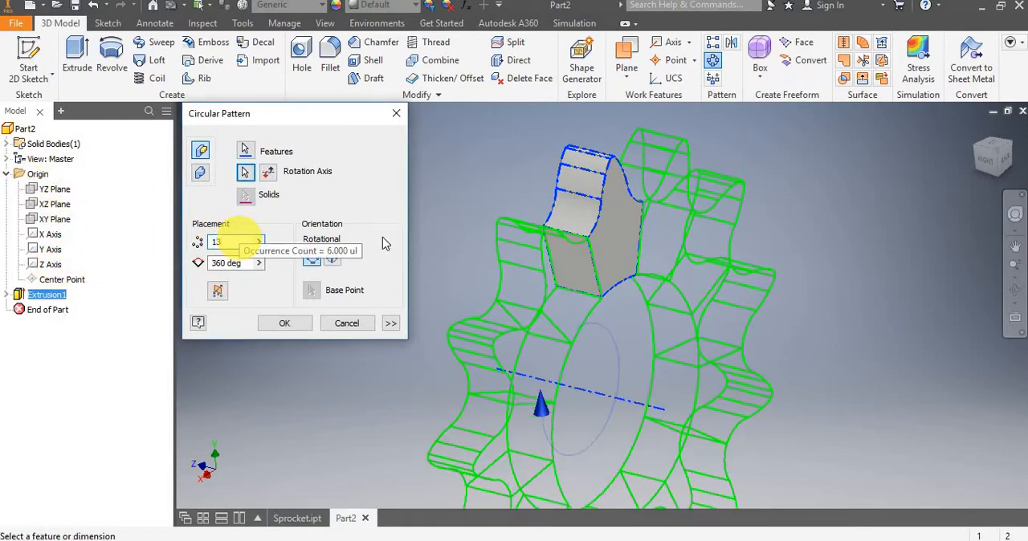
pyautogui.scroll(4, 518, 205)
pyautogui.keyDown('shift'); pyautogui.moveTo(514, 207); pyautogui.dragTo(722, 178, button='middle'); pyautogui.keyUp('shift')
pyautogui.scroll(-5, 569, 214)
pyautogui.moveTo(523, 185); pyautogui.dragTo(659, 195, button='middle')
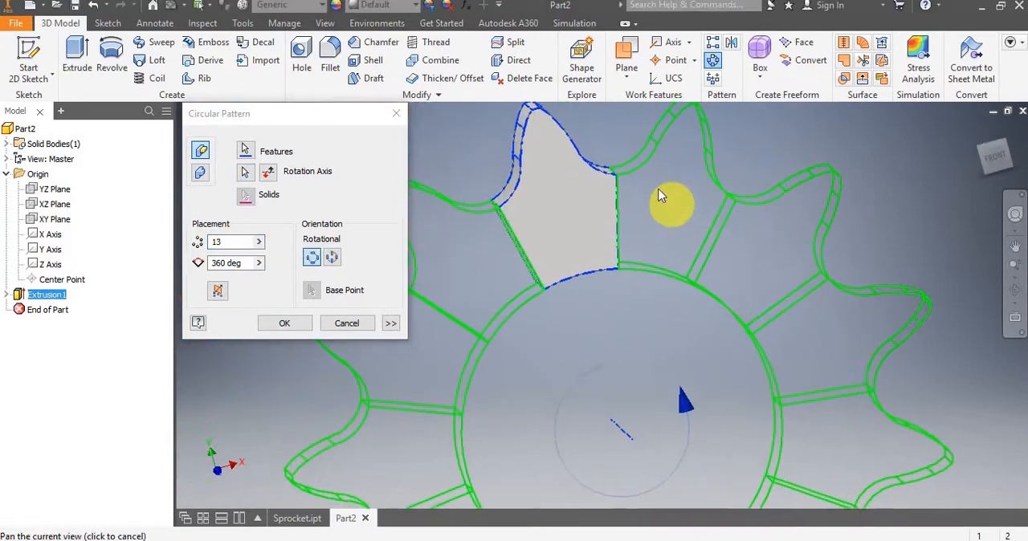
pyautogui.click(282, 323)
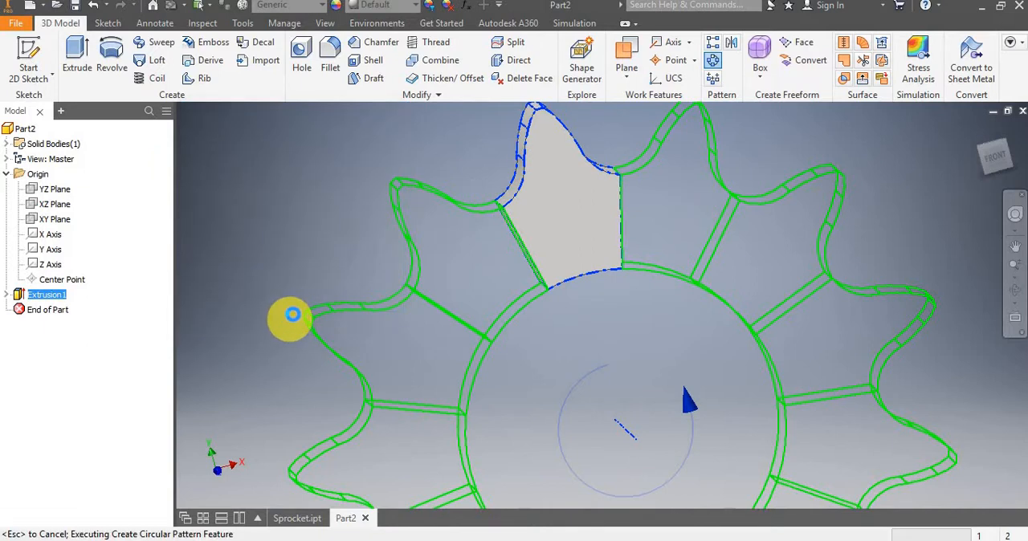
# Examine the patterned sprocket from several angles and locate the reference image in the tooth extrusion's sketch.
pyautogui.scroll(3, 445, 239)
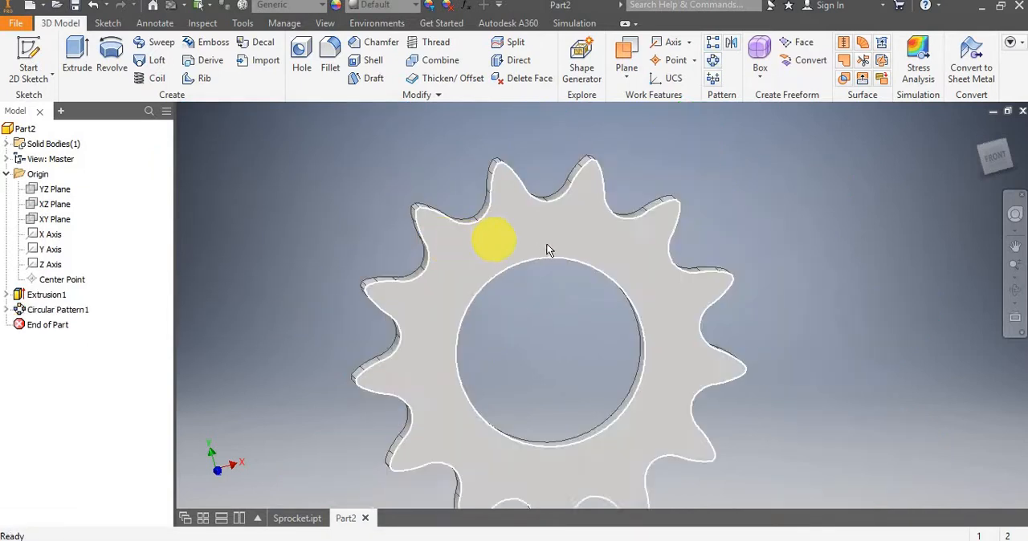
pyautogui.keyDown('shift'); pyautogui.moveTo(546, 250); pyautogui.dragTo(592, 252, button='middle'); pyautogui.keyUp('shift')
pyautogui.scroll(-3, 551, 270)
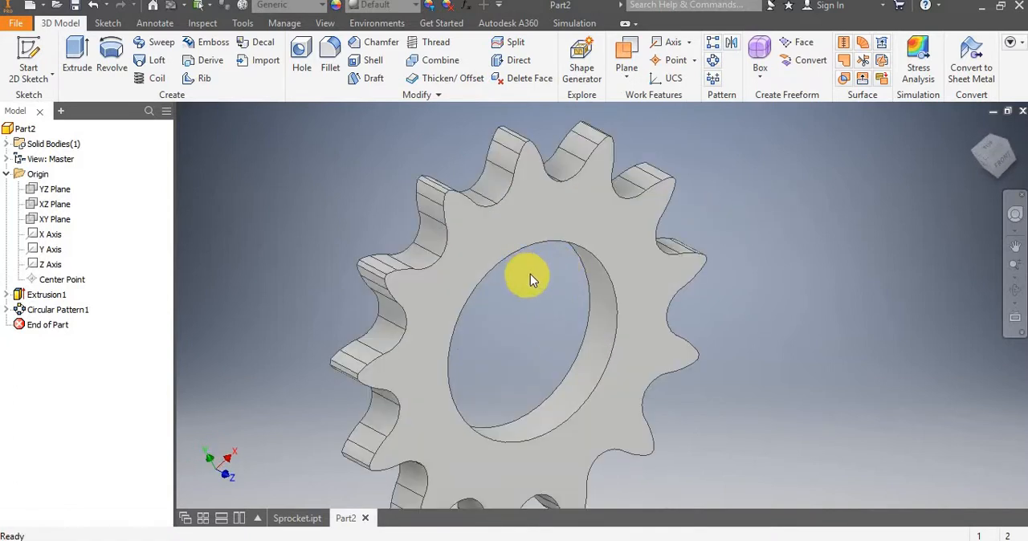
pyautogui.scroll(3, 529, 278)
pyautogui.keyDown('shift'); pyautogui.moveTo(523, 285); pyautogui.dragTo(576, 284, button='middle'); pyautogui.keyUp('shift')
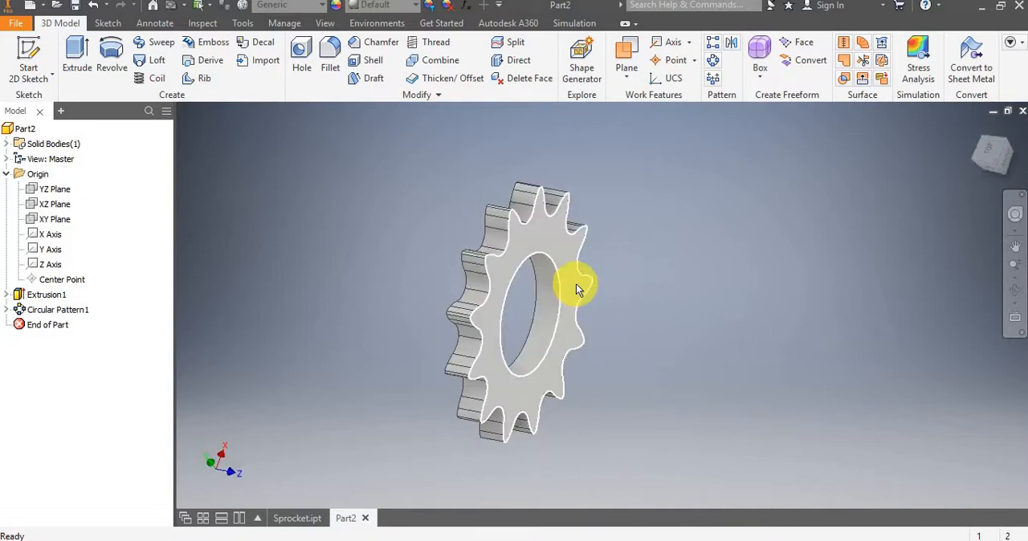
pyautogui.moveTo(599, 309)
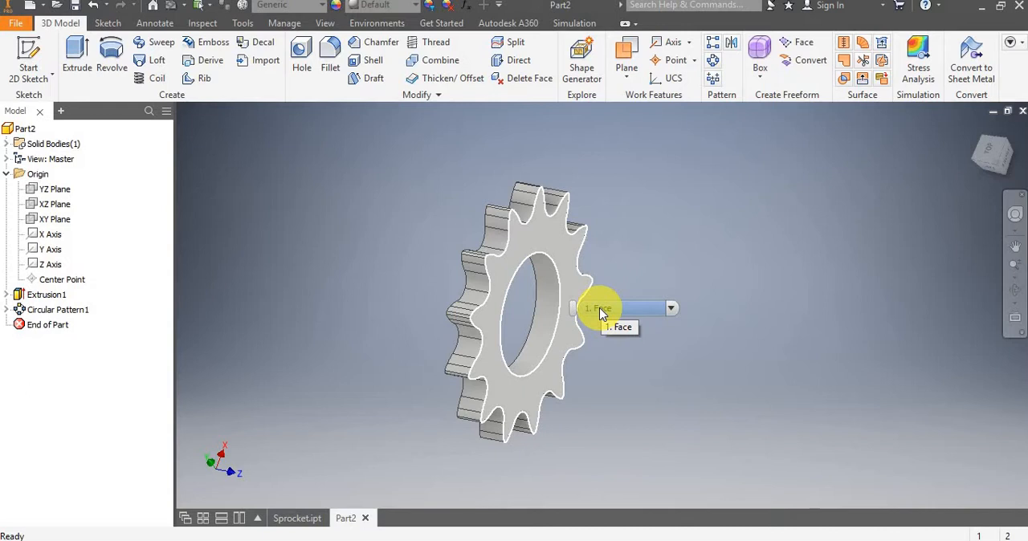
pyautogui.click(7, 295)
pyautogui.click(50, 310)
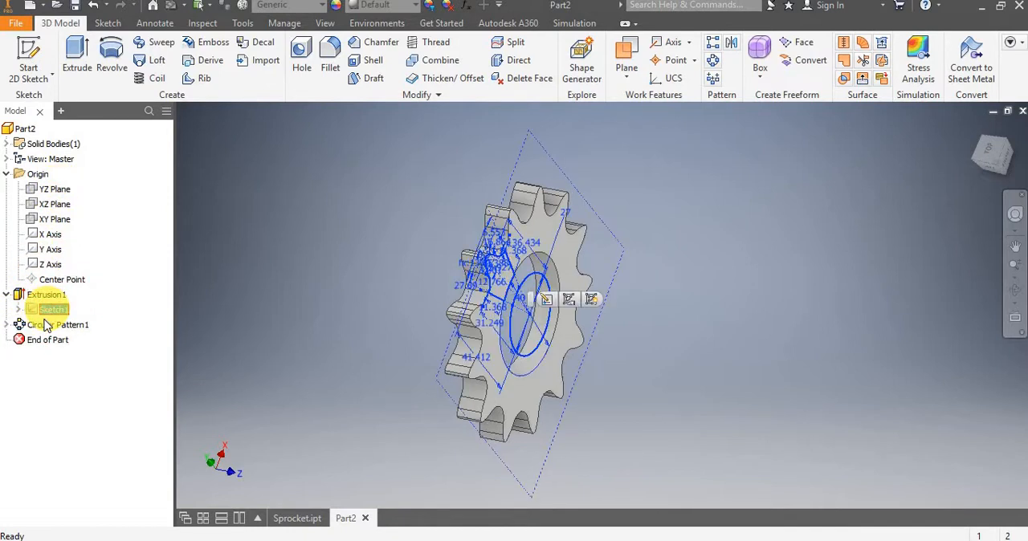
pyautogui.click(17, 309)
pyautogui.click(58, 325)
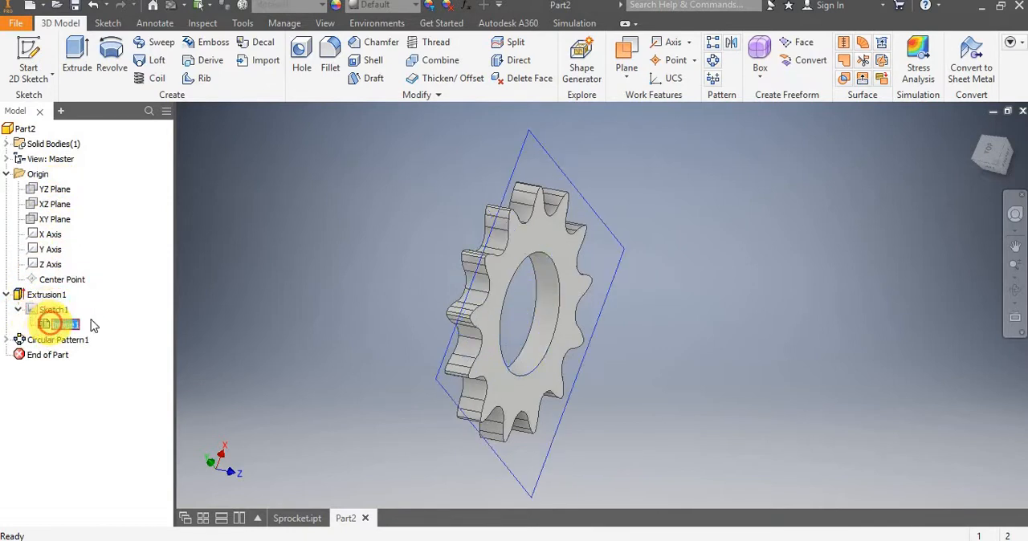
pyautogui.moveTo(738, 307); pyautogui.dragTo(557, 356)
pyautogui.press('Escape')
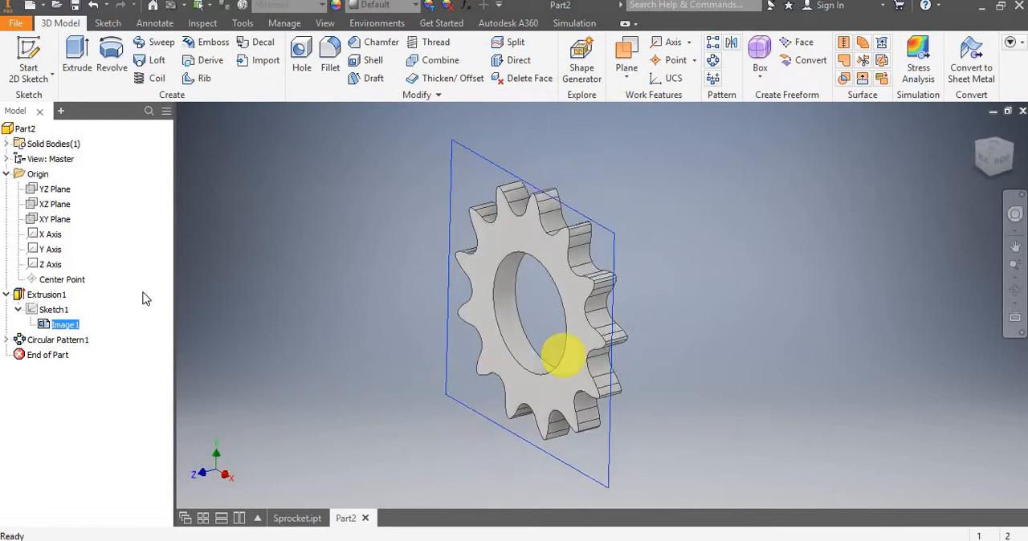
# Start a sketch on the YZ plane with the model sliced, and project the sprocket's cut edges into it.
pyautogui.click(29, 54)
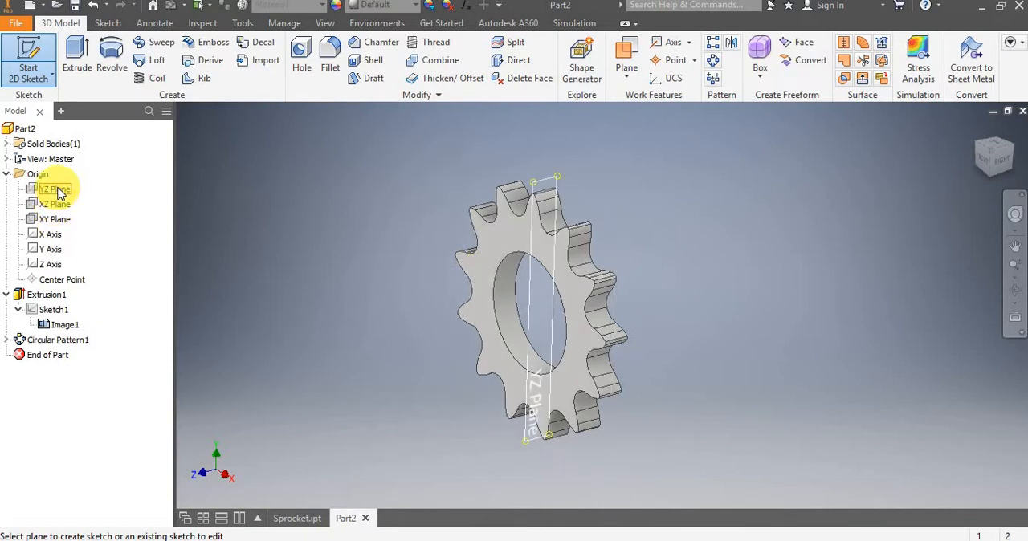
pyautogui.click(56, 188)
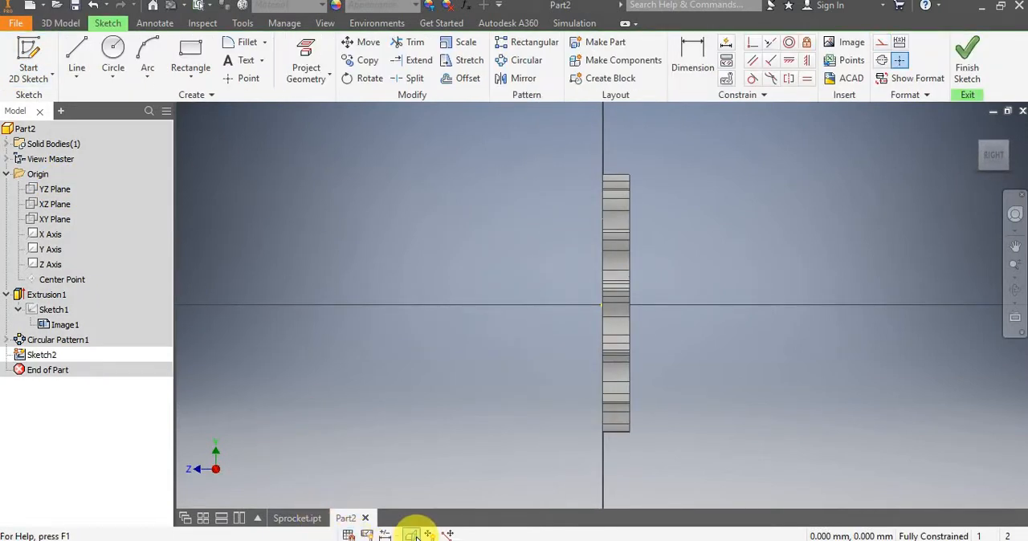
pyautogui.click(412, 535)
pyautogui.scroll(-3, 640, 249)
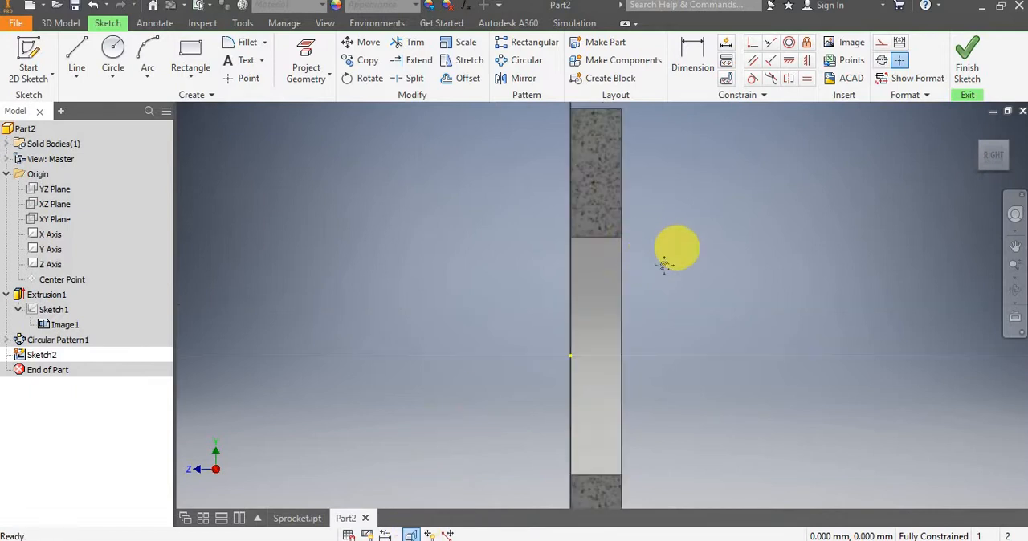
pyautogui.moveTo(667, 263); pyautogui.dragTo(591, 325, button='middle')
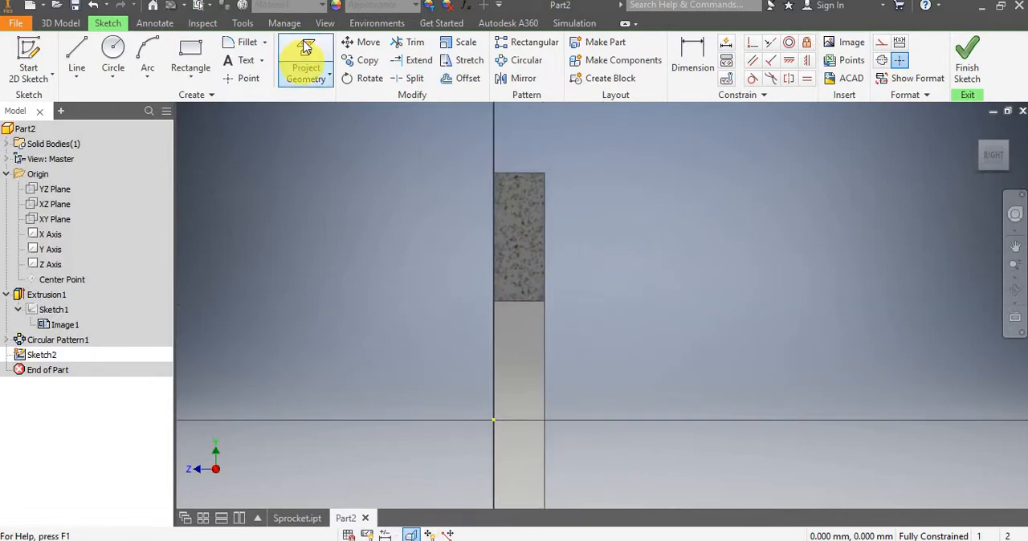
pyautogui.click(315, 81)
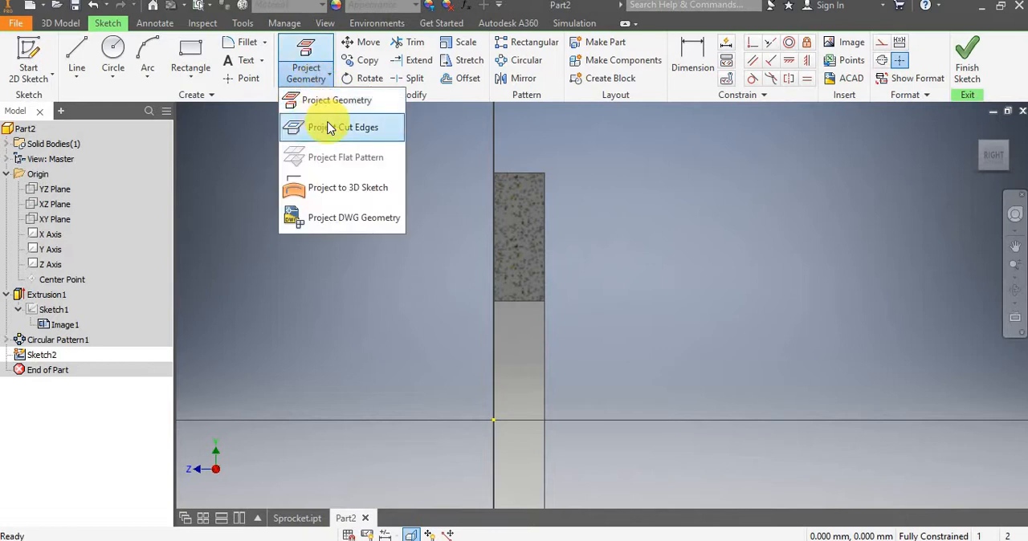
pyautogui.click(329, 127)
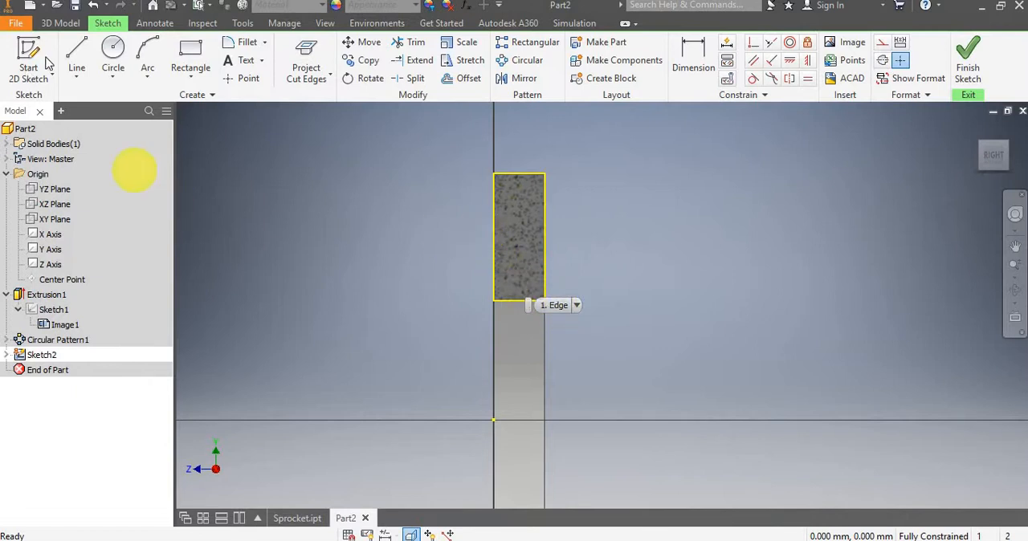
# Sketch the hub profile's lower line about 27 mm long from the sprocket's back face, an 8 mm vertical line, and a 20 mm slope to the front face.
pyautogui.click(74, 53)
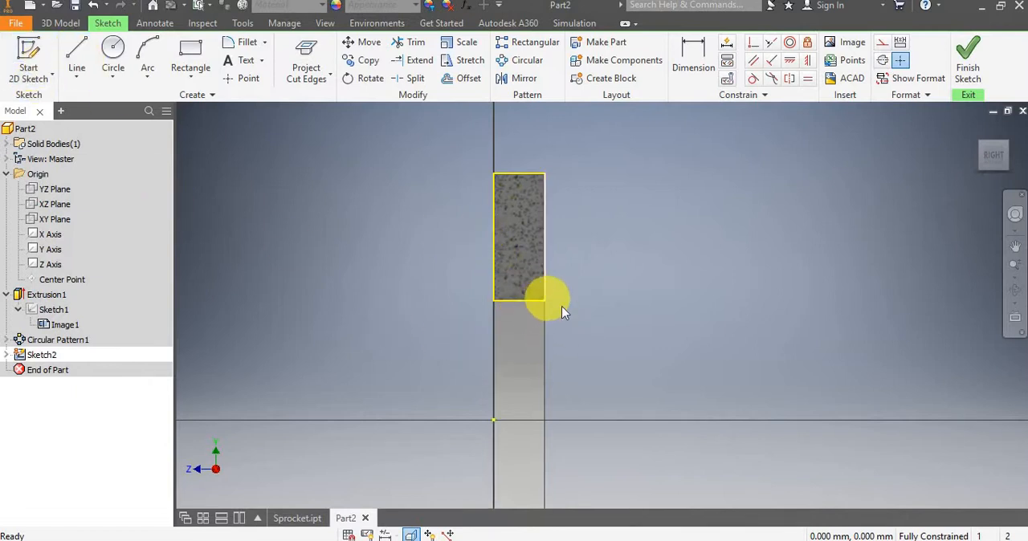
pyautogui.click(81, 48)
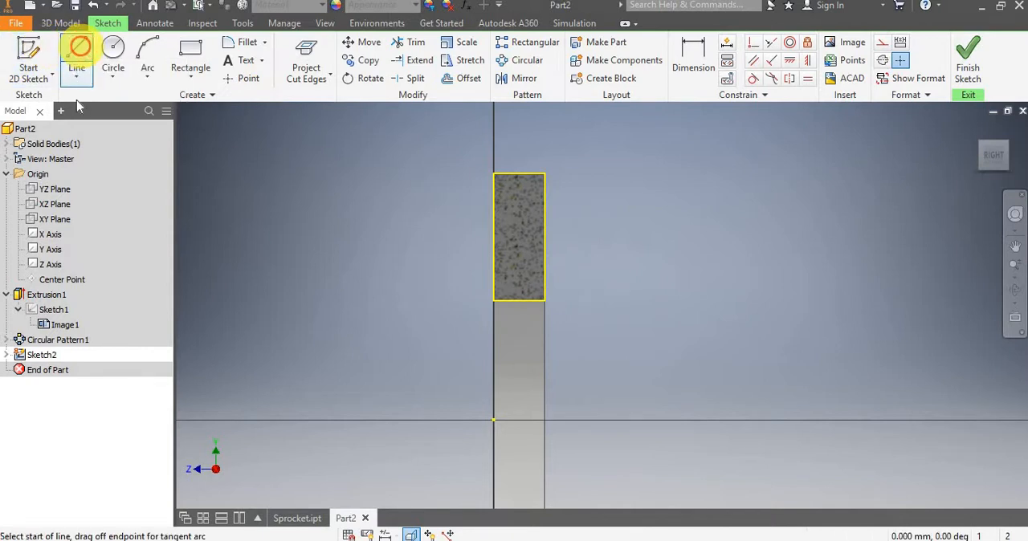
pyautogui.click(545, 341)
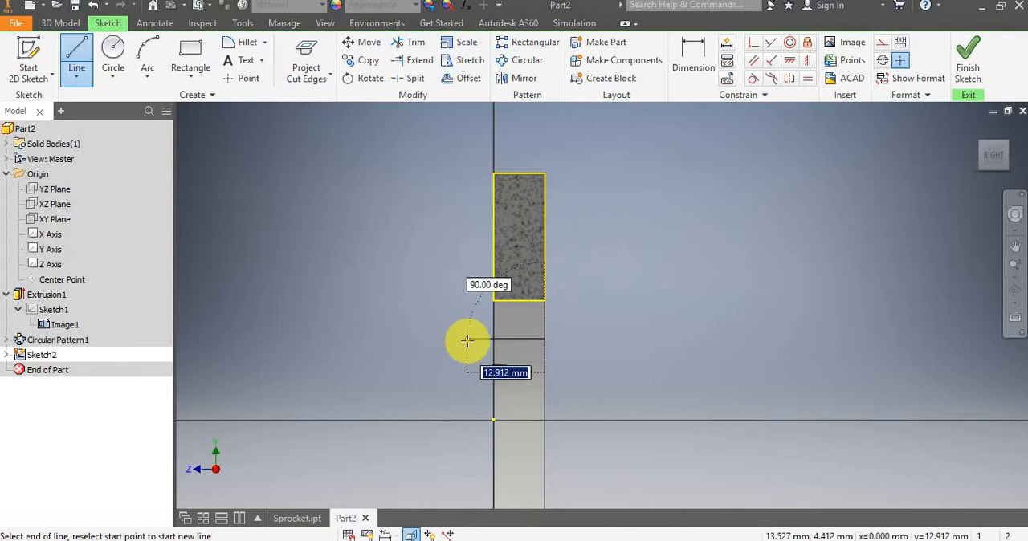
pyautogui.click(382, 339)
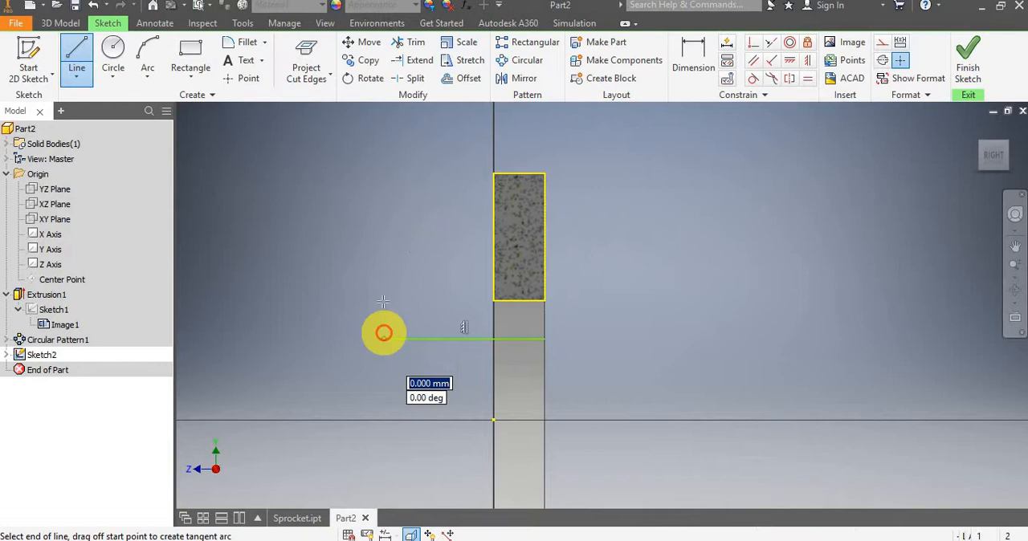
pyautogui.click(385, 291)
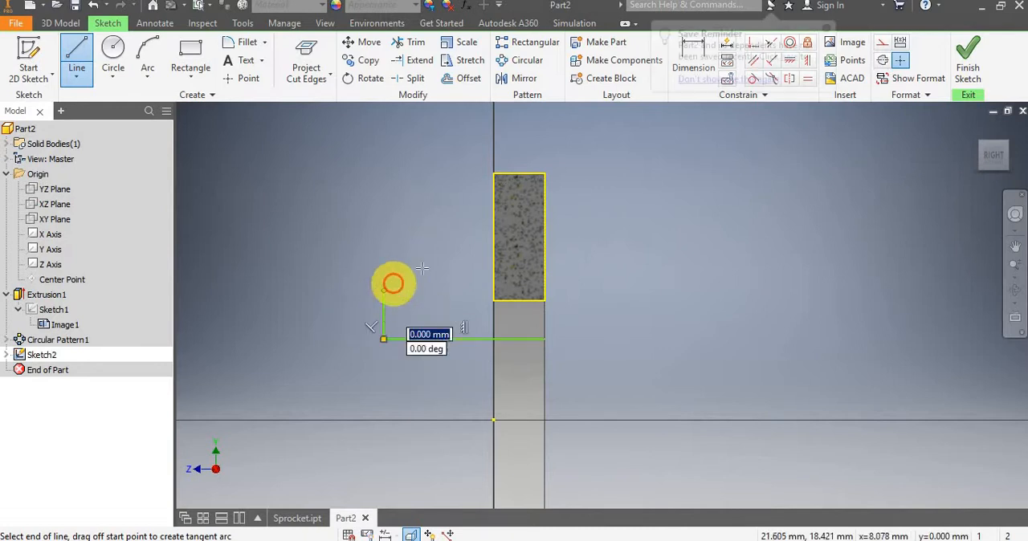
pyautogui.click(492, 243)
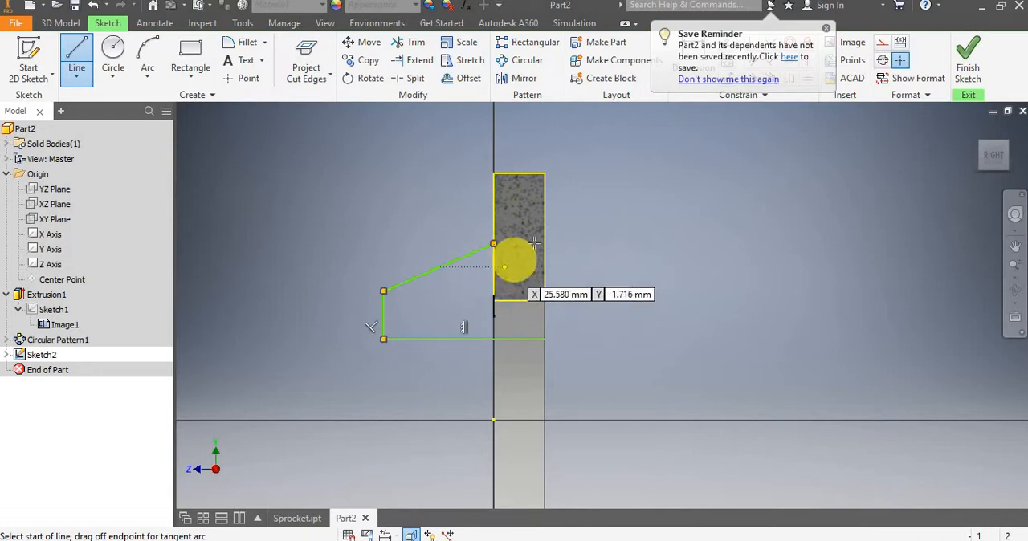
# Close the hub profile with lines about 8 mm down the front face, 8.5 mm across the thickness, and down the back face to the start point.
pyautogui.click(491, 244)
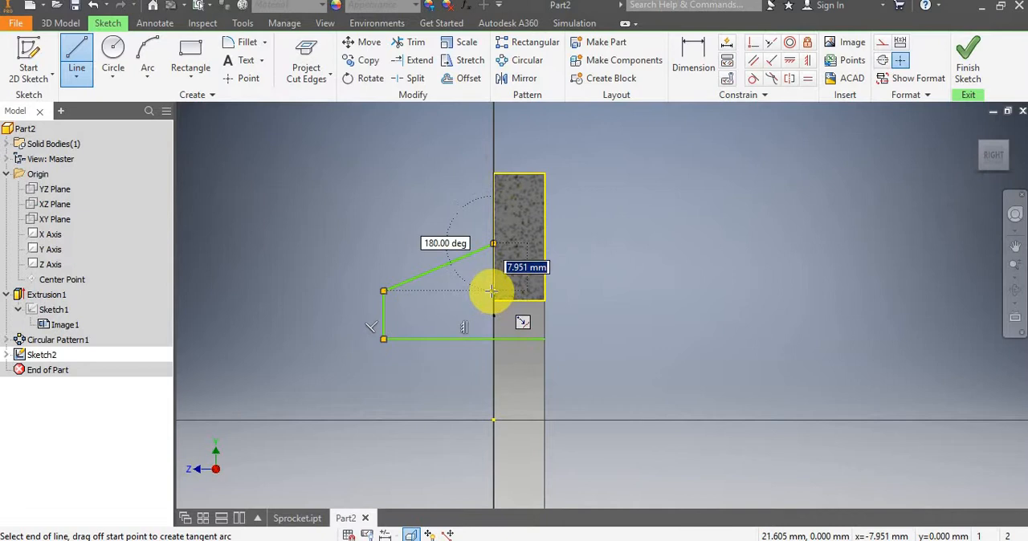
pyautogui.click(493, 291)
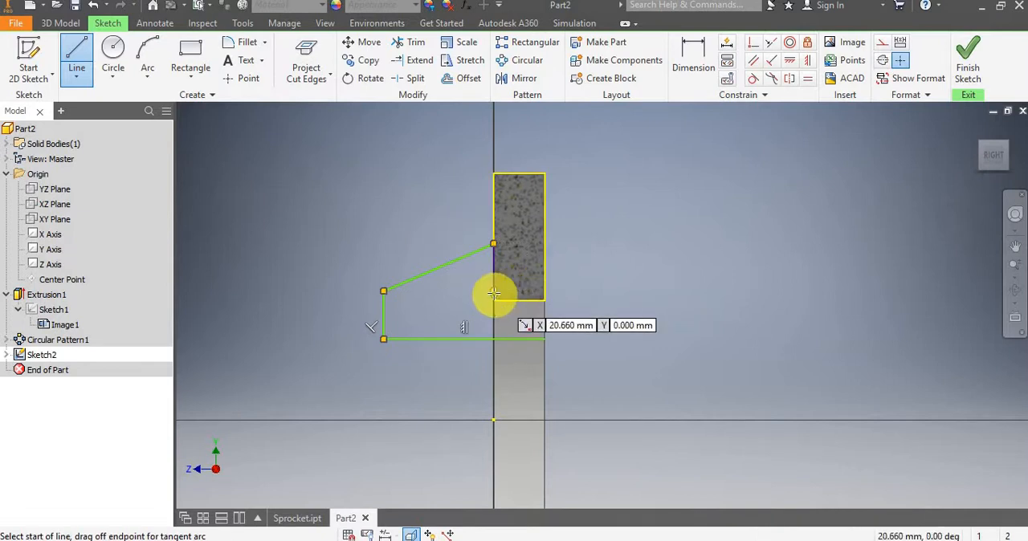
pyautogui.click(493, 290)
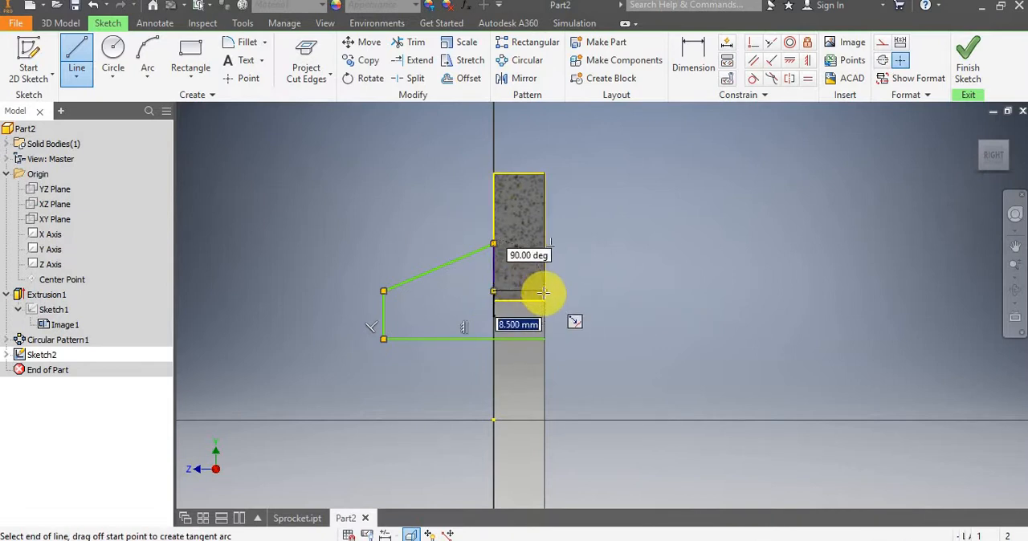
pyautogui.click(544, 292)
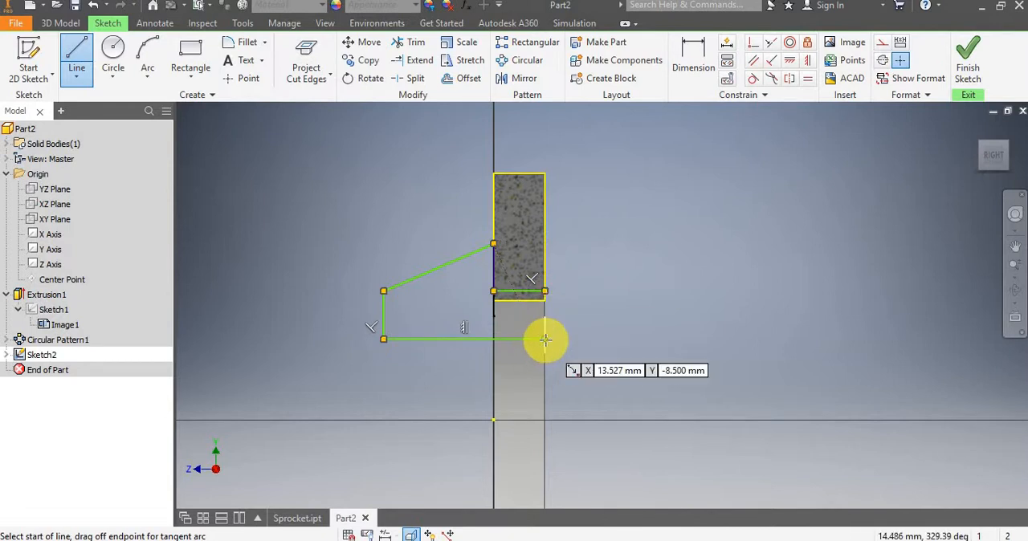
pyautogui.click(545, 291)
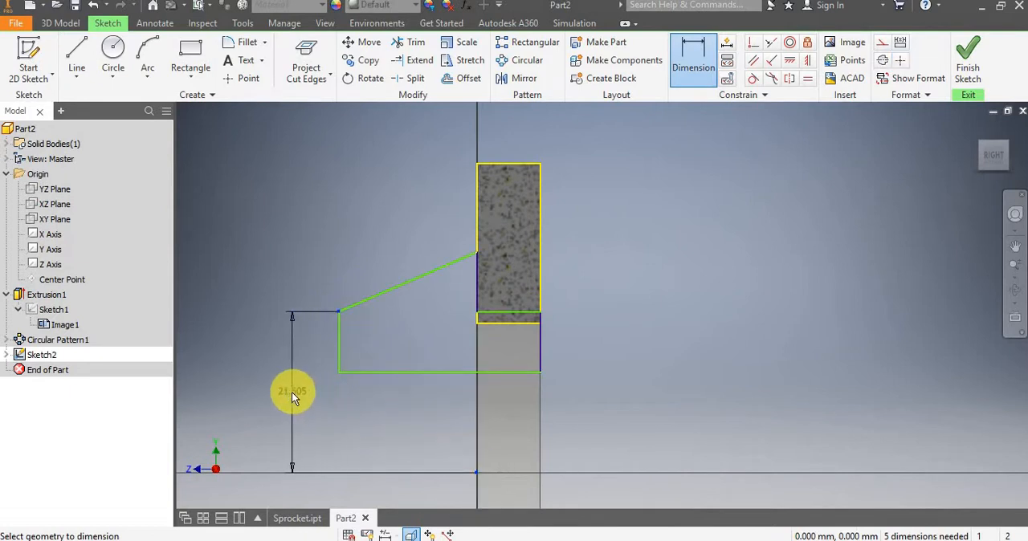
# Dimension the sloped line's endpoints from the origin, setting the lower end to 20 mm and the upper end to 26 mm.
pyautogui.click(286, 393)
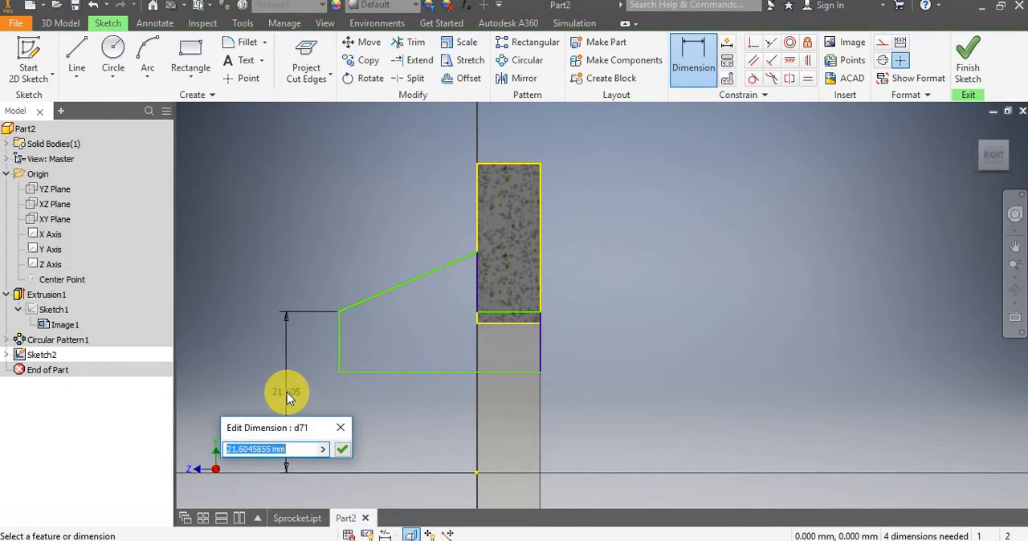
pyautogui.write('20')
pyautogui.press('Return')
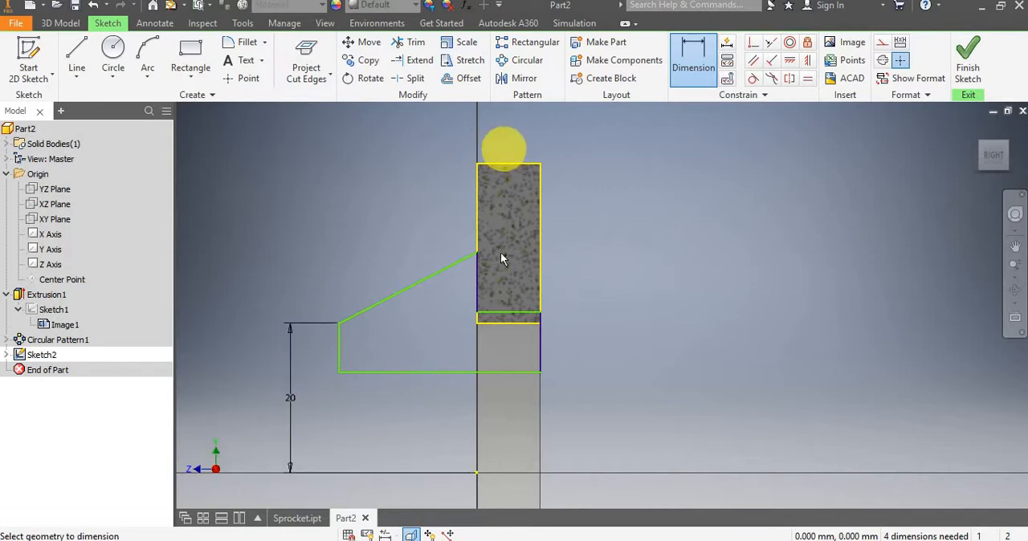
pyautogui.click(475, 255)
pyautogui.click(477, 472)
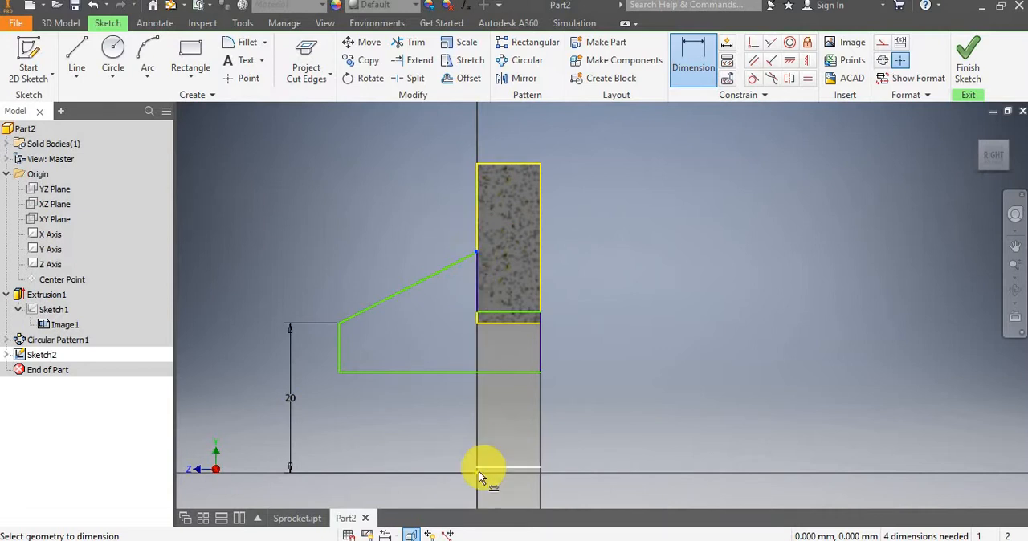
pyautogui.click(256, 317)
pyautogui.click(243, 318)
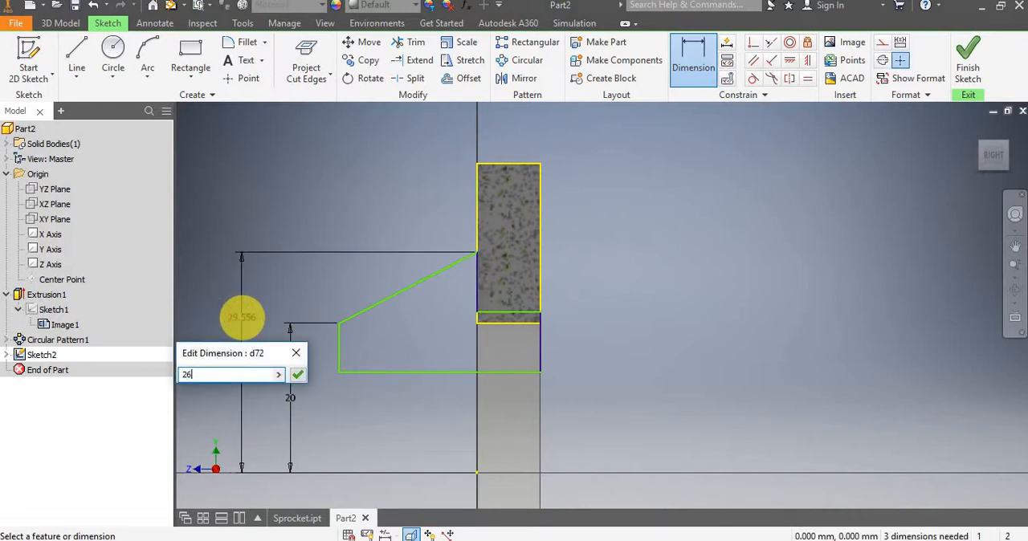
pyautogui.press('Return')
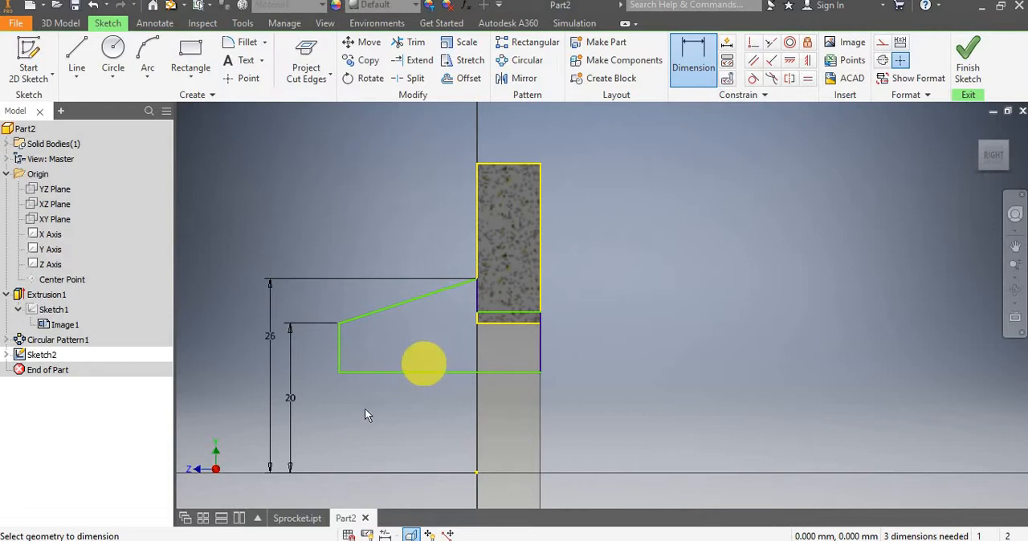
# Dimension the hub profile's lower horizontal line and set its length to 14.5 mm.
pyautogui.click(389, 372)
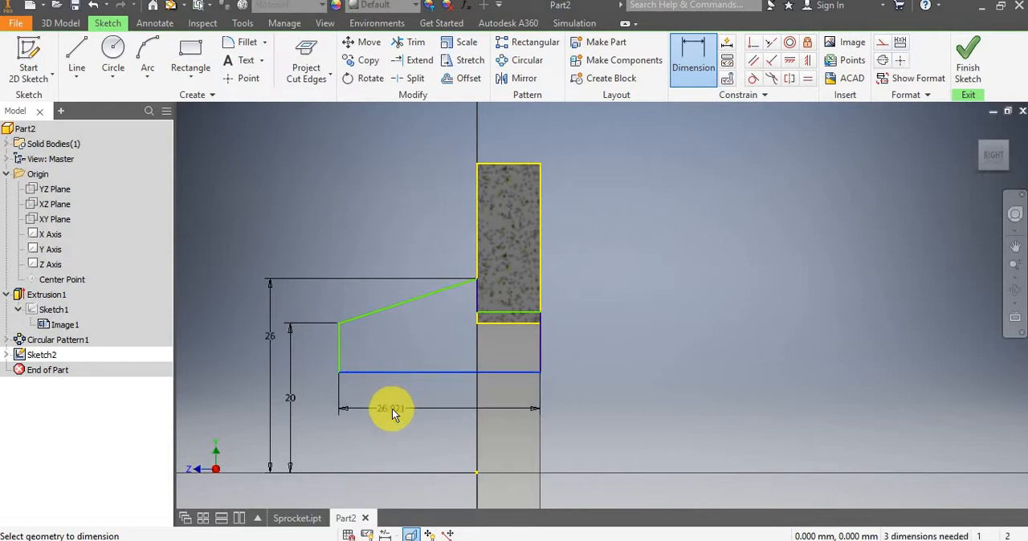
pyautogui.click(392, 408)
pyautogui.write('1')
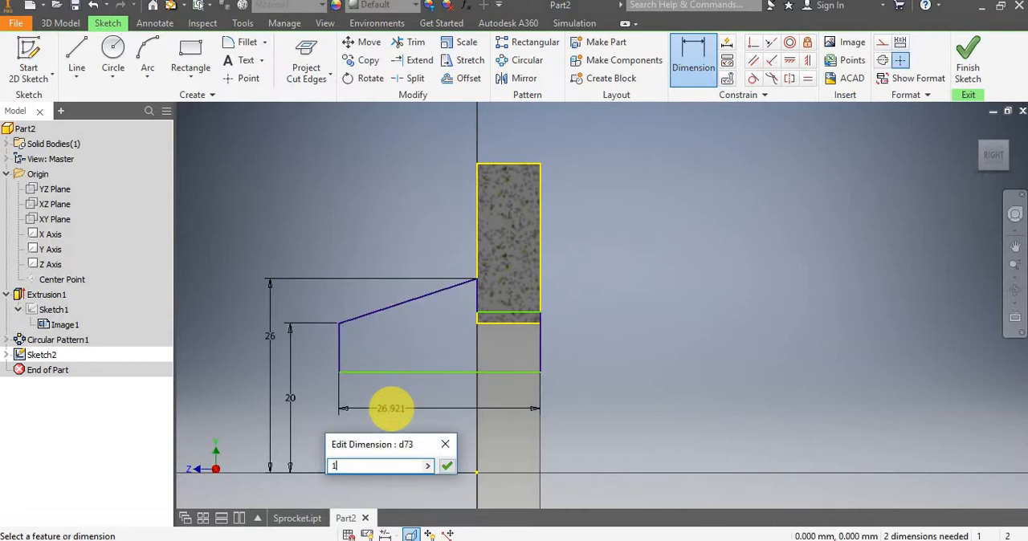
pyautogui.write('4.5')
pyautogui.press('Return')
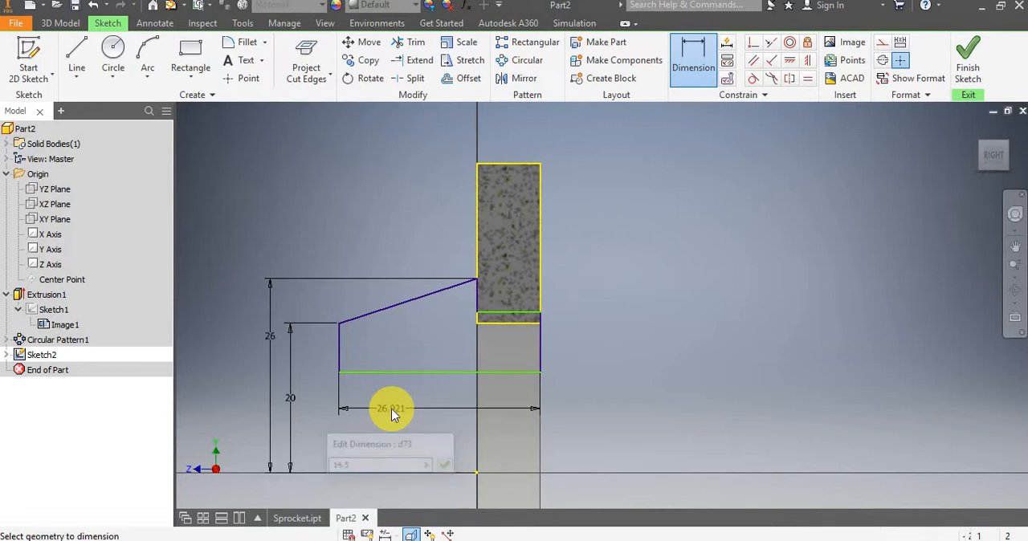
pyautogui.scroll(3, 572, 350)
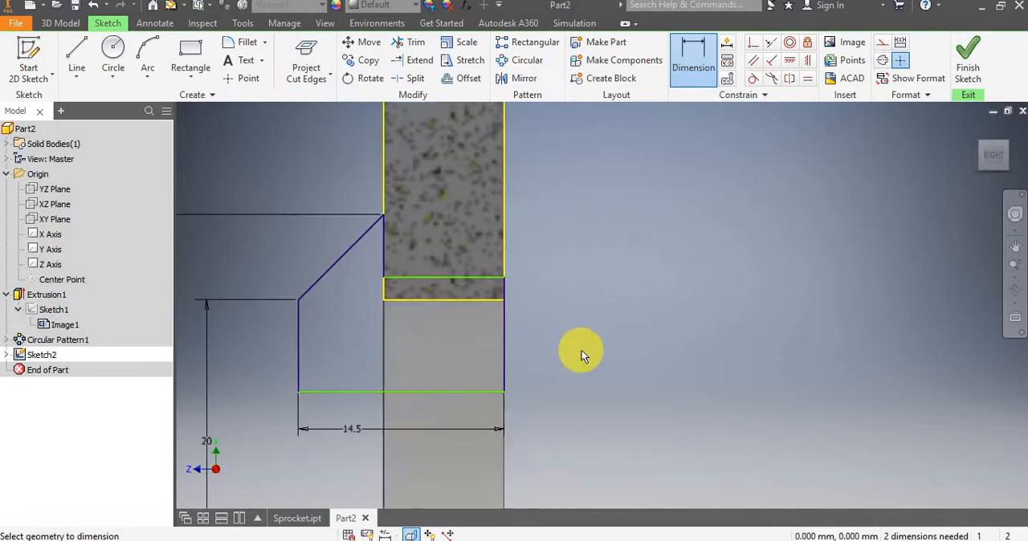
pyautogui.scroll(-3, 572, 350)
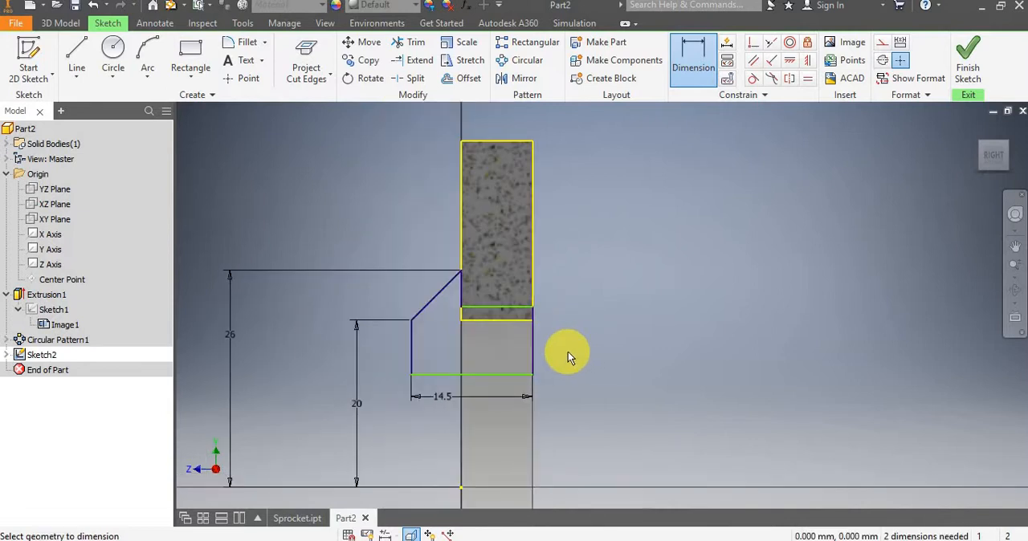
pyautogui.press('Escape')
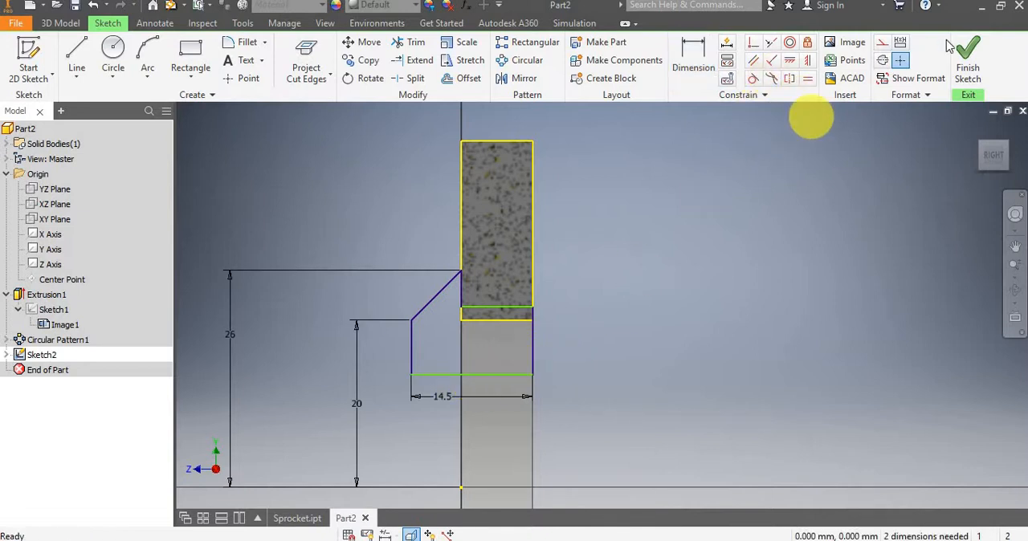
# Apply a Coincident constraint between the midpoints of the profile's short horizontal line and the projected lower edge of the sprocket section.
pyautogui.click(692, 63)
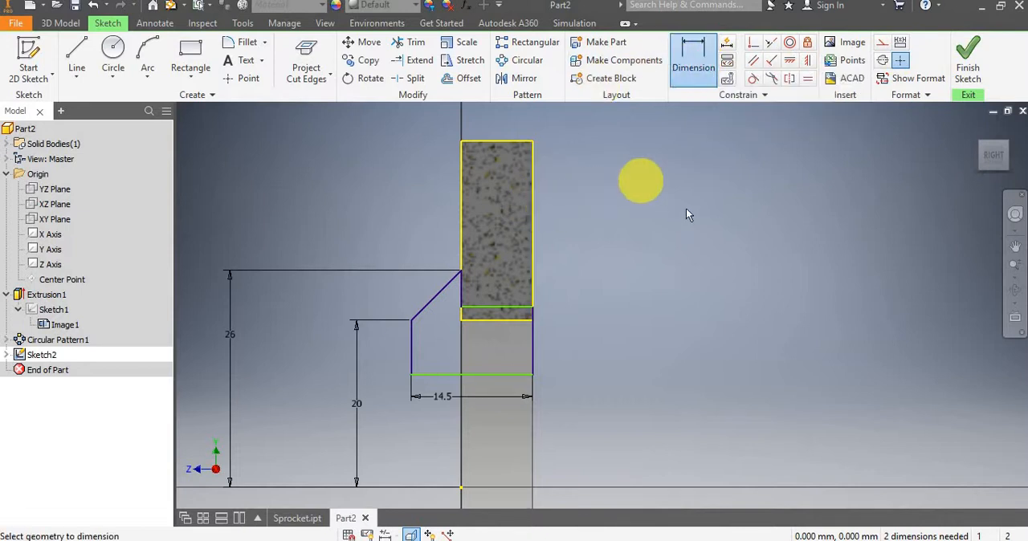
pyautogui.click(757, 41)
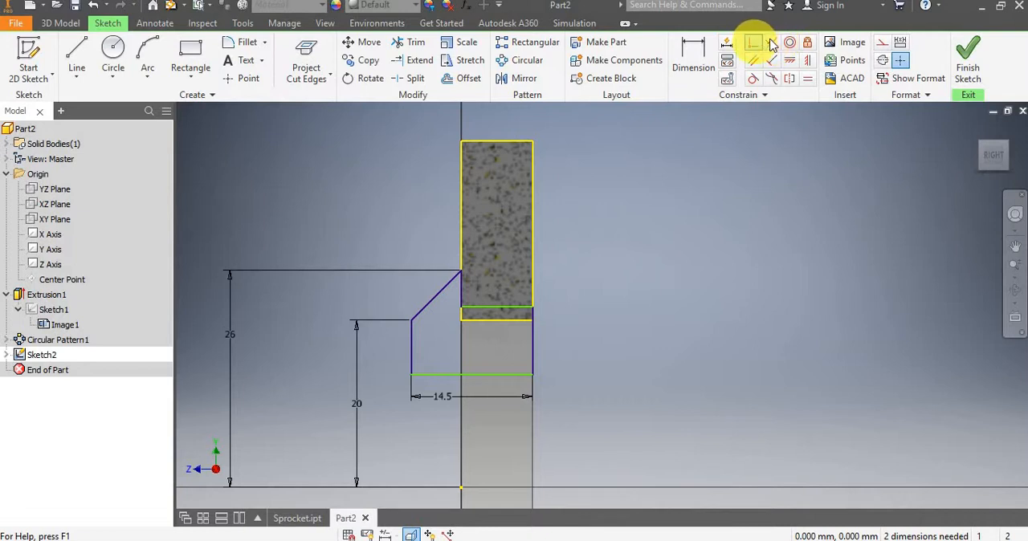
pyautogui.click(753, 50)
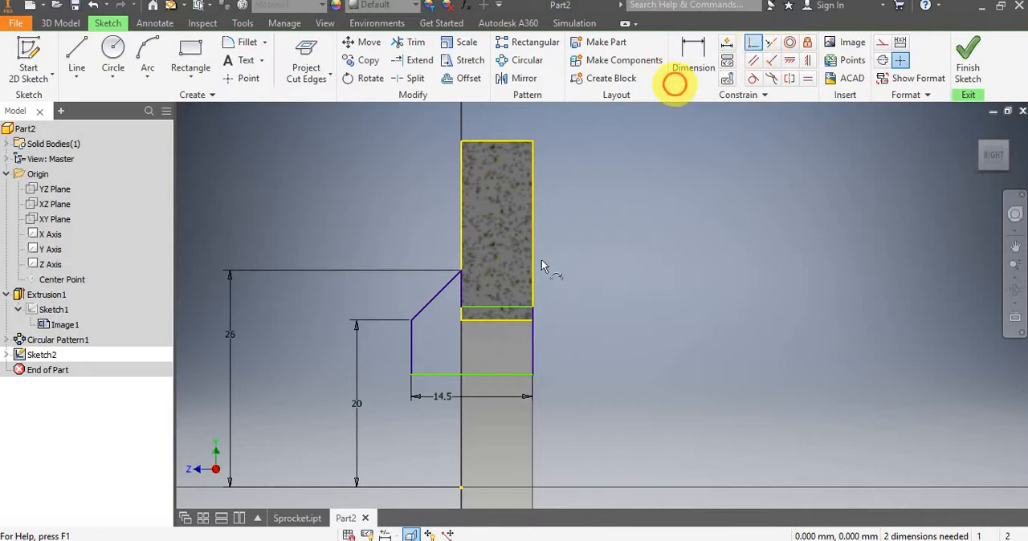
pyautogui.click(499, 307)
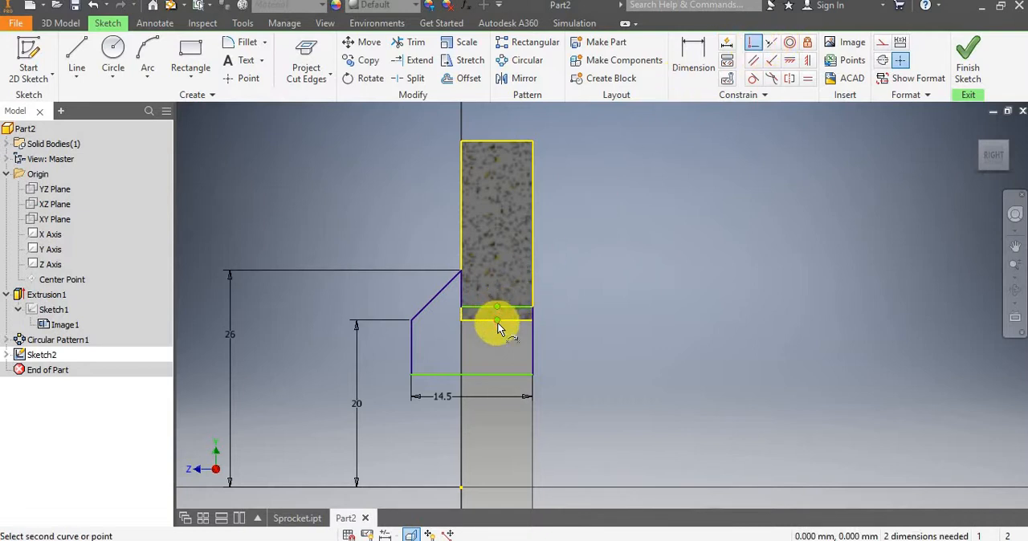
pyautogui.click(497, 321)
pyautogui.press('Escape')
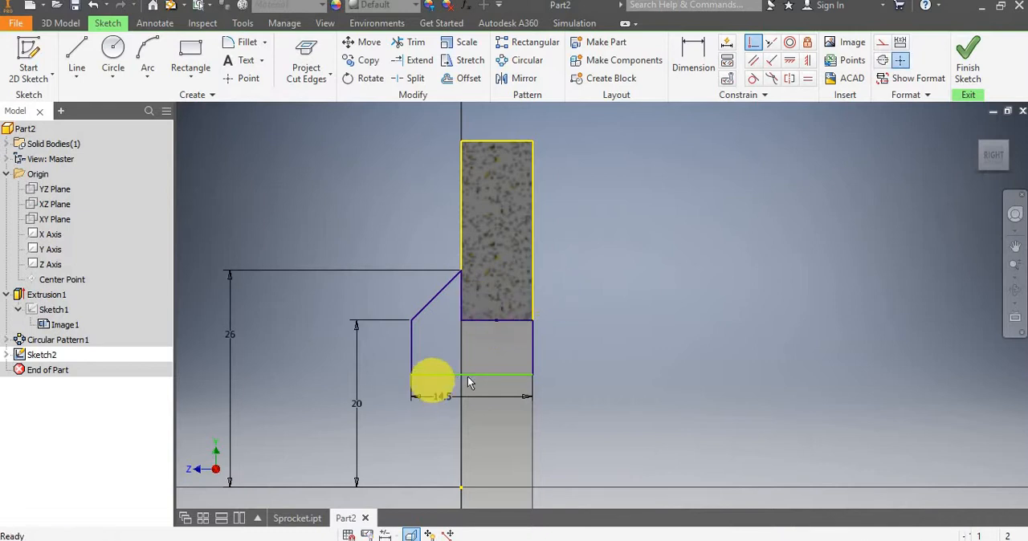
# Dimension the profile's lower horizontal line from the origin and set the distance to 13.5 mm.
pyautogui.click(689, 74)
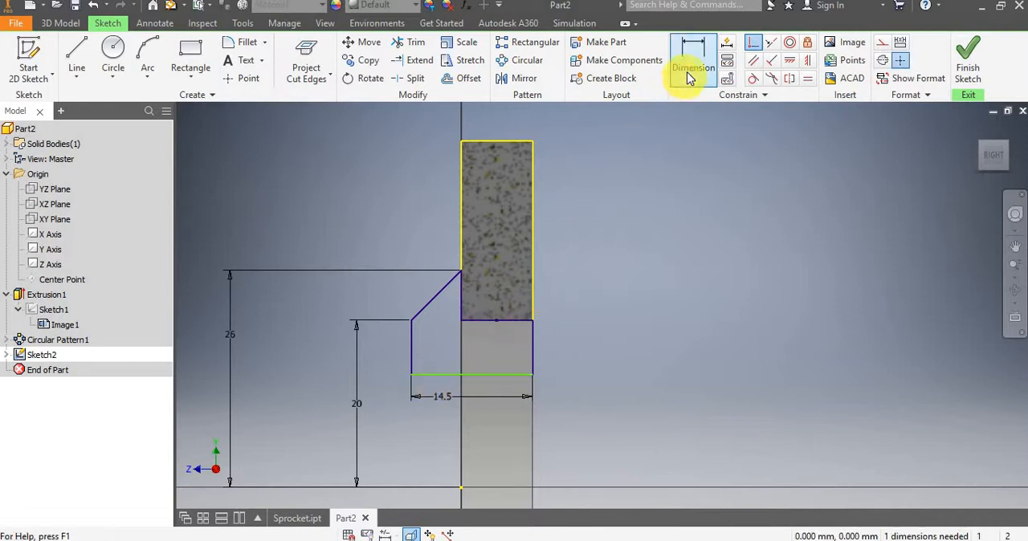
pyautogui.click(487, 375)
pyautogui.click(460, 488)
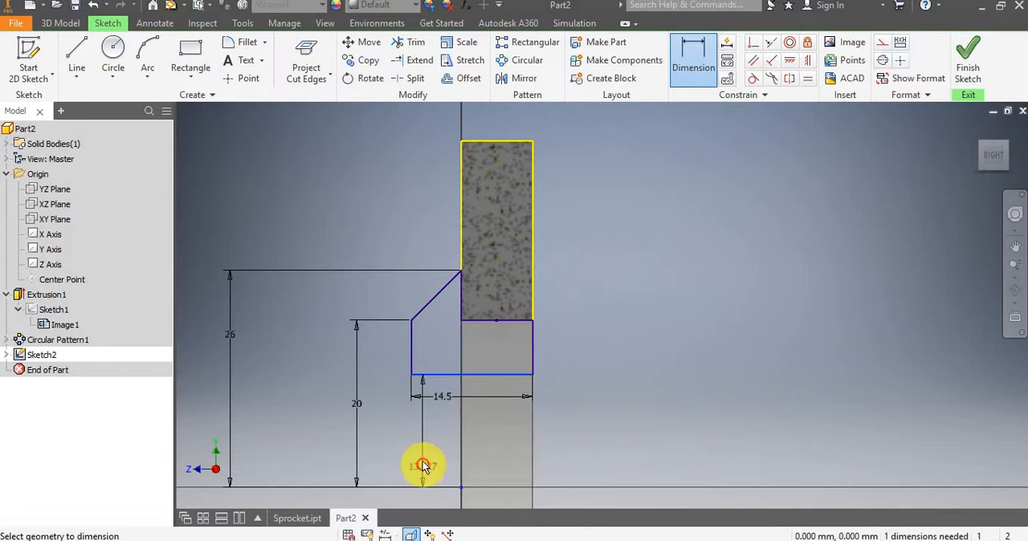
pyautogui.click(405, 456)
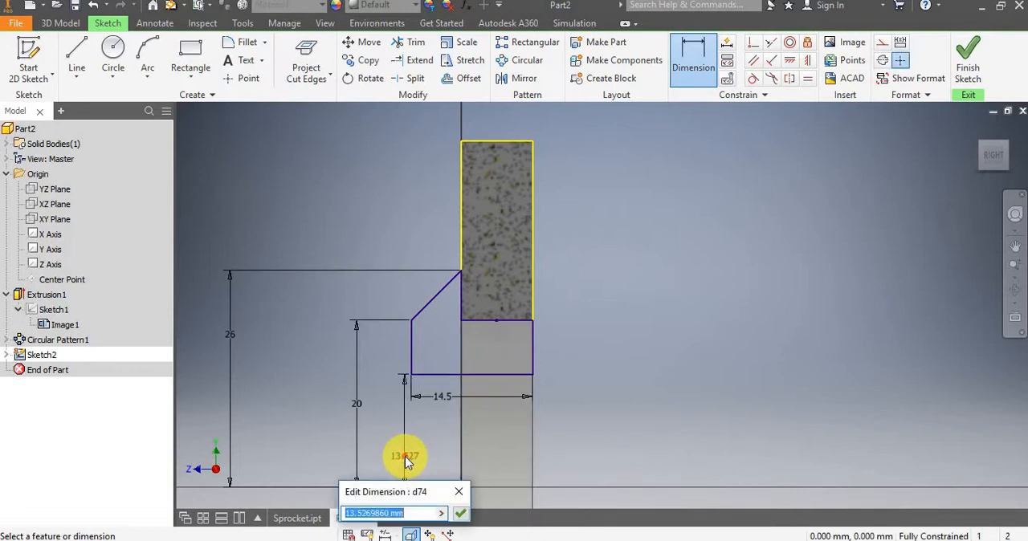
pyautogui.write('13.5')
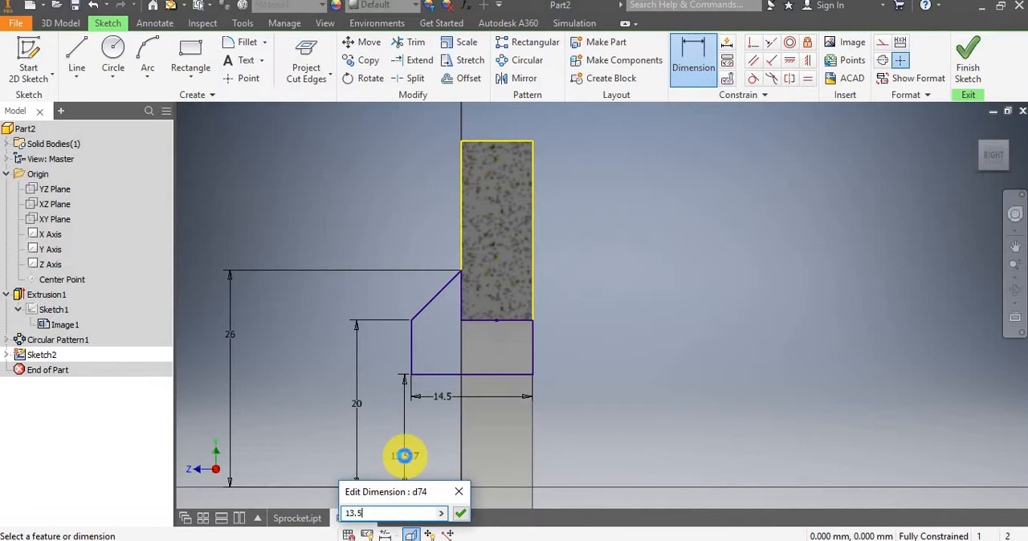
pyautogui.press('Return')
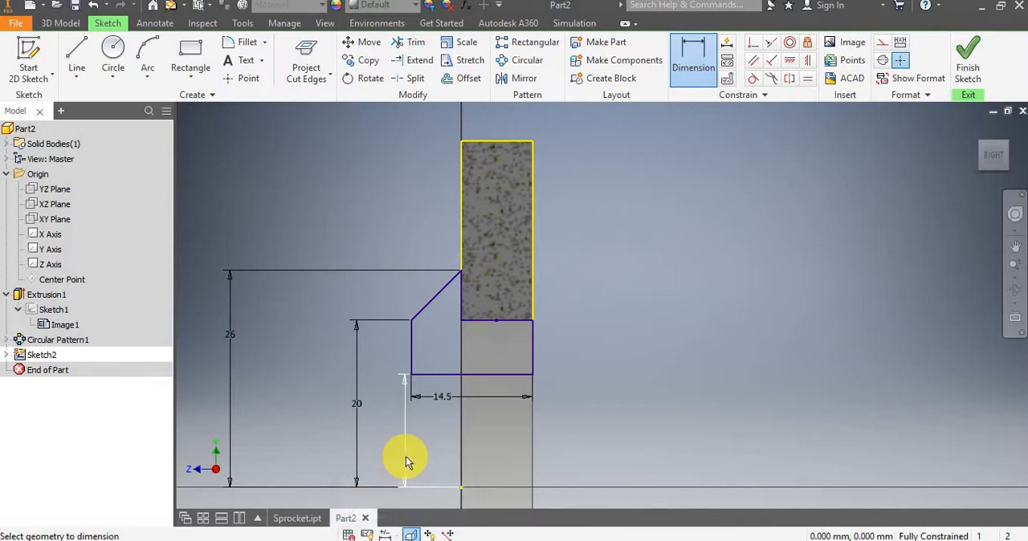
pyautogui.press('Escape')
# Move the 14.5 mm dimension closer to the profile's lower line and finish the sketch.
pyautogui.click(445, 393)
pyautogui.moveTo(453, 389); pyautogui.dragTo(453, 389)
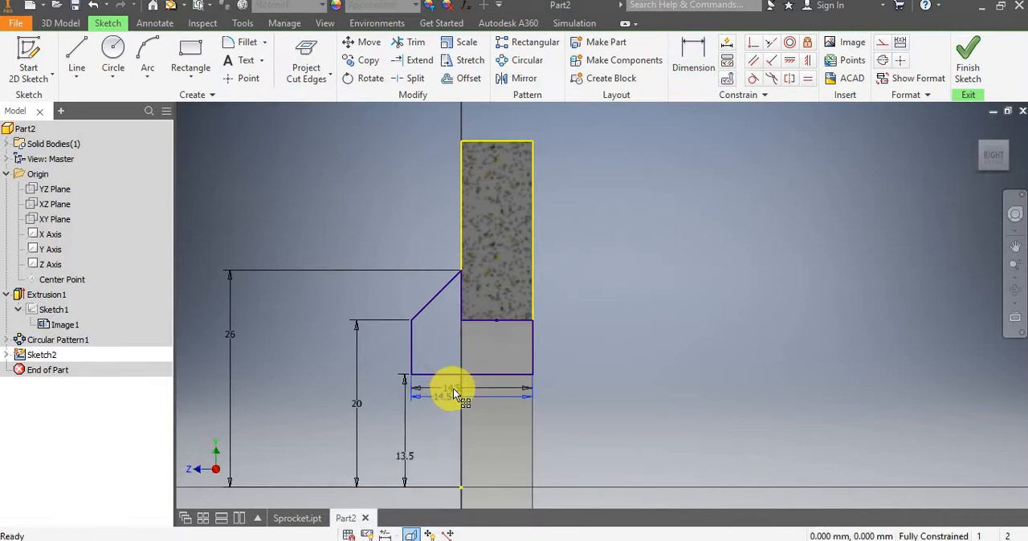
pyautogui.scroll(-4, 562, 360)
pyautogui.scroll(5, 552, 366)
pyautogui.scroll(2, 550, 367)
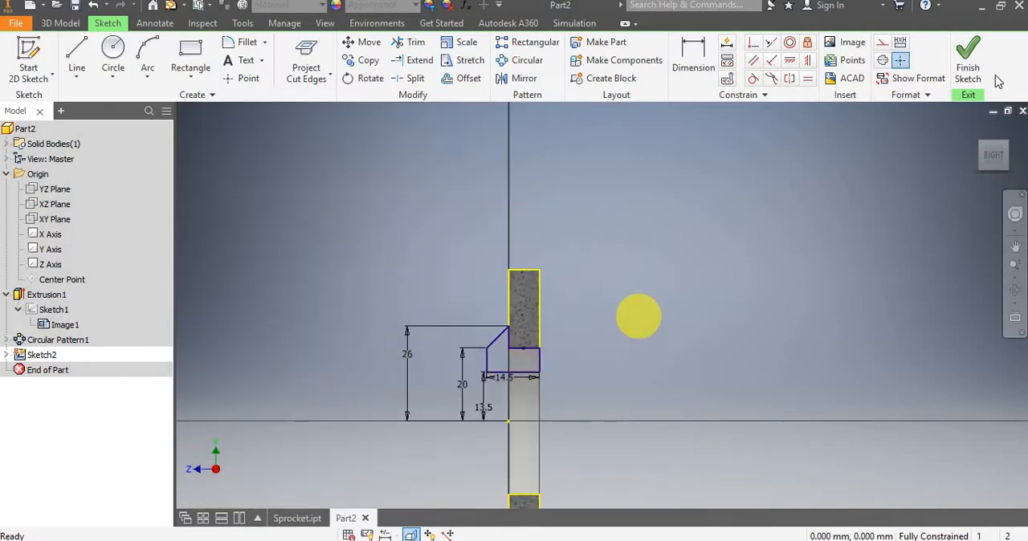
pyautogui.click(964, 58)
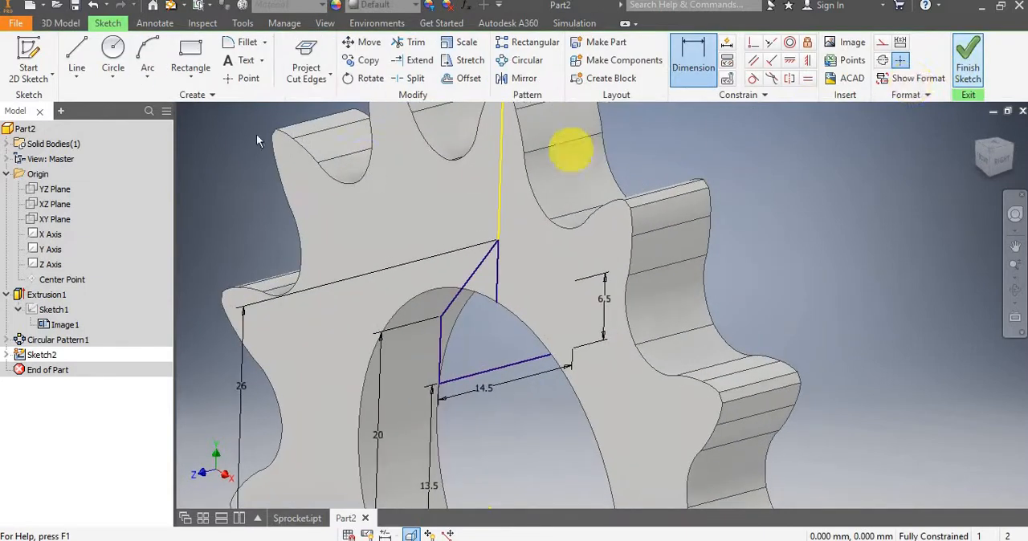
# Revolve the hub profile a full turn around the Z axis, joining it to the sprocket body.
pyautogui.click(112, 65)
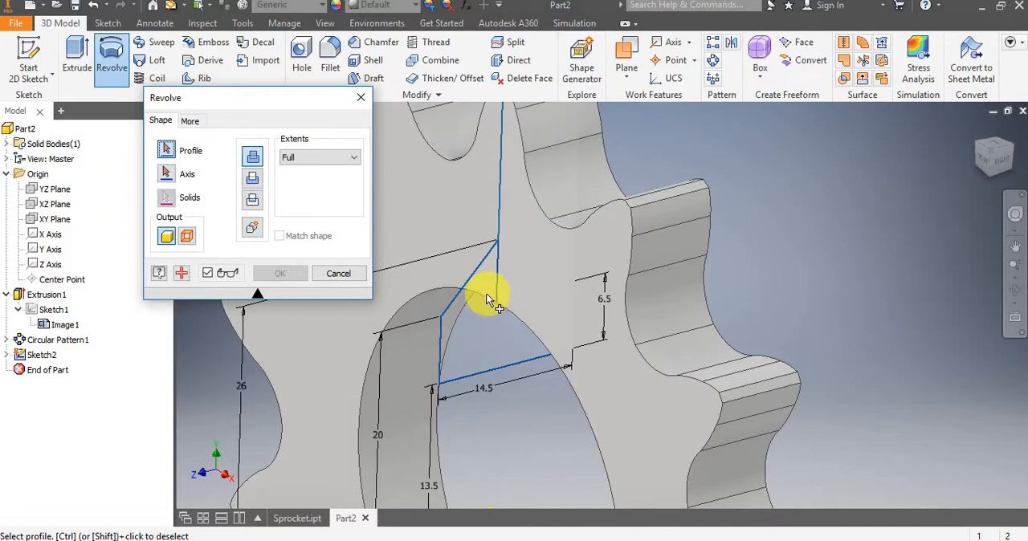
pyautogui.click(488, 299)
pyautogui.scroll(4, 507, 297)
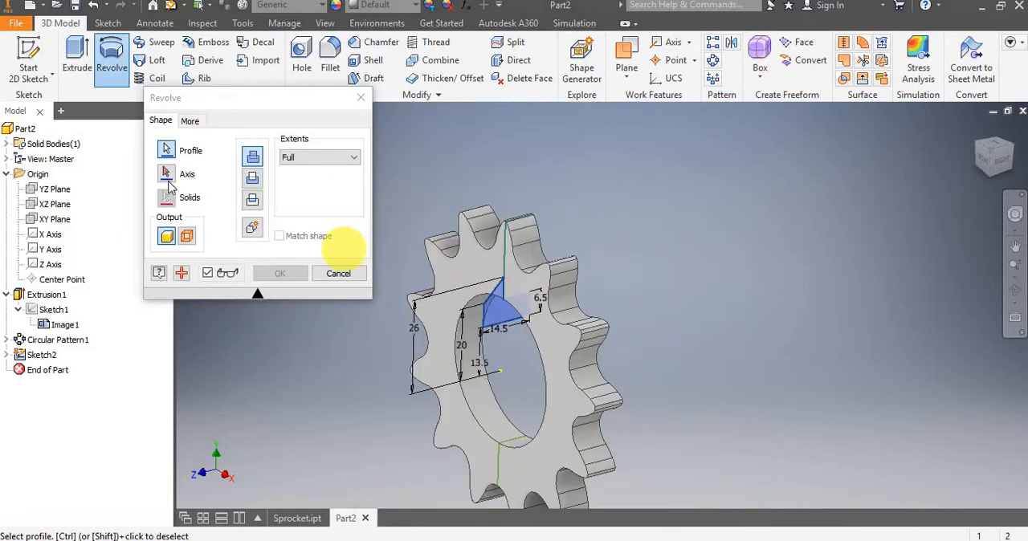
pyautogui.click(252, 178)
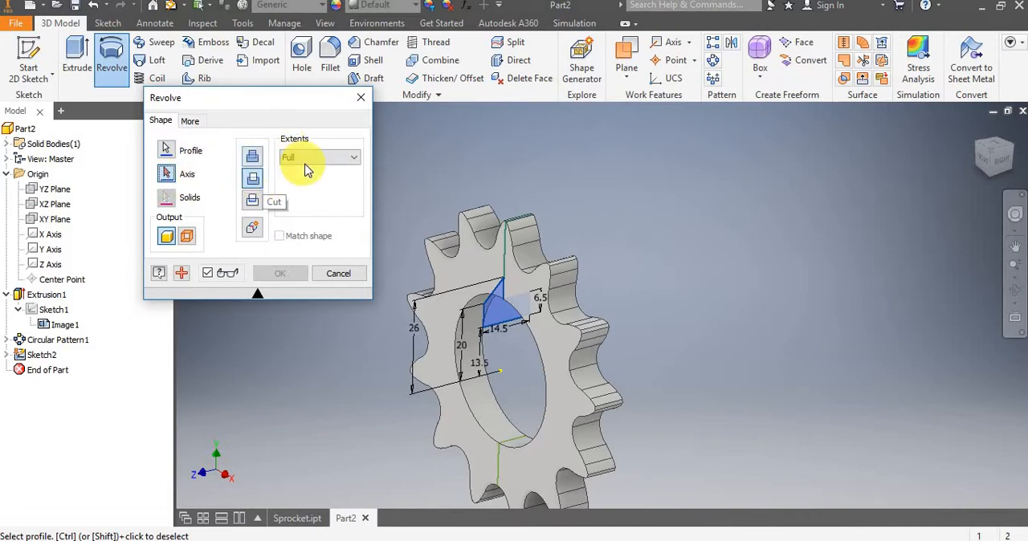
pyautogui.click(166, 174)
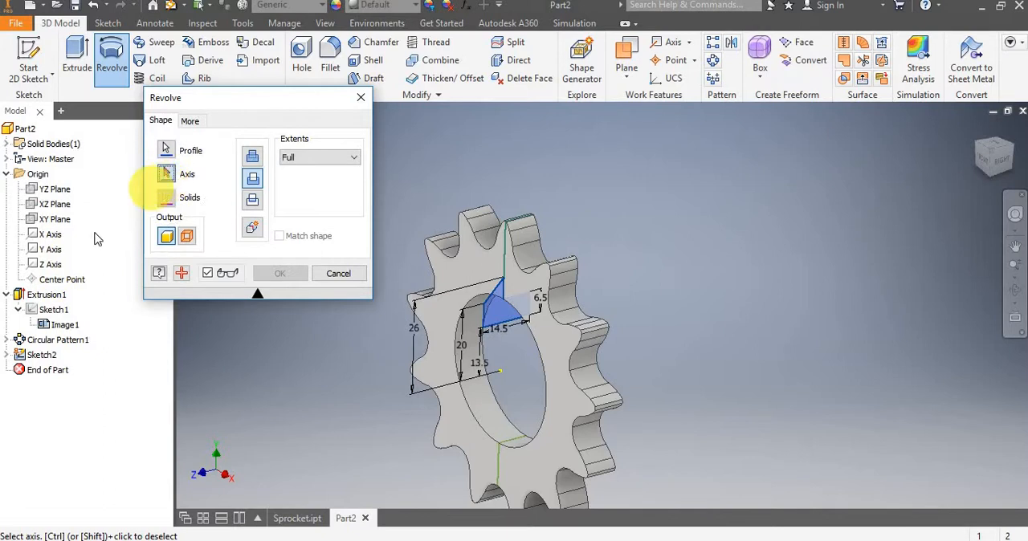
pyautogui.click(54, 270)
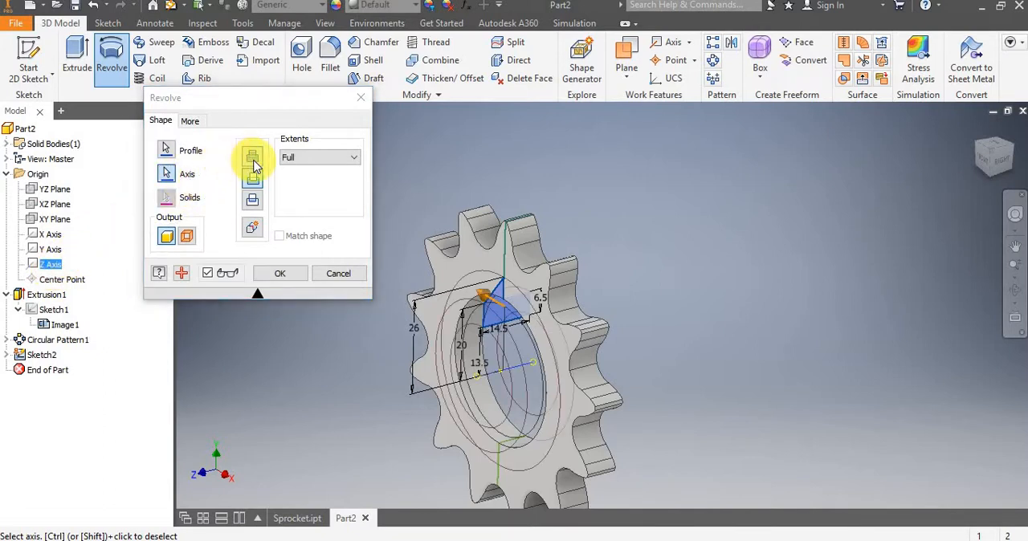
pyautogui.click(253, 159)
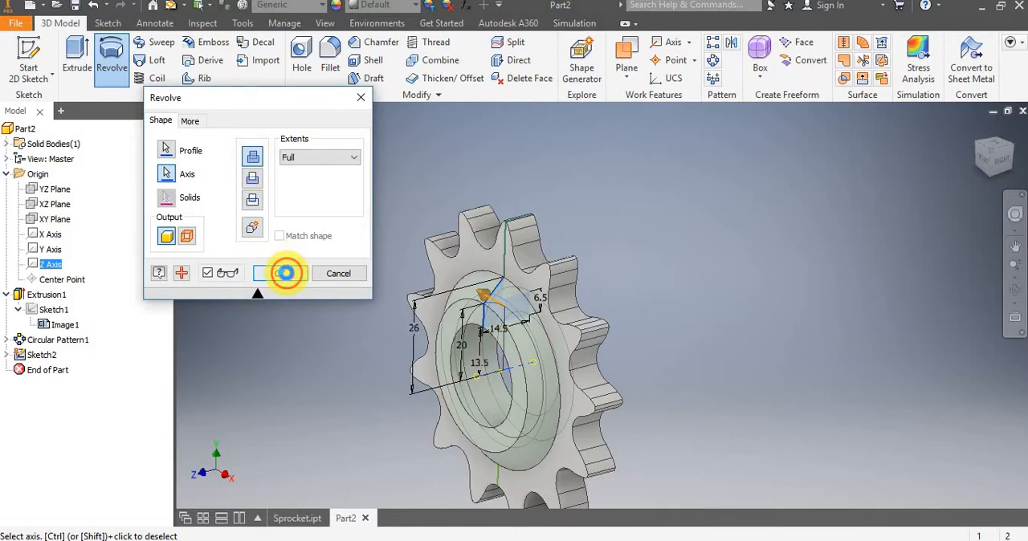
pyautogui.click(287, 273)
# Start a new sketch on the YZ plane, sliced at that plane, and project the section's cut edges.
pyautogui.moveTo(567, 374)
pyautogui.keyDown('shift'); pyautogui.mouseDown(button='middle')
pyautogui.moveTo(693, 369)
pyautogui.moveTo(778, 390)
pyautogui.moveTo(590, 385)
pyautogui.moveTo(448, 396)
pyautogui.moveTo(370, 420)
pyautogui.moveTo(358, 457)
pyautogui.moveTo(367, 473)
pyautogui.moveTo(448, 366)
pyautogui.moveTo(442, 416)
pyautogui.moveTo(503, 401)
pyautogui.moveTo(555, 434)
pyautogui.moveTo(594, 429)
pyautogui.moveTo(565, 387)
pyautogui.mouseUp(button='middle'); pyautogui.keyUp('shift')
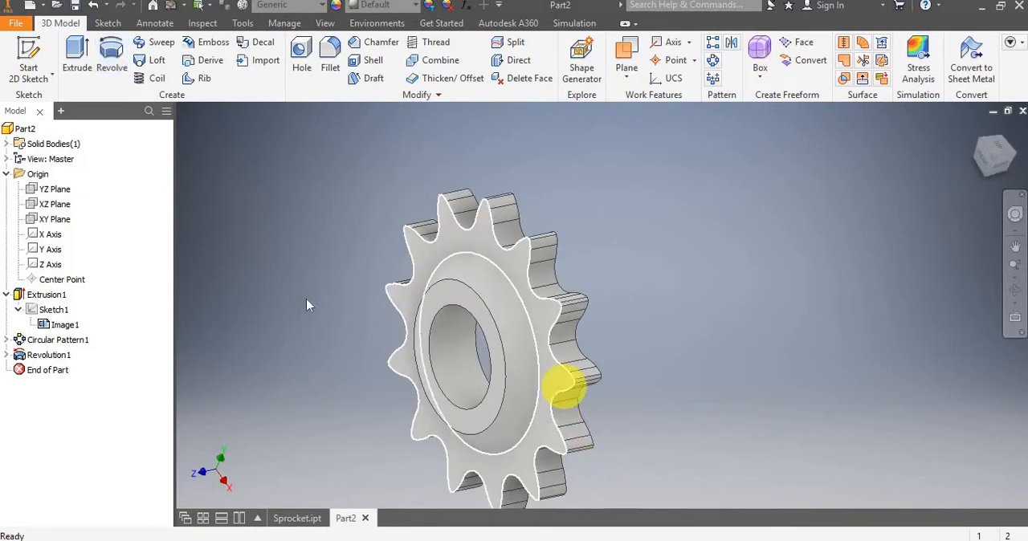
pyautogui.click(29, 56)
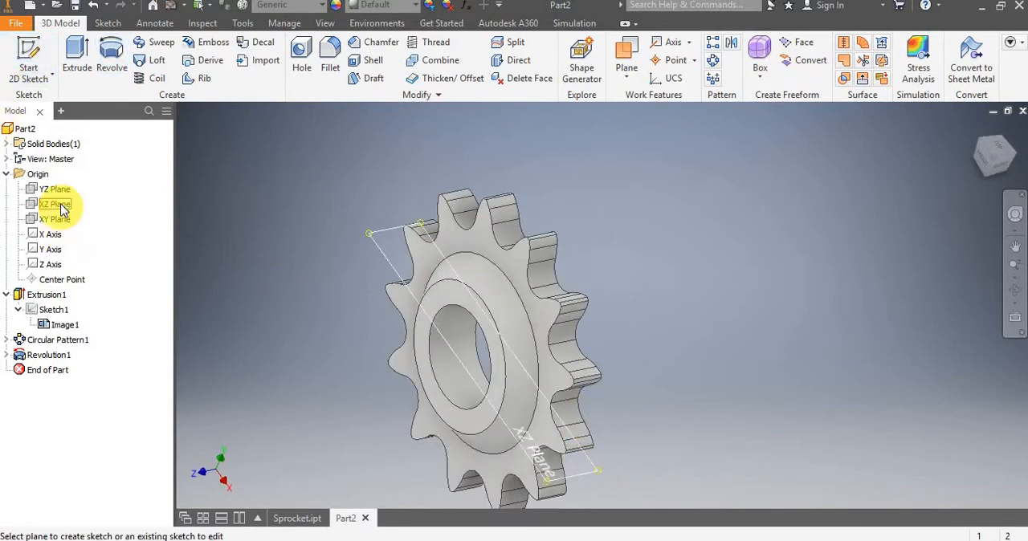
pyautogui.click(65, 194)
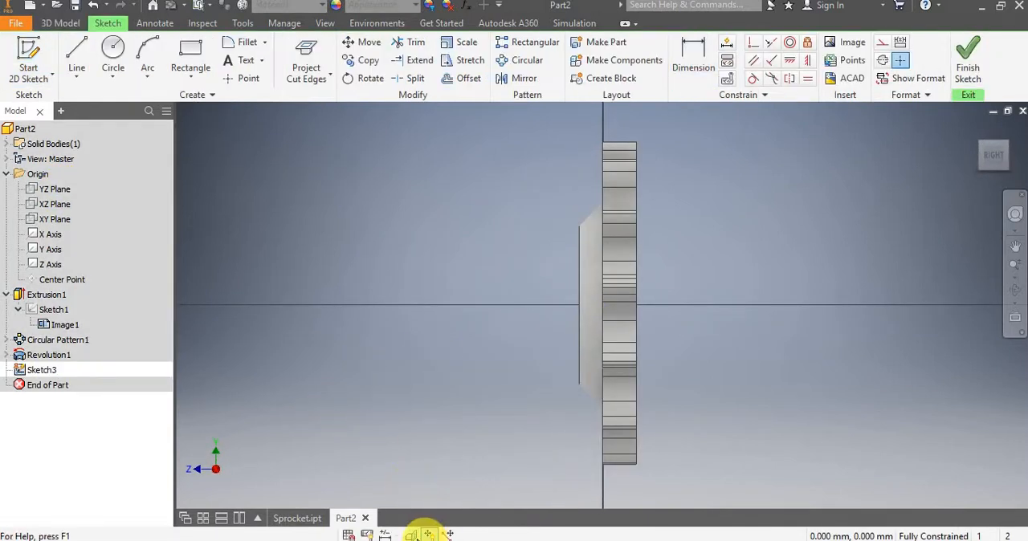
pyautogui.click(413, 535)
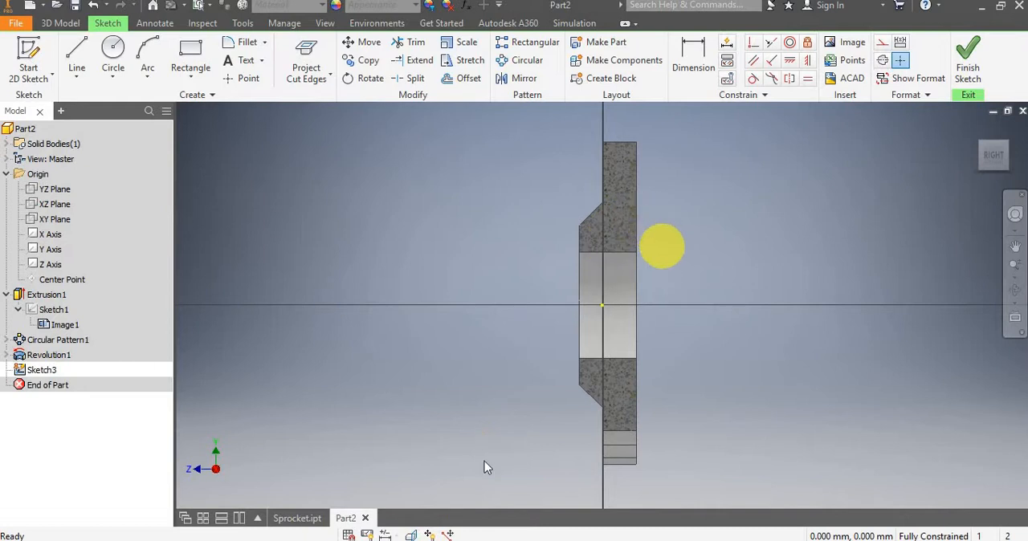
pyautogui.click(411, 535)
pyautogui.moveTo(726, 205); pyautogui.dragTo(630, 243)
pyautogui.moveTo(630, 237); pyautogui.dragTo(601, 254, button='middle')
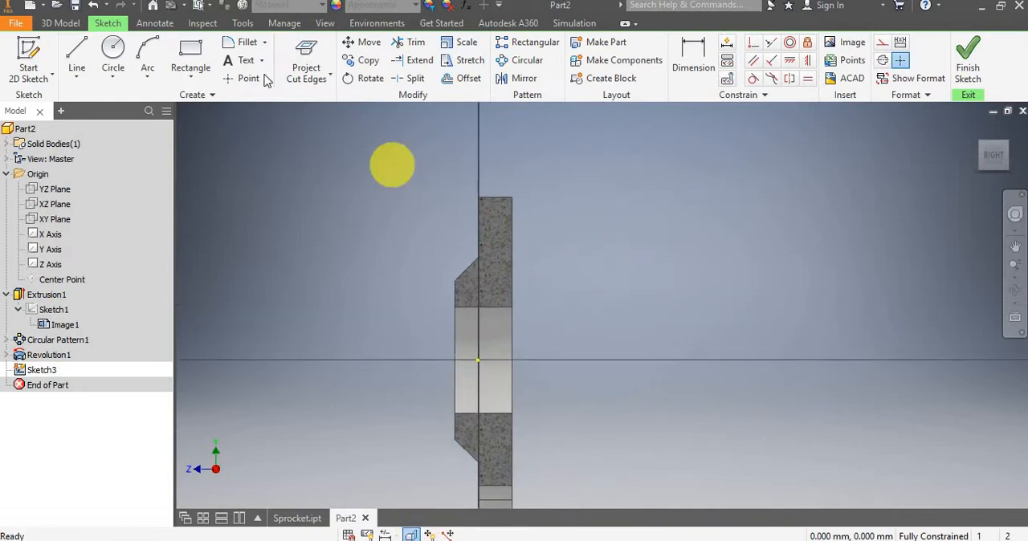
pyautogui.click(309, 51)
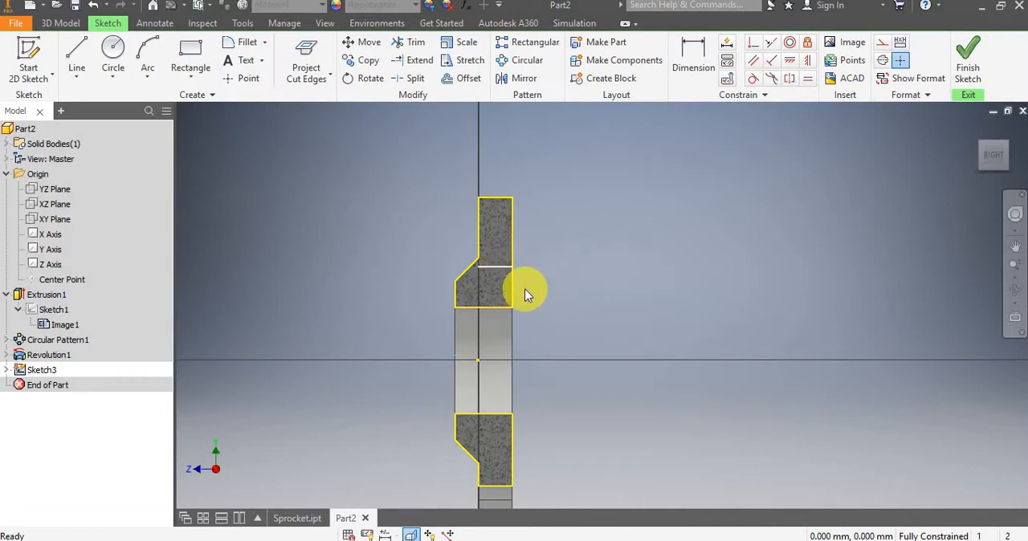
# Sketch a closed four-sided profile with a slanted top in the upper section's flat-face bore corner, about 5.4 mm wide and 10.3 mm high.
pyautogui.scroll(3, 509, 311)
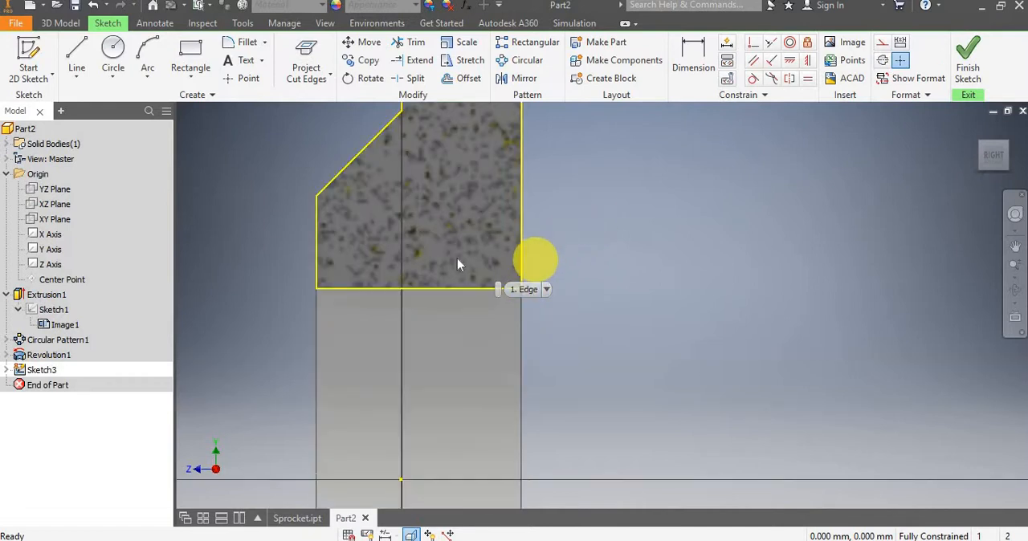
pyautogui.click(77, 53)
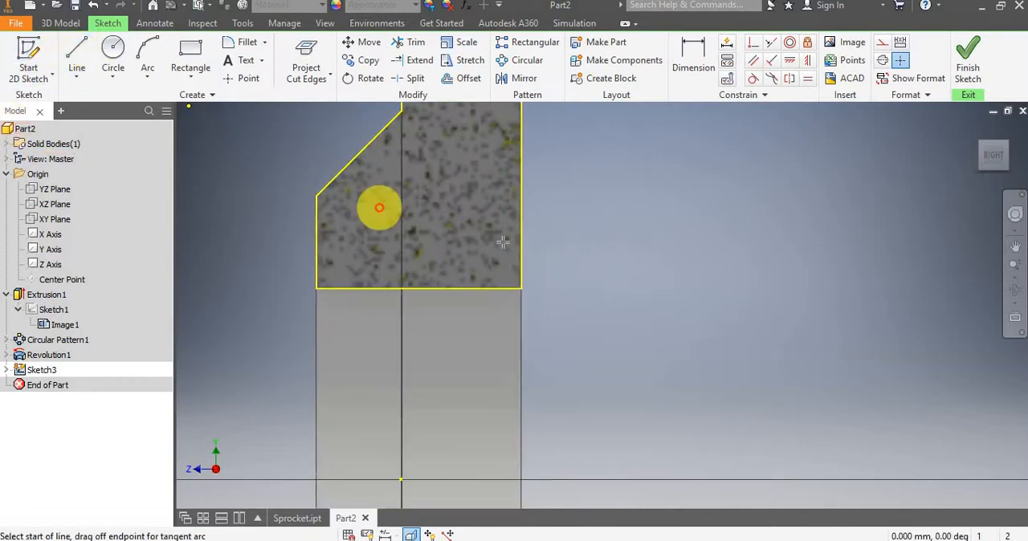
pyautogui.click(521, 287)
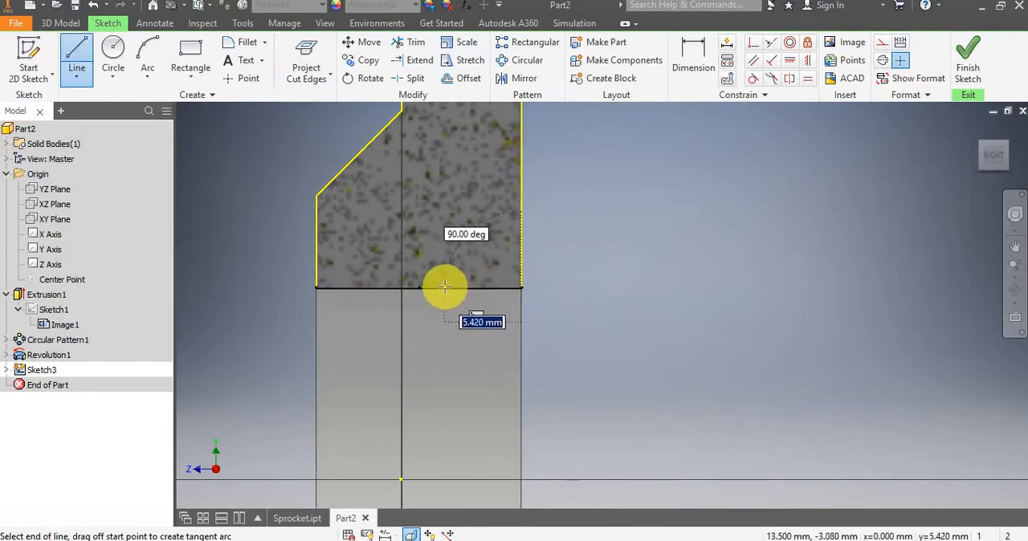
pyautogui.doubleClick(444, 287)
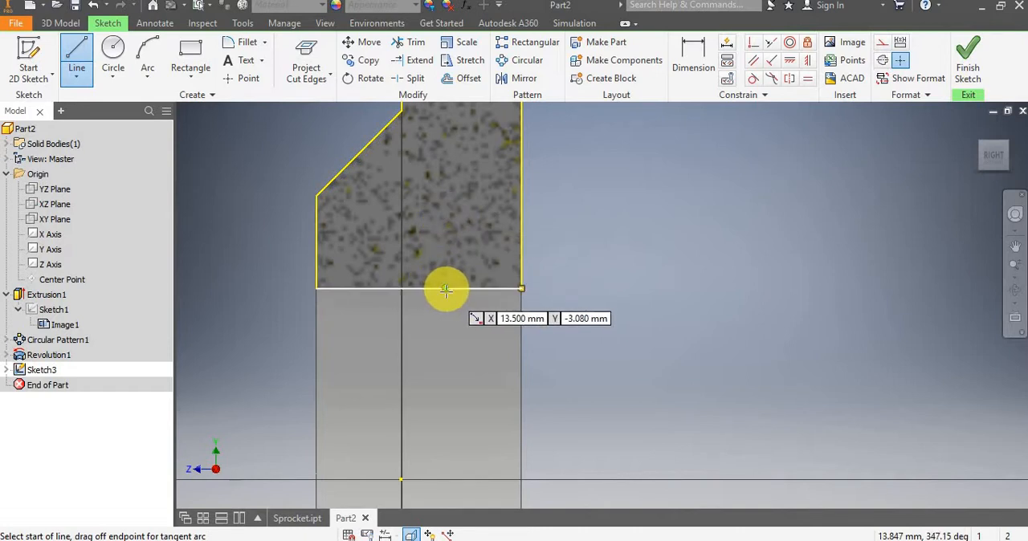
pyautogui.click(445, 286)
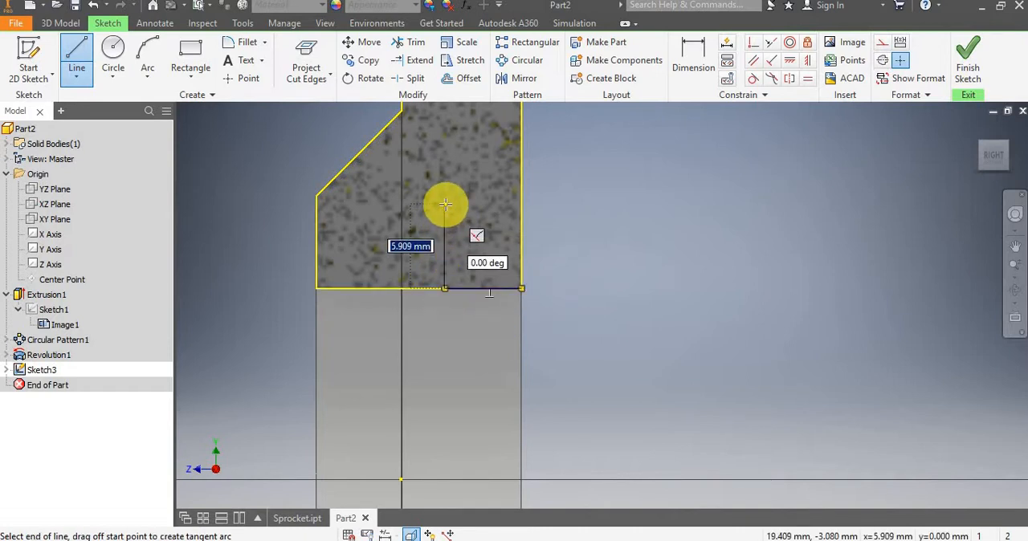
pyautogui.click(521, 143)
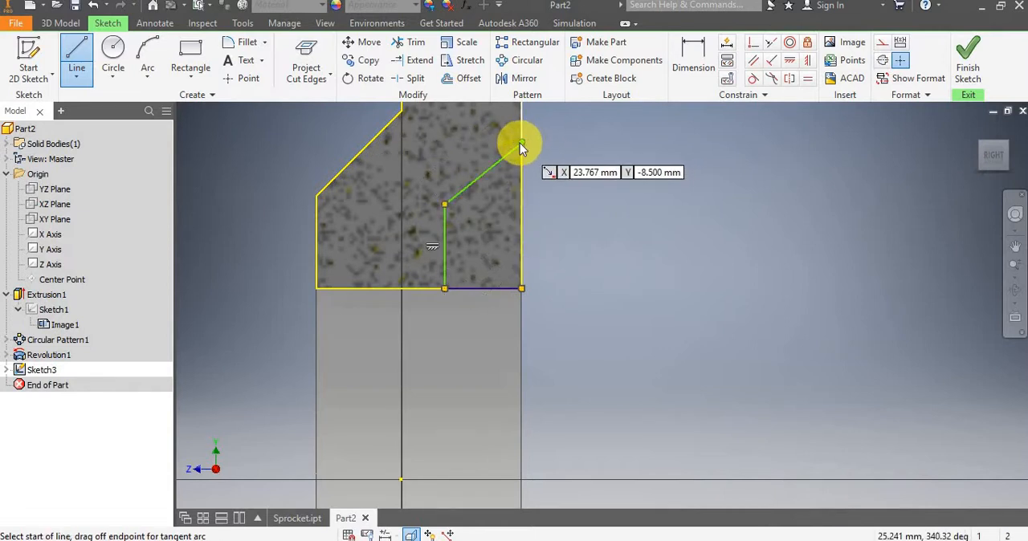
pyautogui.click(522, 282)
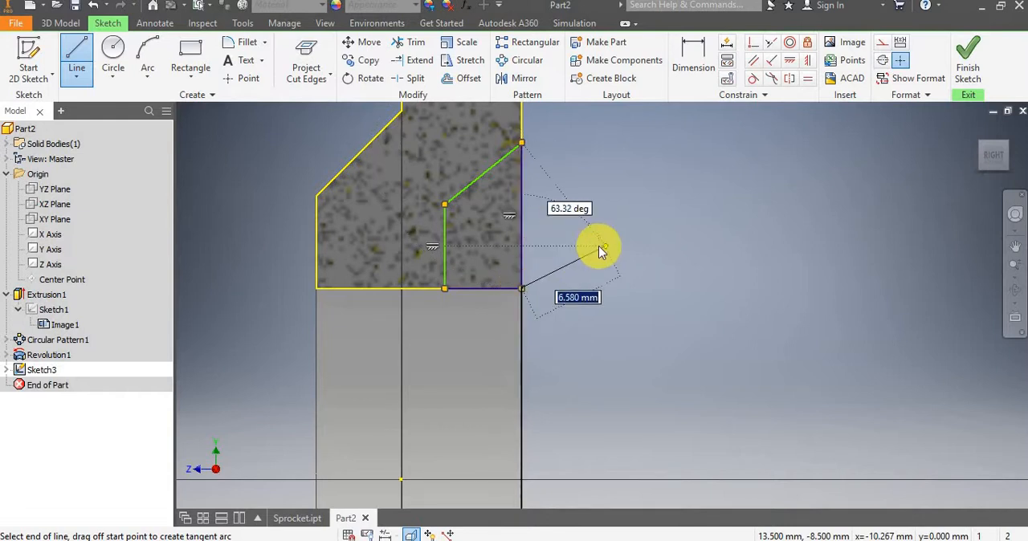
pyautogui.press('Escape')
# Dimension the new profile's lower horizontal edge and set its width to 6.5 mm.
pyautogui.scroll(3, 574, 241)
pyautogui.scroll(-3, 554, 188)
pyautogui.moveTo(560, 187); pyautogui.dragTo(593, 223, button='middle')
pyautogui.click(693, 56)
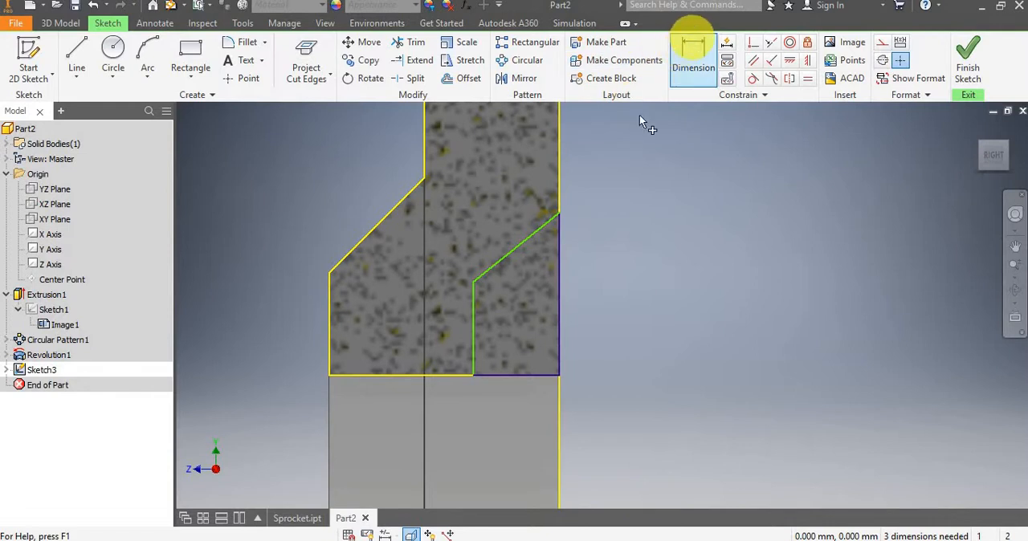
pyautogui.click(473, 373)
pyautogui.click(562, 374)
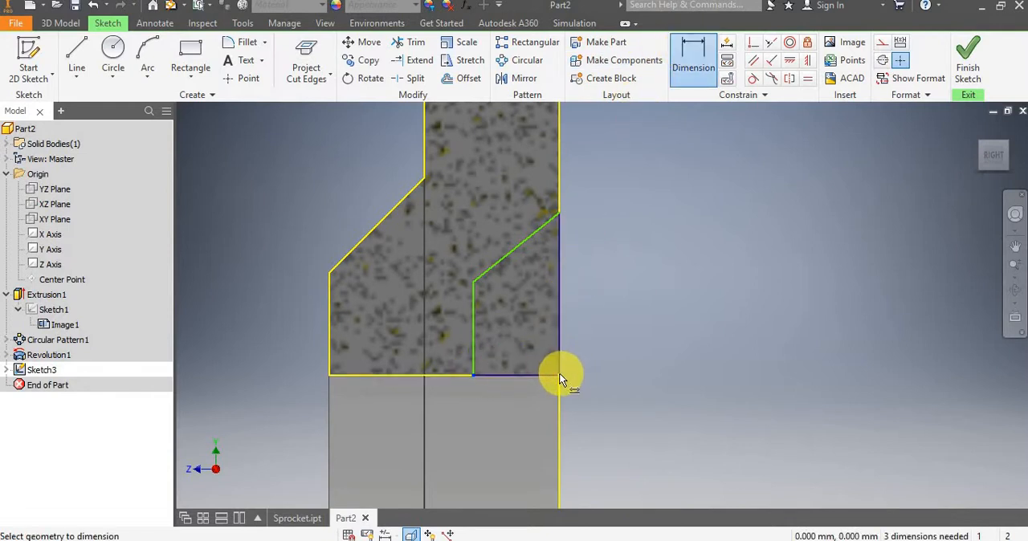
pyautogui.click(519, 407)
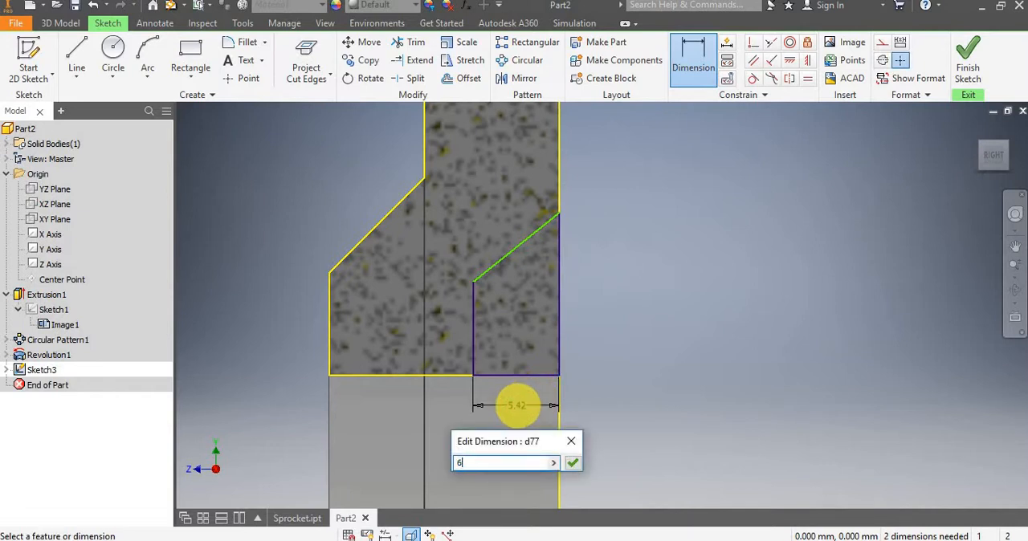
pyautogui.write('6.5')
pyautogui.press('Return')
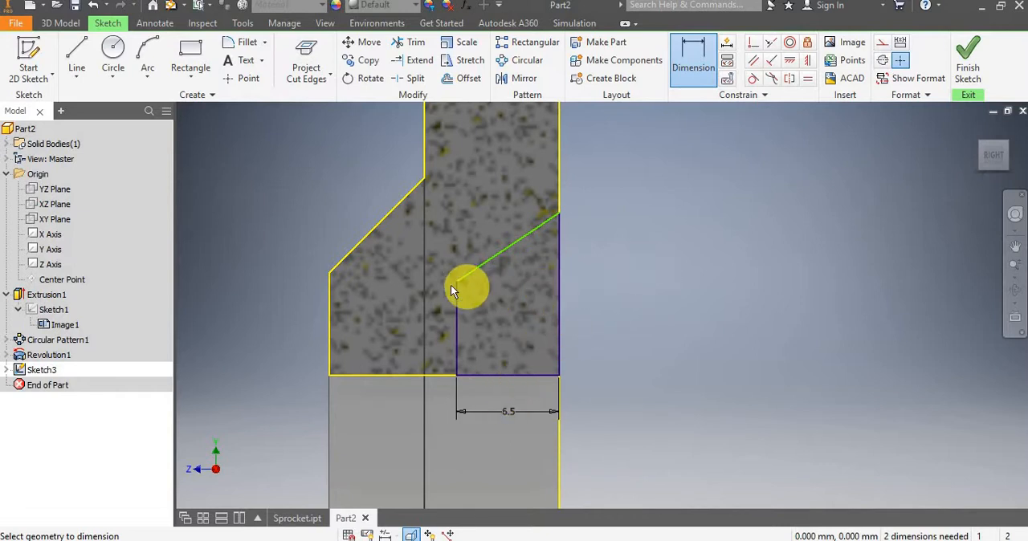
# Dimension the slanted line's lower end vertically from the origin and set the distance to 19.75 mm.
pyautogui.scroll(-3, 454, 286)
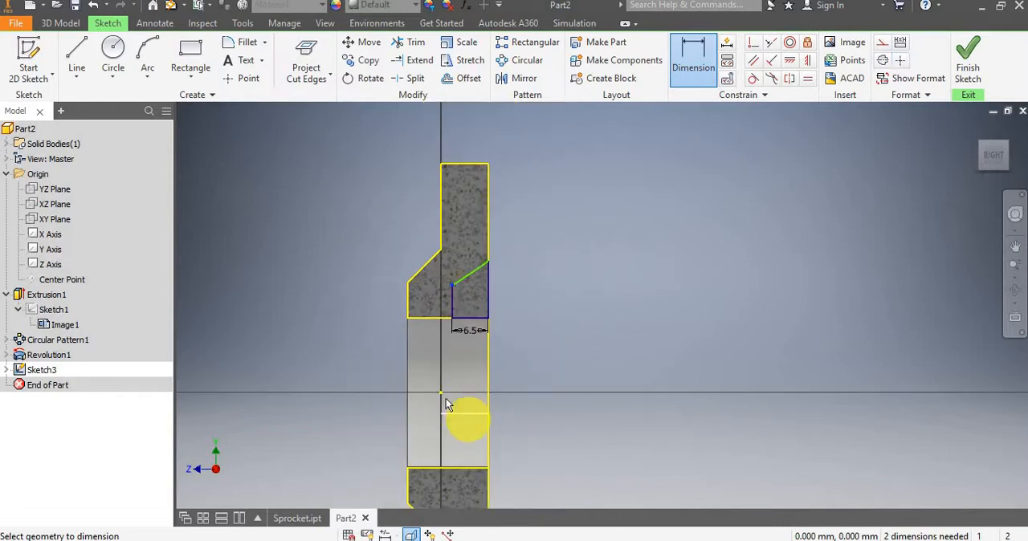
pyautogui.click(441, 393)
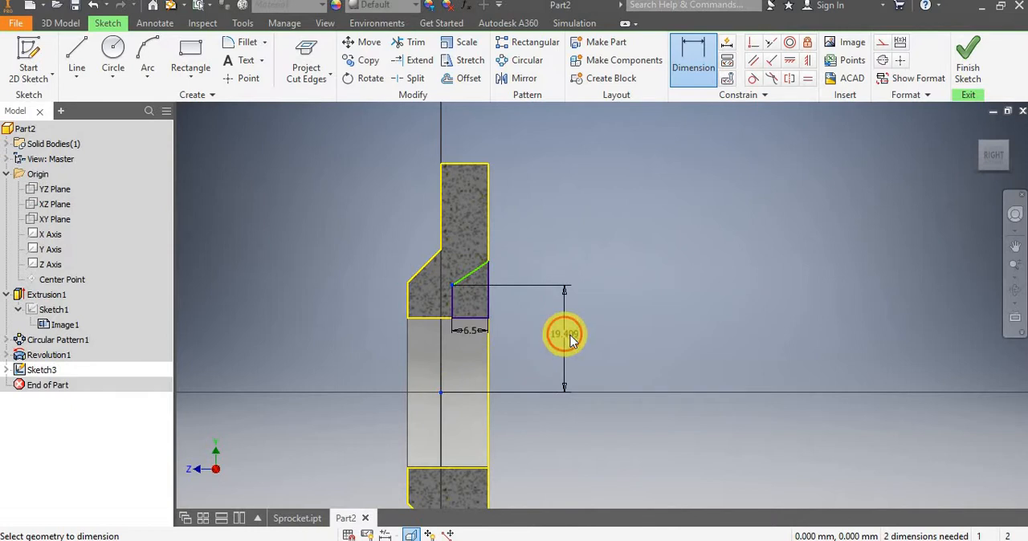
pyautogui.click(571, 341)
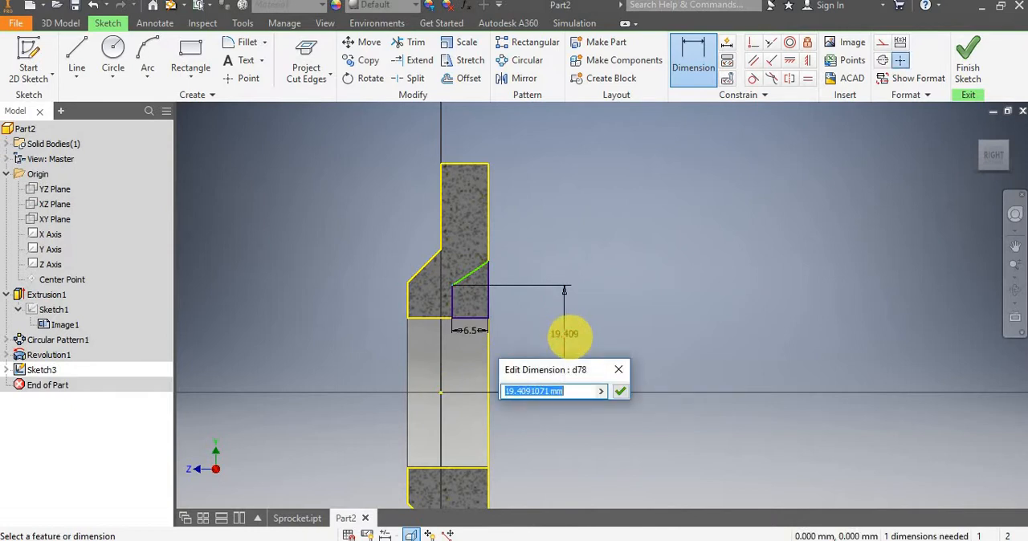
pyautogui.write('19.7')
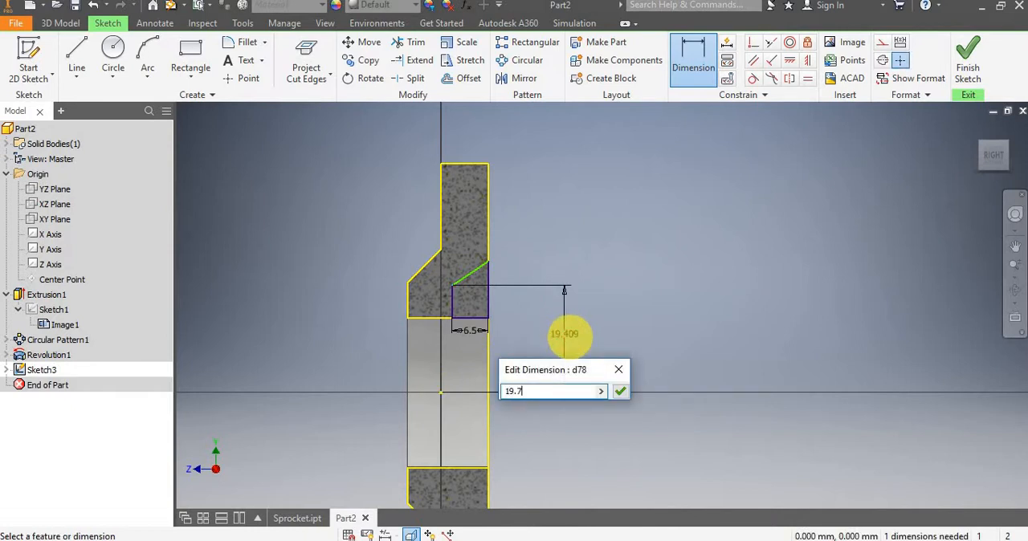
pyautogui.write('5')
pyautogui.press('Return')
# Dimension the slanted line's upper end vertically from the origin at 25 mm and finish the sketch.
pyautogui.scroll(2, 501, 278)
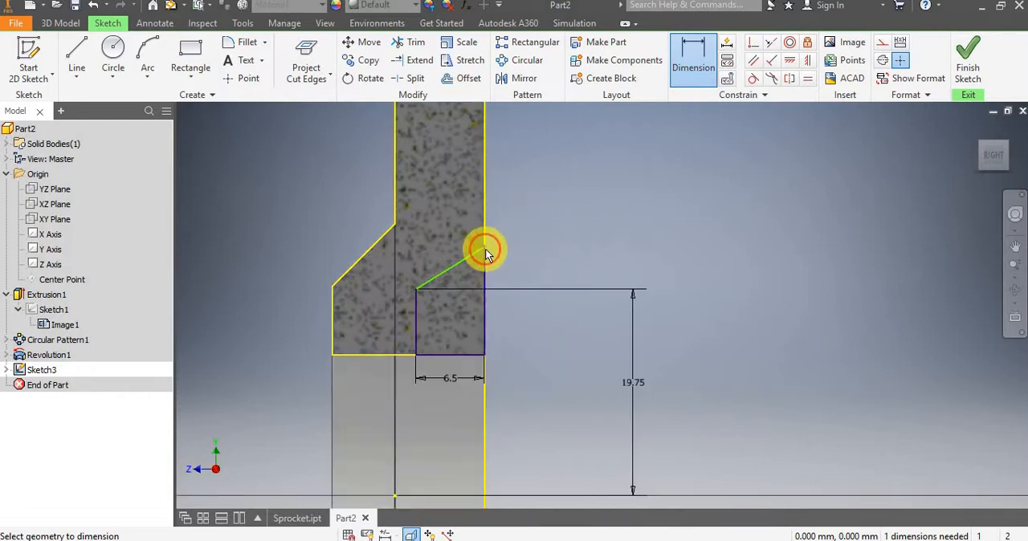
pyautogui.scroll(-3, 485, 254)
pyautogui.click(453, 335)
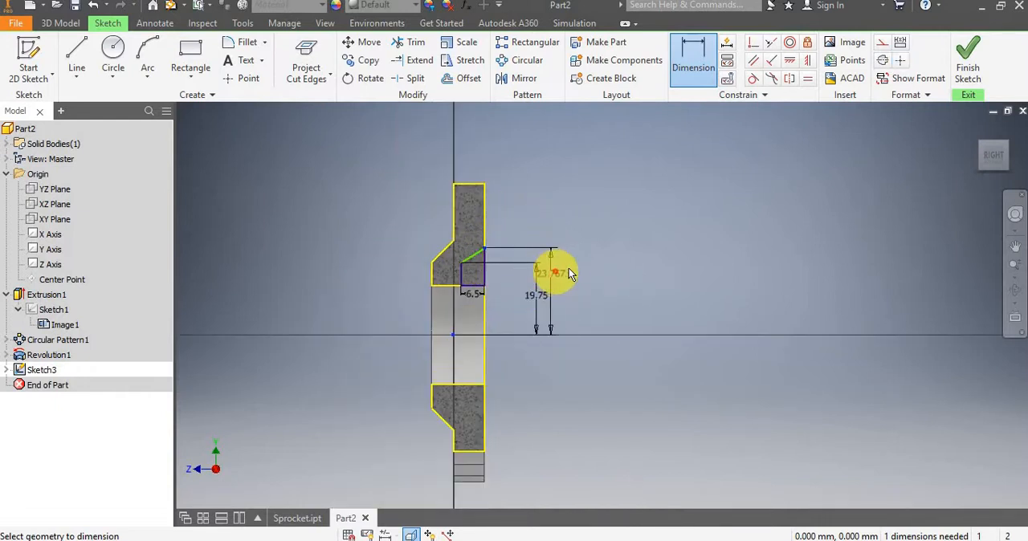
pyautogui.click(586, 277)
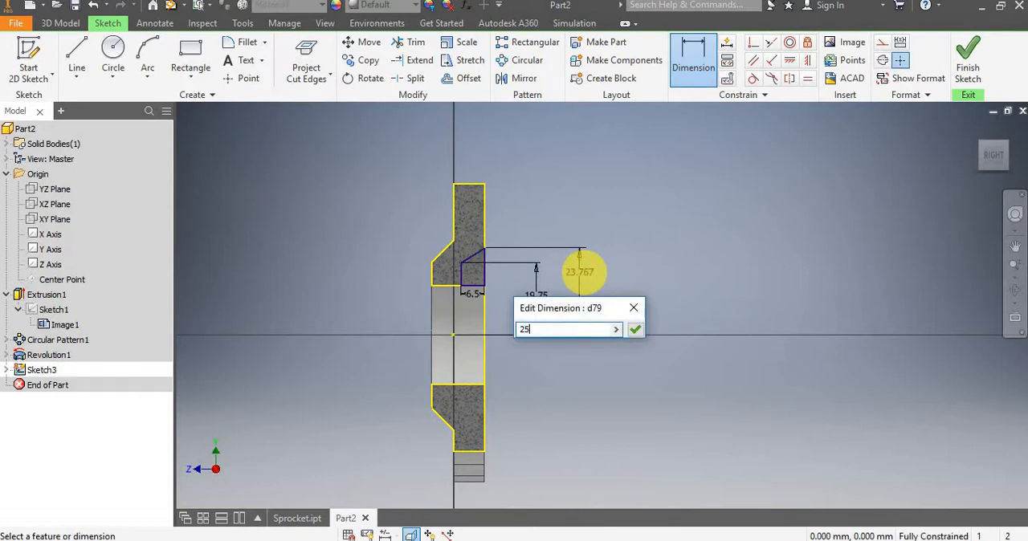
pyautogui.press('Return')
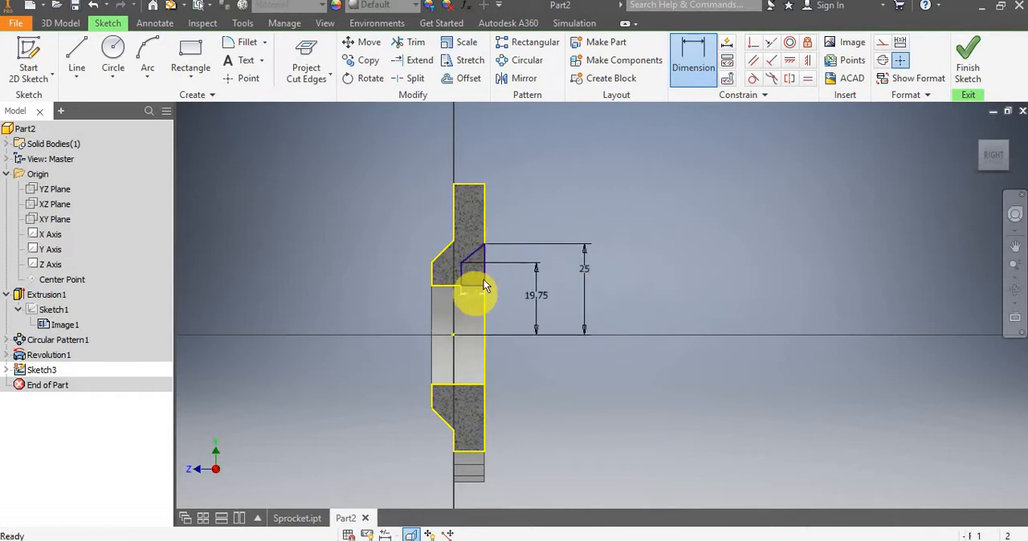
pyautogui.scroll(3, 514, 287)
pyautogui.press('Escape')
pyautogui.scroll(-2, 569, 306)
pyautogui.moveTo(568, 302)
pyautogui.mouseDown(button='middle')
pyautogui.moveTo(666, 294)
pyautogui.moveTo(665, 280)
pyautogui.mouseUp(button='middle')
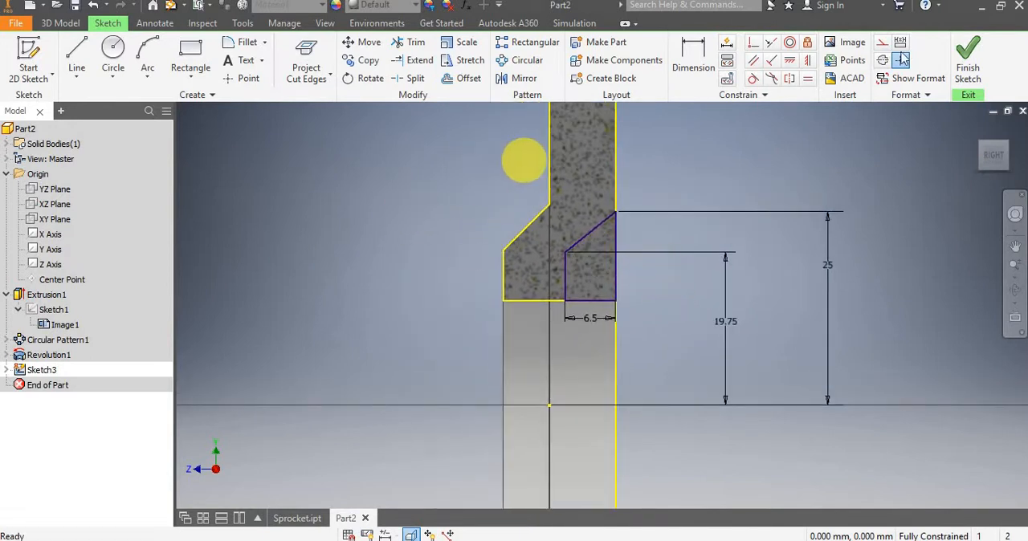
pyautogui.click(968, 53)
# Revolve the four-sided profile at the bore corner as a full cut around the Z axis.
pyautogui.moveTo(656, 282)
pyautogui.keyDown('shift'); pyautogui.mouseDown(button='middle')
pyautogui.moveTo(622, 263)
pyautogui.moveTo(570, 264)
pyautogui.moveTo(567, 241)
pyautogui.mouseUp(button='middle'); pyautogui.keyUp('shift')
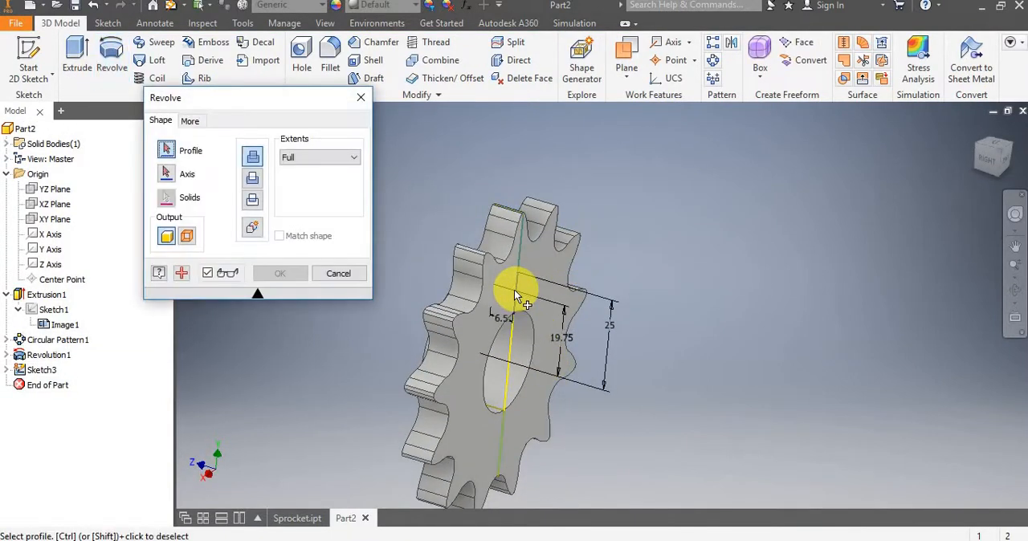
pyautogui.scroll(-5, 580, 259)
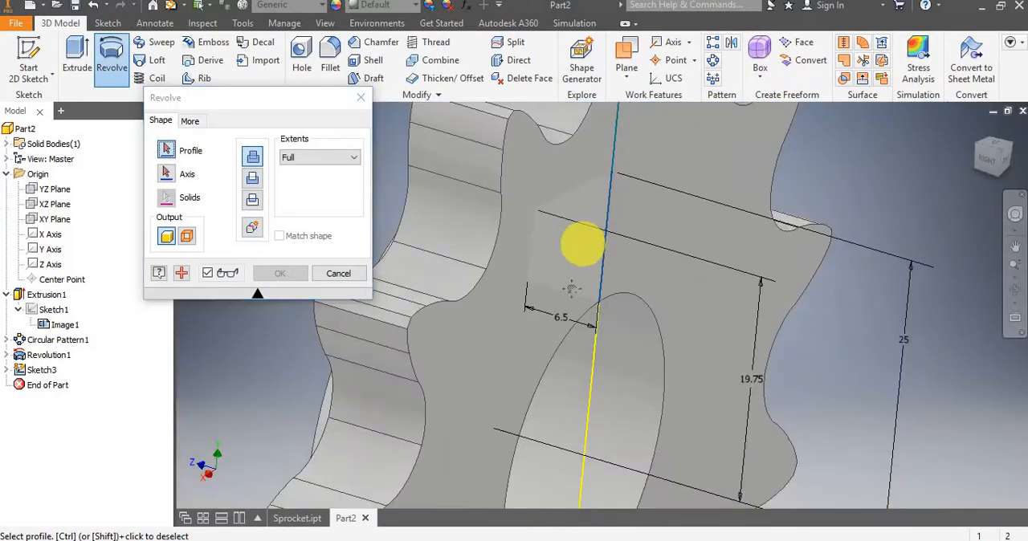
pyautogui.moveTo(586, 235); pyautogui.dragTo(574, 278, button='middle')
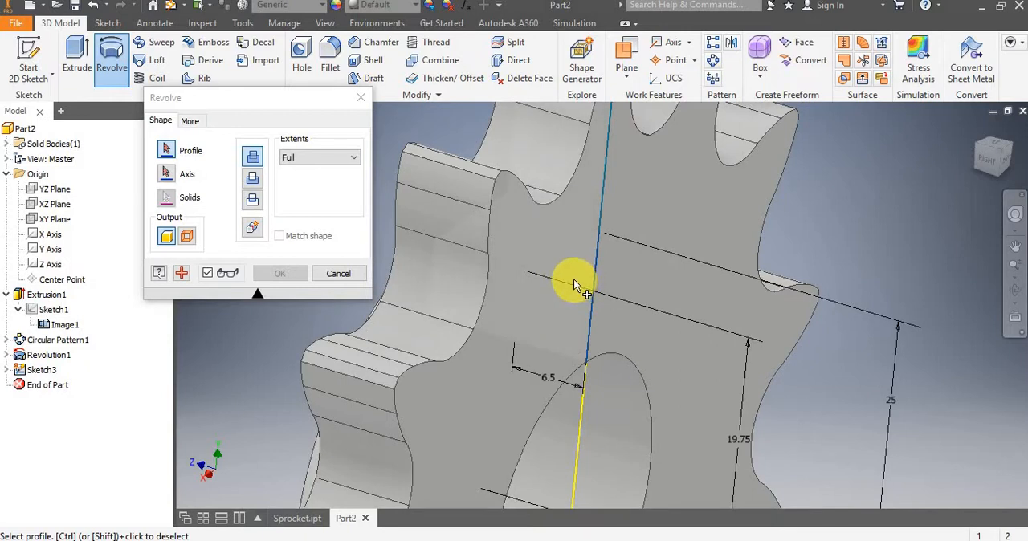
pyautogui.click(574, 280)
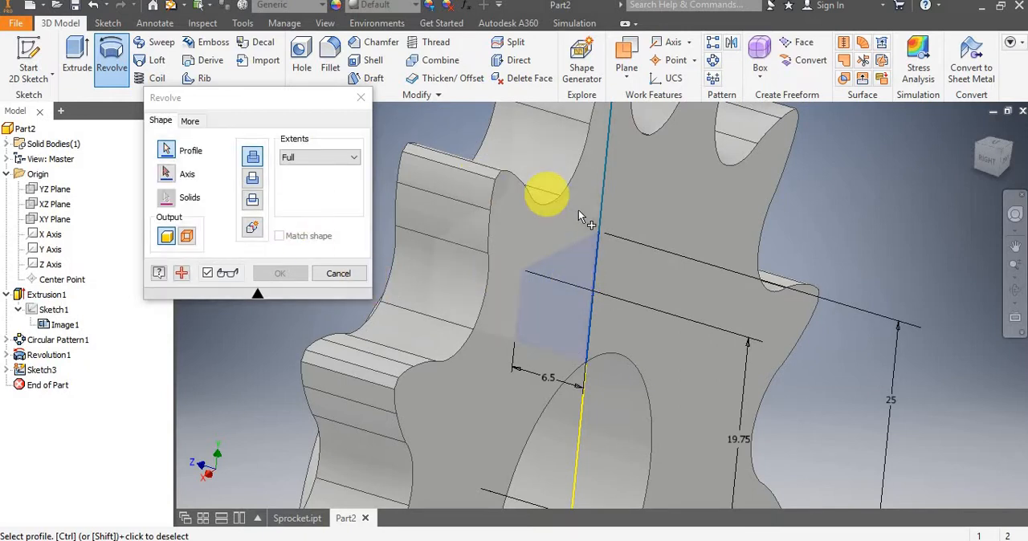
pyautogui.scroll(5, 577, 211)
pyautogui.click(250, 177)
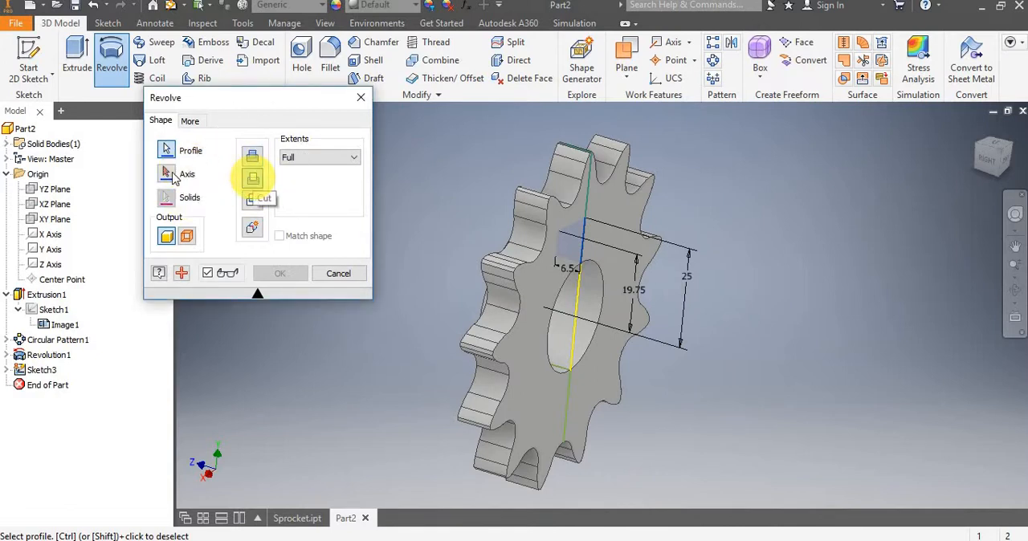
pyautogui.click(166, 174)
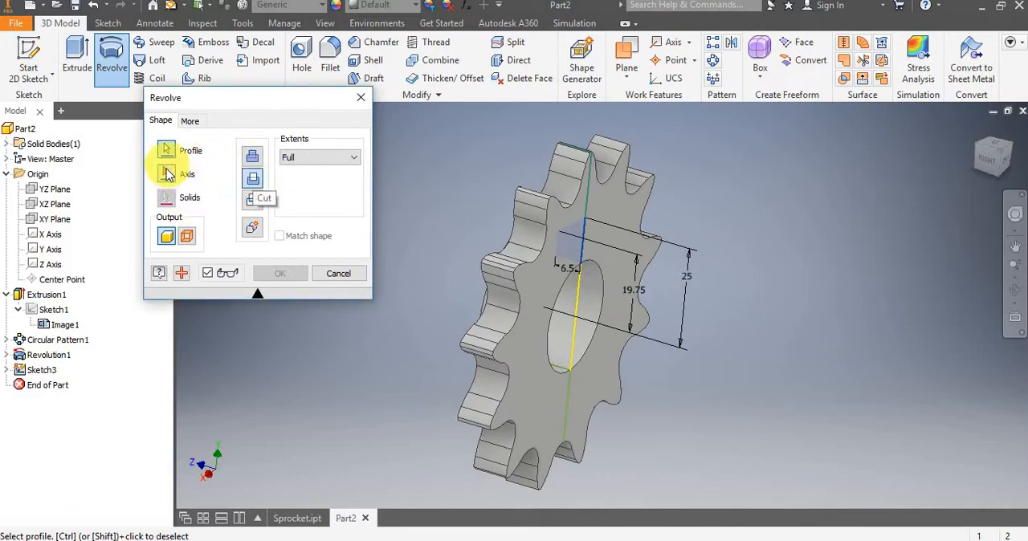
pyautogui.click(50, 265)
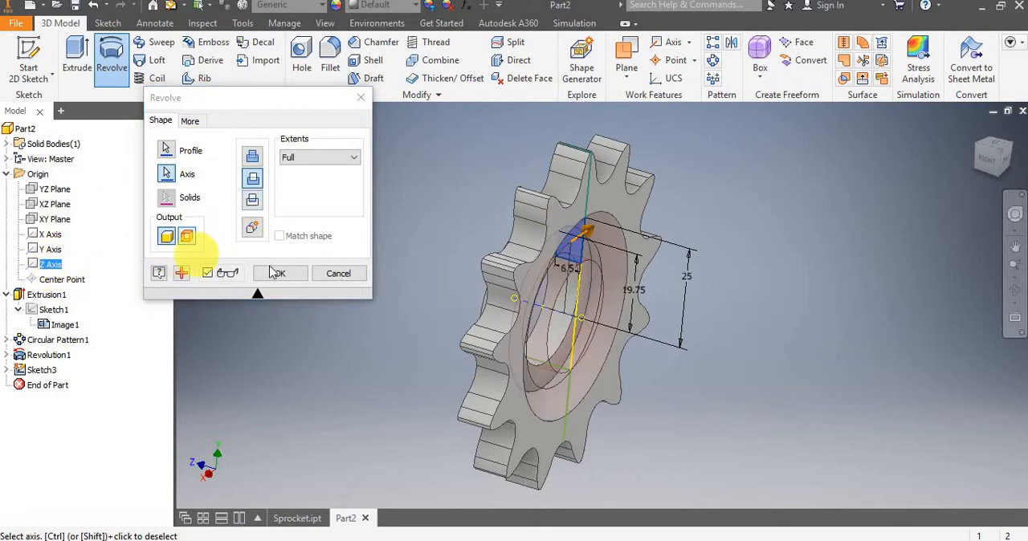
pyautogui.click(275, 275)
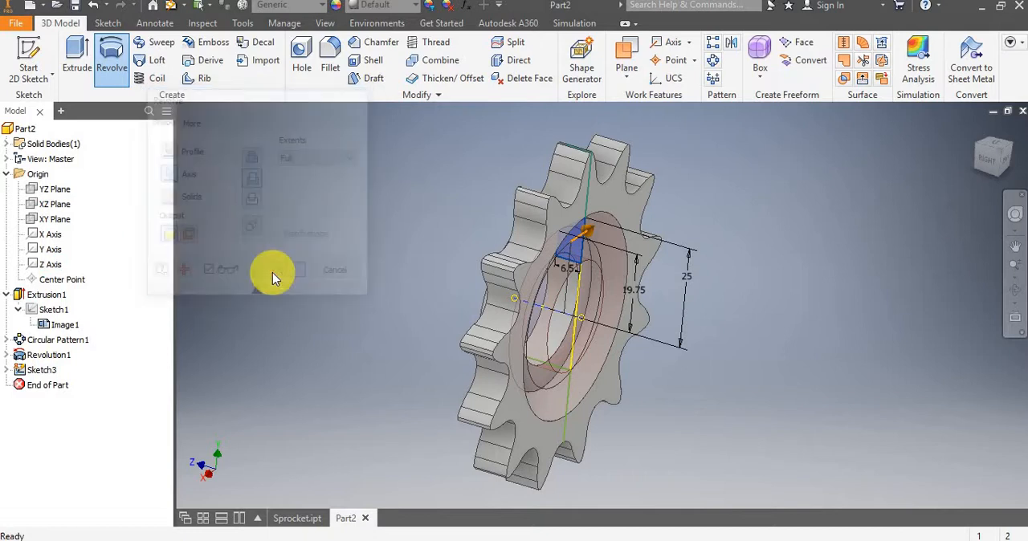
# Make Sketch1 with its reference photo visible over the sprocket.
pyautogui.keyDown('shift'); pyautogui.moveTo(694, 232); pyautogui.dragTo(550, 213, button='middle'); pyautogui.keyUp('shift')
pyautogui.scroll(3, 550, 148)
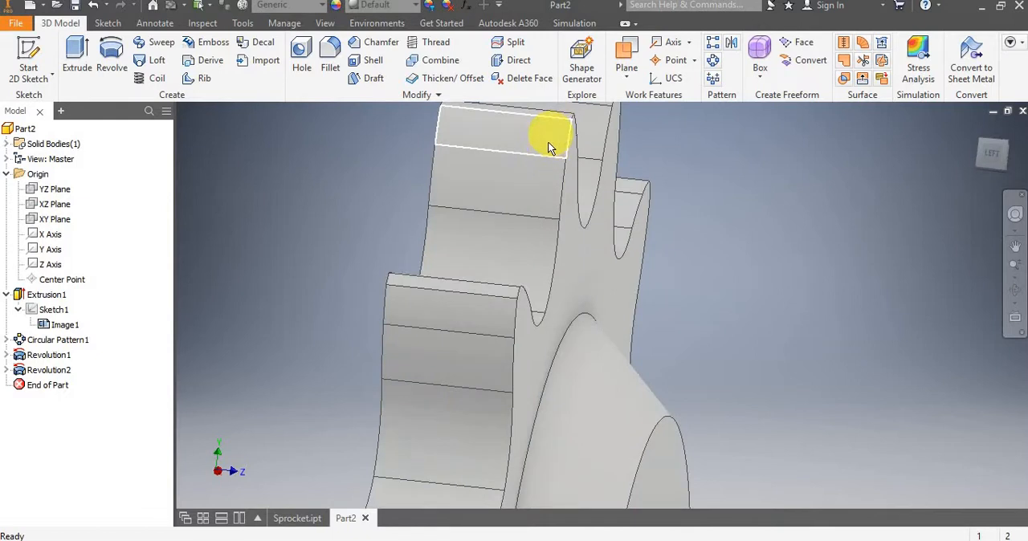
pyautogui.scroll(-3, 550, 148)
pyautogui.keyDown('shift'); pyautogui.moveTo(647, 291); pyautogui.dragTo(574, 293, button='middle'); pyautogui.keyUp('shift')
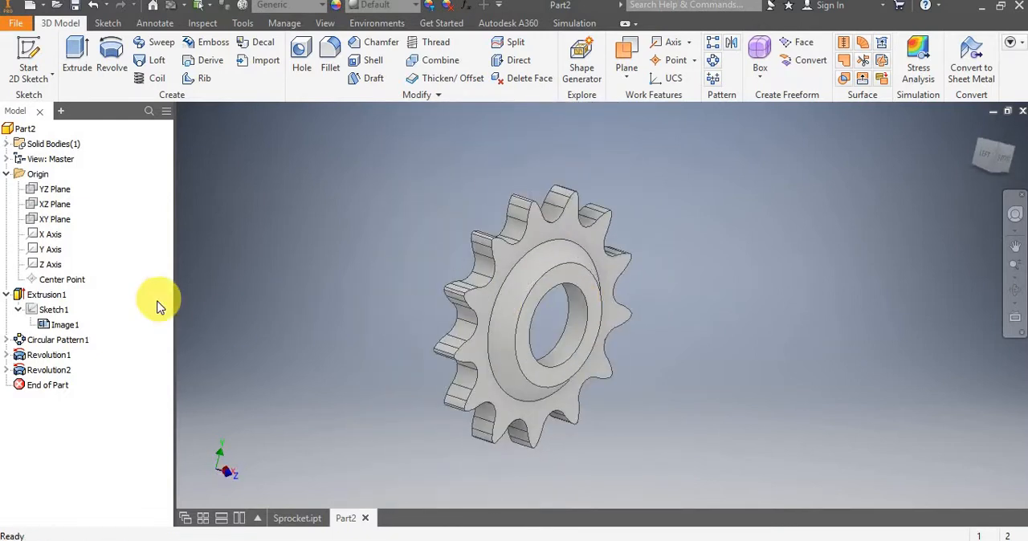
pyautogui.click(58, 326)
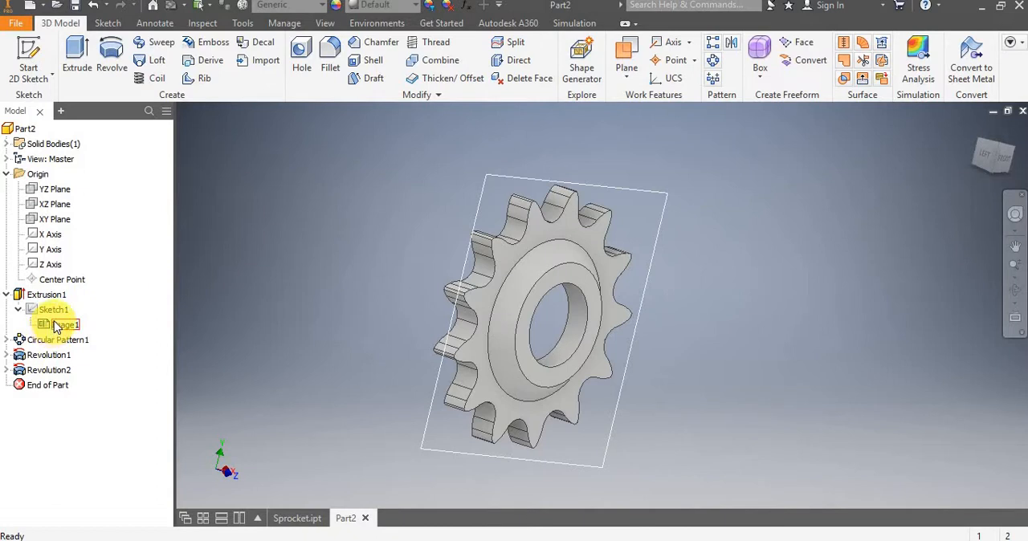
pyautogui.rightClick(57, 324)
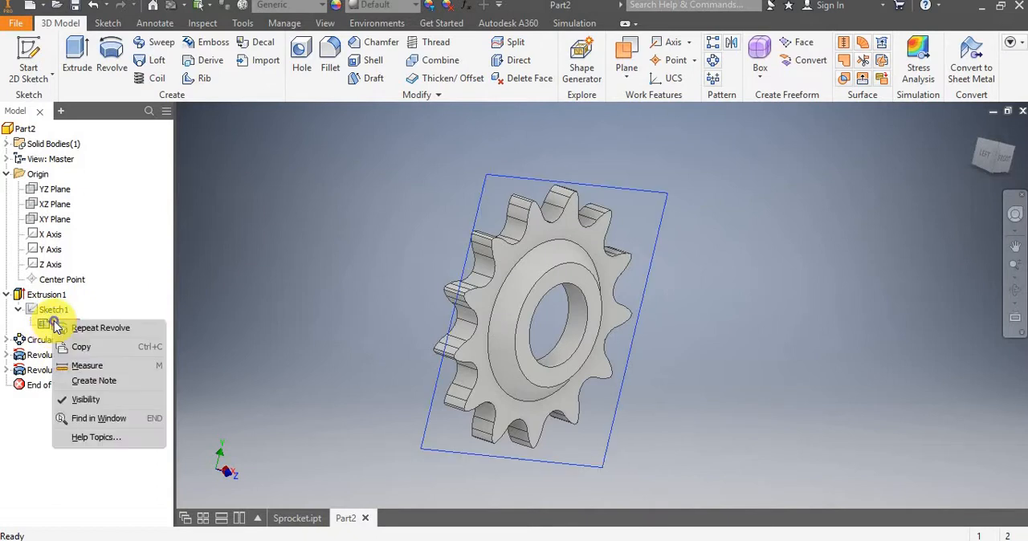
pyautogui.click(216, 251)
pyautogui.click(224, 250)
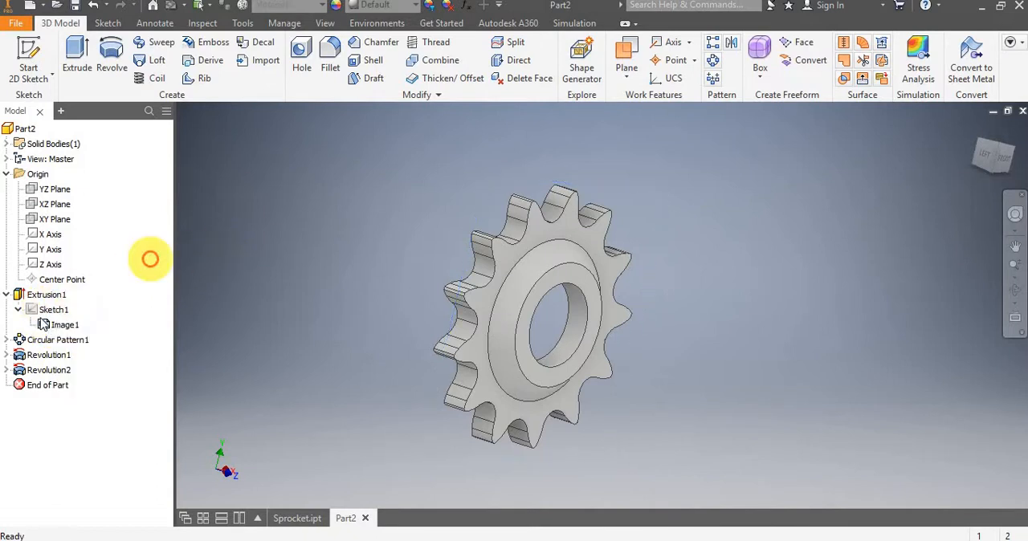
pyautogui.click(45, 311)
pyautogui.rightClick(44, 316)
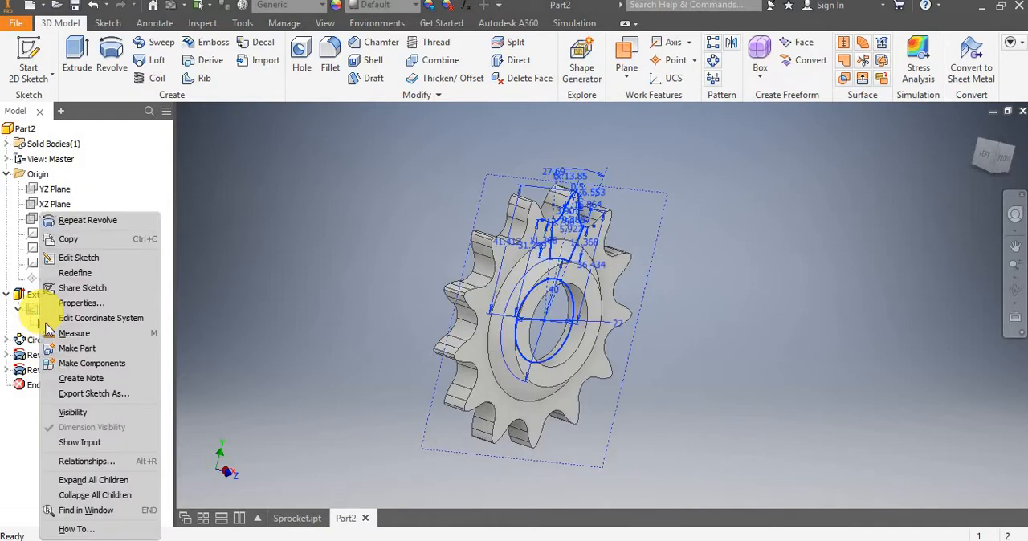
pyautogui.click(73, 412)
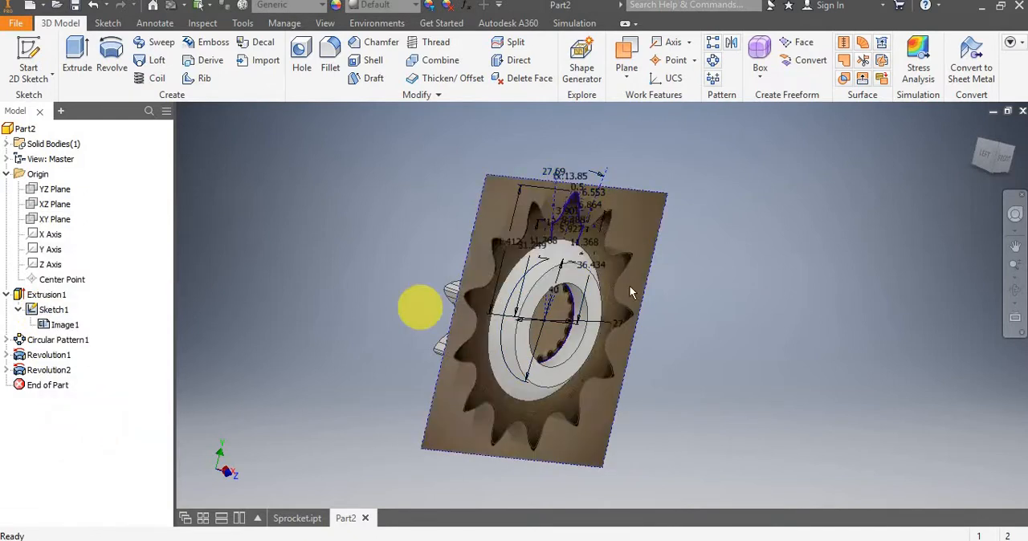
# Start a new 2D sketch on the flat ring face around the hub's bore.
pyautogui.keyDown('shift'); pyautogui.moveTo(691, 284); pyautogui.dragTo(659, 273, button='middle'); pyautogui.keyUp('shift')
pyautogui.moveTo(696, 270); pyautogui.dragTo(514, 289)
pyautogui.press('Escape')
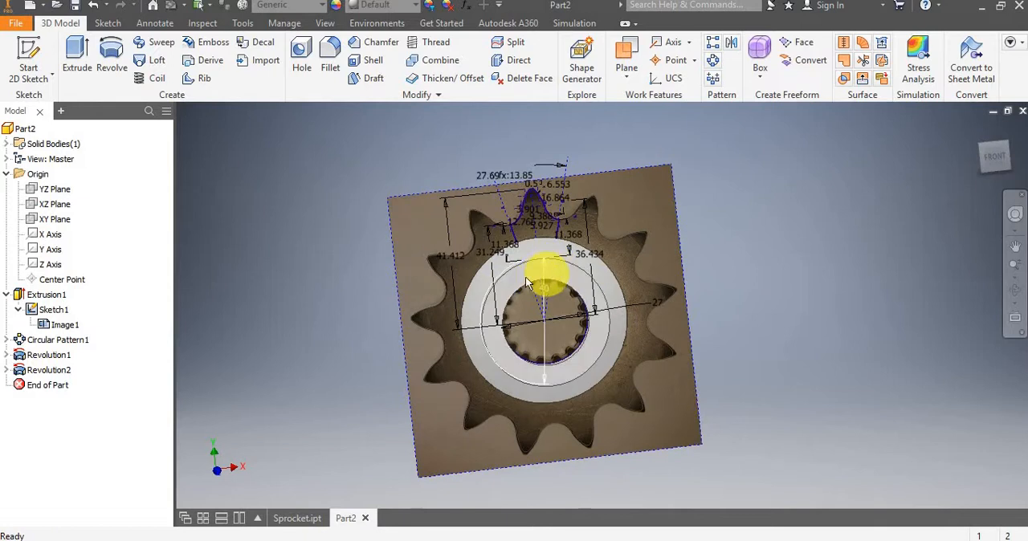
pyautogui.scroll(-3, 541, 277)
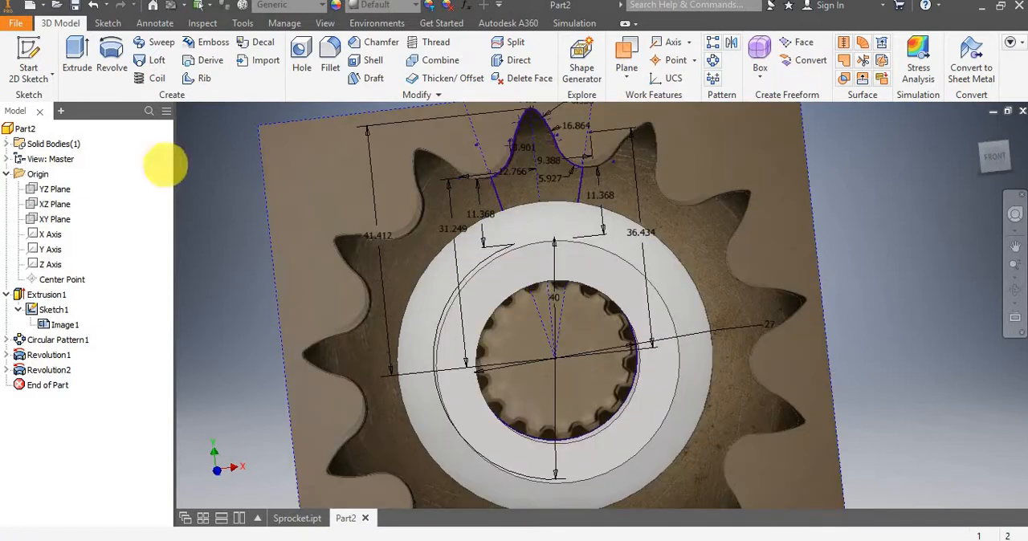
pyautogui.click(32, 58)
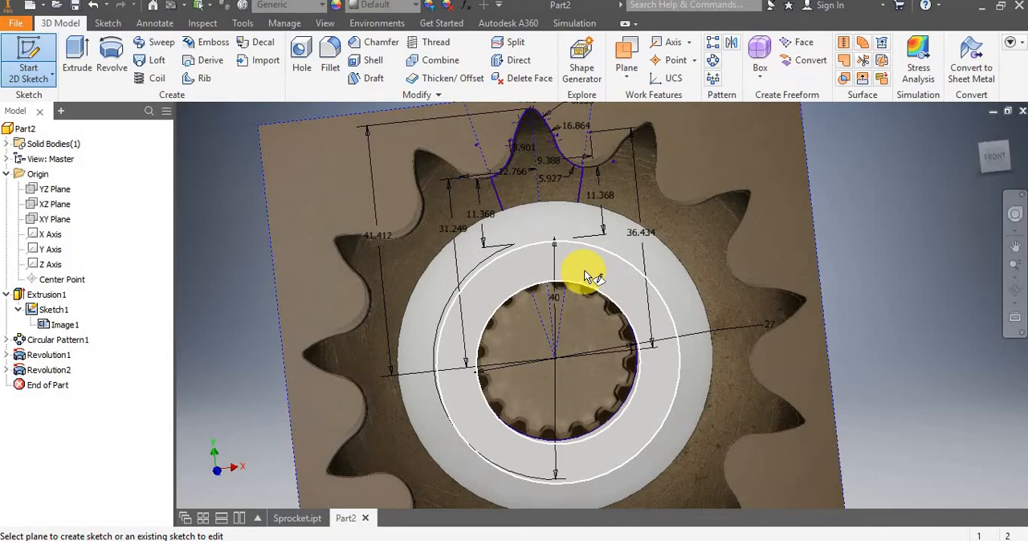
pyautogui.click(583, 270)
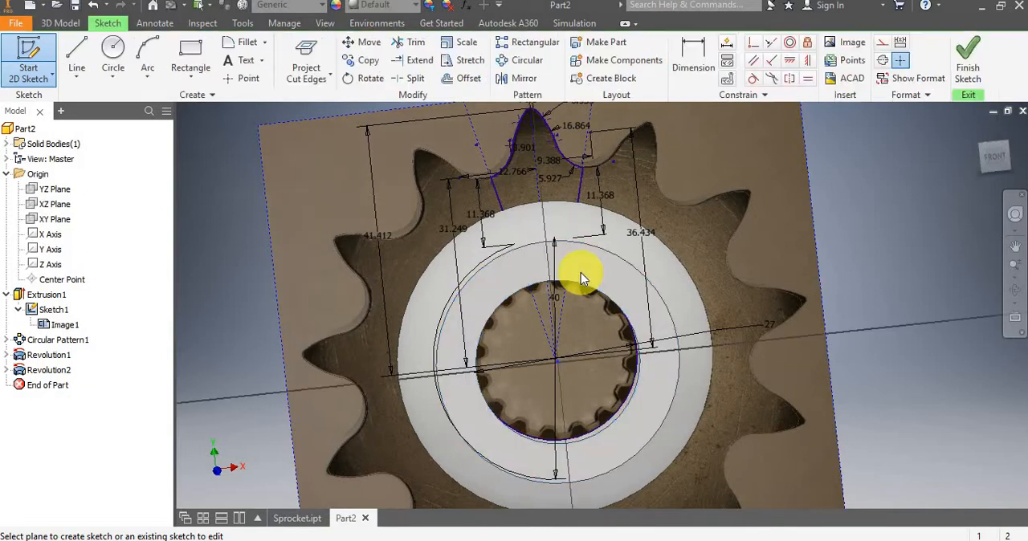
# Examine the spline teeth around the bore in the reference photo.
pyautogui.scroll(-5, 598, 238)
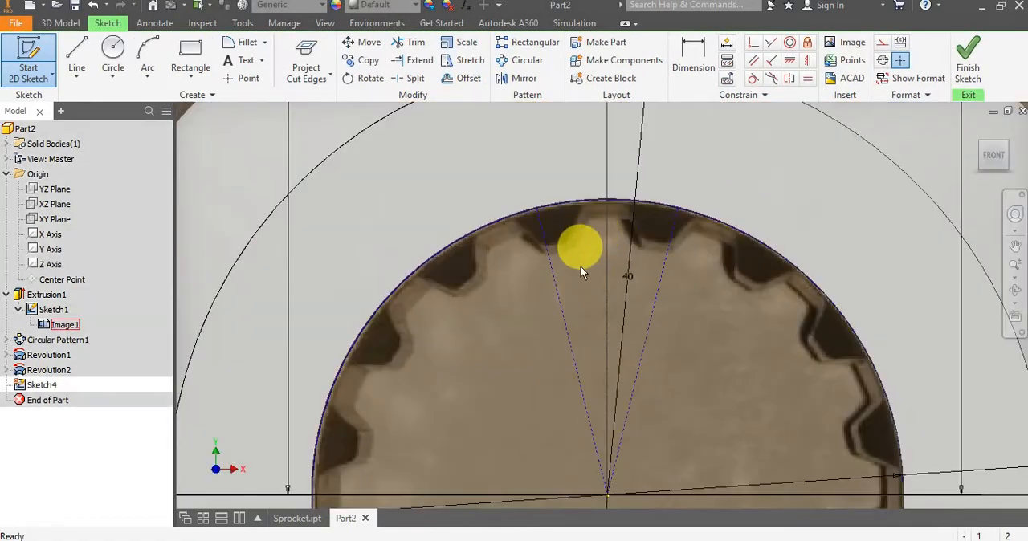
pyautogui.moveTo(564, 285)
pyautogui.mouseDown(button='middle')
pyautogui.moveTo(541, 337)
pyautogui.moveTo(488, 379)
pyautogui.mouseUp(button='middle')
pyautogui.scroll(-3, 539, 336)
pyautogui.scroll(2, 539, 334)
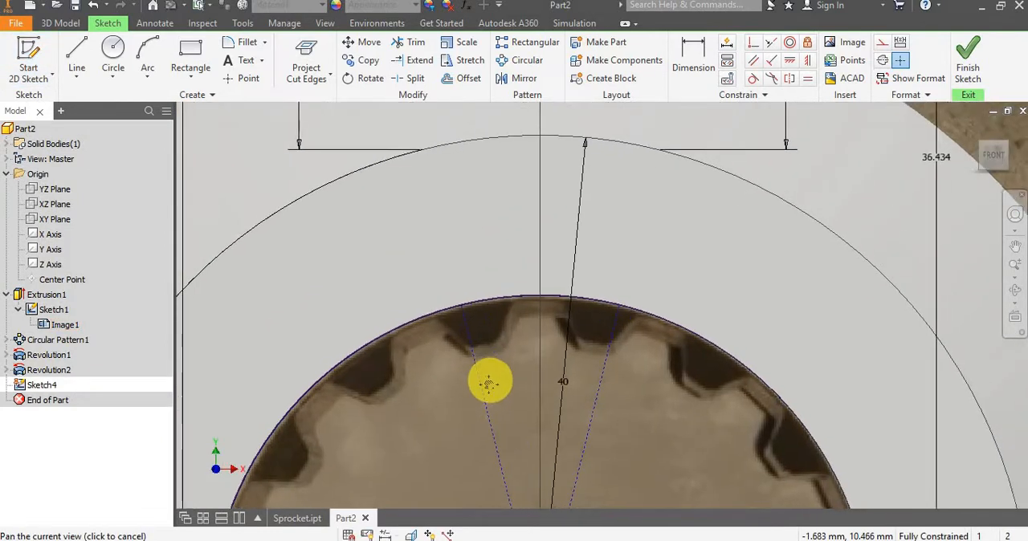
pyautogui.scroll(4, 490, 380)
pyautogui.scroll(3, 490, 378)
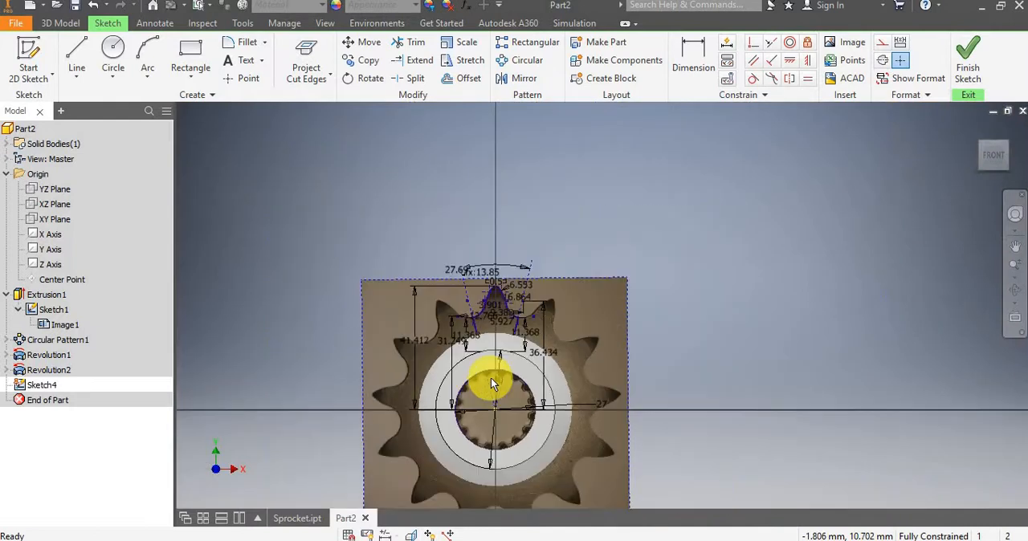
pyautogui.scroll(-4, 491, 377)
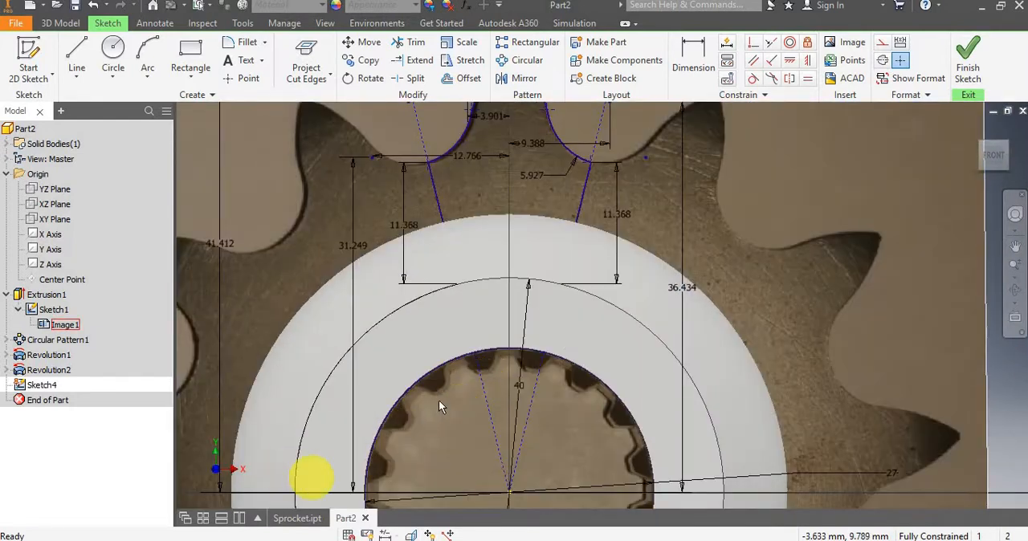
pyautogui.scroll(-2, 519, 301)
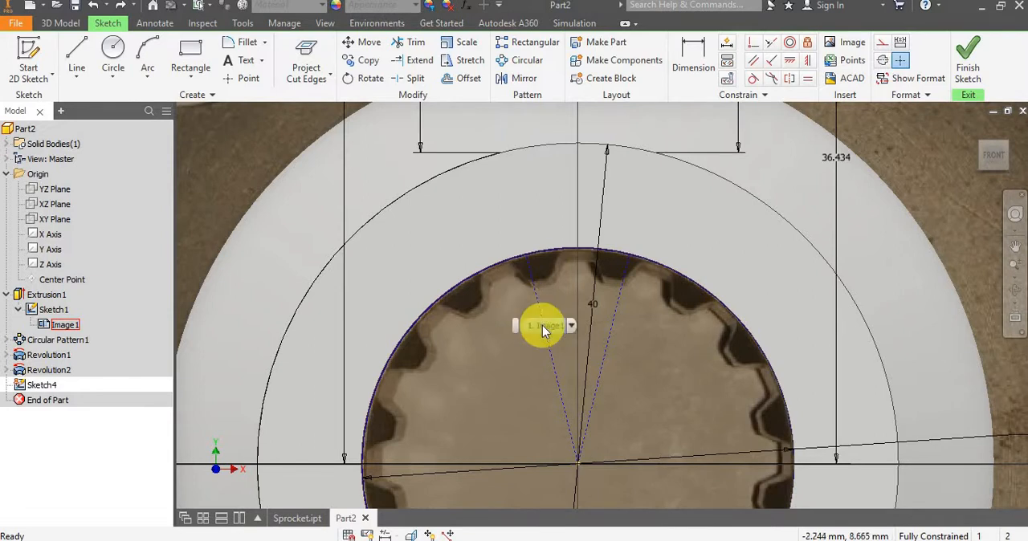
pyautogui.scroll(3, 482, 378)
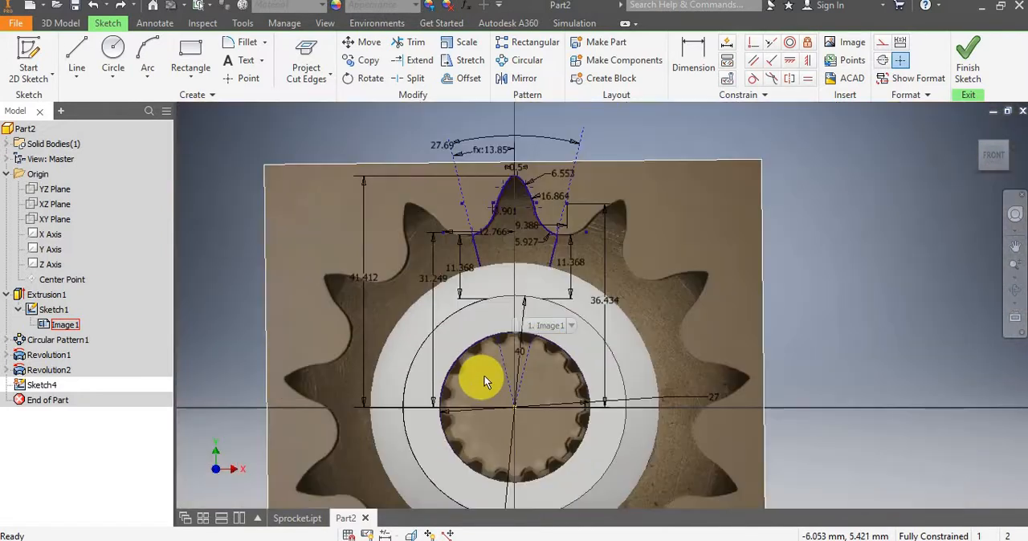
# Hide Sketch1 and paste a copy of its reference photo Image1 into the new sketch.
pyautogui.rightClick(36, 315)
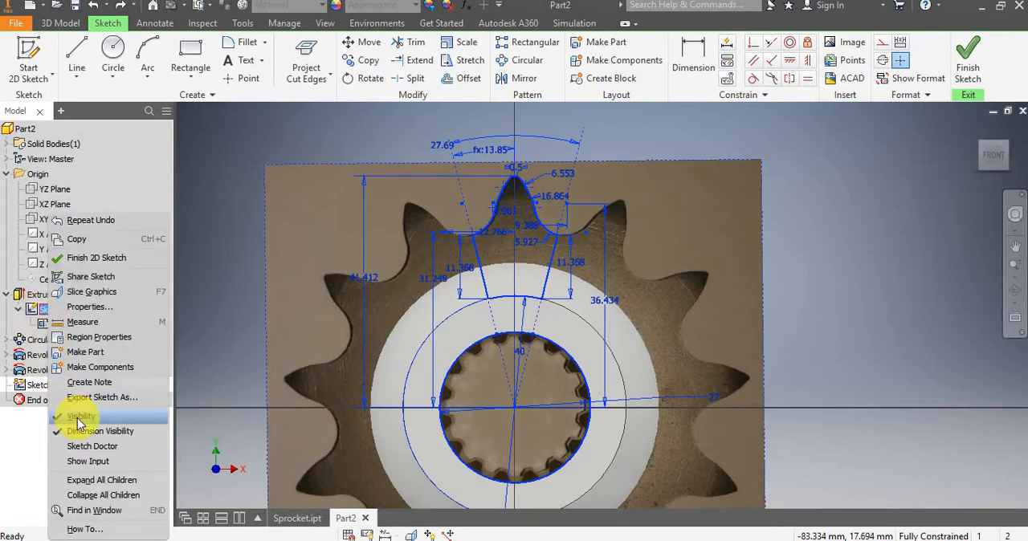
pyautogui.click(80, 417)
pyautogui.rightClick(66, 328)
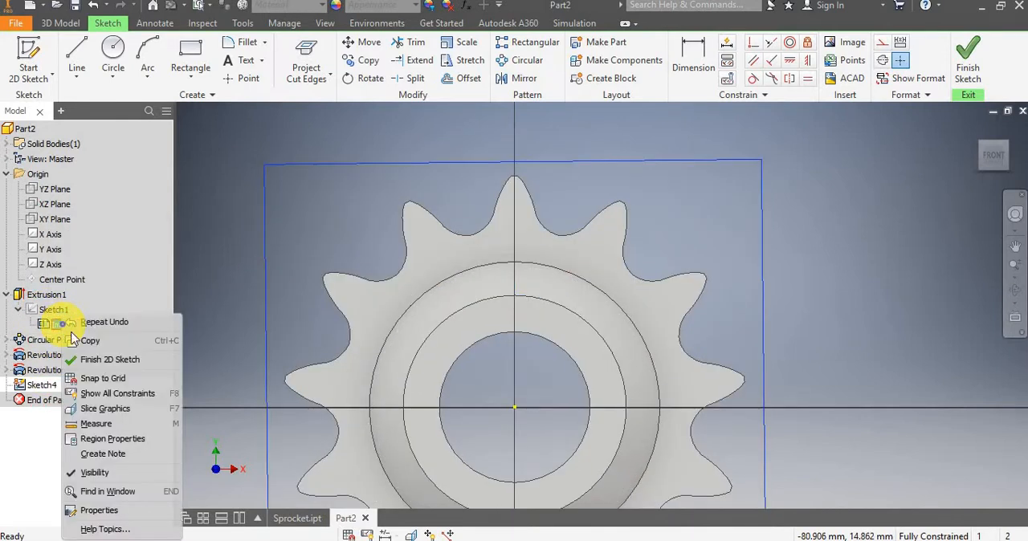
pyautogui.click(85, 341)
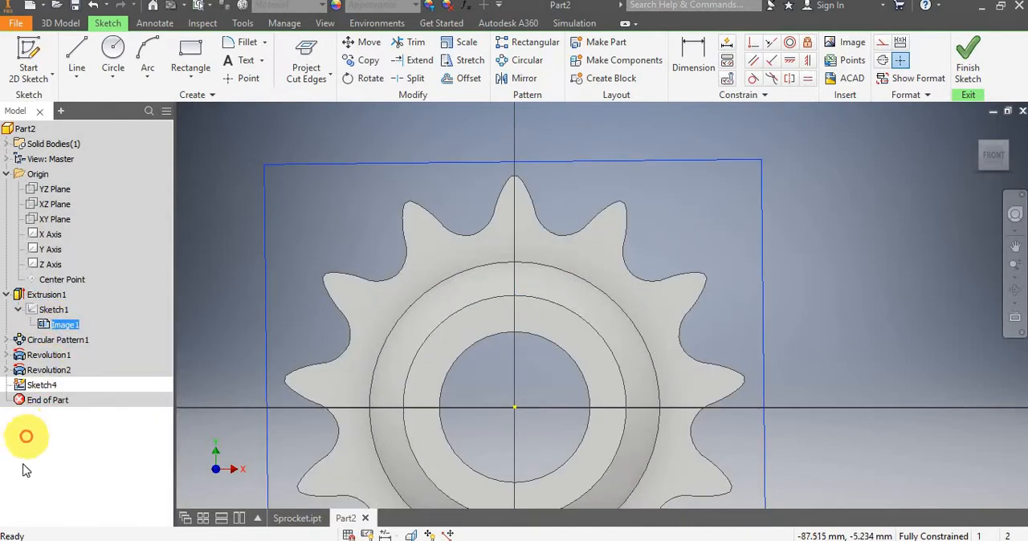
pyautogui.rightClick(32, 387)
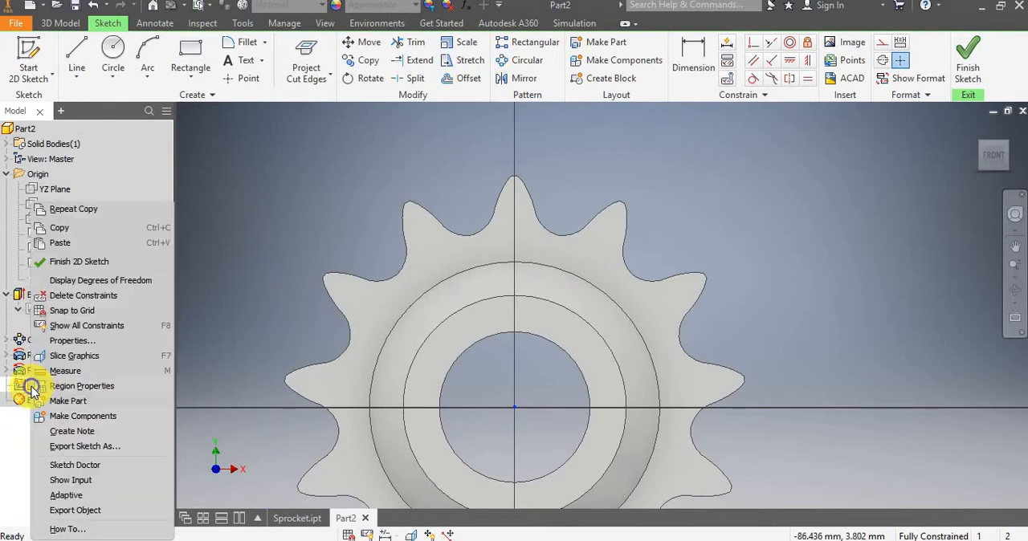
pyautogui.click(66, 242)
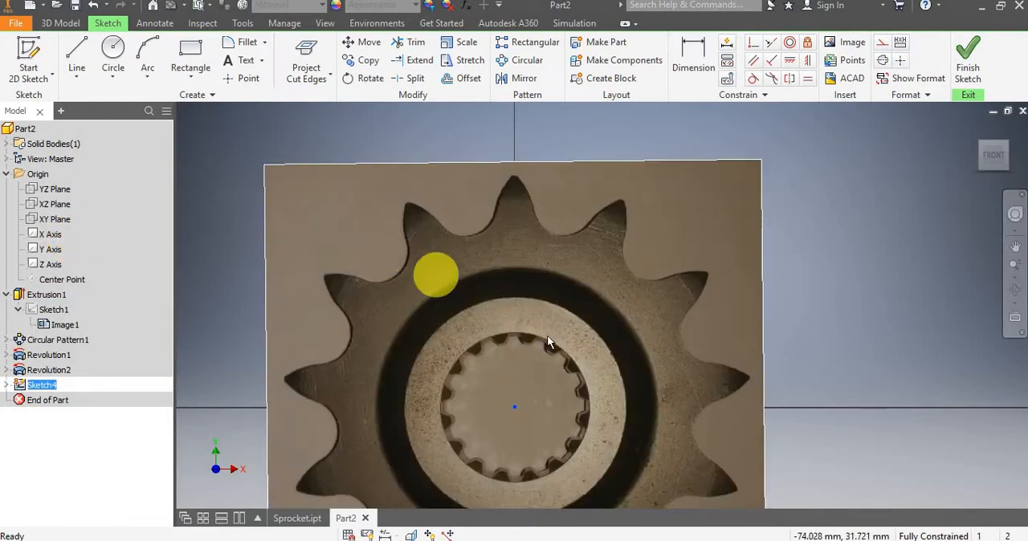
pyautogui.scroll(3, 525, 382)
pyautogui.scroll(-3, 525, 383)
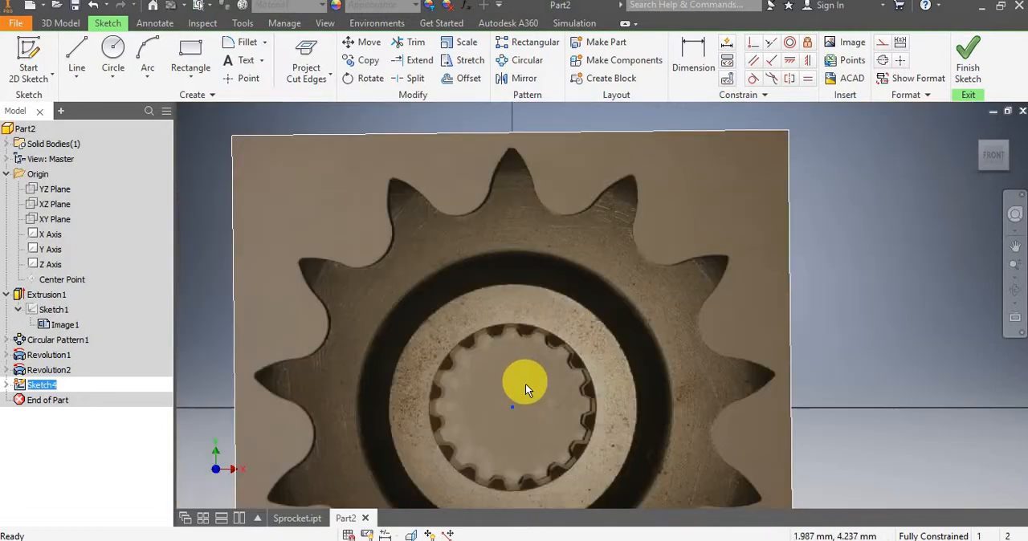
pyautogui.scroll(4, 529, 381)
pyautogui.scroll(-3, 538, 345)
pyautogui.scroll(-2, 554, 297)
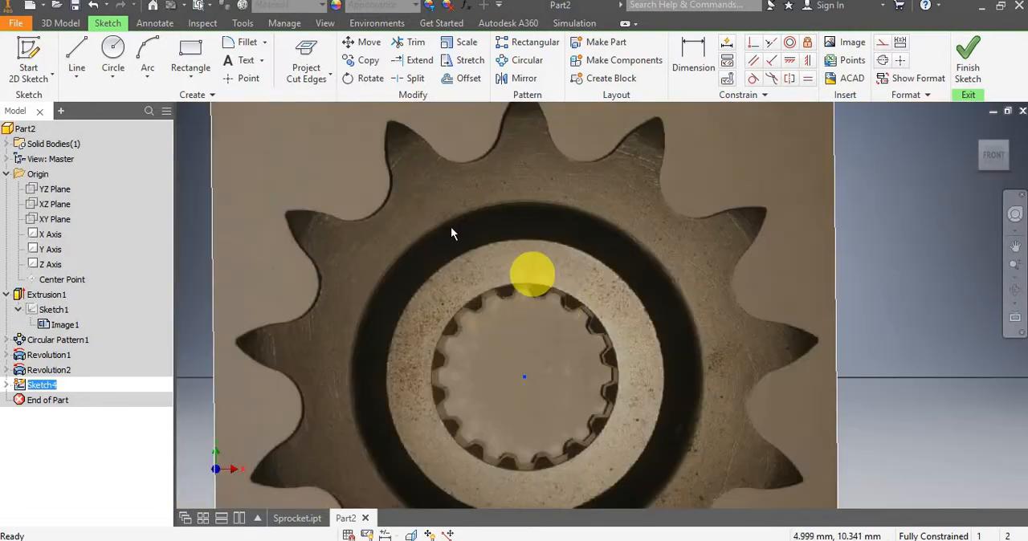
pyautogui.scroll(-2, 465, 237)
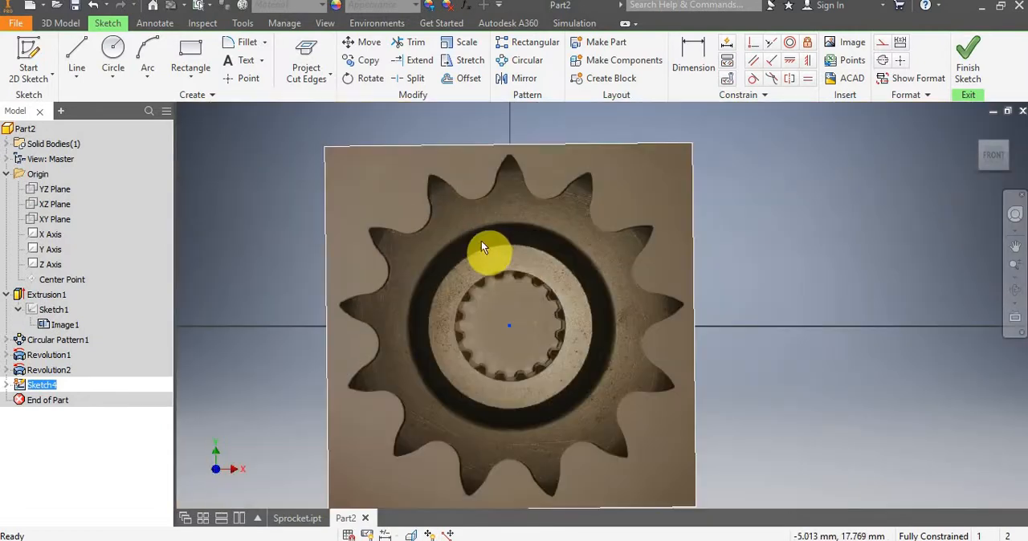
pyautogui.click(77, 56)
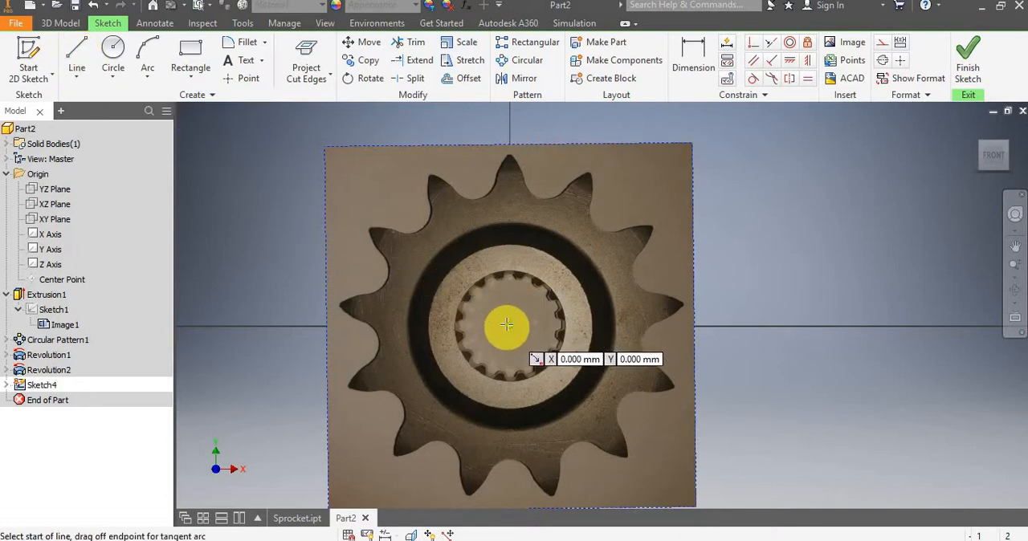
pyautogui.click(510, 324)
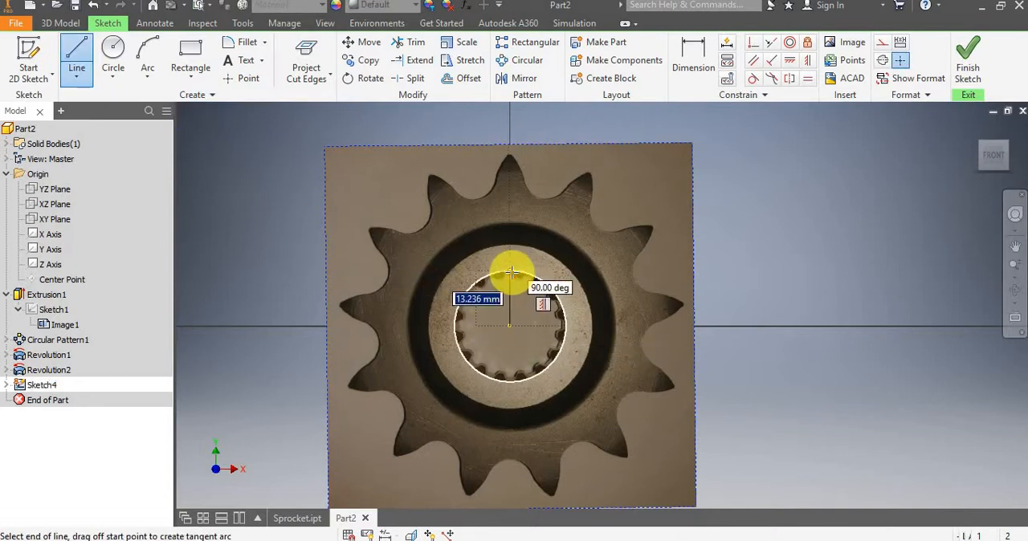
pyautogui.write('13.5')
pyautogui.press('Tab')
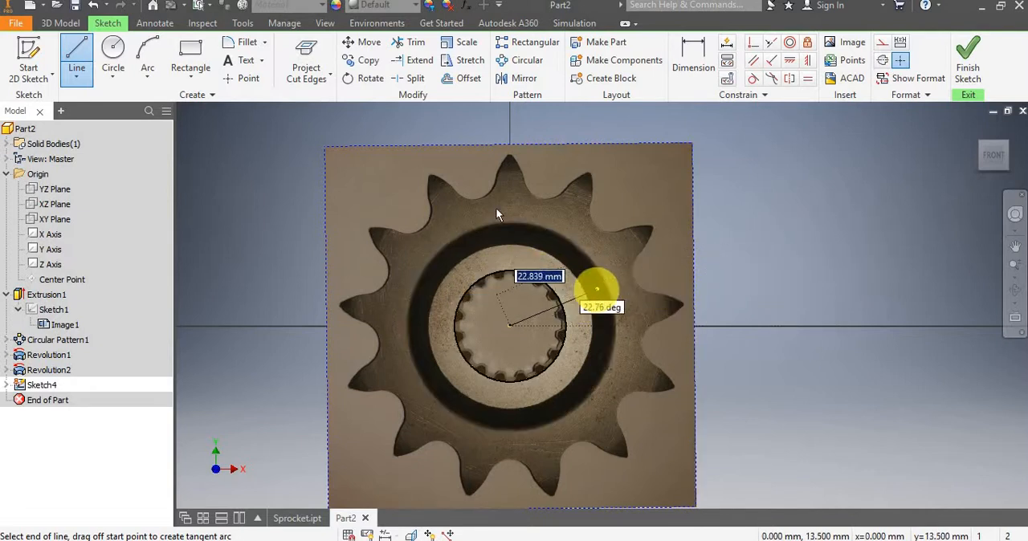
pyautogui.press('Escape')
# Draw a 27 mm diameter circle centred on the origin around the bore's spline teeth.
pyautogui.click(113, 57)
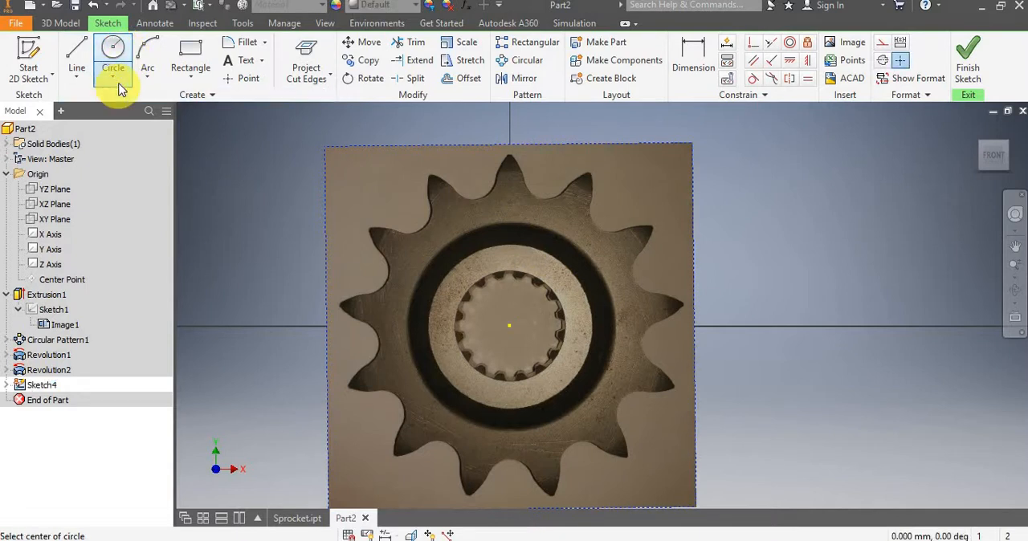
pyautogui.click(120, 79)
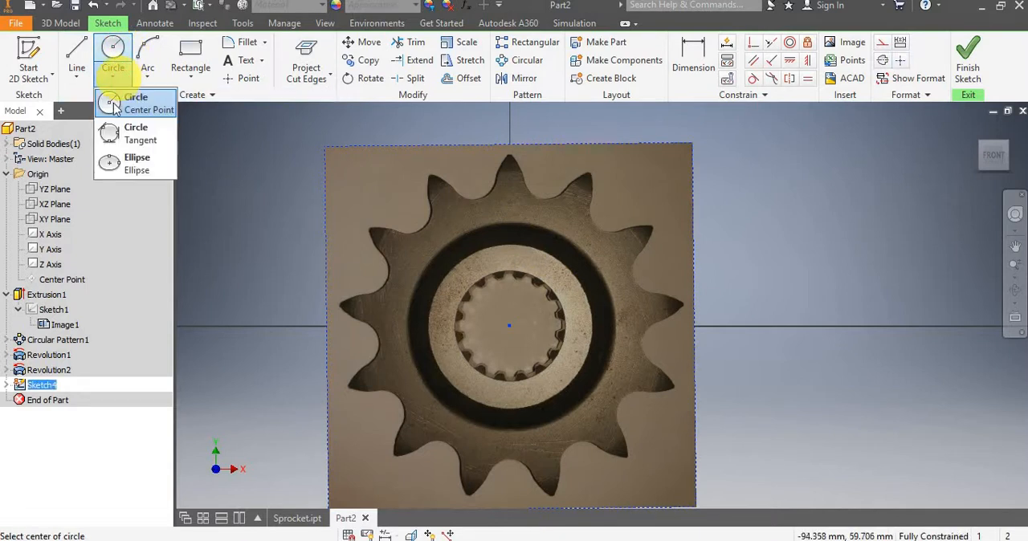
pyautogui.click(114, 107)
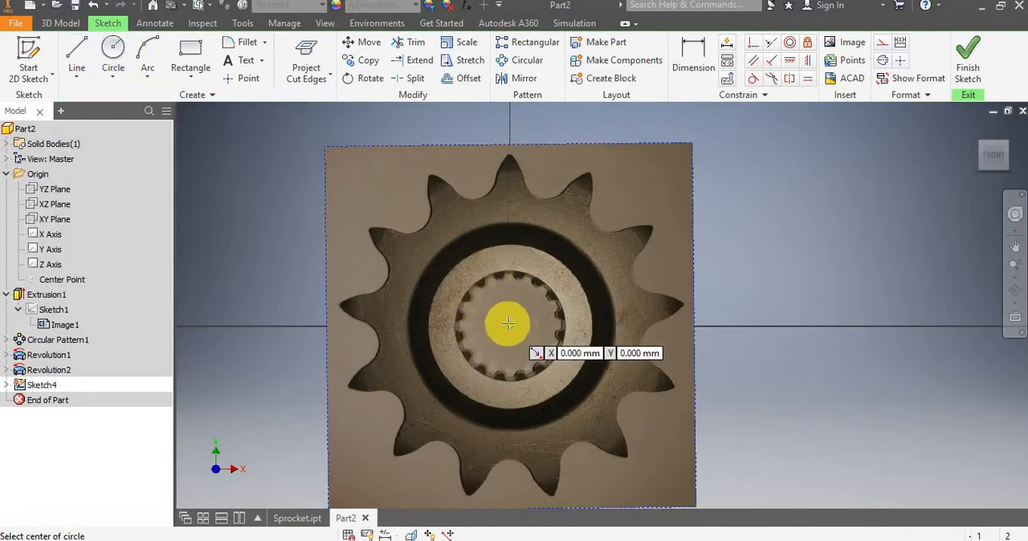
pyautogui.click(507, 324)
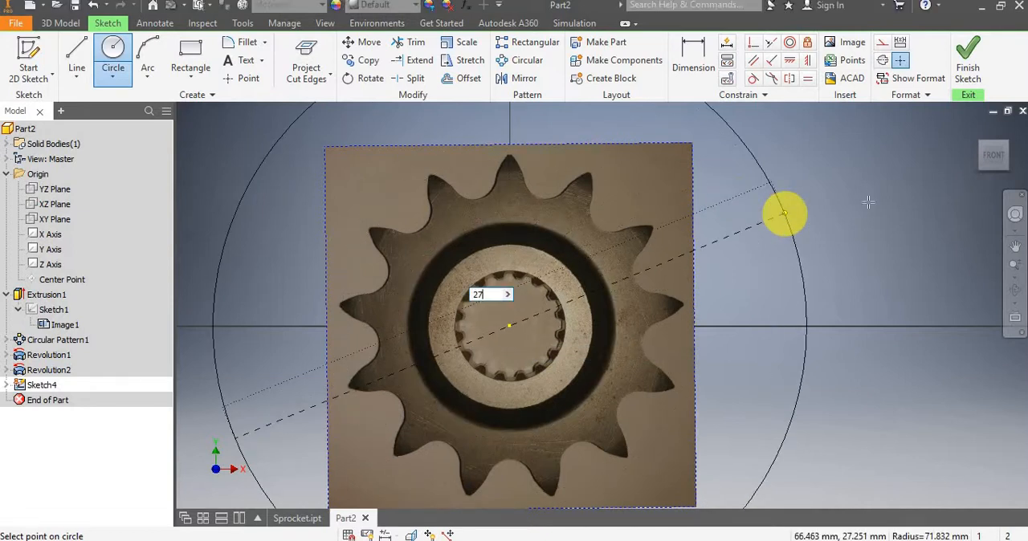
pyautogui.press('Return')
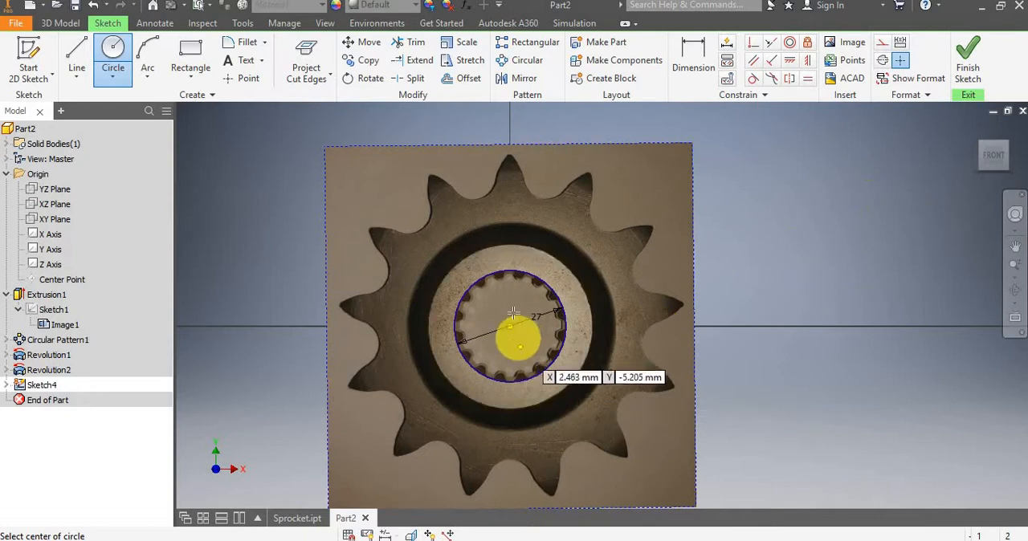
# Draw a vertical construction line from the bore centre up to the 27 mm circle.
pyautogui.scroll(2, 513, 313)
pyautogui.scroll(2, 515, 310)
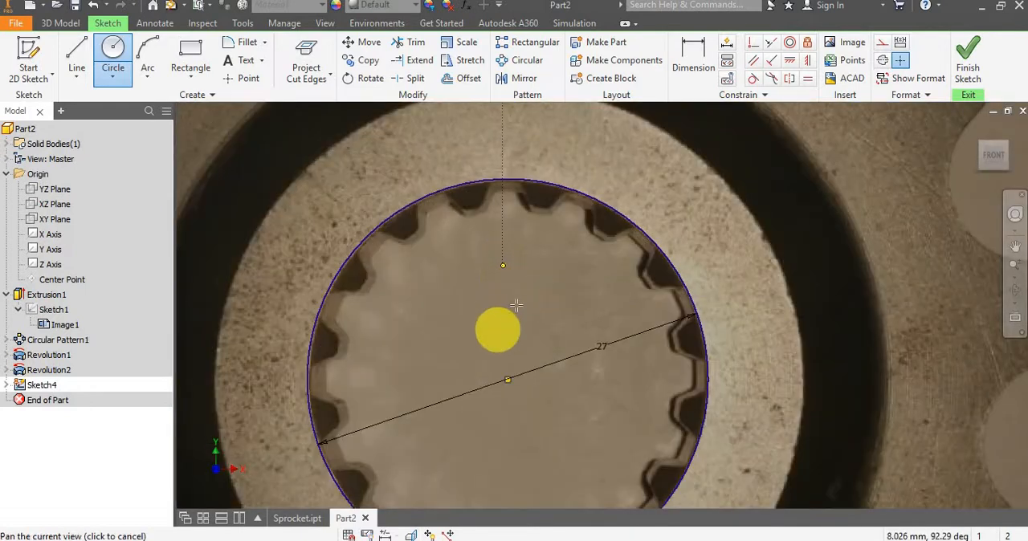
pyautogui.moveTo(516, 305); pyautogui.dragTo(513, 368)
pyautogui.click(76, 50)
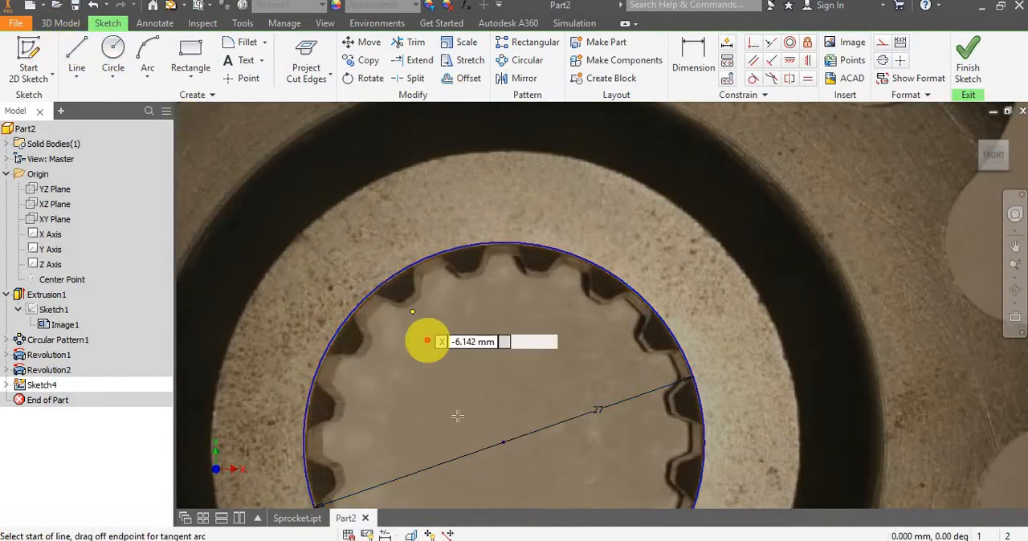
pyautogui.press('Escape')
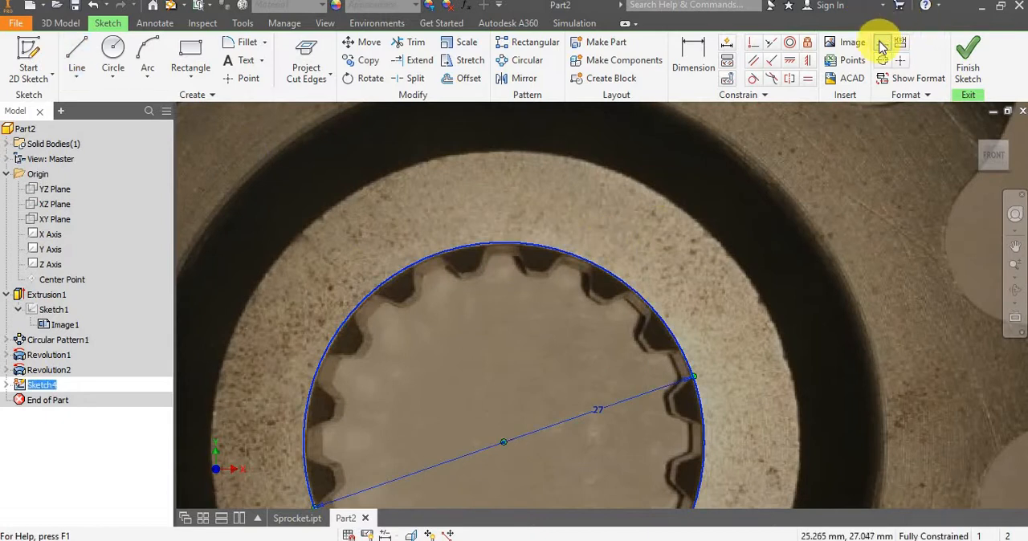
pyautogui.click(76, 50)
pyautogui.click(502, 442)
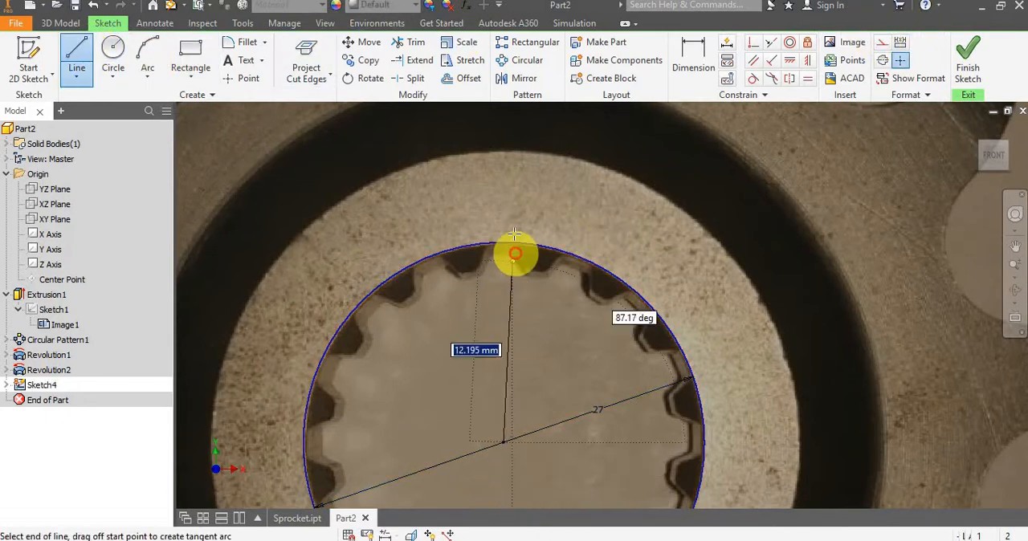
pyautogui.click(502, 244)
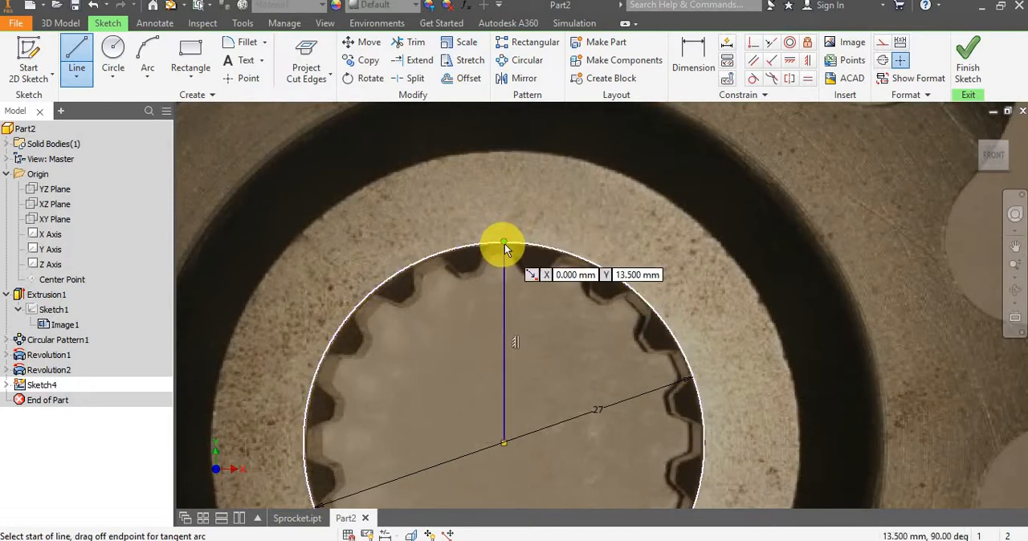
pyautogui.press('Escape')
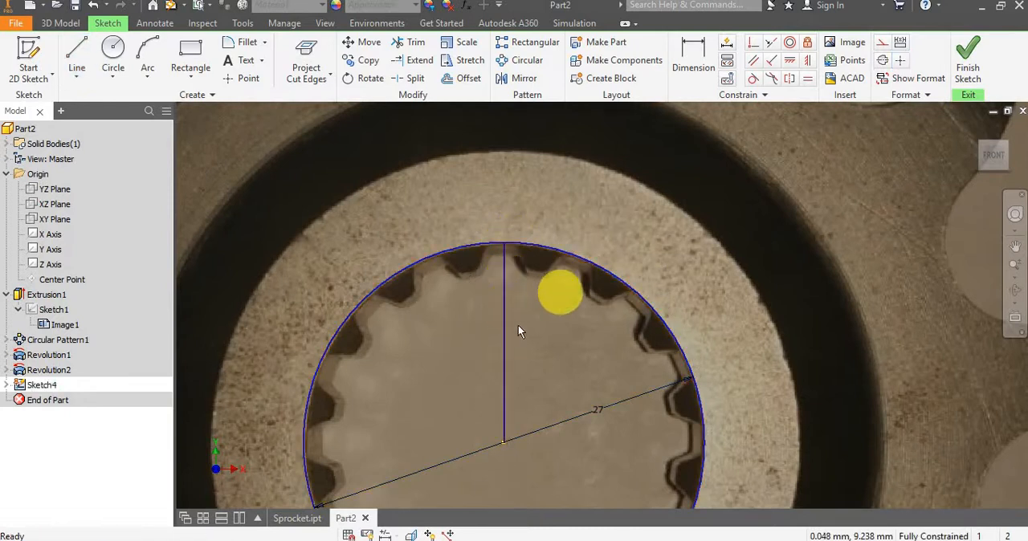
pyautogui.click(504, 330)
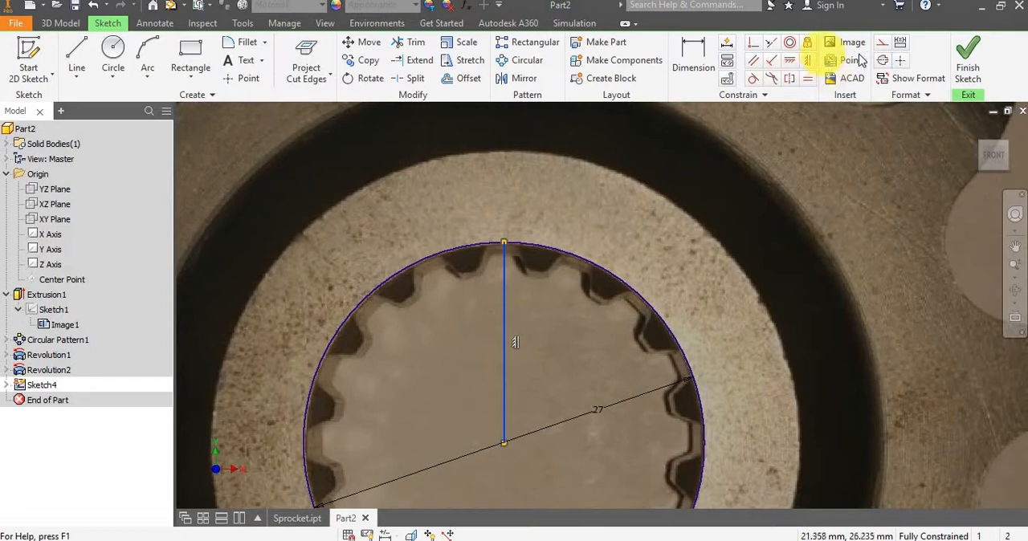
pyautogui.click(881, 42)
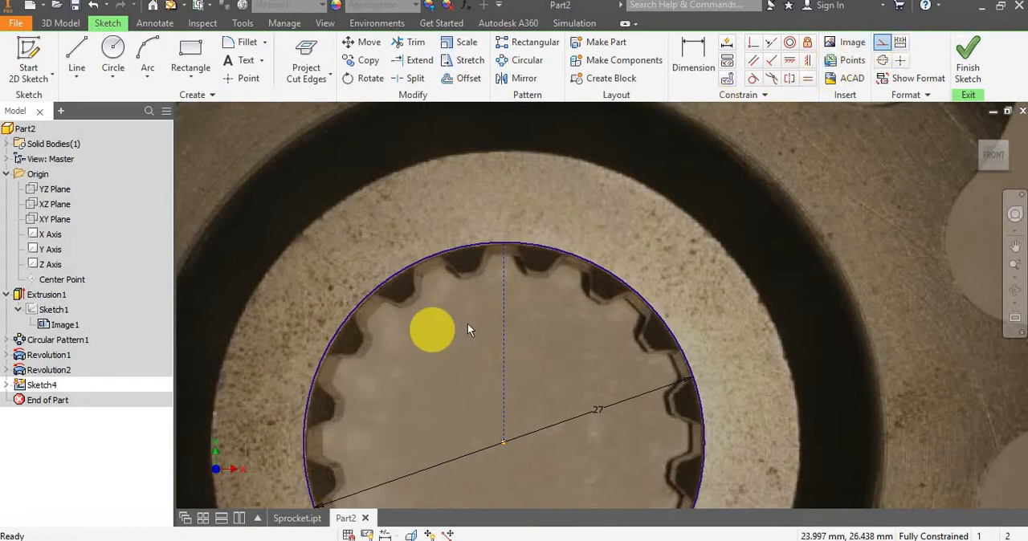
# Draw two slanted lines from the bore centre out past the hub ring, one on each side of the vertical construction line.
pyautogui.scroll(1, 470, 329)
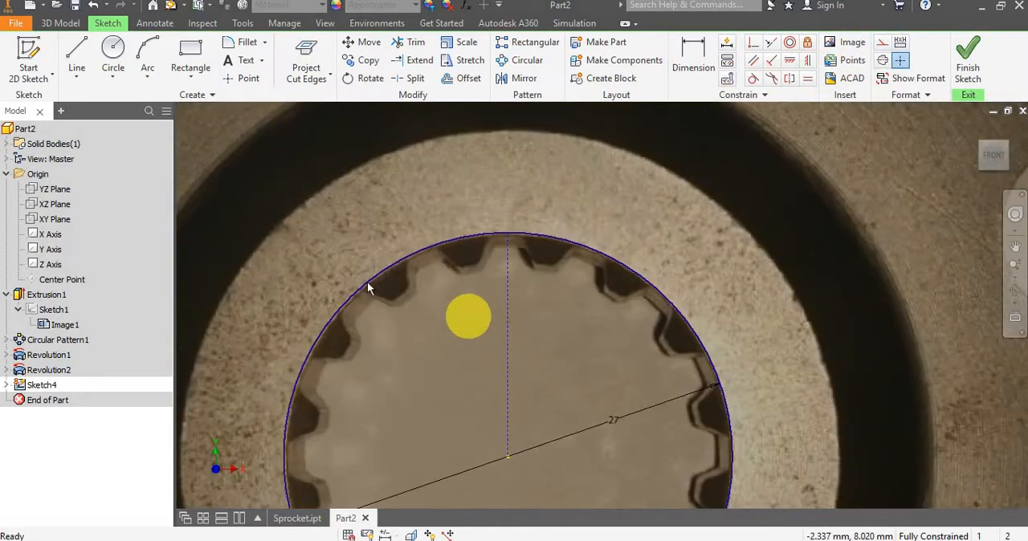
pyautogui.scroll(-2, 394, 329)
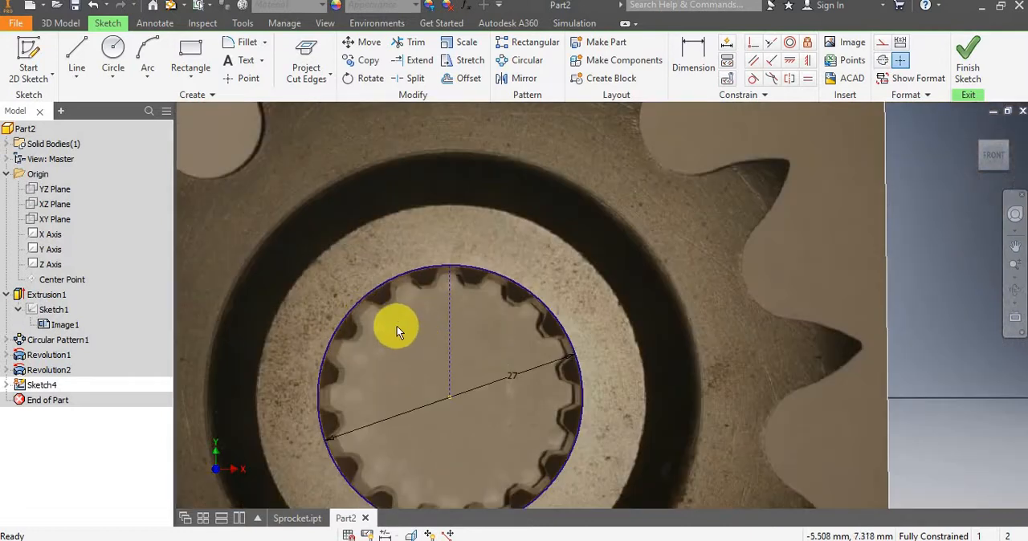
pyautogui.moveTo(453, 321)
pyautogui.mouseDown()
pyautogui.moveTo(472, 316)
pyautogui.moveTo(445, 322)
pyautogui.mouseUp()
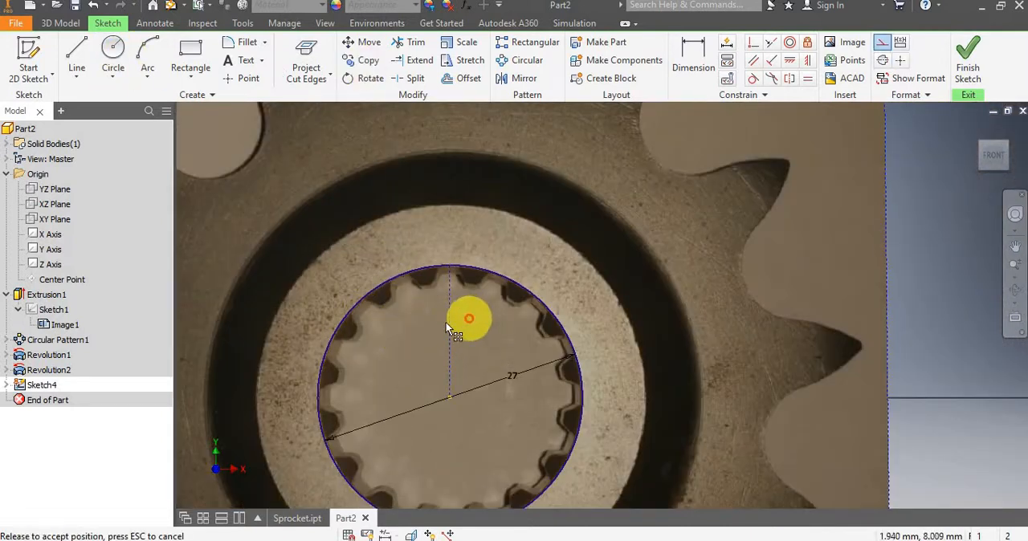
pyautogui.click(77, 52)
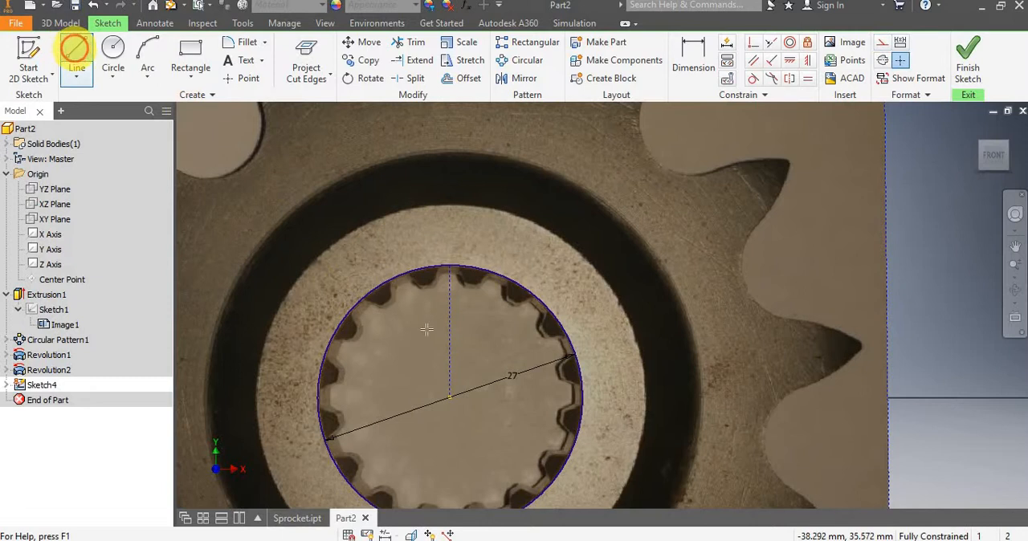
pyautogui.click(450, 396)
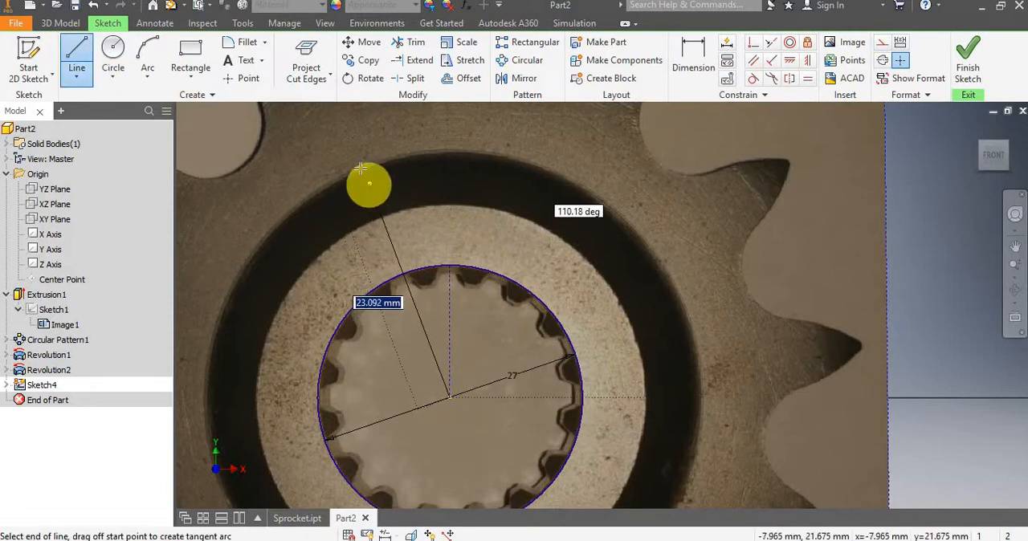
pyautogui.click(362, 170)
pyautogui.press('Escape')
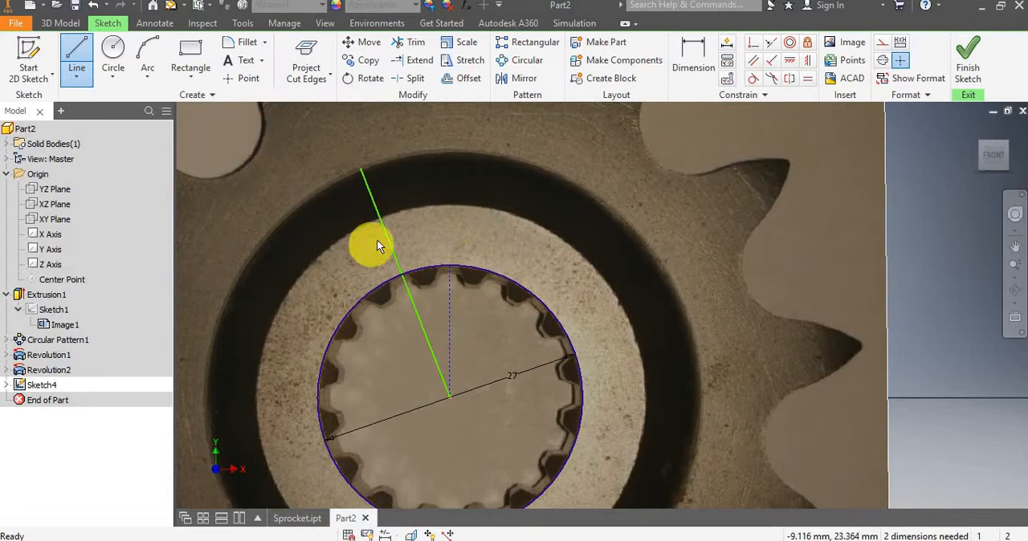
pyautogui.press('l')
pyautogui.click(450, 397)
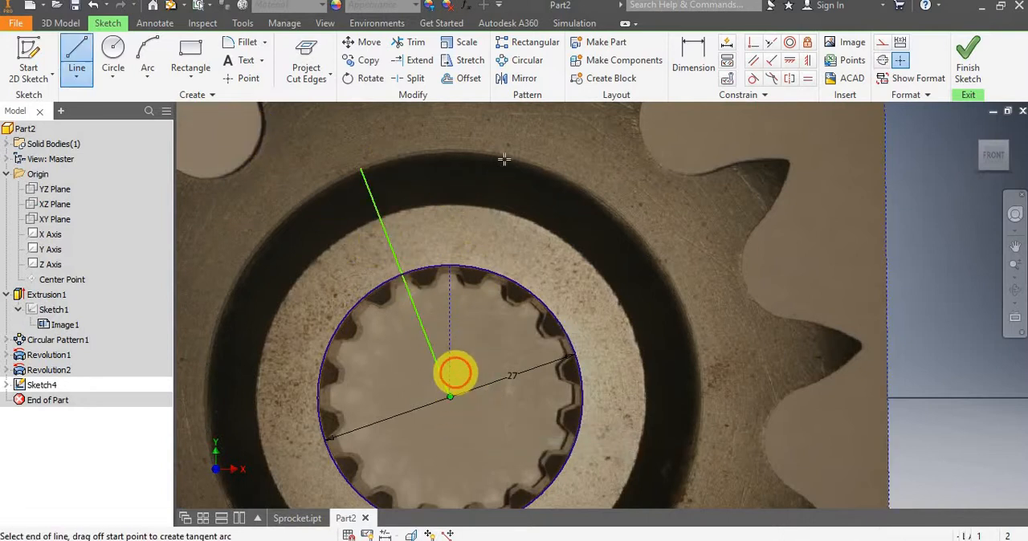
pyautogui.click(526, 143)
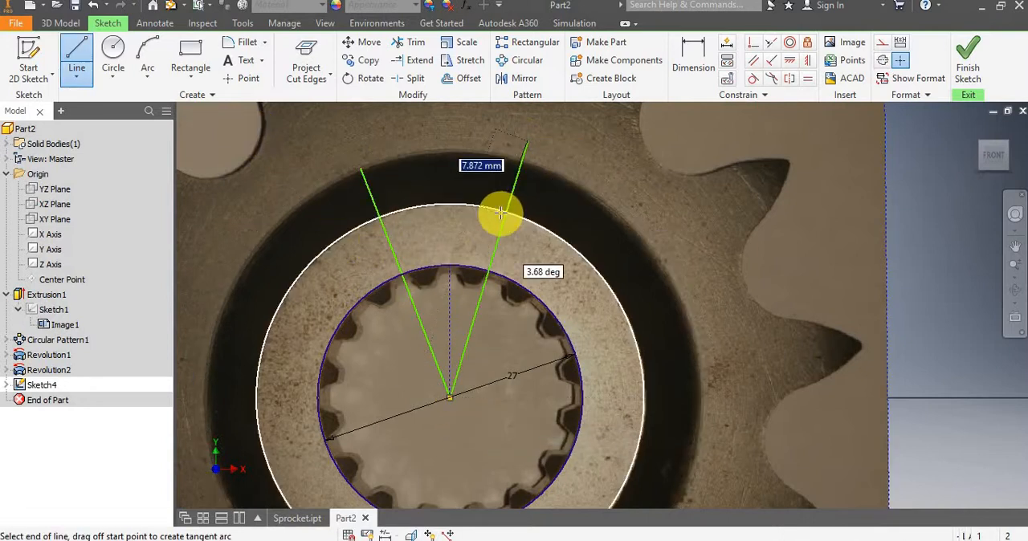
pyautogui.press('Escape')
# Convert both slanted lines to construction lines and shorten the one on the right side of the vertical line slightly.
pyautogui.click(508, 196)
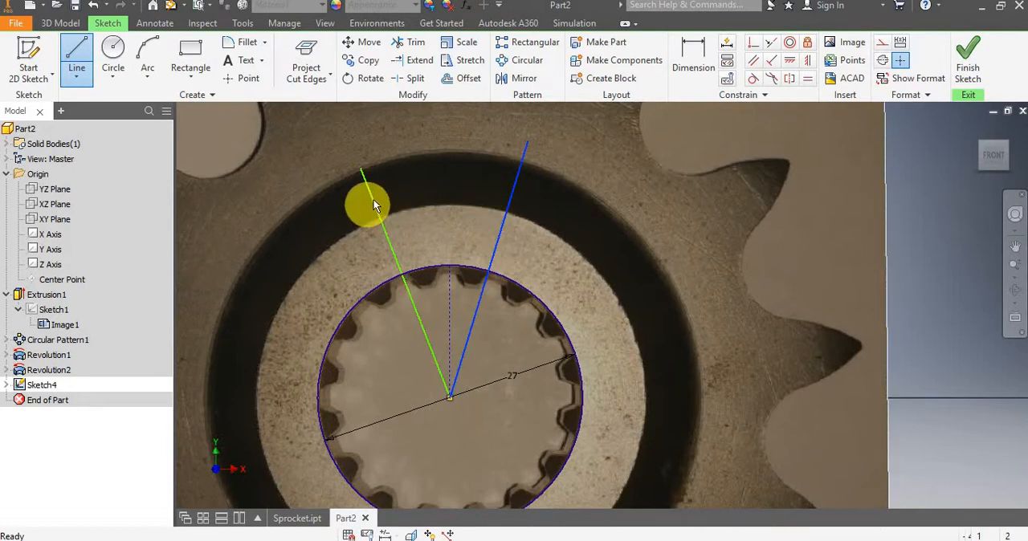
pyautogui.click(371, 205)
pyautogui.press('Escape')
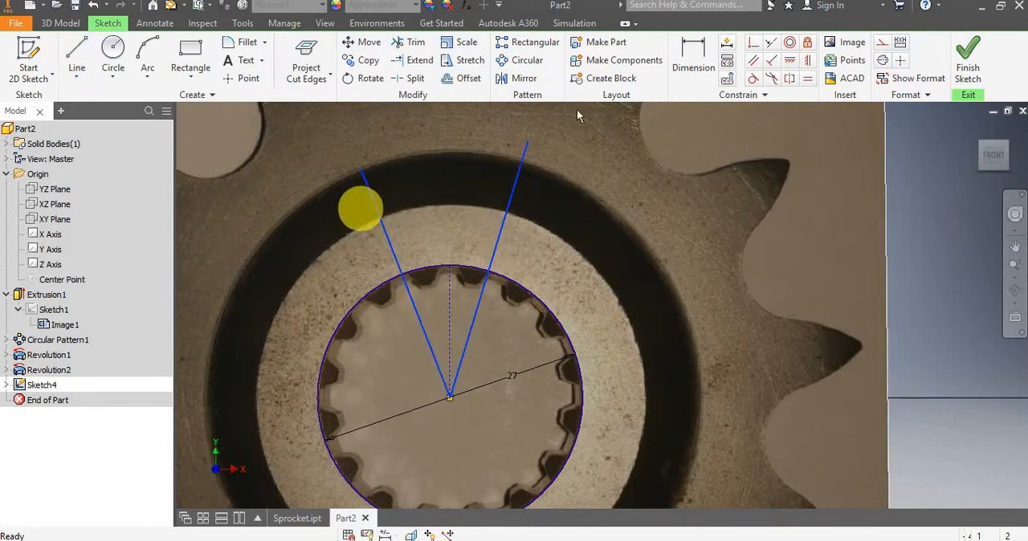
pyautogui.click(882, 45)
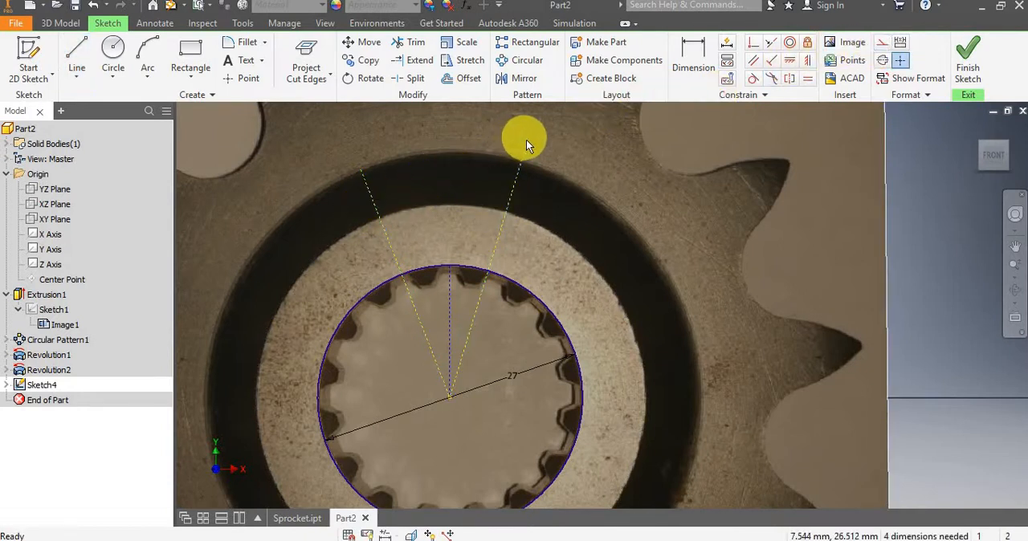
pyautogui.moveTo(522, 152)
pyautogui.mouseDown()
pyautogui.moveTo(391, 198)
pyautogui.moveTo(363, 177)
pyautogui.moveTo(489, 156)
pyautogui.moveTo(521, 165)
pyautogui.mouseUp()
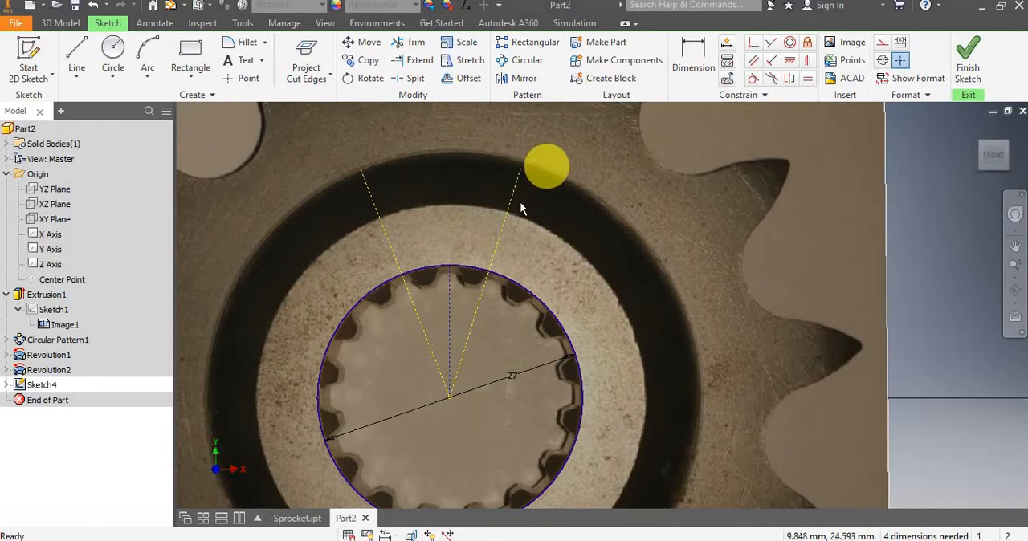
# Try to add coincident constraints between the slanted construction lines and the bore centre.
pyautogui.scroll(3, 439, 292)
pyautogui.scroll(-2, 439, 292)
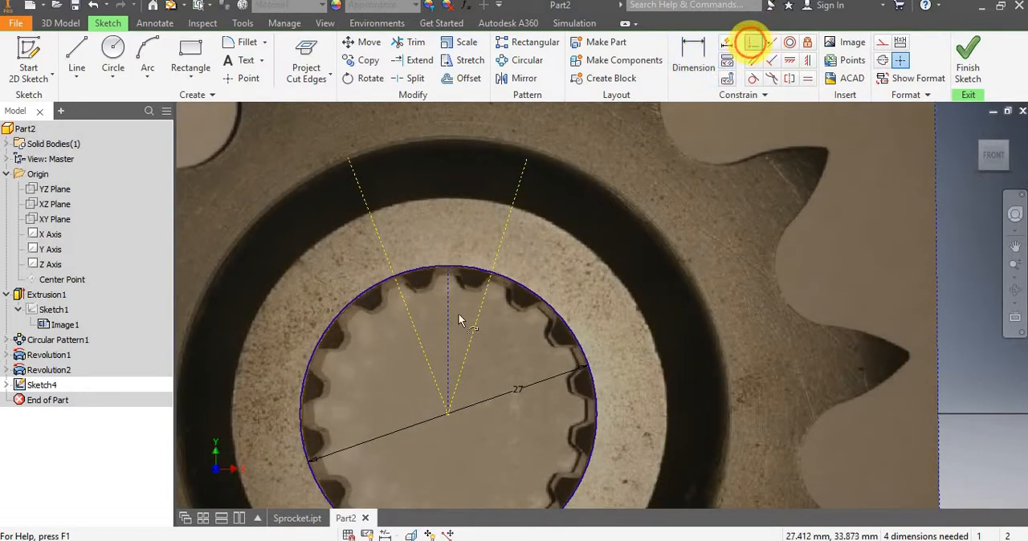
pyautogui.click(448, 413)
pyautogui.click(325, 133)
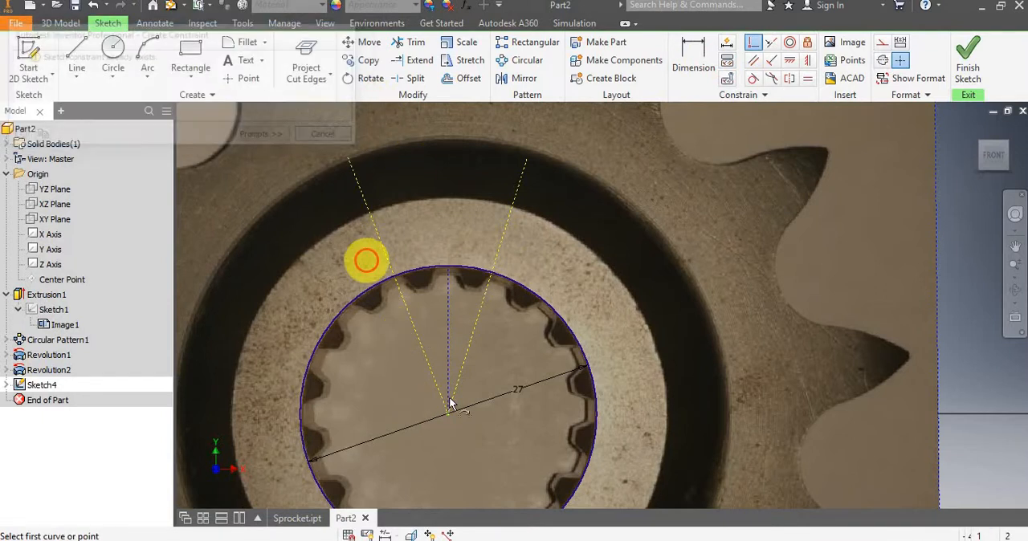
pyautogui.scroll(5, 446, 415)
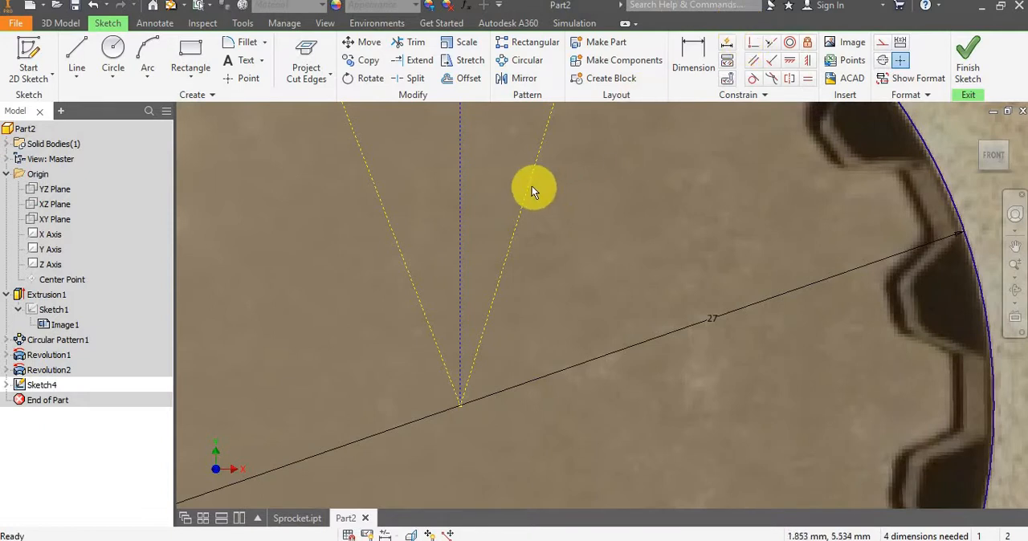
pyautogui.click(751, 43)
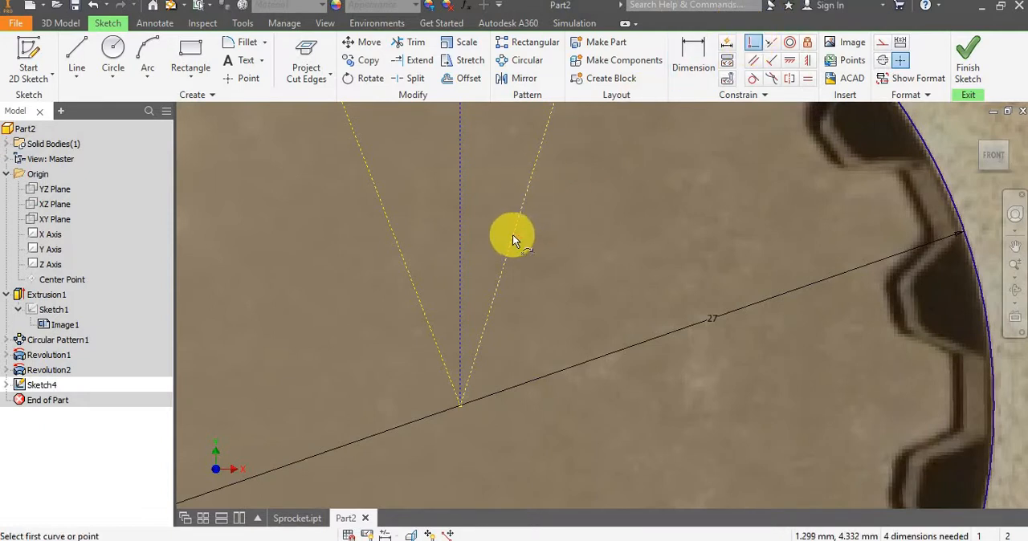
pyautogui.click(512, 234)
pyautogui.click(460, 407)
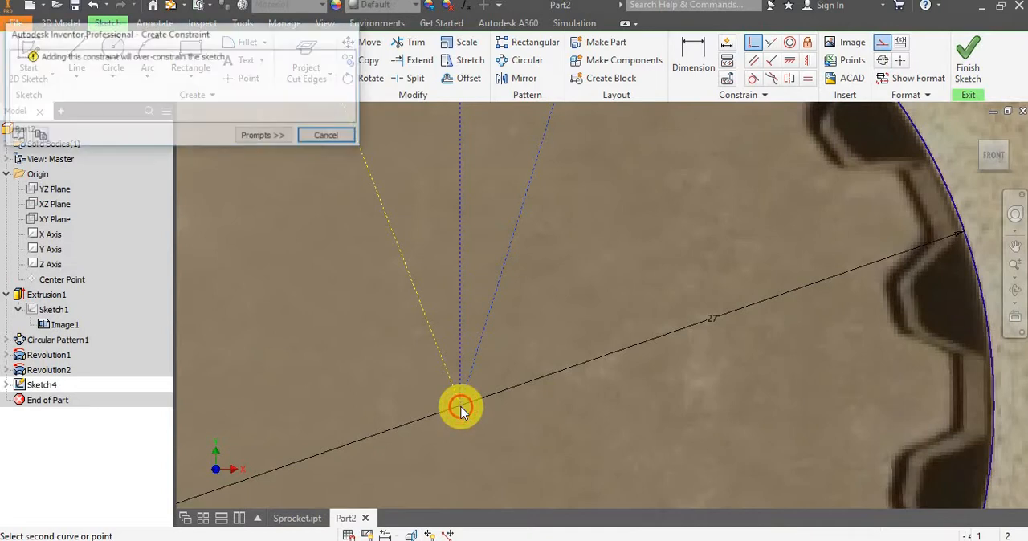
pyautogui.click(328, 135)
pyautogui.scroll(3, 475, 144)
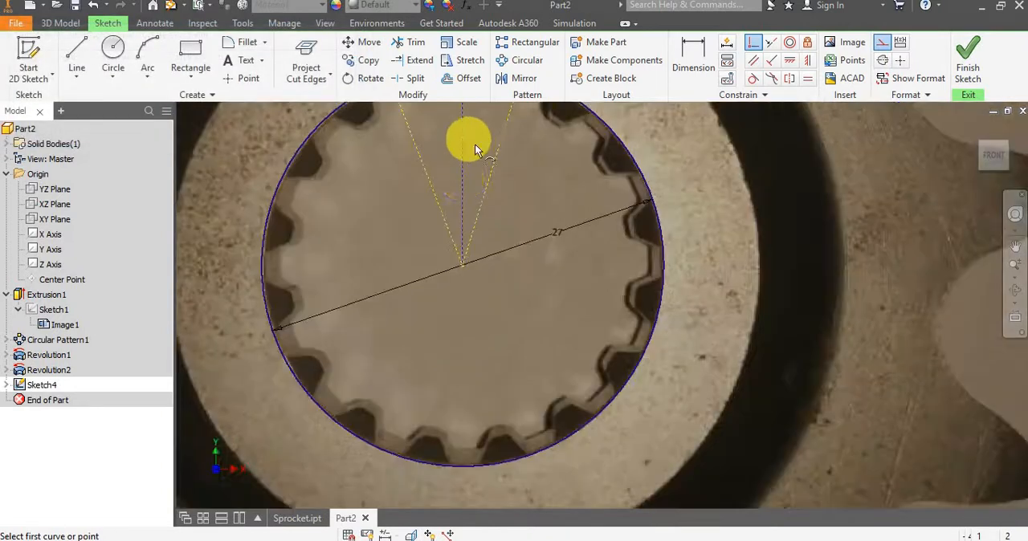
pyautogui.scroll(3, 476, 144)
pyautogui.moveTo(476, 138); pyautogui.dragTo(468, 321, button='middle')
pyautogui.press('Escape')
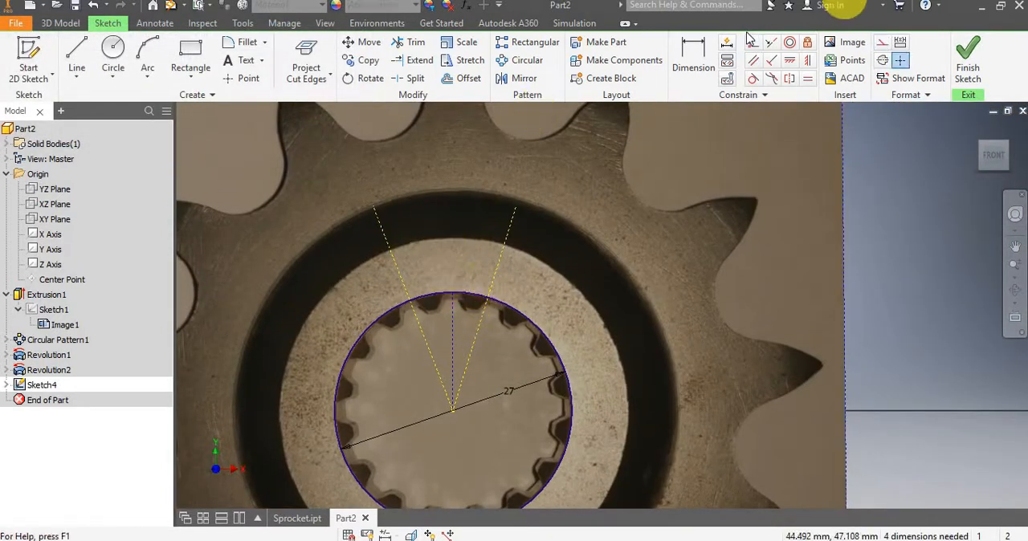
# Dimension the angle between the two slanted construction lines, placing it above the bore circle.
pyautogui.click(692, 72)
pyautogui.click(399, 273)
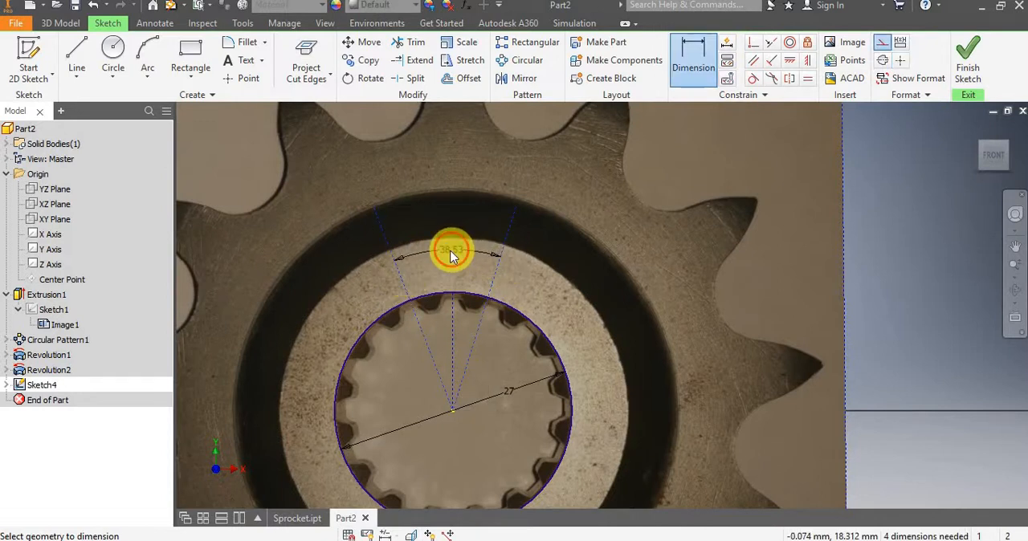
pyautogui.click(451, 256)
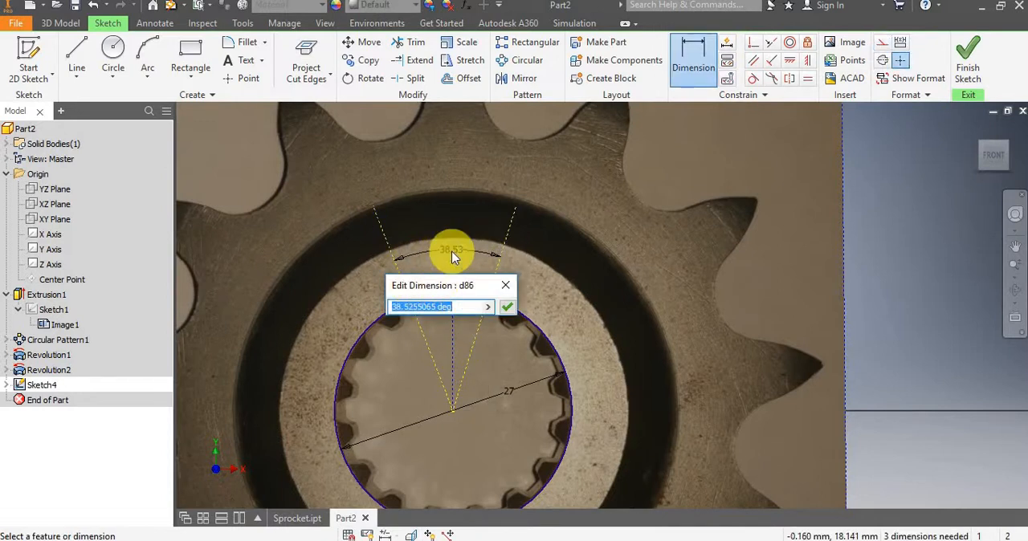
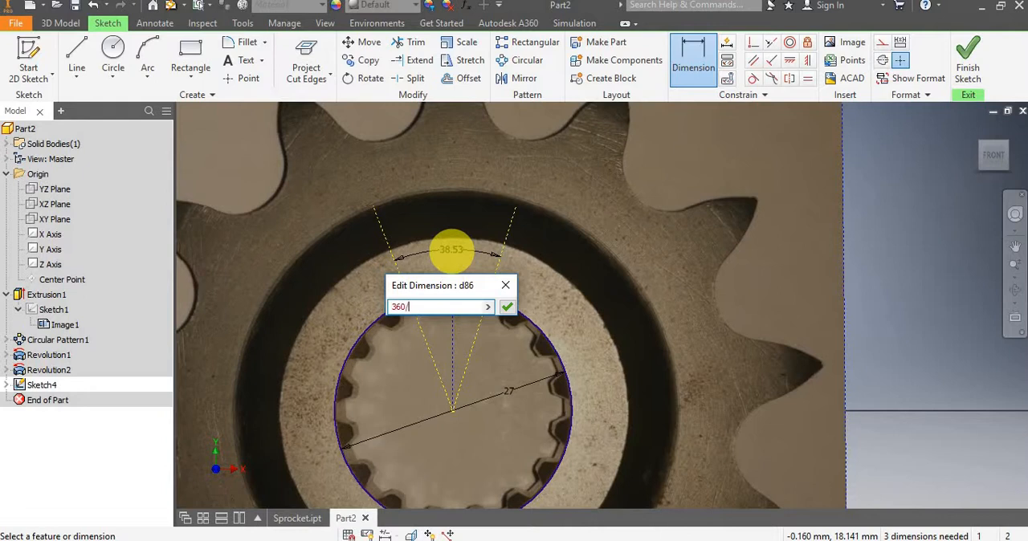
# Set the angle between the two slanted construction lines to 22.5 degrees and the angle from the left one to the vertical line to half that.
pyautogui.press('Return')
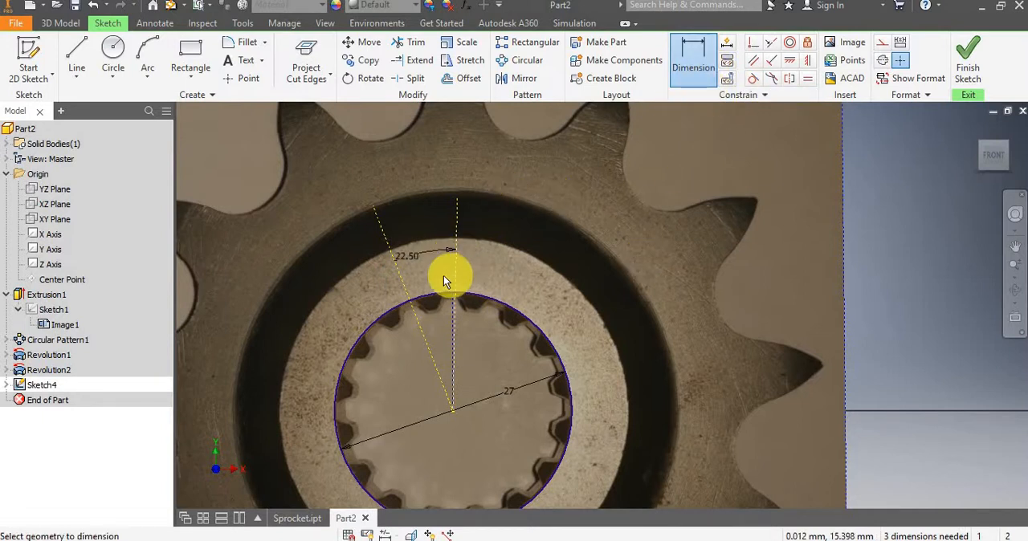
pyautogui.scroll(3, 443, 275)
pyautogui.click(338, 212)
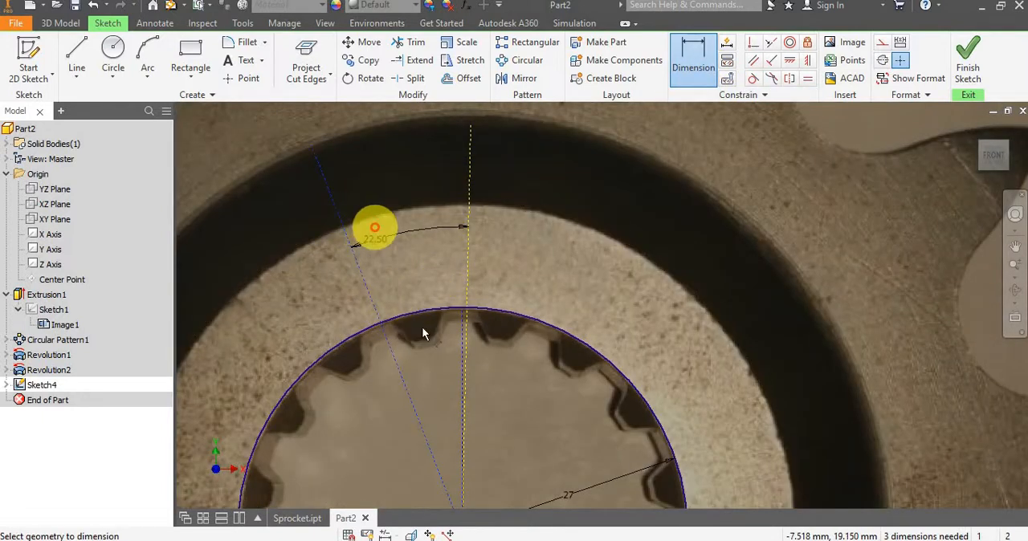
pyautogui.click(463, 351)
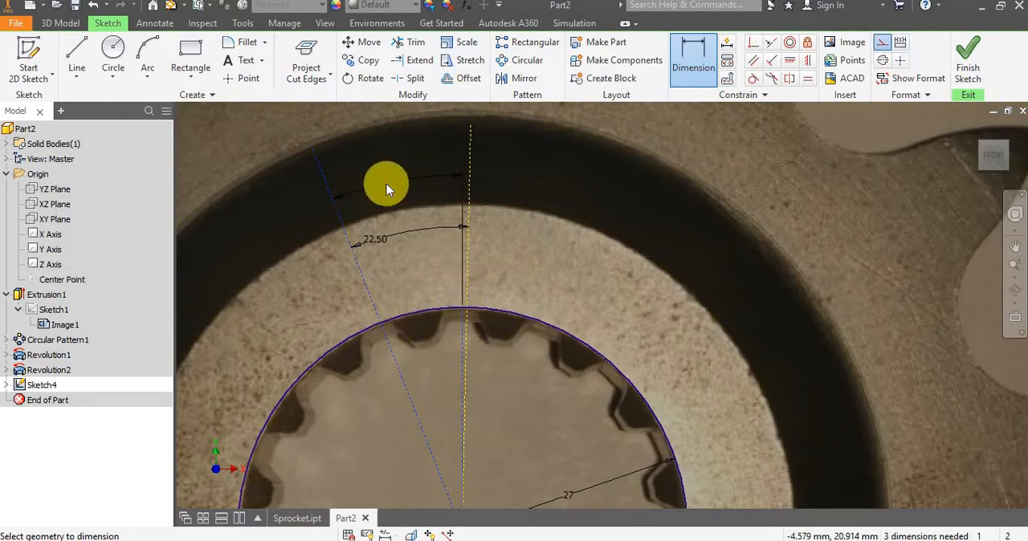
pyautogui.click(374, 195)
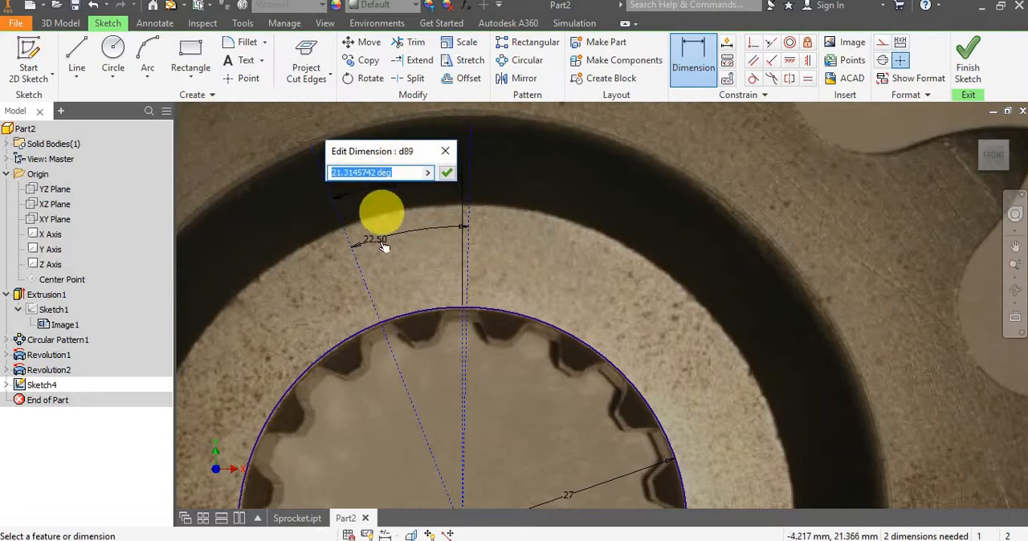
pyautogui.click(383, 240)
pyautogui.write('/2')
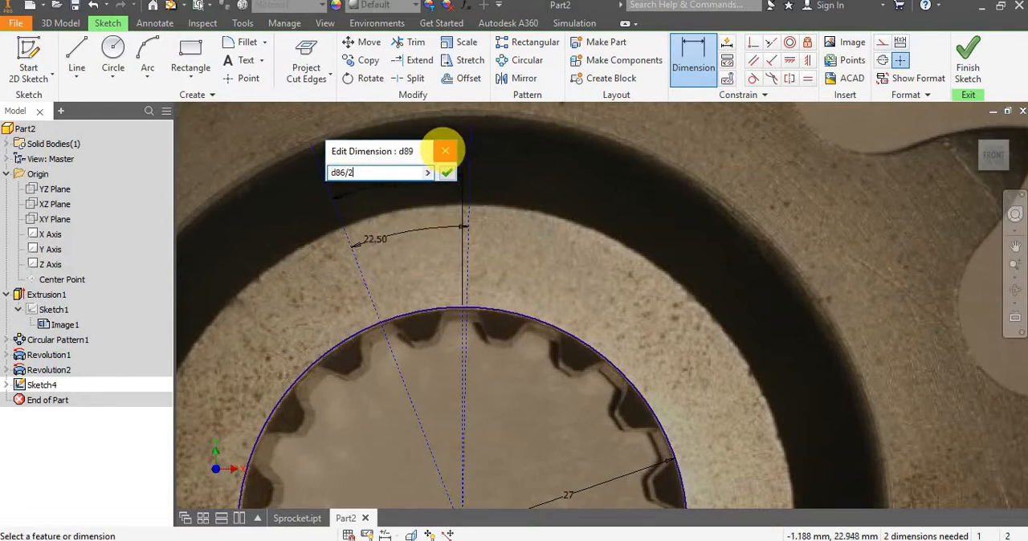
pyautogui.press('Return')
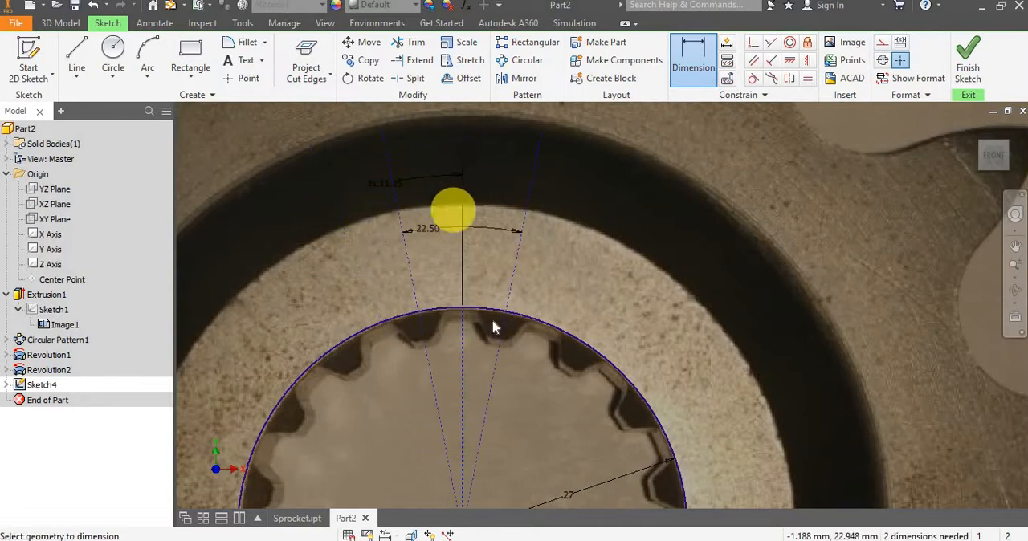
pyautogui.scroll(-2, 468, 319)
pyautogui.scroll(3, 468, 320)
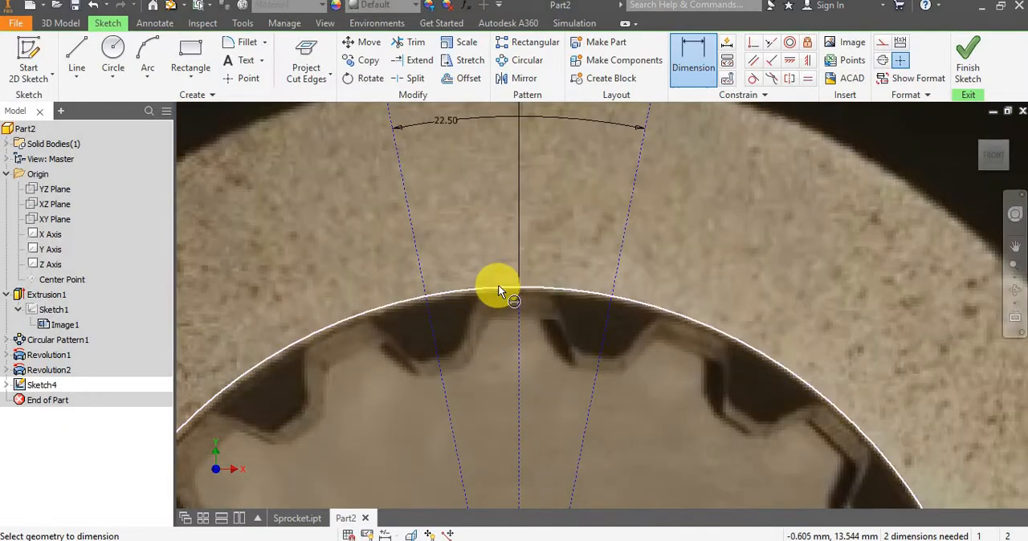
pyautogui.scroll(2, 516, 232)
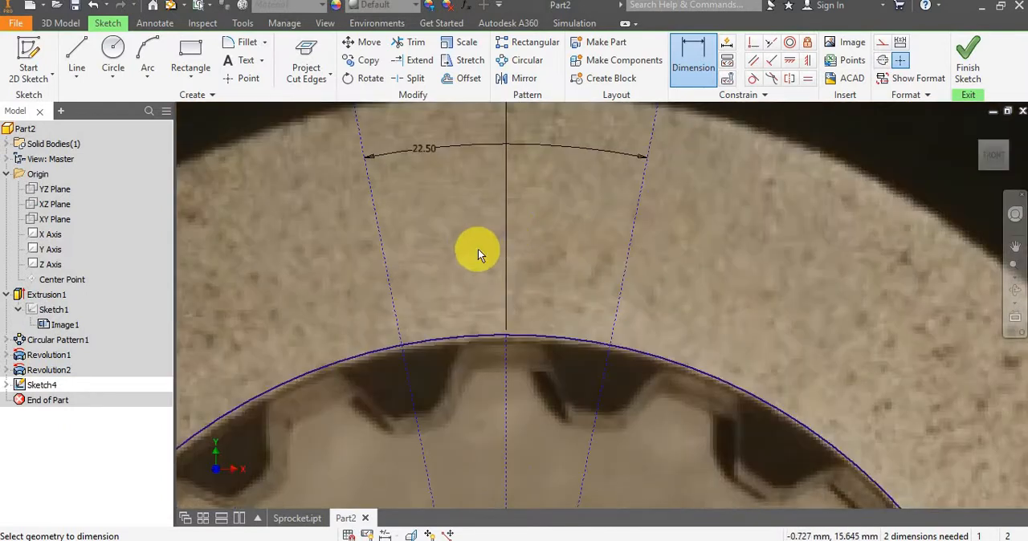
pyautogui.press('Escape')
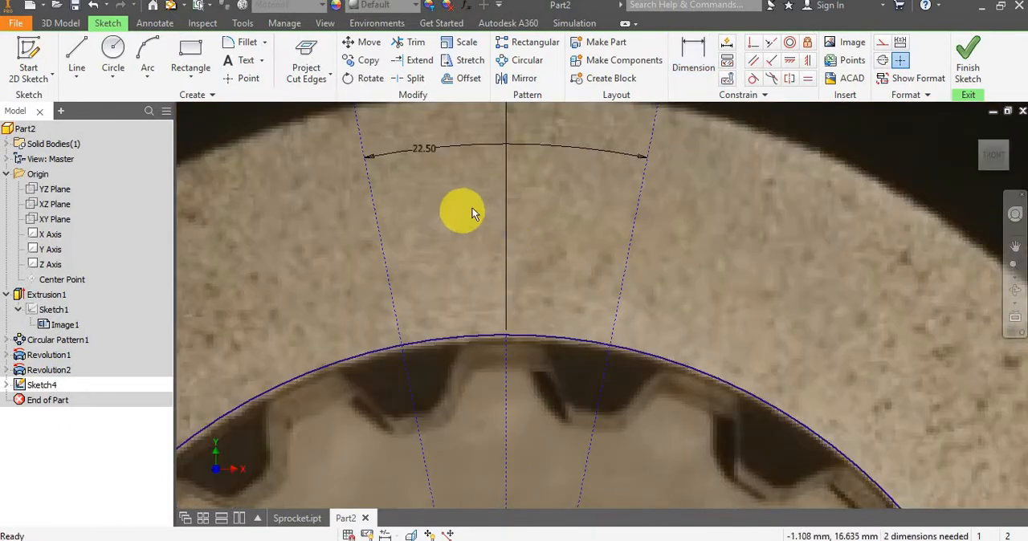
# Draw a slanted line along the right flank of the spline gap left of the vertical line and trim it at the bore circle.
pyautogui.click(81, 50)
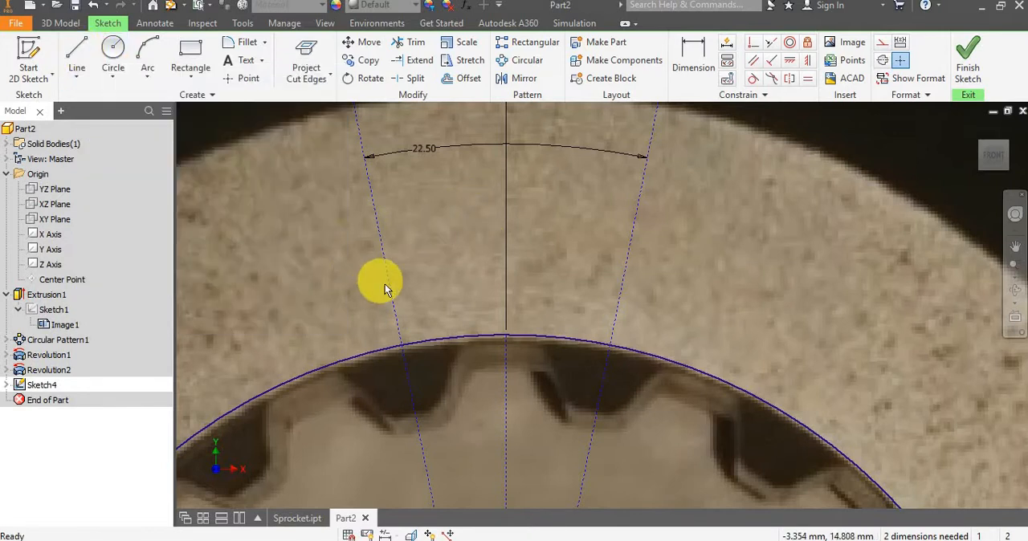
pyautogui.scroll(-3, 384, 284)
pyautogui.click(81, 46)
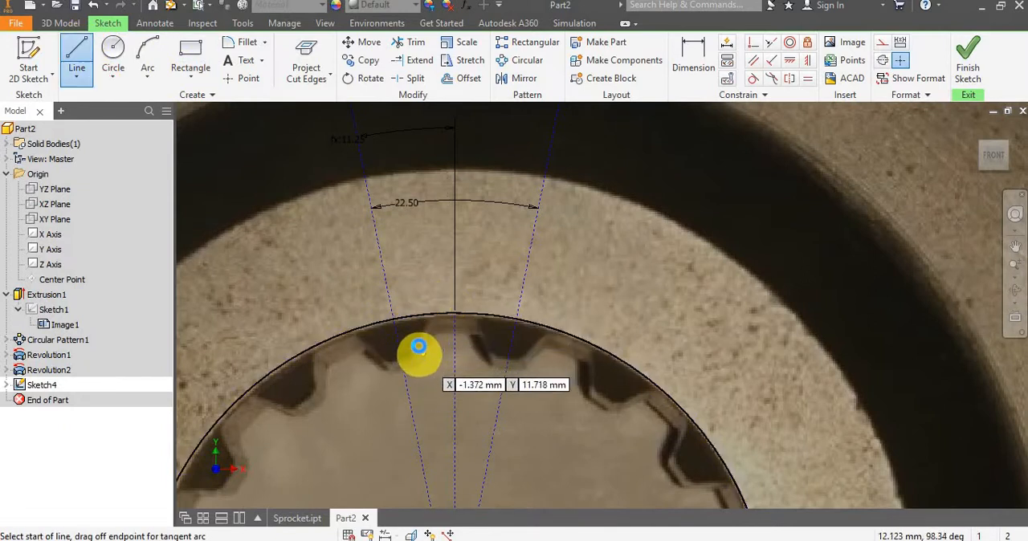
pyautogui.scroll(2, 419, 347)
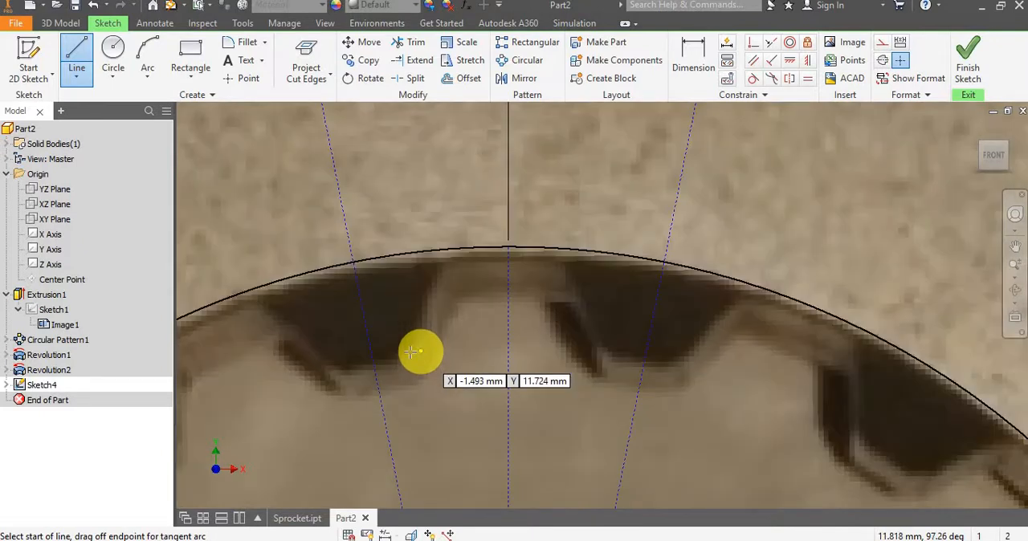
pyautogui.click(411, 346)
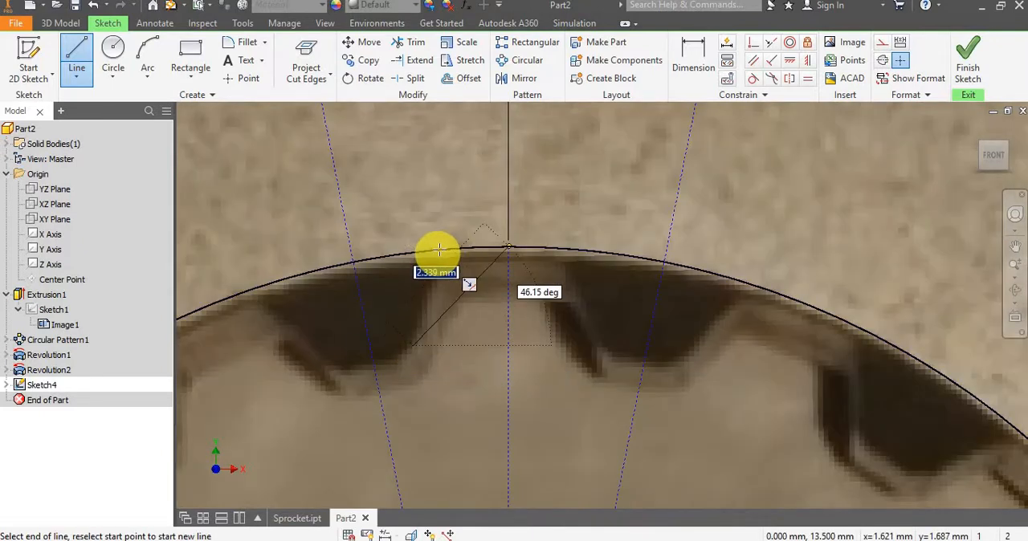
pyautogui.click(460, 211)
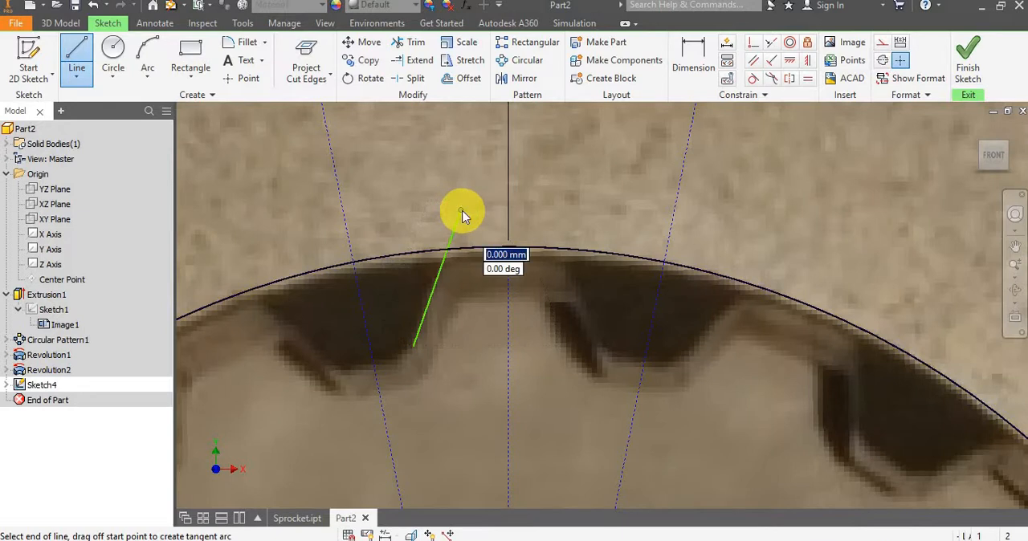
pyautogui.press('x')
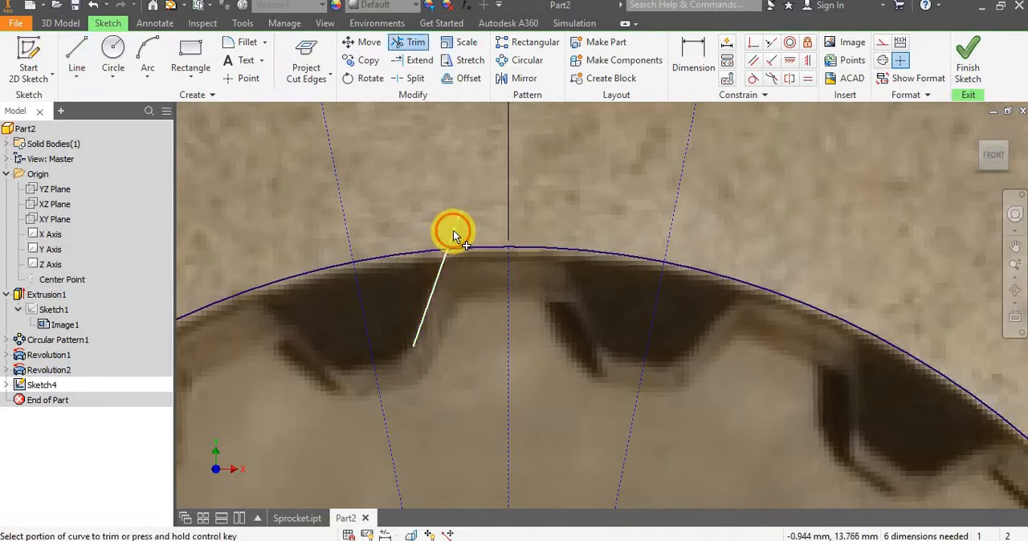
pyautogui.press('Escape')
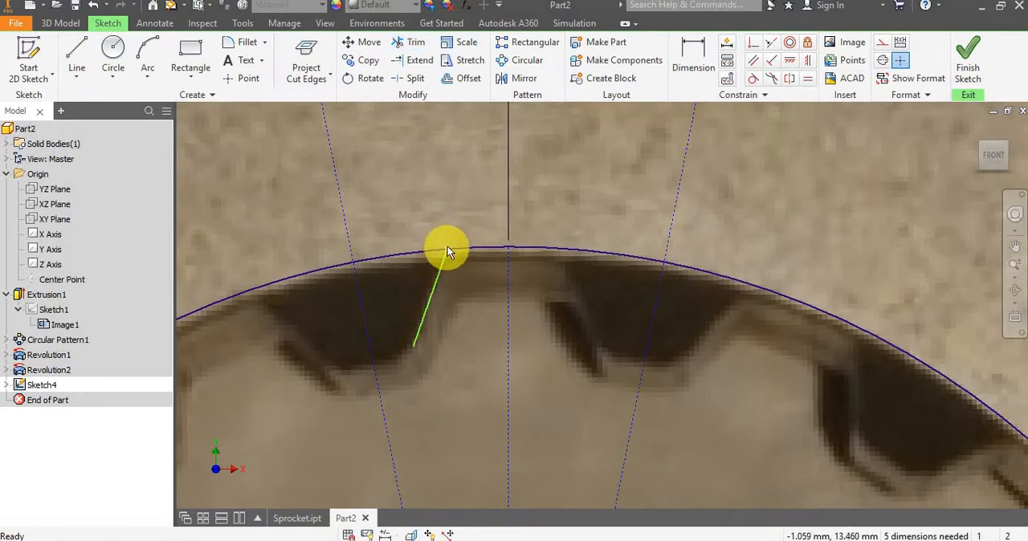
# Try to add a coincident constraint between the flank line's upper end and the bore circle.
pyautogui.click(751, 44)
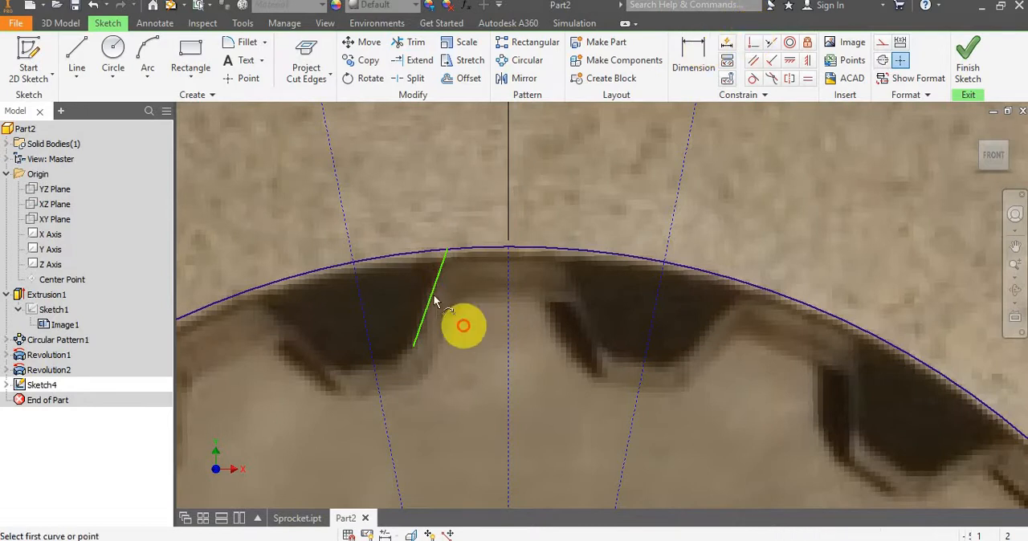
pyautogui.click(444, 266)
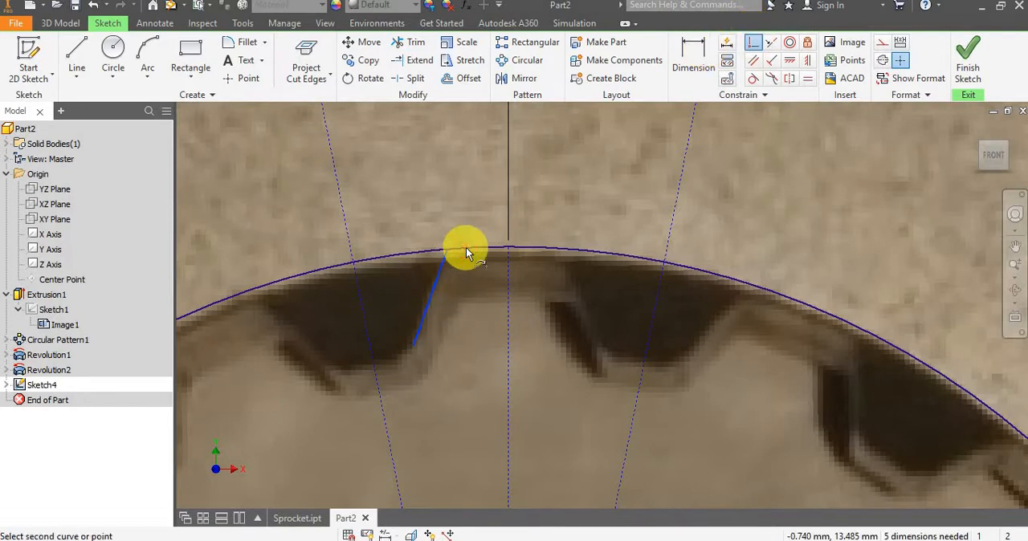
pyautogui.click(470, 252)
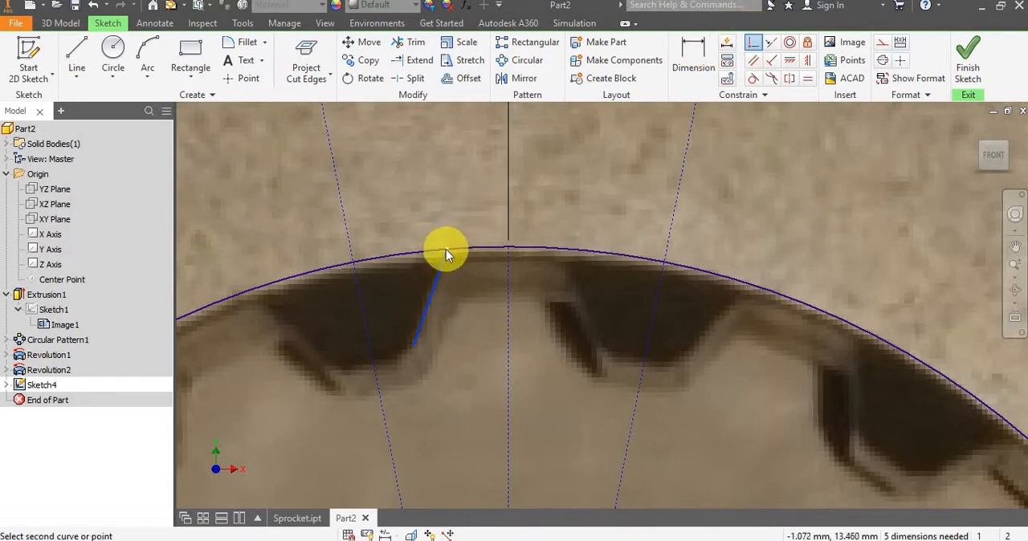
pyautogui.click(447, 252)
pyautogui.click(328, 133)
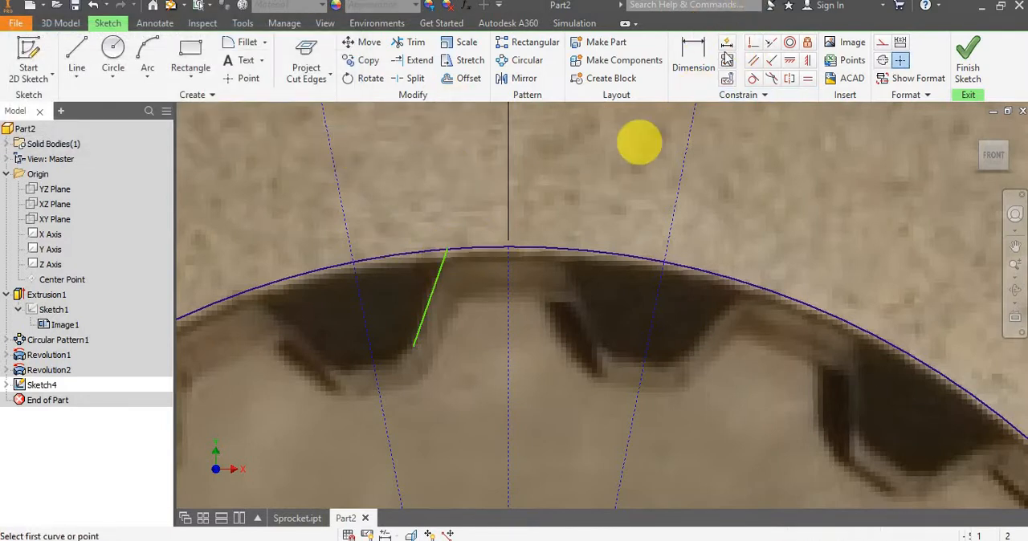
pyautogui.click(447, 251)
pyautogui.click(458, 248)
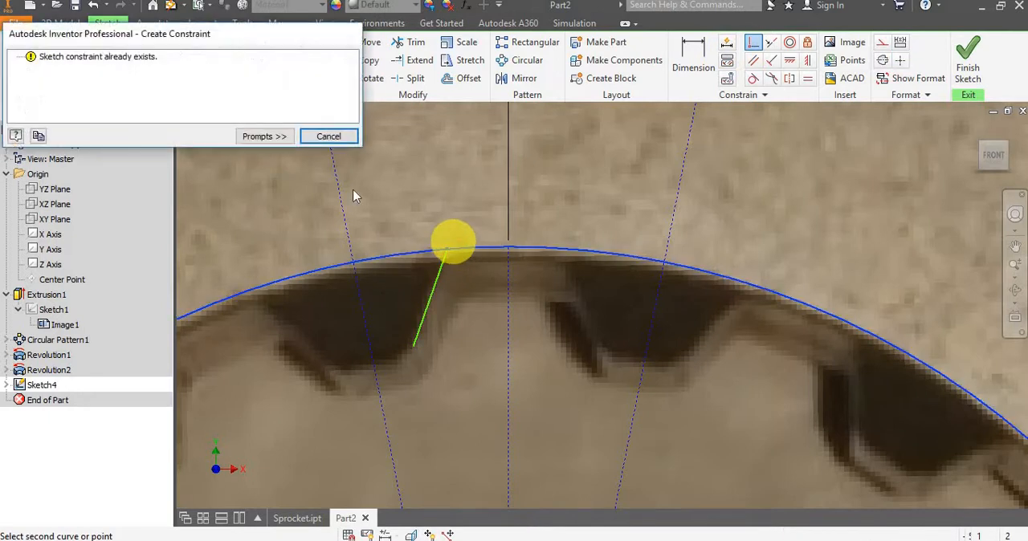
pyautogui.click(341, 138)
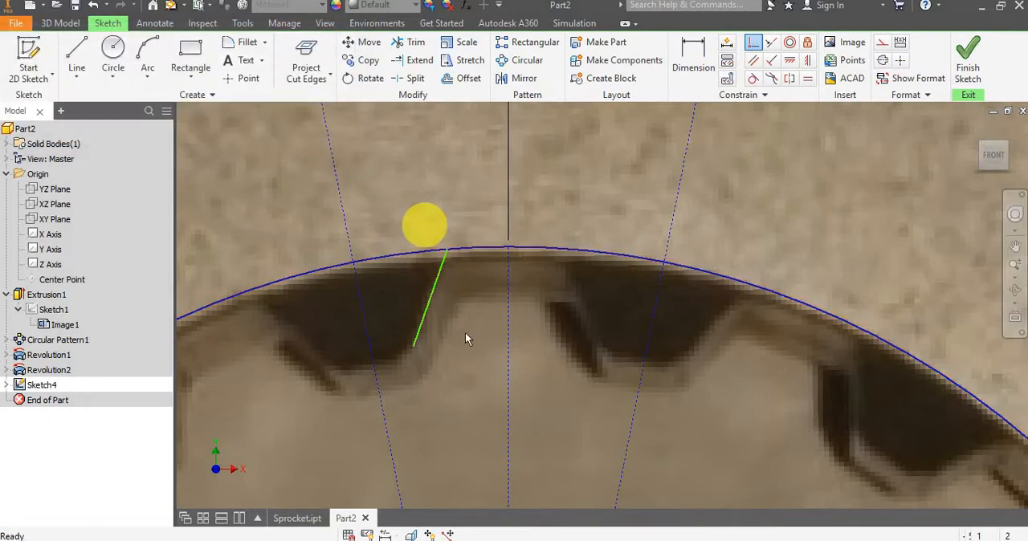
# Draw a line about 0.7 mm long from the flank line's lower end, perpendicular to the left slanted construction line.
pyautogui.scroll(3, 438, 332)
pyautogui.scroll(-3, 394, 327)
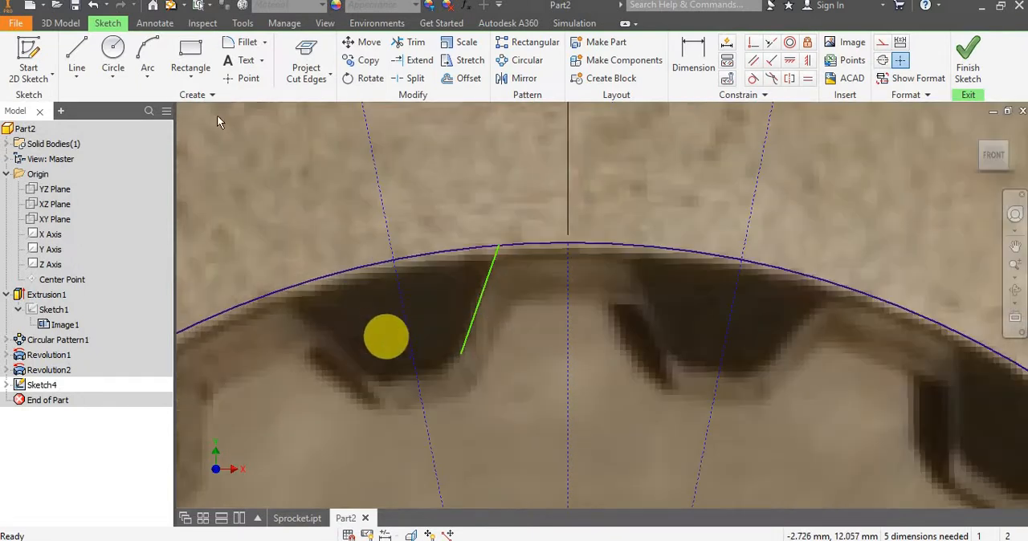
pyautogui.click(77, 54)
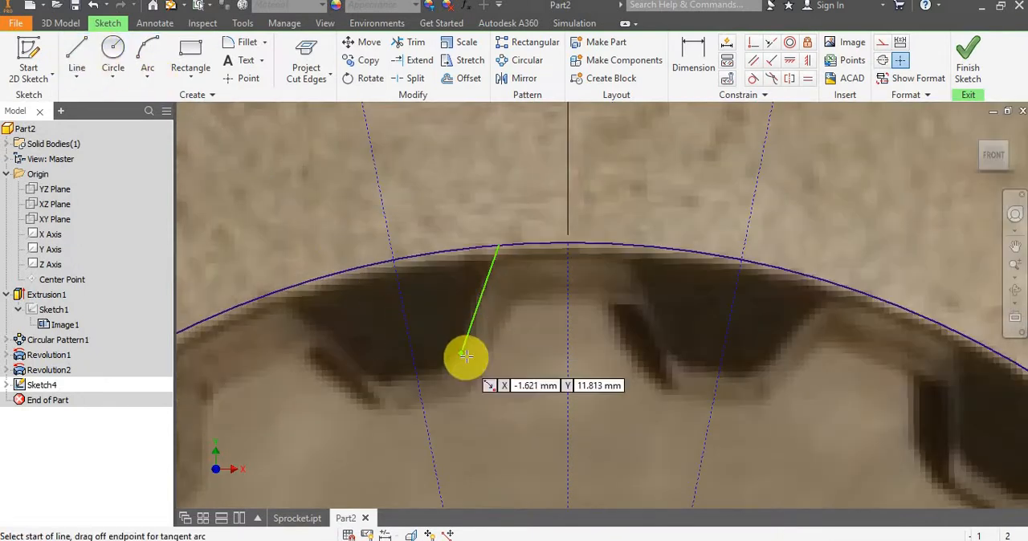
pyautogui.click(462, 353)
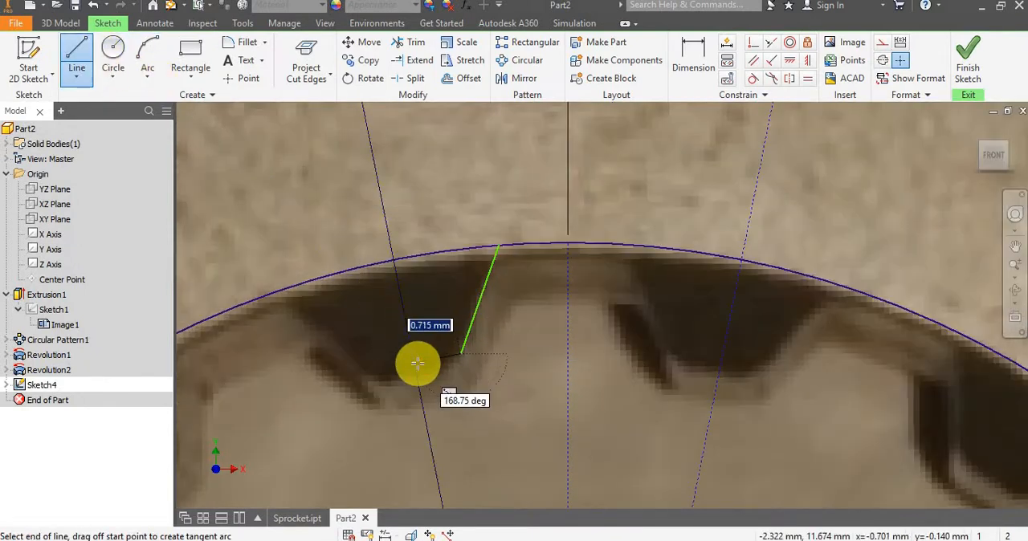
pyautogui.click(418, 364)
pyautogui.press('Escape')
# Dimension the angle between the flank line and the short line at its lower end, accepting the drawn angle.
pyautogui.scroll(2, 507, 318)
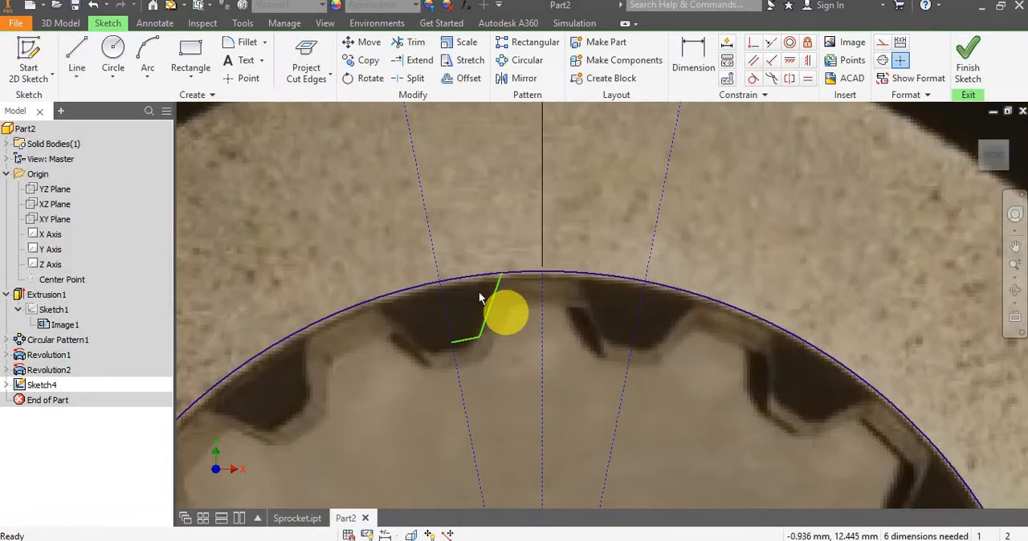
pyautogui.scroll(-3, 479, 293)
pyautogui.scroll(2, 484, 332)
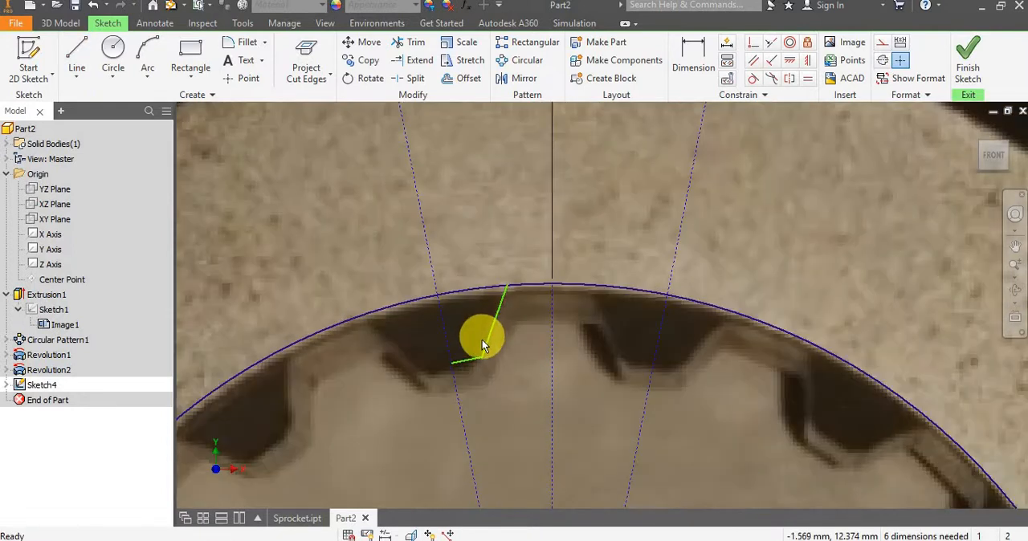
pyautogui.click(694, 56)
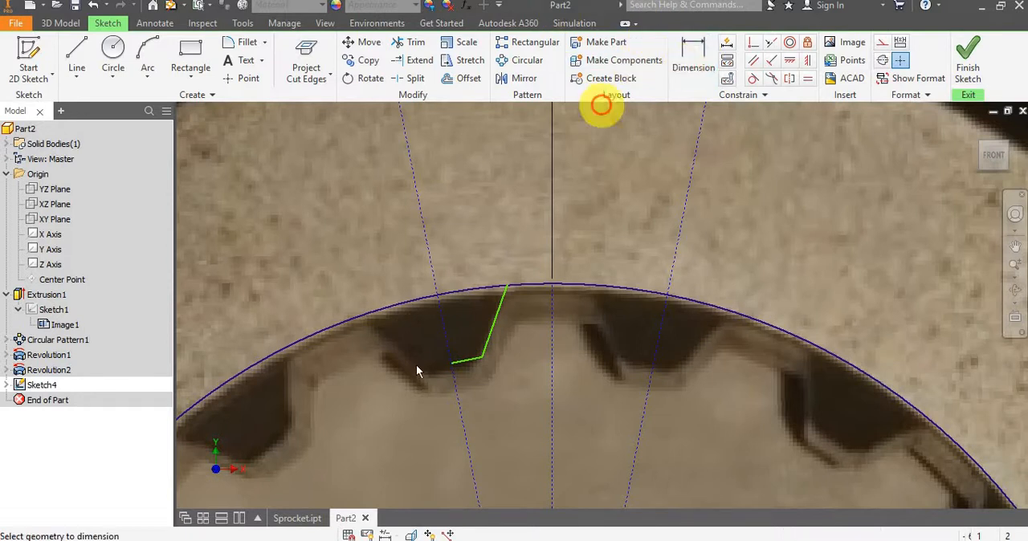
pyautogui.click(470, 360)
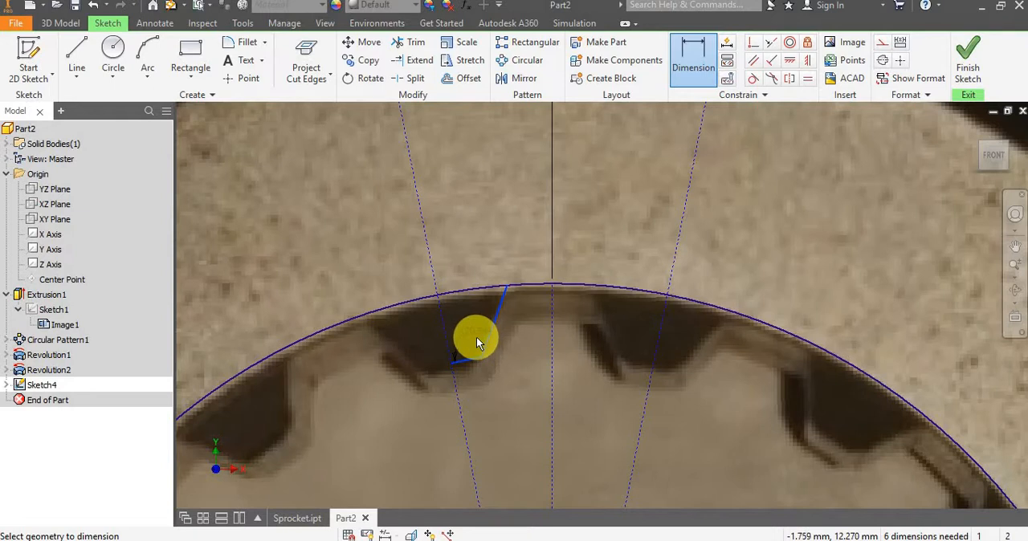
pyautogui.click(476, 336)
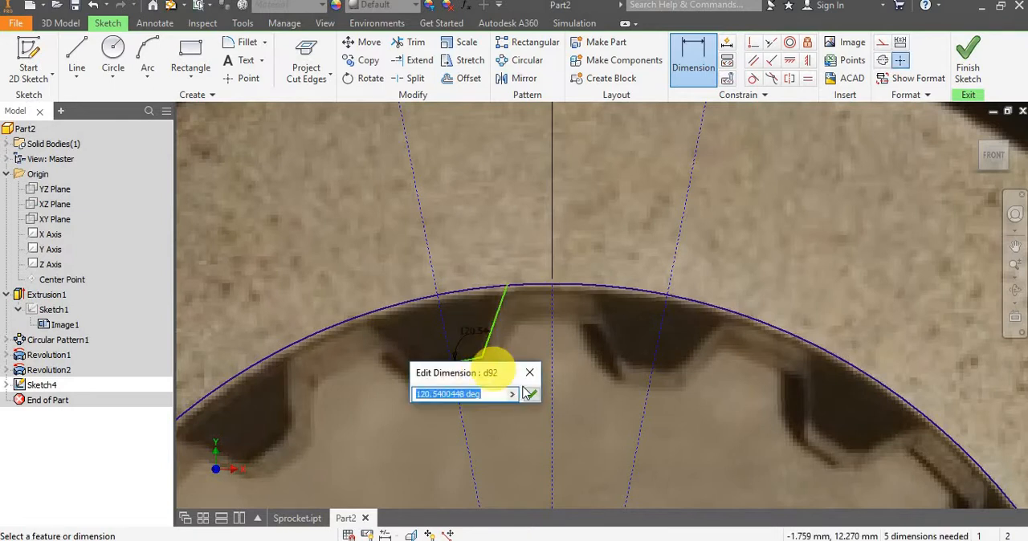
pyautogui.click(526, 393)
pyautogui.press('Escape')
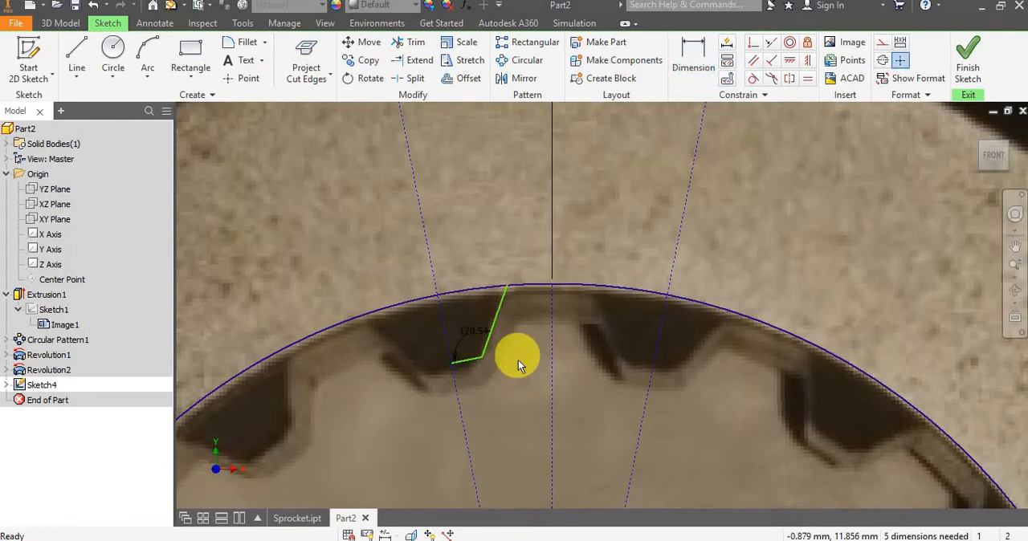
pyautogui.scroll(-2, 517, 361)
pyautogui.scroll(2, 506, 358)
pyautogui.scroll(-2, 527, 345)
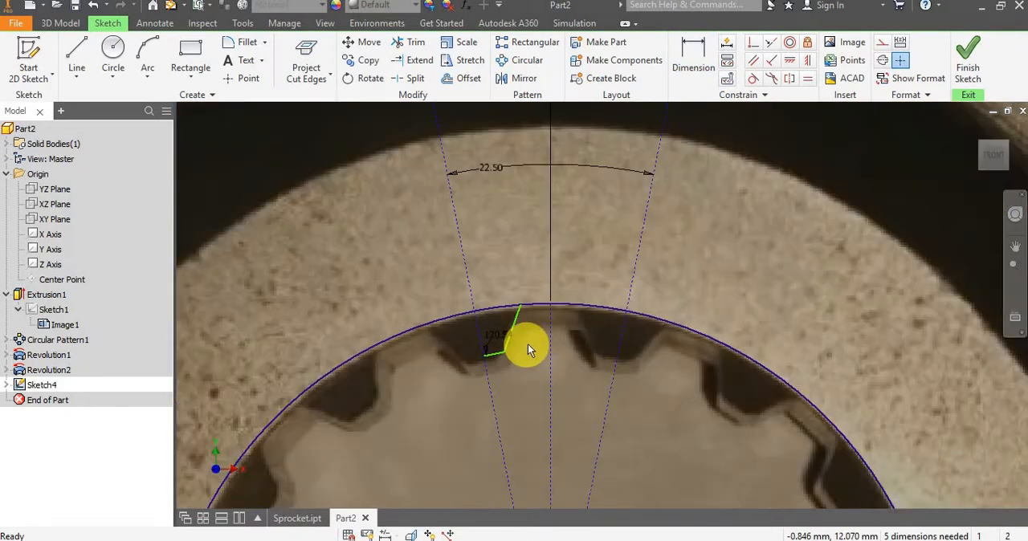
pyautogui.scroll(2, 523, 333)
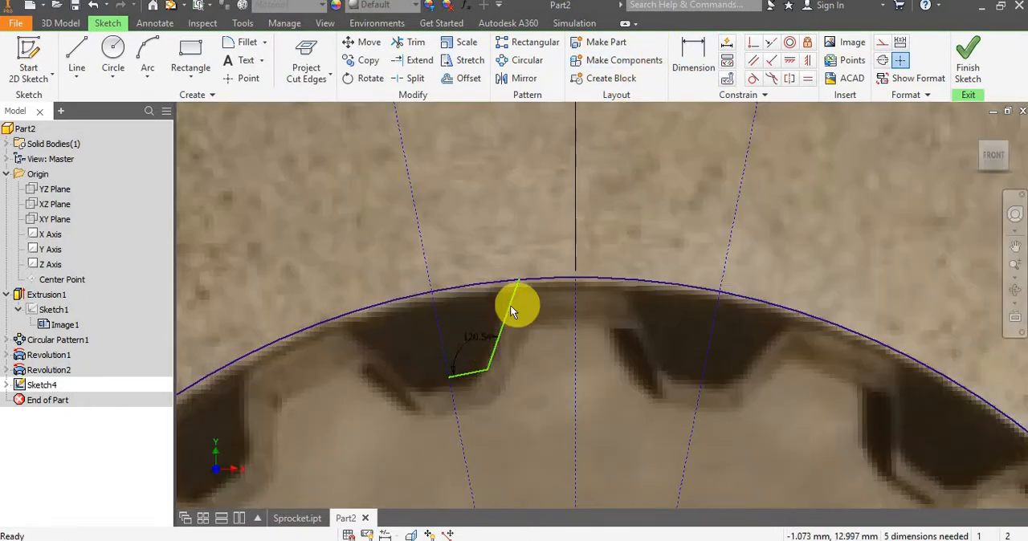
pyautogui.click(468, 384)
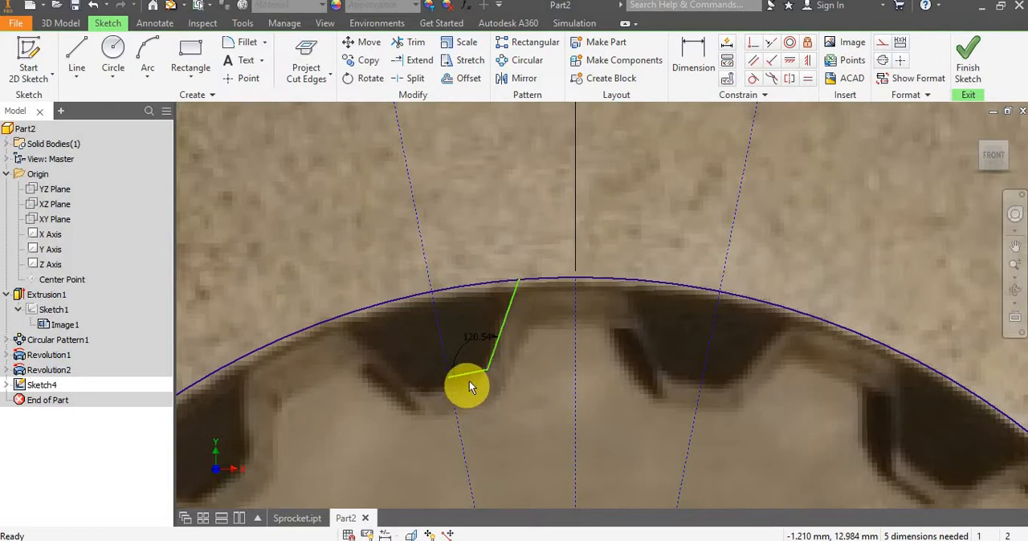
pyautogui.moveTo(488, 368); pyautogui.dragTo(480, 378)
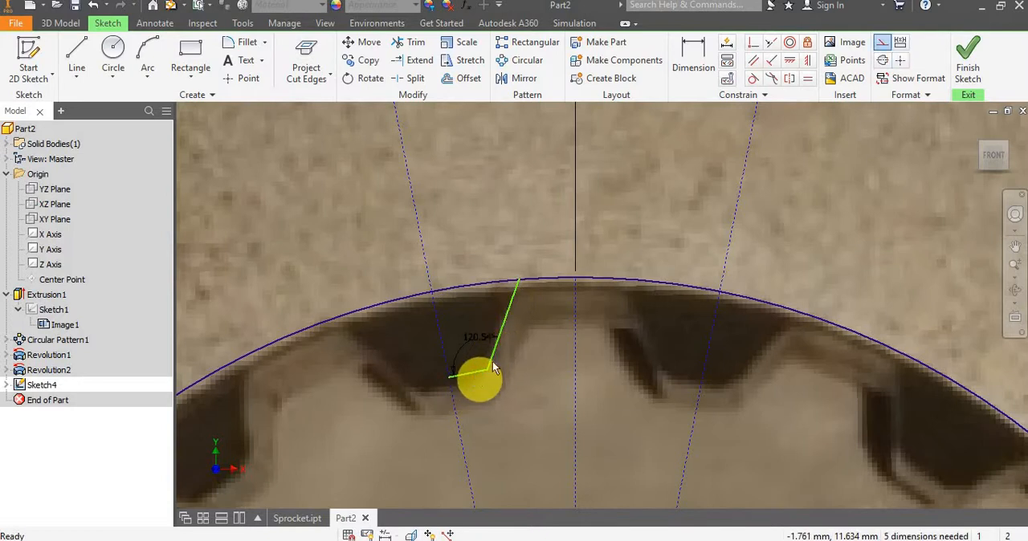
# Mirror the flank line and the short line at its lower end about the left slanted construction line.
pyautogui.click(521, 79)
pyautogui.click(509, 306)
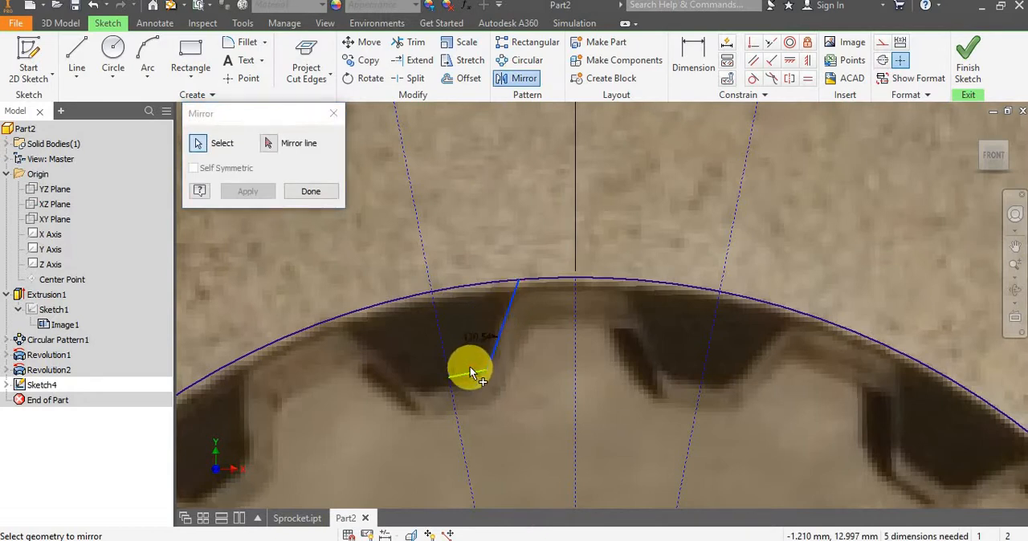
pyautogui.click(469, 370)
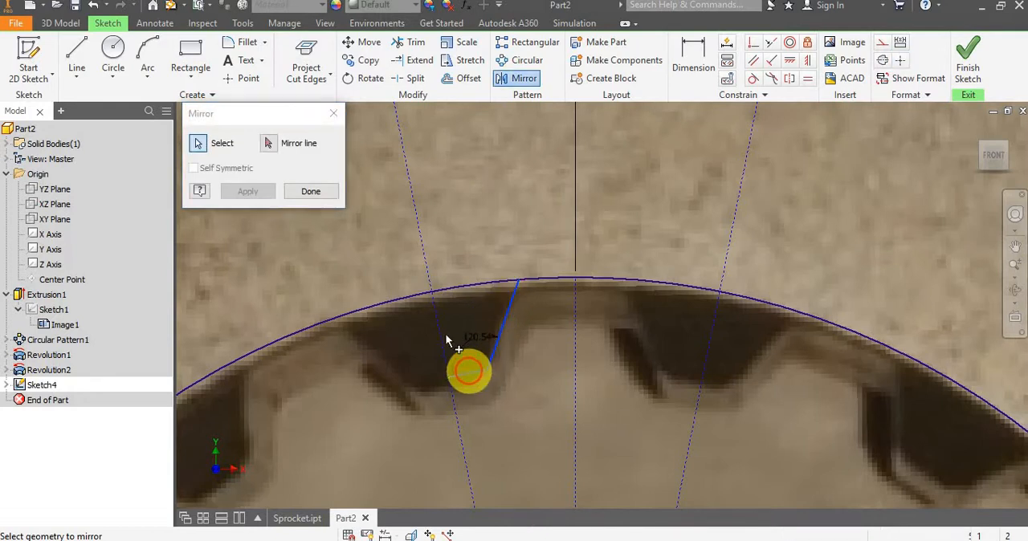
pyautogui.click(418, 225)
pyautogui.click(269, 192)
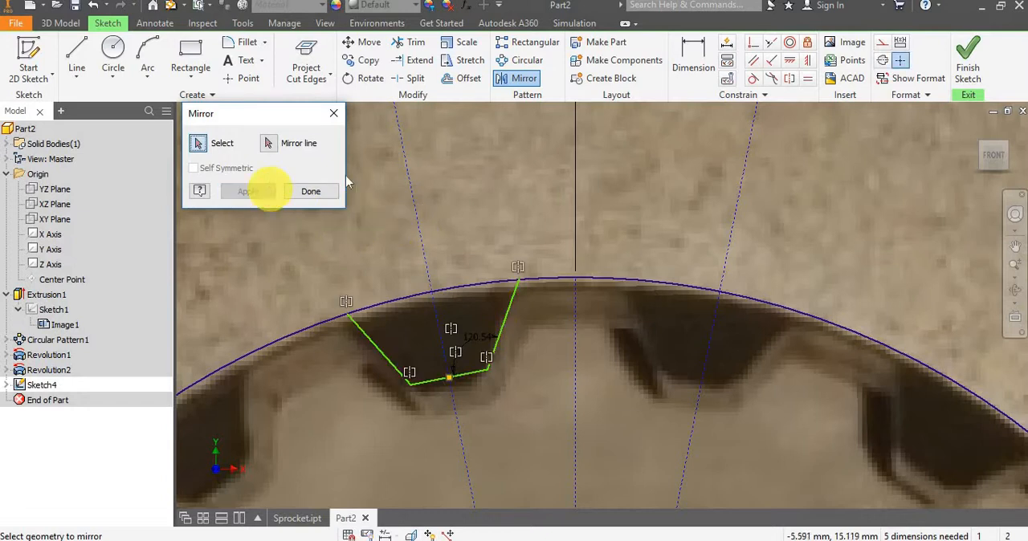
# Dimension the right flank line's vertical height and the length of the short line at its lower end, accepting the drawn values.
pyautogui.click(686, 51)
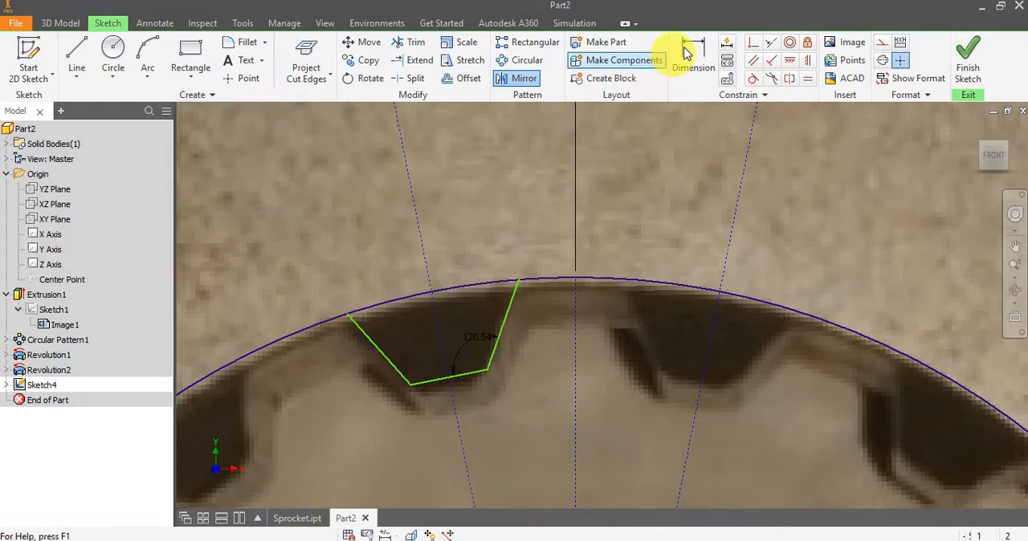
pyautogui.click(508, 313)
pyautogui.click(539, 308)
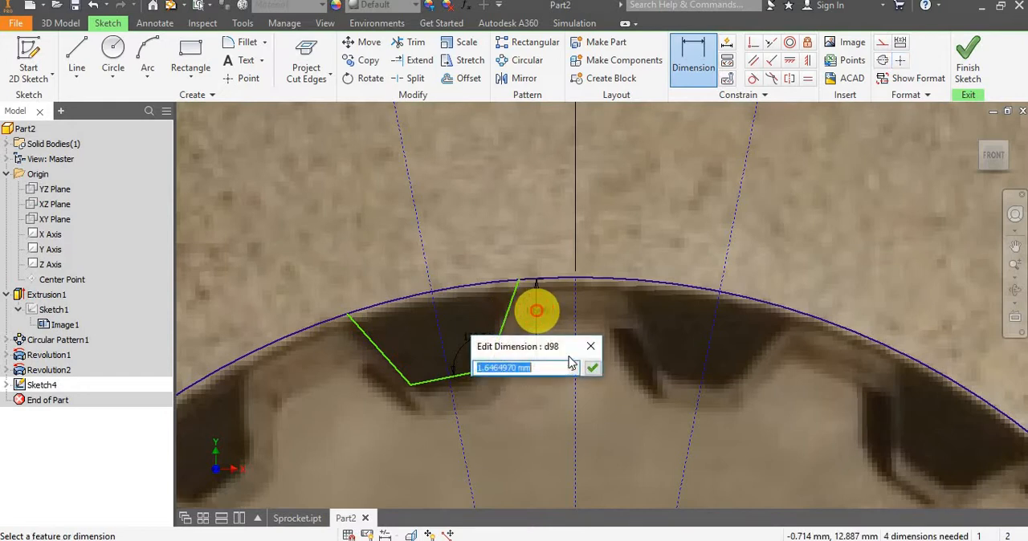
pyautogui.click(592, 367)
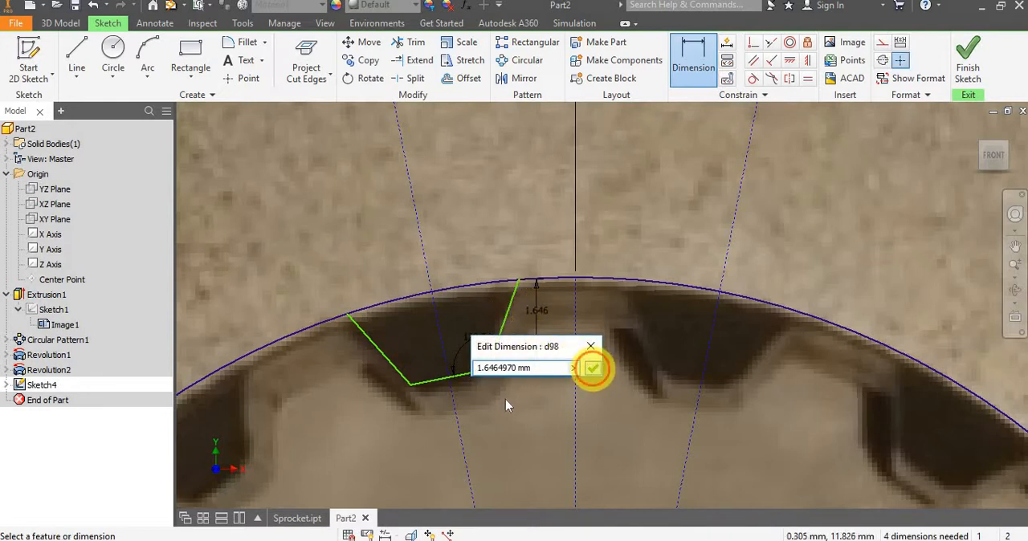
pyautogui.click(467, 374)
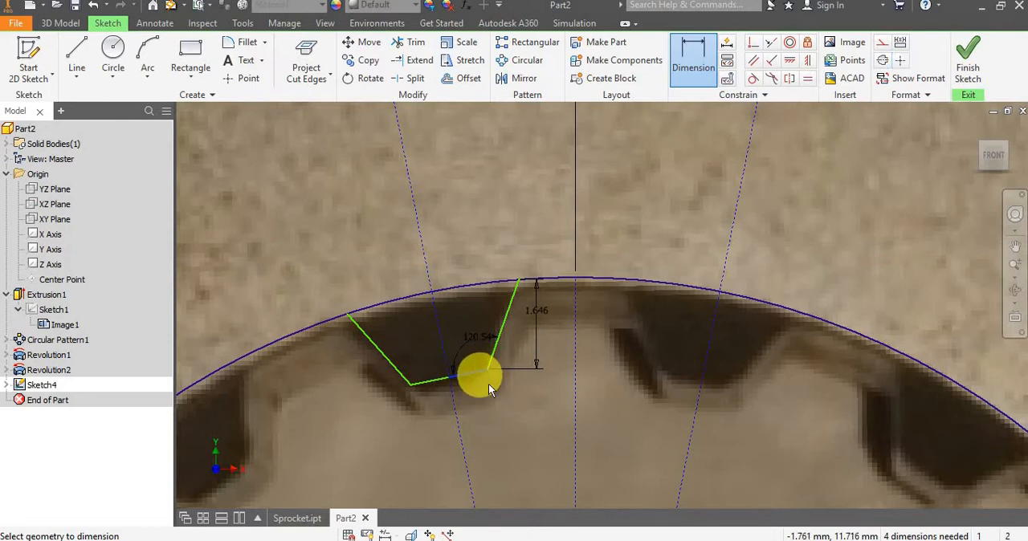
pyautogui.click(508, 402)
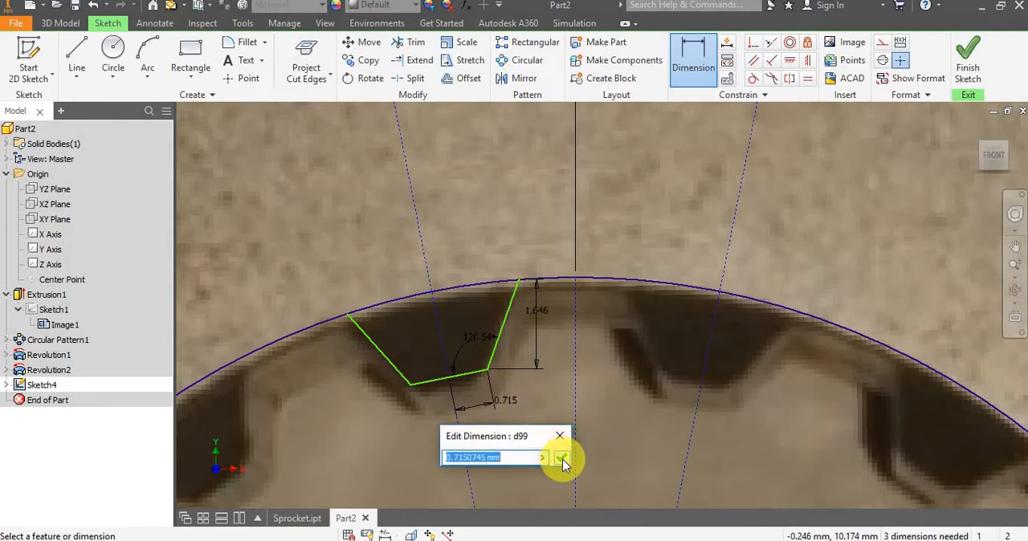
pyautogui.click(559, 456)
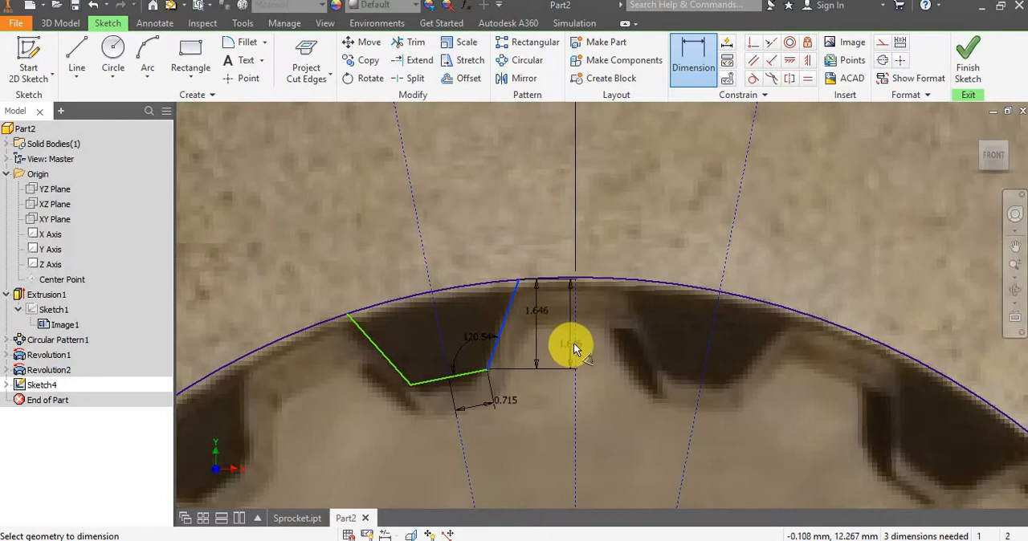
# Dimension the angle between the right flank line and the vertical centre line, accepting the drawn angle.
pyautogui.click(574, 343)
pyautogui.click(537, 211)
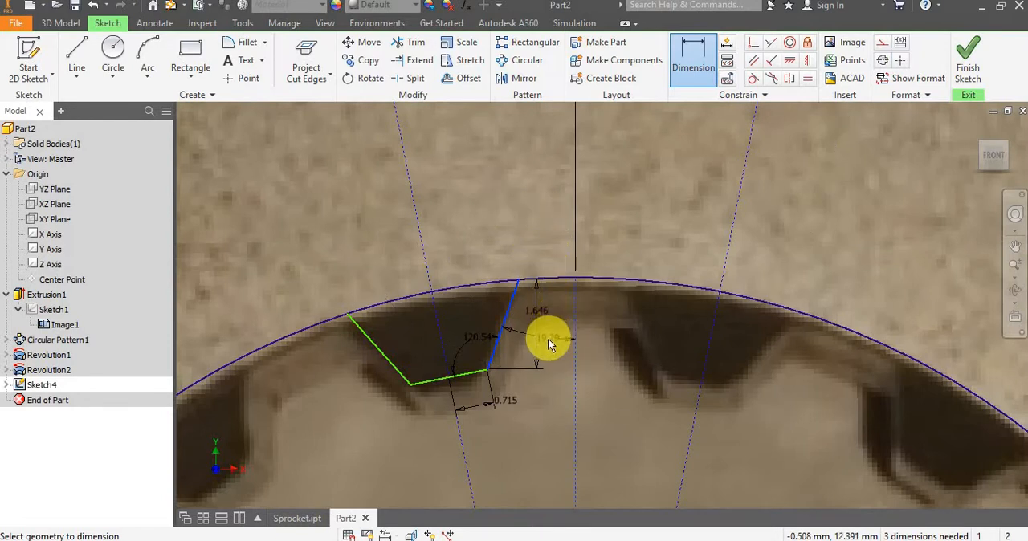
pyautogui.click(548, 338)
pyautogui.click(602, 395)
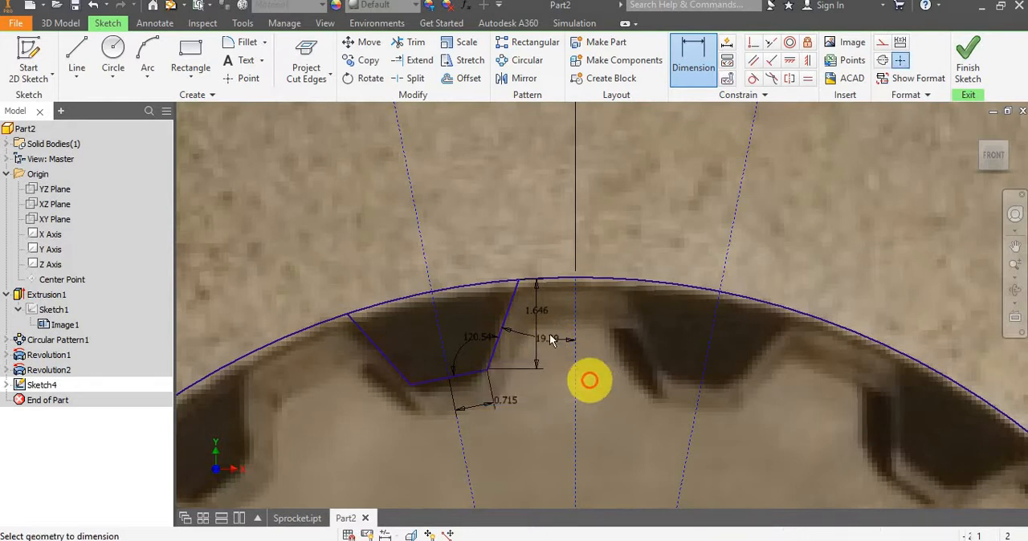
pyautogui.press('Escape')
# Finish the spline tooth sketch and hide its reference photo, Image2, to expose the solid body.
pyautogui.scroll(-3, 554, 345)
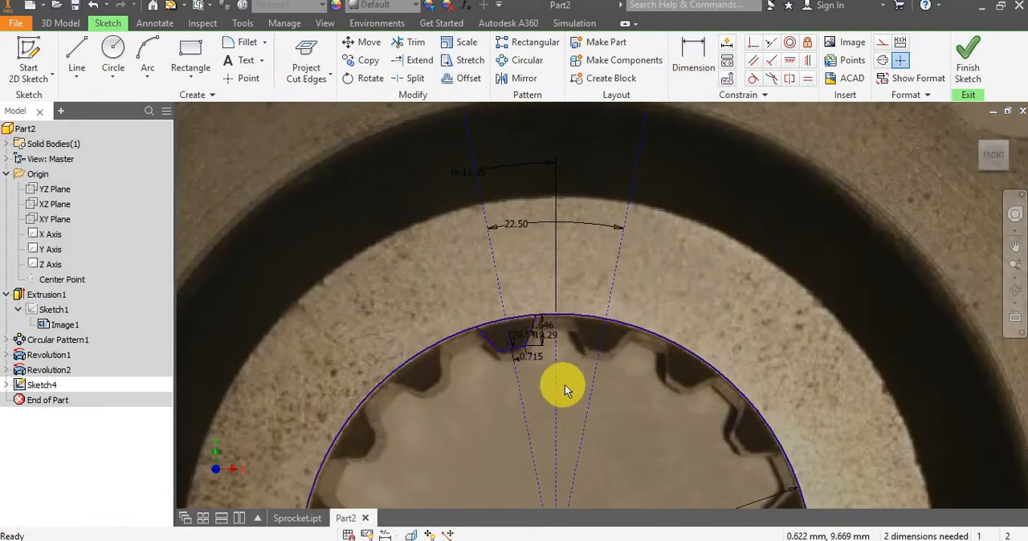
pyautogui.scroll(-3, 565, 385)
pyautogui.moveTo(562, 374); pyautogui.dragTo(516, 291, button='middle')
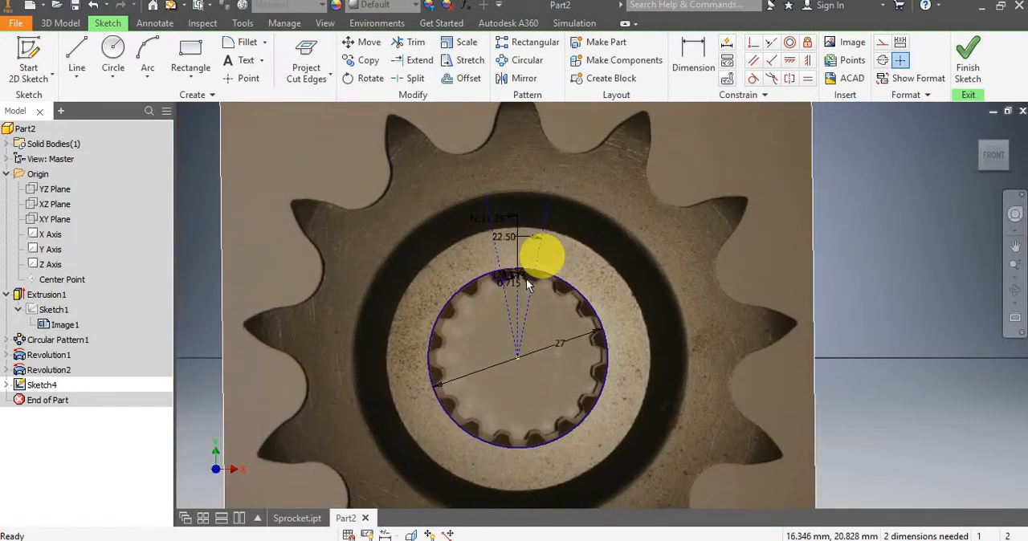
pyautogui.scroll(3, 532, 267)
pyautogui.click(976, 65)
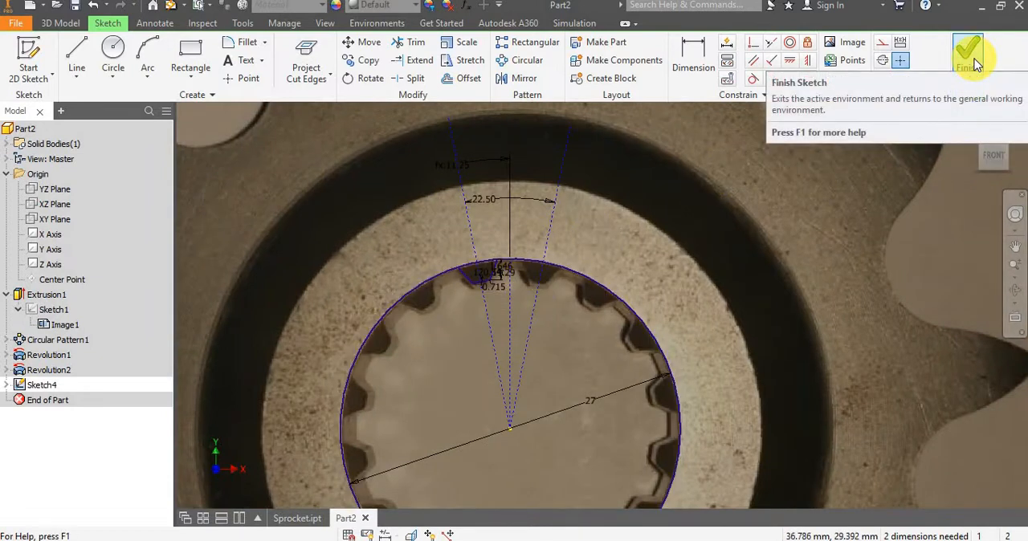
pyautogui.click(973, 59)
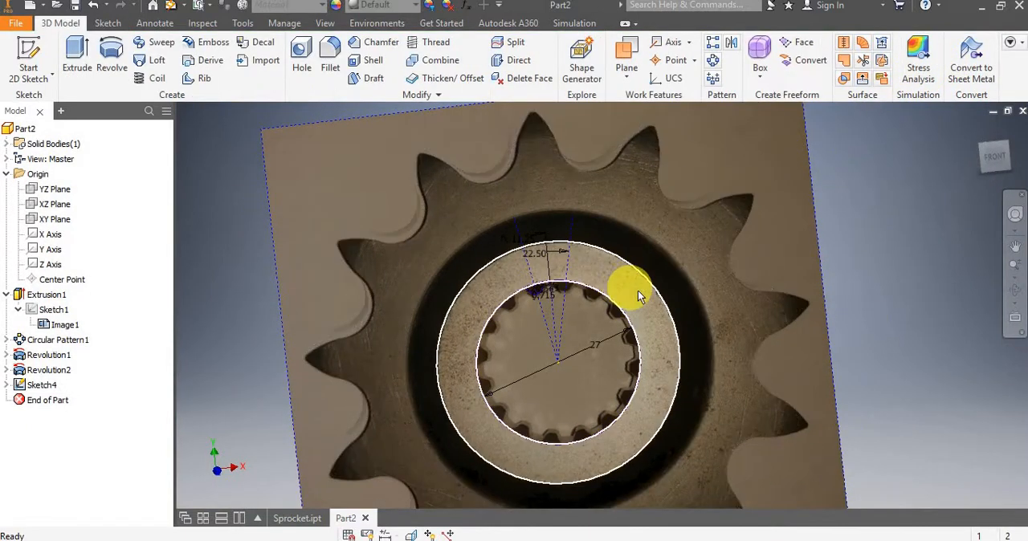
pyautogui.keyDown('shift'); pyautogui.moveTo(638, 289); pyautogui.dragTo(552, 369, button='middle'); pyautogui.keyUp('shift')
pyautogui.scroll(-5, 556, 300)
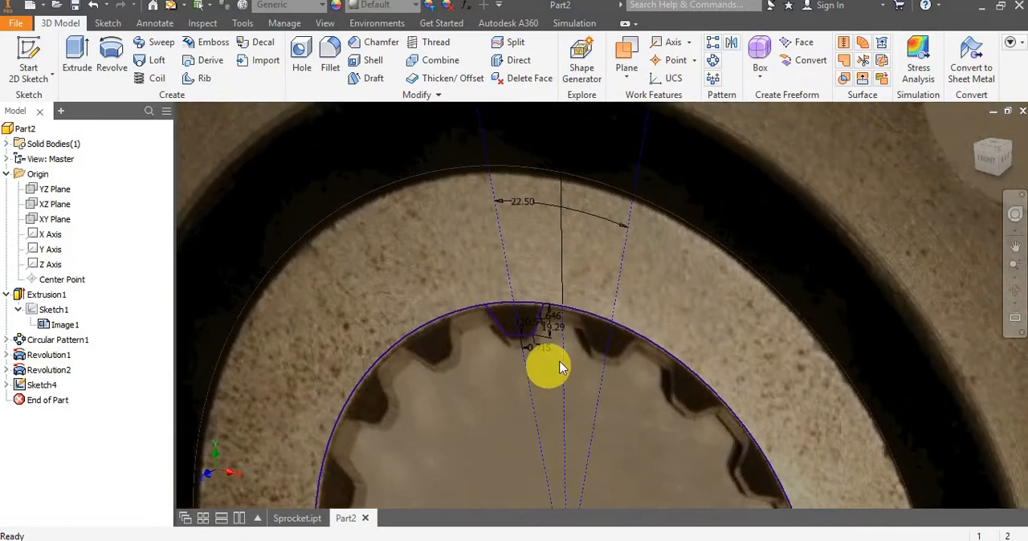
pyautogui.click(7, 386)
pyautogui.rightClick(48, 398)
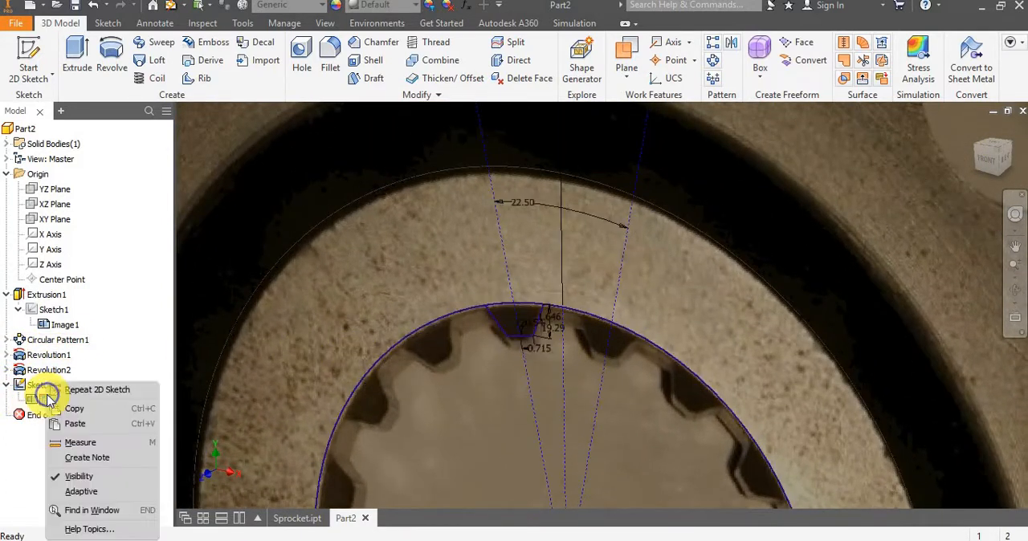
pyautogui.press('v')
pyautogui.scroll(-2, 413, 298)
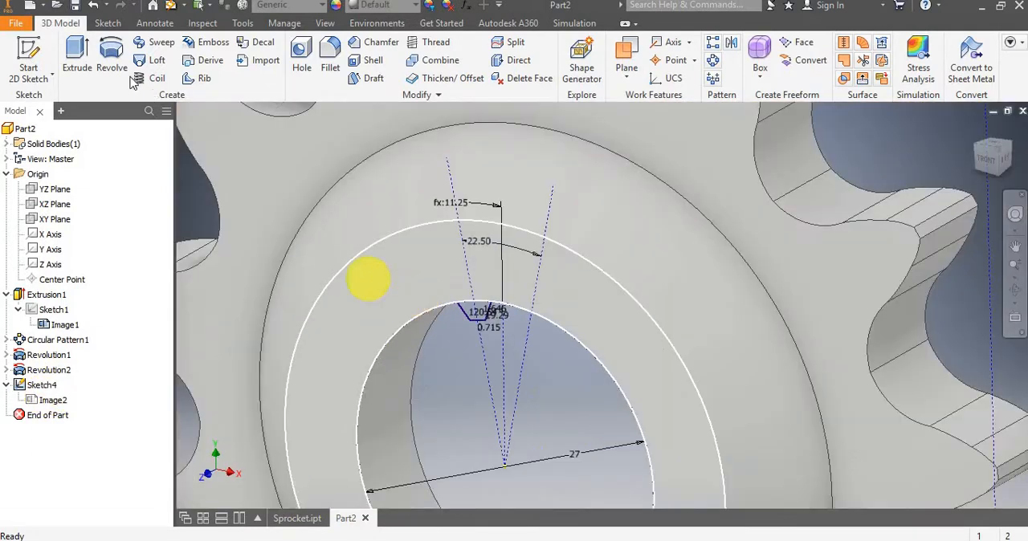
pyautogui.click(88, 72)
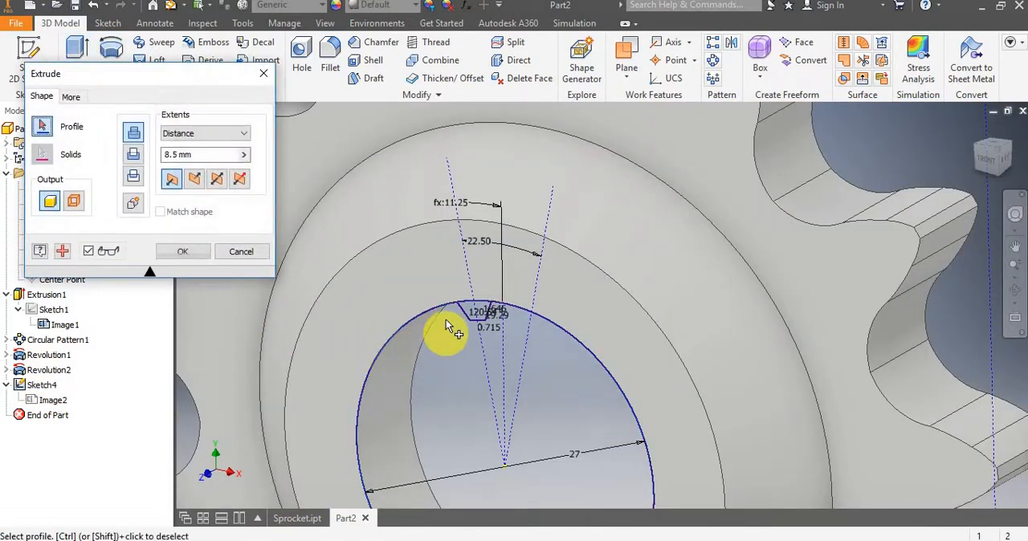
pyautogui.scroll(3, 446, 320)
pyautogui.click(503, 302)
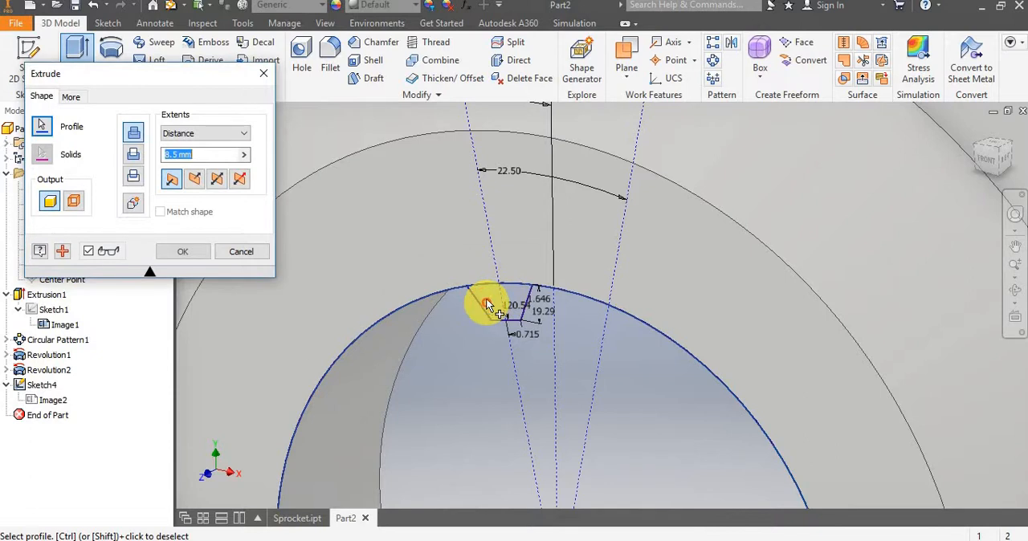
pyautogui.click(245, 252)
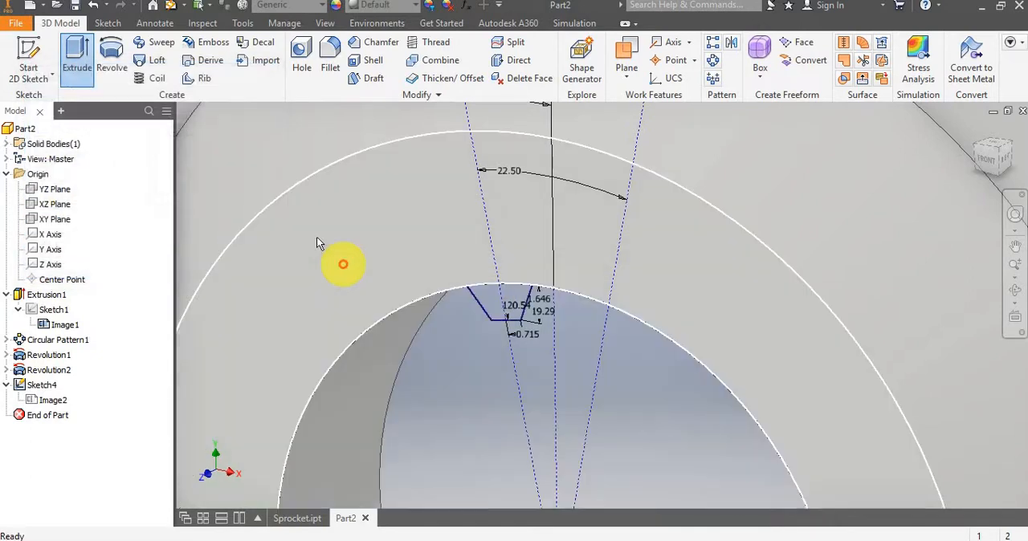
# Reopen Sketch4 and trim the 27 mm bore circle, keeping only the arc that closes the spline tooth profile.
pyautogui.click(44, 386)
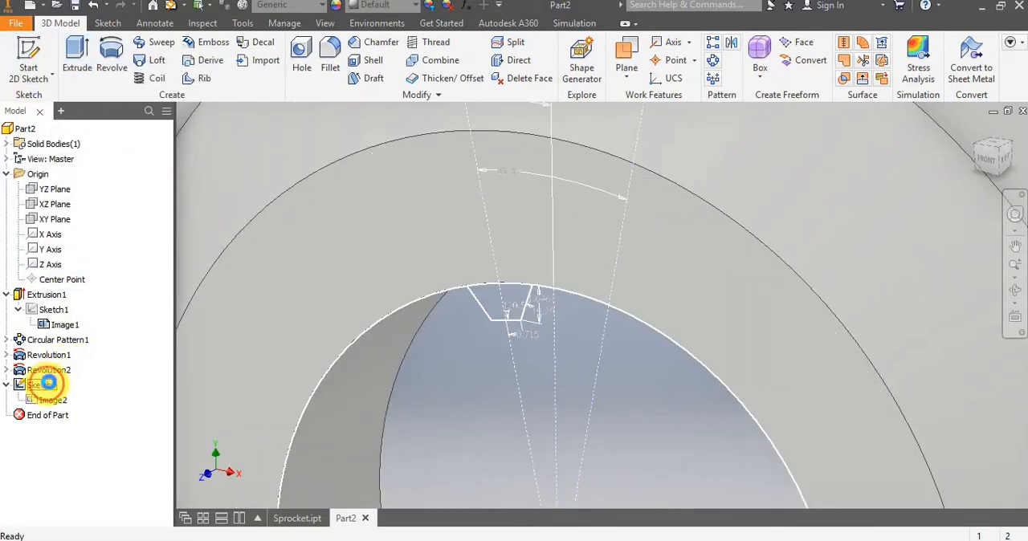
pyautogui.doubleClick(55, 387)
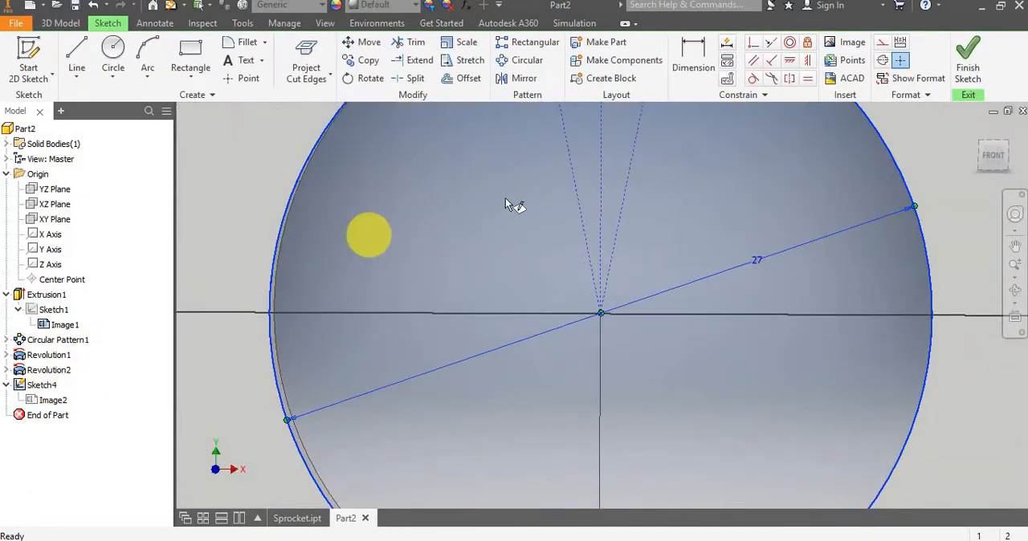
pyautogui.scroll(-5, 506, 196)
pyautogui.scroll(8, 514, 241)
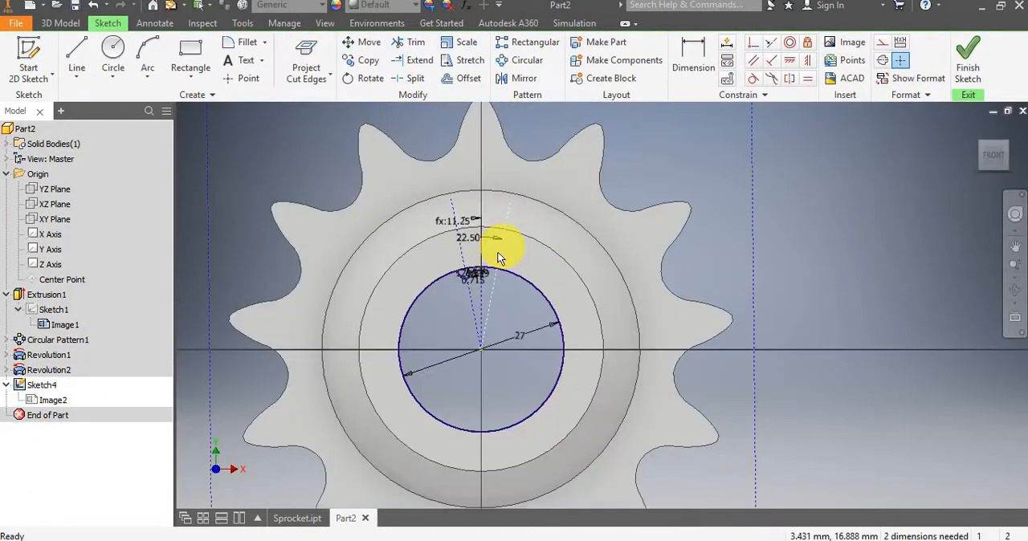
pyautogui.press('x')
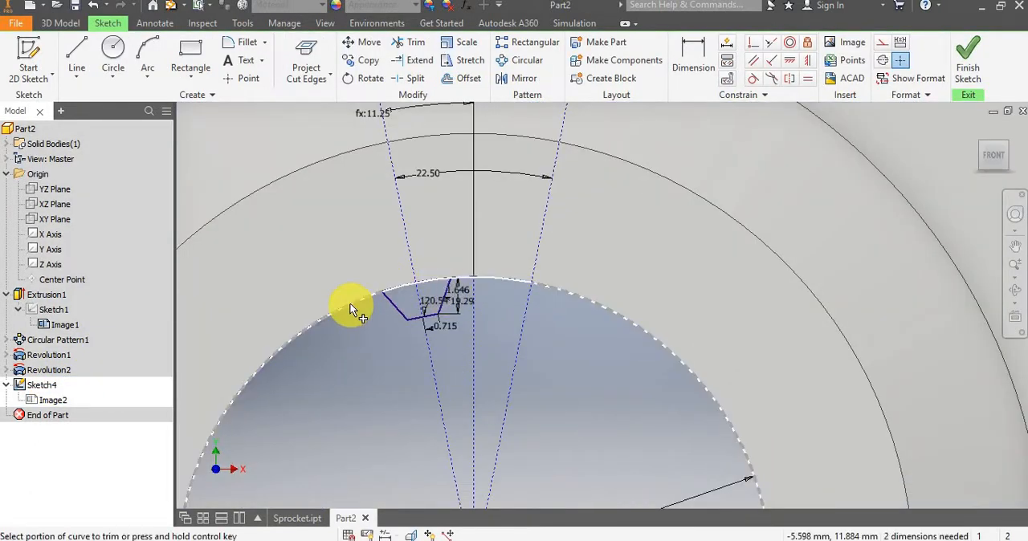
pyautogui.click(349, 303)
pyautogui.scroll(3, 440, 257)
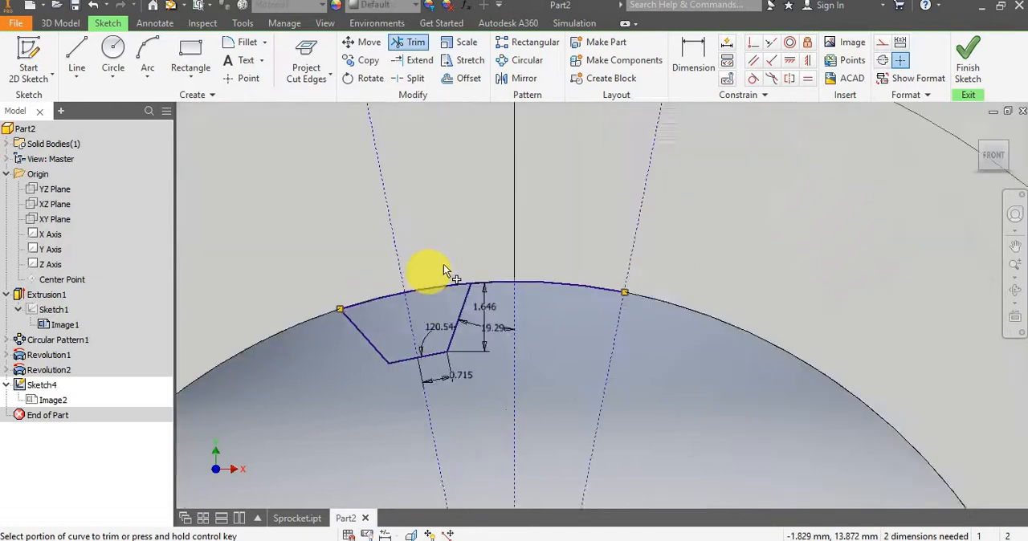
pyautogui.click(556, 291)
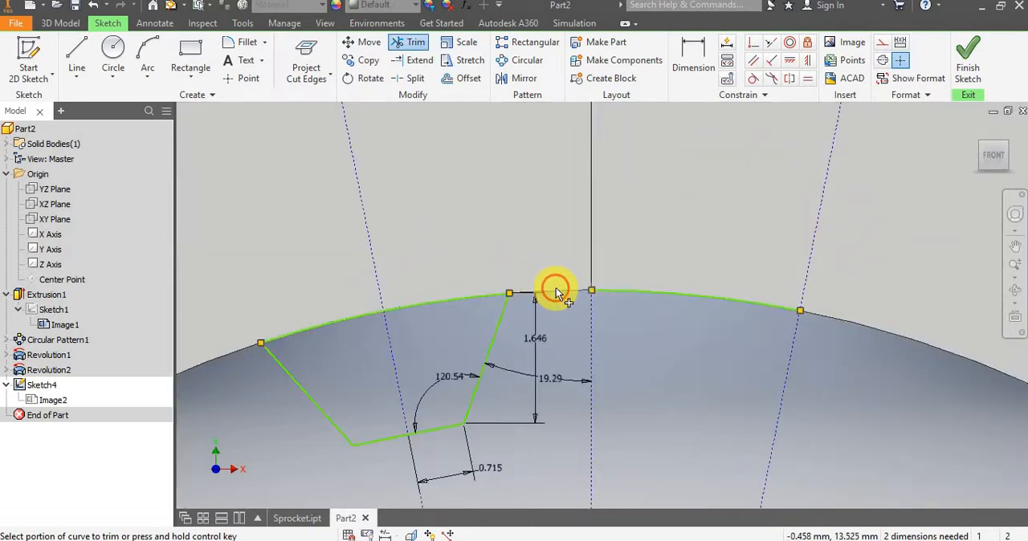
pyautogui.click(676, 292)
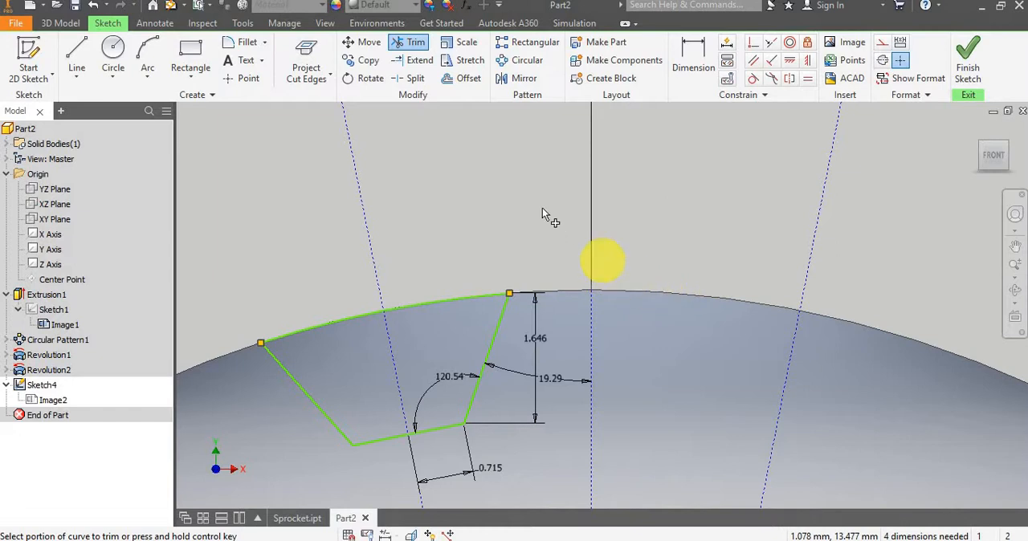
pyautogui.scroll(-3, 456, 287)
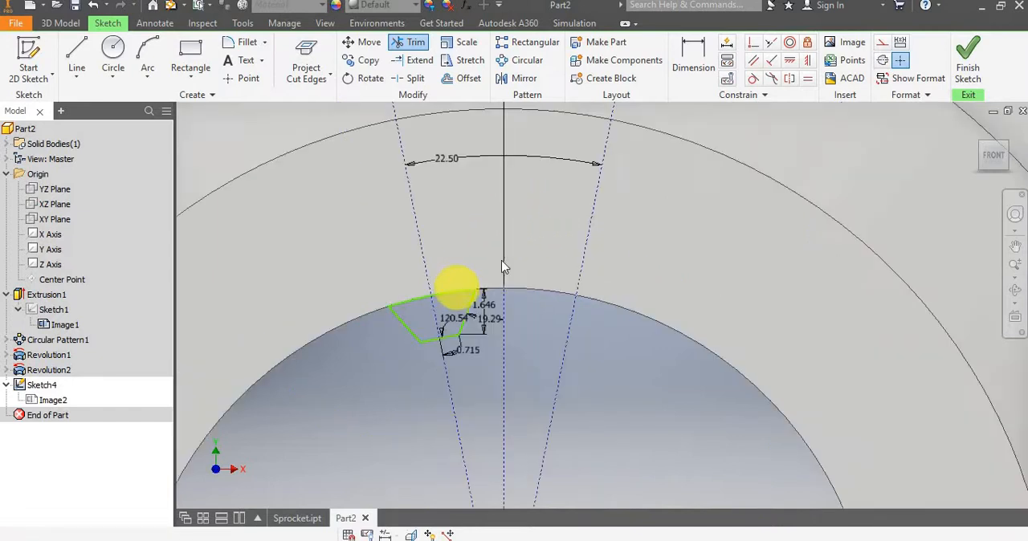
# Dimension the radius of the arc closing the tooth profile, accepting the drawn value.
pyautogui.click(696, 50)
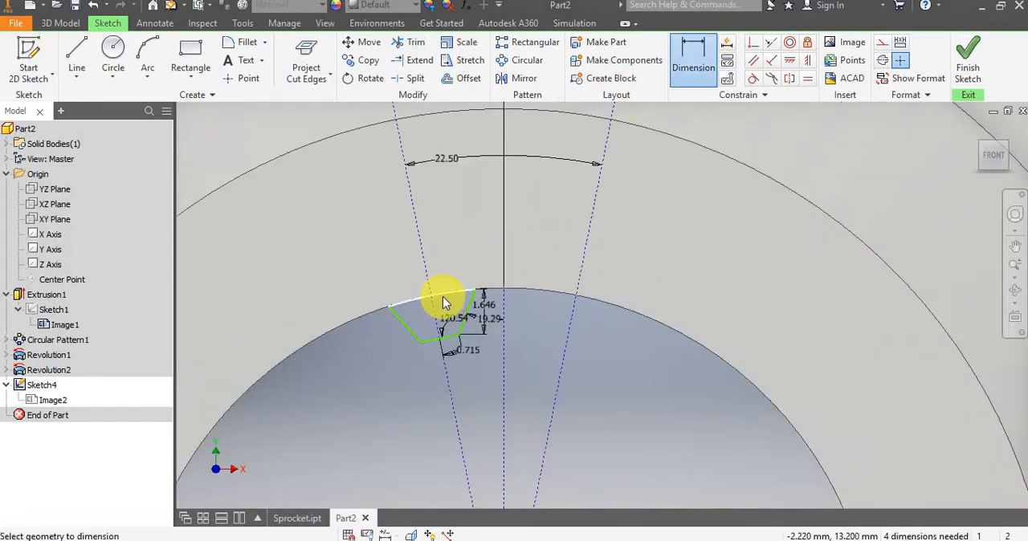
pyautogui.click(445, 273)
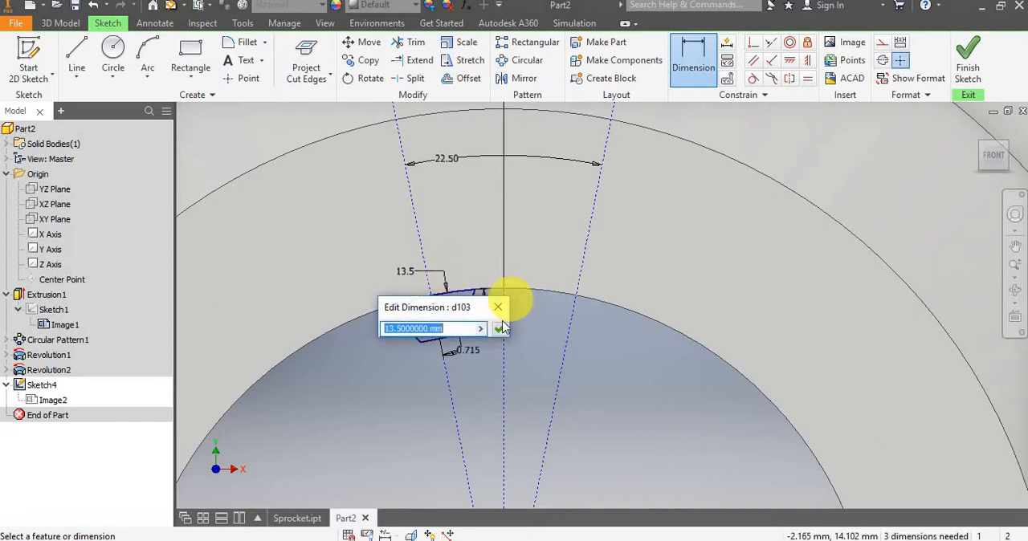
pyautogui.click(499, 329)
pyautogui.scroll(3, 459, 287)
pyautogui.press('Escape')
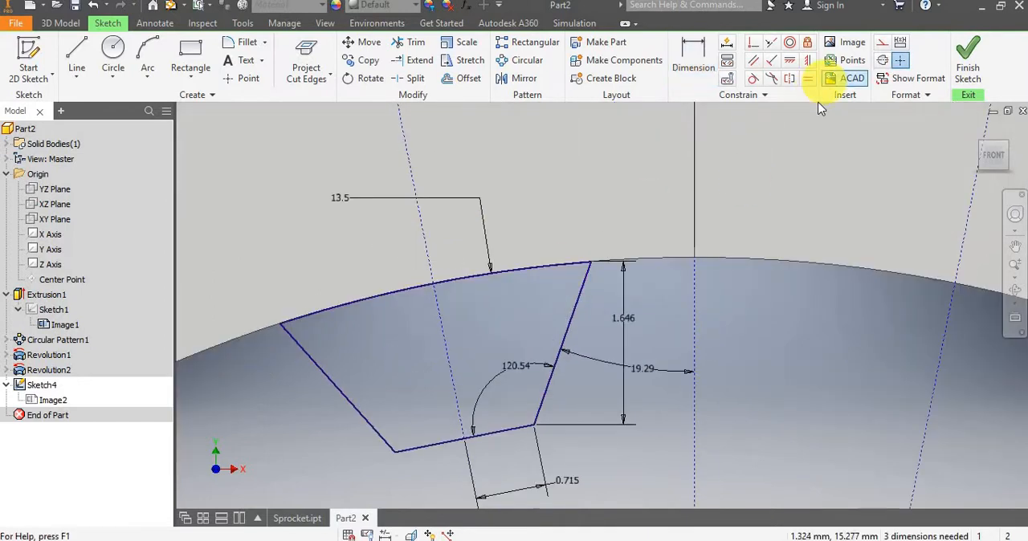
# Finish the sketch and extrude the spline tooth profile with the To extent, ending at the recessed ring face on the sprocket's back side.
pyautogui.scroll(-5, 578, 206)
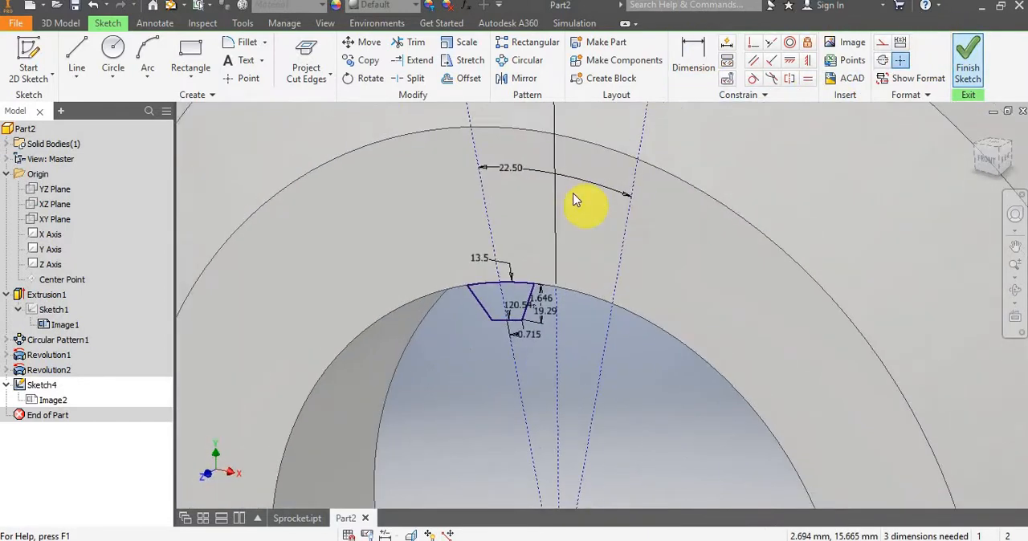
pyautogui.press('e')
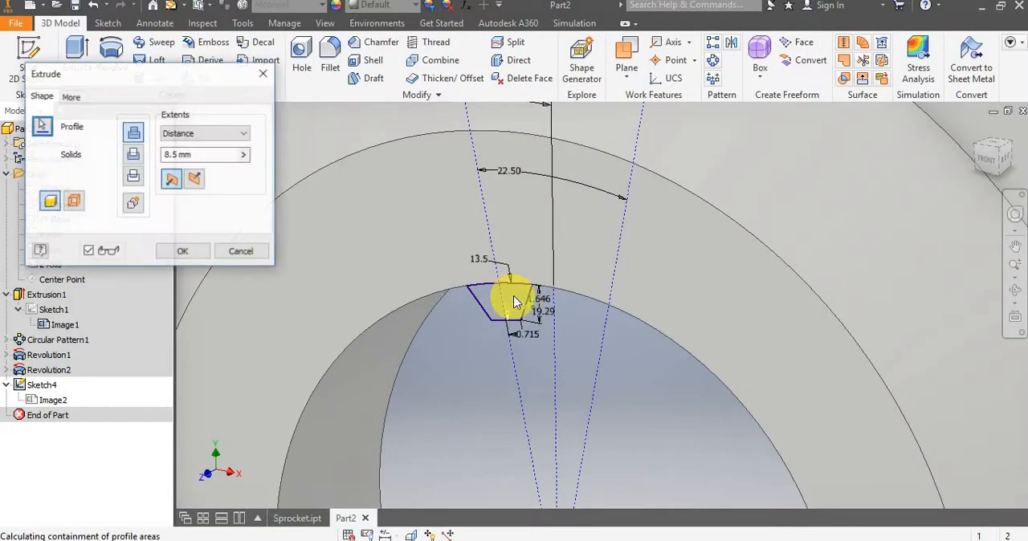
pyautogui.click(194, 183)
pyautogui.click(243, 133)
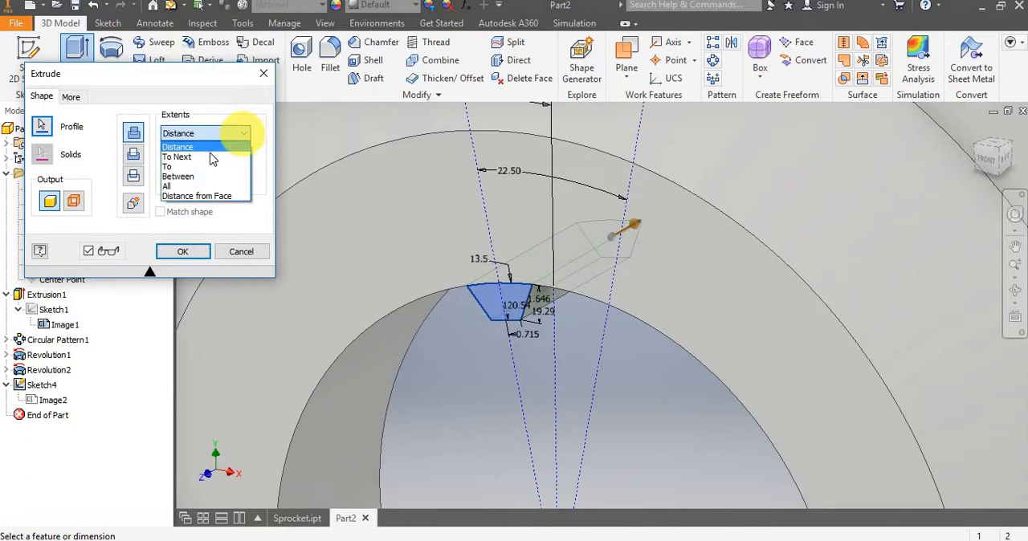
pyautogui.click(198, 166)
pyautogui.scroll(-5, 336, 232)
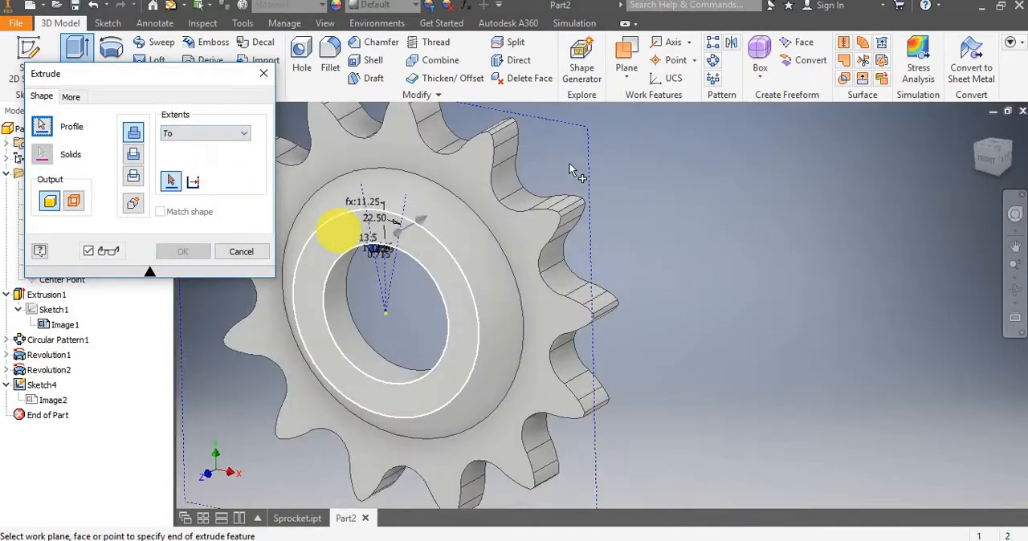
pyautogui.keyDown('shift'); pyautogui.moveTo(564, 141); pyautogui.dragTo(424, 141, button='middle'); pyautogui.keyUp('shift')
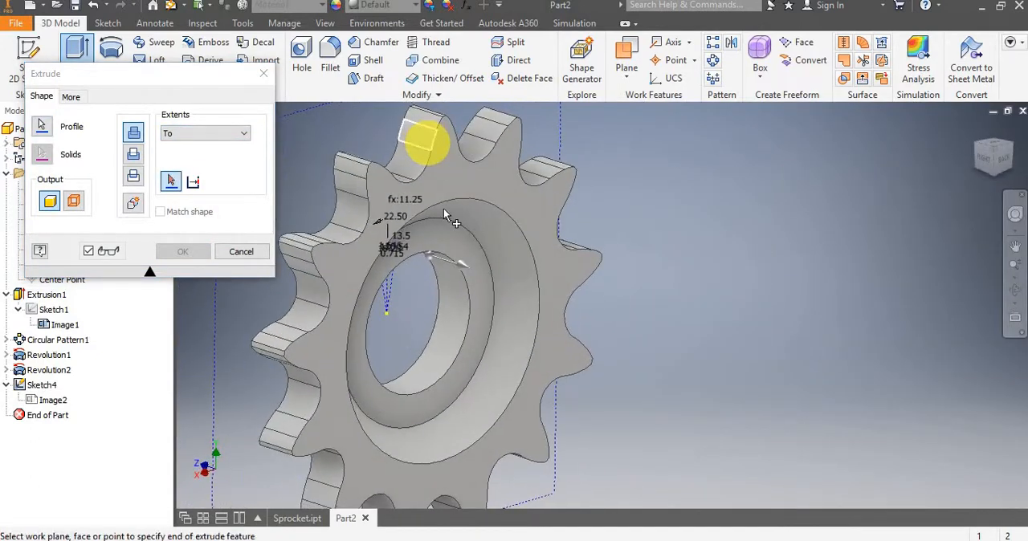
pyautogui.scroll(3, 431, 216)
pyautogui.scroll(-2, 433, 257)
pyautogui.click(436, 260)
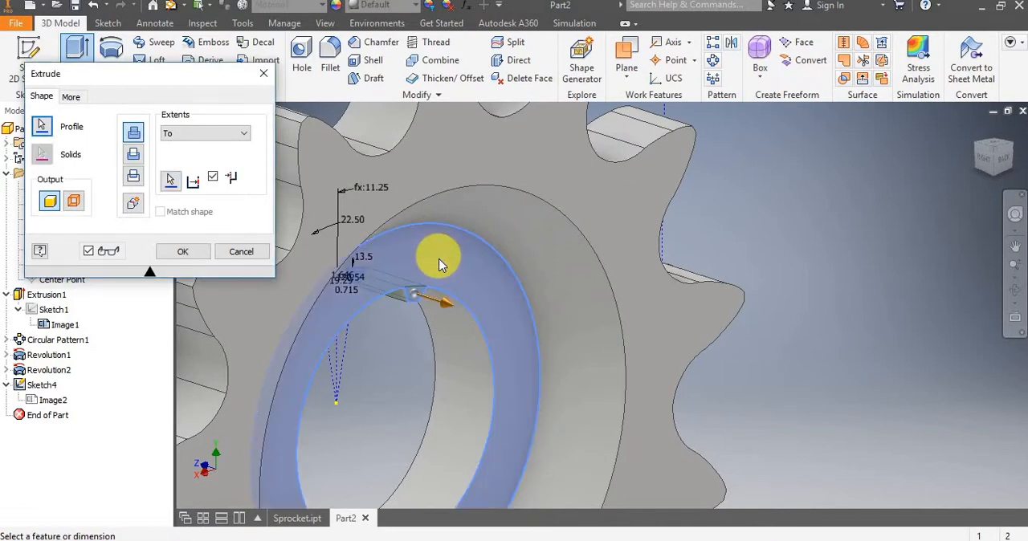
pyautogui.scroll(-3, 429, 269)
pyautogui.scroll(-2, 424, 269)
pyautogui.keyDown('shift'); pyautogui.moveTo(420, 257); pyautogui.dragTo(673, 148, button='middle'); pyautogui.keyUp('shift')
pyautogui.scroll(5, 424, 249)
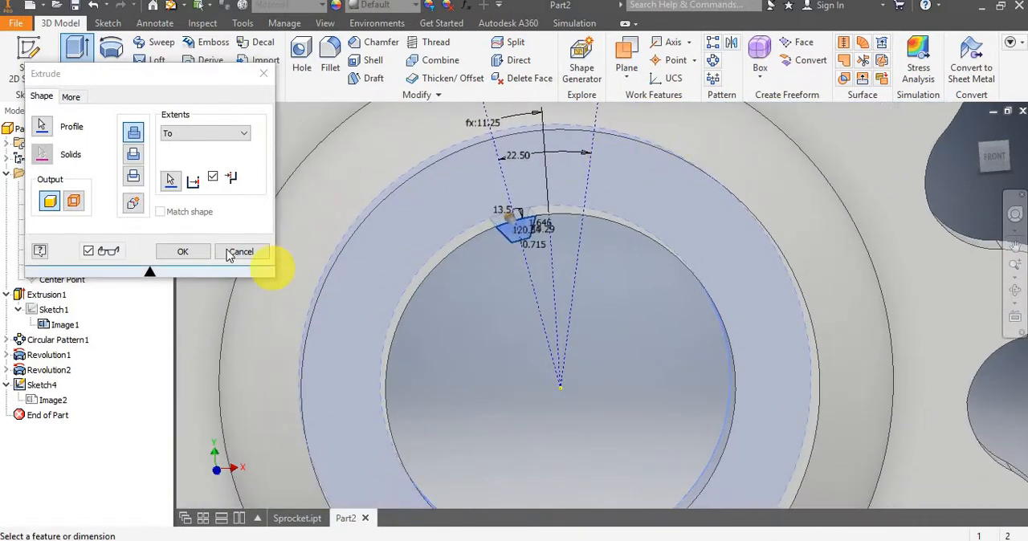
pyautogui.click(189, 255)
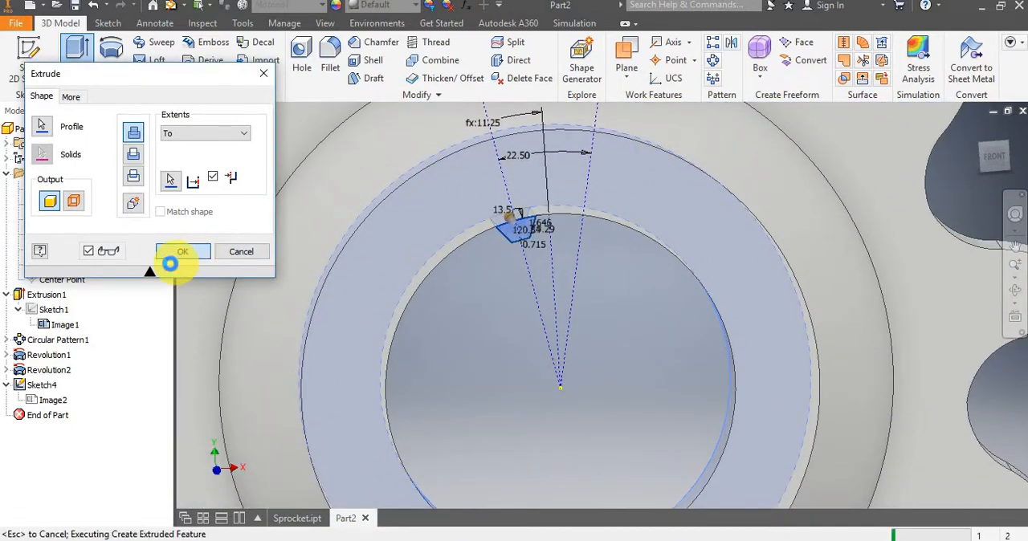
# Circular-pattern the extruded spline tooth around the hub axis with 16 occurrences over 360 degrees.
pyautogui.scroll(-5, 528, 241)
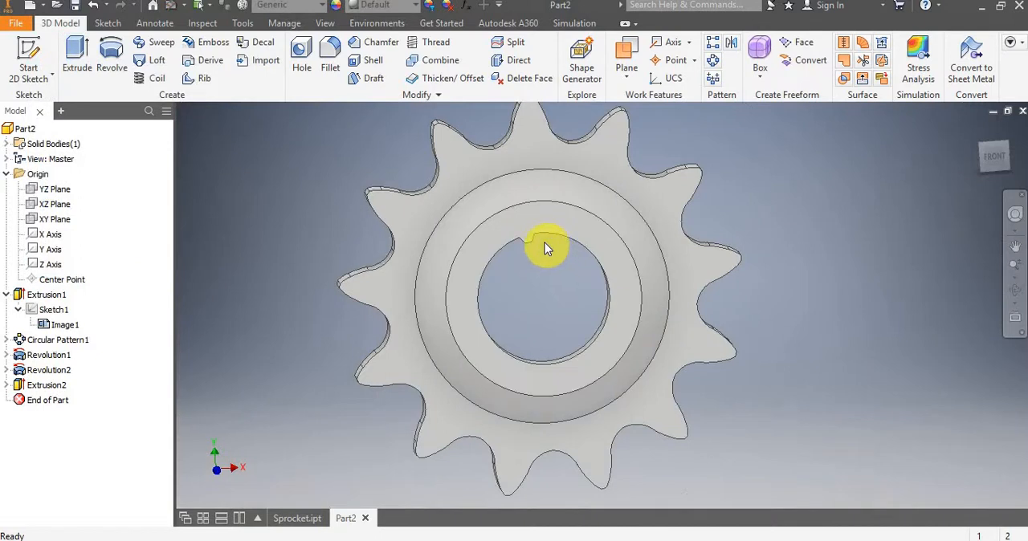
pyautogui.scroll(4, 544, 243)
pyautogui.moveTo(535, 273); pyautogui.dragTo(541, 337, button='middle')
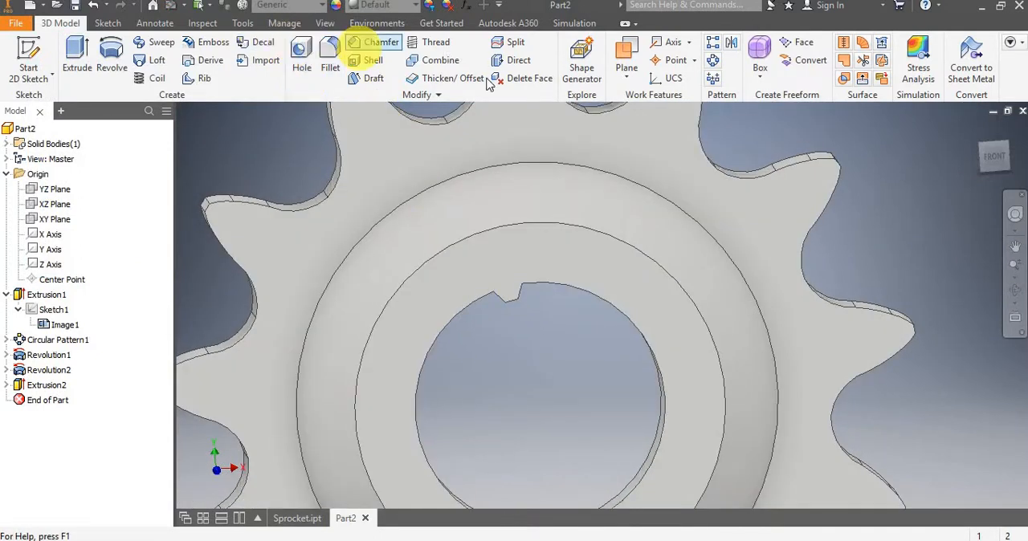
pyautogui.click(717, 64)
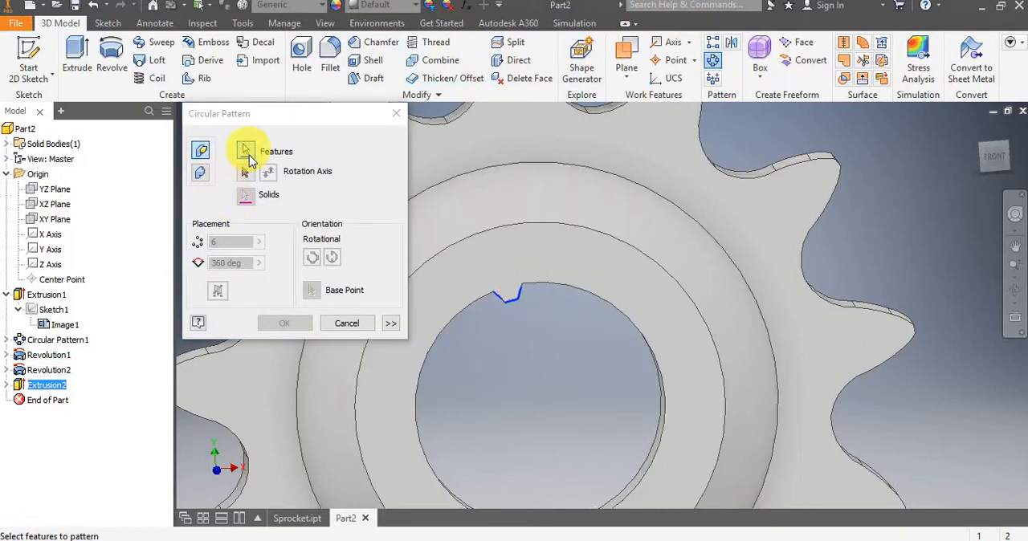
pyautogui.click(510, 291)
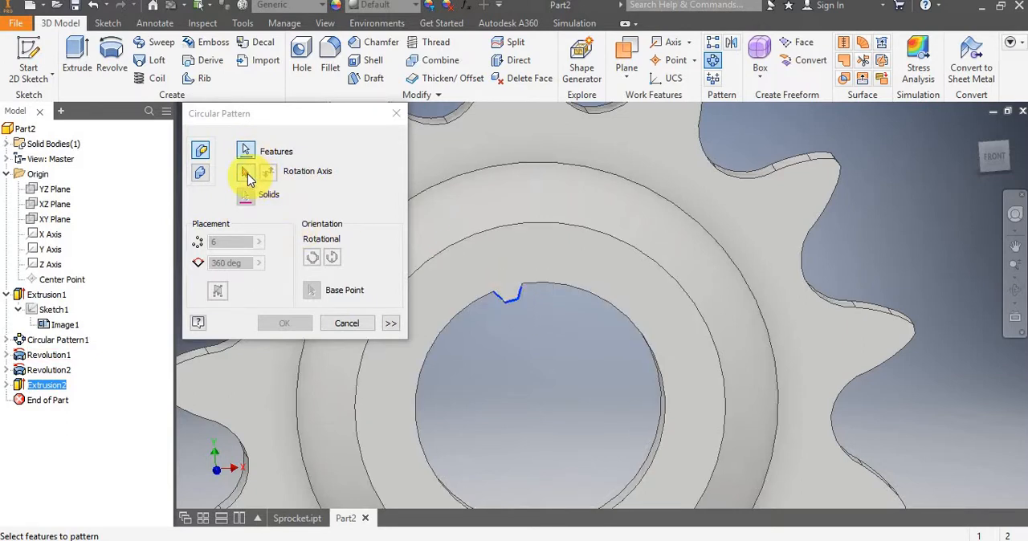
pyautogui.click(246, 173)
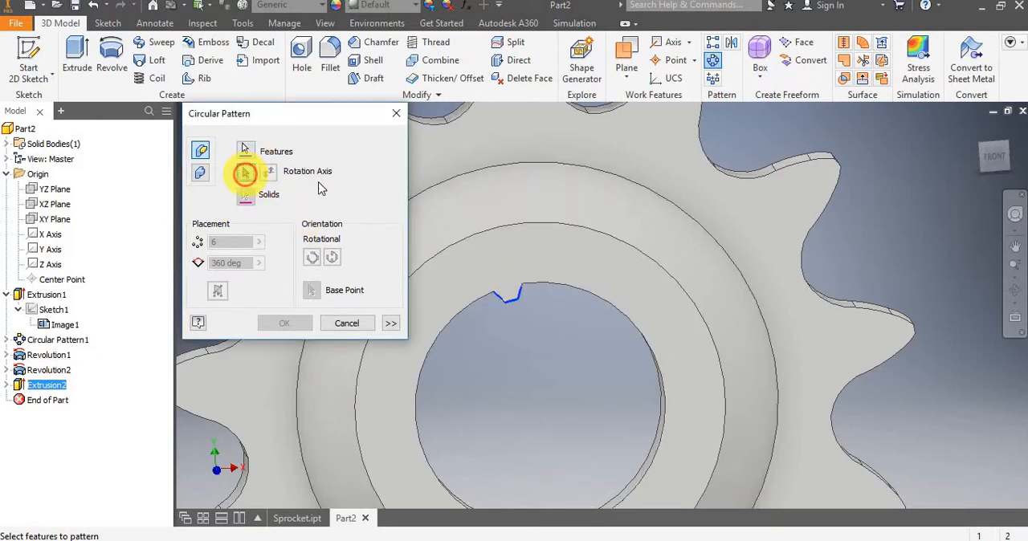
pyautogui.click(651, 262)
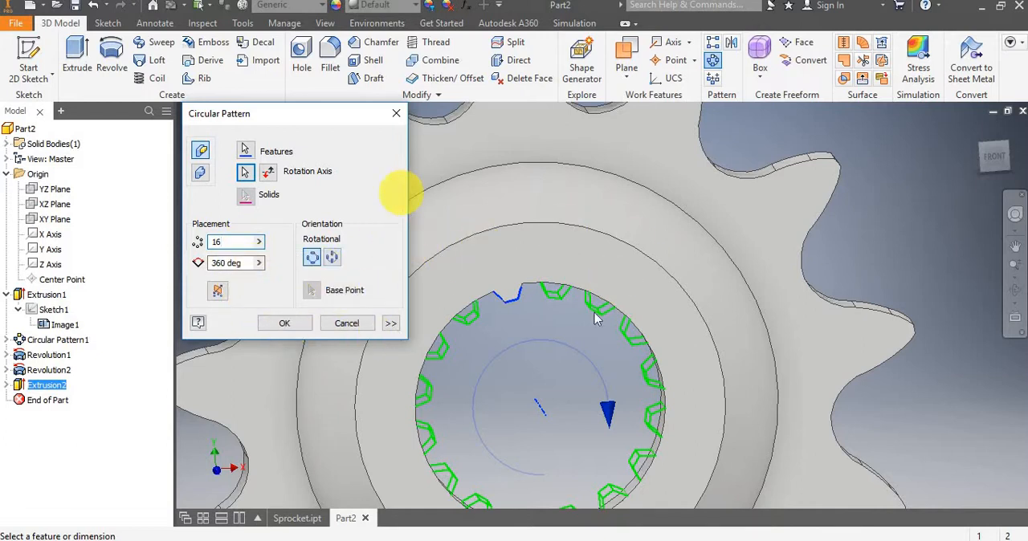
pyautogui.click(285, 323)
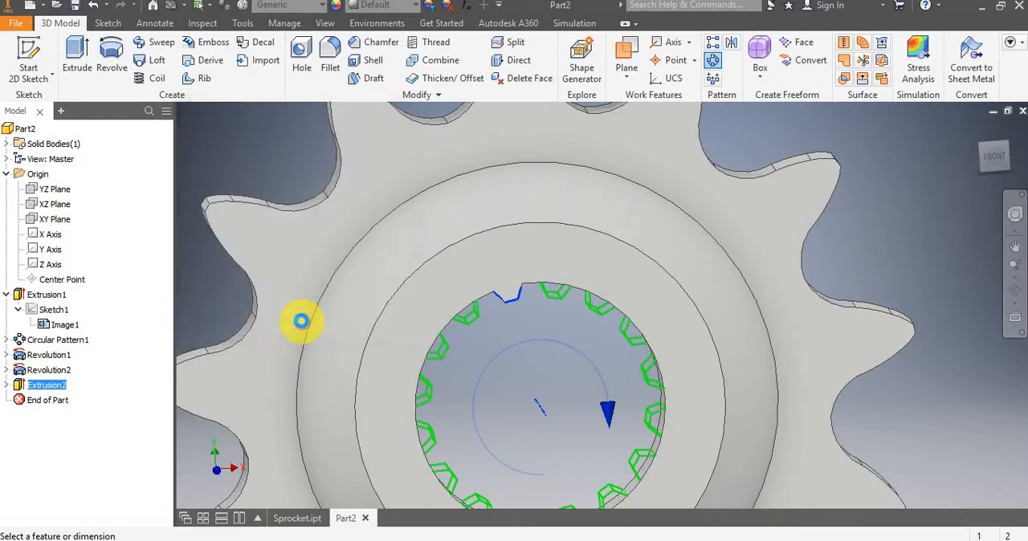
# Inspect the patterned bore splines and compare how the YZ, XY and XZ origin planes cut through the sprocket.
pyautogui.scroll(-5, 594, 328)
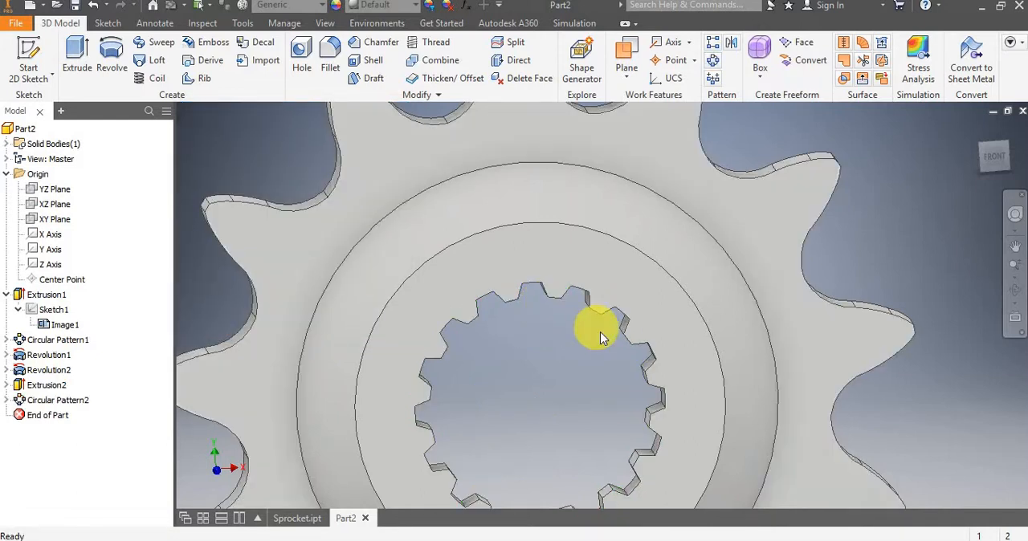
pyautogui.keyDown('shift'); pyautogui.moveTo(562, 340); pyautogui.dragTo(768, 318, button='middle'); pyautogui.keyUp('shift')
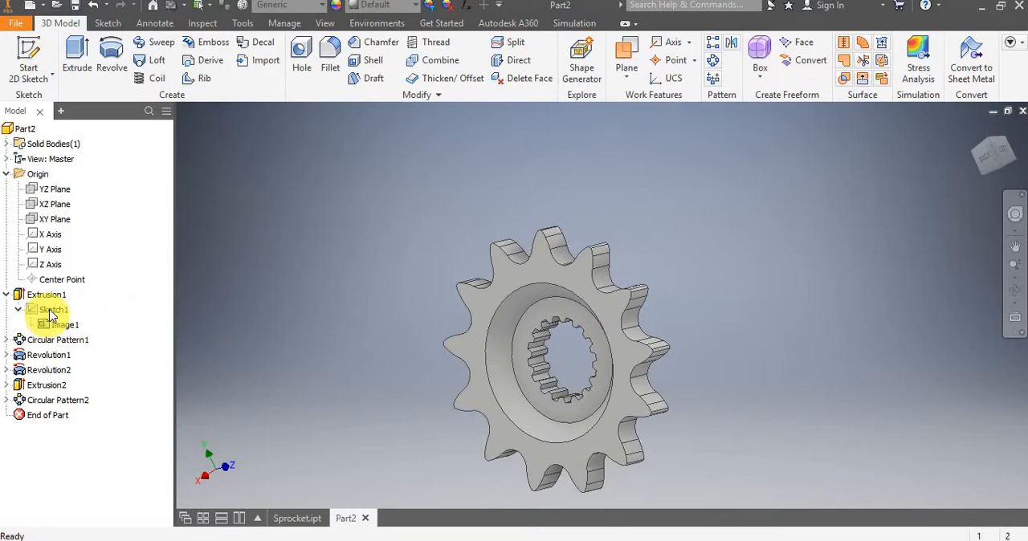
pyautogui.click(63, 193)
pyautogui.keyDown('shift'); pyautogui.moveTo(673, 202); pyautogui.dragTo(688, 230, button='middle'); pyautogui.keyUp('shift')
pyautogui.scroll(-5, 608, 332)
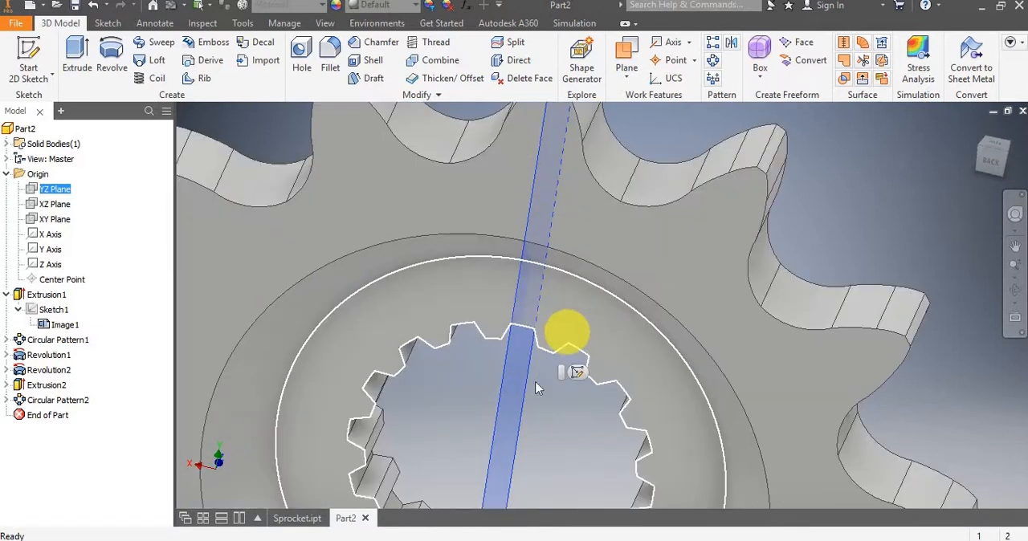
pyautogui.click(55, 215)
pyautogui.scroll(3, 459, 325)
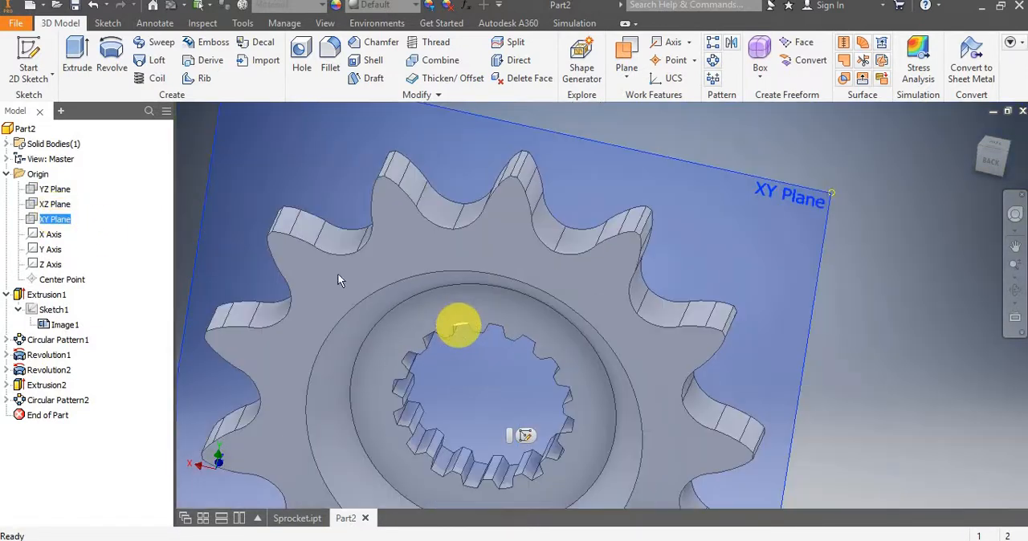
pyautogui.click(53, 204)
pyautogui.press('F4')
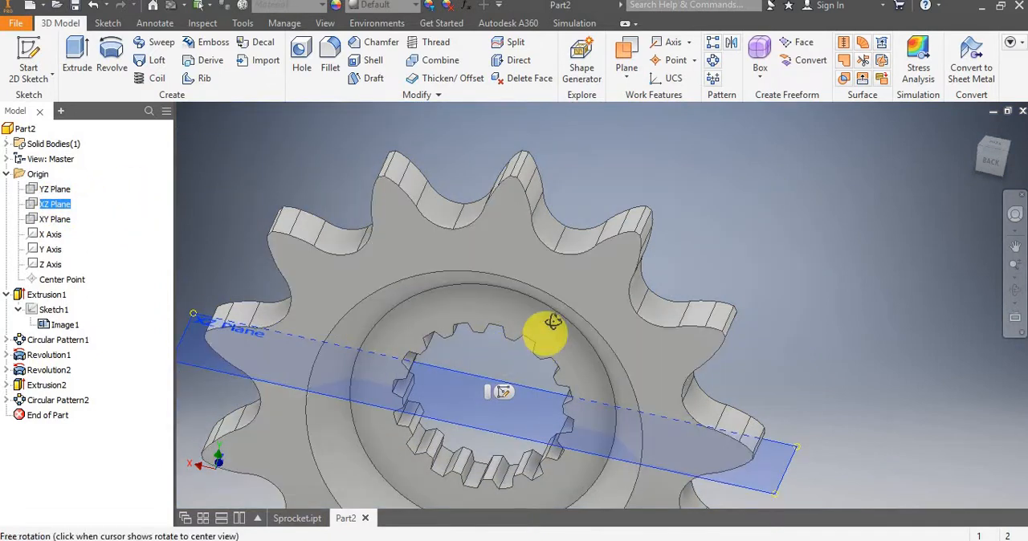
pyautogui.moveTo(553, 322); pyautogui.dragTo(547, 332)
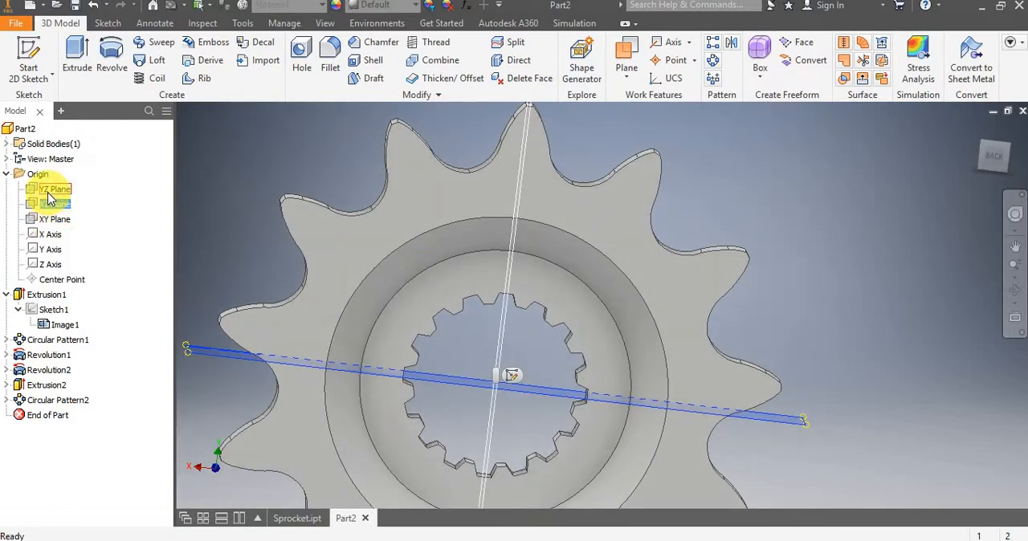
pyautogui.click(50, 190)
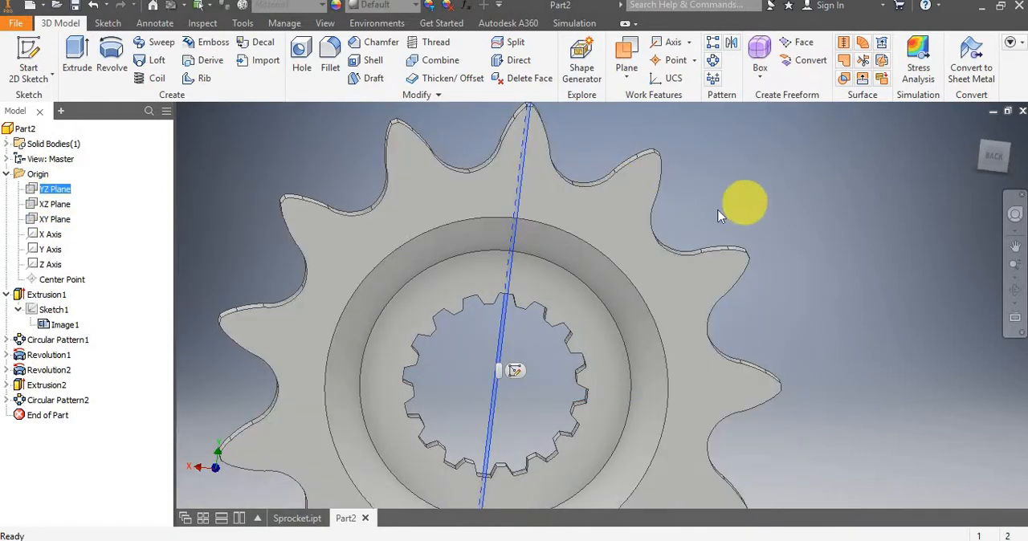
pyautogui.scroll(-3, 719, 216)
pyautogui.moveTo(716, 206)
pyautogui.keyDown('shift'); pyautogui.mouseDown(button='middle')
pyautogui.moveTo(663, 196)
pyautogui.moveTo(615, 230)
pyautogui.moveTo(605, 218)
pyautogui.moveTo(627, 221)
pyautogui.mouseUp(button='middle'); pyautogui.keyUp('shift')
pyautogui.click(235, 175)
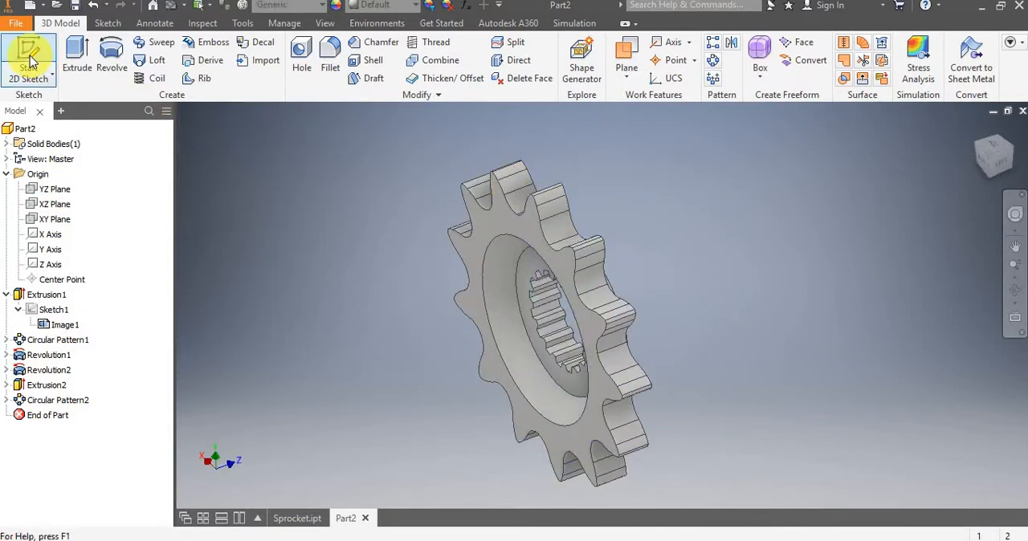
# Start a sketch on the YZ Plane and slice the graphics to expose the sprocket's cross-section.
pyautogui.click(29, 60)
pyautogui.click(53, 189)
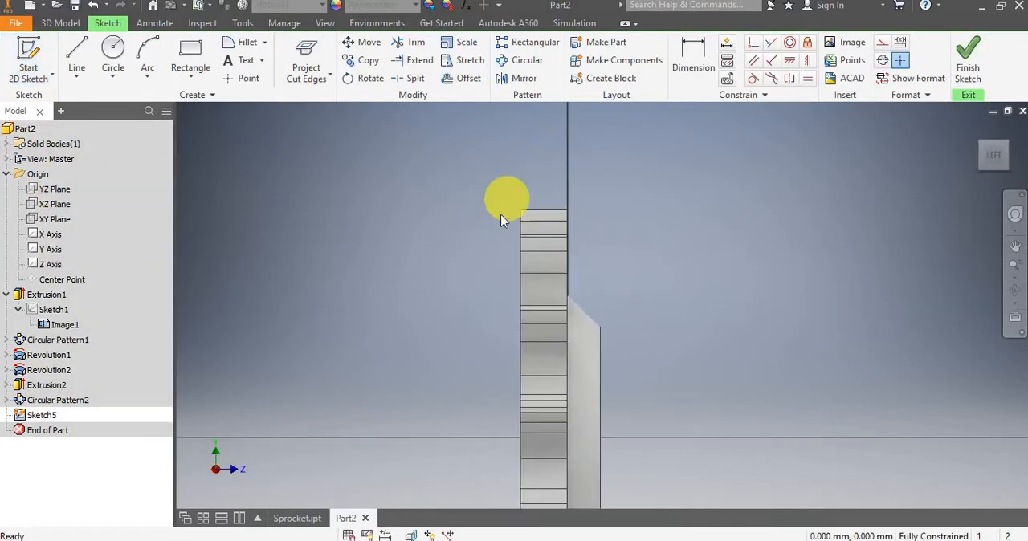
pyautogui.click(413, 536)
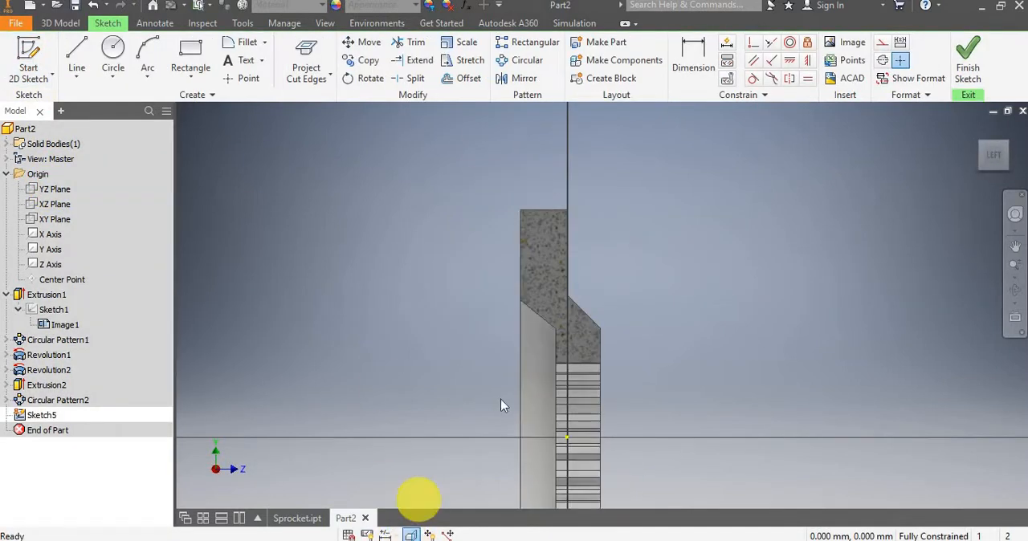
pyautogui.scroll(3, 499, 400)
pyautogui.moveTo(458, 415); pyautogui.dragTo(384, 309, button='middle')
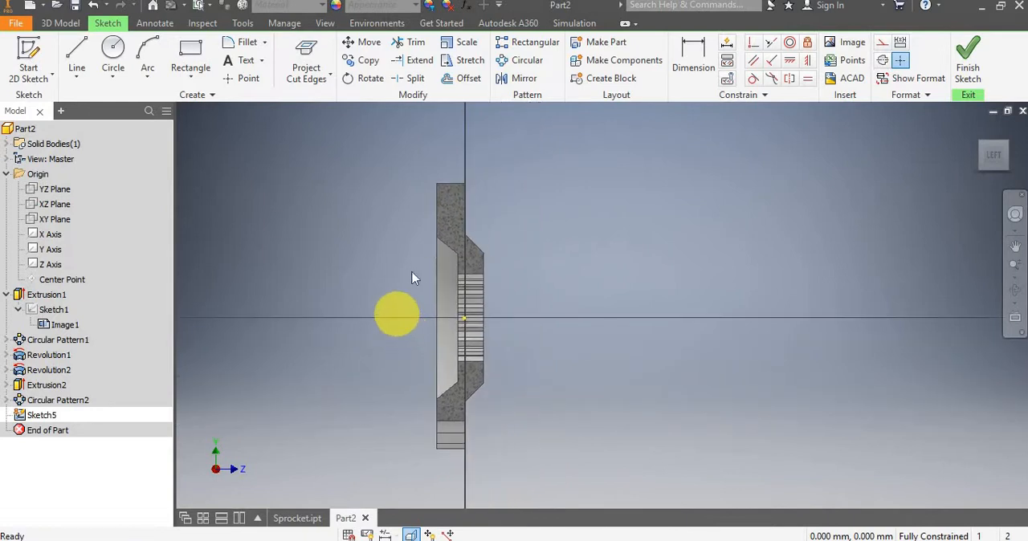
# Project the cut edges of the sliced sprocket body into the sketch.
pyautogui.scroll(-3, 404, 270)
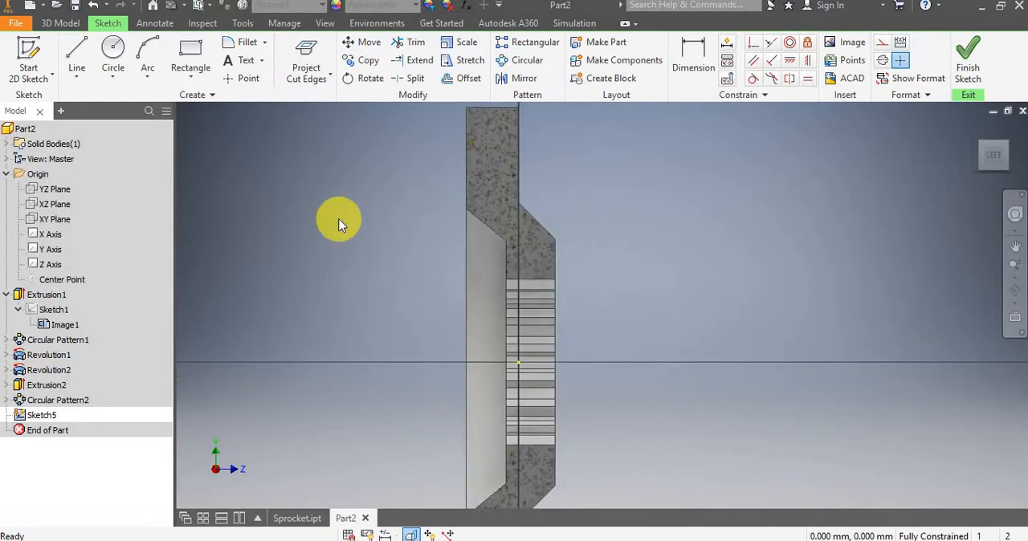
pyautogui.click(313, 57)
pyautogui.scroll(-3, 561, 250)
pyautogui.keyDown('shift'); pyautogui.moveTo(608, 273); pyautogui.dragTo(546, 281, button='middle'); pyautogui.keyUp('shift')
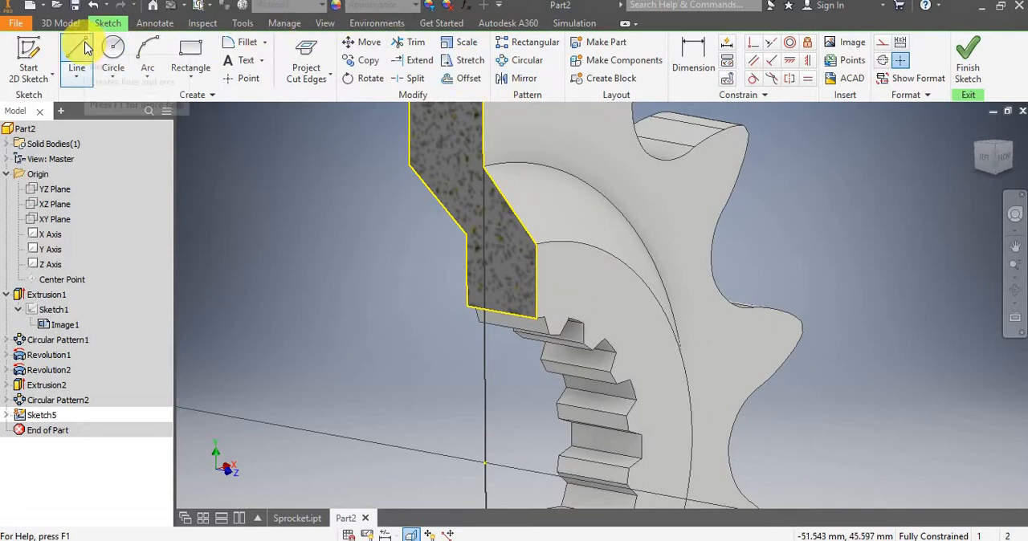
# Project the spline tooth edges below the upper cut section with Project Geometry, forming a closed rectangle across the hub width.
pyautogui.click(294, 81)
pyautogui.click(299, 98)
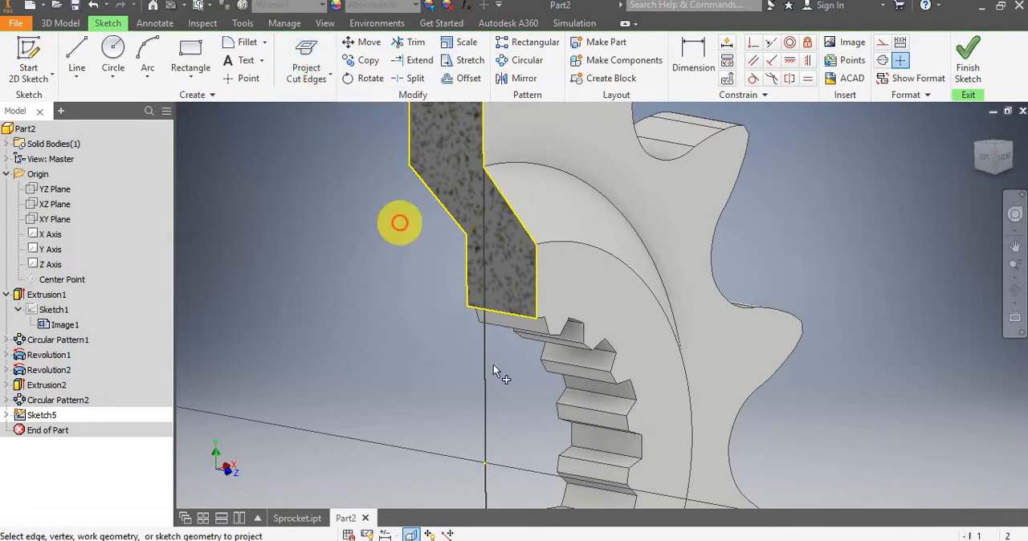
pyautogui.scroll(-2, 522, 350)
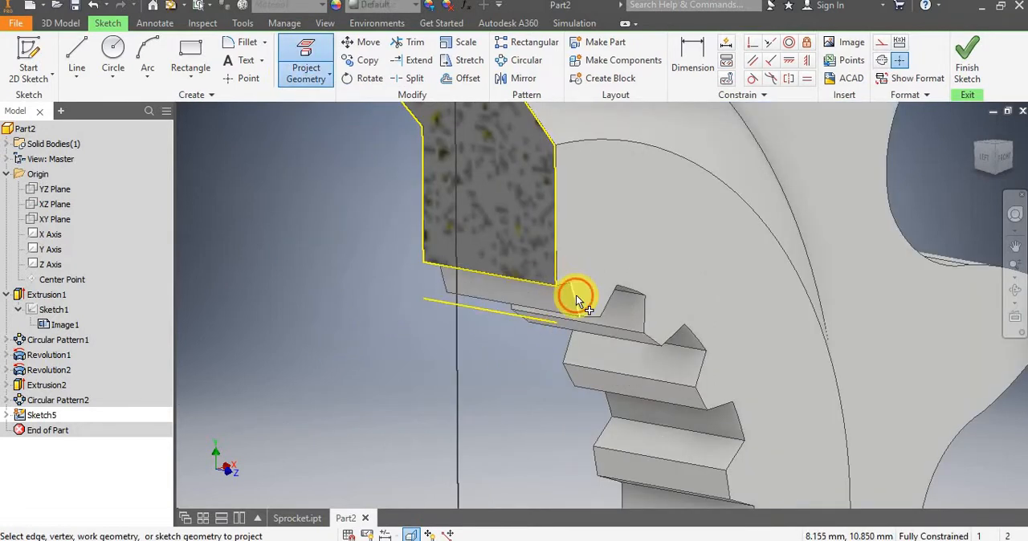
pyautogui.scroll(2, 362, 326)
pyautogui.keyDown('shift'); pyautogui.moveTo(362, 327); pyautogui.dragTo(434, 328, button='middle'); pyautogui.keyUp('shift')
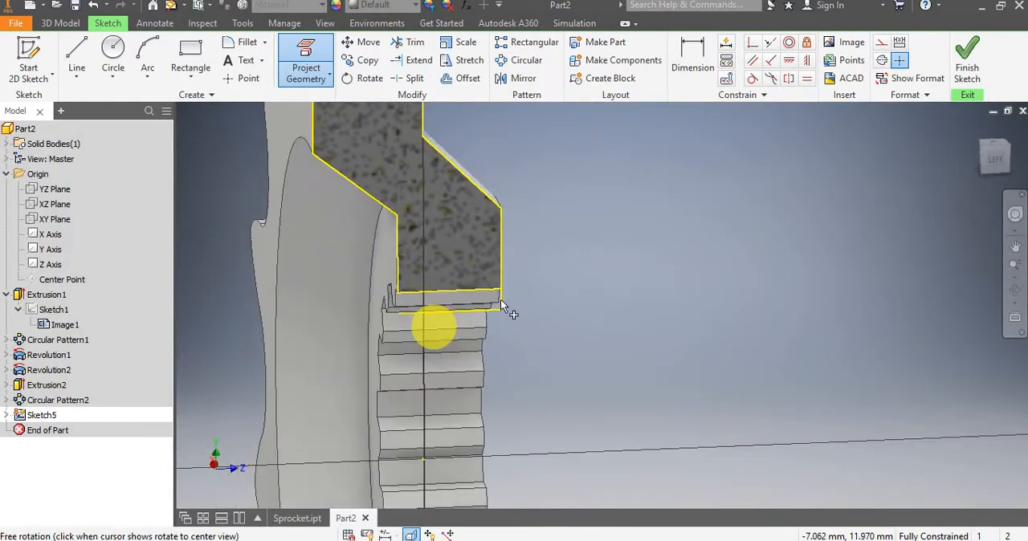
pyautogui.click(999, 167)
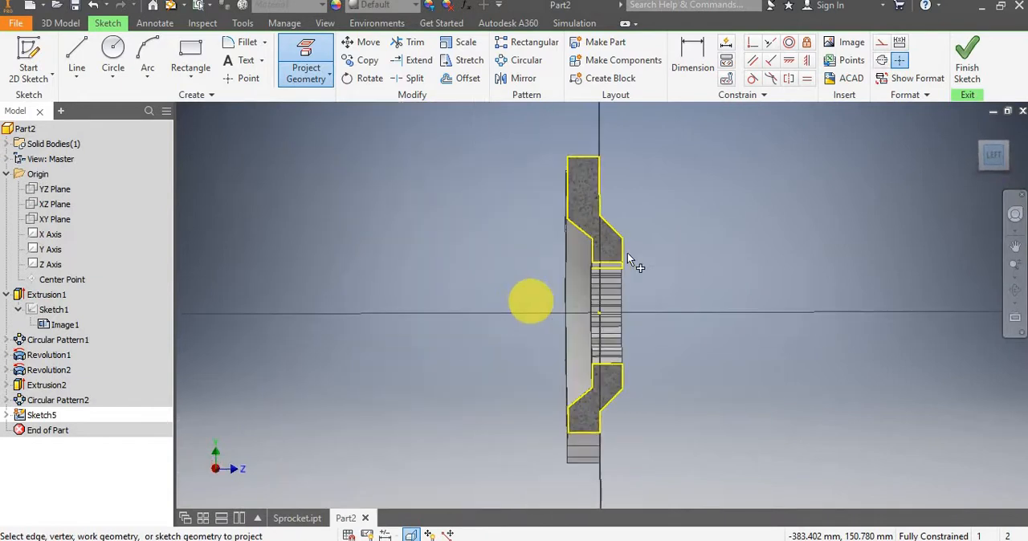
pyautogui.scroll(-5, 627, 254)
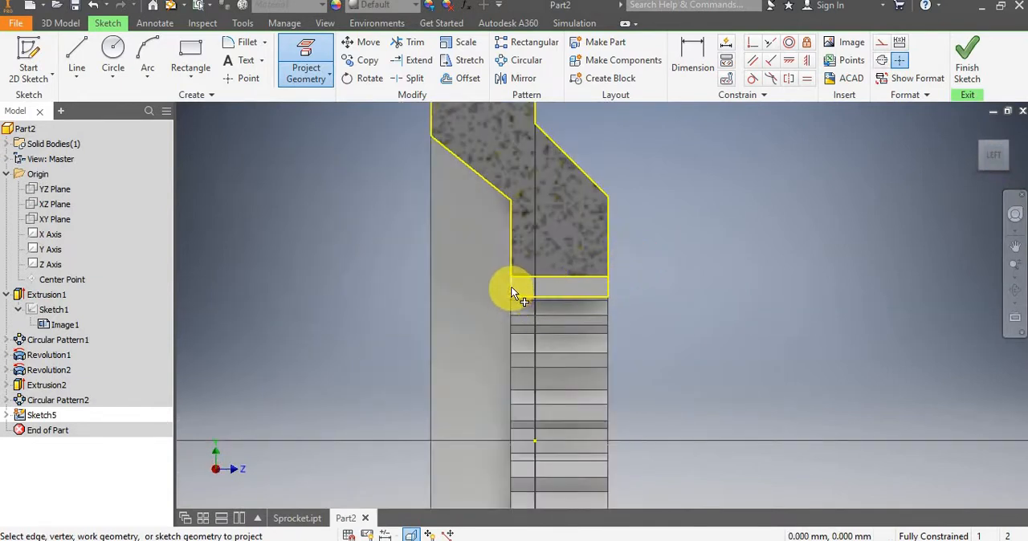
pyautogui.scroll(-3, 653, 265)
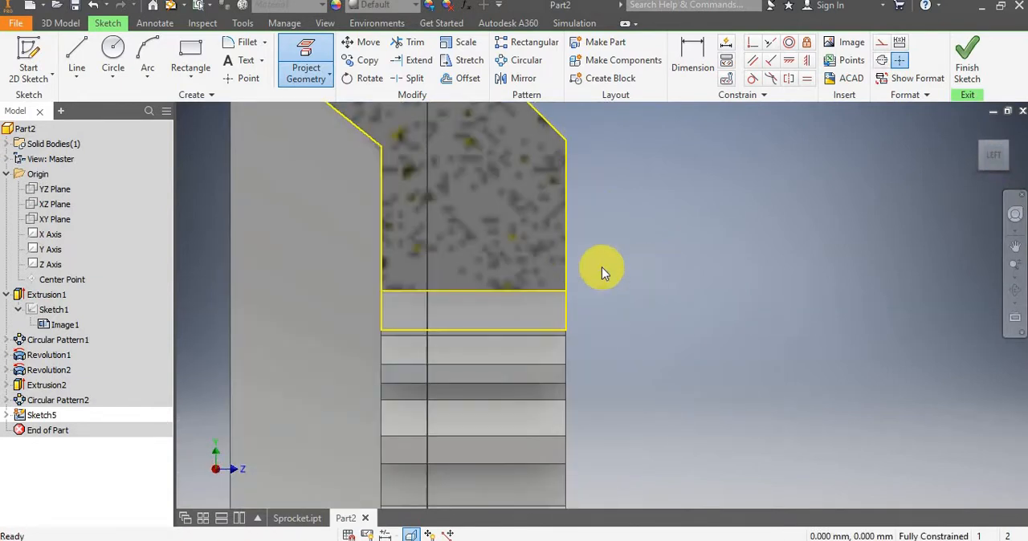
pyautogui.press('Escape')
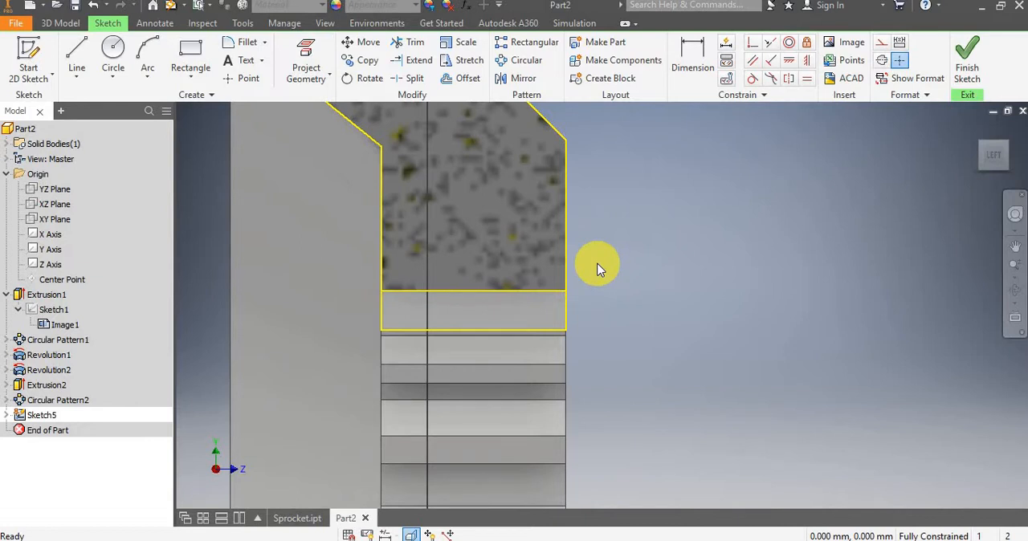
# Draw a vertical line down the outer end of the upper spline tooth and a horizontal line about 1.4 mm long inward along its lower edge.
pyautogui.click(95, 53)
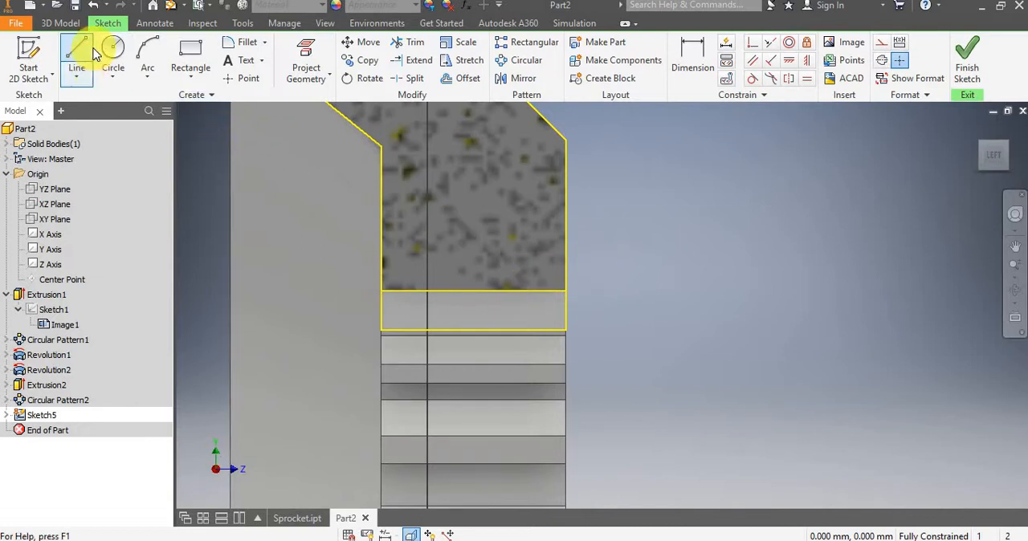
pyautogui.scroll(-3, 554, 312)
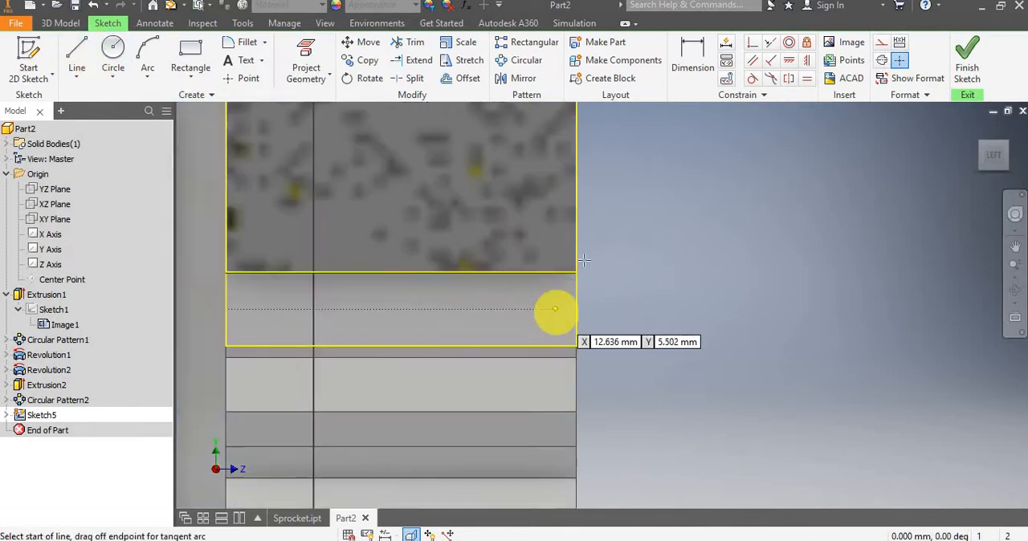
pyautogui.click(575, 273)
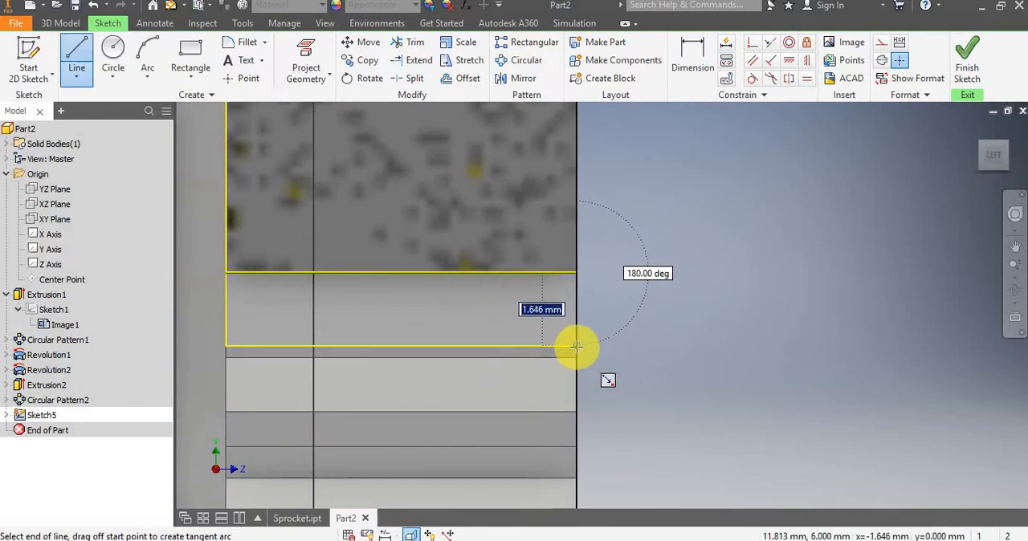
pyautogui.doubleClick(575, 345)
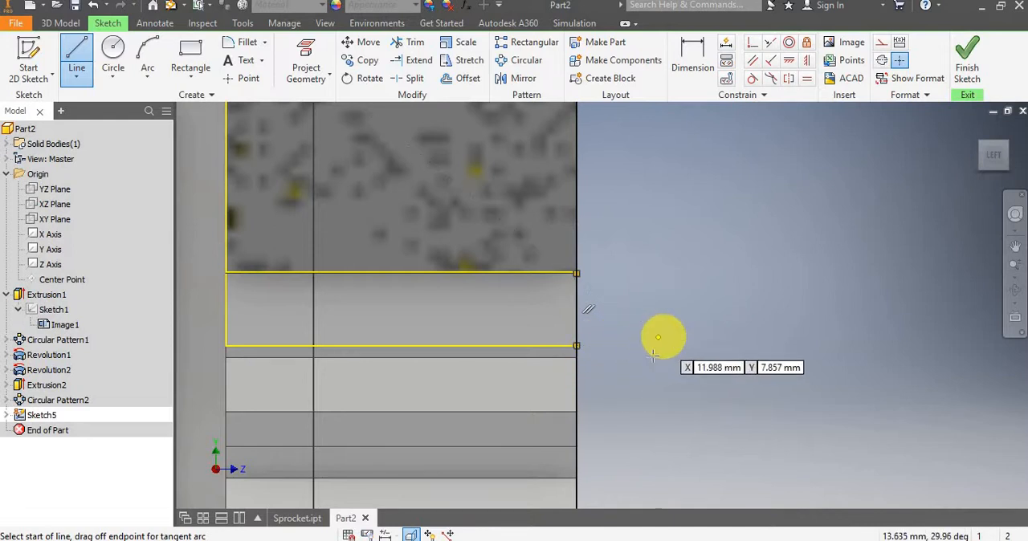
pyautogui.click(575, 345)
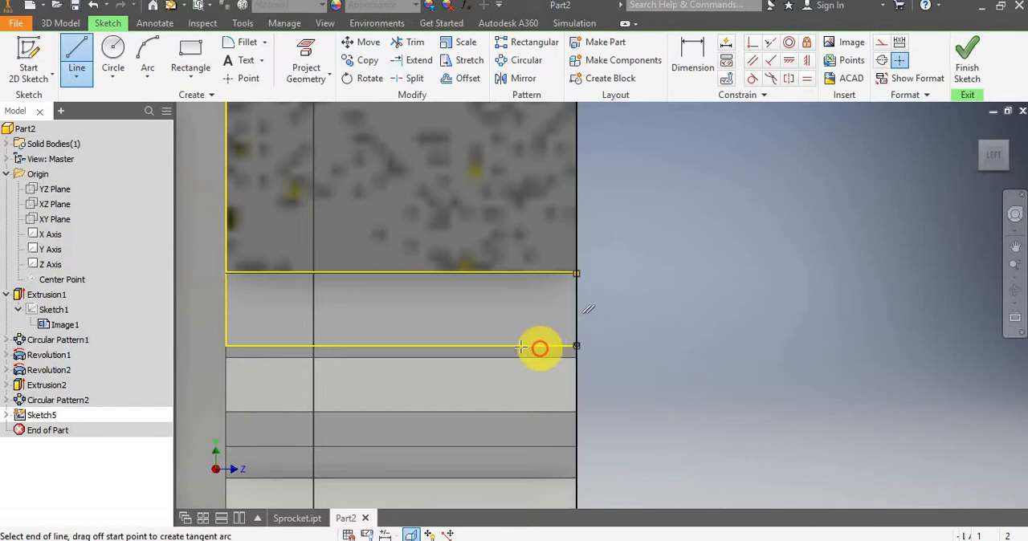
pyautogui.click(514, 346)
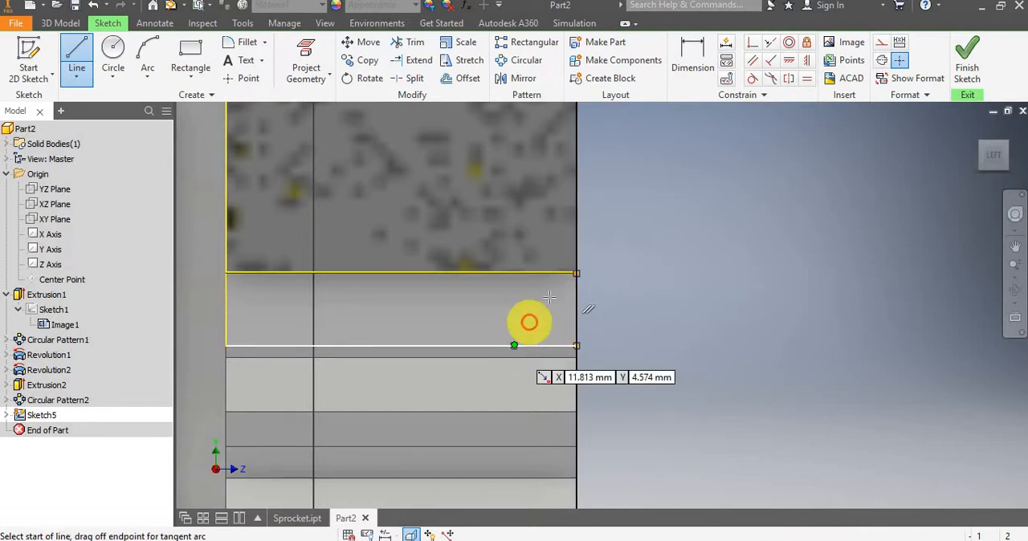
pyautogui.click(512, 344)
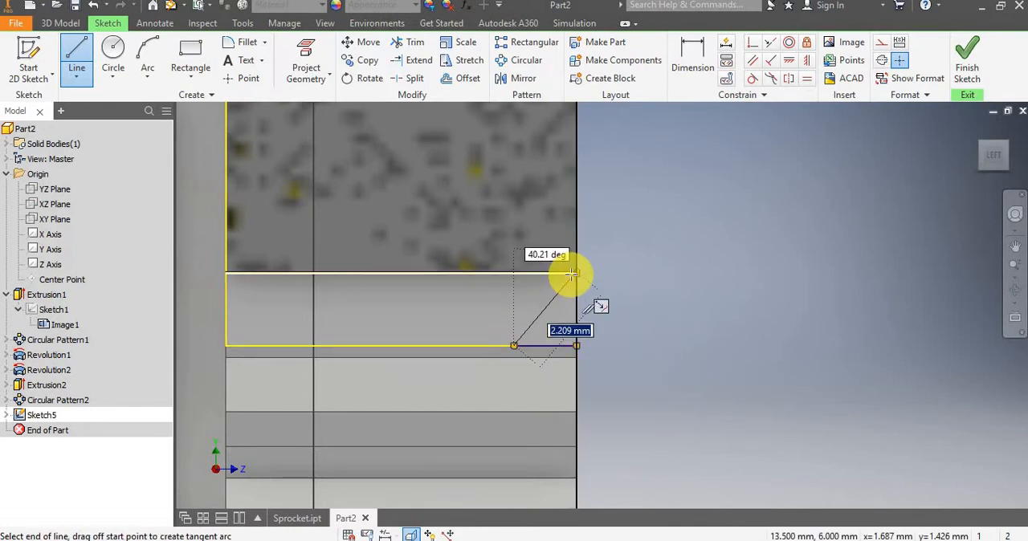
pyautogui.scroll(4, 576, 274)
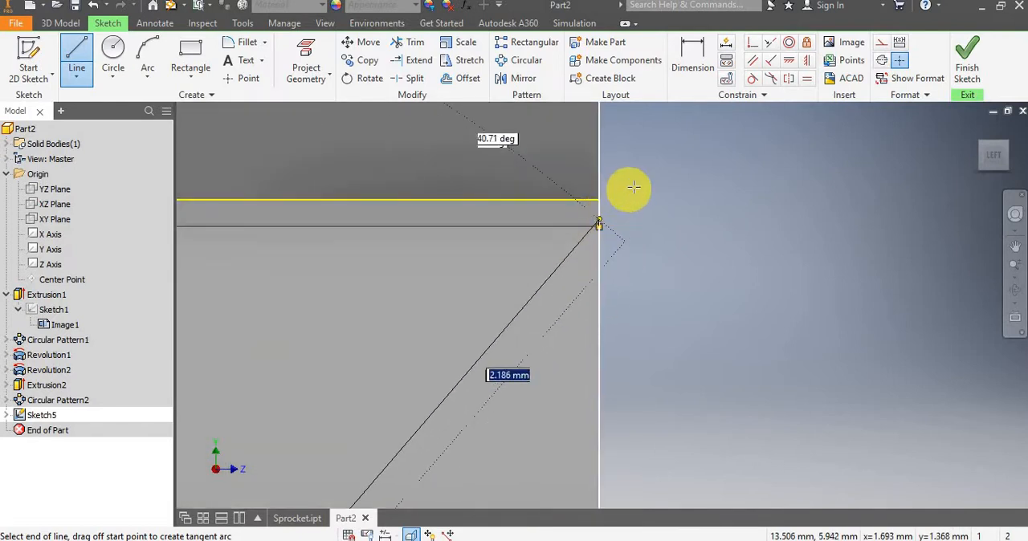
pyautogui.scroll(3, 633, 190)
pyautogui.scroll(-3, 617, 204)
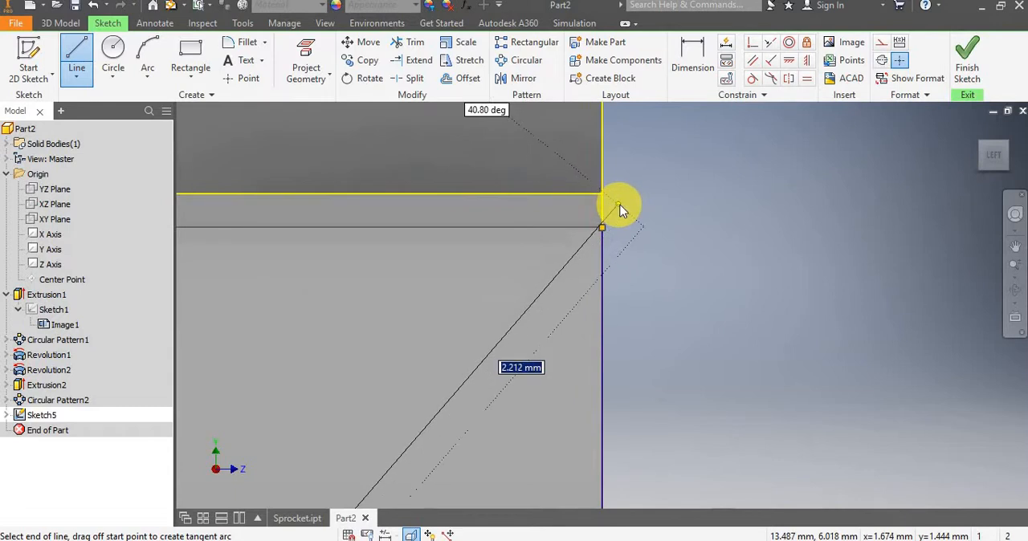
pyautogui.press('Escape')
pyautogui.press('Escape')
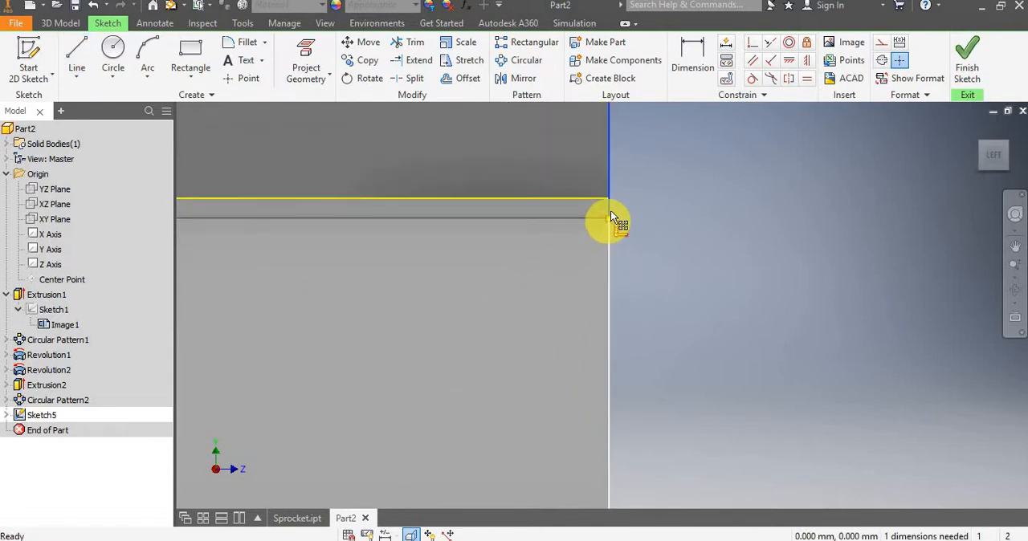
# Check the vertical line's upper endpoint against the projected corner and delete that line.
pyautogui.moveTo(610, 217)
pyautogui.mouseDown()
pyautogui.moveTo(606, 202)
pyautogui.moveTo(652, 193)
pyautogui.moveTo(599, 242)
pyautogui.mouseUp()
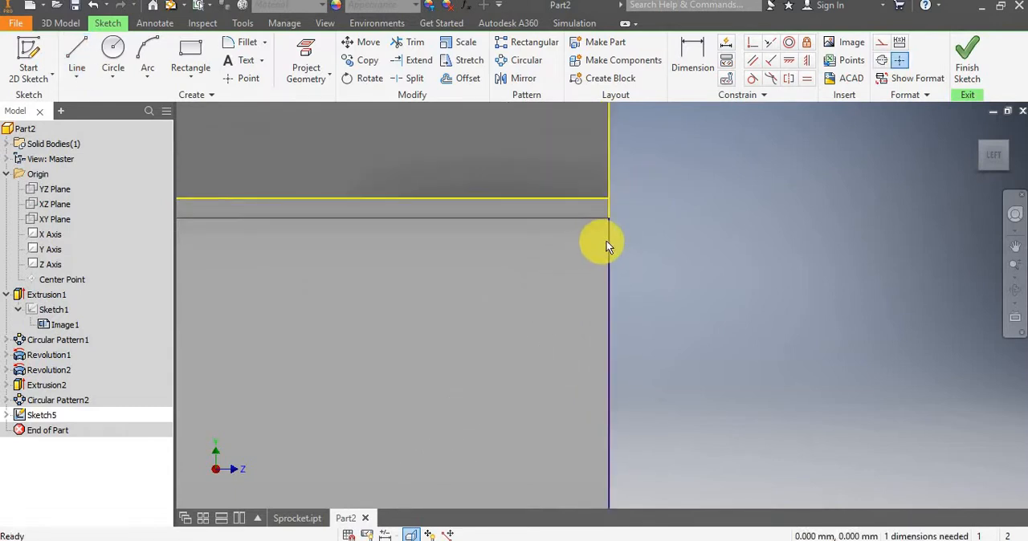
pyautogui.click(660, 193)
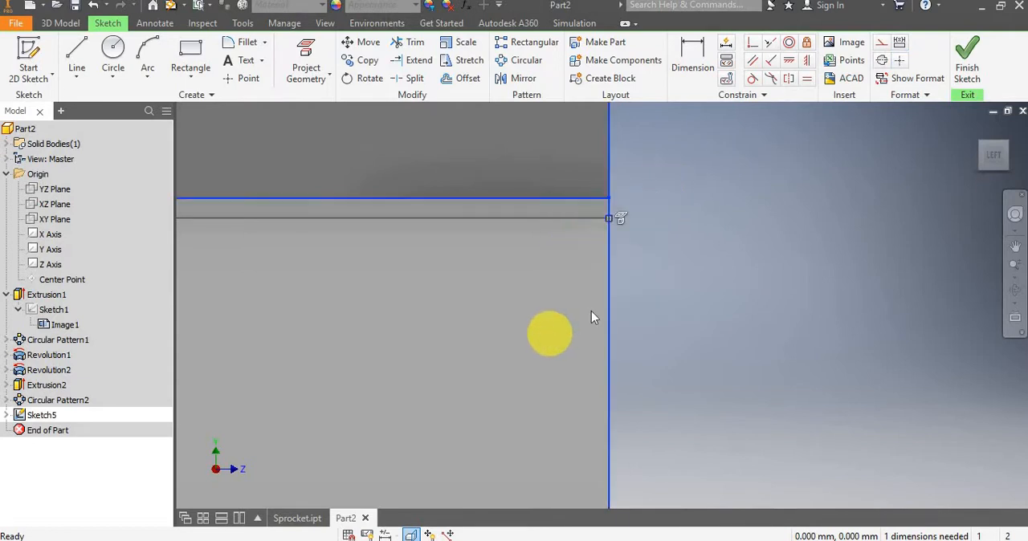
pyautogui.scroll(5, 654, 284)
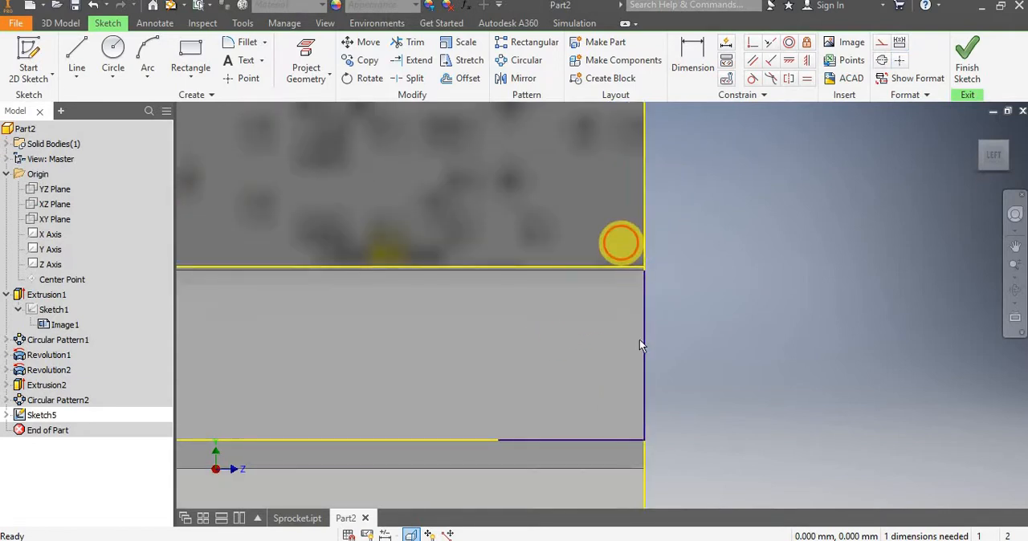
pyautogui.moveTo(686, 445); pyautogui.dragTo(684, 456)
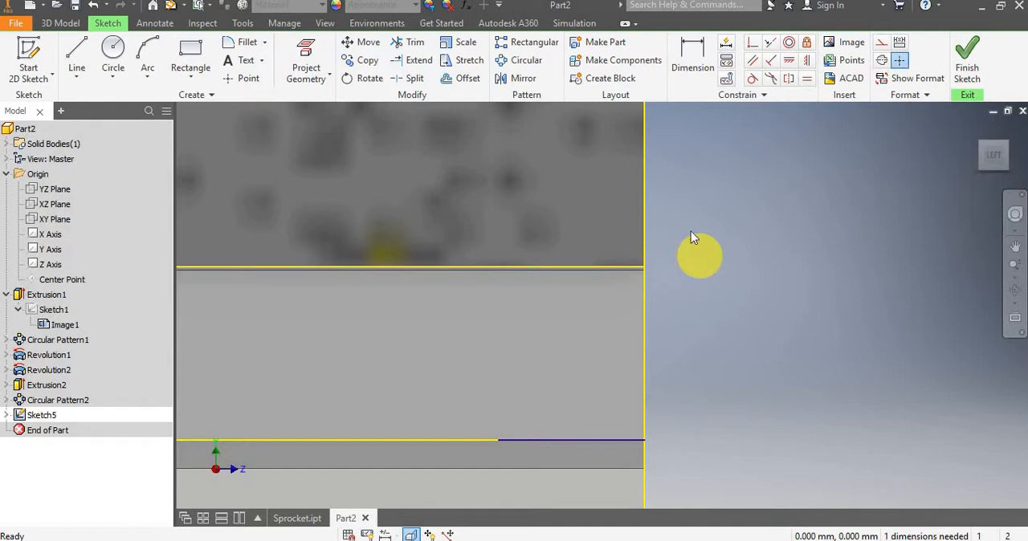
# Redraw the vertical line, about 1.69 mm long, from the tooth's lower outer corner to the projected upper corner.
pyautogui.click(74, 51)
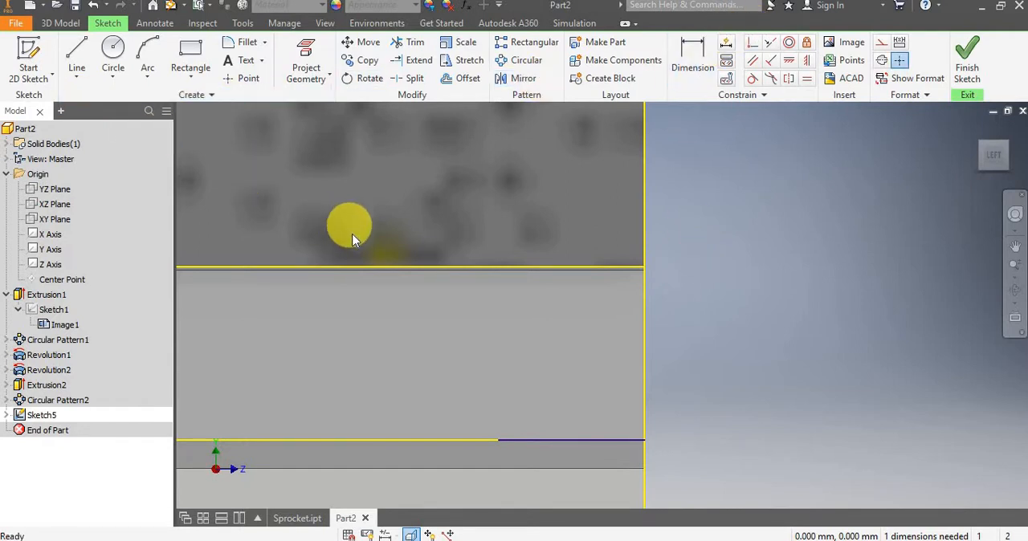
pyautogui.click(642, 438)
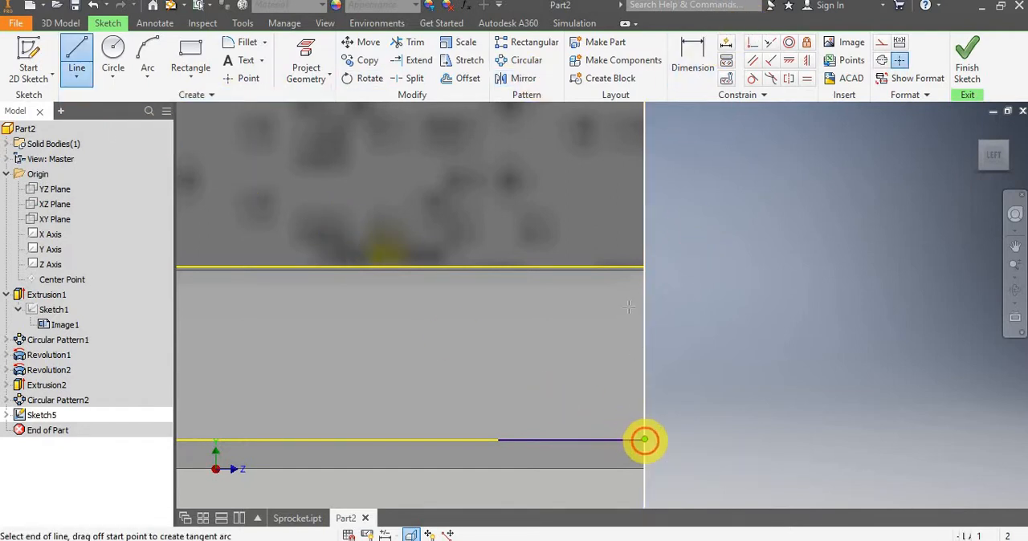
pyautogui.scroll(-3, 652, 275)
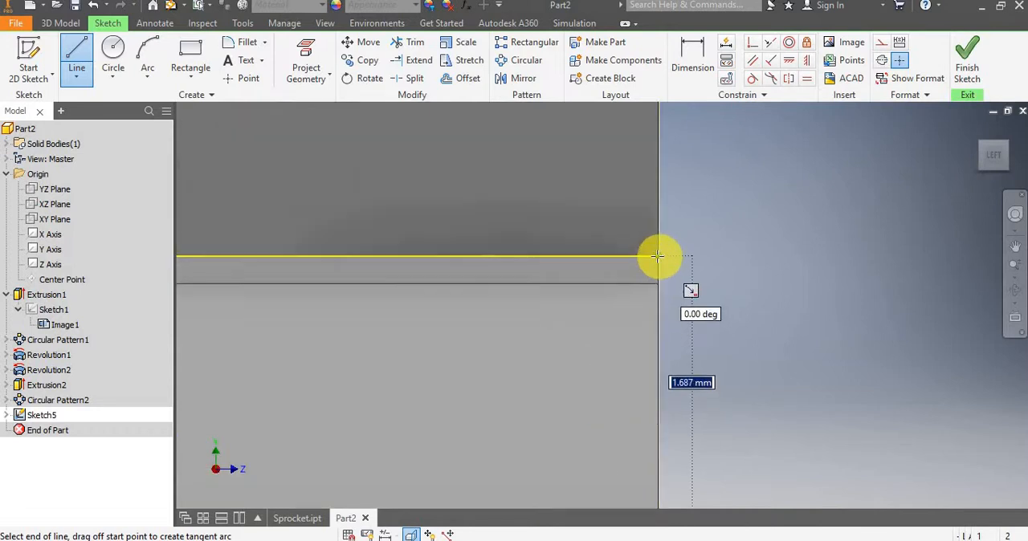
pyautogui.click(657, 256)
pyautogui.press('Escape')
pyautogui.scroll(2, 697, 251)
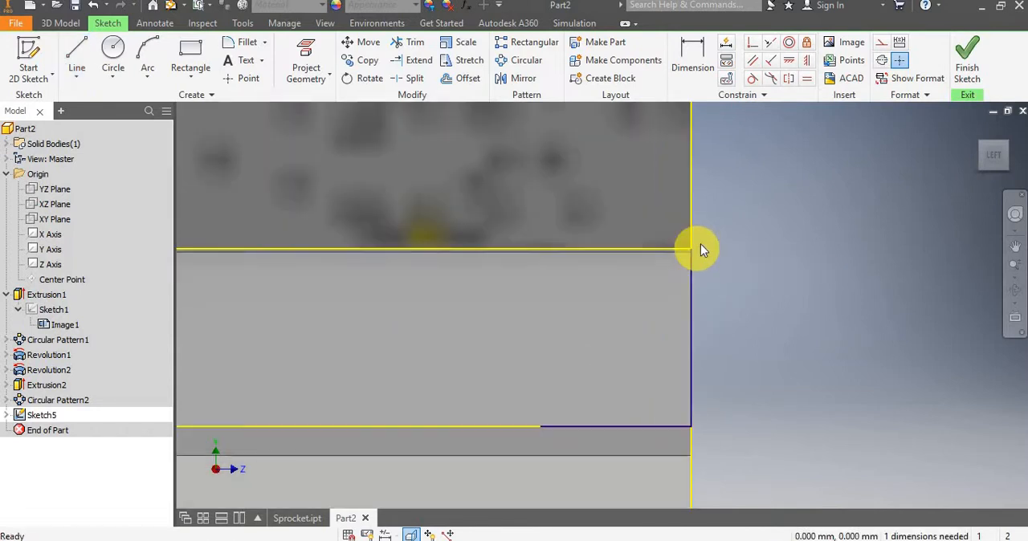
# Close the triangle with a diagonal line from the projected upper corner to the inner end of the short horizontal line.
pyautogui.click(76, 50)
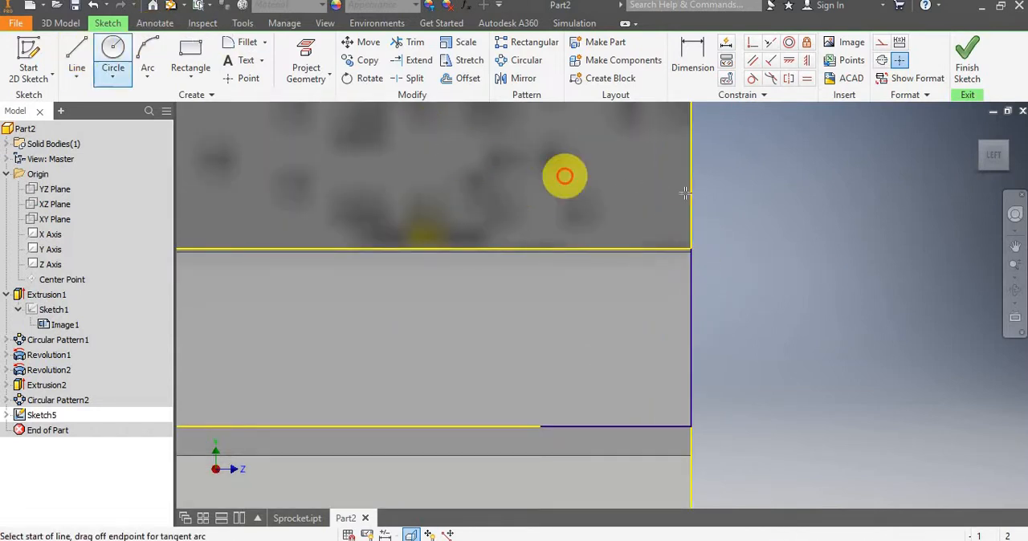
pyautogui.scroll(-3, 682, 181)
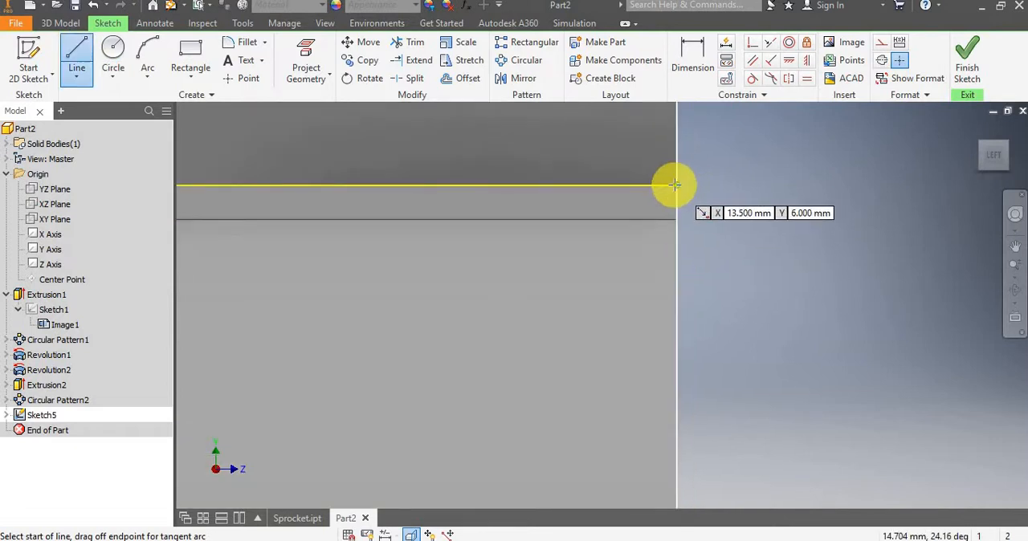
pyautogui.click(660, 207)
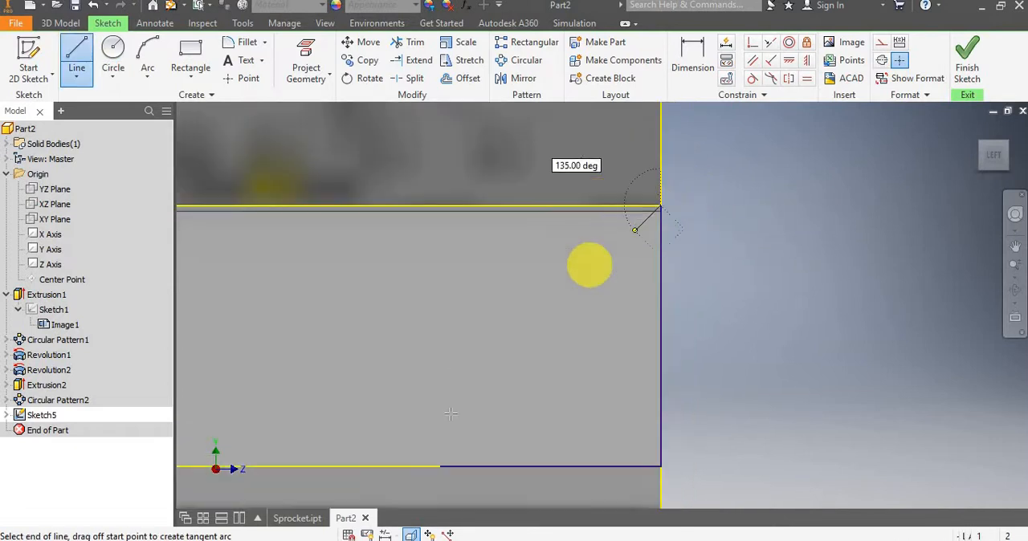
pyautogui.click(440, 466)
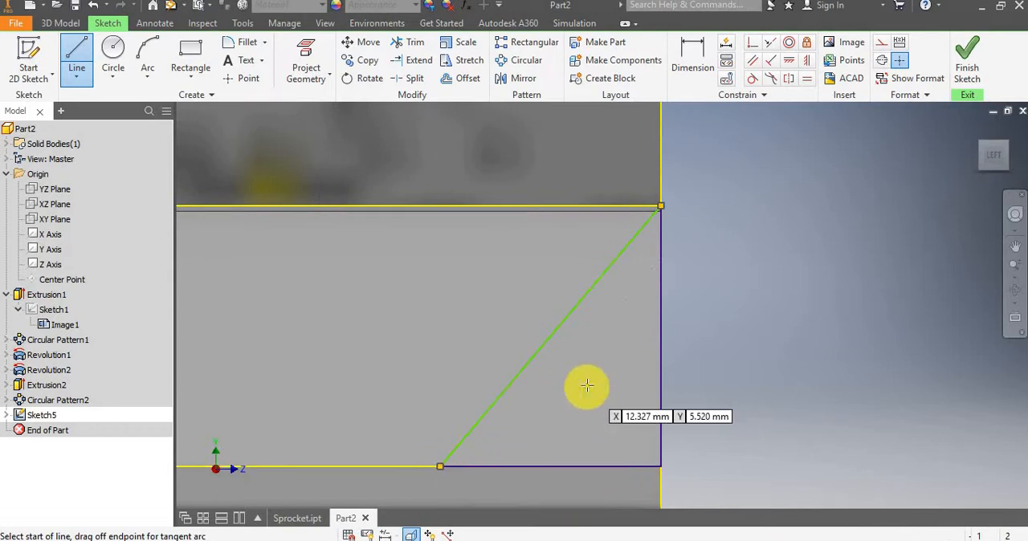
pyautogui.press('Escape')
pyautogui.scroll(3, 614, 365)
pyautogui.scroll(-3, 617, 351)
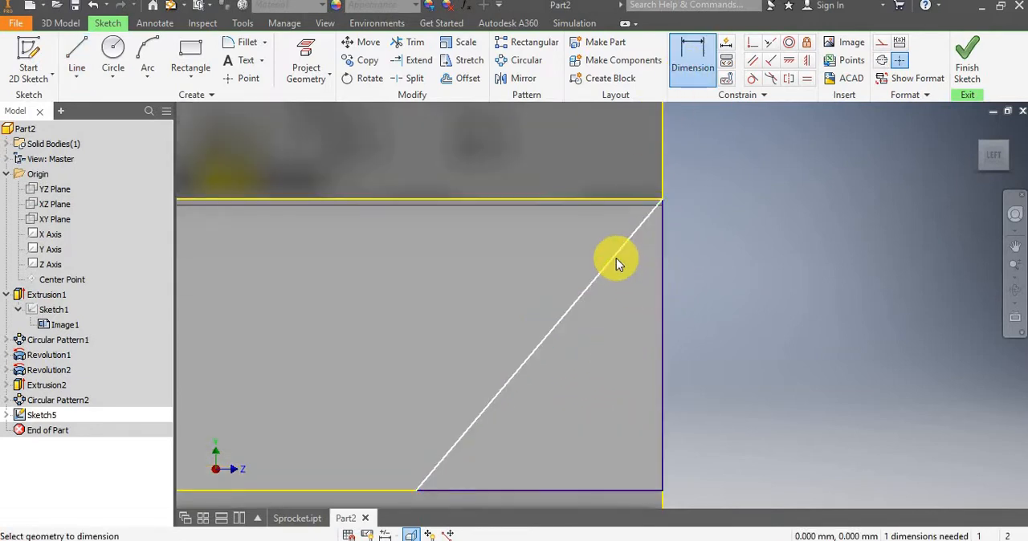
pyautogui.click(662, 283)
pyautogui.click(659, 284)
pyautogui.click(660, 285)
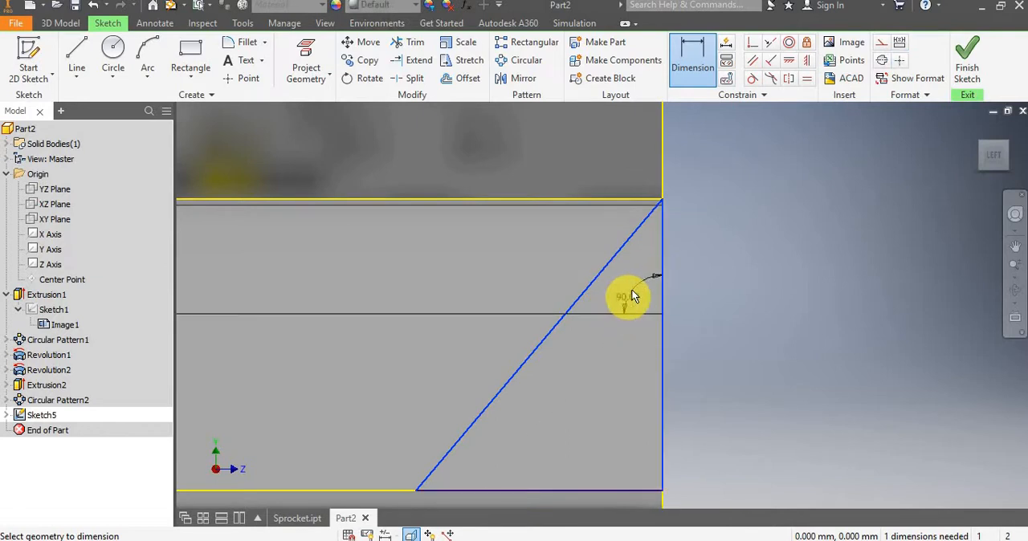
pyautogui.press('Escape')
pyautogui.press('Escape')
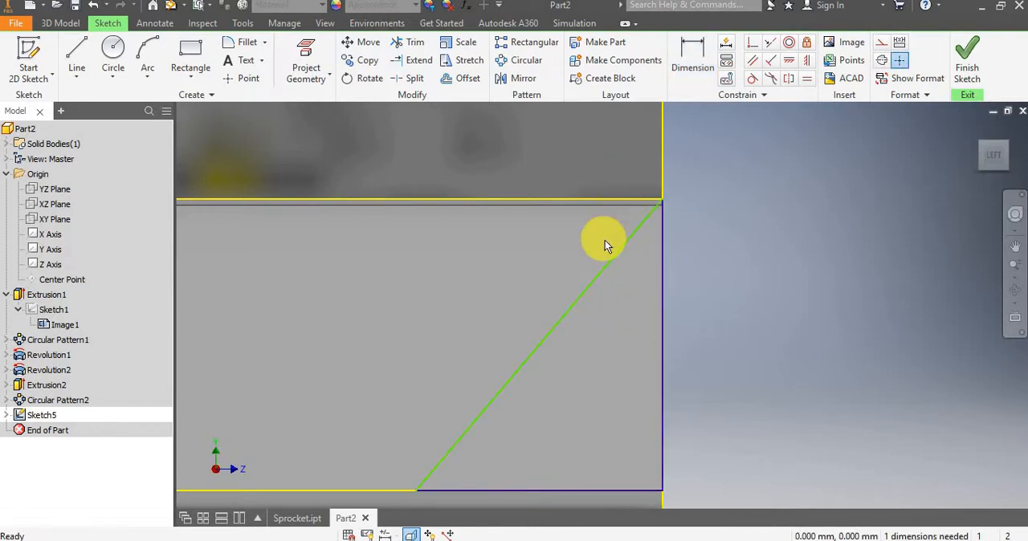
# Dimension the angle between the triangle's diagonal and vertical lines and set it to 25 degrees.
pyautogui.press('d')
pyautogui.click(660, 254)
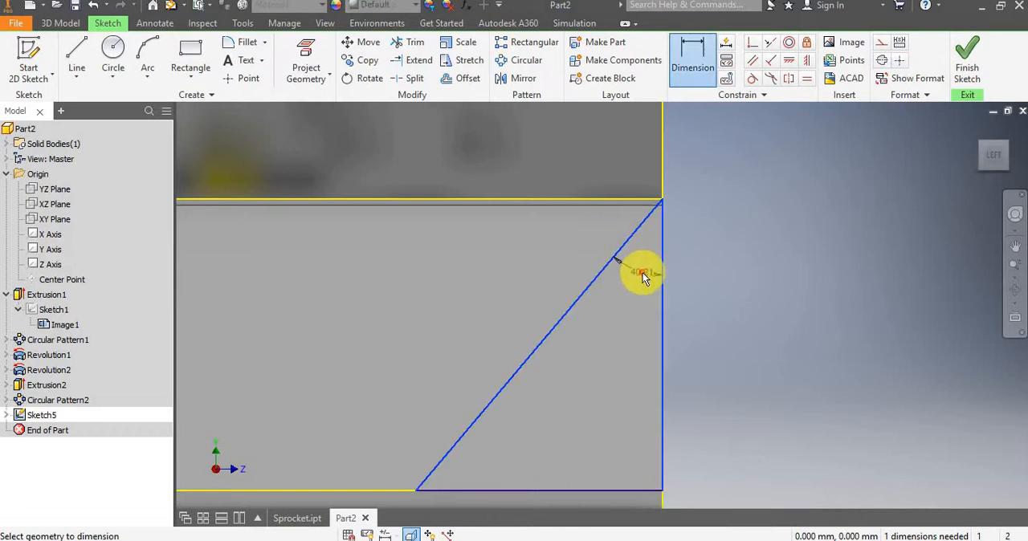
pyautogui.write('28')
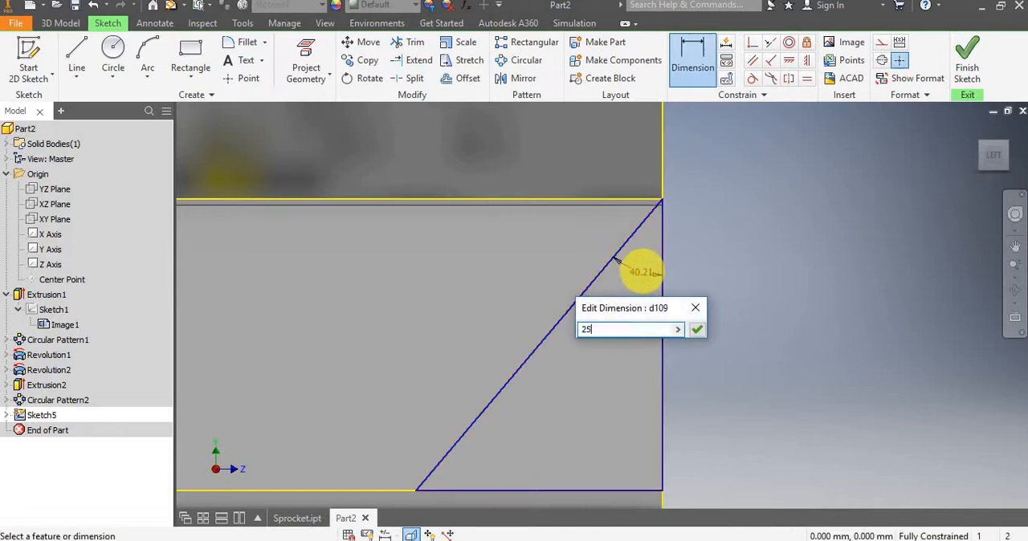
pyautogui.press('Return')
pyautogui.scroll(5, 667, 320)
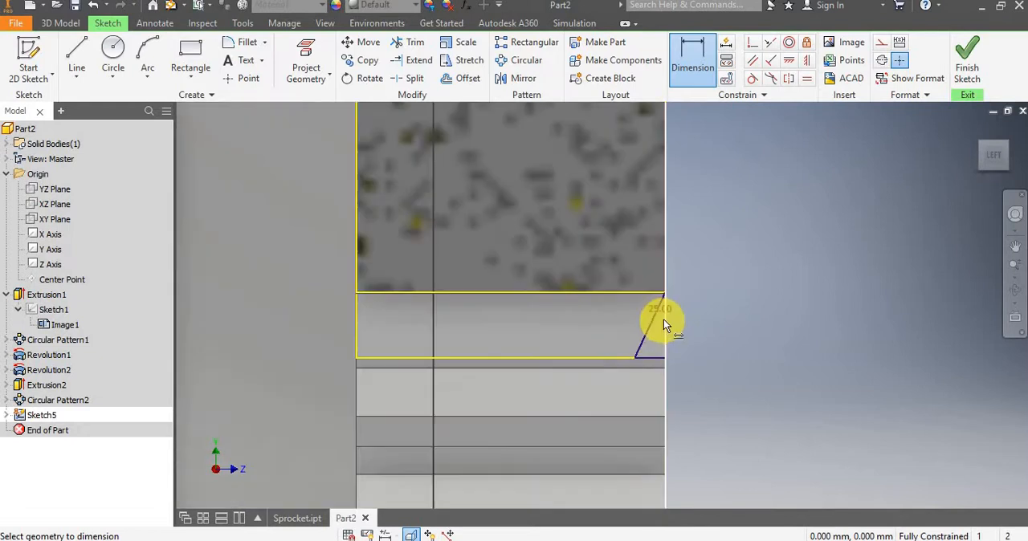
pyautogui.scroll(5, 626, 350)
pyautogui.moveTo(607, 357); pyautogui.dragTo(606, 297, button='middle')
pyautogui.scroll(-3, 606, 303)
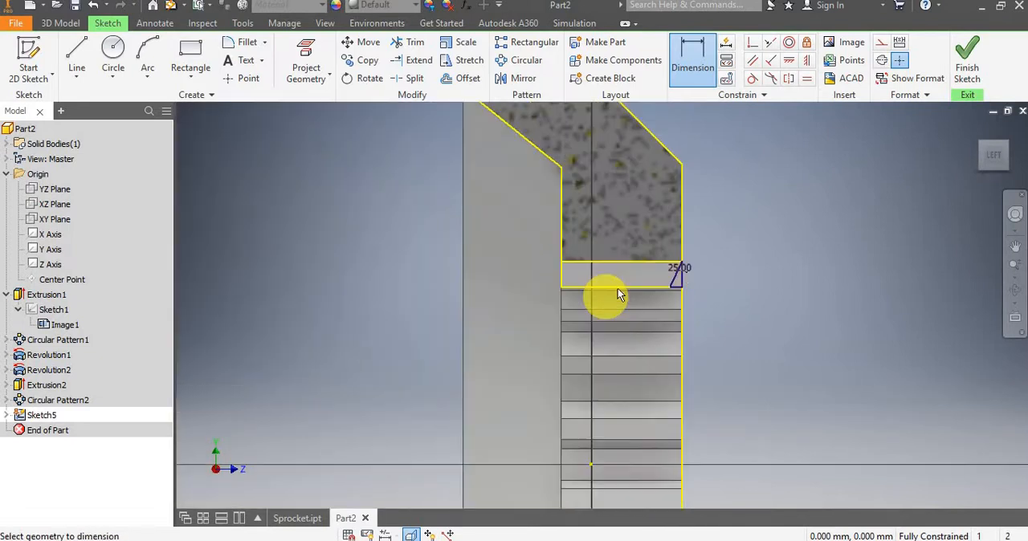
pyautogui.press('Escape')
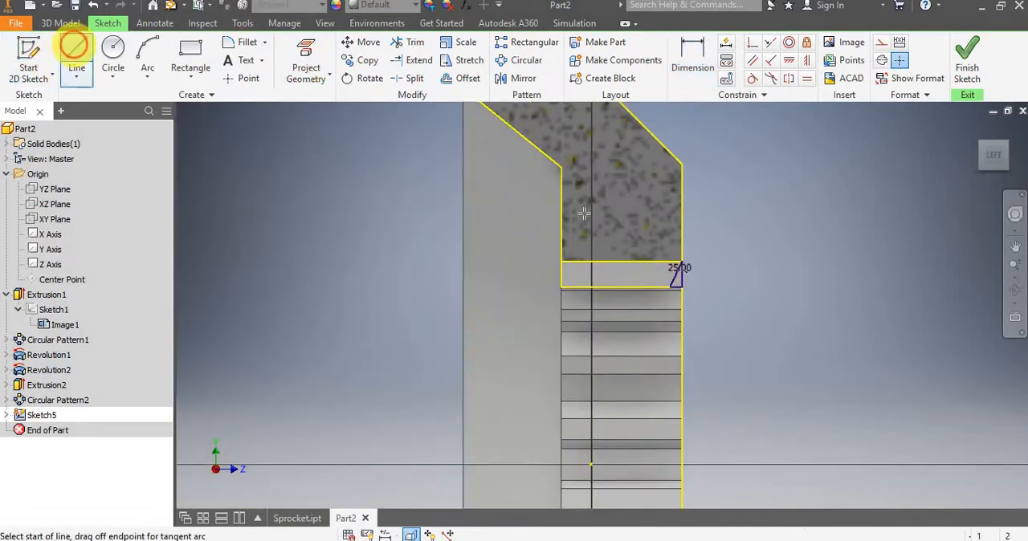
# Draw a 27 mm vertical construction line across the bore, joining the midpoints of the upper and lower cut sections' inner edges.
pyautogui.scroll(3, 611, 221)
pyautogui.scroll(-4, 626, 225)
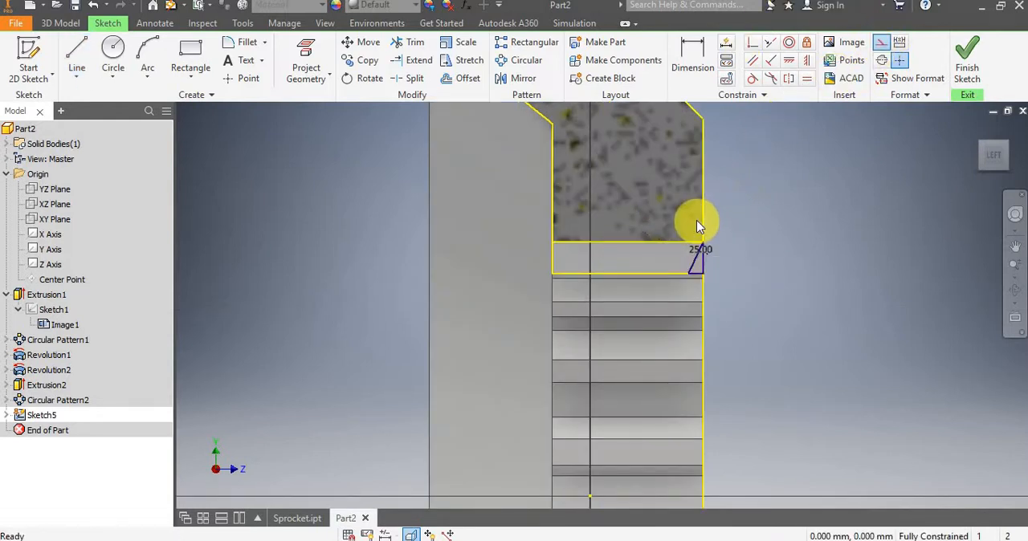
pyautogui.press('l')
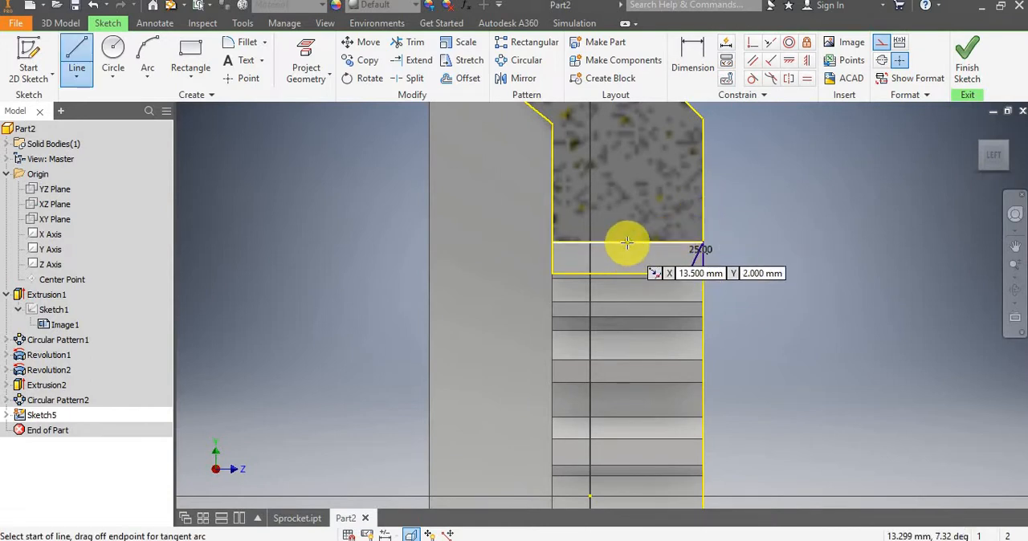
pyautogui.click(626, 243)
pyautogui.scroll(4, 625, 243)
pyautogui.scroll(-6, 635, 314)
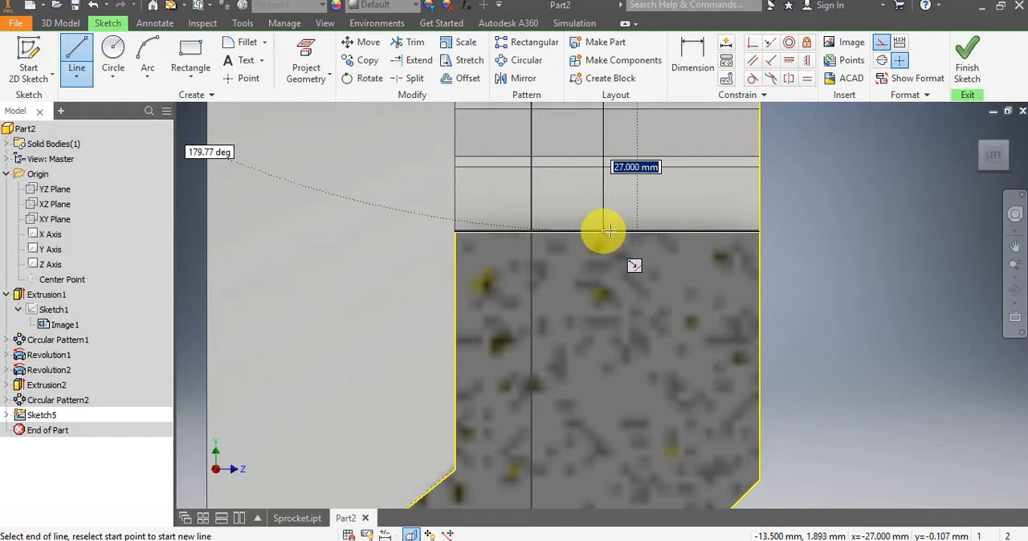
pyautogui.click(608, 231)
pyautogui.scroll(5, 638, 224)
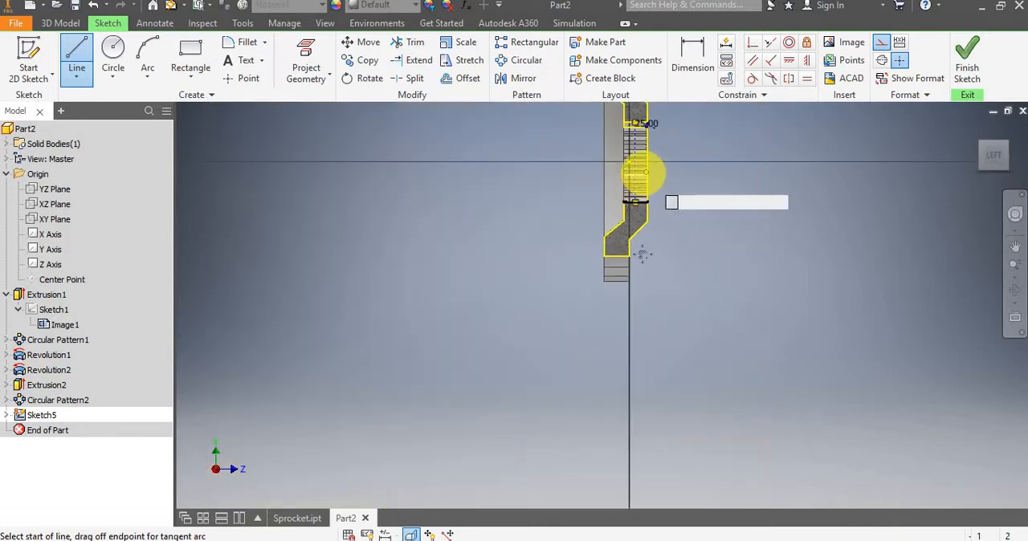
pyautogui.scroll(-8, 638, 193)
pyautogui.press('Escape')
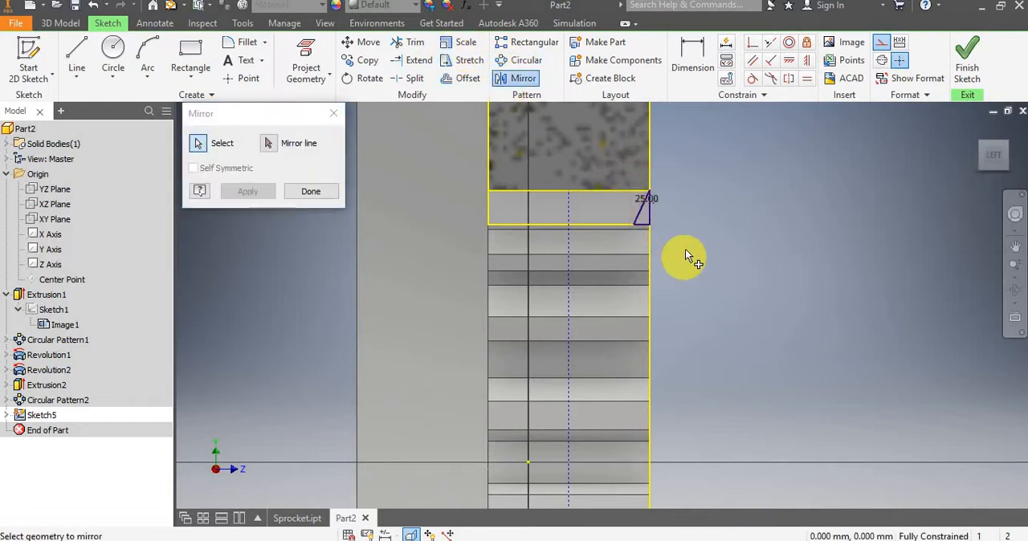
# Mirror the 25-degree triangle across the dashed vertical construction line and finish the sketch.
pyautogui.moveTo(613, 170); pyautogui.dragTo(685, 255)
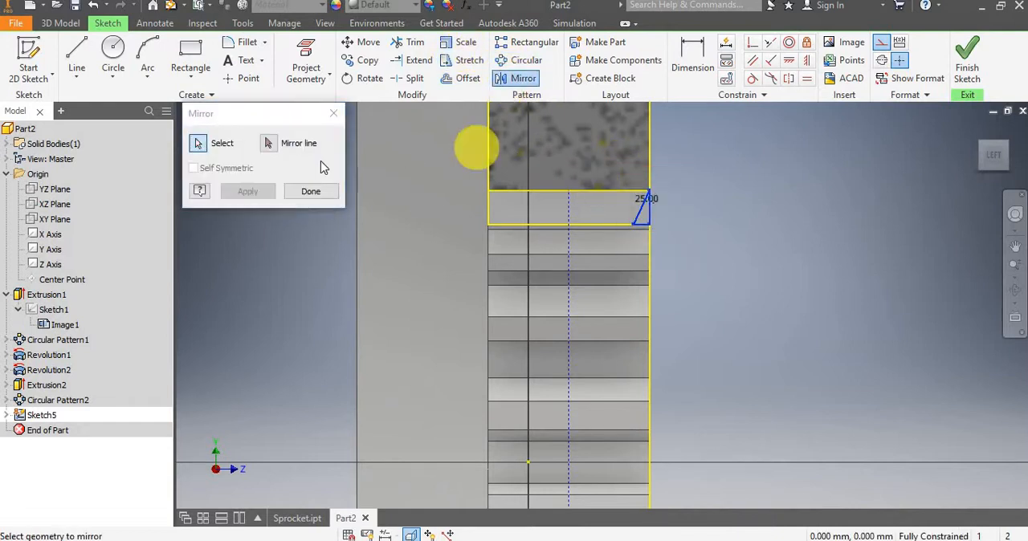
pyautogui.click(567, 211)
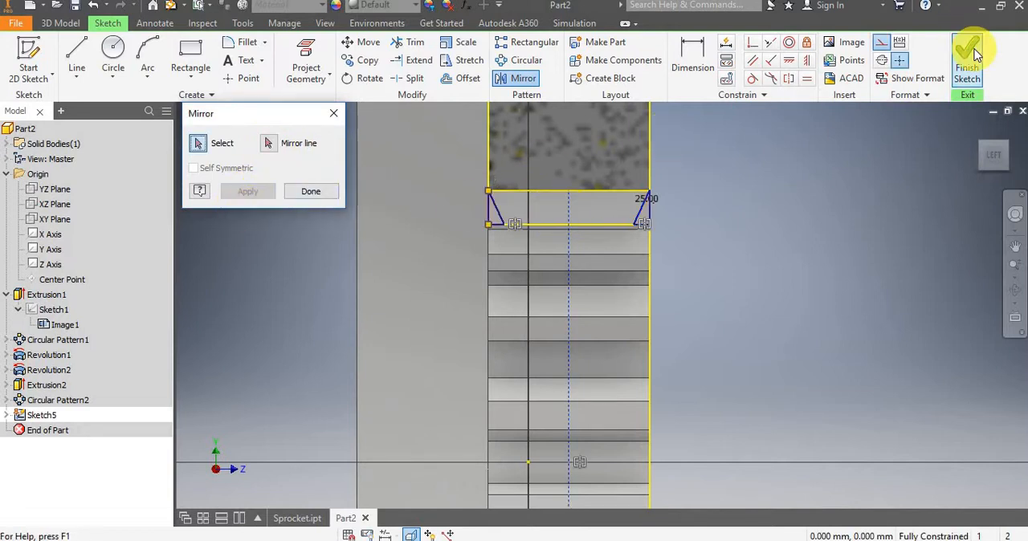
pyautogui.click(421, 221)
pyautogui.click(311, 191)
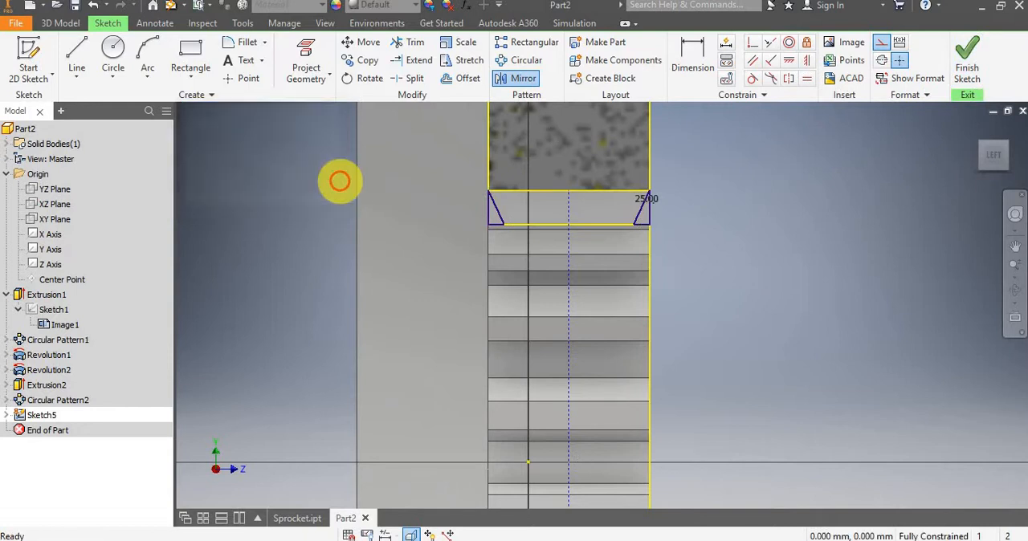
pyautogui.click(691, 60)
pyautogui.scroll(5, 503, 214)
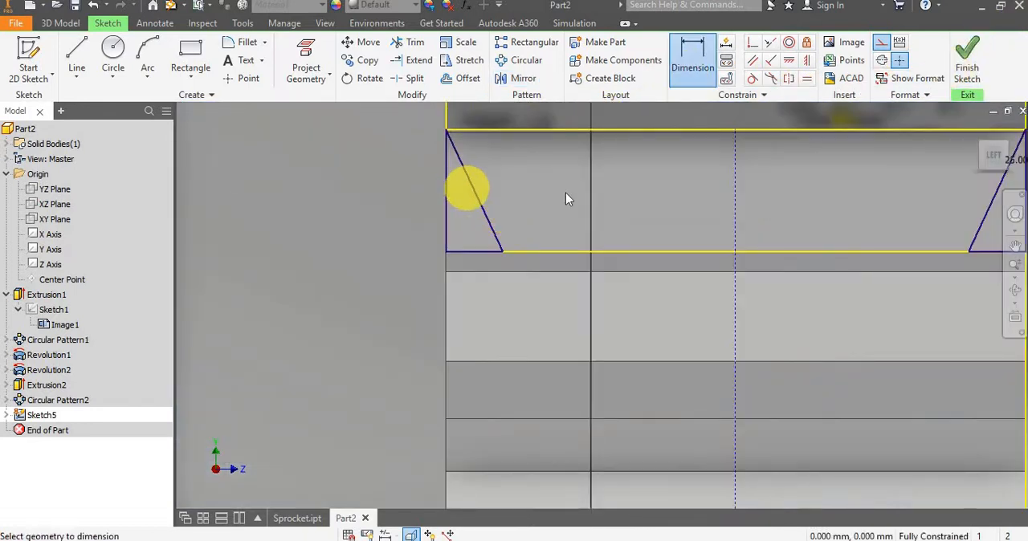
pyautogui.scroll(-4, 565, 193)
pyautogui.click(964, 64)
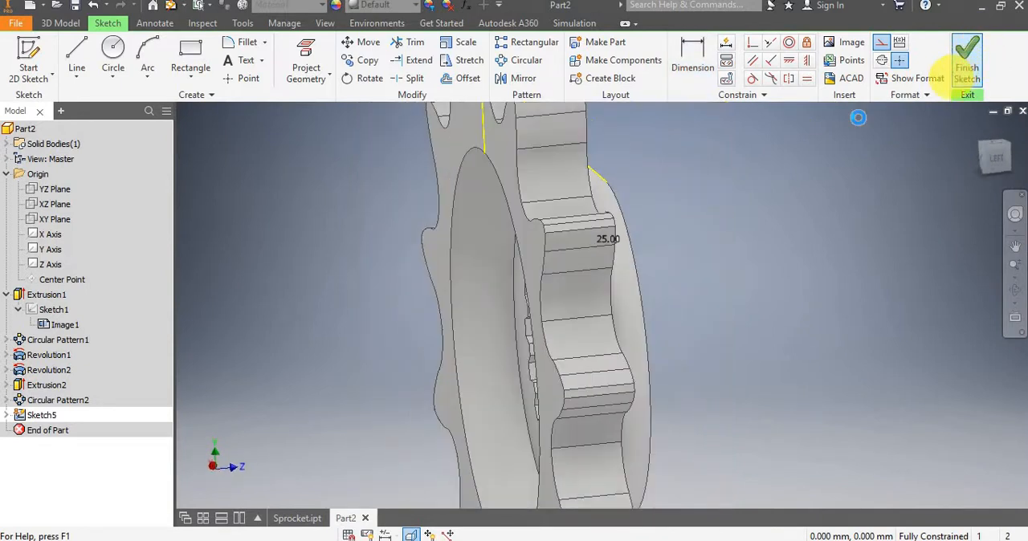
# Start a Revolve and select both triangular profiles at the ends of the splined bore.
pyautogui.moveTo(800, 259)
pyautogui.keyDown('shift'); pyautogui.mouseDown(button='middle')
pyautogui.moveTo(711, 230)
pyautogui.moveTo(681, 236)
pyautogui.moveTo(682, 259)
pyautogui.moveTo(693, 264)
pyautogui.mouseUp(button='middle'); pyautogui.keyUp('shift')
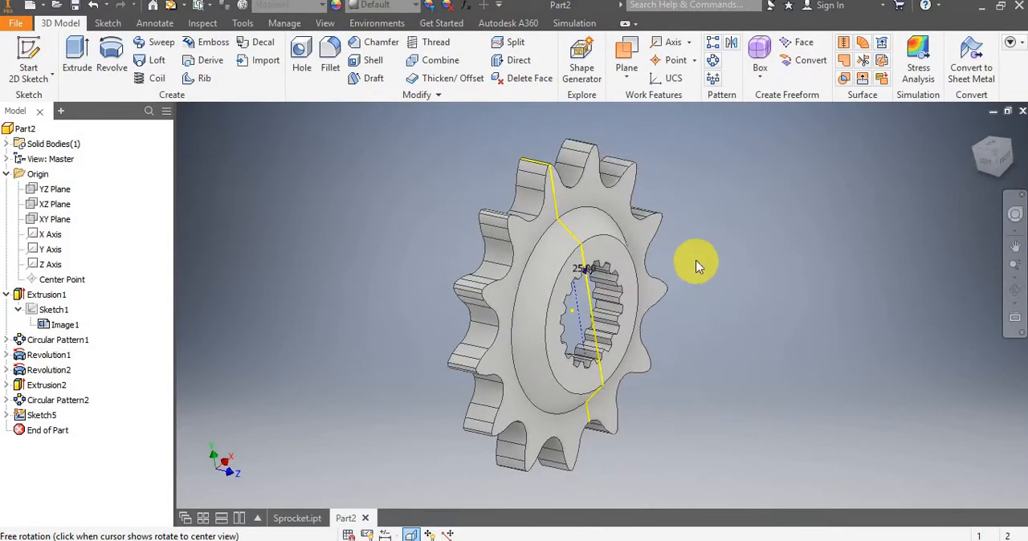
pyautogui.click(112, 53)
pyautogui.scroll(6, 572, 270)
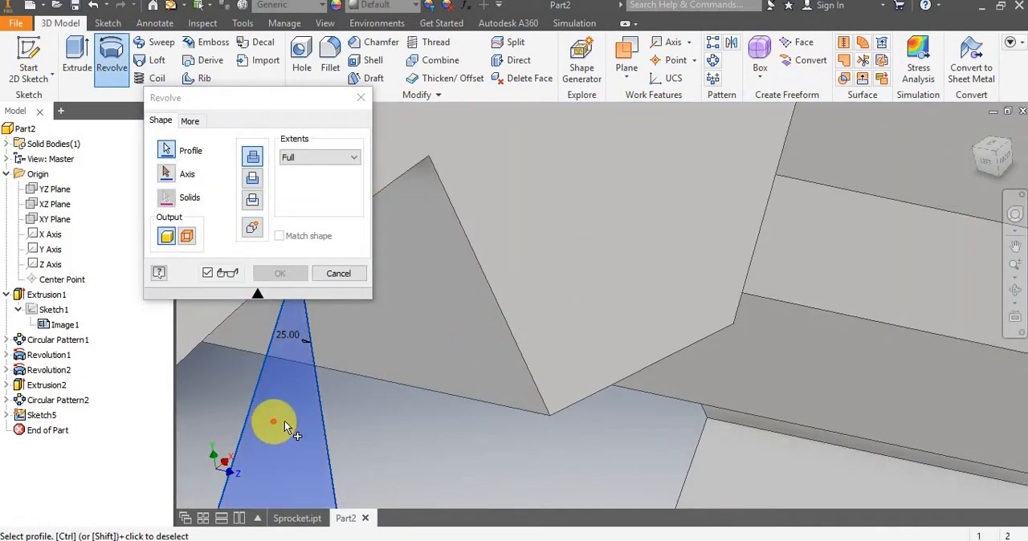
pyautogui.scroll(-5, 289, 423)
pyautogui.keyDown('shift'); pyautogui.moveTo(291, 423); pyautogui.dragTo(362, 404, button='middle'); pyautogui.keyUp('shift')
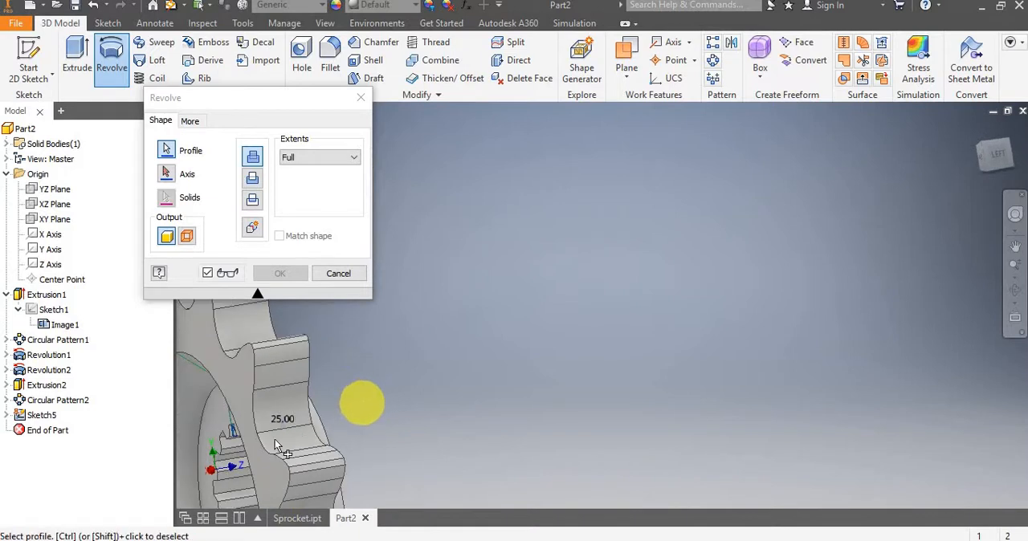
pyautogui.scroll(5, 275, 420)
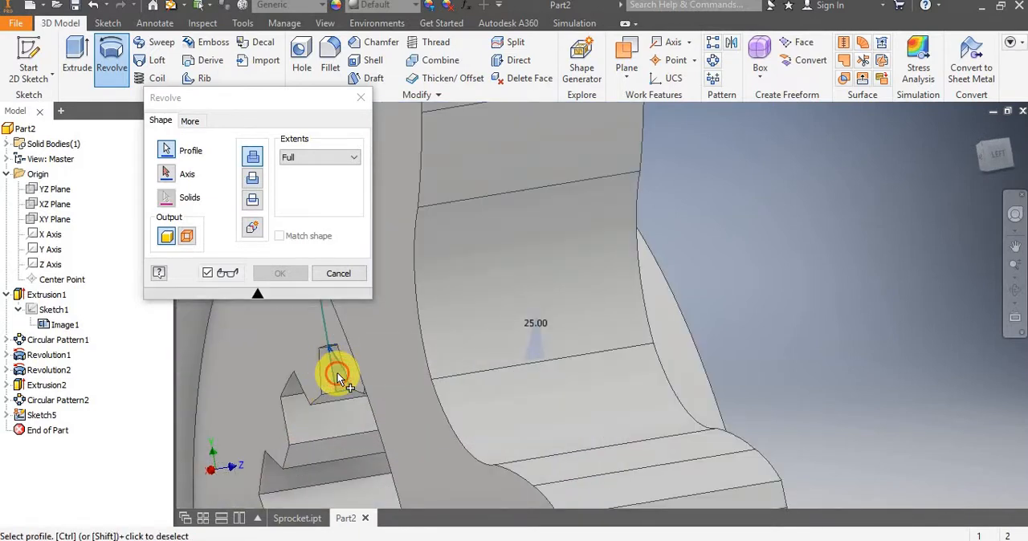
pyautogui.keyDown('shift'); pyautogui.moveTo(449, 341); pyautogui.dragTo(431, 329, button='middle'); pyautogui.keyUp('shift')
pyautogui.scroll(-3, 432, 328)
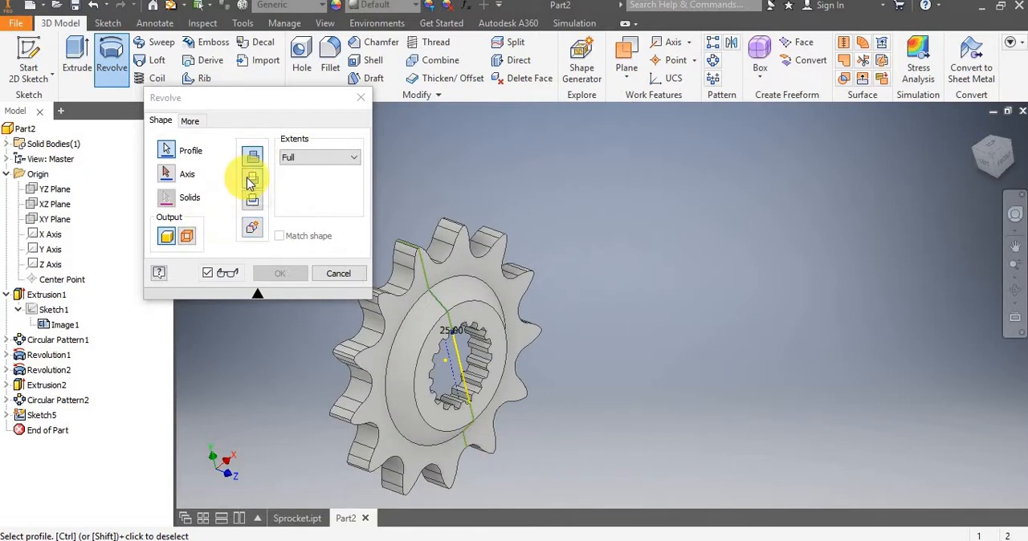
# Revolve the two triangles as a full cut around the Z Axis to chamfer both ends of the bore splines.
pyautogui.click(250, 182)
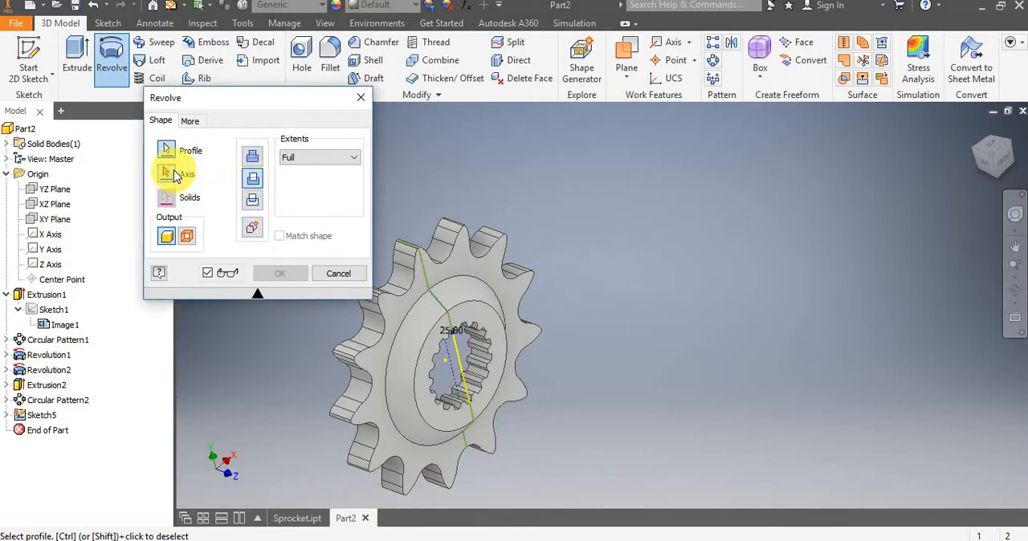
pyautogui.click(167, 173)
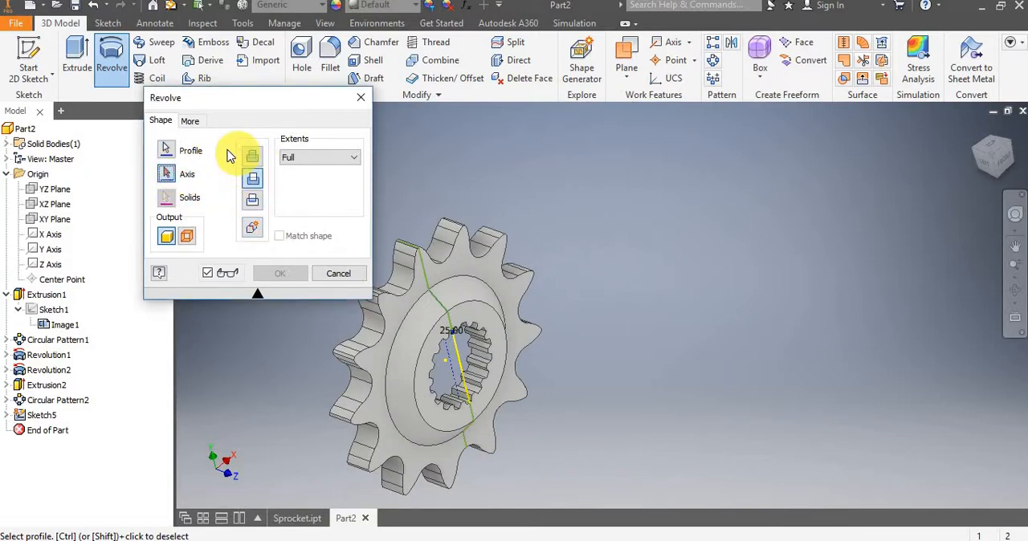
pyautogui.click(52, 265)
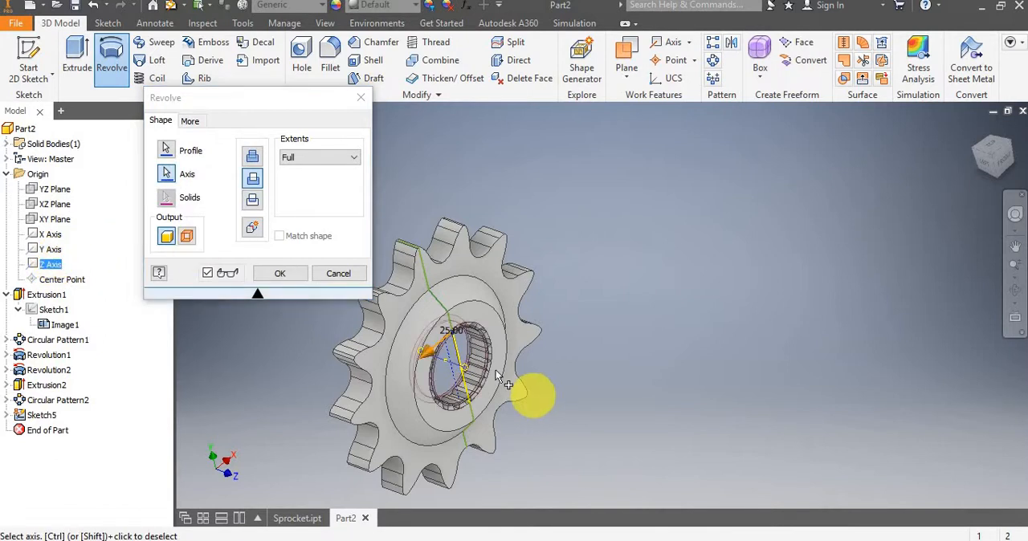
pyautogui.keyDown('shift'); pyautogui.moveTo(488, 342); pyautogui.dragTo(455, 333, button='middle'); pyautogui.keyUp('shift')
pyautogui.scroll(4, 464, 336)
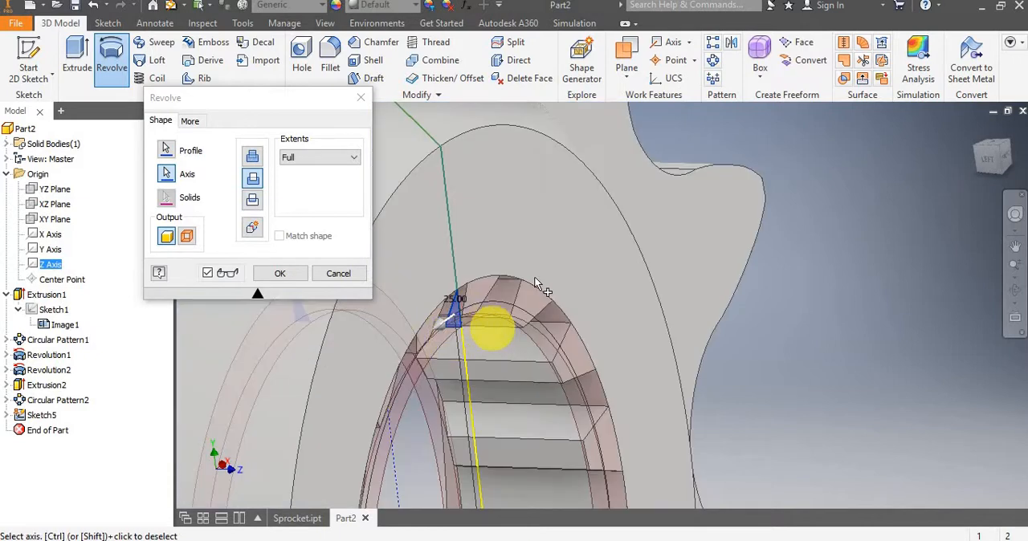
pyautogui.click(267, 277)
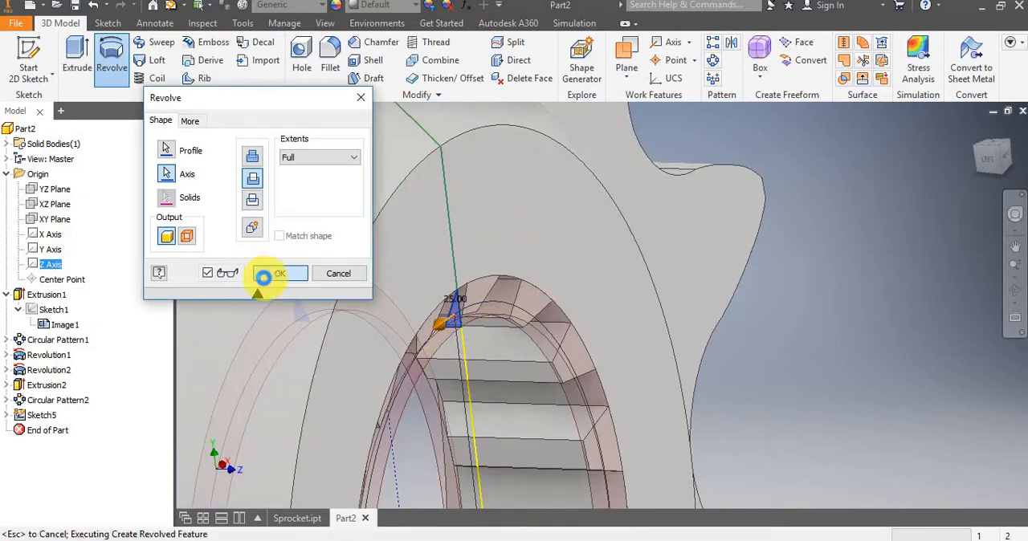
# Examine the chamfered spline ends inside the bore and the sprocket from different angles.
pyautogui.scroll(-5, 310, 281)
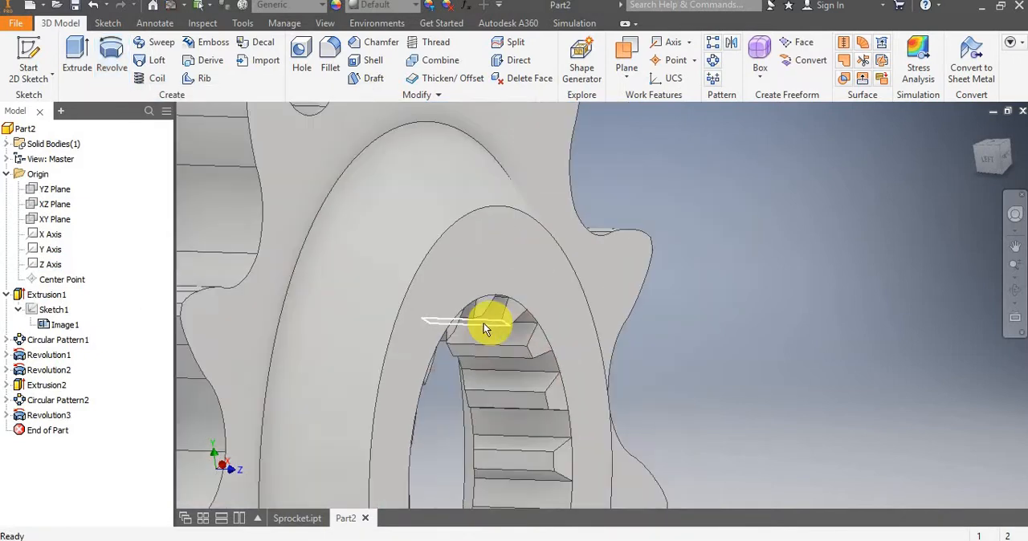
pyautogui.keyDown('shift'); pyautogui.moveTo(484, 362); pyautogui.dragTo(549, 374, button='middle'); pyautogui.keyUp('shift')
pyautogui.scroll(5, 551, 374)
pyautogui.scroll(-4, 548, 301)
pyautogui.scroll(4, 553, 402)
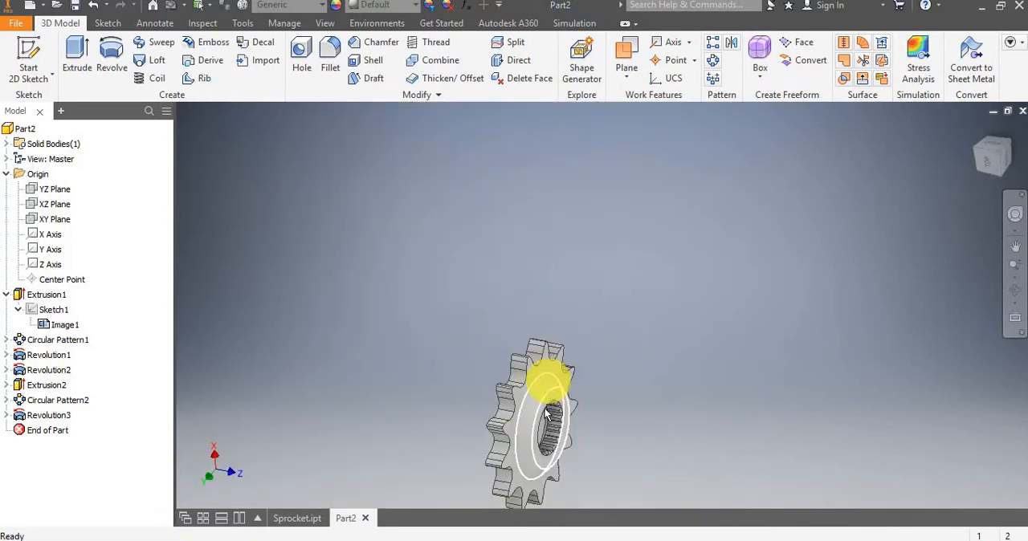
pyautogui.keyDown('shift'); pyautogui.moveTo(553, 408); pyautogui.dragTo(480, 452, button='middle'); pyautogui.keyUp('shift')
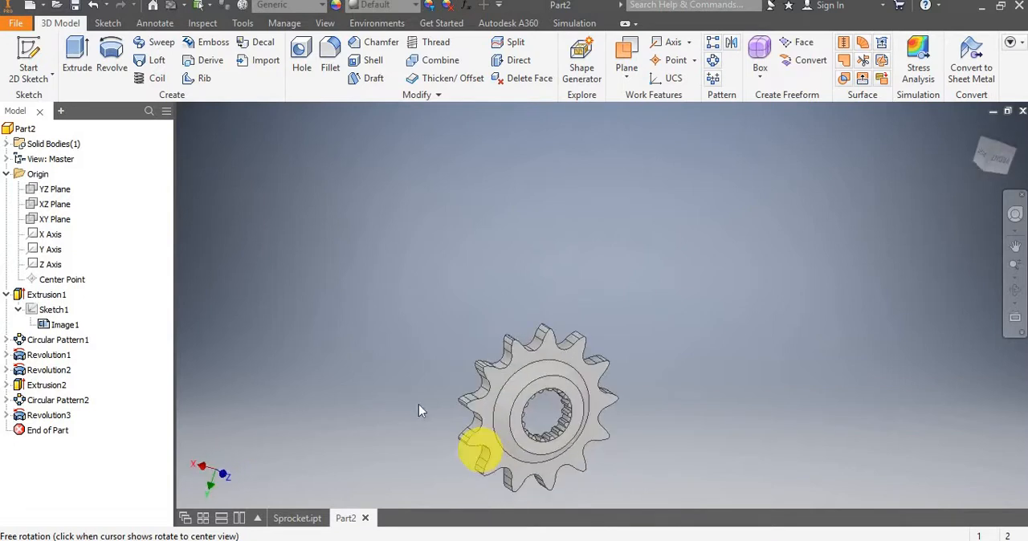
# Create a sketch on the YZ Plane and slice the graphics at the sketch plane.
pyautogui.click(56, 190)
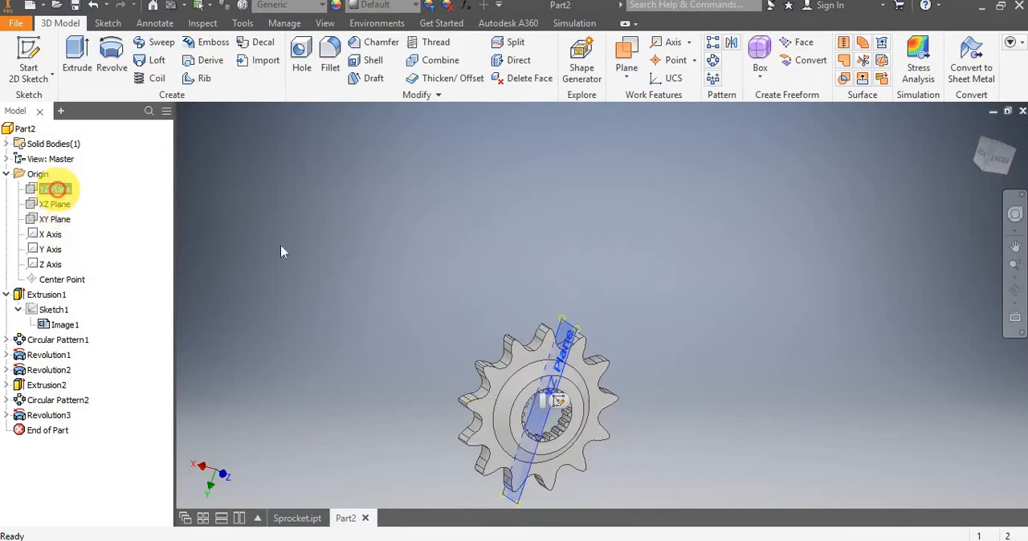
pyautogui.keyDown('shift'); pyautogui.moveTo(514, 211); pyautogui.dragTo(583, 338, button='middle'); pyautogui.keyUp('shift')
pyautogui.scroll(4, 569, 379)
pyautogui.scroll(-10, 579, 310)
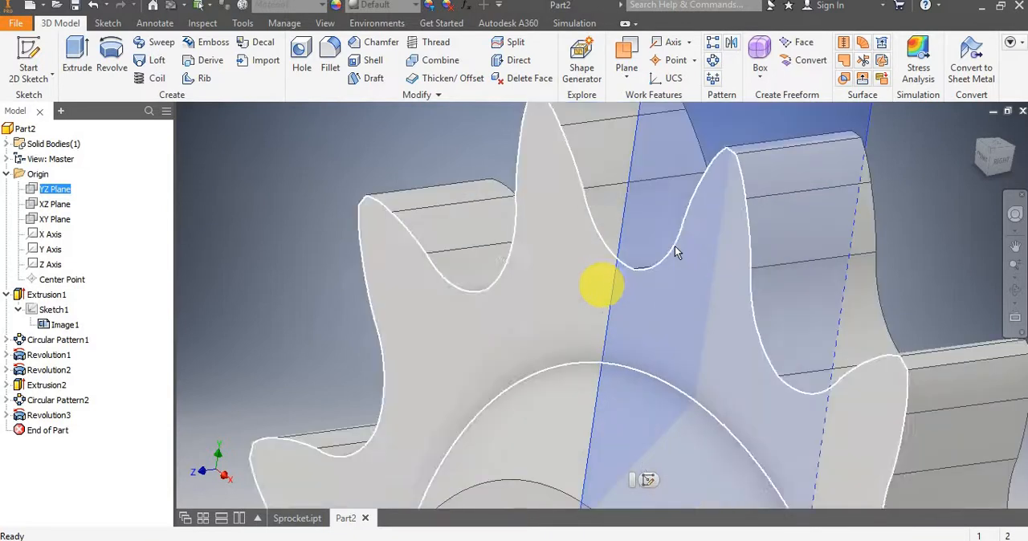
pyautogui.scroll(8, 675, 209)
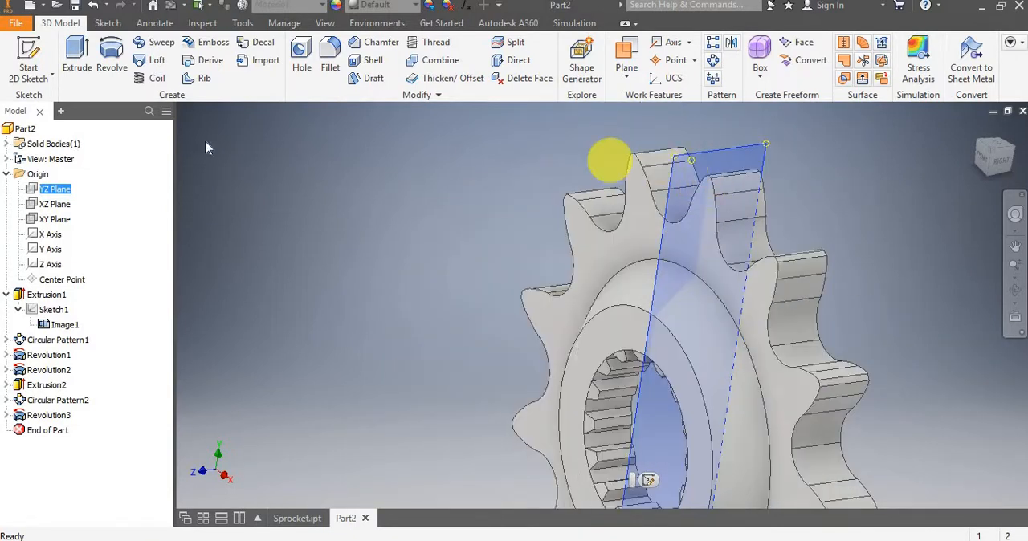
pyautogui.click(40, 48)
pyautogui.click(64, 202)
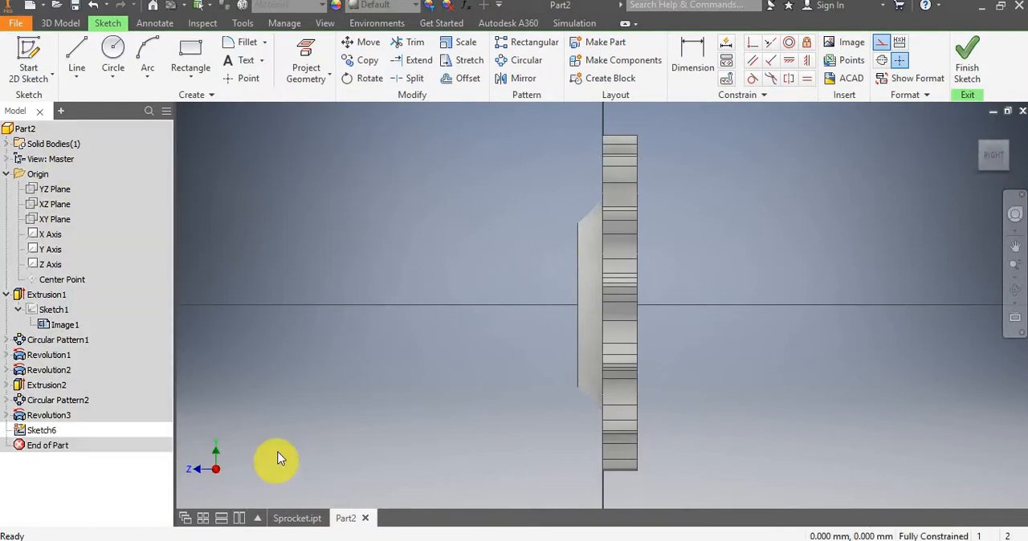
pyautogui.click(411, 534)
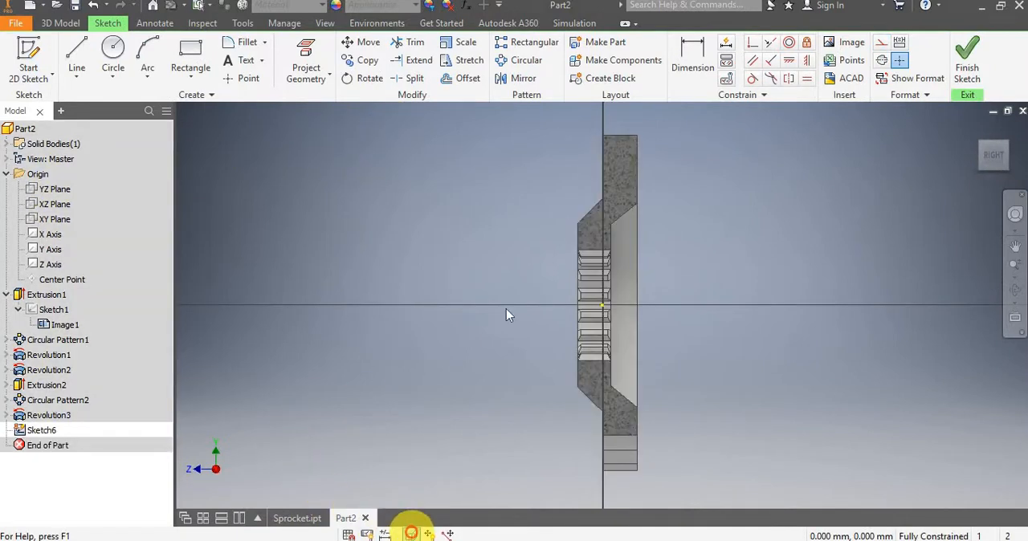
# Project the cut edges of the sliced sprocket section into the sketch.
pyautogui.moveTo(682, 138); pyautogui.dragTo(615, 195, button='middle')
pyautogui.scroll(3, 615, 195)
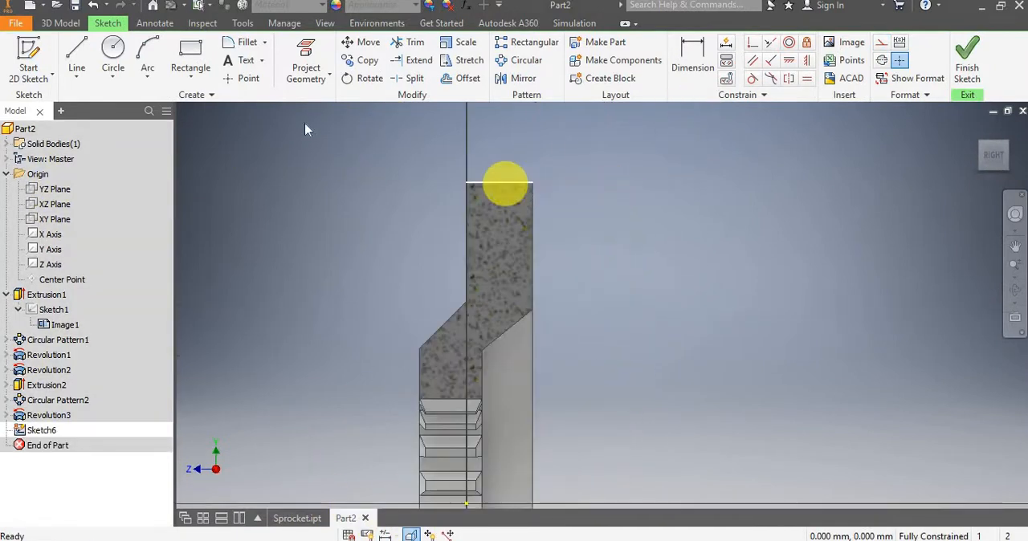
pyautogui.click(324, 80)
pyautogui.click(330, 127)
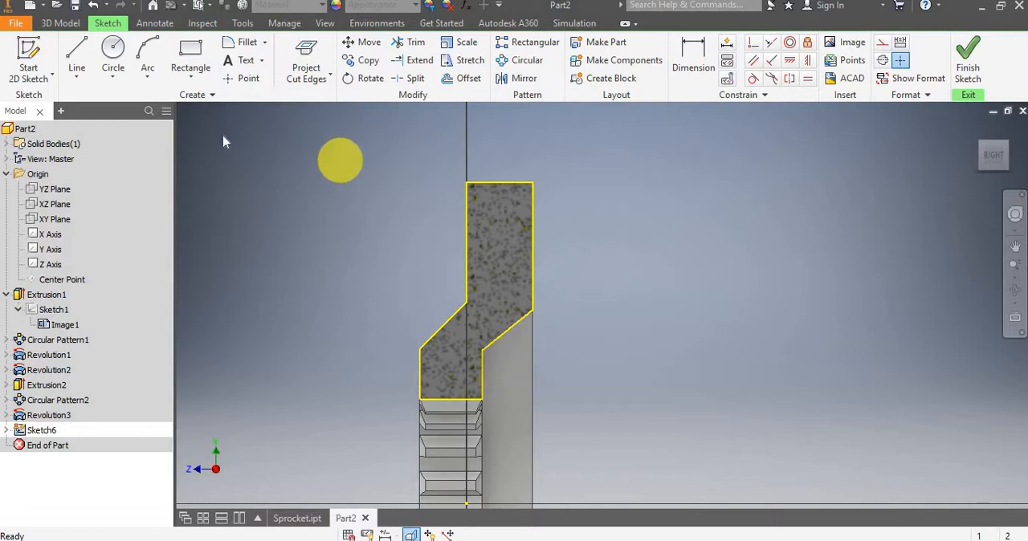
# Project the two transverse edges on the upper tooth's flank into the sketch and restore the straight-on view of the section.
pyautogui.click(312, 87)
pyautogui.click(328, 98)
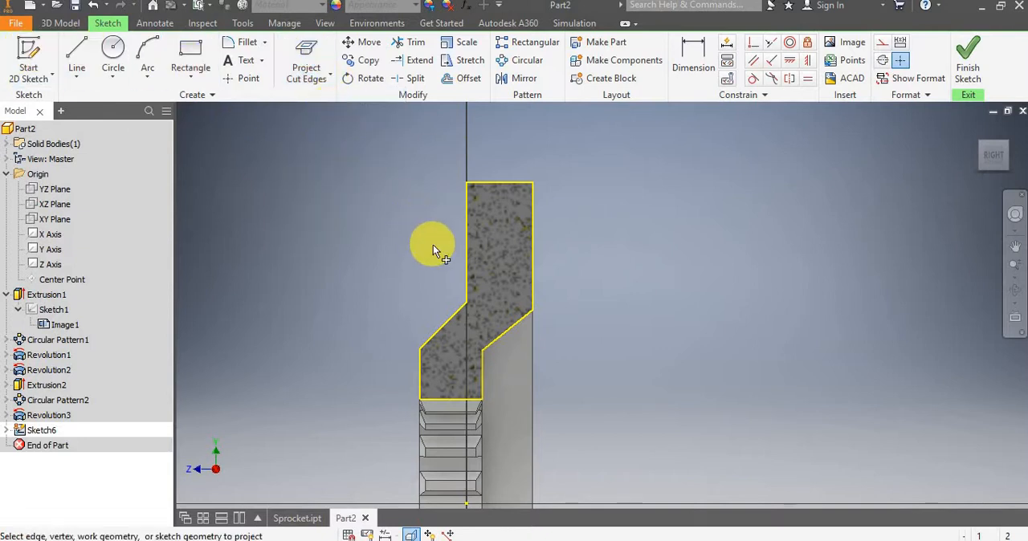
pyautogui.keyDown('shift'); pyautogui.moveTo(433, 245); pyautogui.dragTo(583, 253, button='middle'); pyautogui.keyUp('shift')
pyautogui.scroll(2, 466, 184)
pyautogui.press('p')
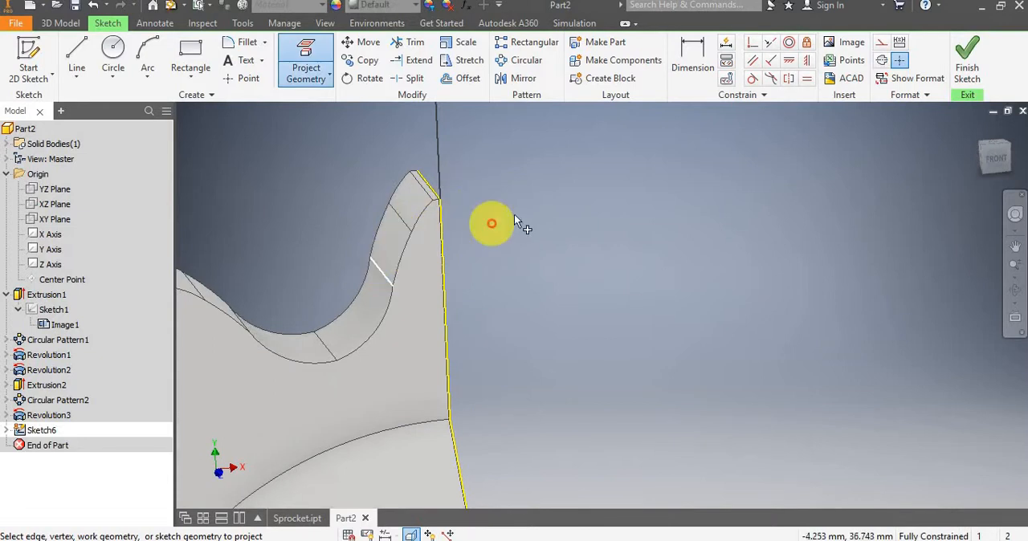
pyautogui.keyDown('shift'); pyautogui.moveTo(514, 214); pyautogui.dragTo(395, 204, button='middle'); pyautogui.keyUp('shift')
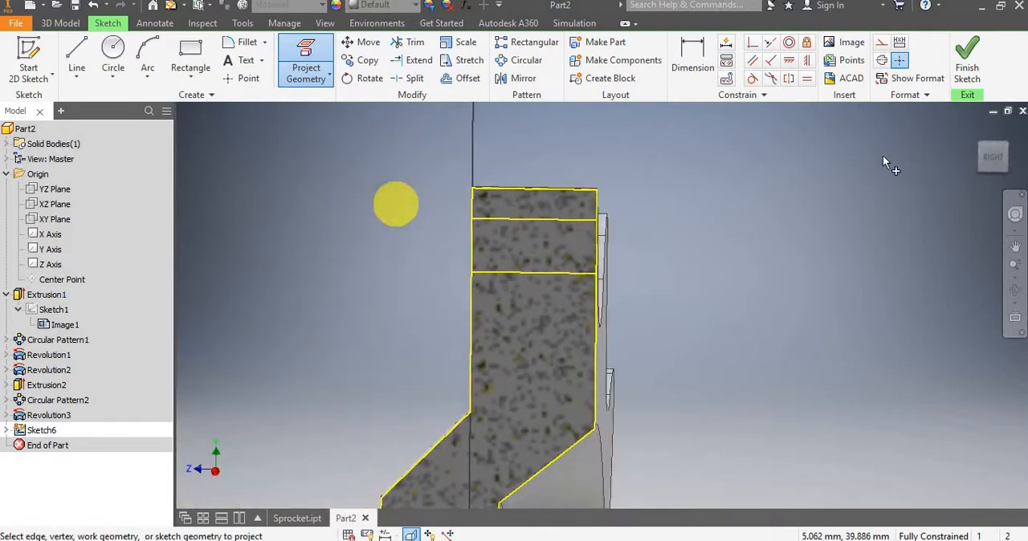
pyautogui.click(997, 161)
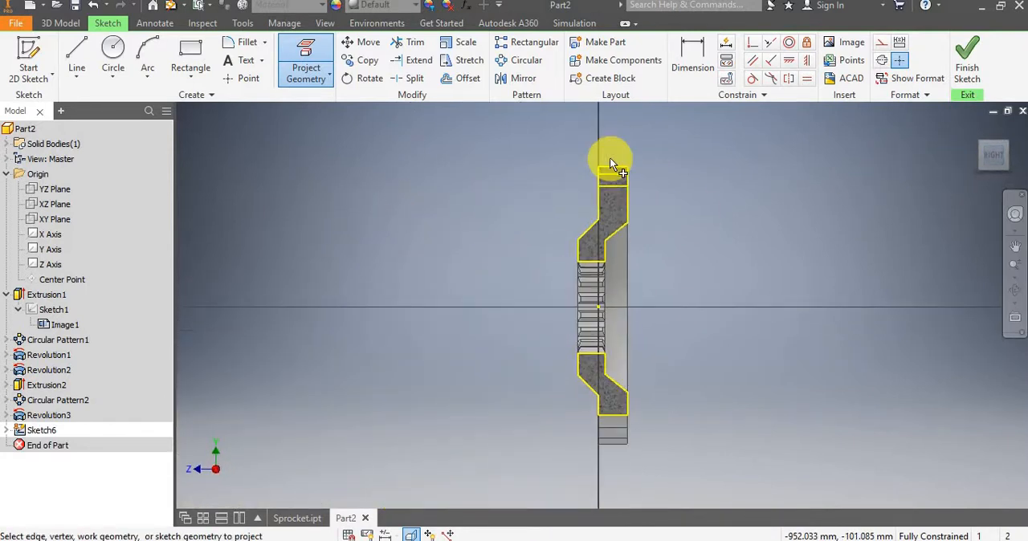
# Draw a three-point arc from the lower projected line's hub-side end to the tooth tip edge, about 2 mm in from the hub-side face.
pyautogui.scroll(5, 609, 157)
pyautogui.moveTo(523, 166); pyautogui.dragTo(480, 165, button='middle')
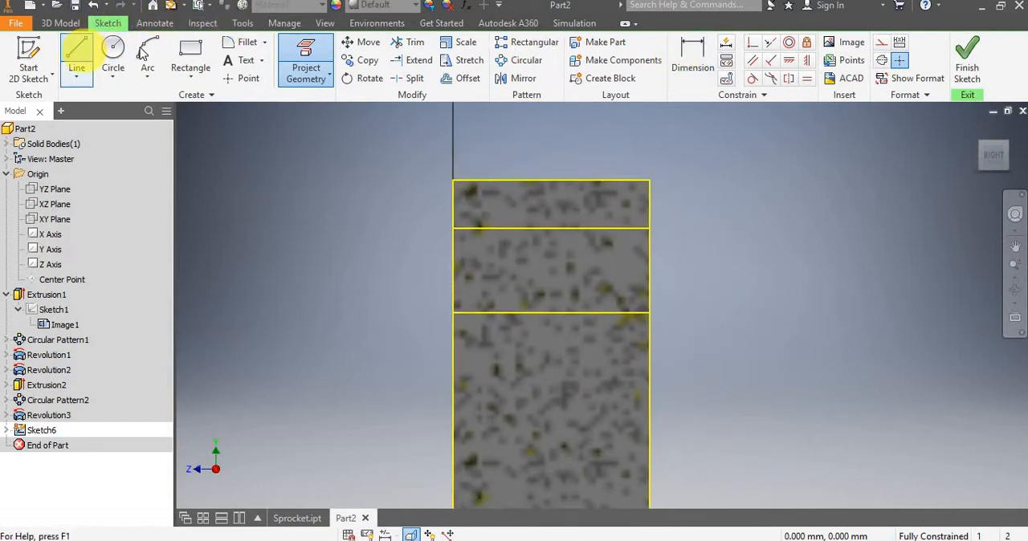
pyautogui.click(147, 57)
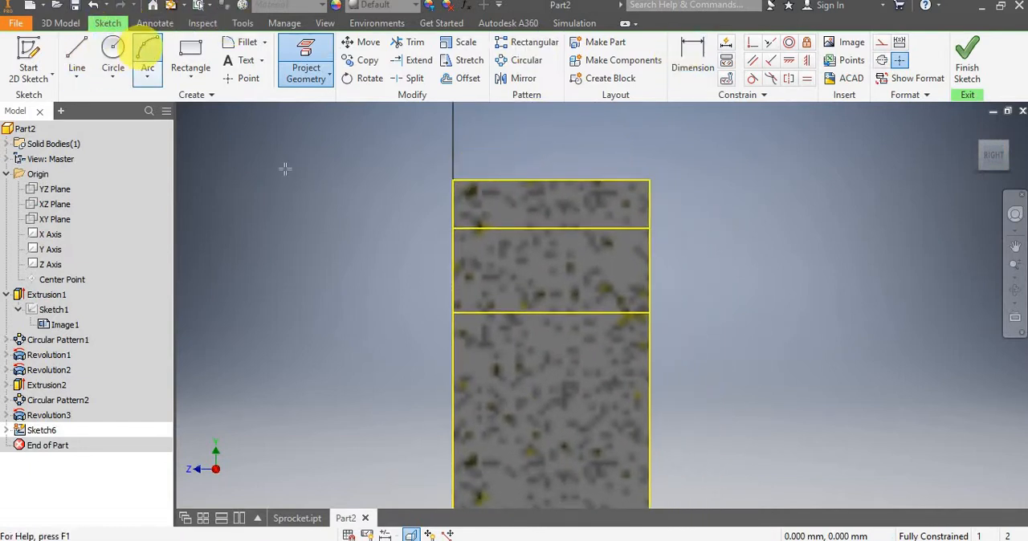
pyautogui.click(454, 312)
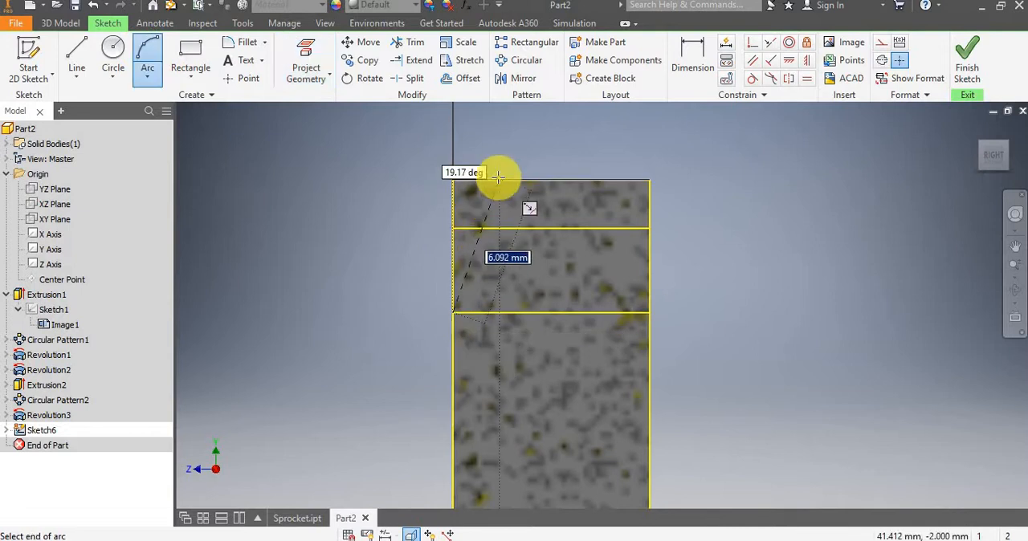
pyautogui.click(498, 179)
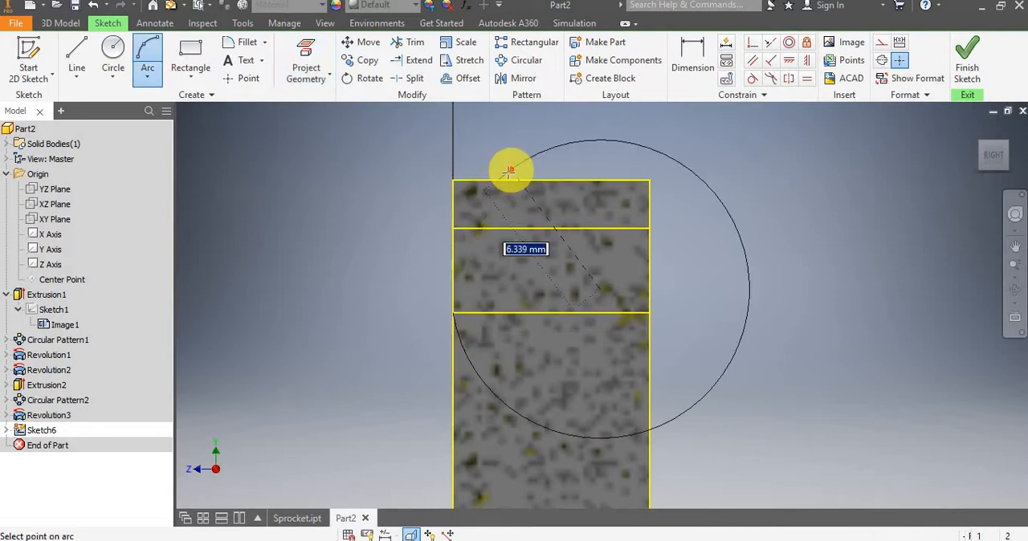
pyautogui.click(477, 215)
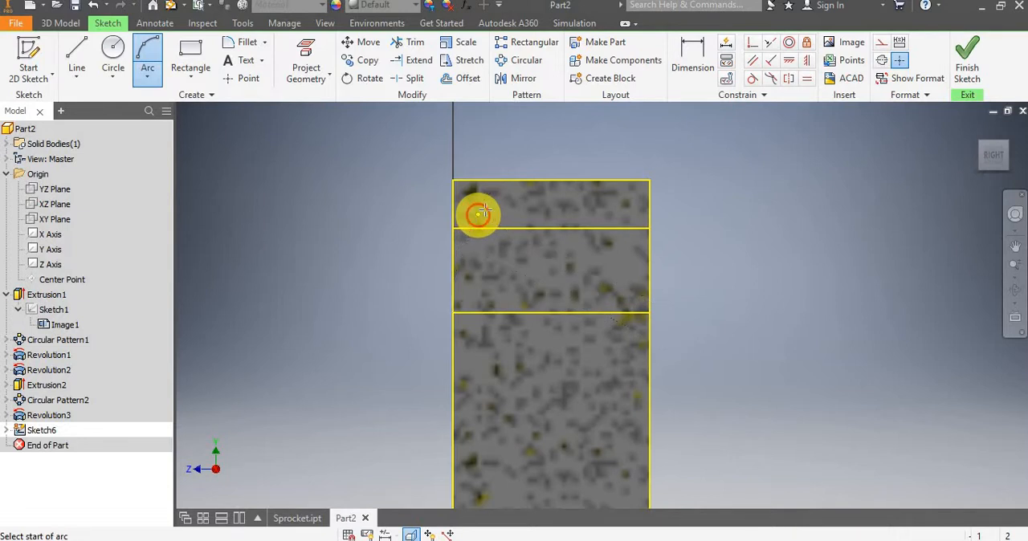
pyautogui.press('Escape')
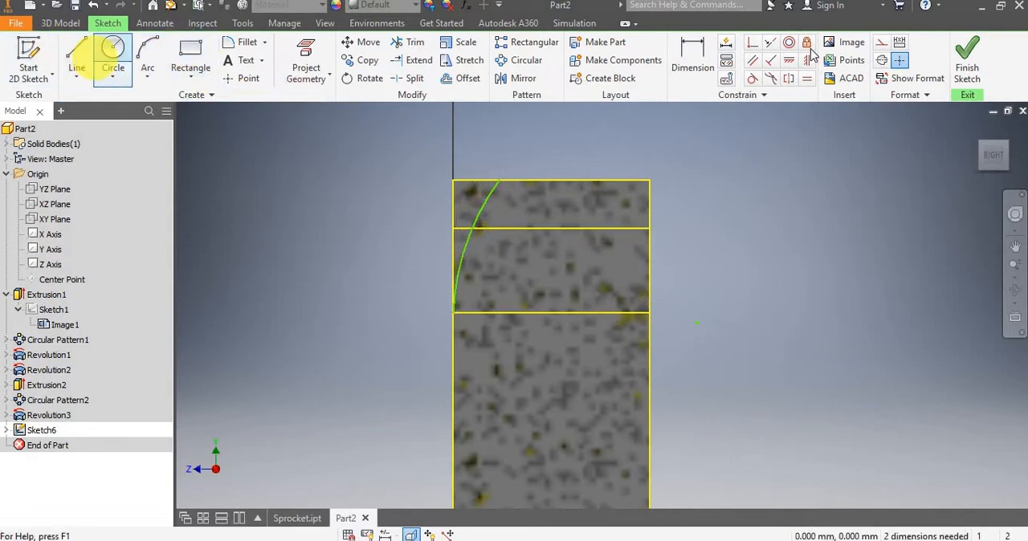
# Try to free the arc's upper endpoint from the tooth tip edge and move it above the tooth.
pyautogui.click(708, 66)
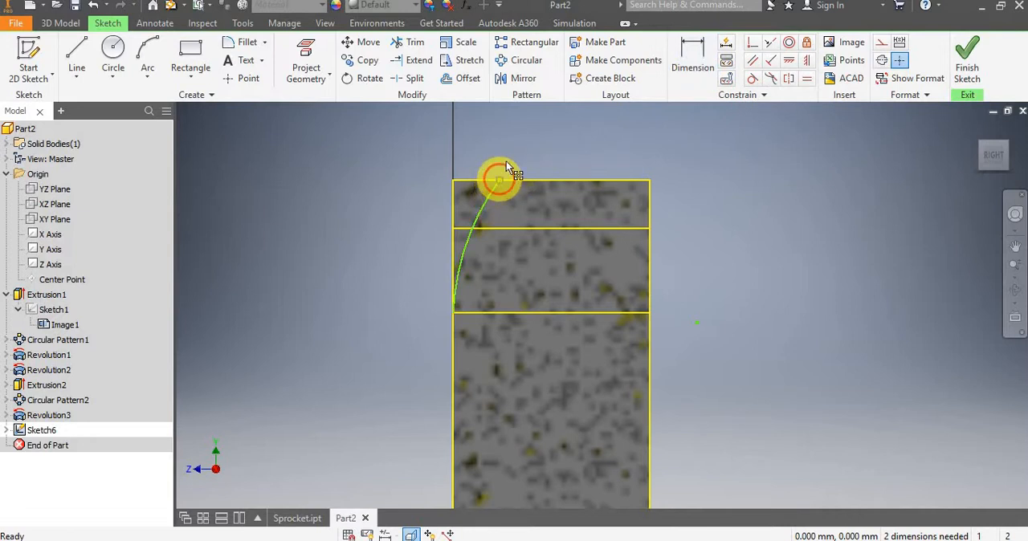
pyautogui.moveTo(500, 179)
pyautogui.mouseDown()
pyautogui.moveTo(504, 155)
pyautogui.moveTo(491, 153)
pyautogui.moveTo(493, 167)
pyautogui.mouseUp()
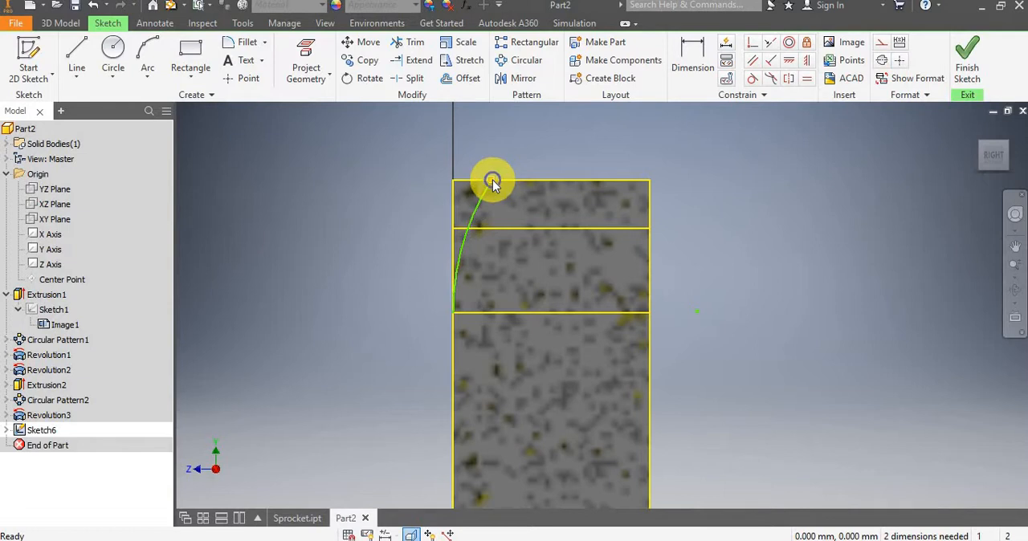
pyautogui.rightClick(493, 183)
pyautogui.click(492, 179)
pyautogui.moveTo(480, 163); pyautogui.dragTo(512, 198)
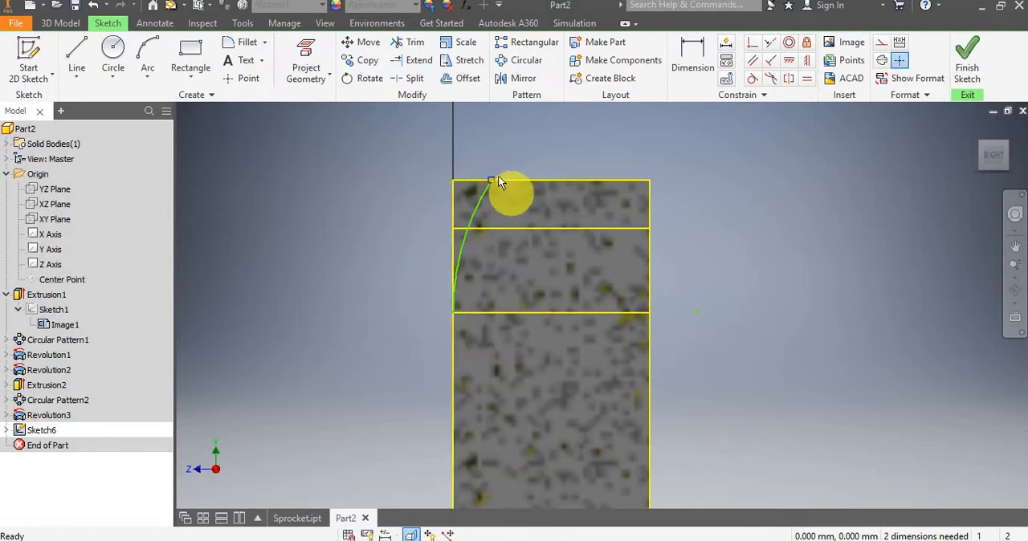
pyautogui.click(494, 177)
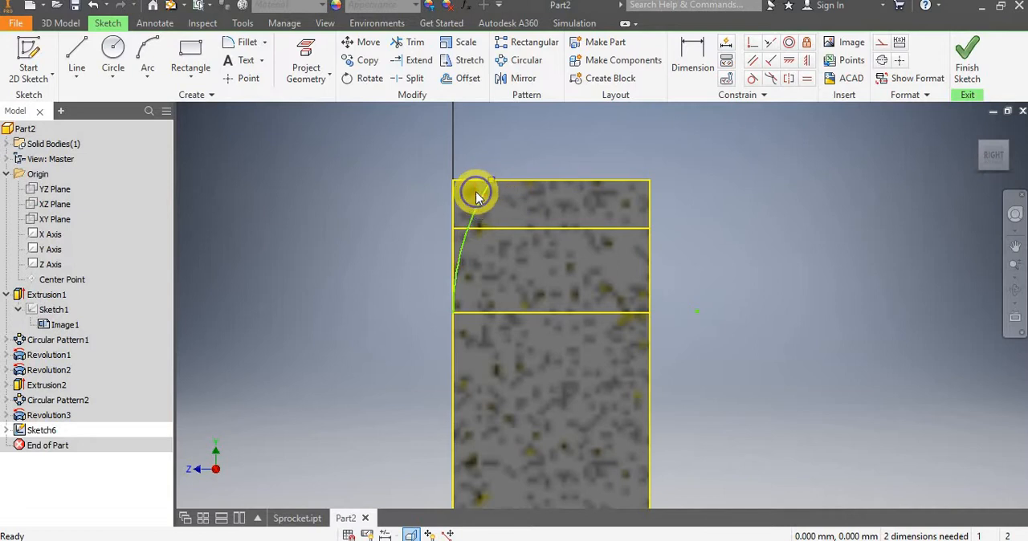
pyautogui.rightClick(476, 191)
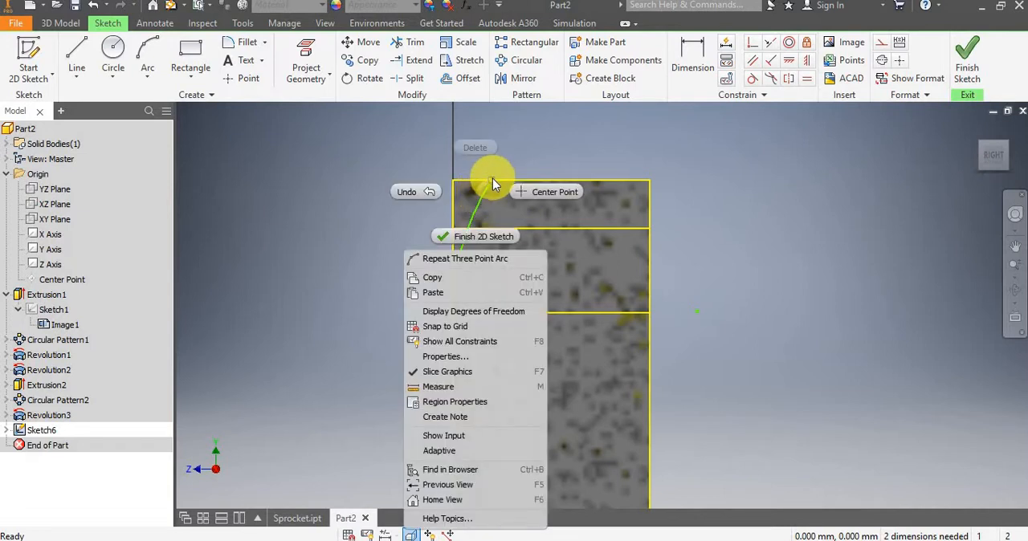
pyautogui.click(492, 178)
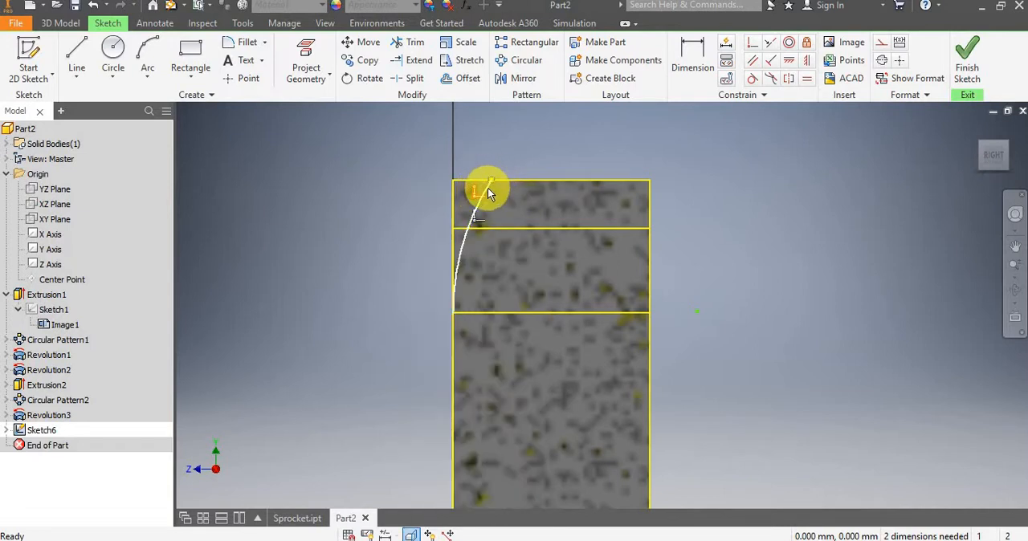
pyautogui.rightClick(486, 189)
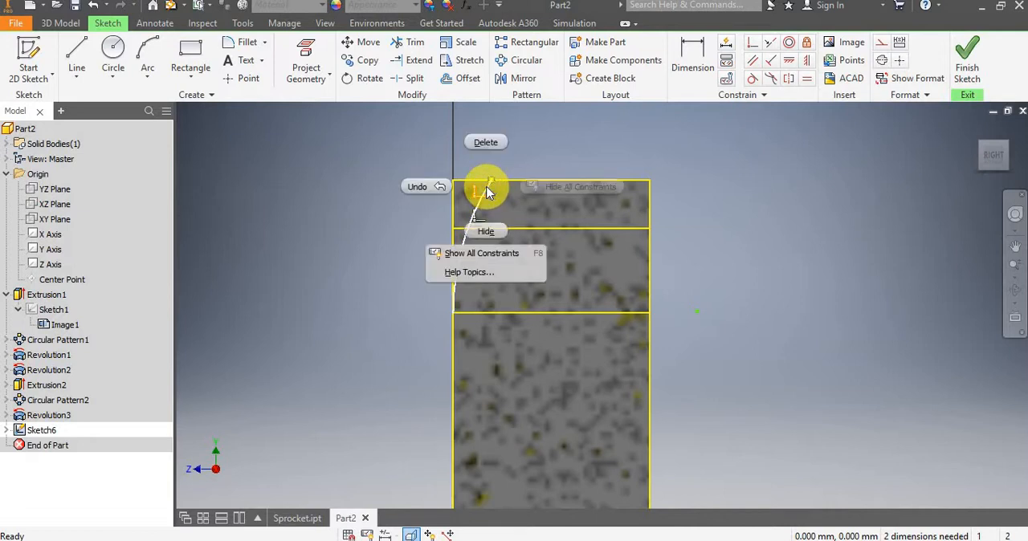
# Replace the arc with a three-point arc of about 23.6 mm radius from the same lower corner to a point just above the tip edge.
pyautogui.click(486, 191)
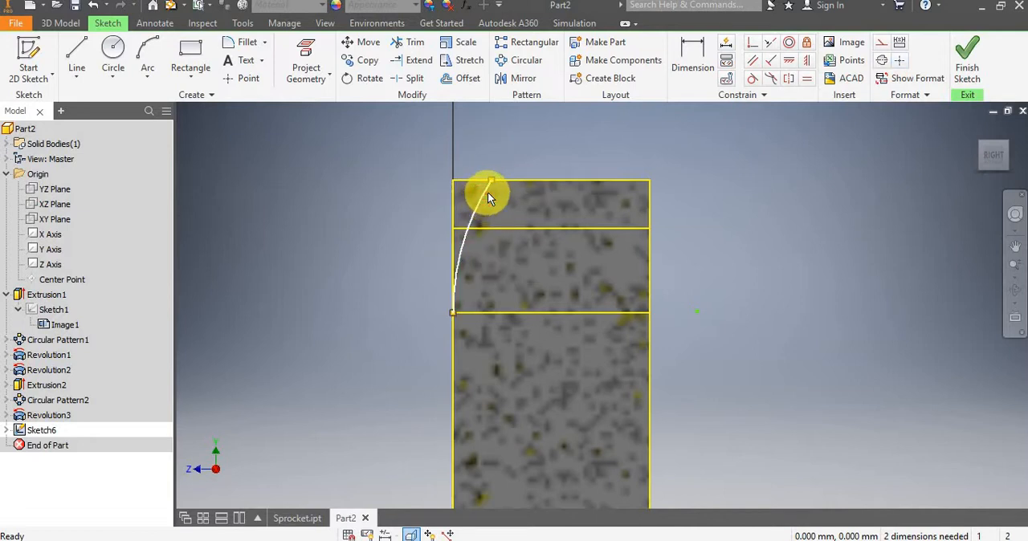
pyautogui.press('Delete')
pyautogui.click(148, 53)
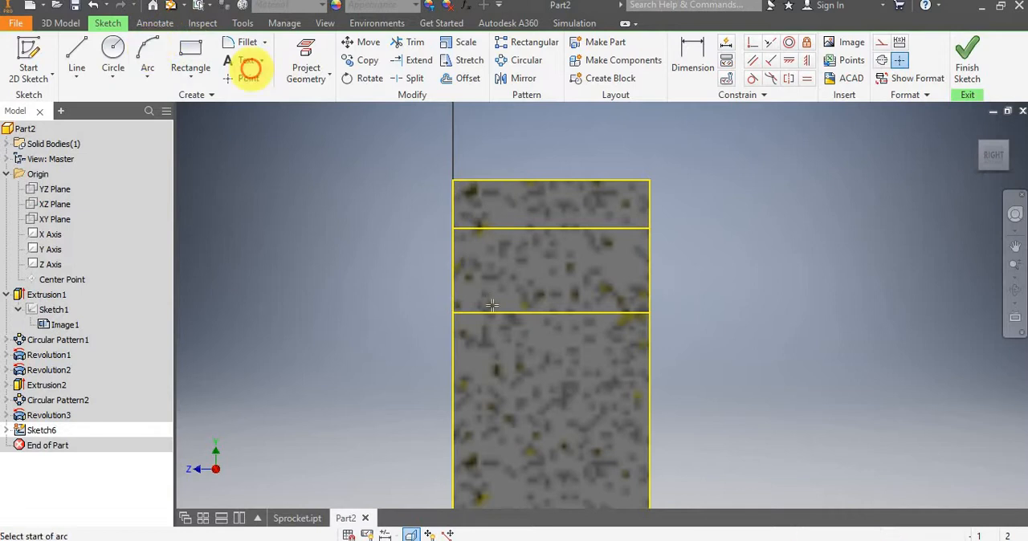
pyautogui.click(454, 313)
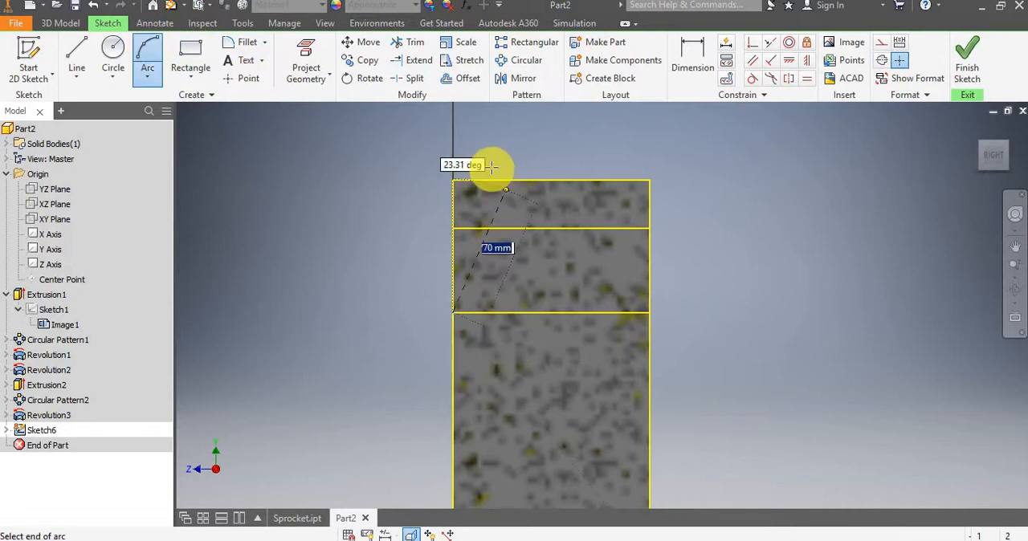
pyautogui.click(497, 164)
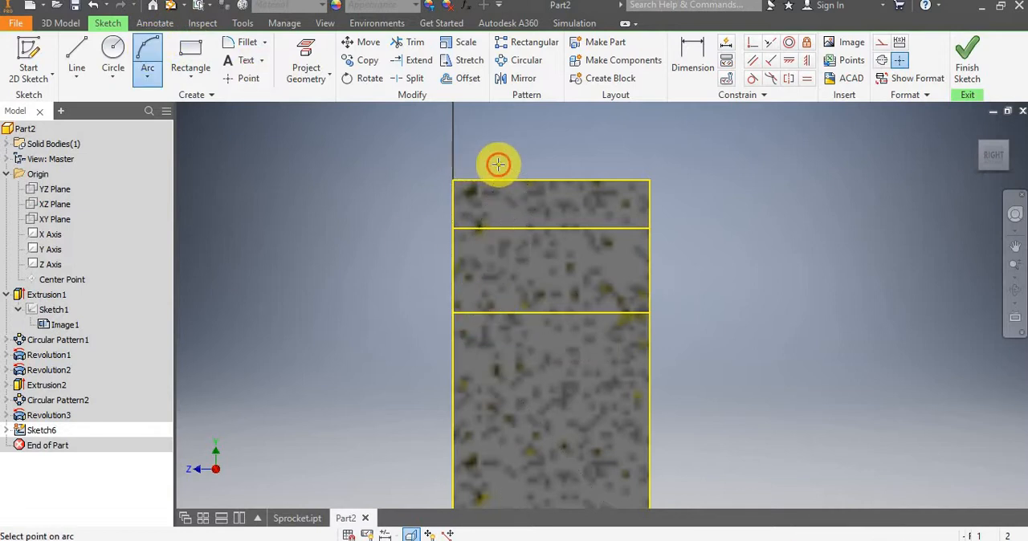
pyautogui.click(478, 215)
pyautogui.press('Escape')
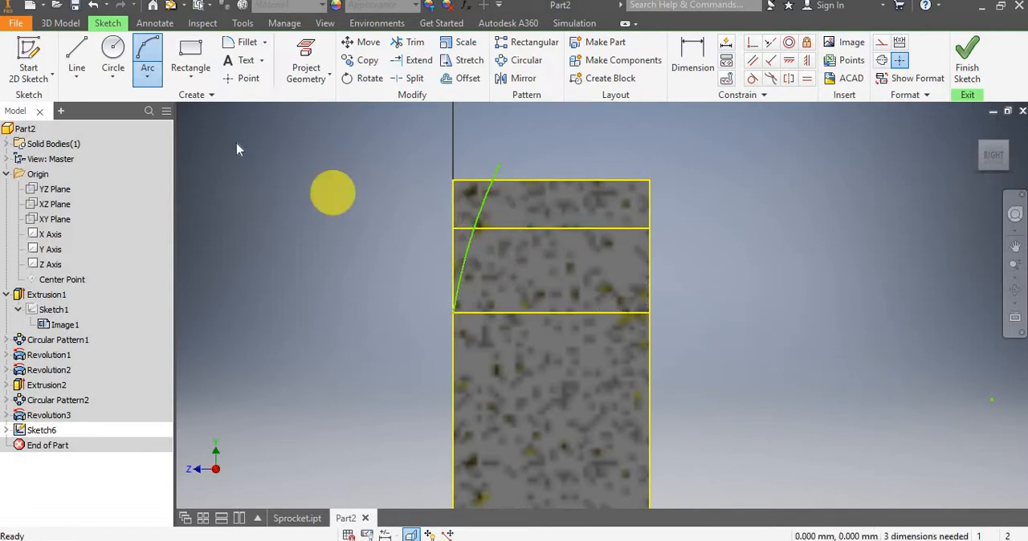
# Close the arc profile with a horizontal line about 2 mm long at its upper end and a vertical line along the hub-side face.
pyautogui.click(76, 51)
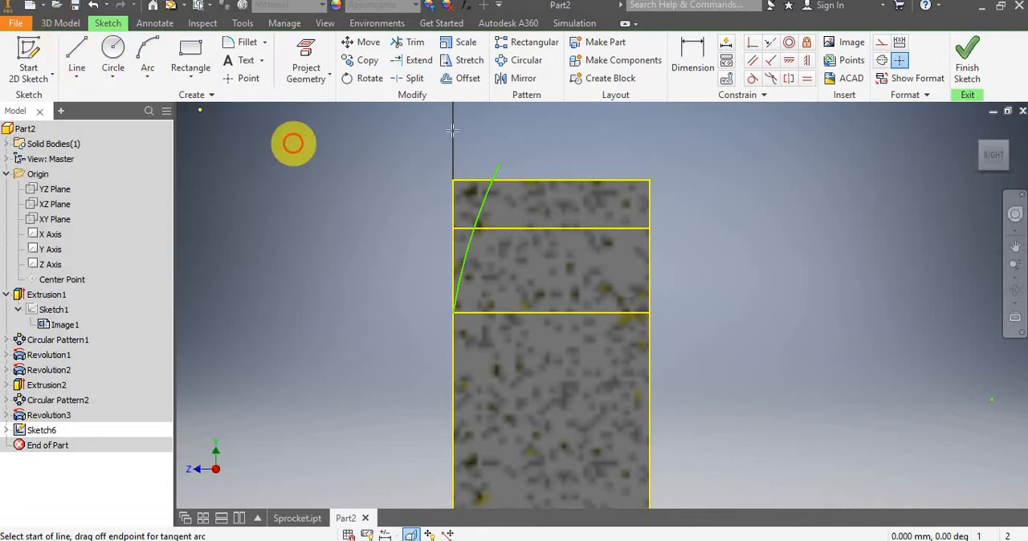
pyautogui.click(498, 165)
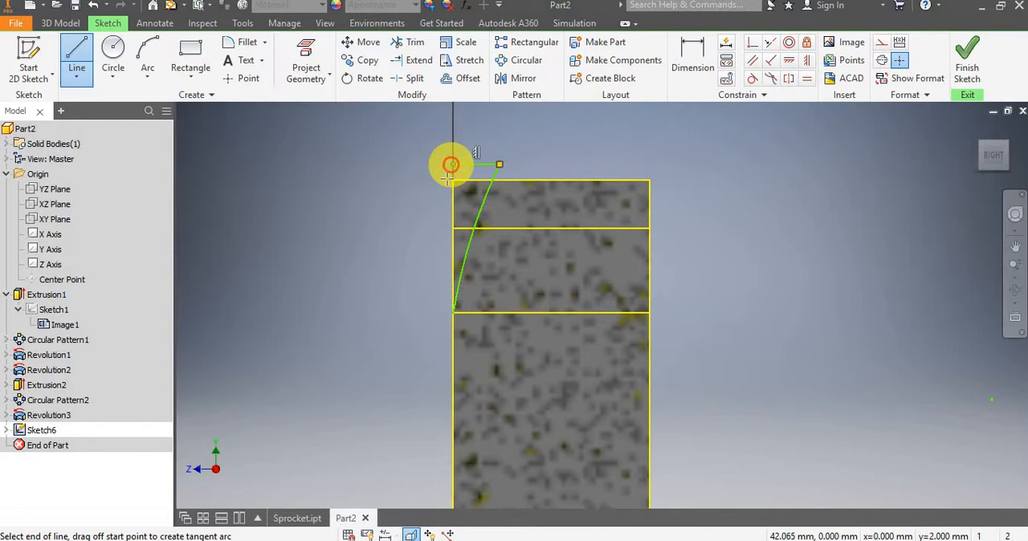
pyautogui.click(452, 312)
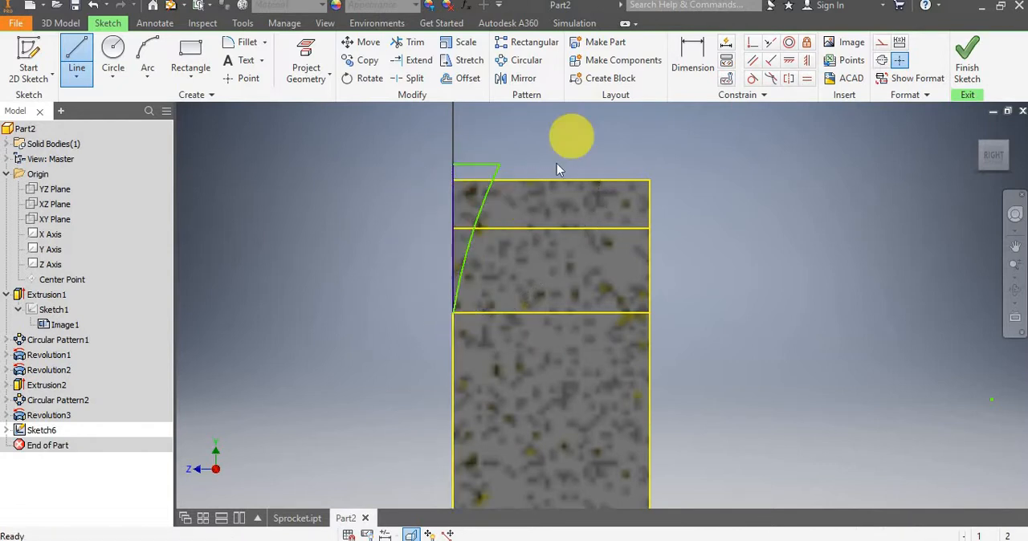
pyautogui.scroll(-2, 562, 160)
pyautogui.scroll(2, 548, 152)
pyautogui.press('Escape')
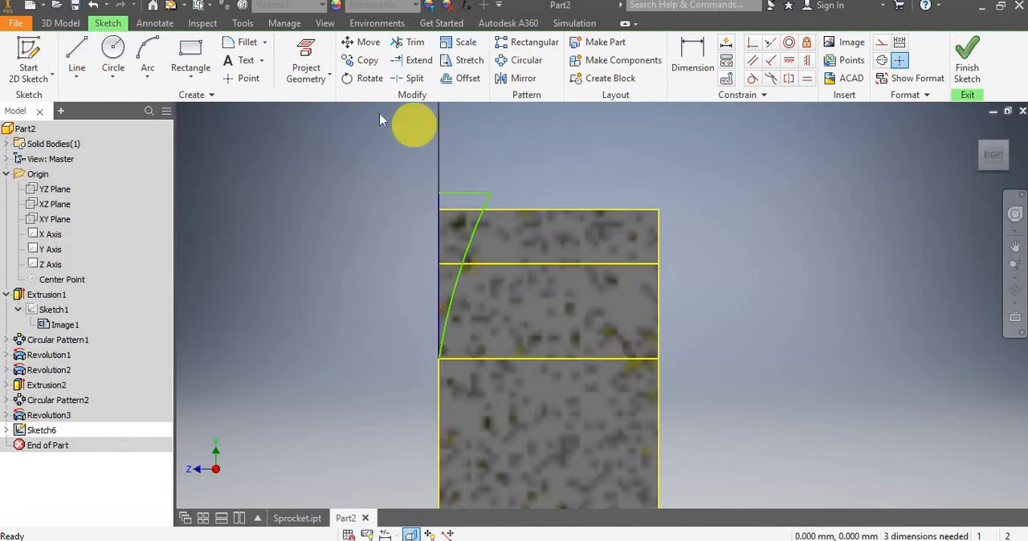
# Draw a vertical line about 11.5 mm long through the middle of the tooth section, starting above the tip edge.
pyautogui.scroll(-2, 492, 157)
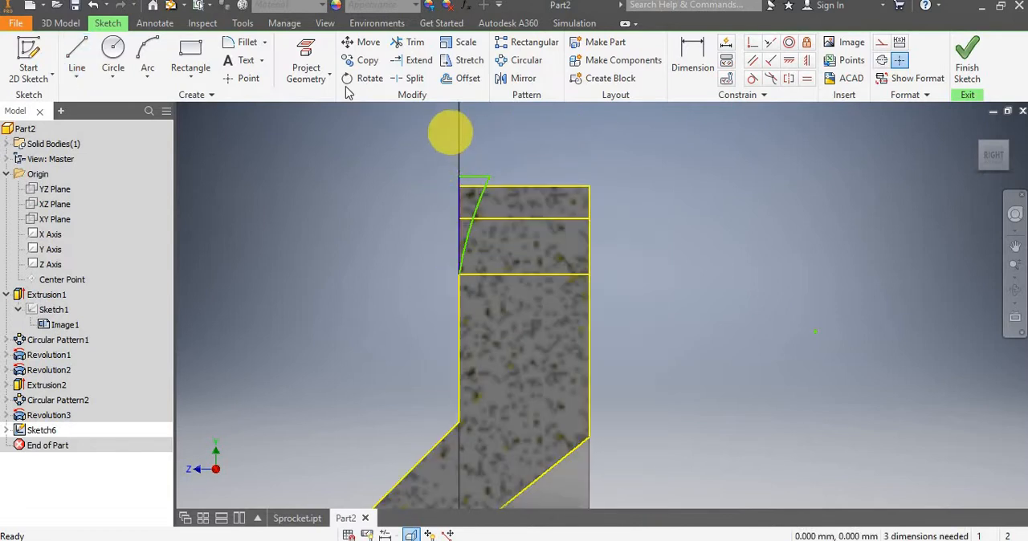
pyautogui.click(81, 50)
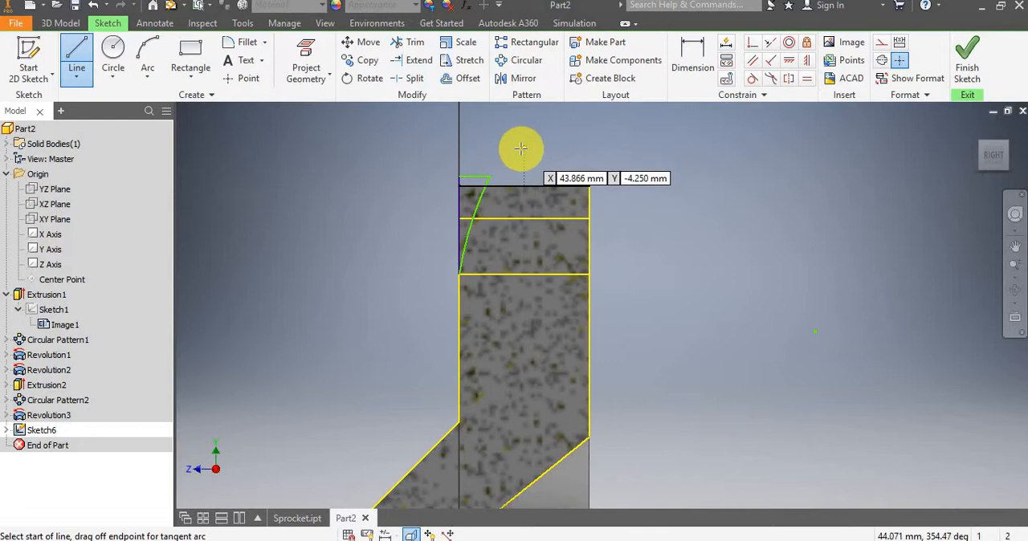
pyautogui.click(522, 149)
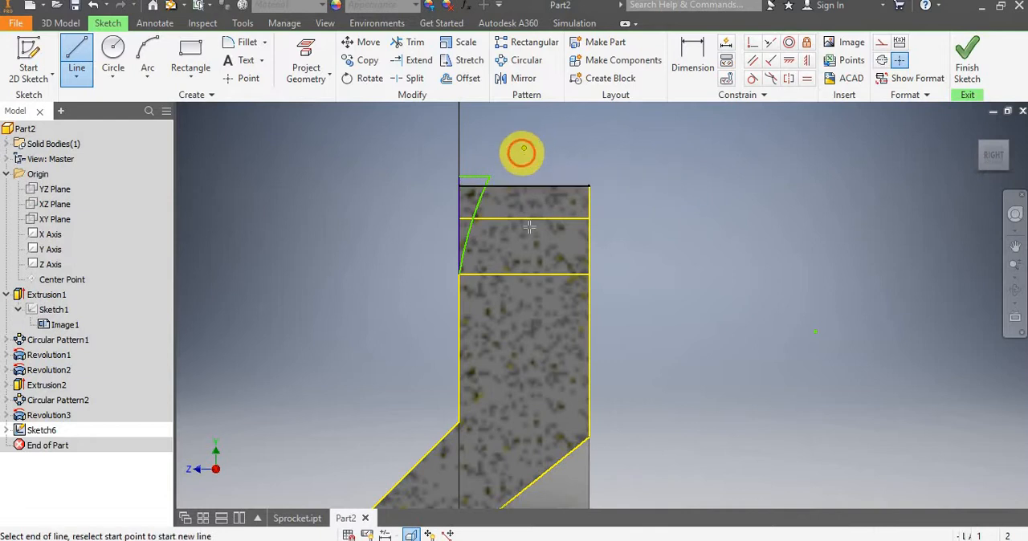
pyautogui.click(524, 325)
pyautogui.press('Escape')
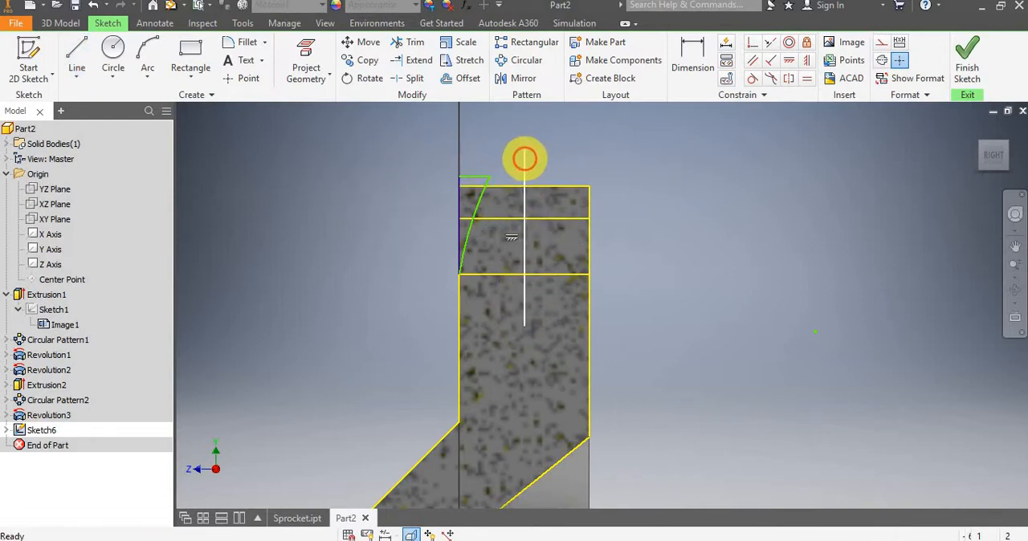
# Convert the middle vertical line to construction geometry and fix it in place.
pyautogui.click(524, 159)
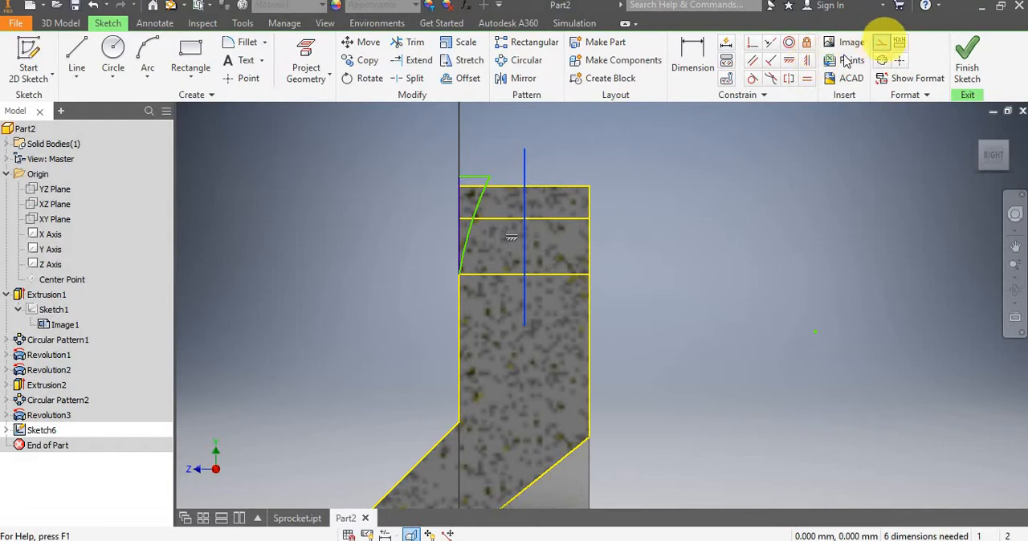
pyautogui.click(882, 42)
pyautogui.click(525, 164)
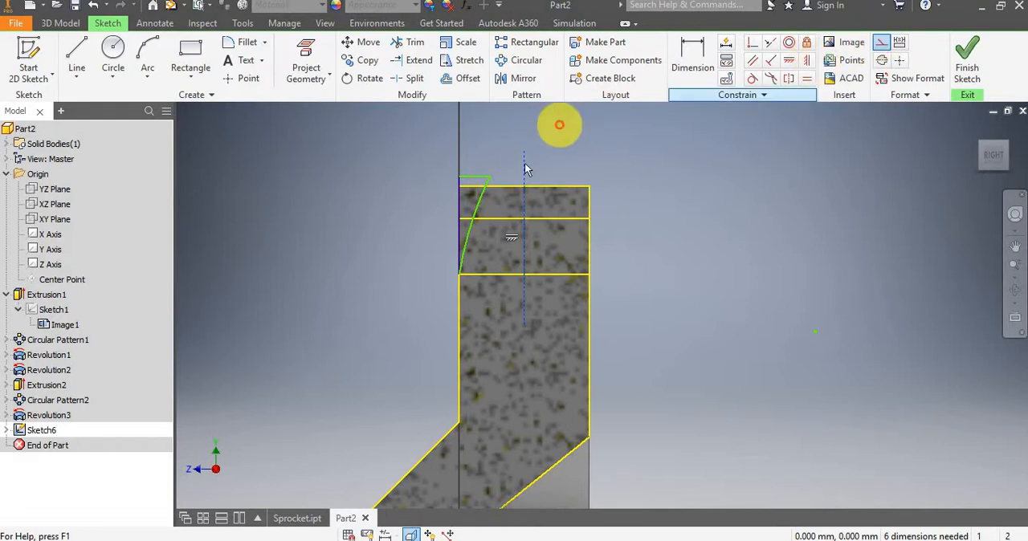
pyautogui.click(806, 44)
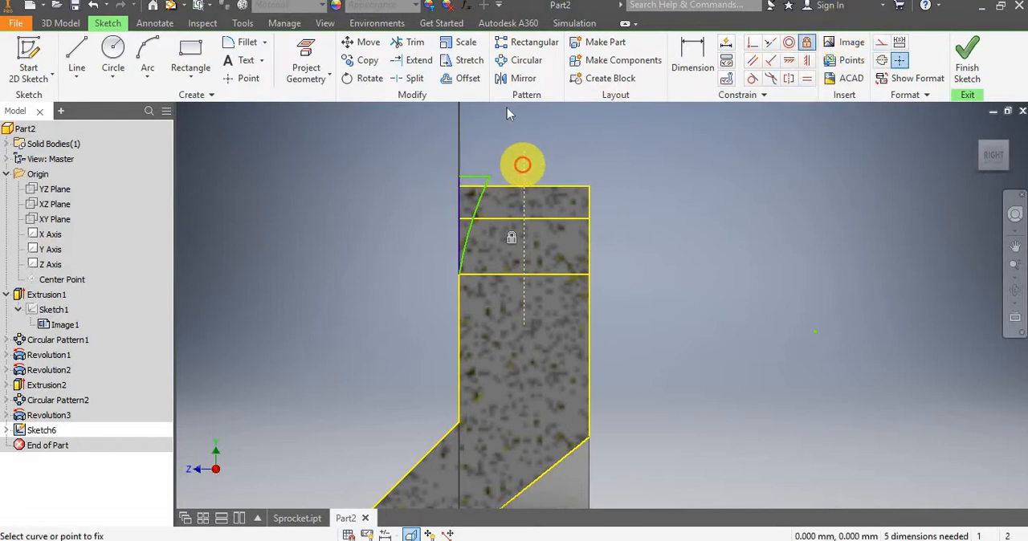
# Try to dimension the horizontal distance between the arc's upper endpoint and the middle construction line.
pyautogui.scroll(-3, 511, 151)
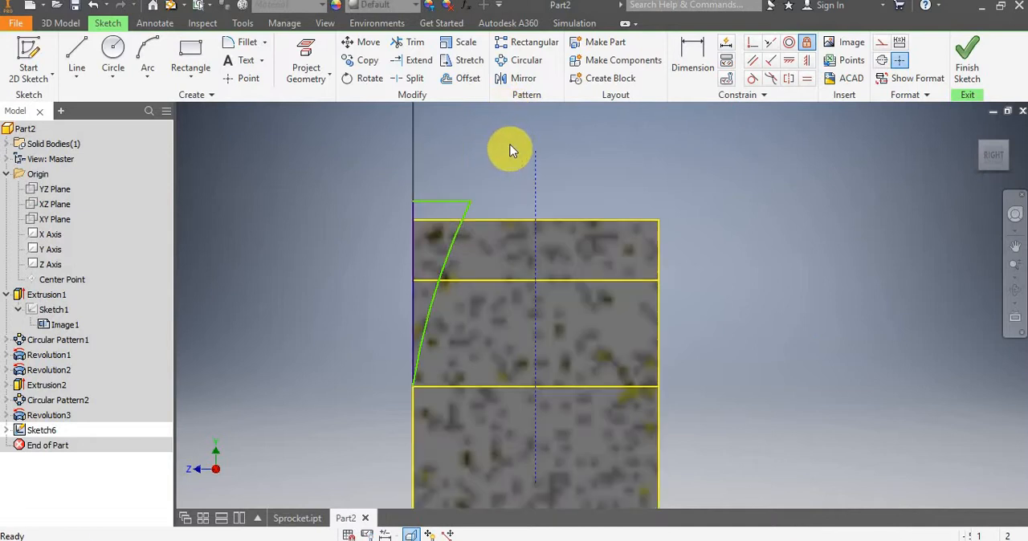
pyautogui.click(692, 54)
pyautogui.click(458, 209)
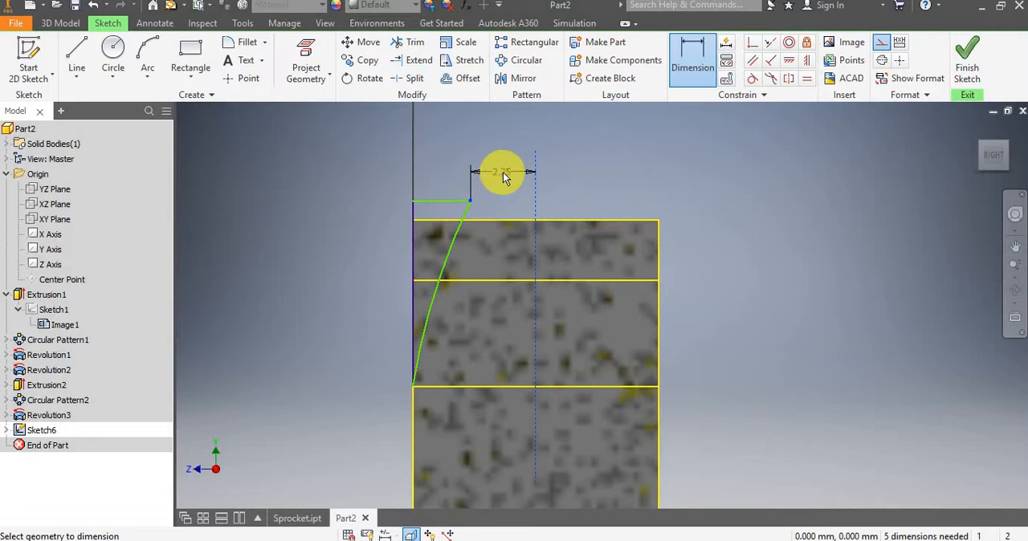
pyautogui.click(502, 177)
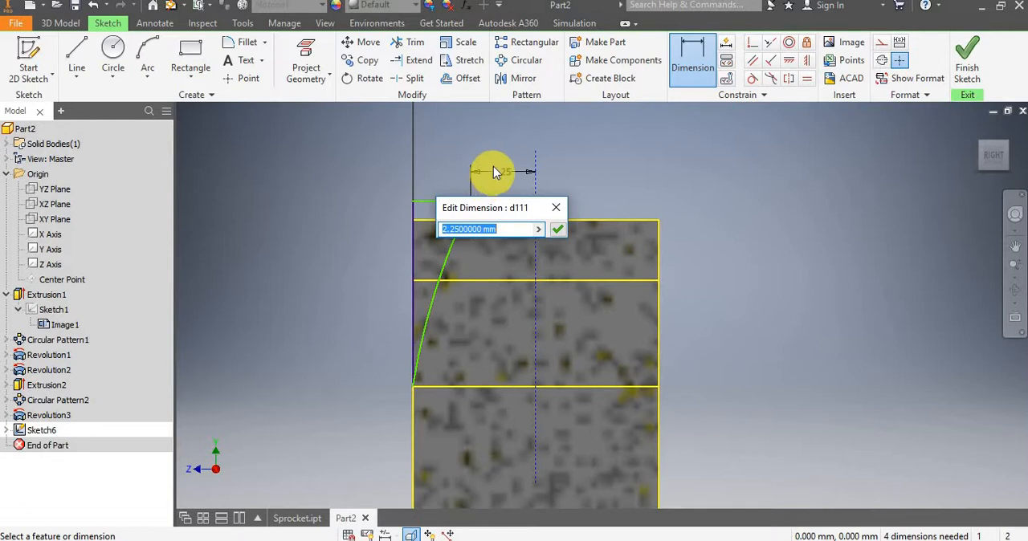
pyautogui.click(558, 230)
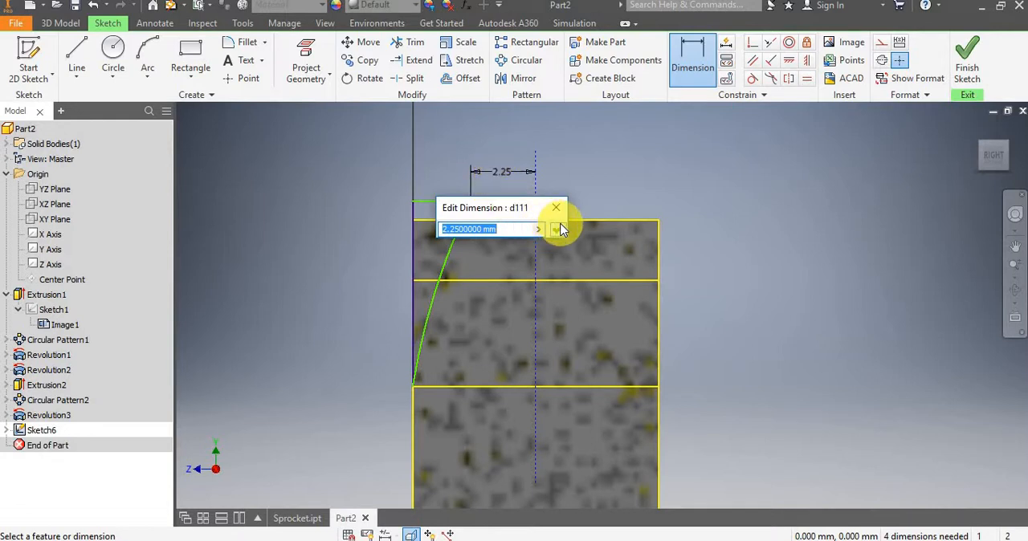
pyautogui.click(558, 230)
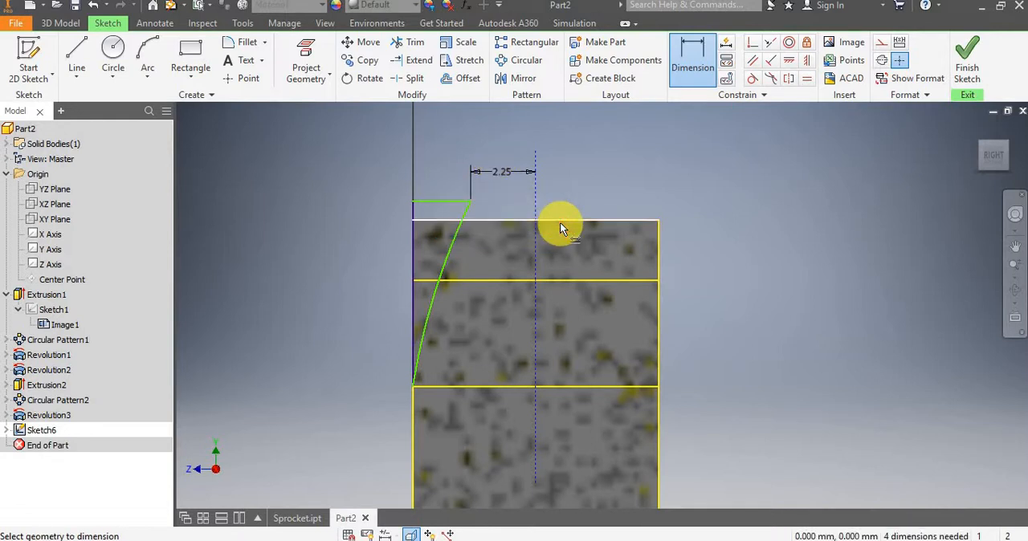
pyautogui.click(499, 173)
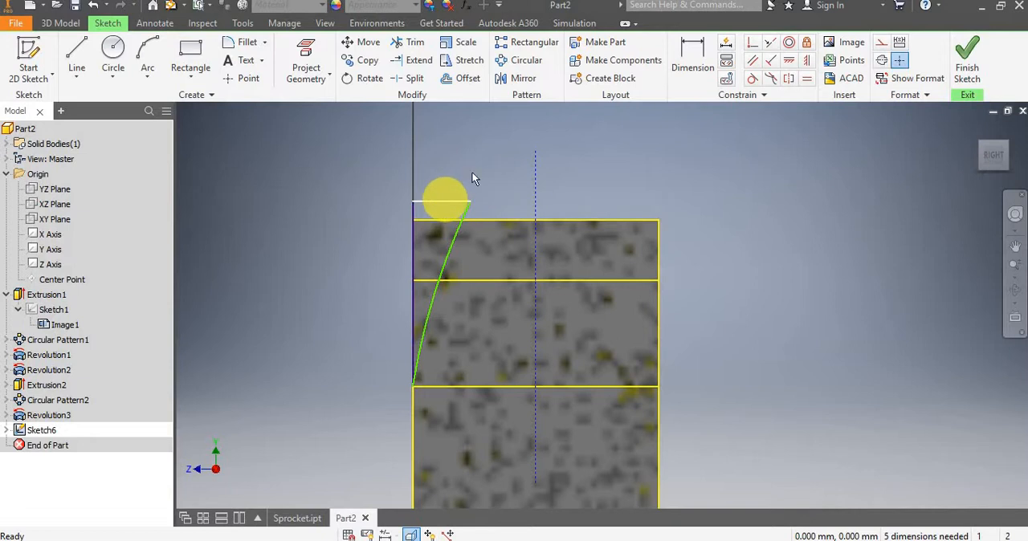
# Dimension the short horizontal line above the tooth tip and set its length to 1 mm.
pyautogui.click(691, 61)
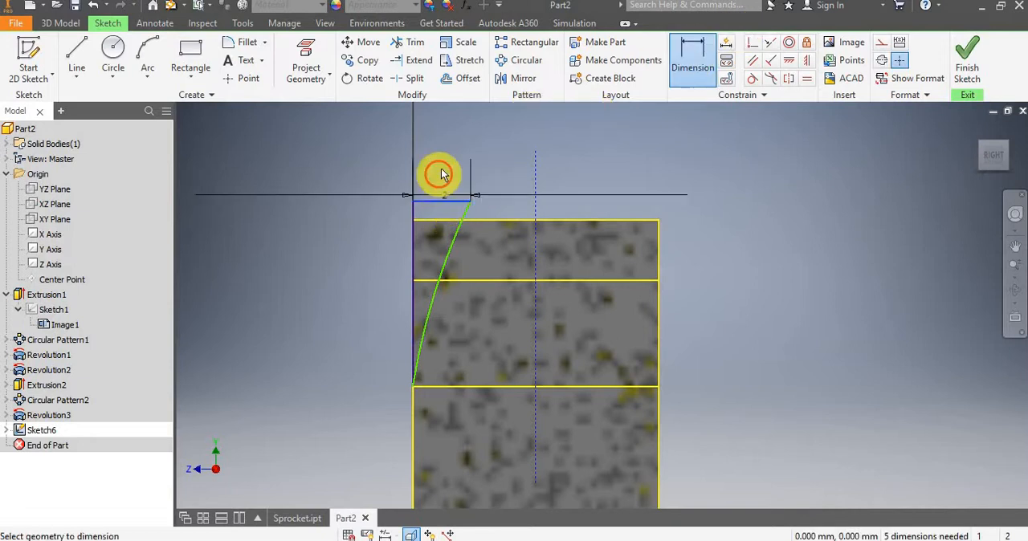
pyautogui.click(441, 168)
pyautogui.write('1')
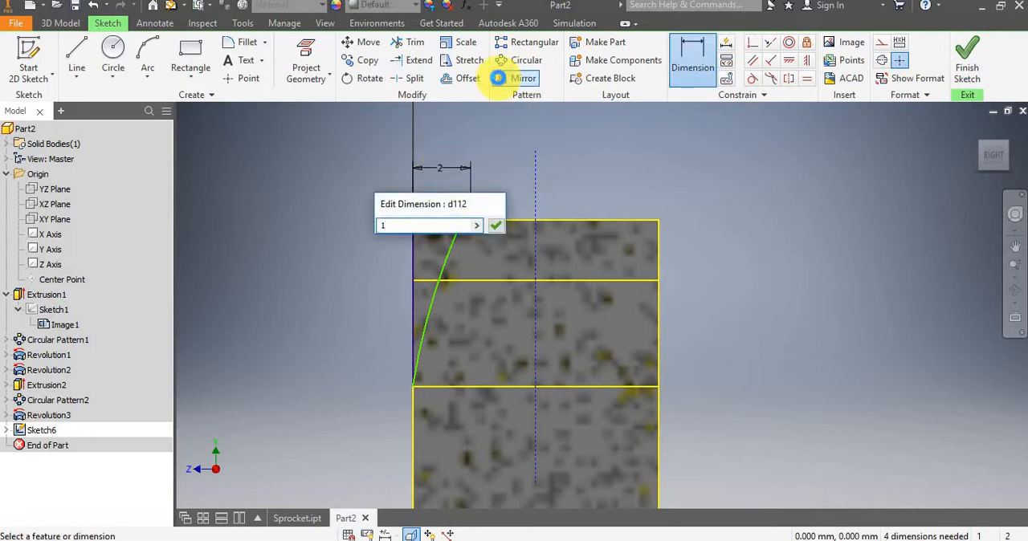
pyautogui.press('Return')
# Add a radius dimension to the slanted arc beside the tooth section, keeping its current value.
pyautogui.scroll(-3, 436, 213)
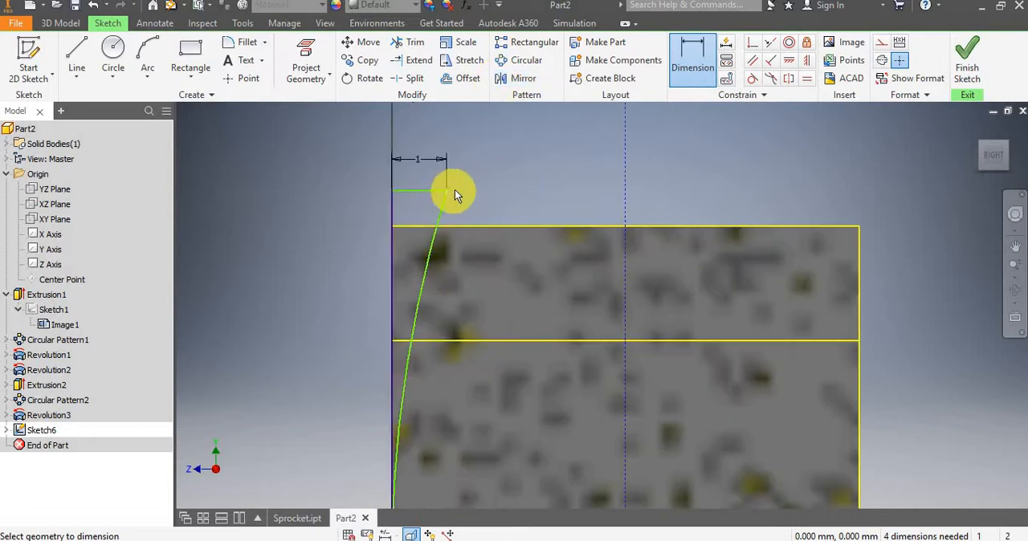
pyautogui.scroll(5, 455, 189)
pyautogui.scroll(-3, 445, 184)
pyautogui.scroll(2, 487, 165)
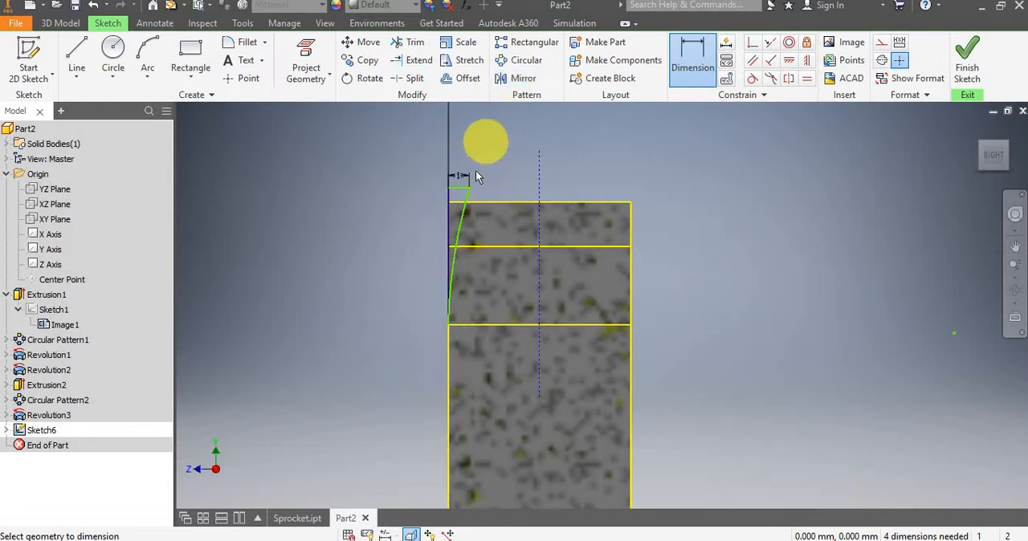
pyautogui.scroll(-2, 476, 170)
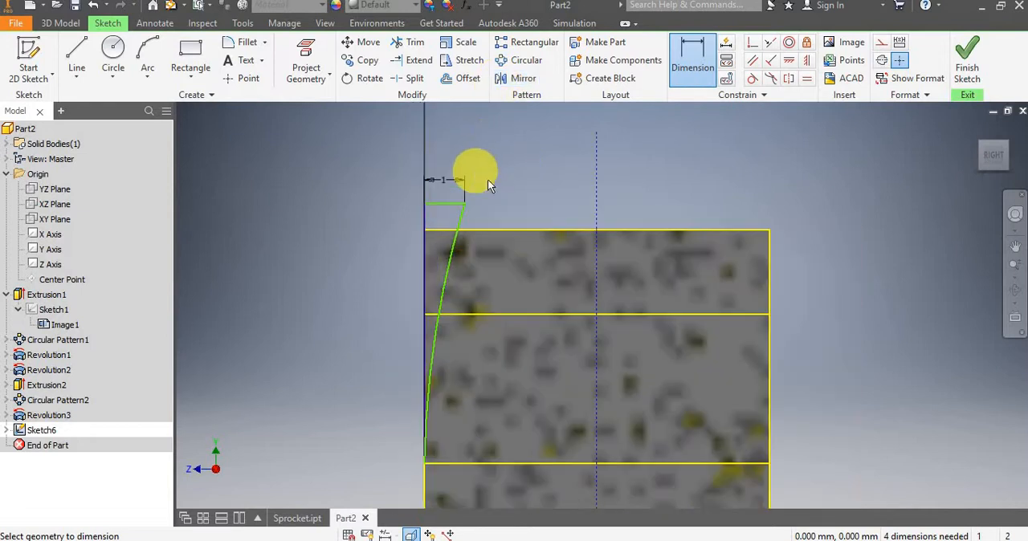
pyautogui.click(449, 264)
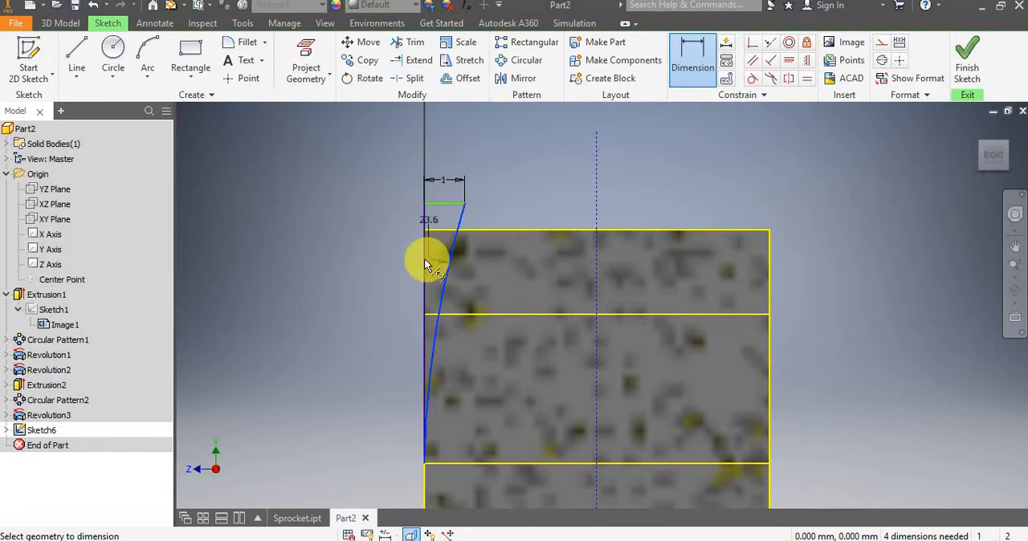
pyautogui.click(397, 270)
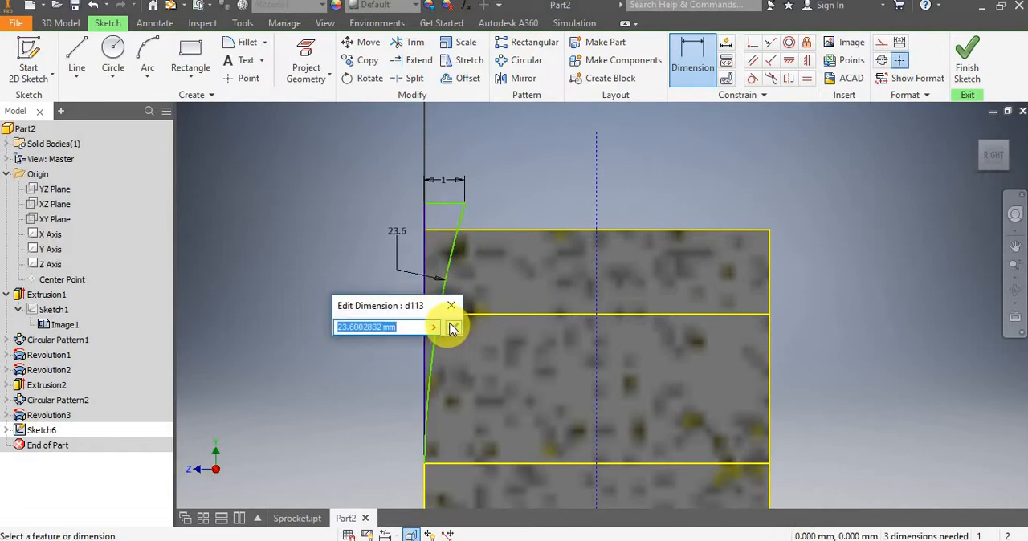
pyautogui.click(450, 327)
# Dimension the vertical distance between the short line above the tooth and the tooth's tip edge, keeping its current value.
pyautogui.scroll(-3, 446, 239)
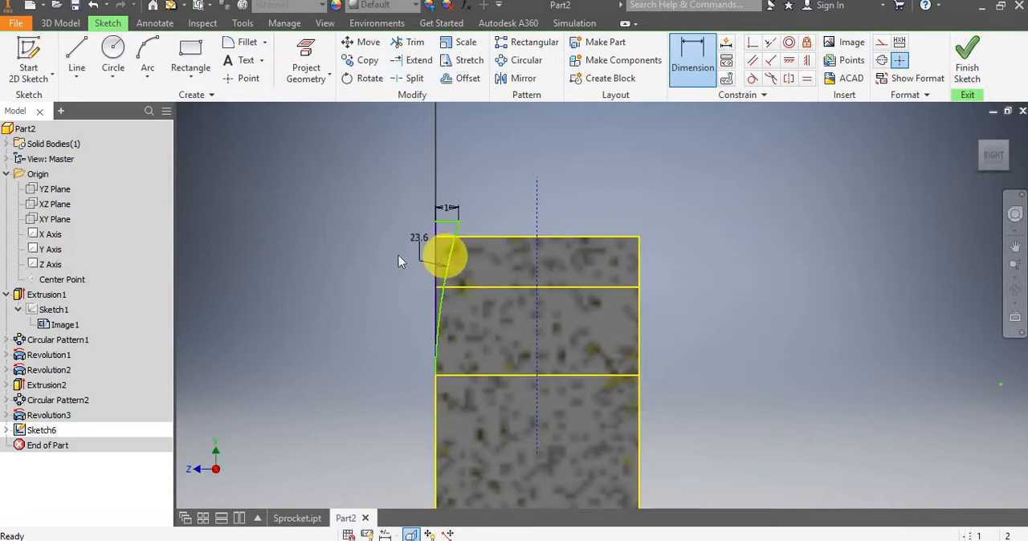
pyautogui.scroll(4, 418, 244)
pyautogui.scroll(-3, 433, 231)
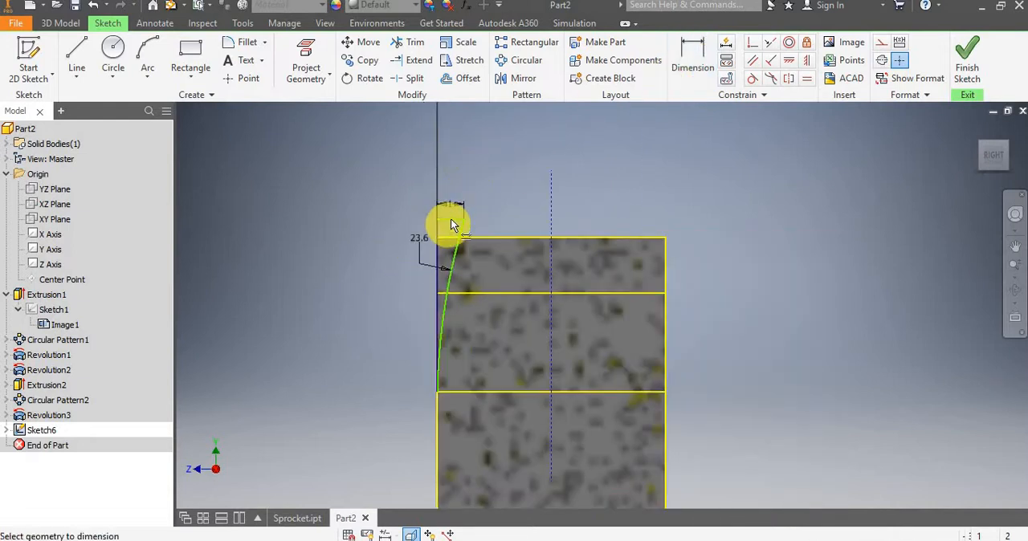
pyautogui.click(450, 219)
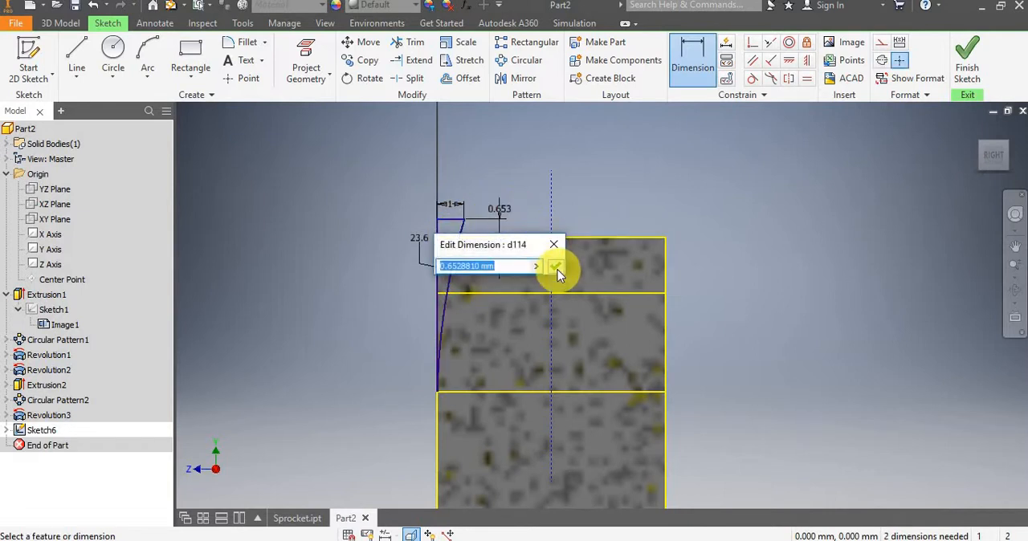
pyautogui.click(555, 266)
# Set the arc's radius to 24 mm.
pyautogui.scroll(-3, 450, 223)
pyautogui.moveTo(432, 249)
pyautogui.mouseDown(button='middle')
pyautogui.moveTo(384, 201)
pyautogui.moveTo(393, 181)
pyautogui.mouseUp(button='middle')
pyautogui.click(382, 176)
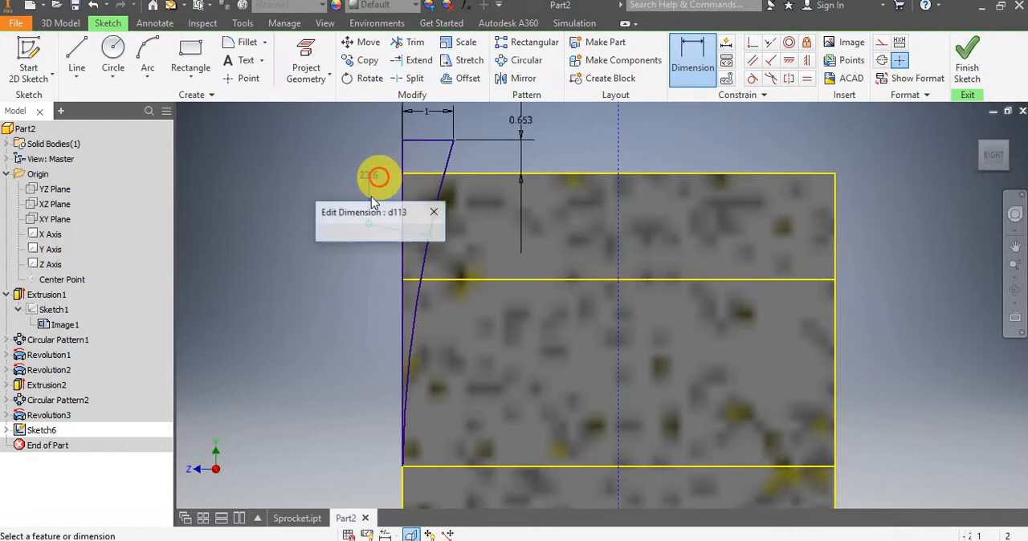
pyautogui.write('24')
pyautogui.press('Return')
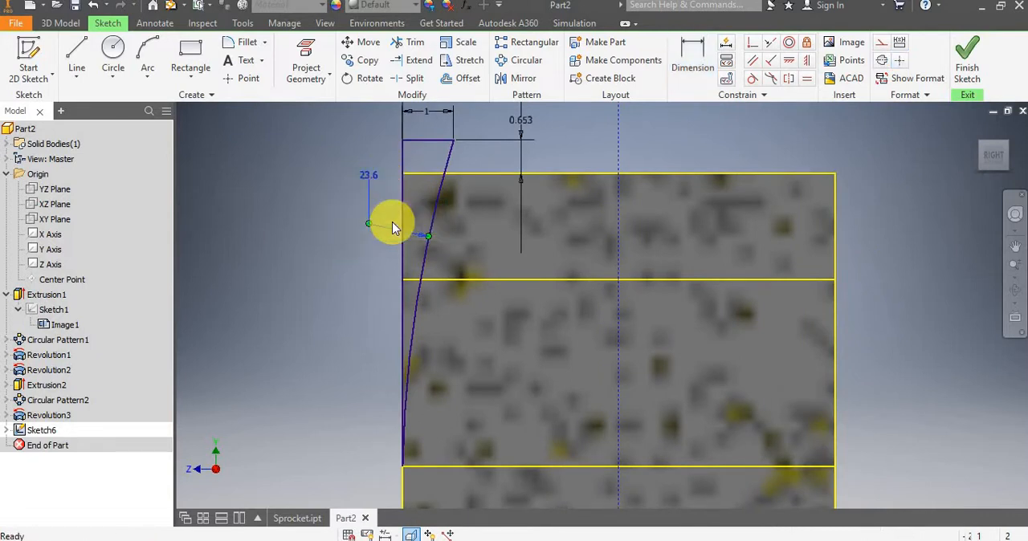
pyautogui.scroll(2, 319, 229)
pyautogui.moveTo(319, 230)
pyautogui.mouseDown(button='middle')
pyautogui.moveTo(385, 248)
pyautogui.moveTo(386, 230)
pyautogui.mouseUp(button='middle')
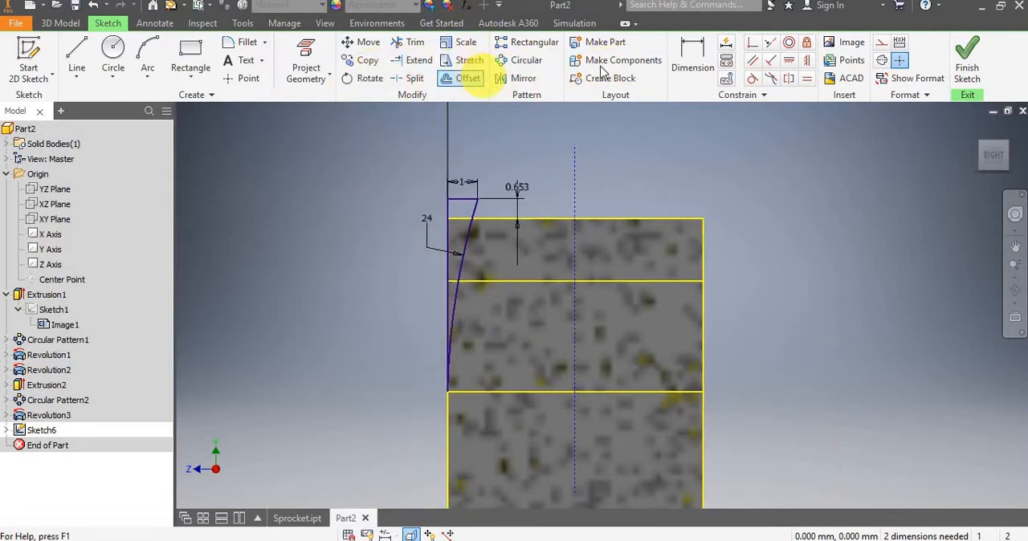
# Mirror the closed arc profile to the tooth's opposite side about the middle construction line.
pyautogui.click(518, 78)
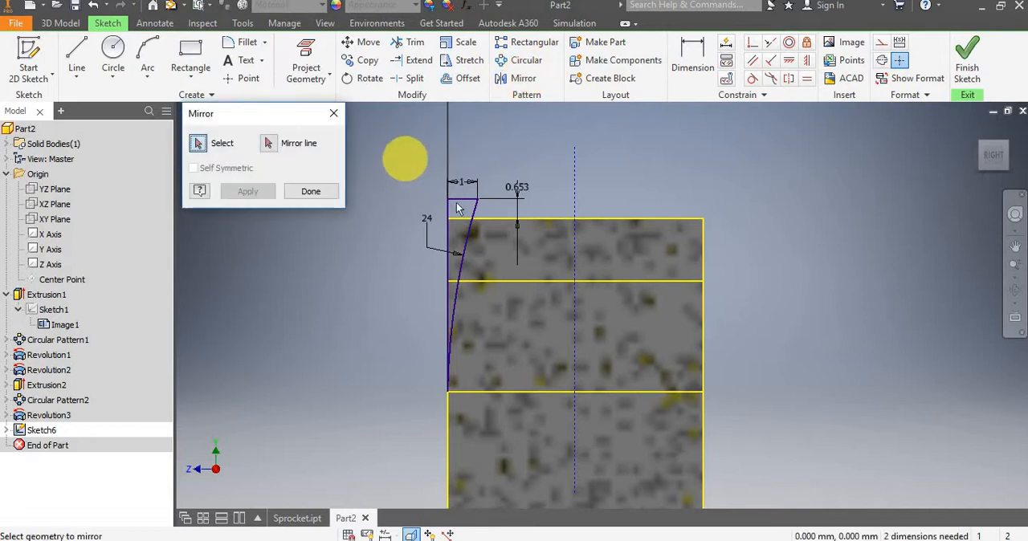
pyautogui.moveTo(403, 158)
pyautogui.mouseDown()
pyautogui.moveTo(500, 300)
pyautogui.moveTo(523, 407)
pyautogui.moveTo(534, 411)
pyautogui.mouseUp()
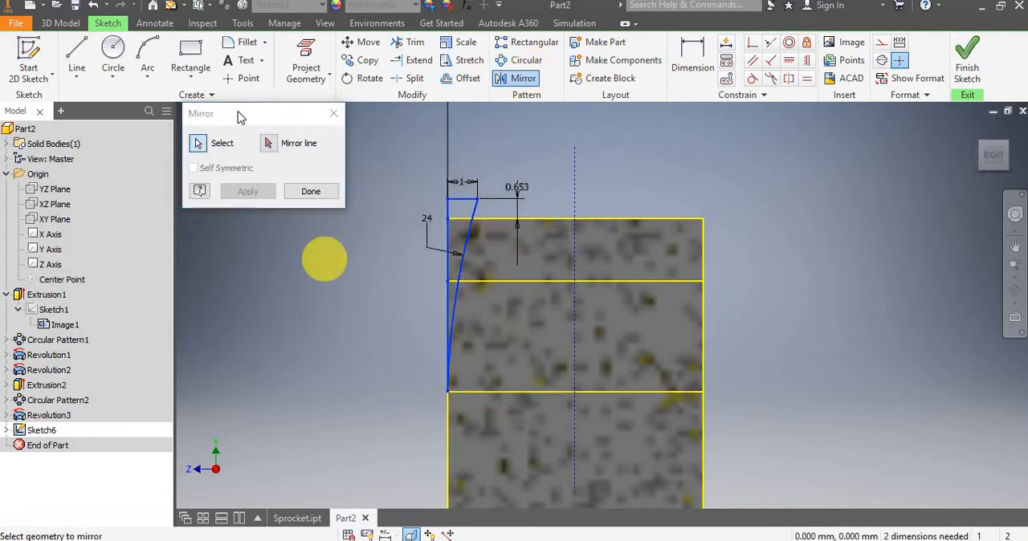
pyautogui.click(269, 144)
pyautogui.click(575, 171)
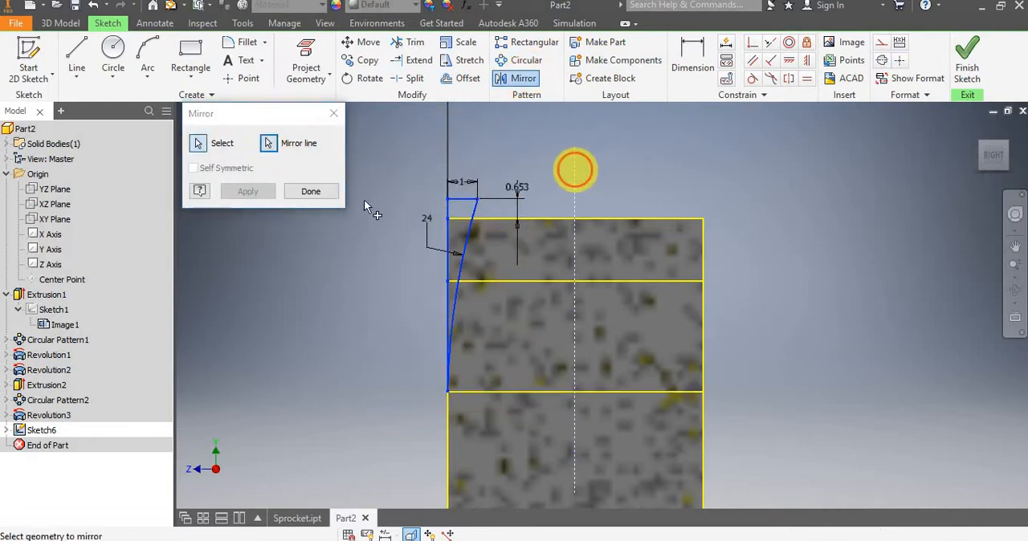
pyautogui.click(318, 186)
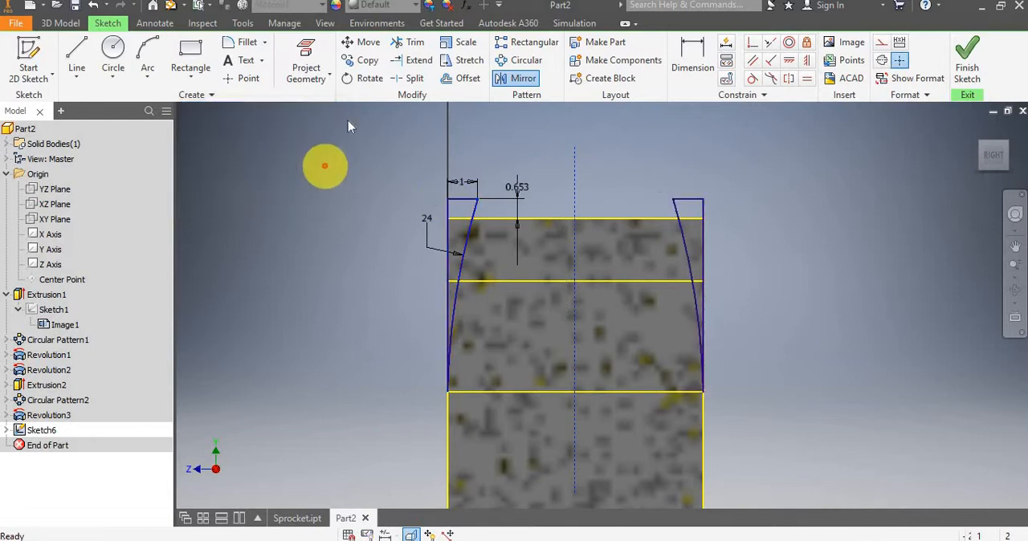
# Finish the sketch and select the arc profiles on both sides of the tooth for a Revolve.
pyautogui.click(966, 60)
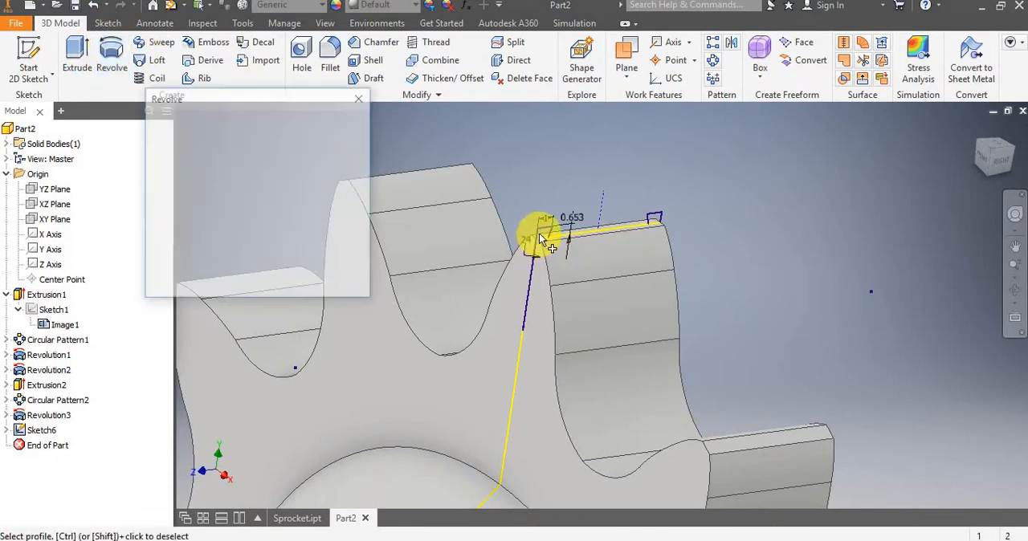
pyautogui.scroll(3, 544, 229)
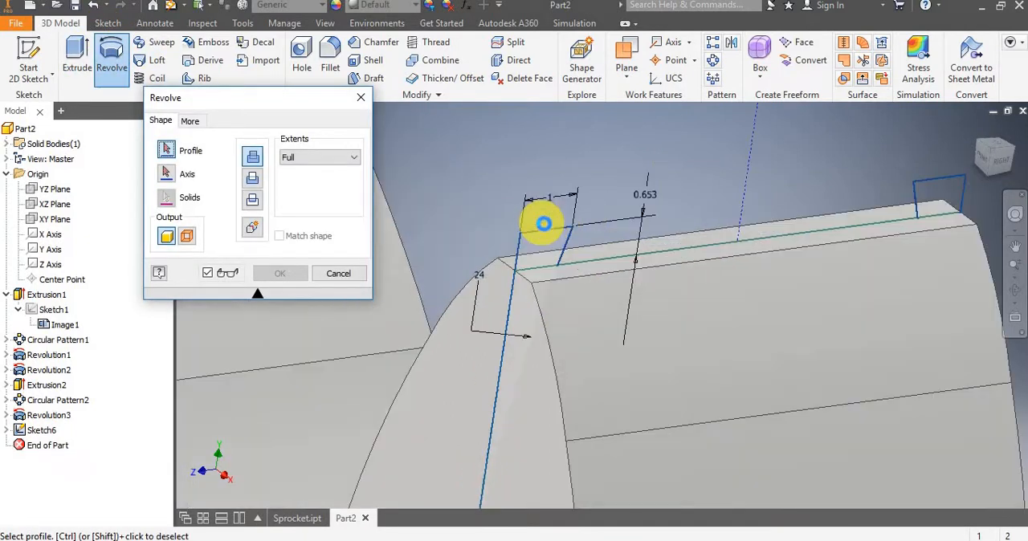
pyautogui.scroll(4, 546, 250)
pyautogui.click(529, 286)
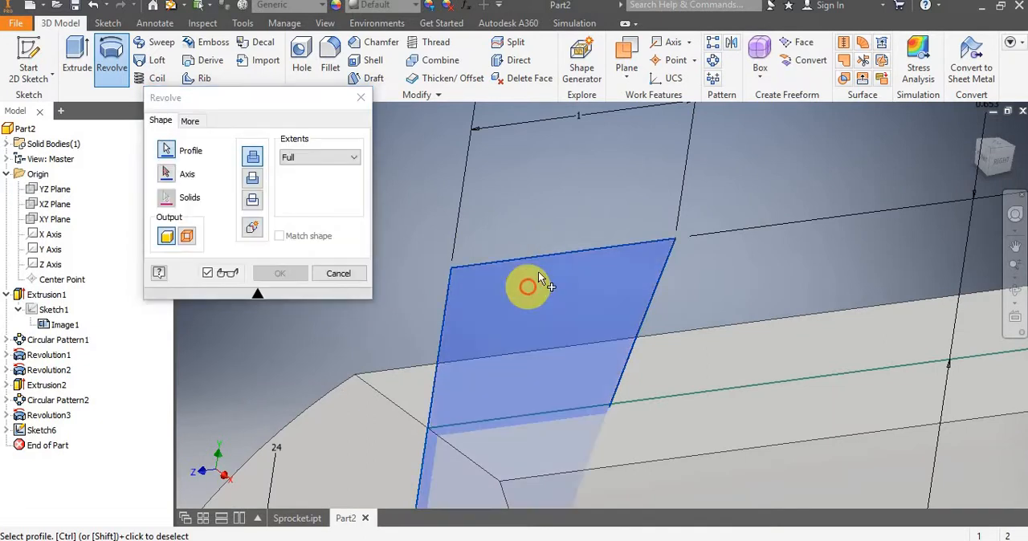
pyautogui.scroll(-3, 539, 271)
pyautogui.scroll(-3, 539, 270)
pyautogui.scroll(4, 757, 227)
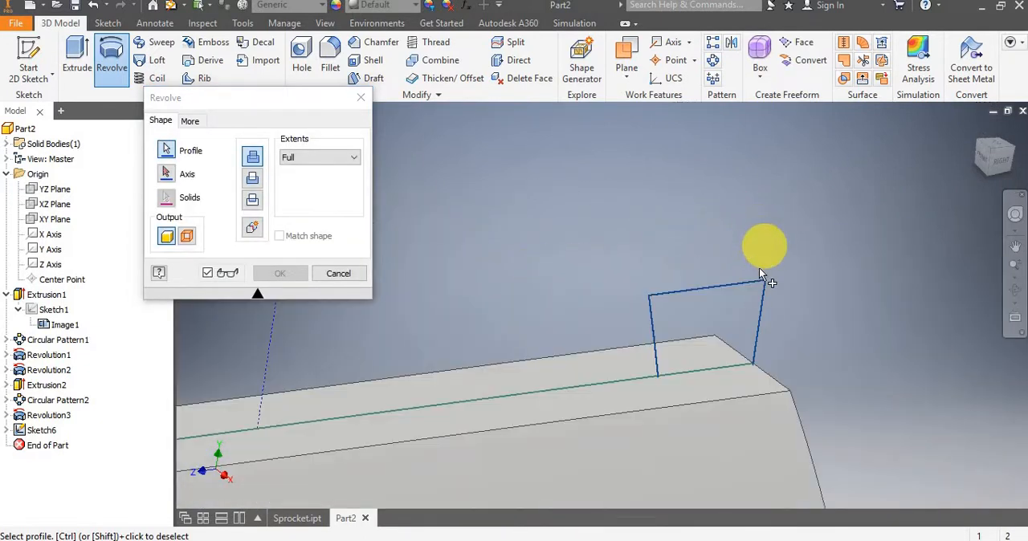
pyautogui.click(743, 310)
pyautogui.scroll(-4, 734, 298)
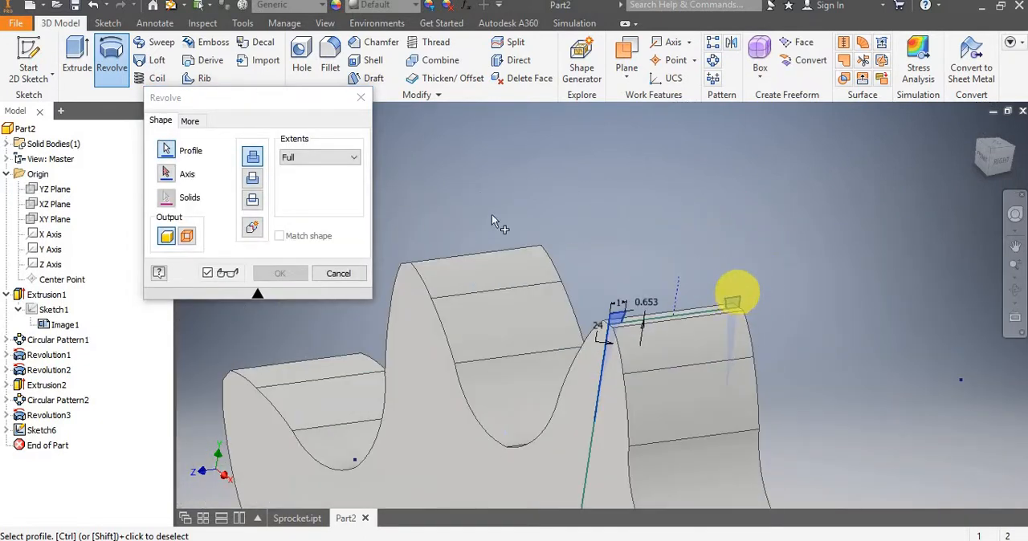
# Revolve the selected profiles as a full cut around the Z axis.
pyautogui.click(252, 180)
pyautogui.scroll(-5, 538, 195)
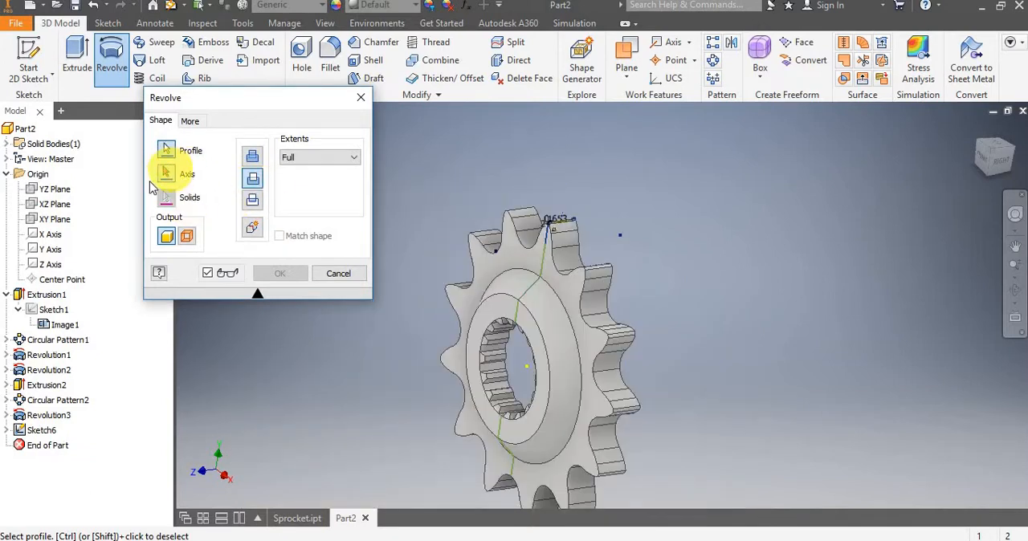
pyautogui.click(165, 174)
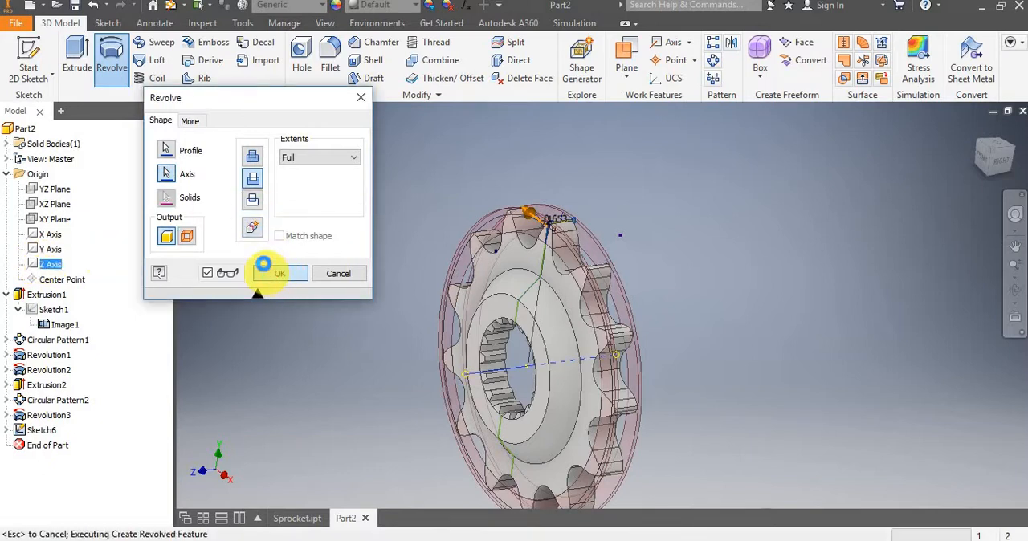
pyautogui.click(263, 271)
# Examine the rounded tooth tips from the front, back and side of the sprocket.
pyautogui.scroll(-5, 478, 199)
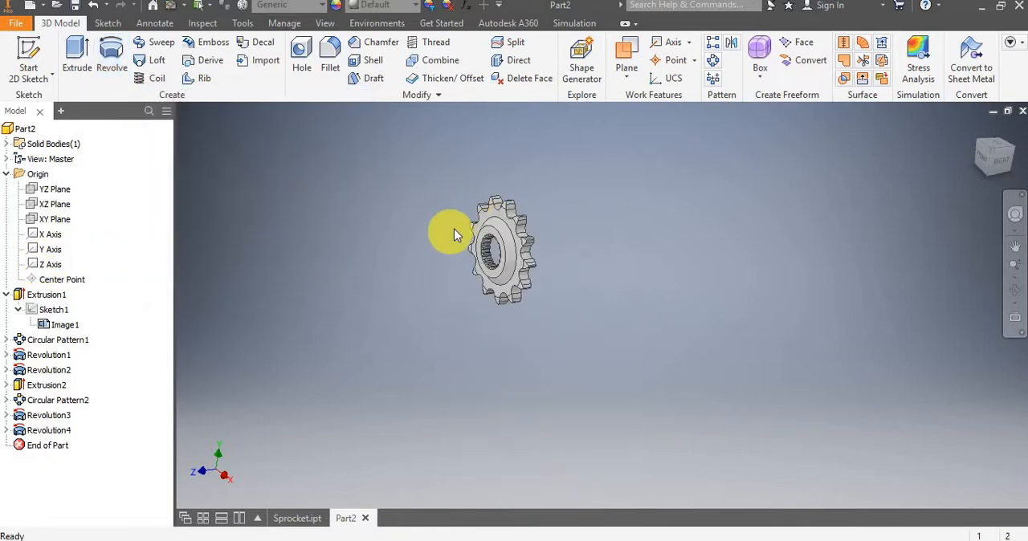
pyautogui.scroll(3, 443, 231)
pyautogui.keyDown('shift'); pyautogui.moveTo(454, 216); pyautogui.dragTo(662, 291, button='middle'); pyautogui.keyUp('shift')
pyautogui.scroll(3, 531, 186)
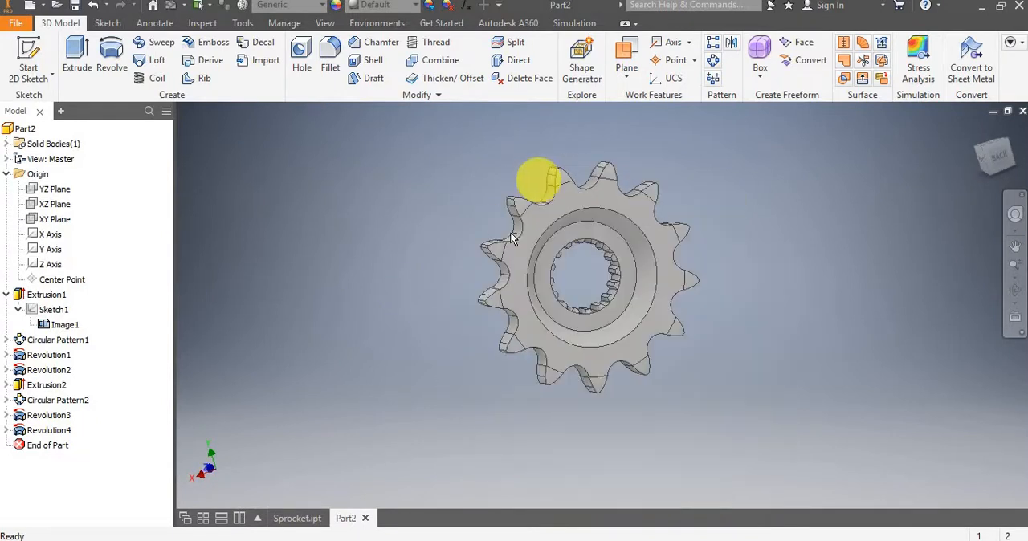
pyautogui.keyDown('shift'); pyautogui.moveTo(511, 237); pyautogui.dragTo(517, 261, button='middle'); pyautogui.keyUp('shift')
pyautogui.scroll(3, 667, 223)
pyautogui.scroll(-4, 646, 211)
pyautogui.moveTo(471, 199); pyautogui.dragTo(460, 204, button='middle')
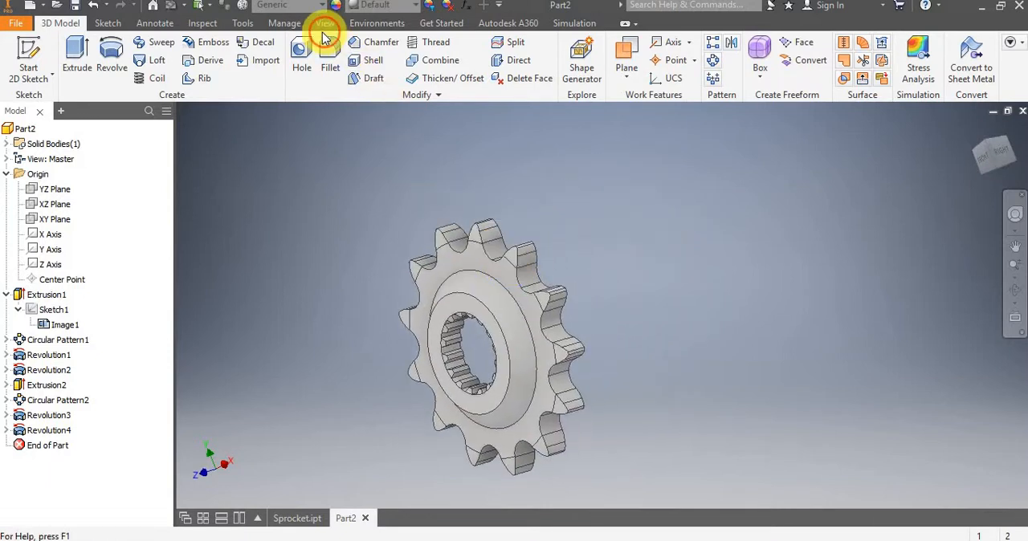
# Change the visual style to a shaded display without model edges.
pyautogui.click(323, 24)
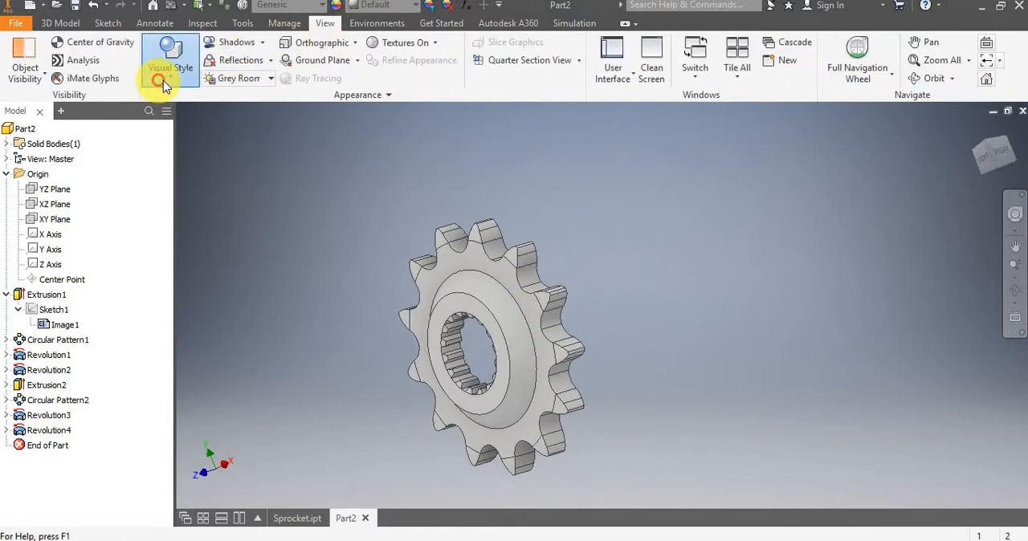
pyautogui.click(160, 77)
pyautogui.click(179, 102)
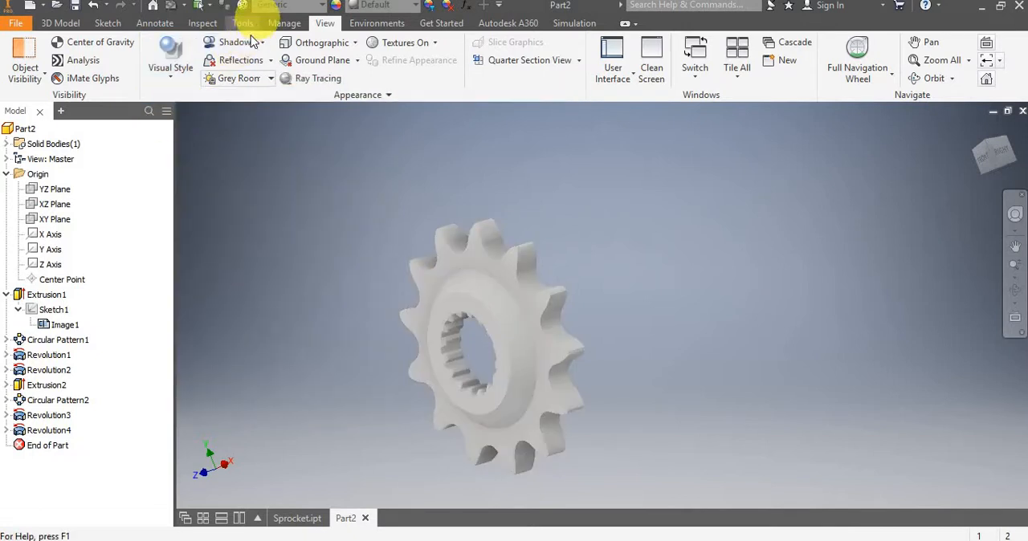
# Turn on shadows and reflections and switch the display from orthographic to perspective projection.
pyautogui.click(264, 45)
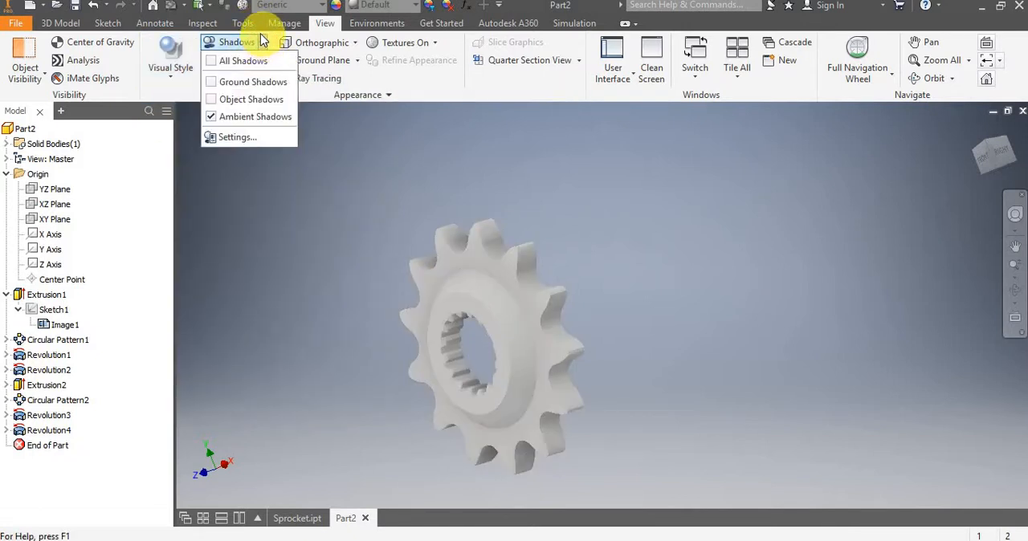
pyautogui.click(245, 46)
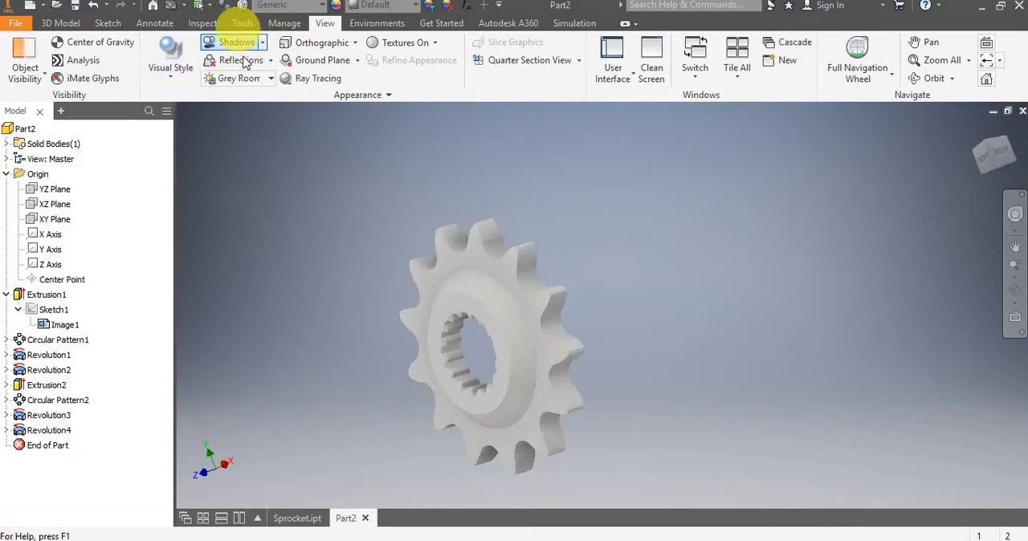
pyautogui.click(246, 64)
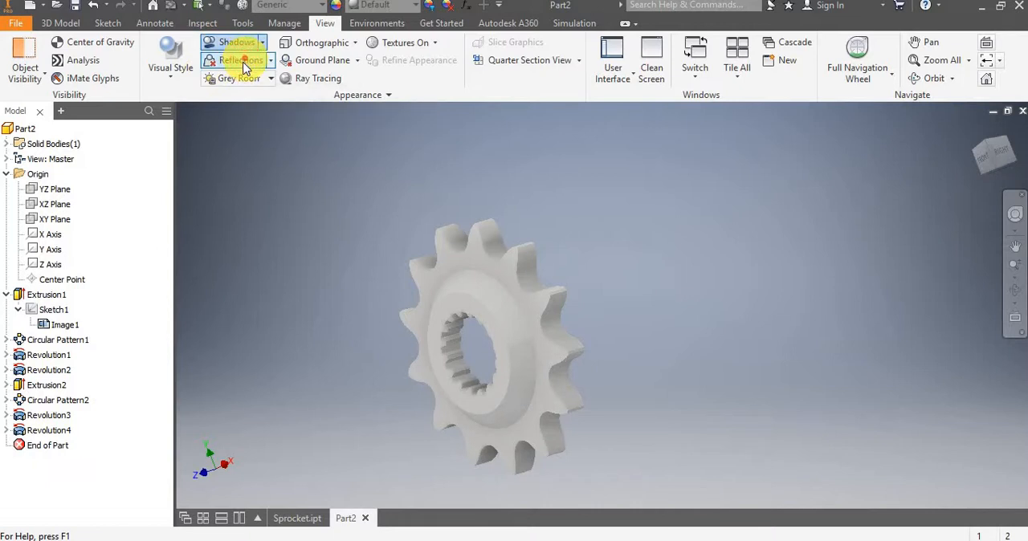
pyautogui.click(352, 46)
pyautogui.click(319, 96)
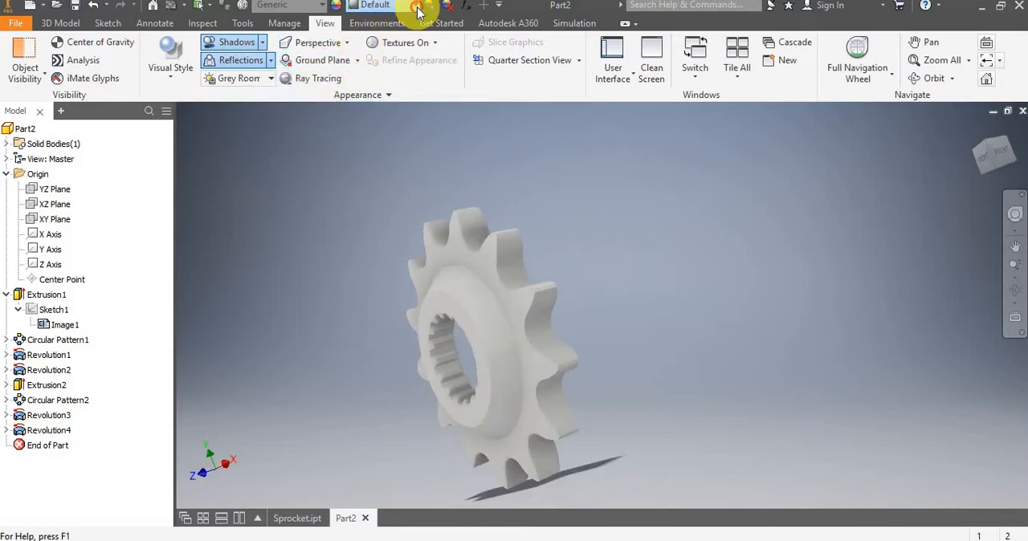
# Apply a galvanized appearance to the sprocket and replace it with an anodized one.
pyautogui.click(414, 5)
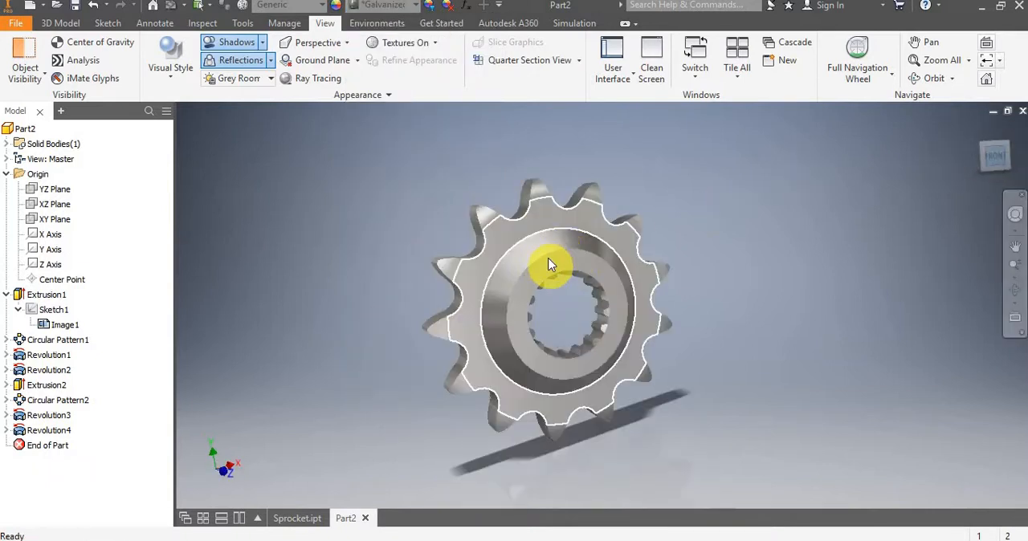
pyautogui.scroll(-4, 636, 201)
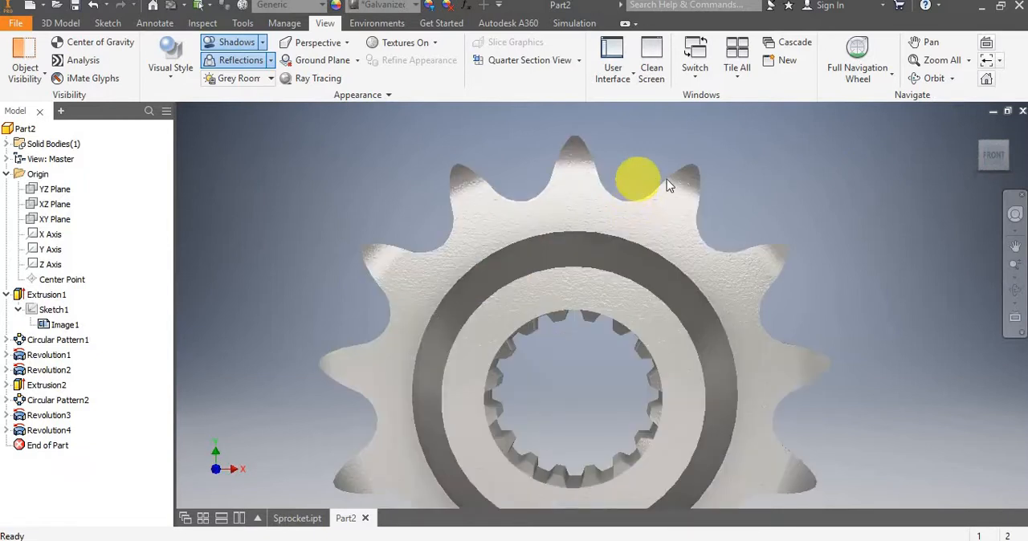
pyautogui.scroll(4, 666, 184)
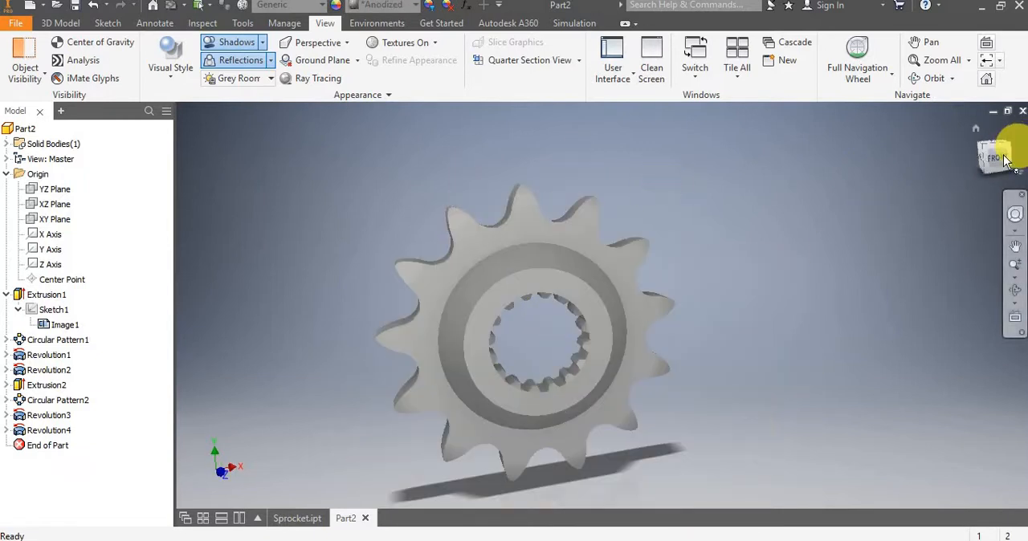
pyautogui.click(997, 160)
pyautogui.keyDown('shift'); pyautogui.moveTo(612, 234); pyautogui.dragTo(682, 248, button='middle'); pyautogui.keyUp('shift')
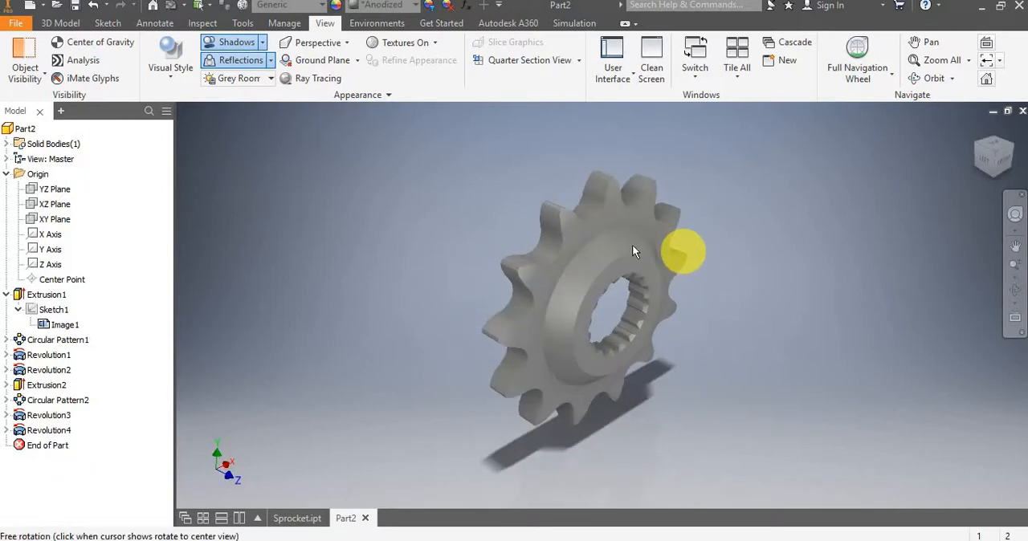
# Make Sketch1 with its reference photo visible over the sprocket and view it from the front.
pyautogui.rightClick(50, 313)
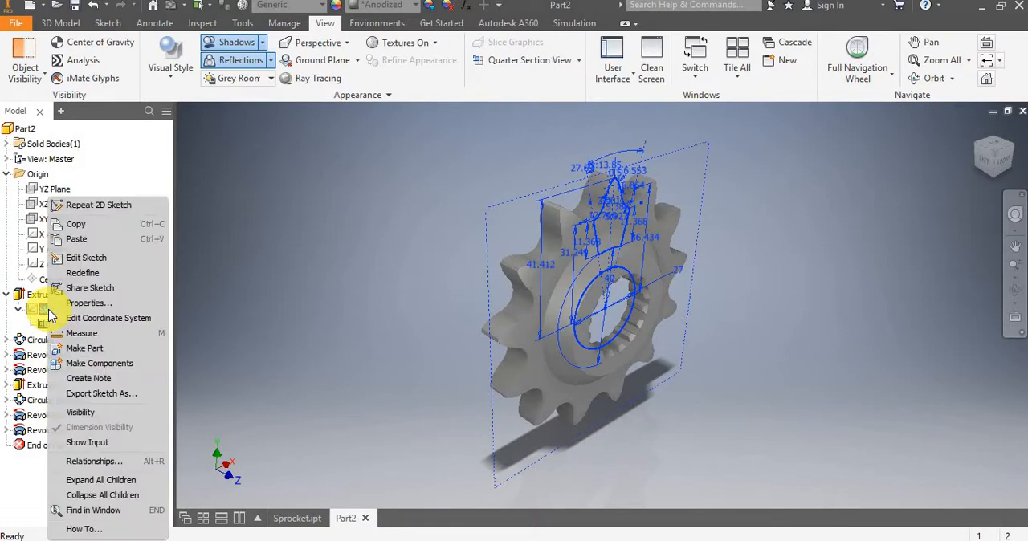
pyautogui.click(82, 414)
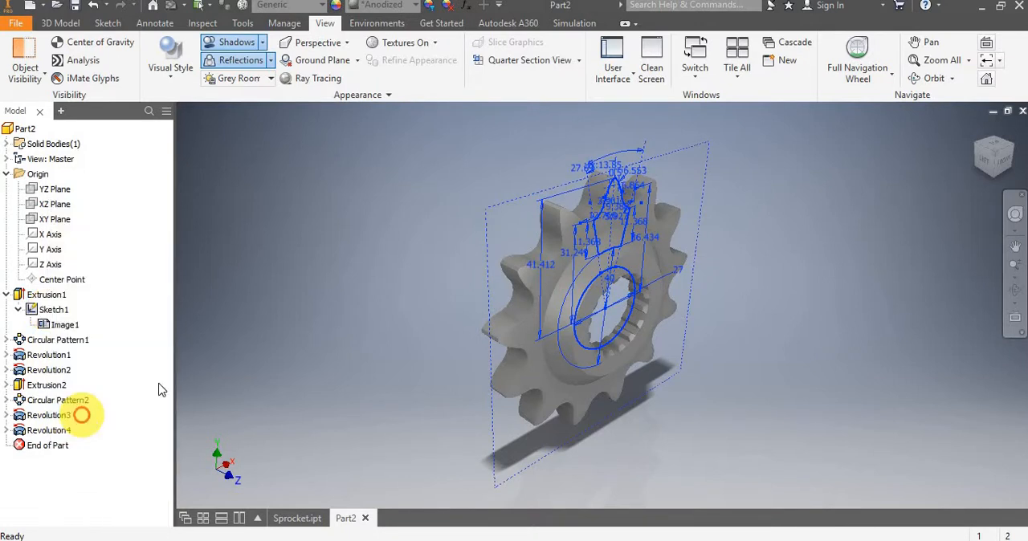
pyautogui.click(333, 289)
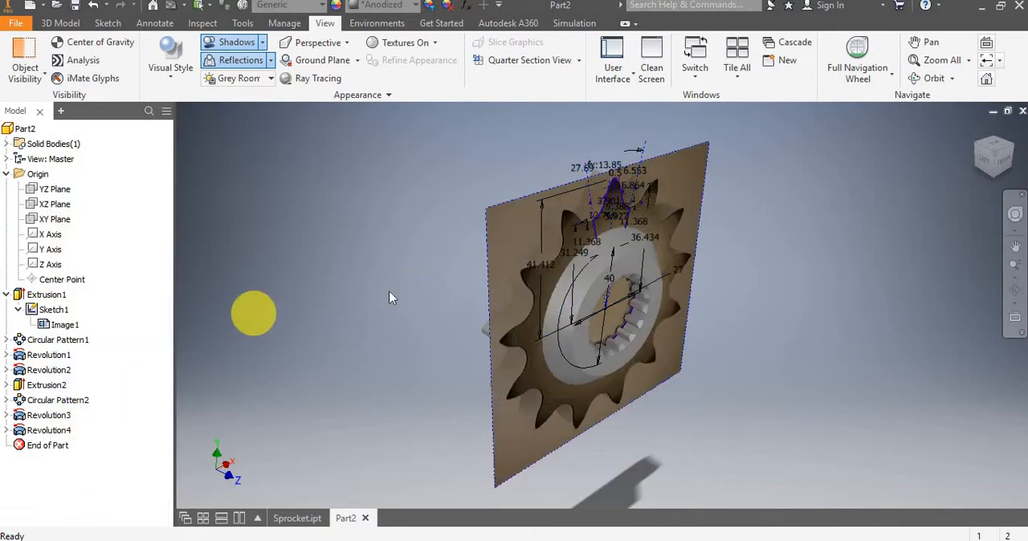
pyautogui.moveTo(391, 287)
pyautogui.keyDown('shift'); pyautogui.mouseDown(button='middle')
pyautogui.moveTo(442, 274)
pyautogui.moveTo(402, 280)
pyautogui.moveTo(425, 278)
pyautogui.mouseUp(button='middle'); pyautogui.keyUp('shift')
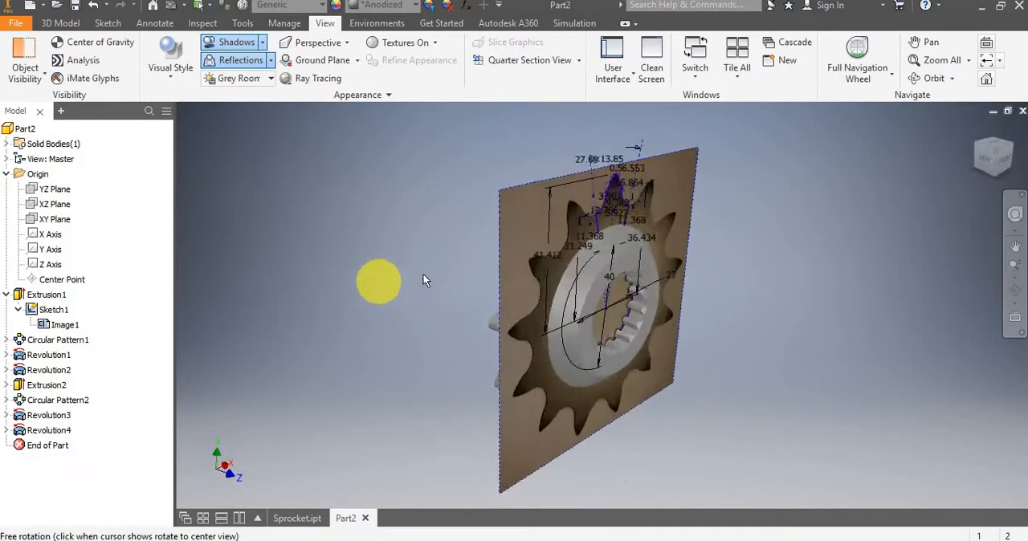
pyautogui.click(1008, 163)
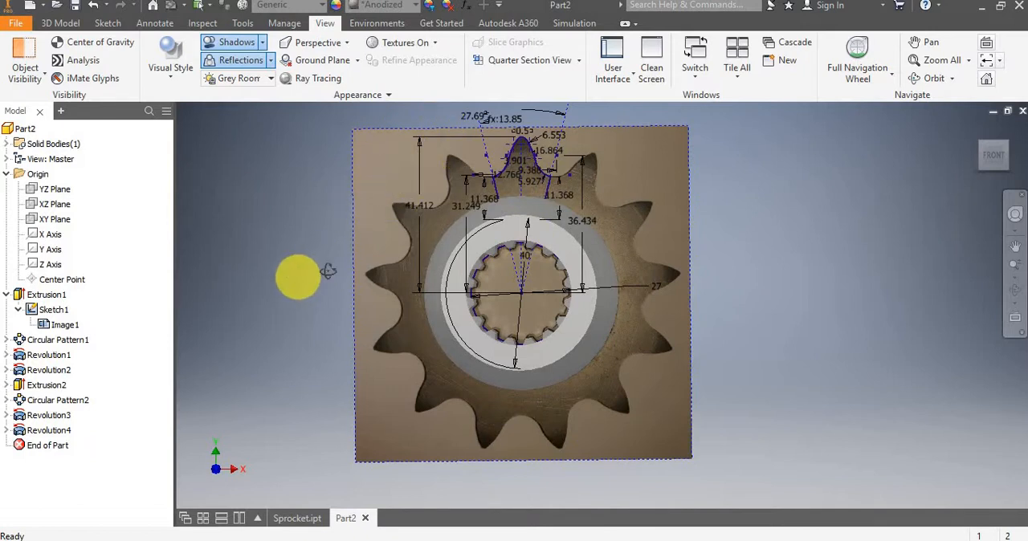
# Compare the sprocket's teeth and splined bore with the reference photo from the back.
pyautogui.keyDown('shift'); pyautogui.moveTo(328, 270); pyautogui.dragTo(768, 207, button='middle'); pyautogui.keyUp('shift')
pyautogui.click(995, 160)
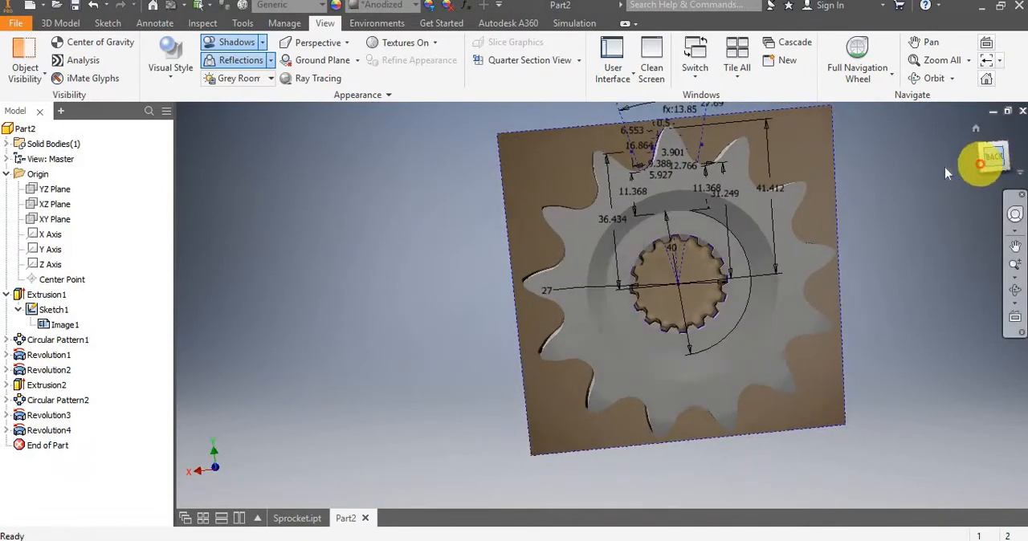
pyautogui.scroll(5, 667, 252)
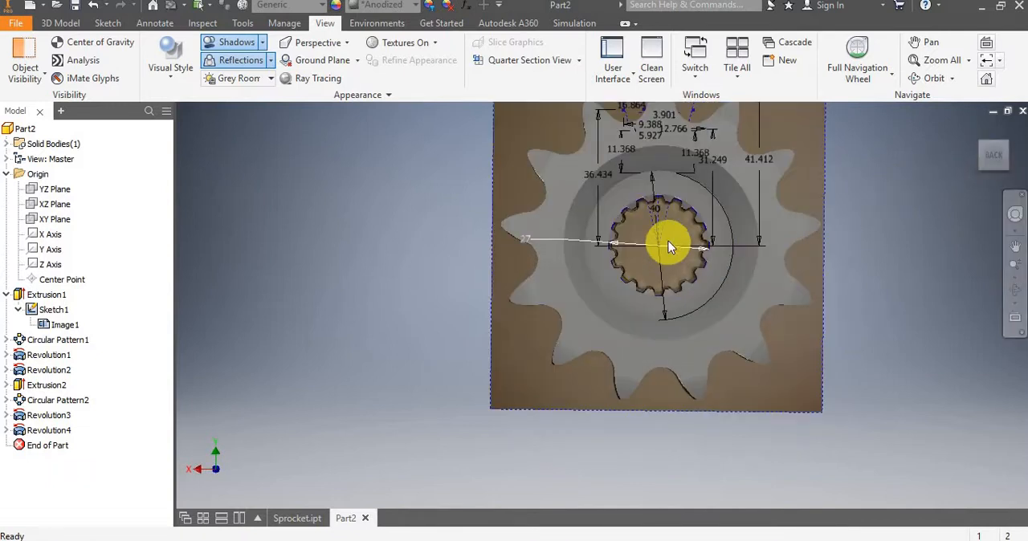
pyautogui.moveTo(684, 244); pyautogui.dragTo(723, 423)
pyautogui.scroll(-3, 722, 416)
pyautogui.press('F2')
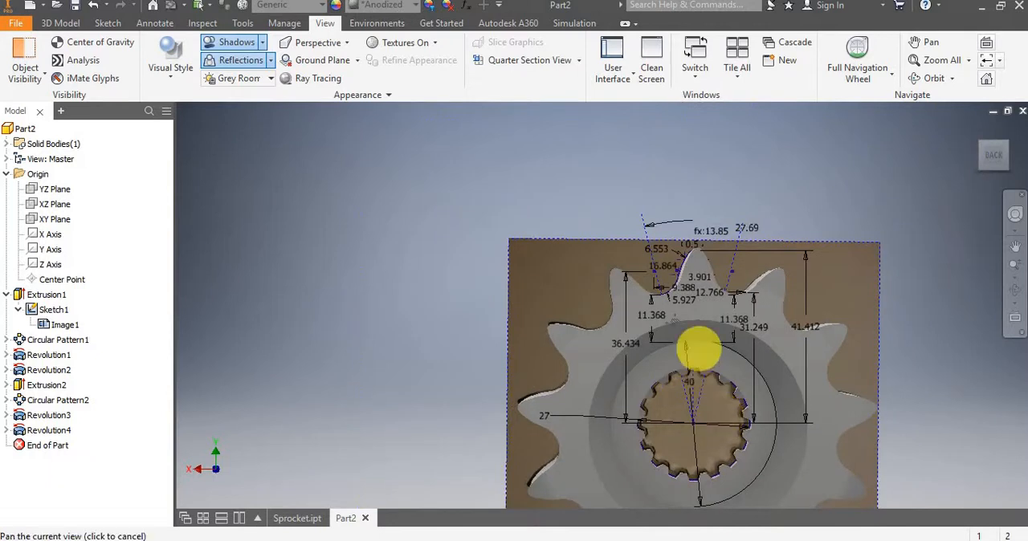
pyautogui.moveTo(700, 344); pyautogui.dragTo(622, 329)
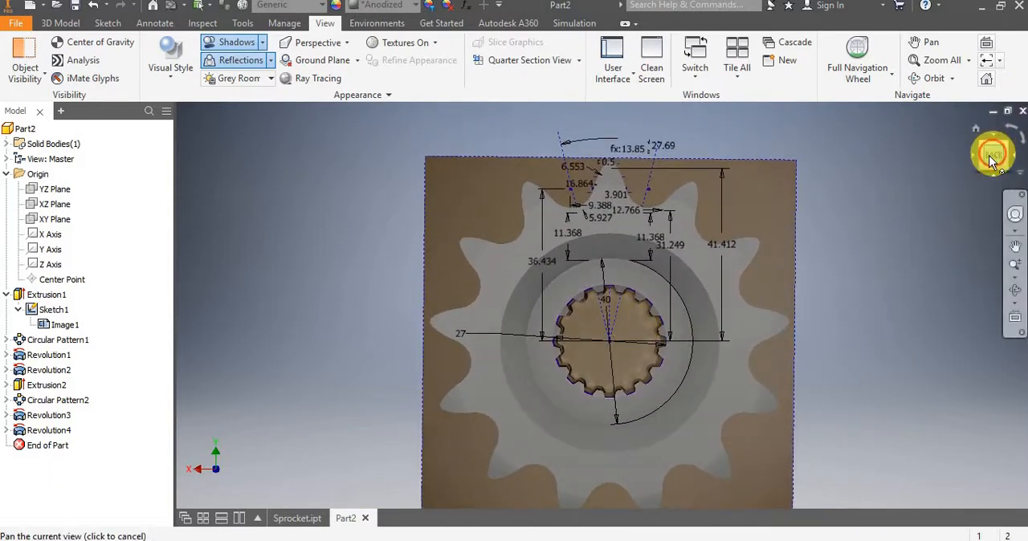
pyautogui.click(991, 156)
pyautogui.scroll(5, 628, 270)
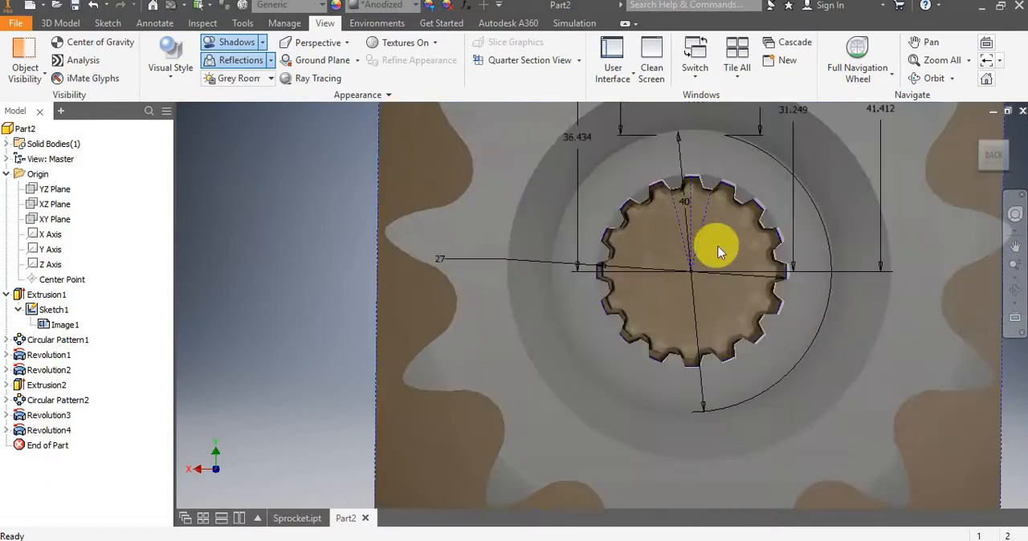
pyautogui.moveTo(695, 249); pyautogui.dragTo(694, 250)
pyautogui.moveTo(697, 249); pyautogui.dragTo(701, 248, button='middle')
pyautogui.scroll(-3, 701, 249)
pyautogui.scroll(3, 701, 250)
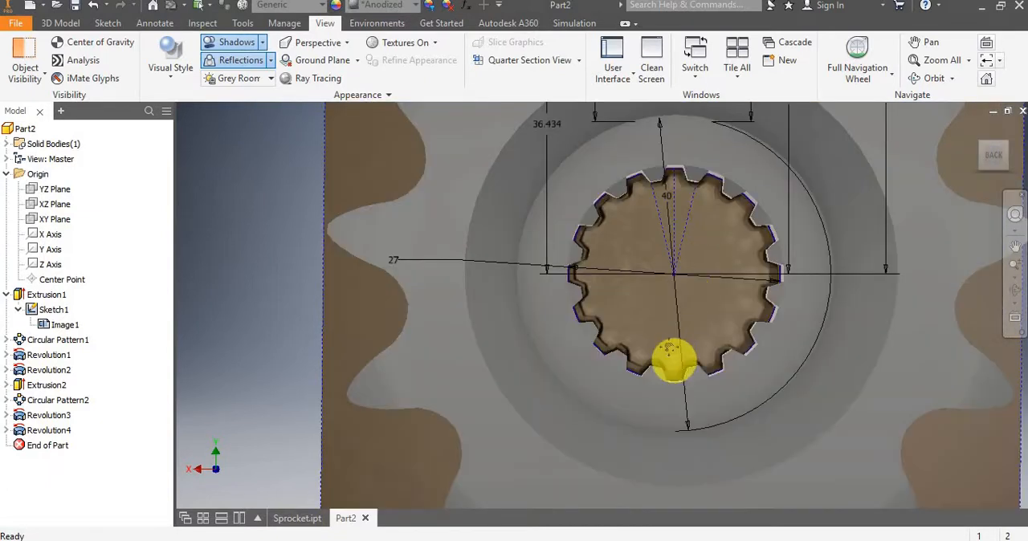
pyautogui.moveTo(675, 361); pyautogui.dragTo(649, 165, button='middle')
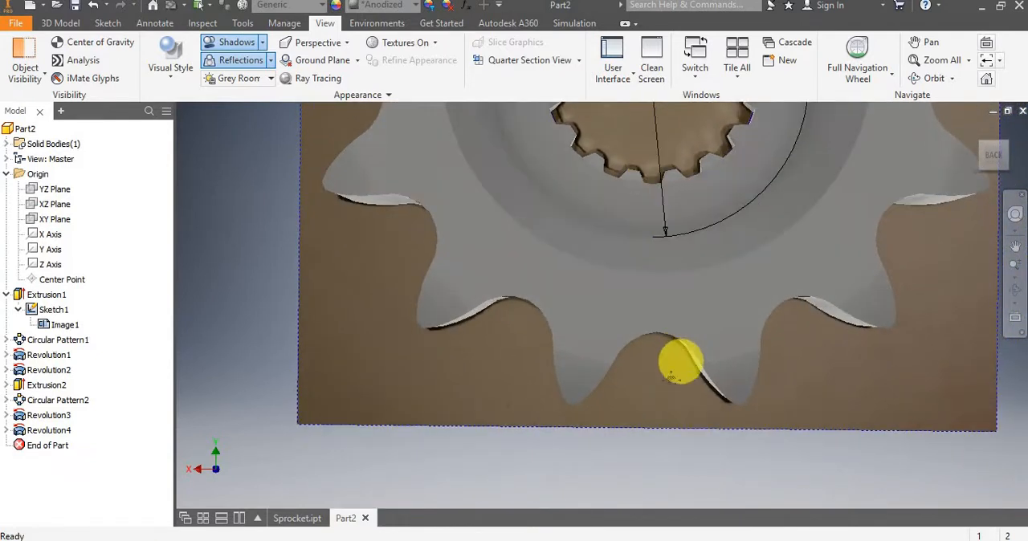
pyautogui.moveTo(679, 360); pyautogui.dragTo(629, 413, button='middle')
pyautogui.scroll(-4, 631, 374)
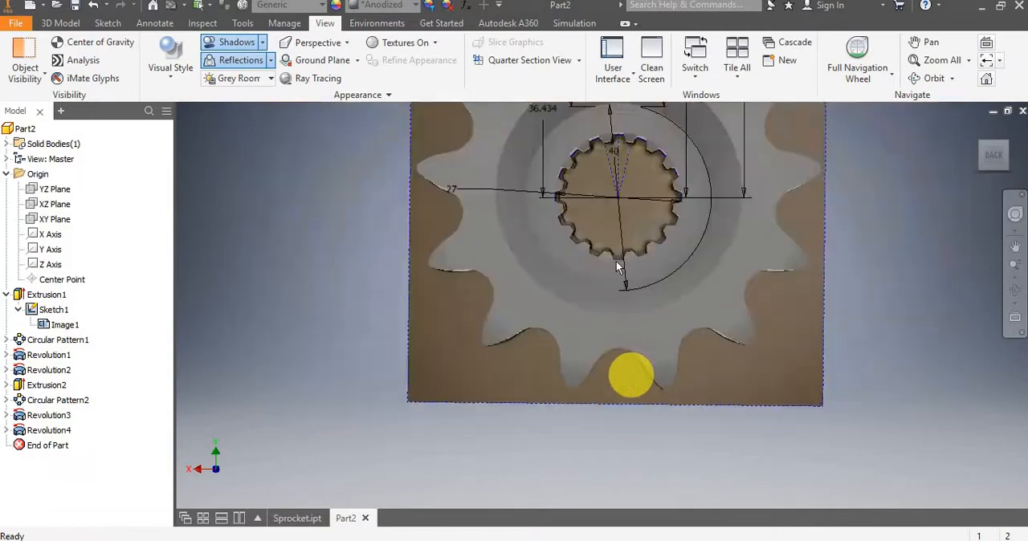
pyautogui.scroll(3, 616, 235)
# Switch the display to orthographic projection and check the tooth outlines against the photo from the back.
pyautogui.click(337, 44)
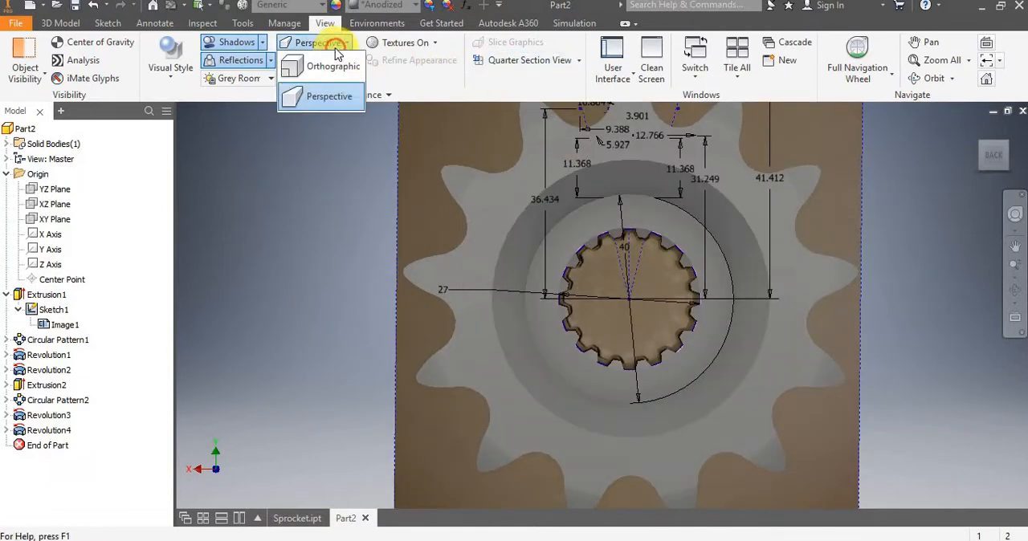
pyautogui.click(317, 80)
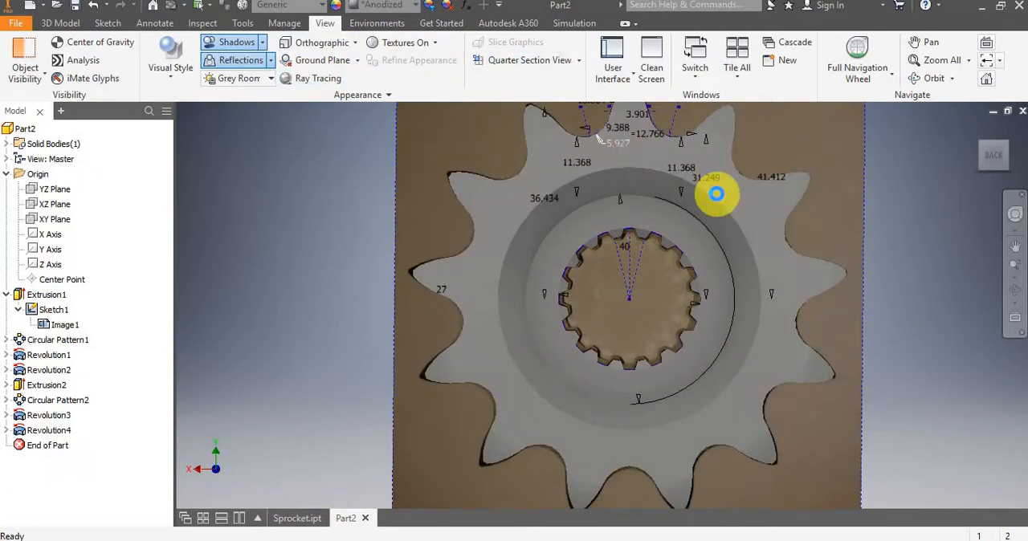
pyautogui.scroll(3, 689, 219)
pyautogui.scroll(-2, 679, 219)
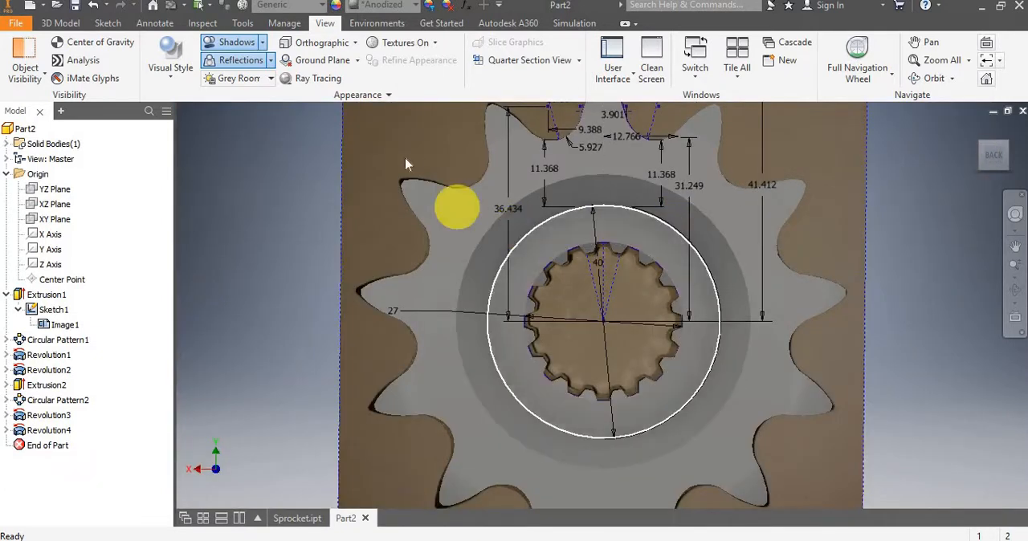
pyautogui.scroll(-4, 770, 177)
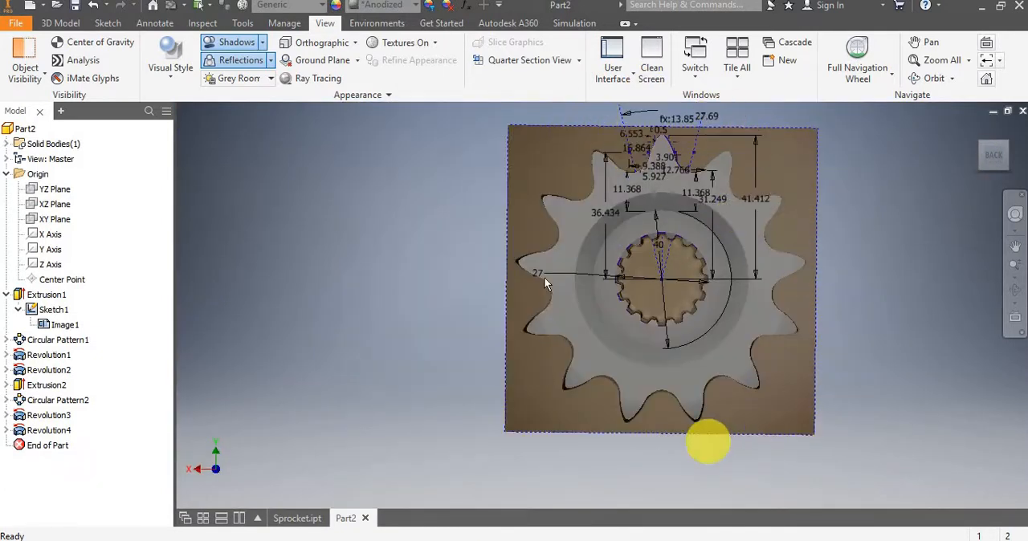
# Return the display to perspective projection and check the splined bore against the photo from the back.
pyautogui.click(352, 43)
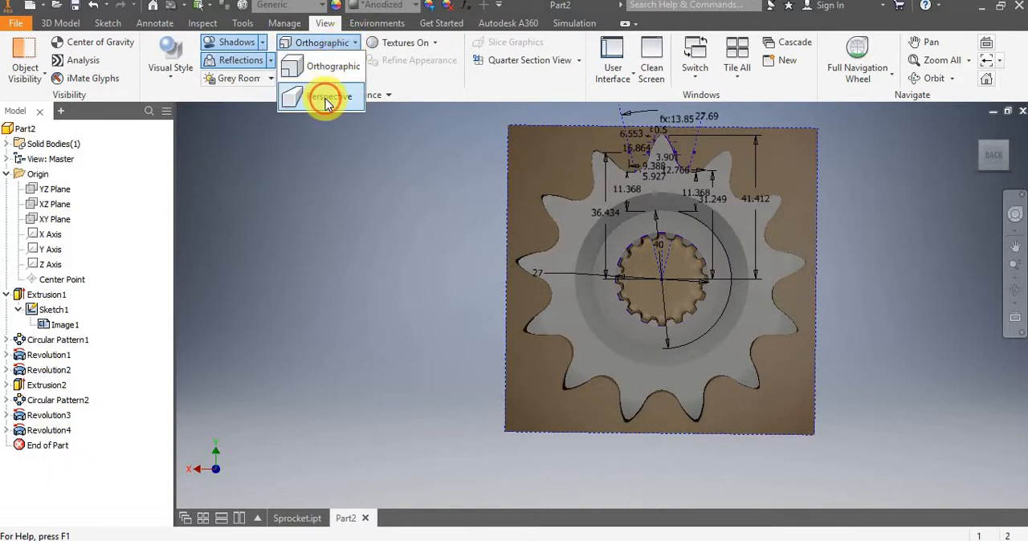
pyautogui.click(327, 100)
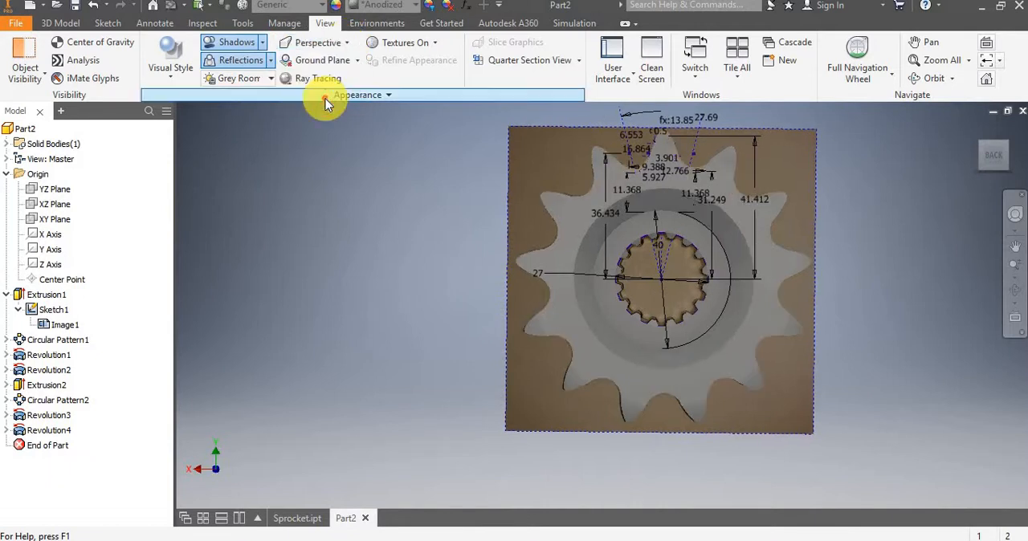
pyautogui.click(996, 161)
pyautogui.scroll(5, 639, 280)
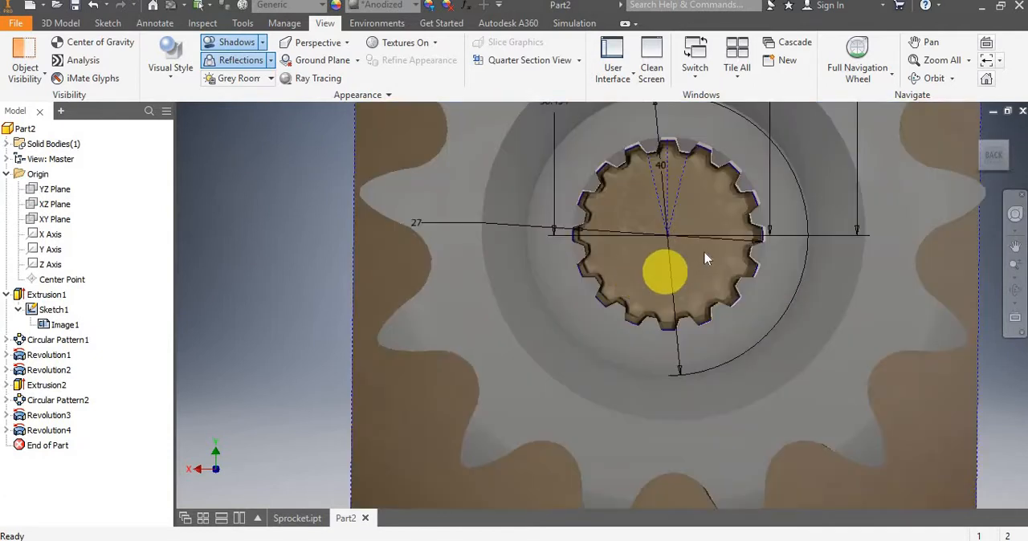
pyautogui.moveTo(683, 207); pyautogui.dragTo(628, 302, button='middle')
pyautogui.scroll(-3, 628, 302)
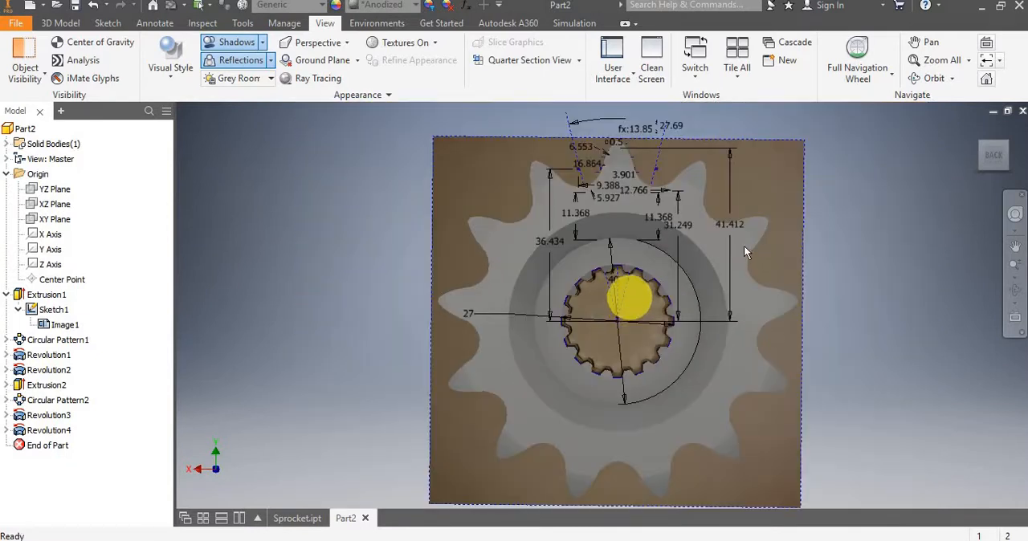
# Compare the front of the sprocket with the sketch and its reference photo.
pyautogui.moveTo(712, 252)
pyautogui.keyDown('shift'); pyautogui.mouseDown(button='middle')
pyautogui.moveTo(551, 257)
pyautogui.moveTo(506, 278)
pyautogui.moveTo(509, 314)
pyautogui.moveTo(665, 264)
pyautogui.moveTo(593, 292)
pyautogui.moveTo(521, 280)
pyautogui.moveTo(530, 279)
pyautogui.mouseUp(button='middle'); pyautogui.keyUp('shift')
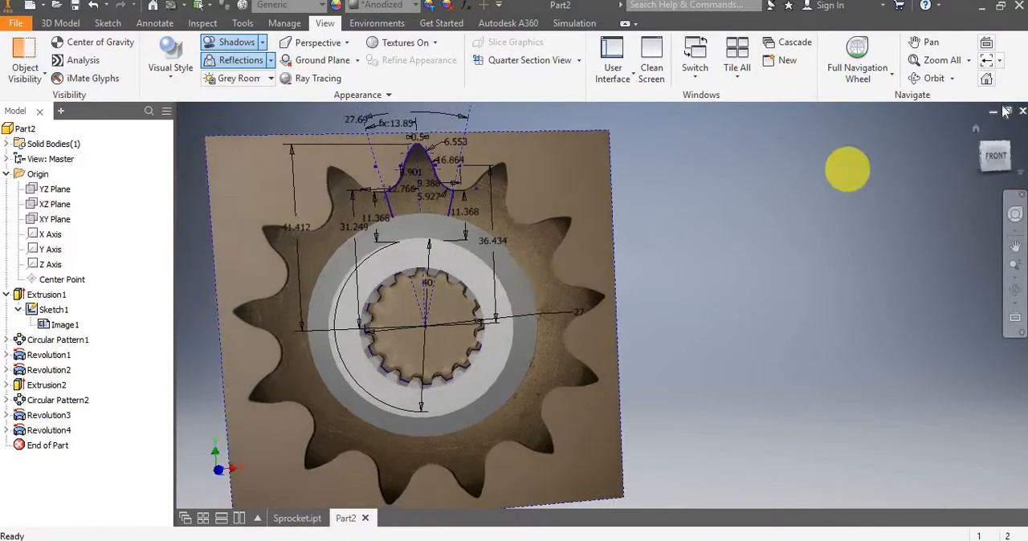
pyautogui.click(991, 153)
pyautogui.scroll(-4, 583, 287)
pyautogui.scroll(6, 567, 250)
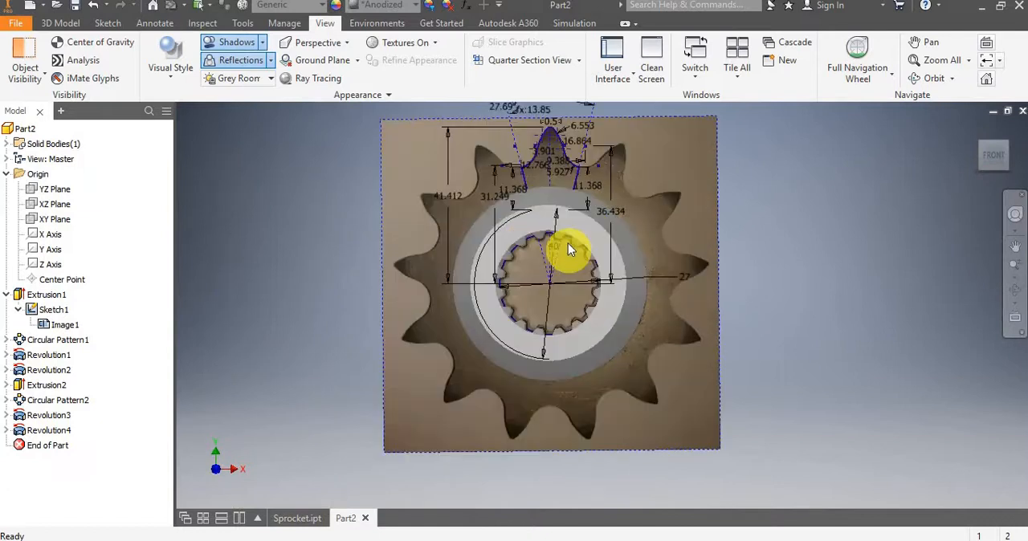
pyautogui.scroll(-3, 535, 239)
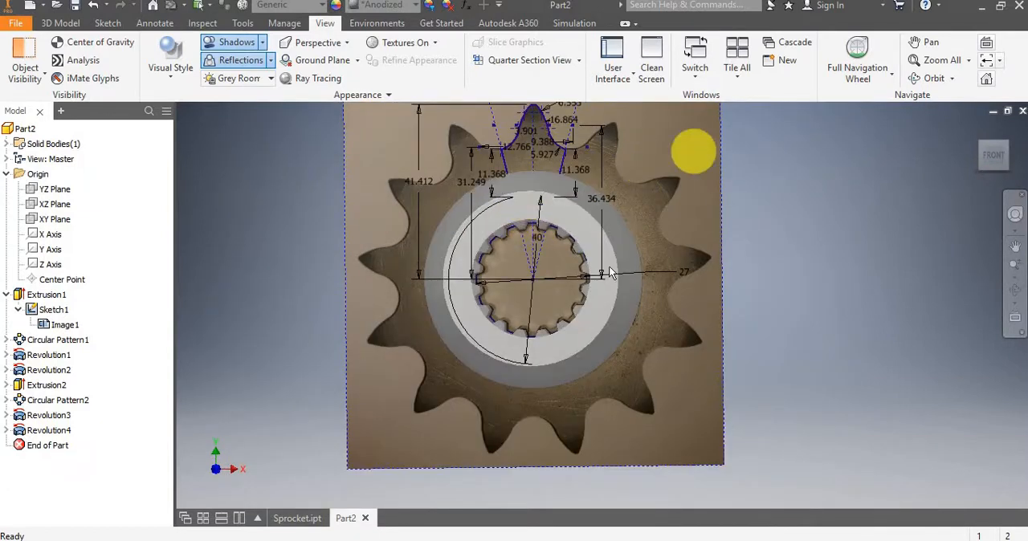
pyautogui.moveTo(633, 249)
pyautogui.keyDown('shift'); pyautogui.mouseDown(button='middle')
pyautogui.moveTo(771, 252)
pyautogui.moveTo(787, 278)
pyautogui.moveTo(638, 270)
pyautogui.mouseUp(button='middle'); pyautogui.keyUp('shift')
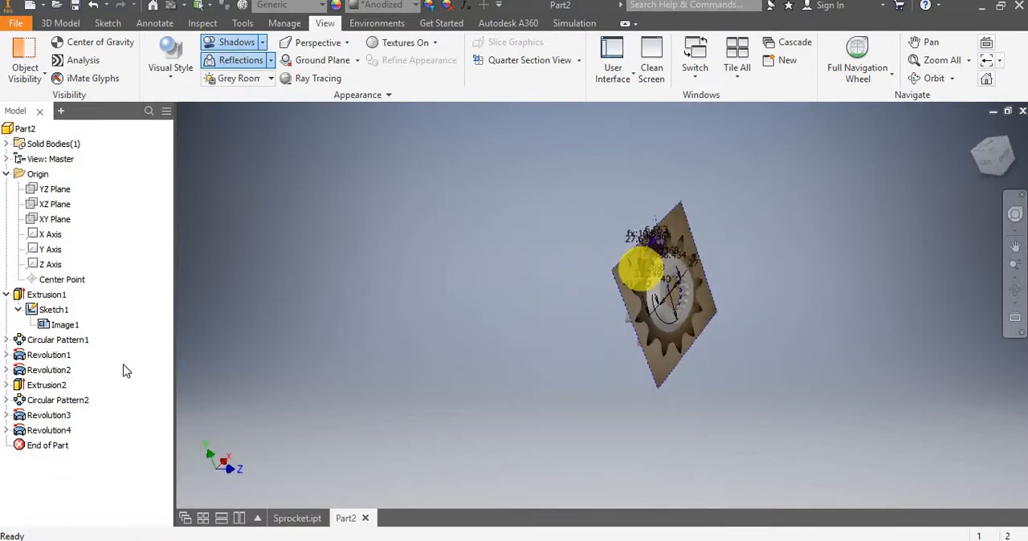
# Hide Sketch1 and its reference photo, leaving only the solid sprocket in an angled close-up.
pyautogui.rightClick(61, 312)
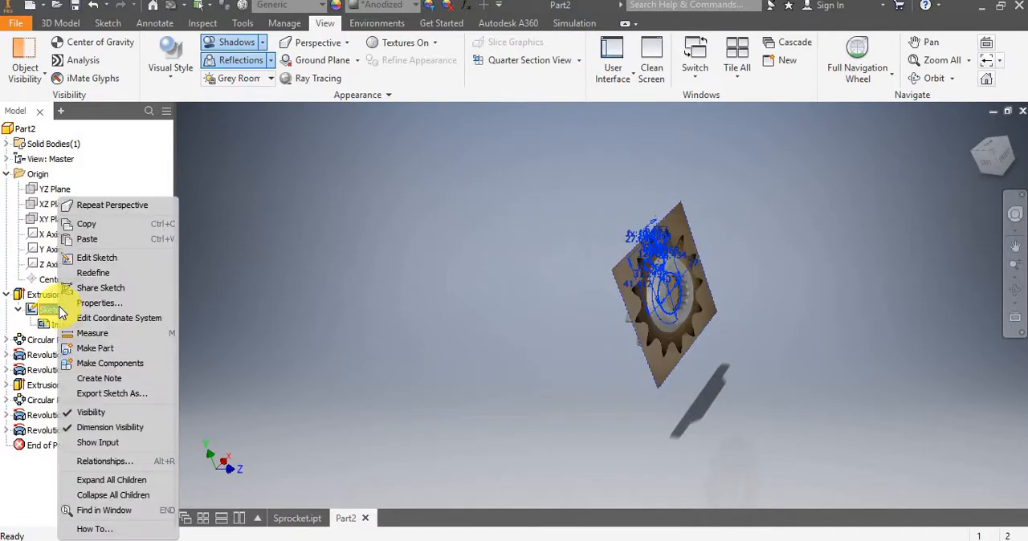
pyautogui.click(106, 411)
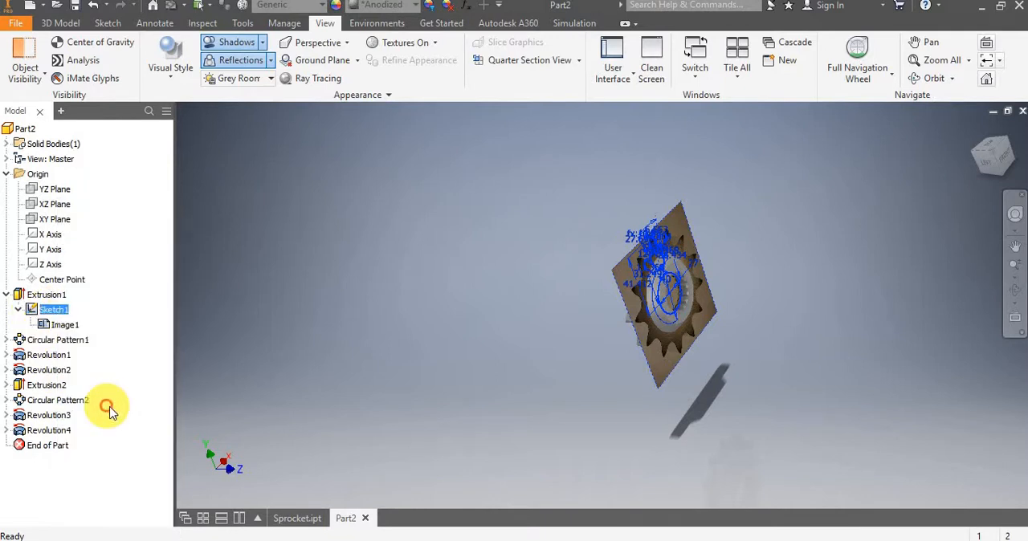
pyautogui.rightClick(34, 310)
pyautogui.click(74, 413)
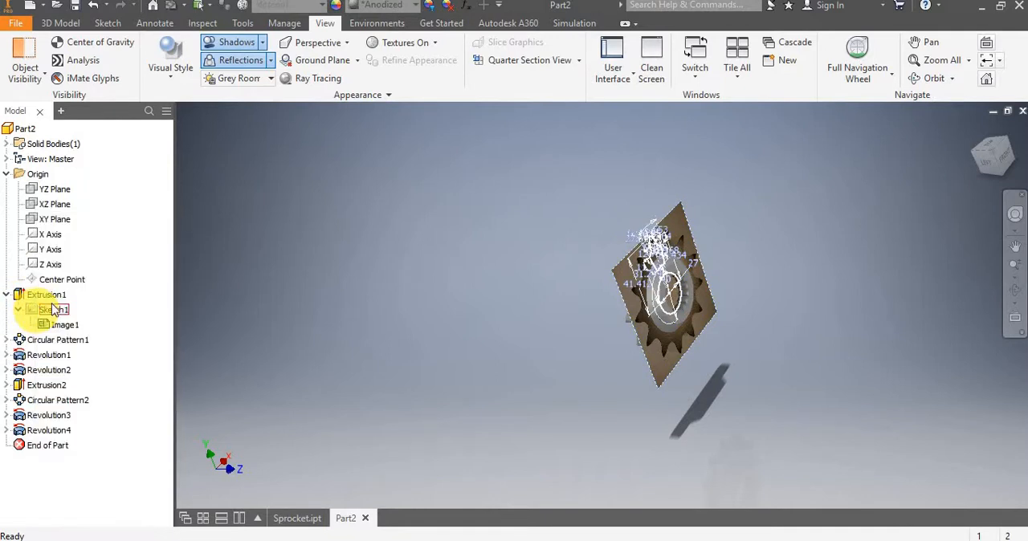
pyautogui.keyDown('shift'); pyautogui.moveTo(699, 291); pyautogui.dragTo(695, 287, button='middle'); pyautogui.keyUp('shift')
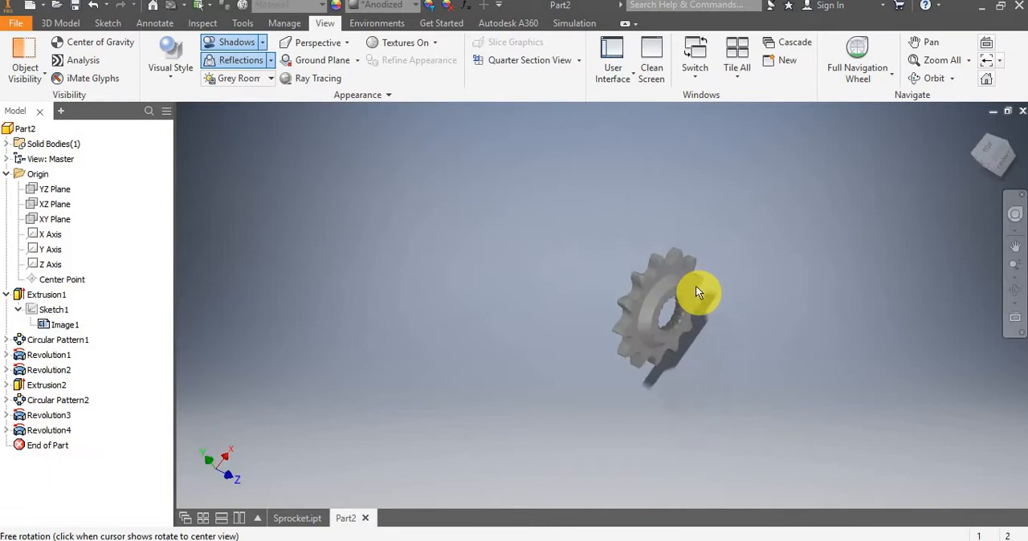
pyautogui.scroll(-5, 692, 281)
pyautogui.moveTo(651, 310); pyautogui.dragTo(681, 277, button='middle')
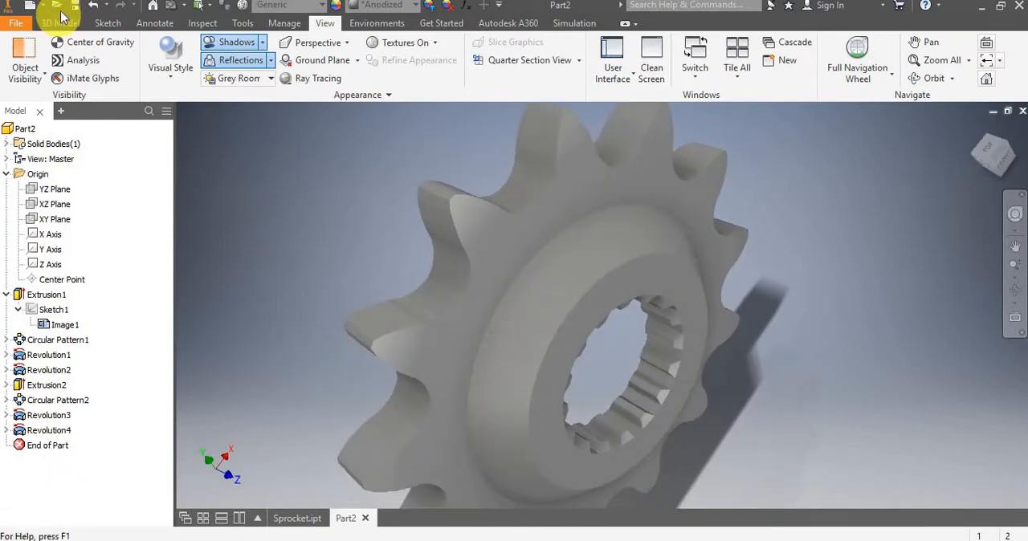
# Start a CAD-format export of the sprocket part with STL Files (*.stl) as the file type.
pyautogui.click(23, 28)
pyautogui.click(23, 27)
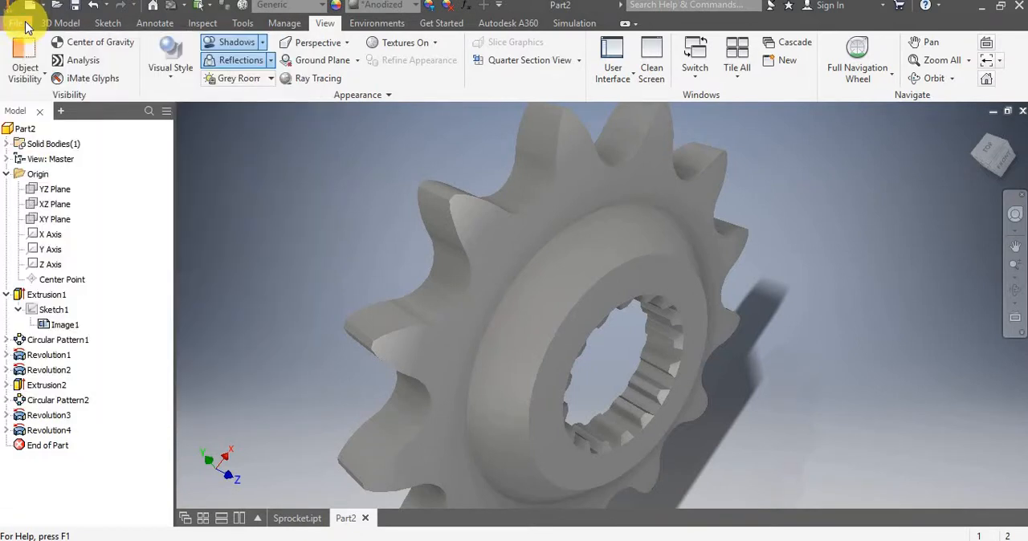
pyautogui.click(21, 29)
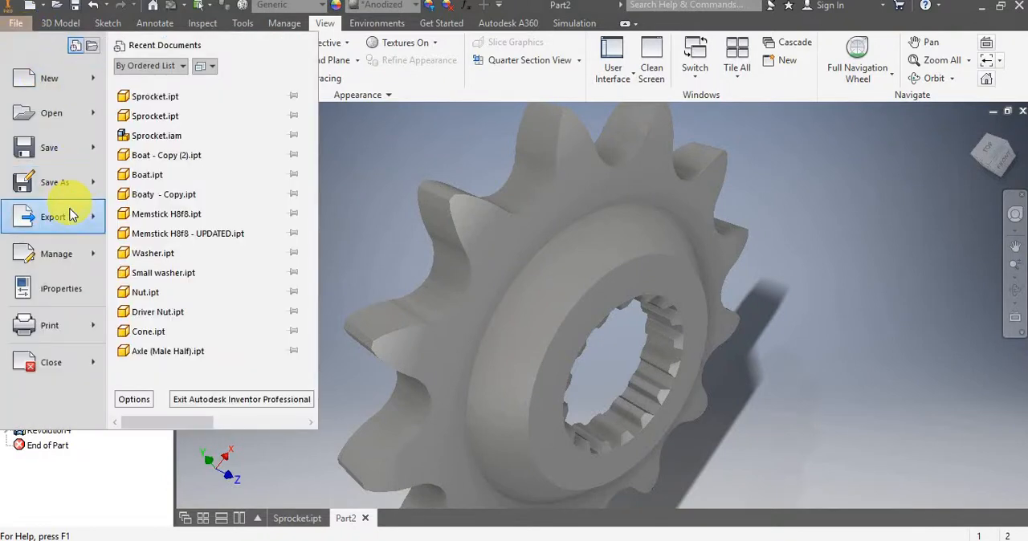
pyautogui.moveTo(71, 215)
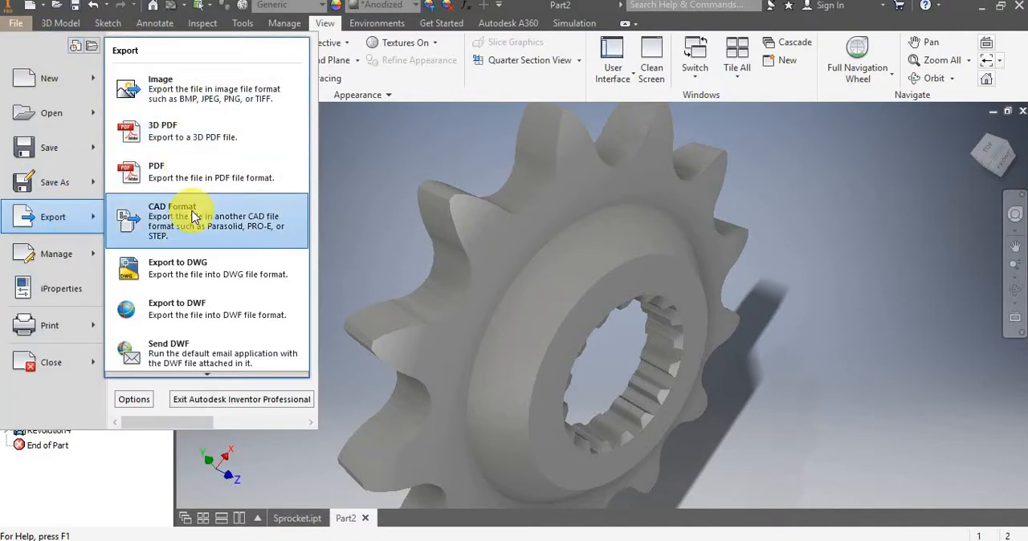
pyautogui.click(191, 210)
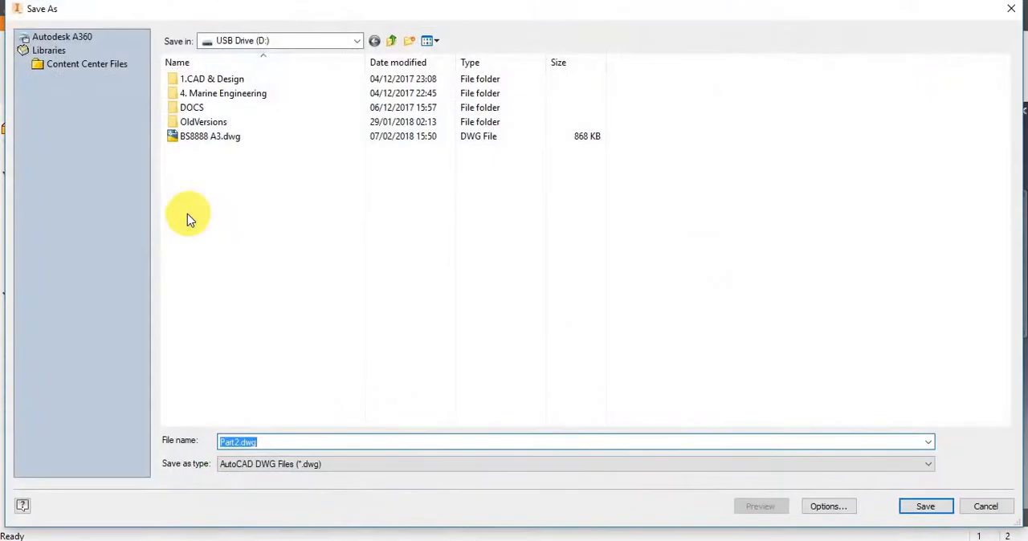
pyautogui.click(489, 465)
pyautogui.click(466, 448)
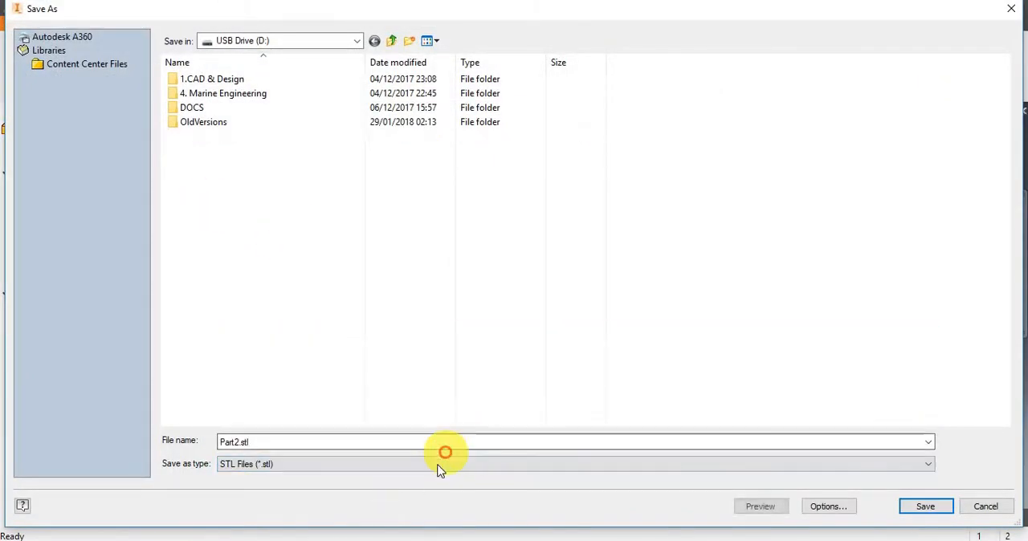
# Accept the STL options with binary format, millimeter units and custom resolution, and save the export as Part2.stl on USB Drive (D:).
pyautogui.click(827, 506)
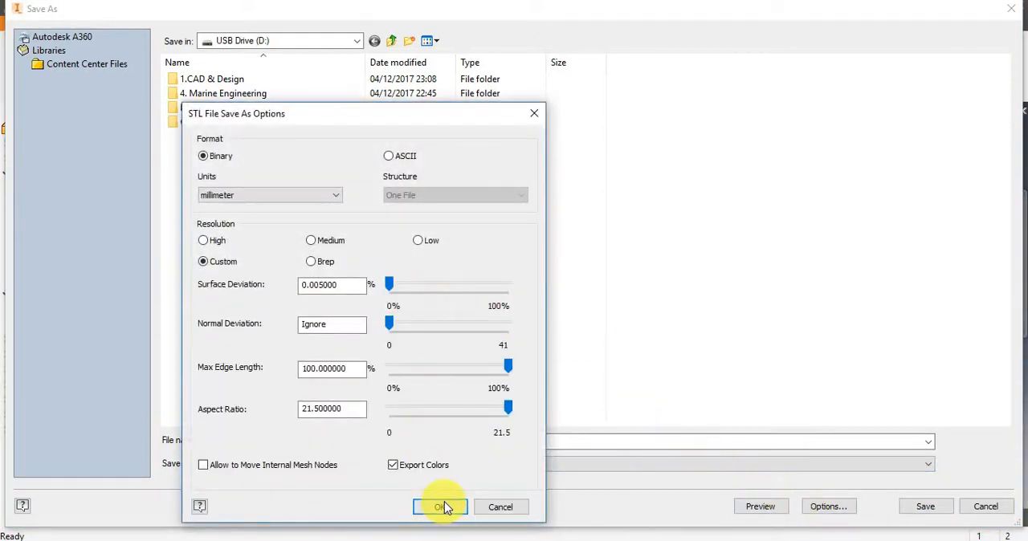
pyautogui.click(440, 507)
pyautogui.click(904, 506)
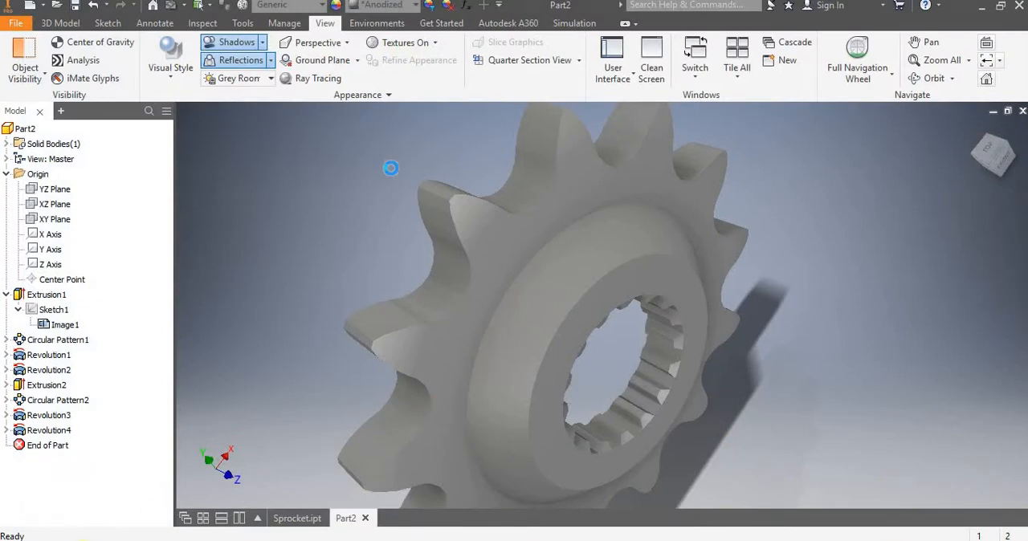
# Open Part2.stl from USB Drive (D:) in 3D Builder, enlarge its window and inspect the sprocket mesh close up.
pyautogui.press('super+e')
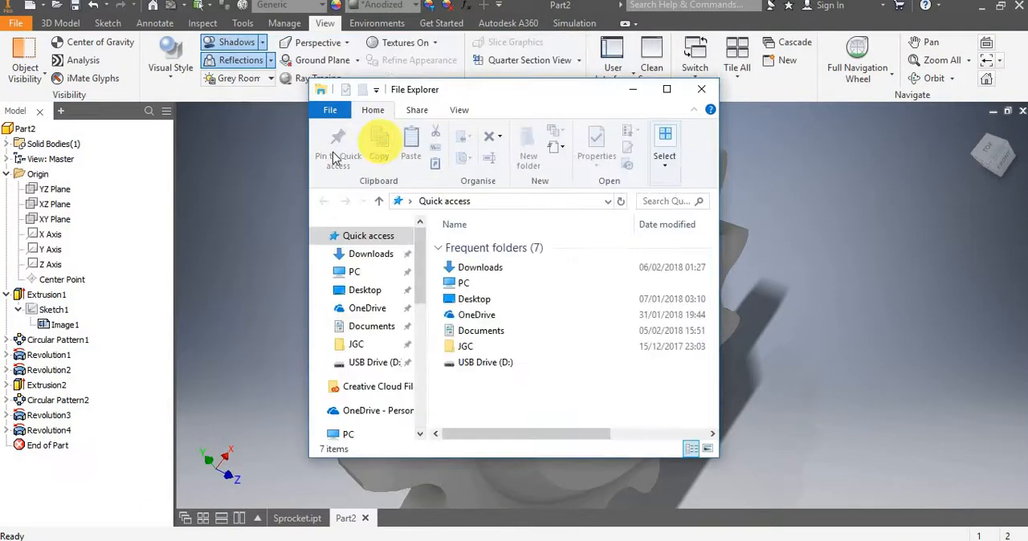
pyautogui.click(368, 365)
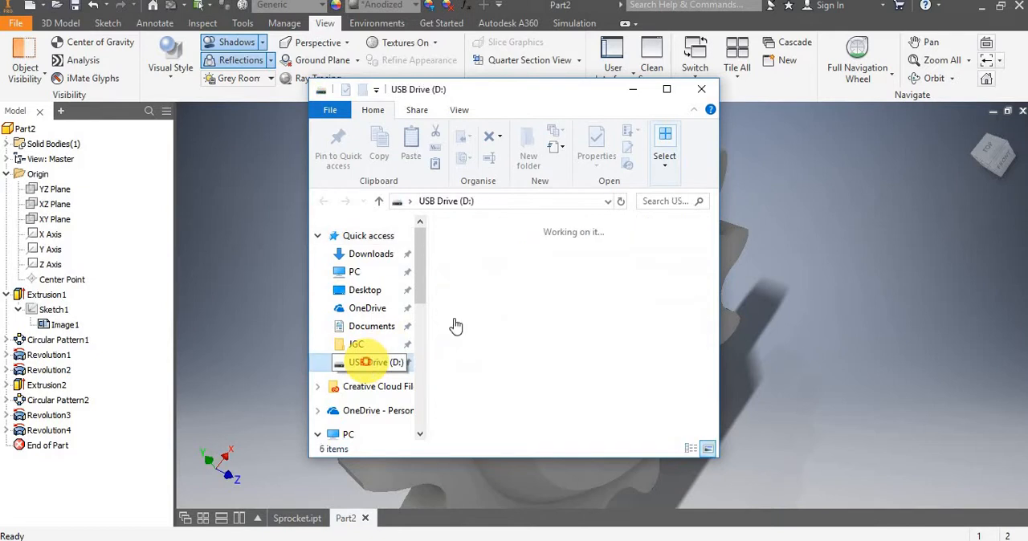
pyautogui.click(662, 389)
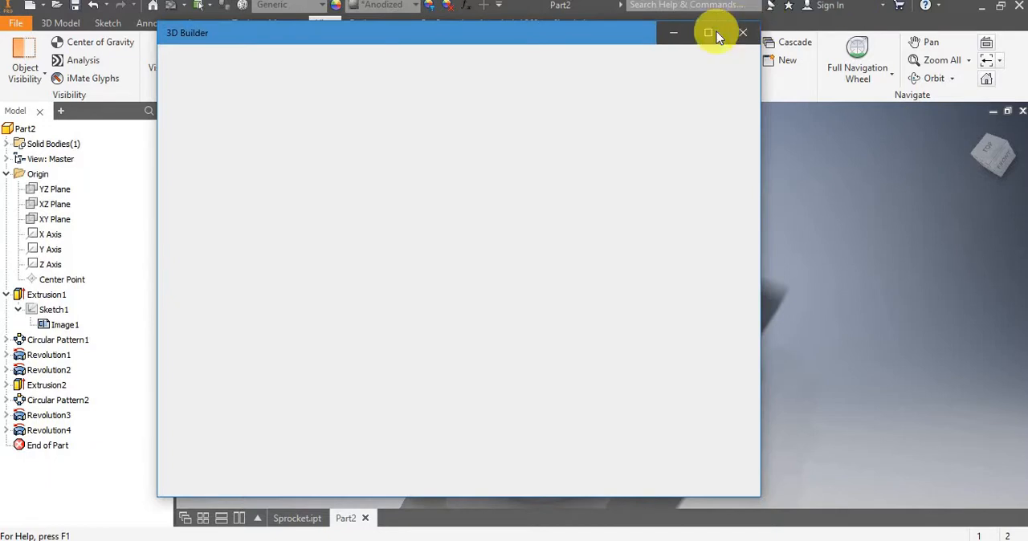
pyautogui.click(716, 31)
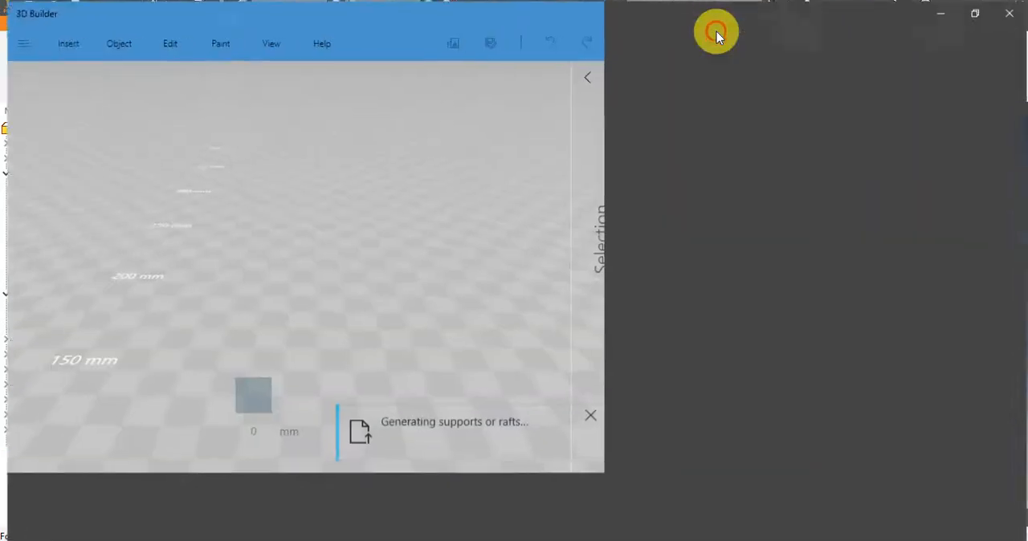
pyautogui.moveTo(596, 293)
pyautogui.mouseDown()
pyautogui.moveTo(542, 468)
pyautogui.moveTo(560, 290)
pyautogui.moveTo(643, 69)
pyautogui.moveTo(472, 147)
pyautogui.moveTo(485, 324)
pyautogui.moveTo(618, 422)
pyautogui.moveTo(504, 289)
pyautogui.mouseUp()
pyautogui.scroll(5, 504, 289)
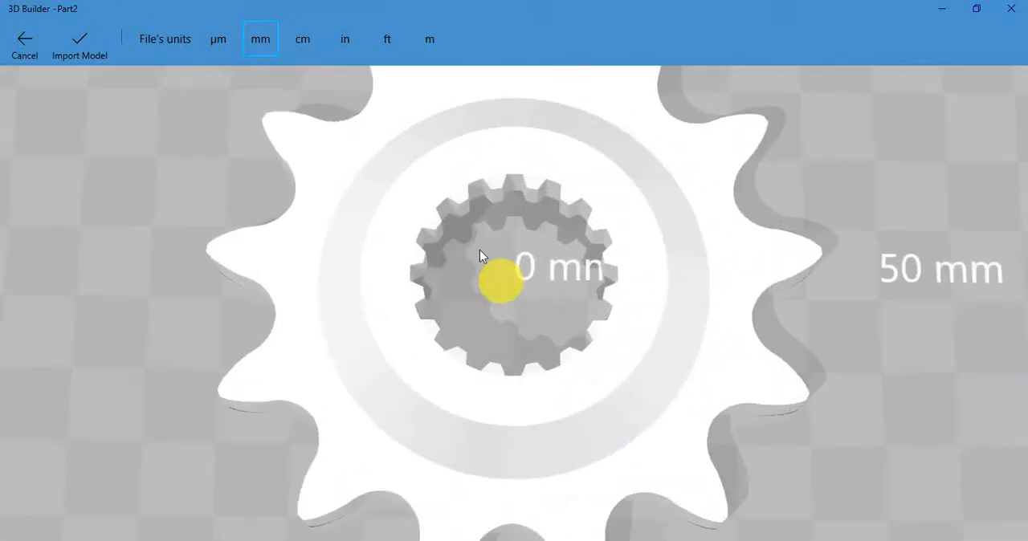